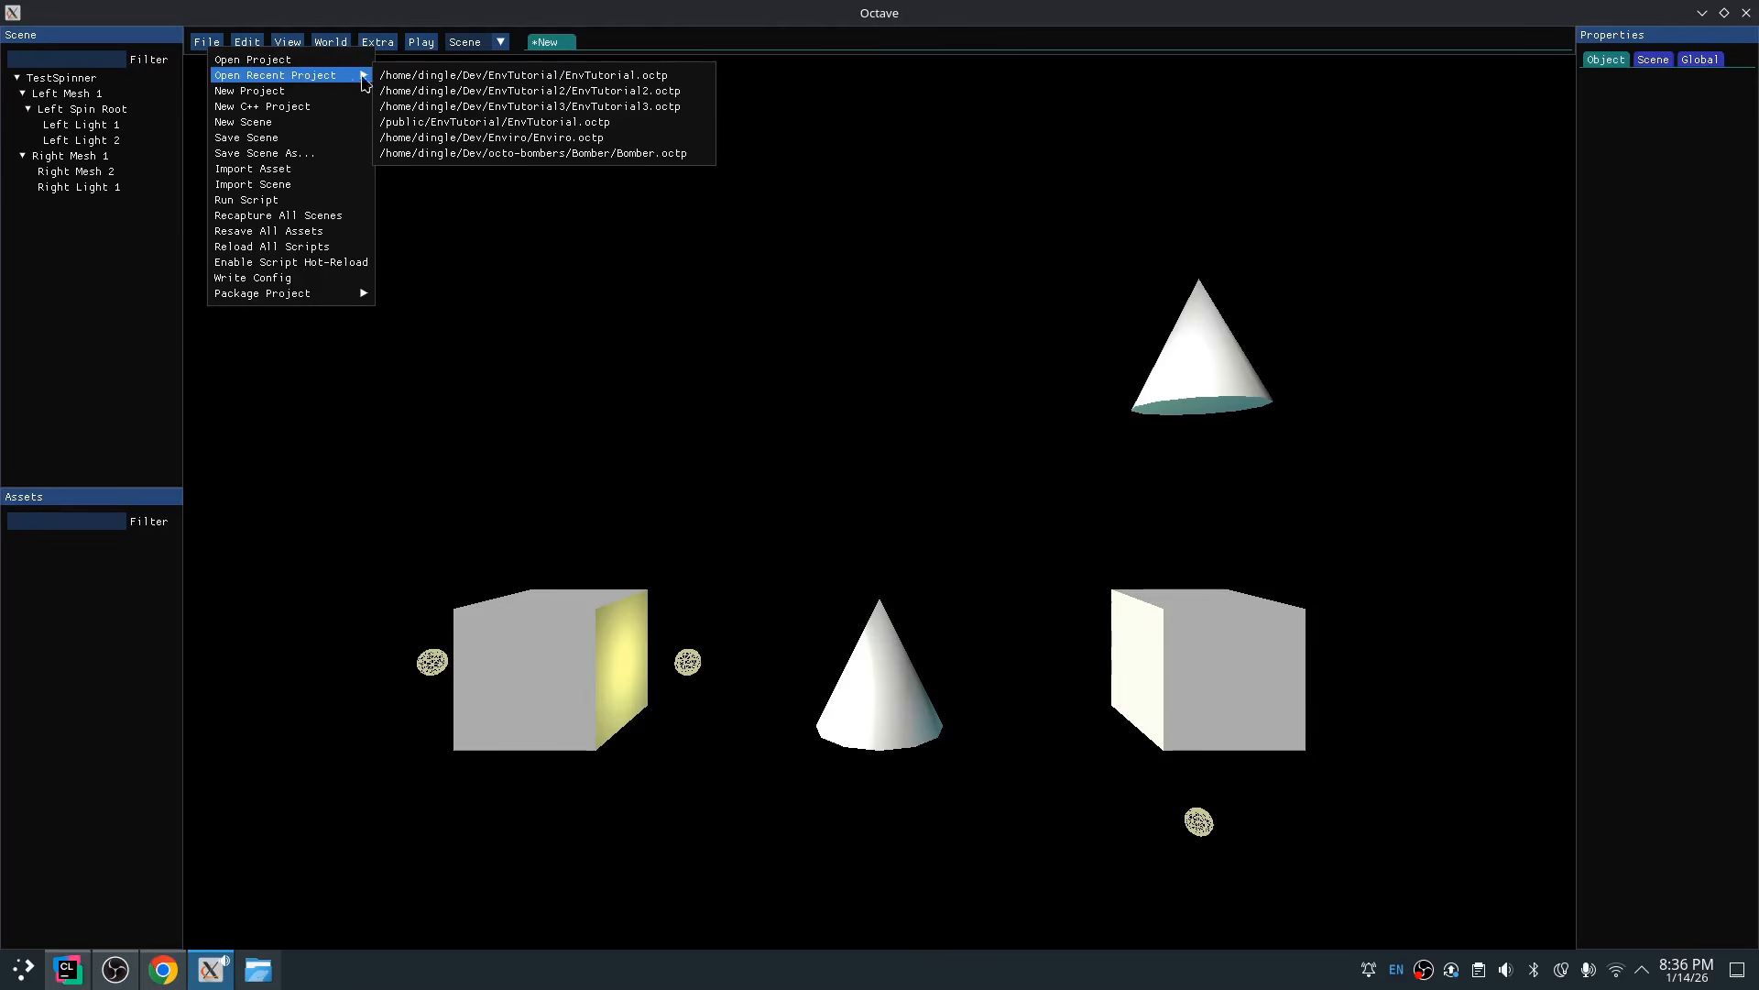
# Open the recent project Dev/EnvTutorial/EnvTutorial.octp and look over its Forest assets and the game scene
pyautogui.click(523, 76)
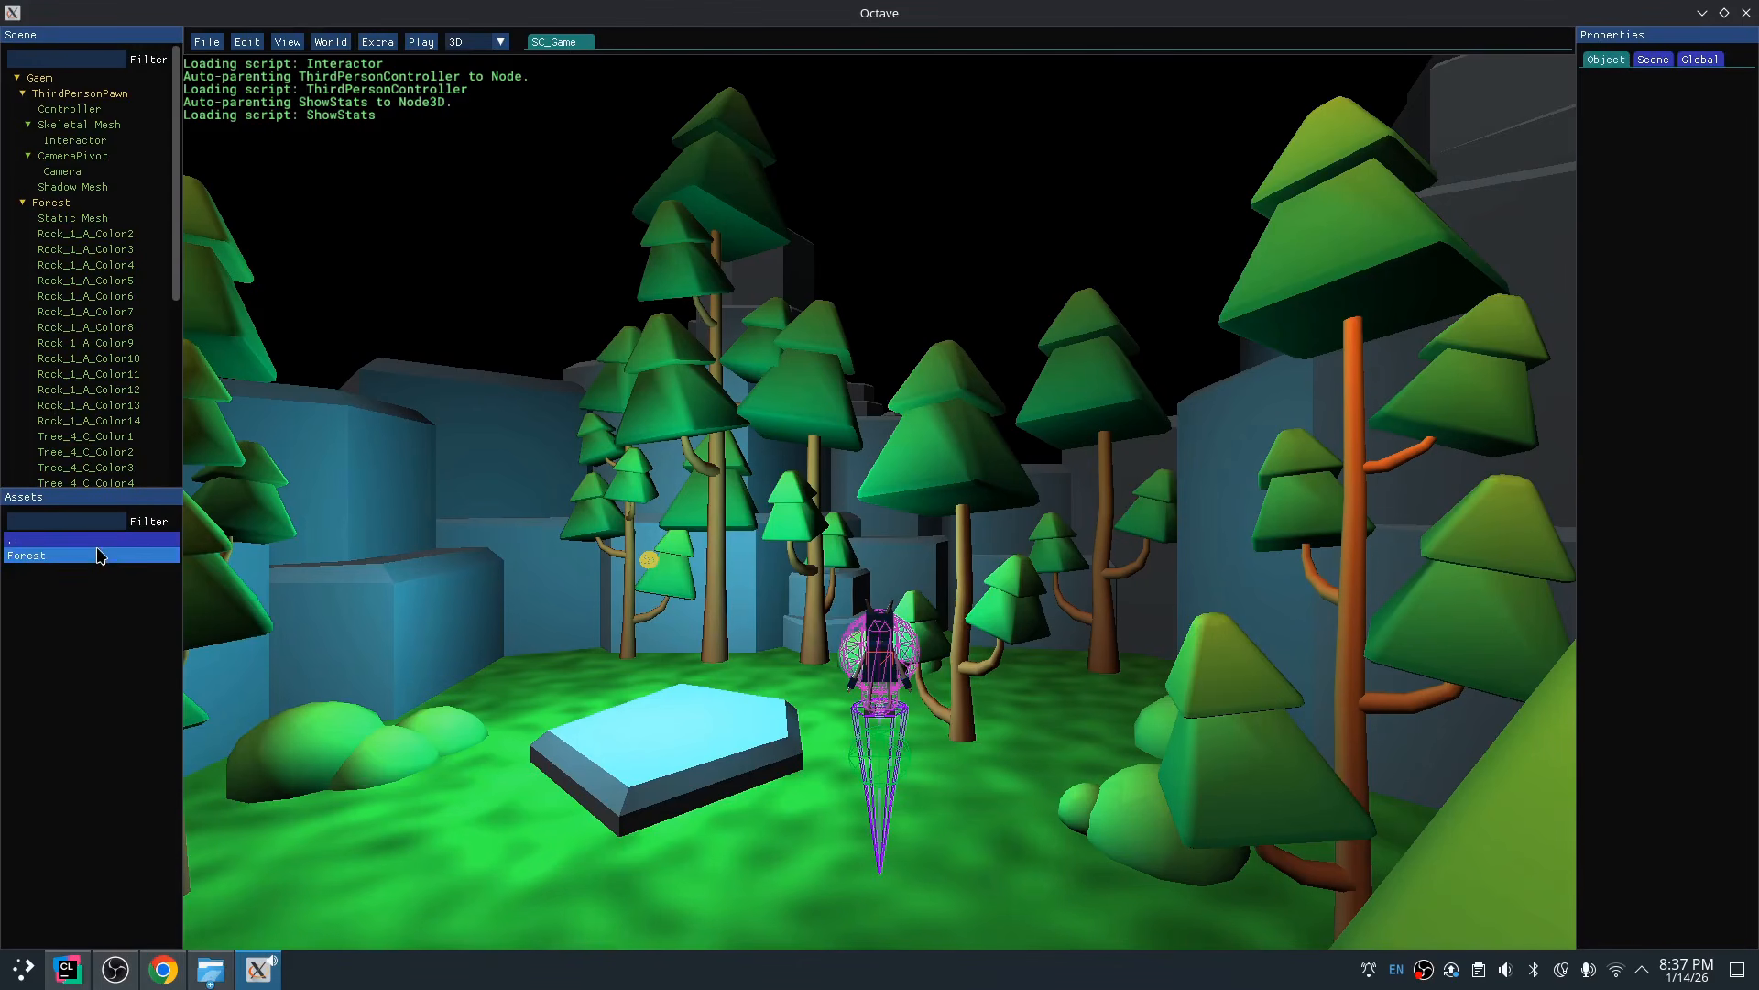
pyautogui.click(36, 556)
pyautogui.click(37, 540)
pyautogui.click(53, 556)
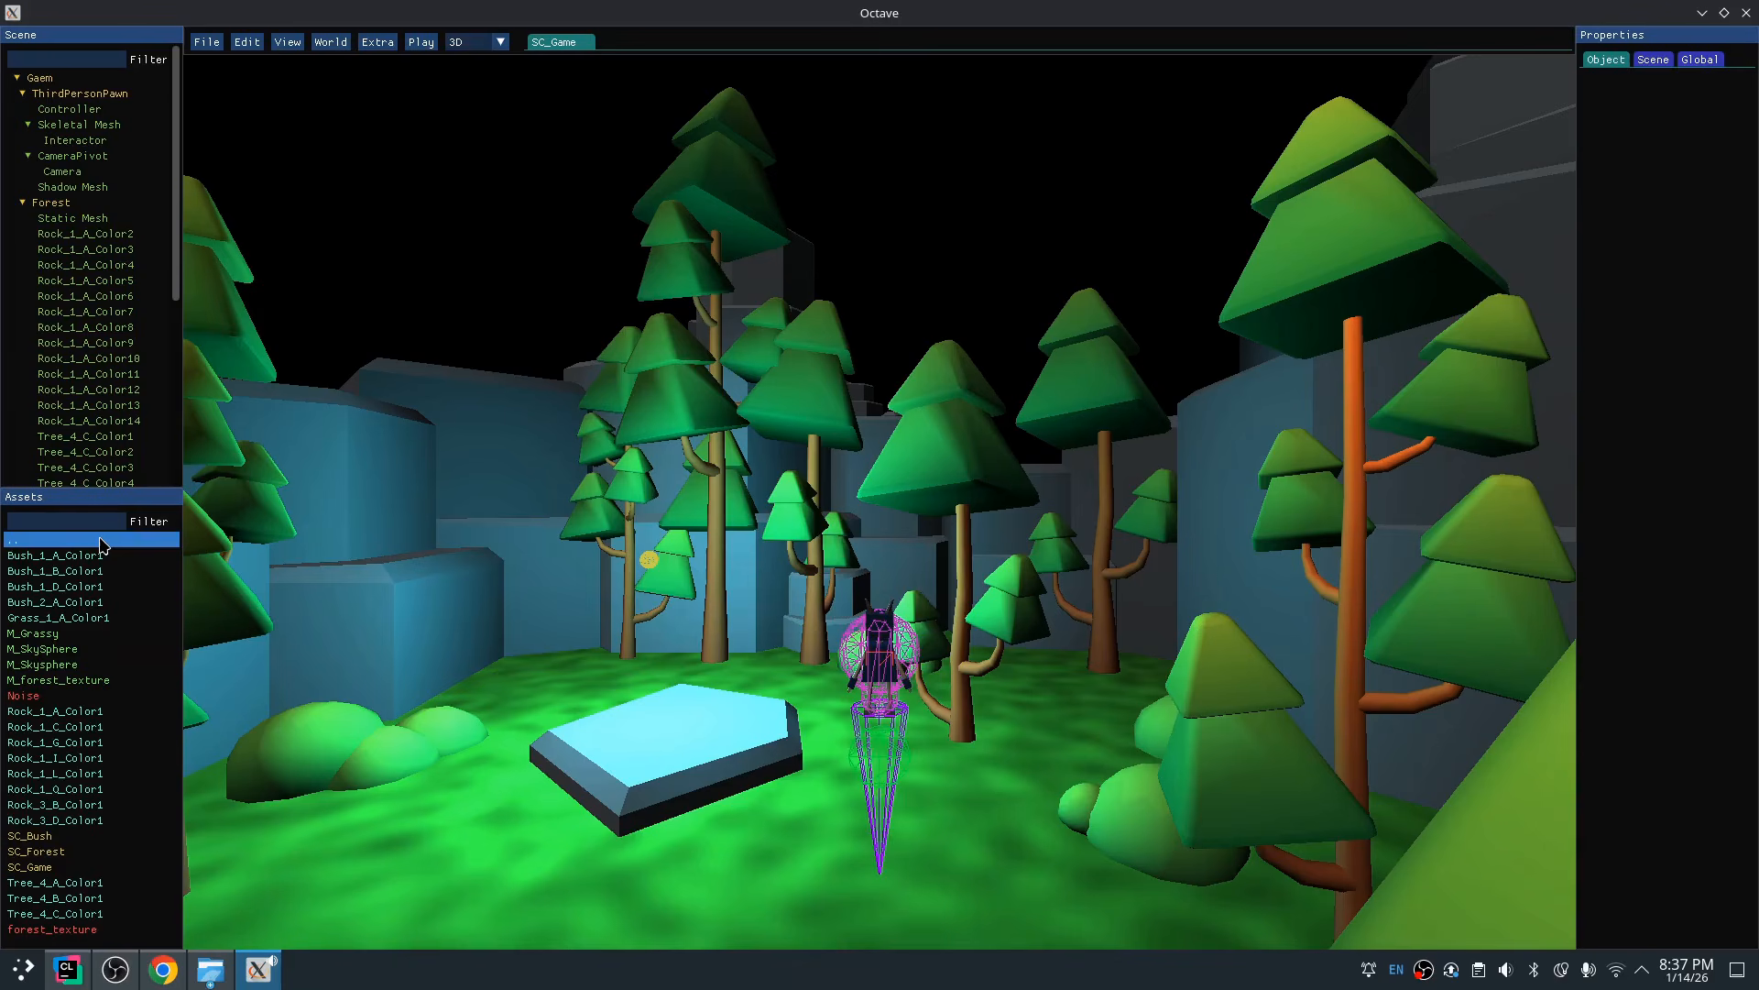
pyautogui.click(288, 591)
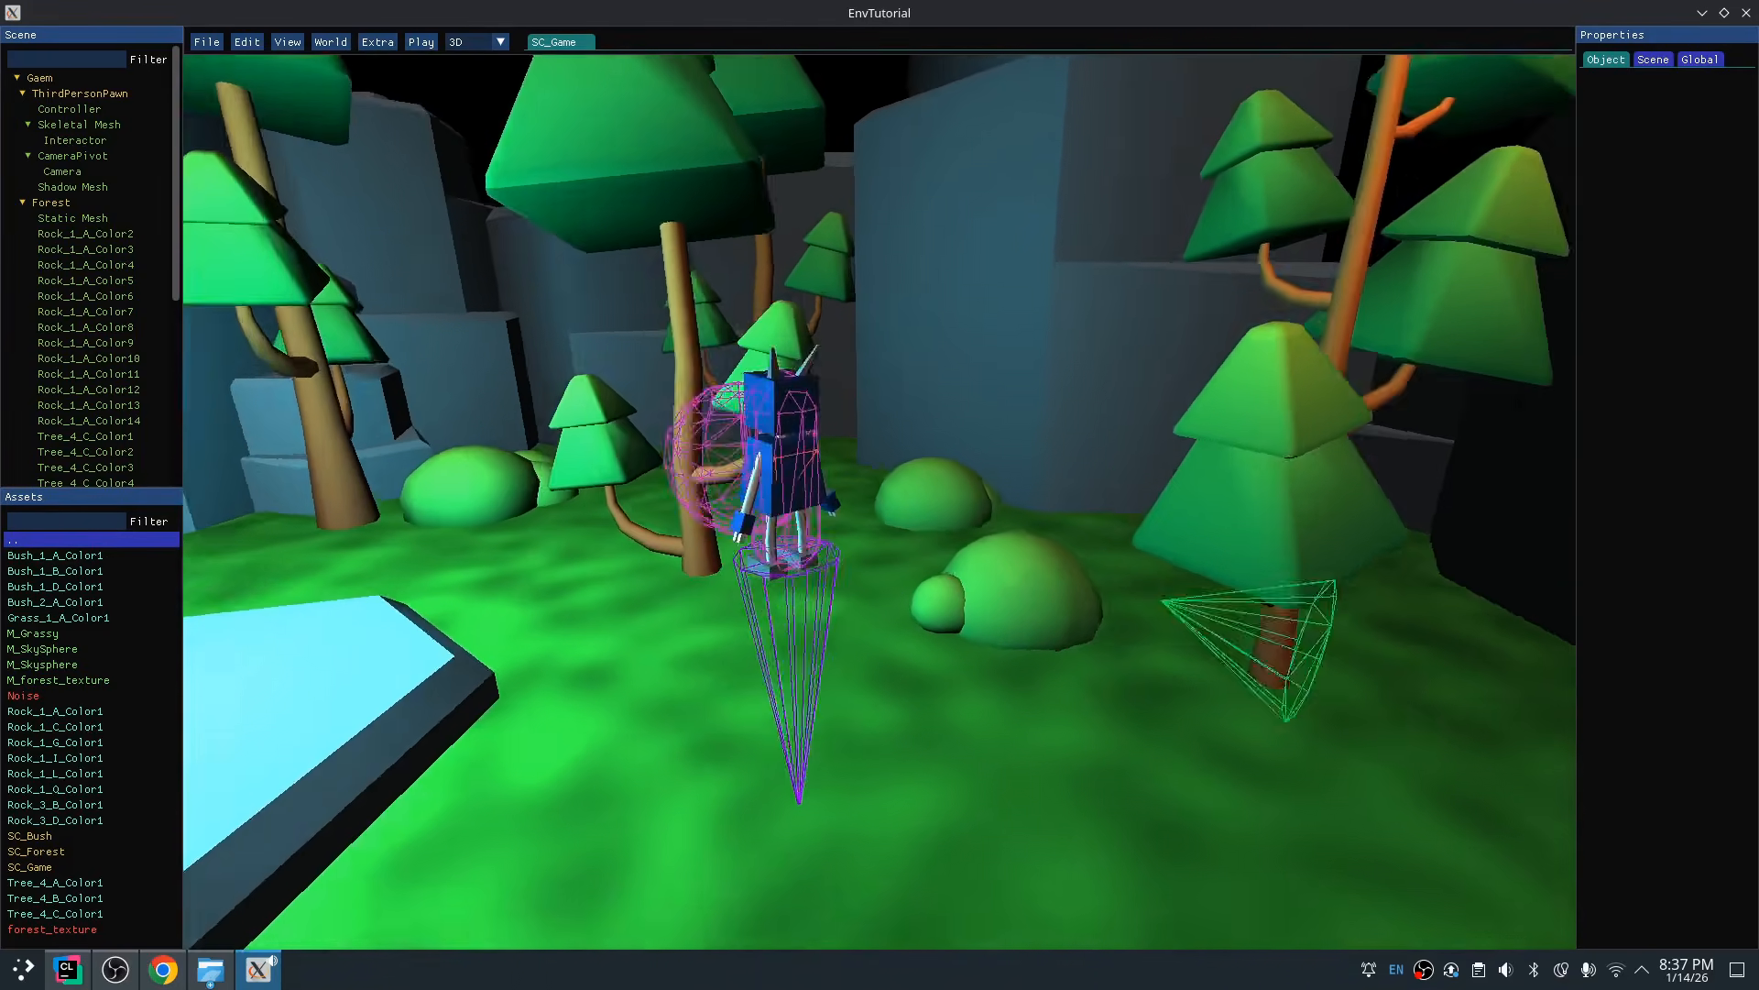
pyautogui.moveTo(704, 370); pyautogui.dragTo(704, 369, button='right')
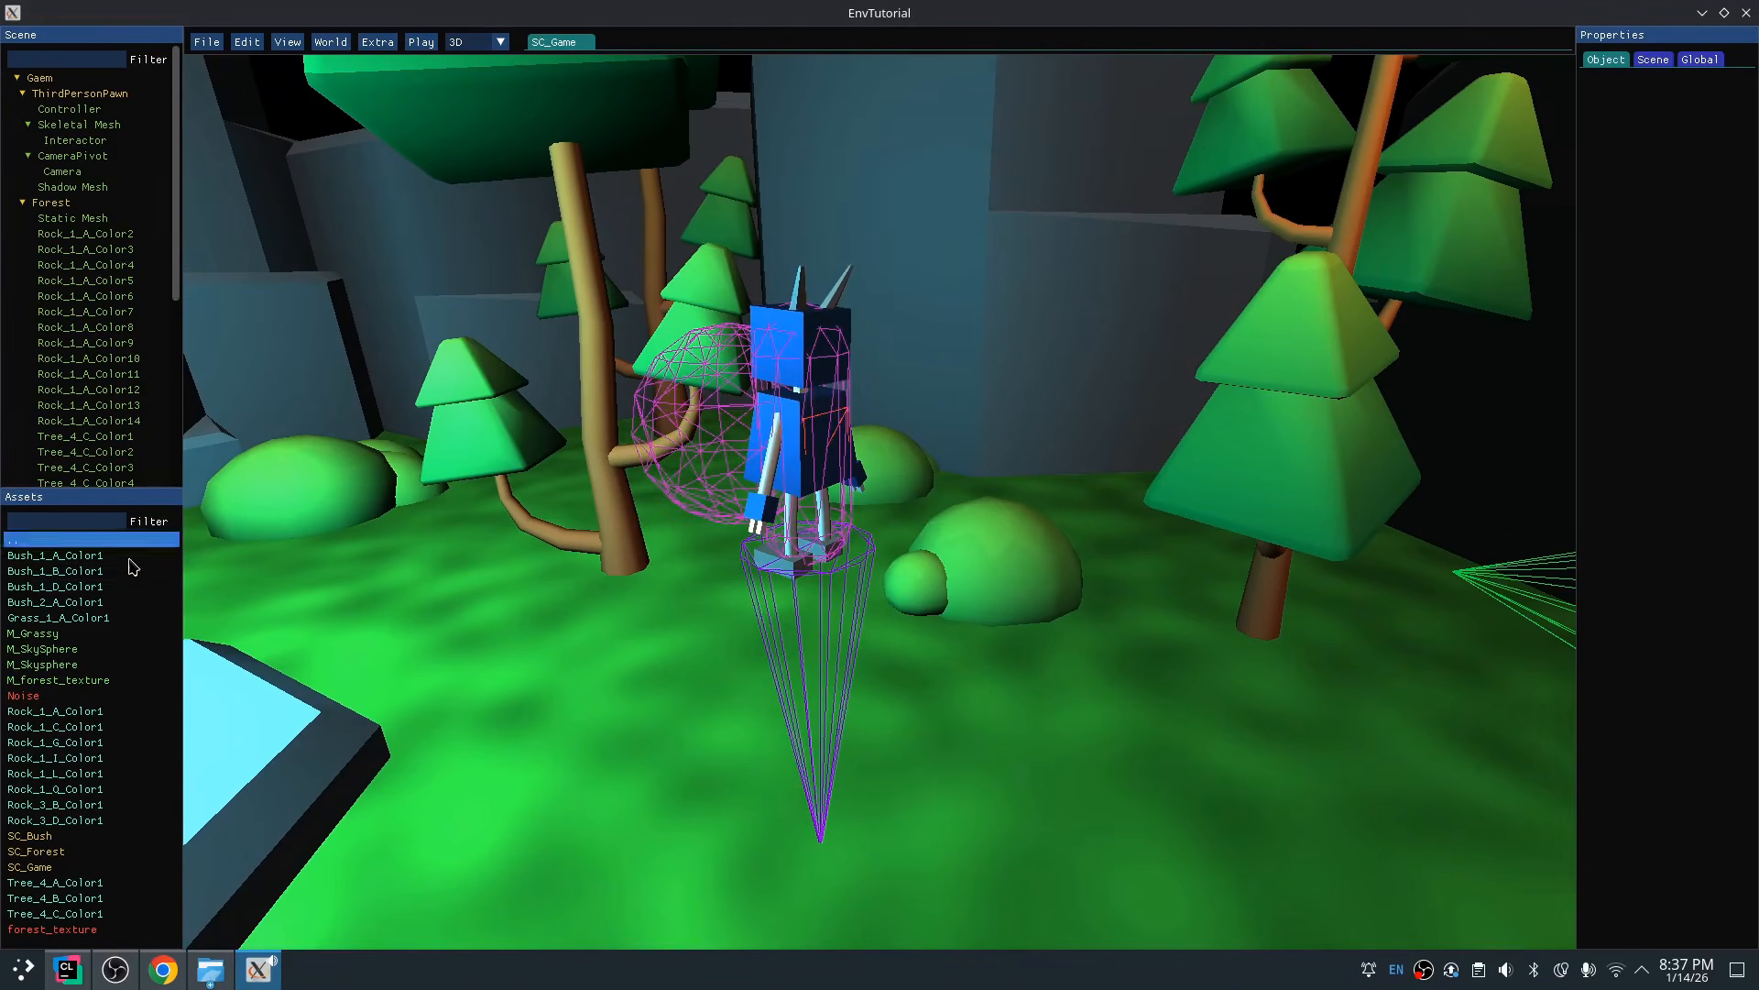
# Create a folder named Character beside the Forest asset folder and open it
pyautogui.doubleClick(55, 541)
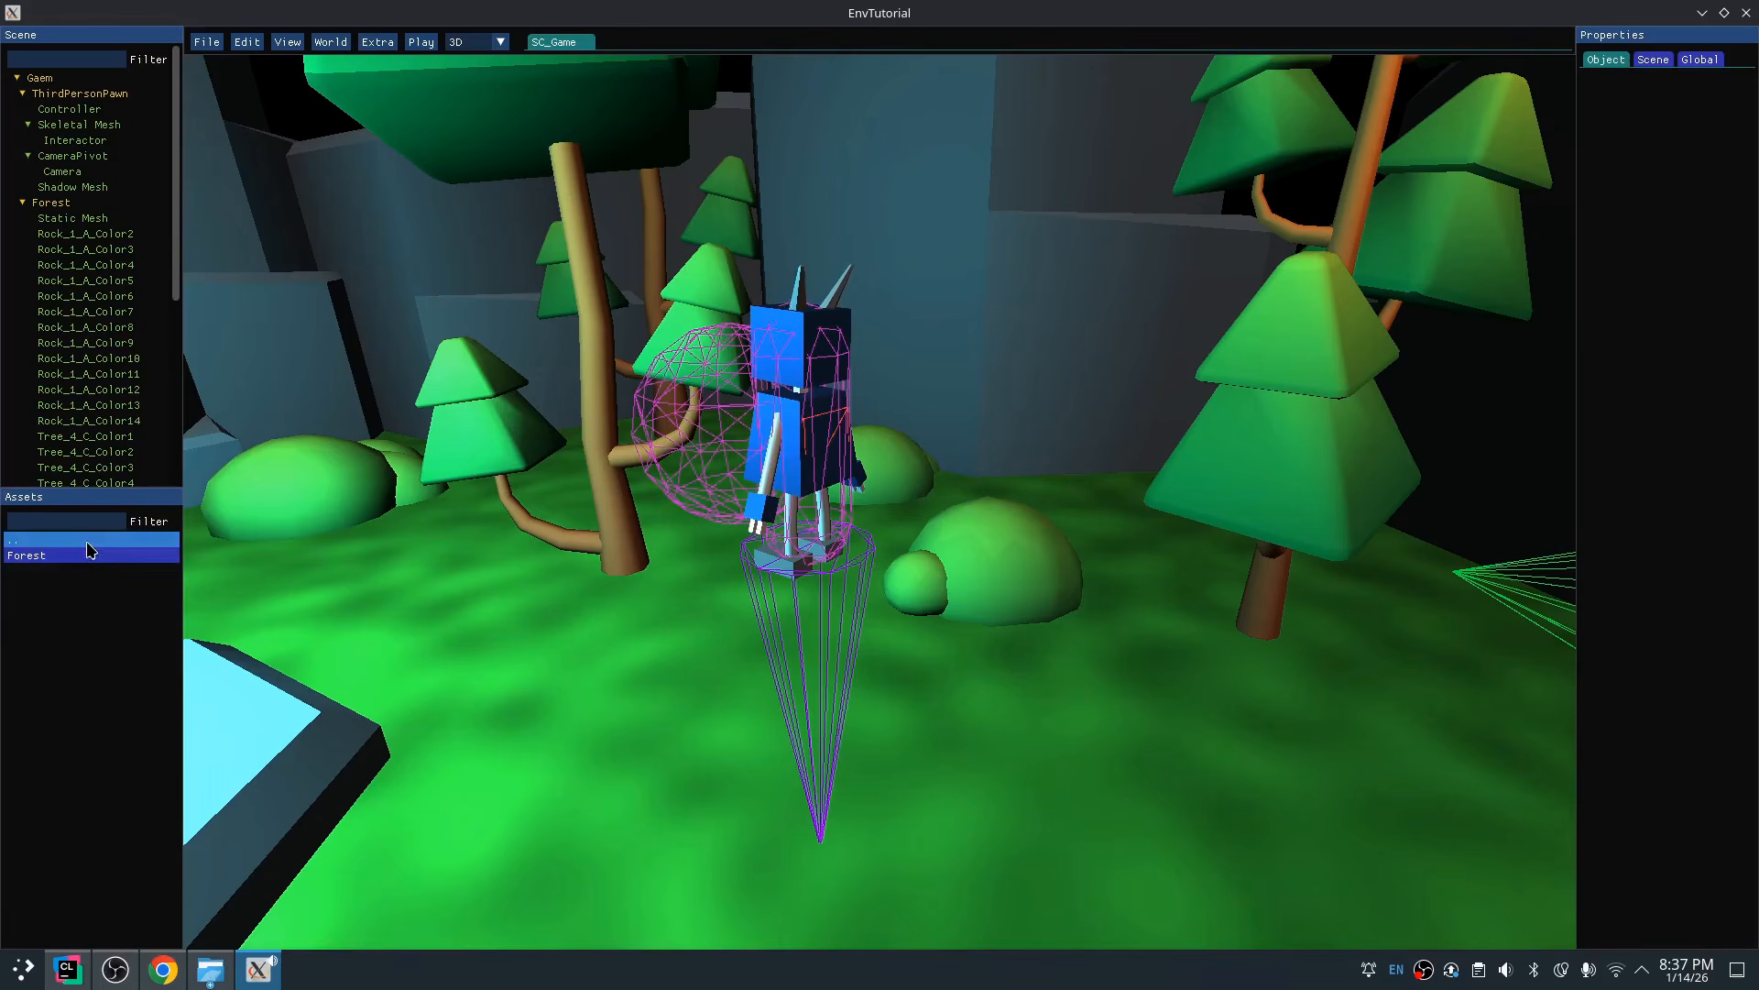
pyautogui.rightClick(59, 590)
pyautogui.click(128, 649)
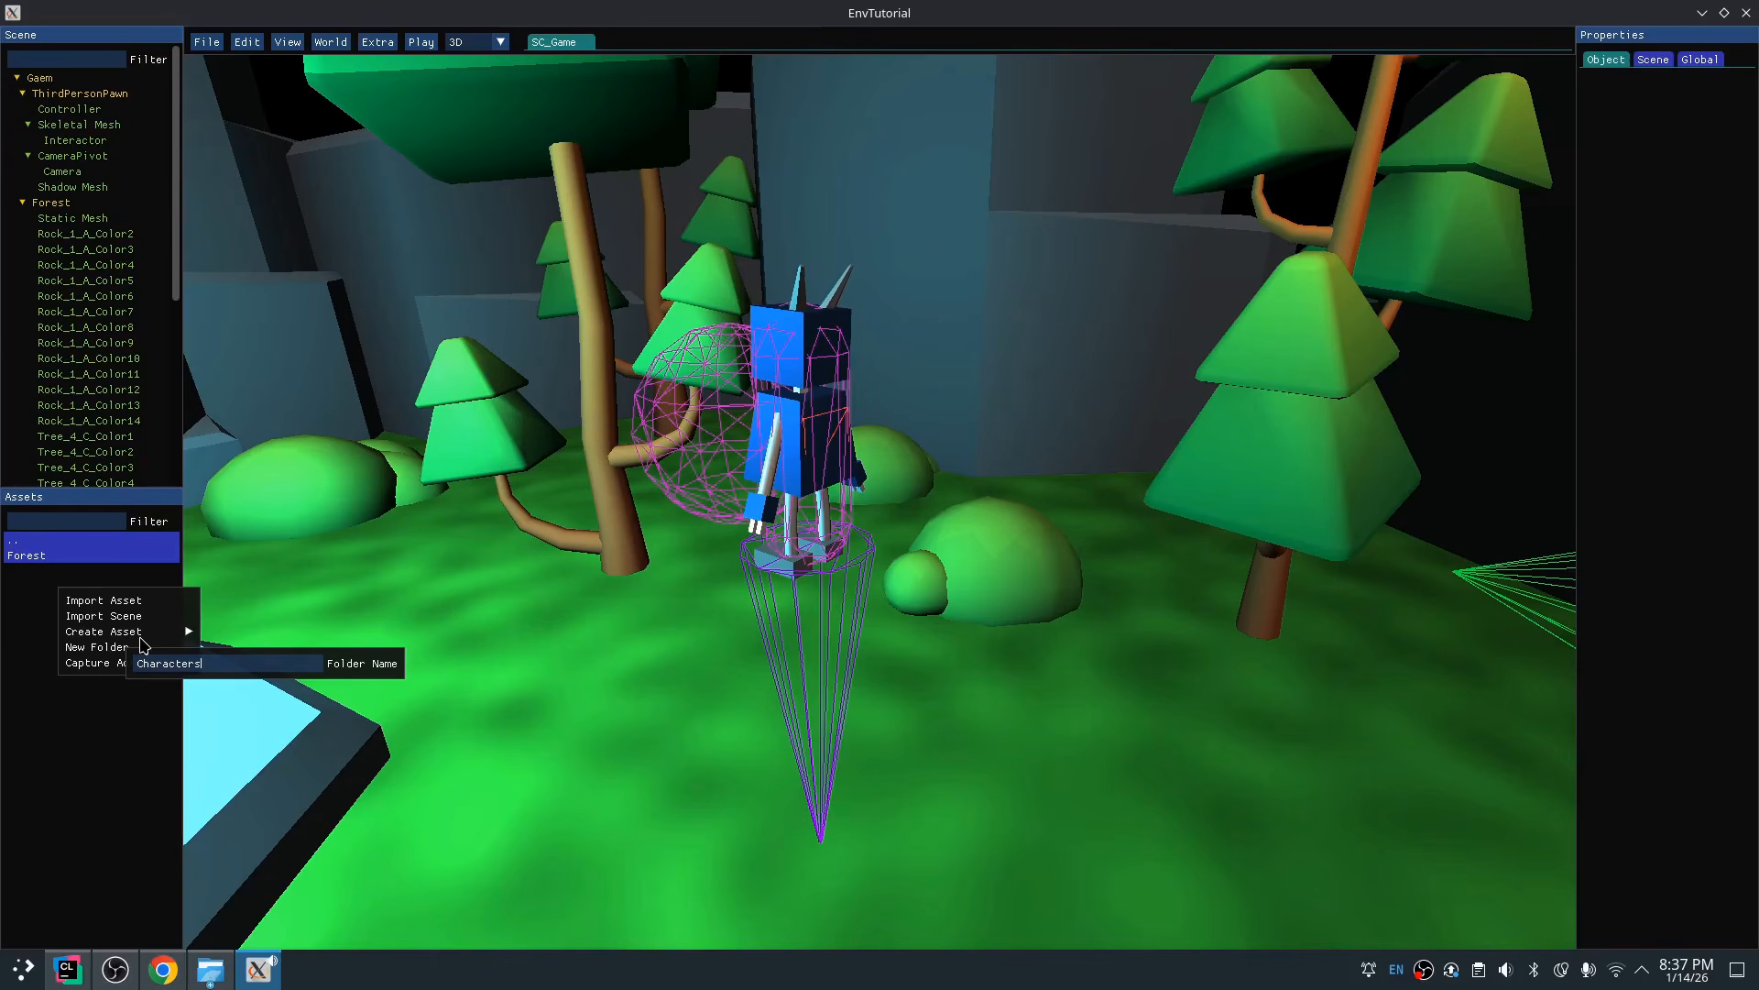
pyautogui.press('Return')
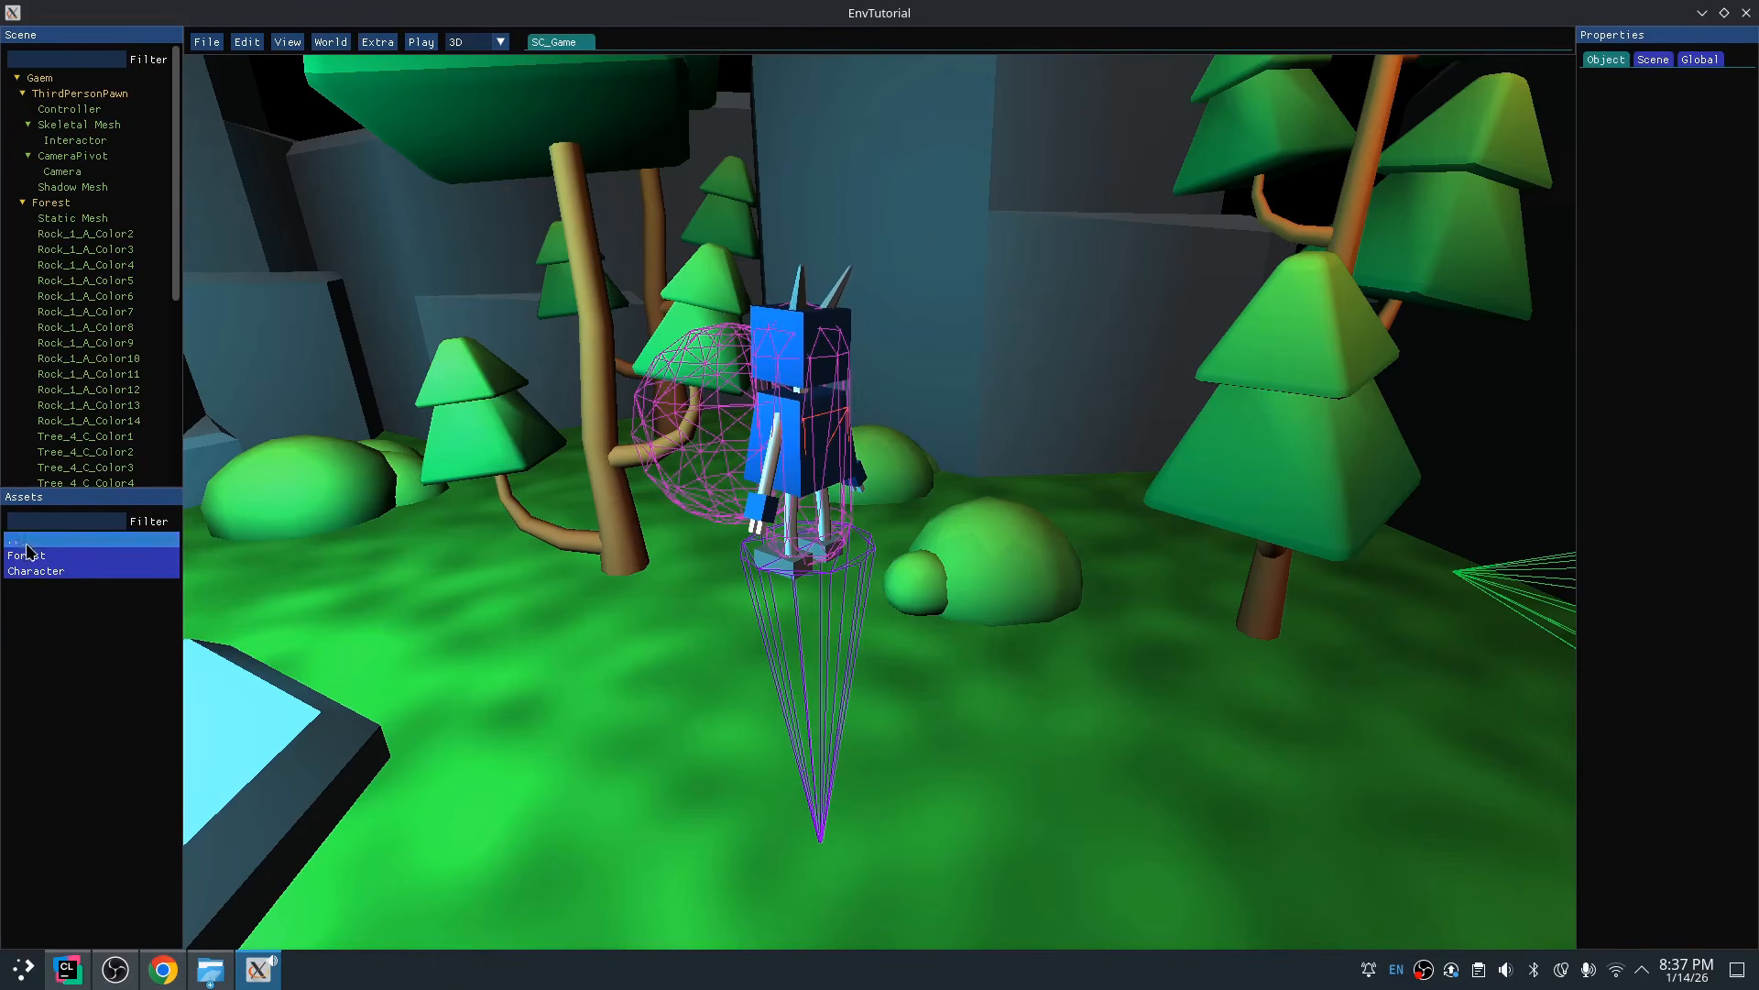
pyautogui.doubleClick(60, 573)
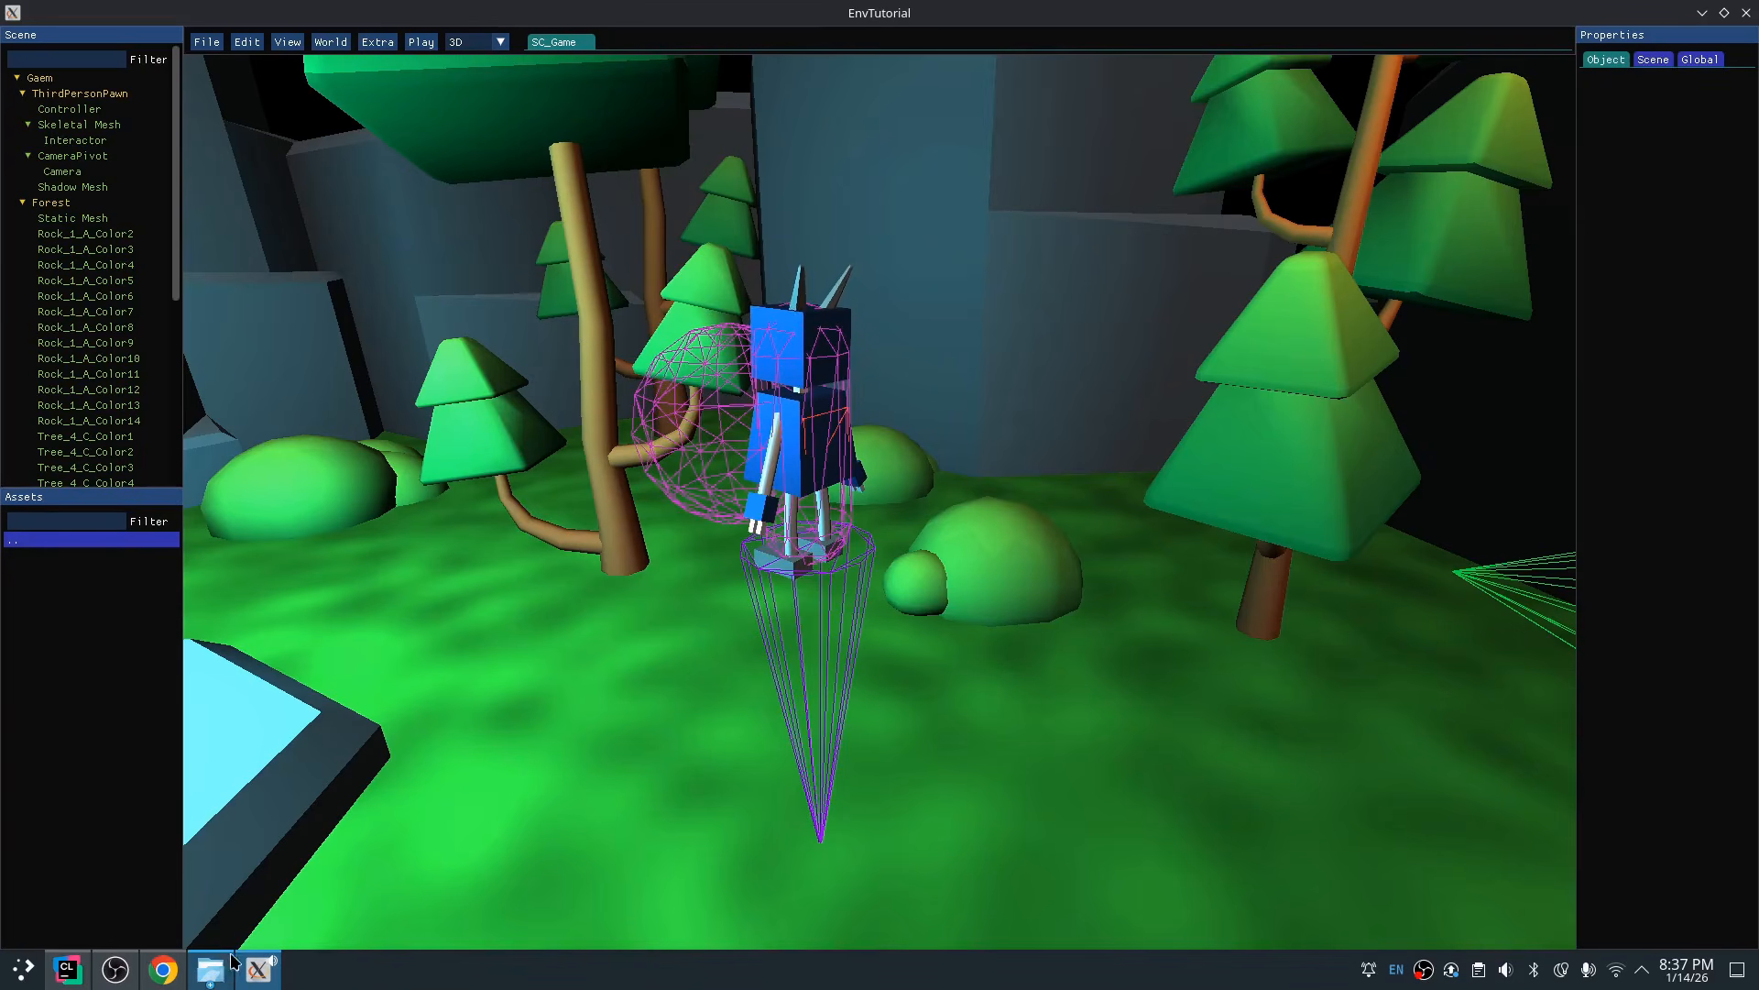
# Switch to the Dolphin file manager and look through the gltf character files in Downloads/KayKit_Adventurers_2.0_FREE/Characters
pyautogui.click(229, 964)
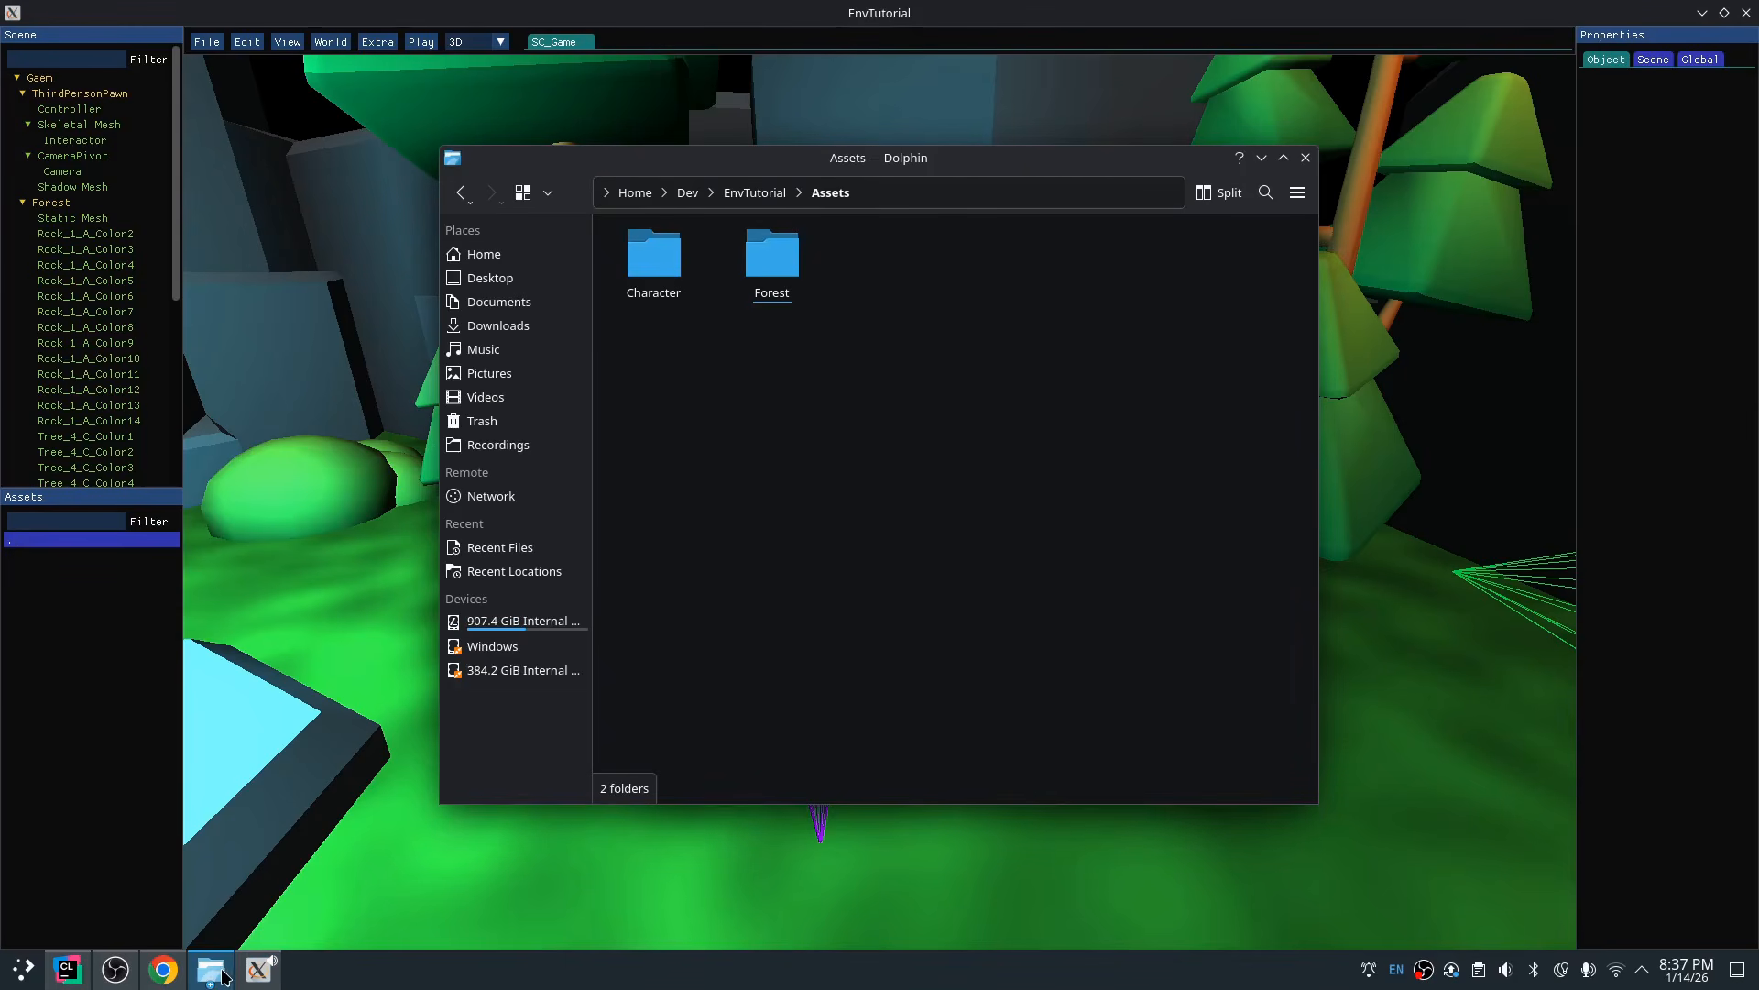
pyautogui.click(634, 193)
pyautogui.click(1015, 261)
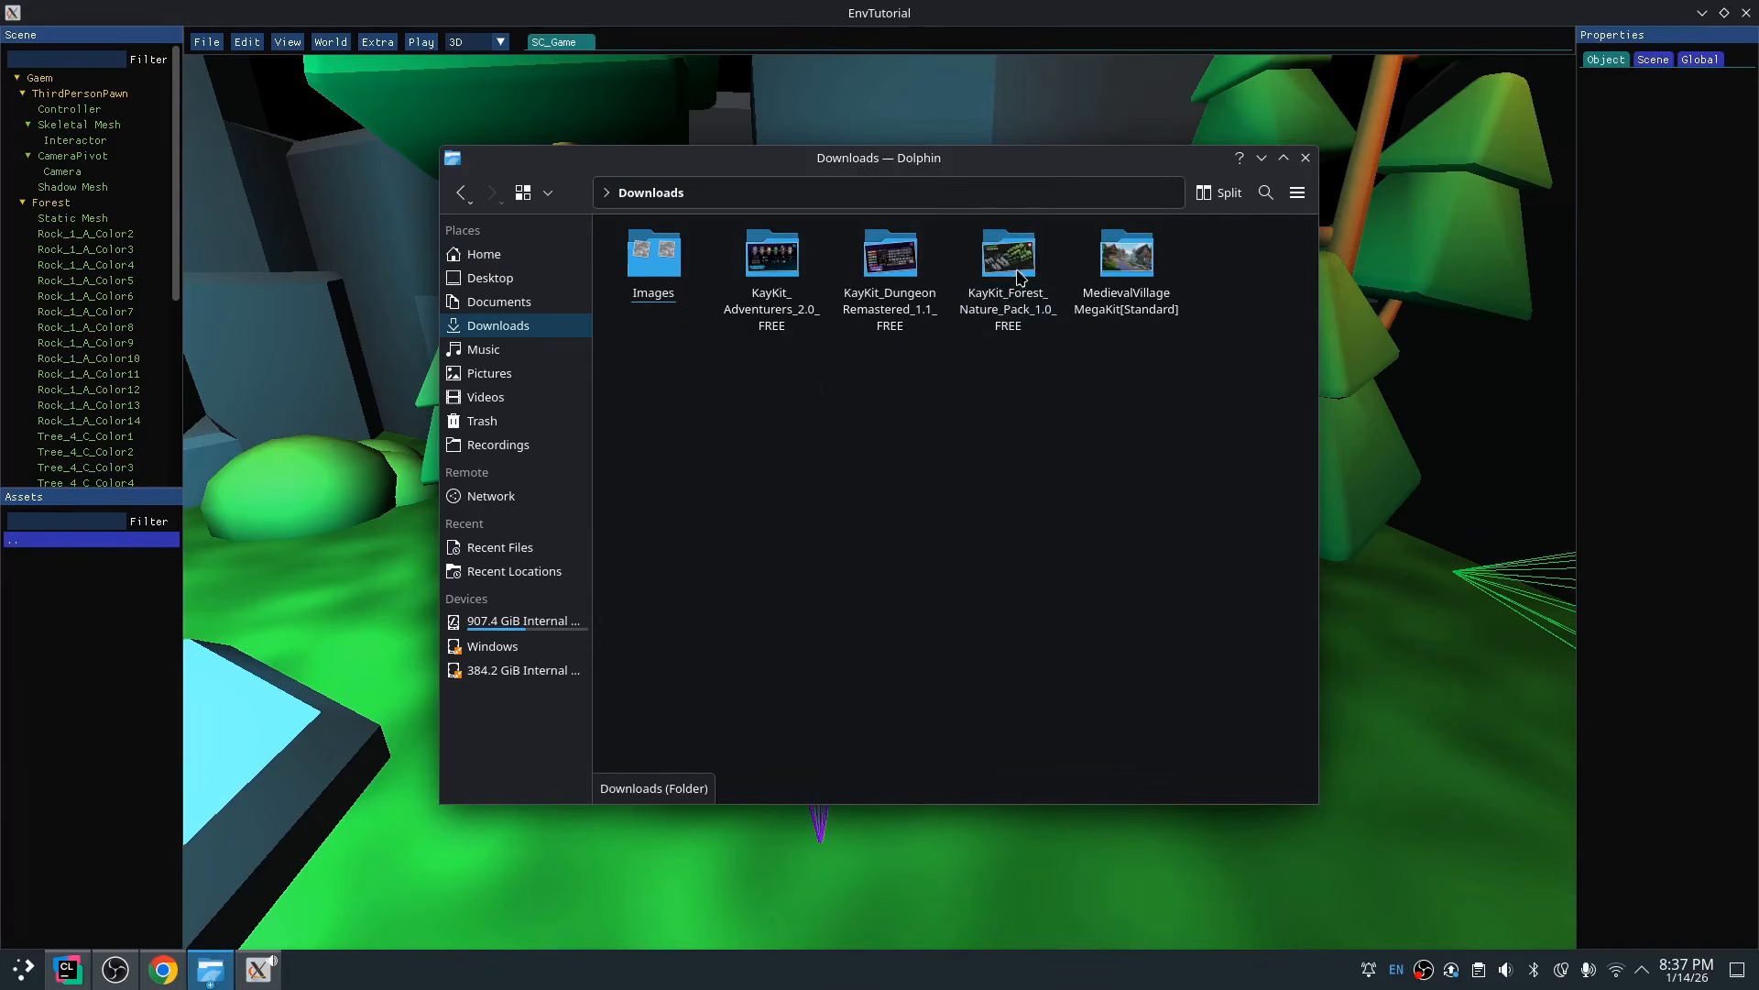
pyautogui.click(777, 303)
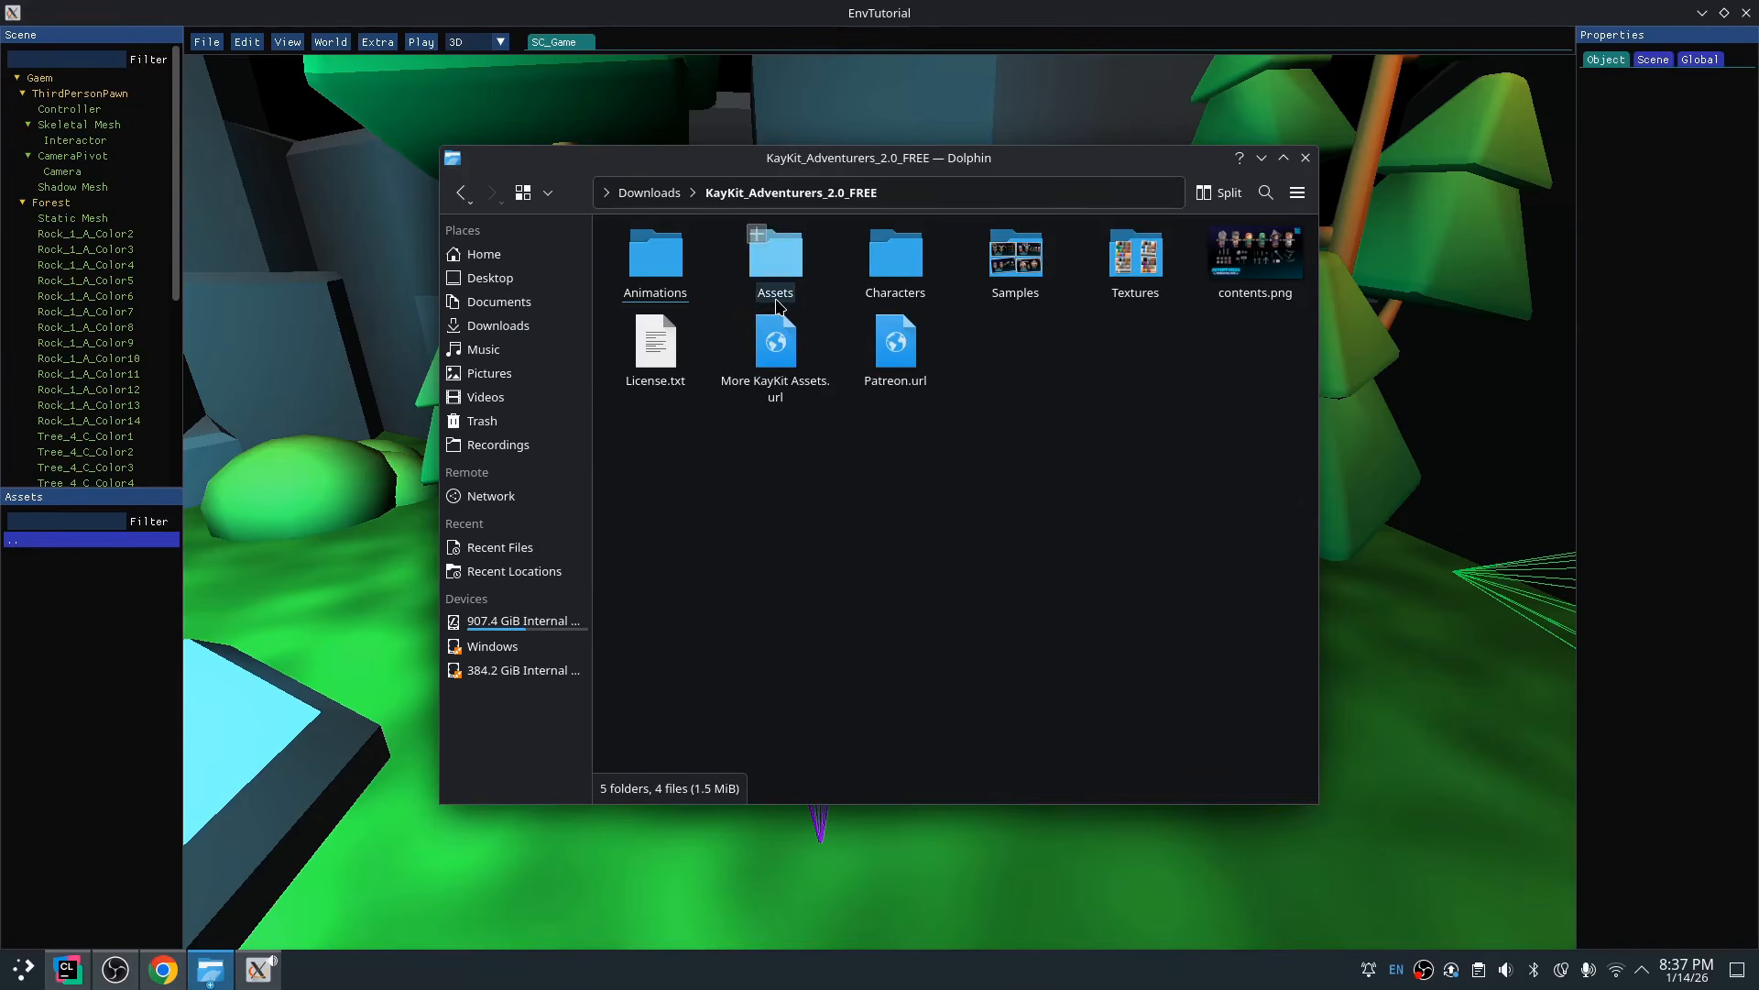
pyautogui.click(896, 263)
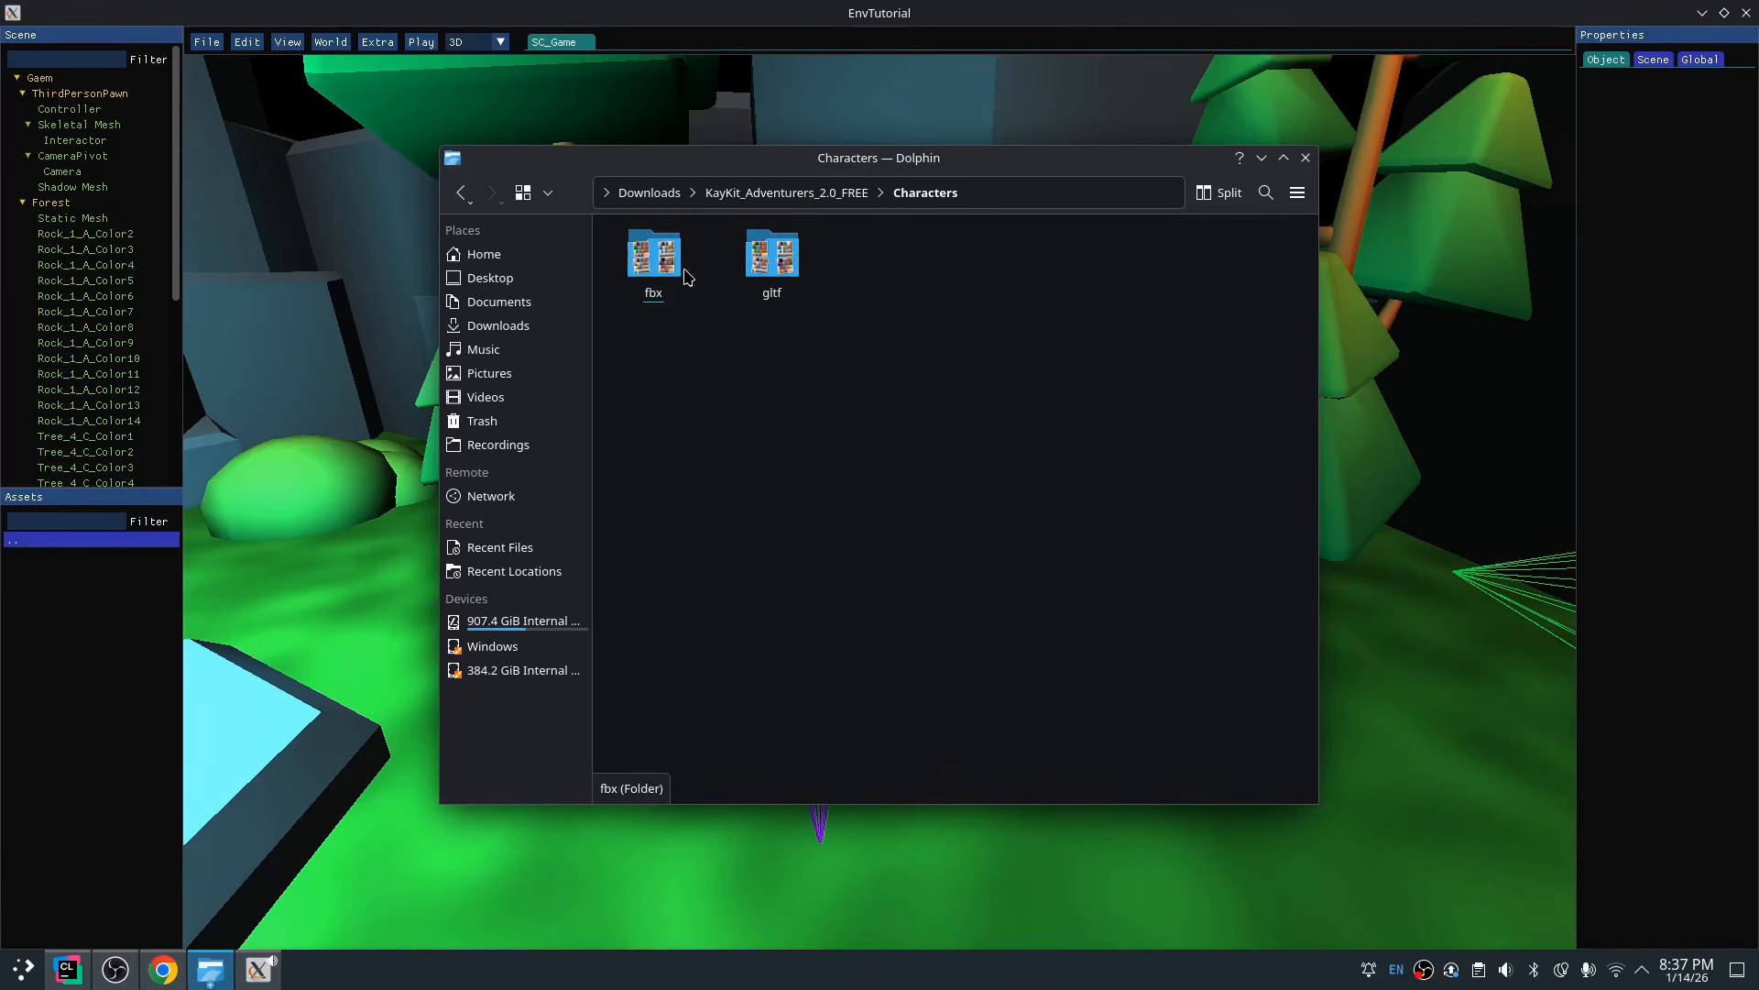
pyautogui.click(784, 267)
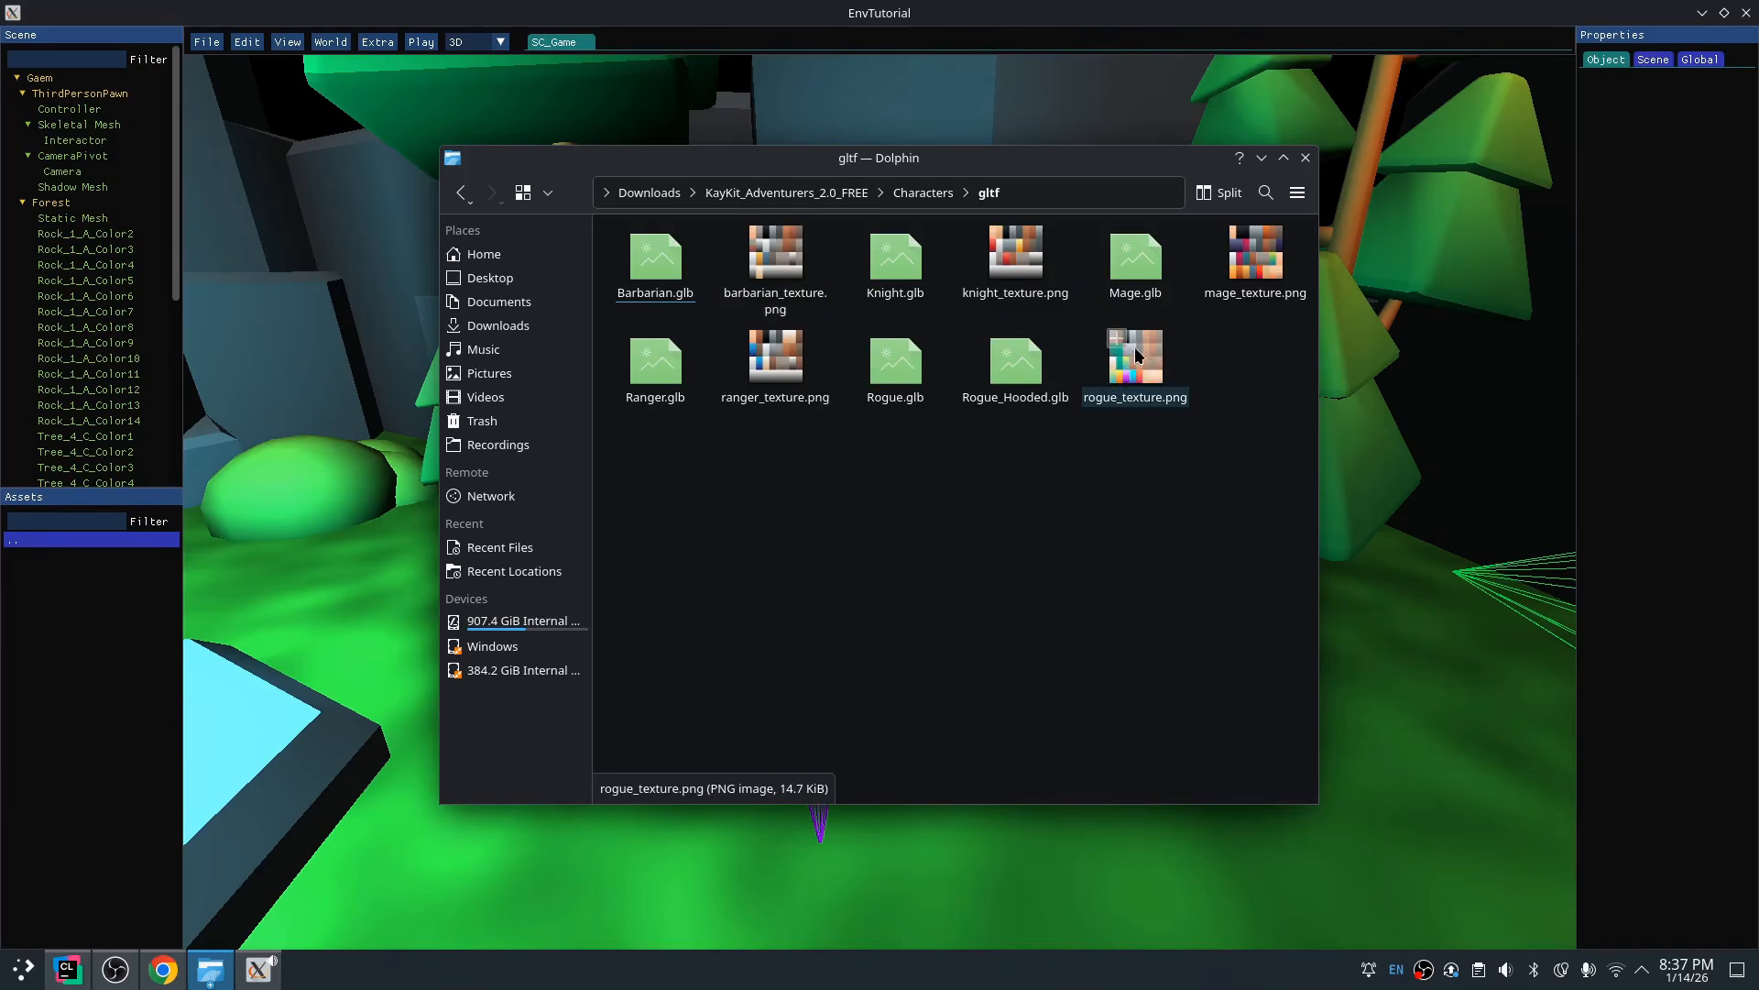
pyautogui.click(1027, 273)
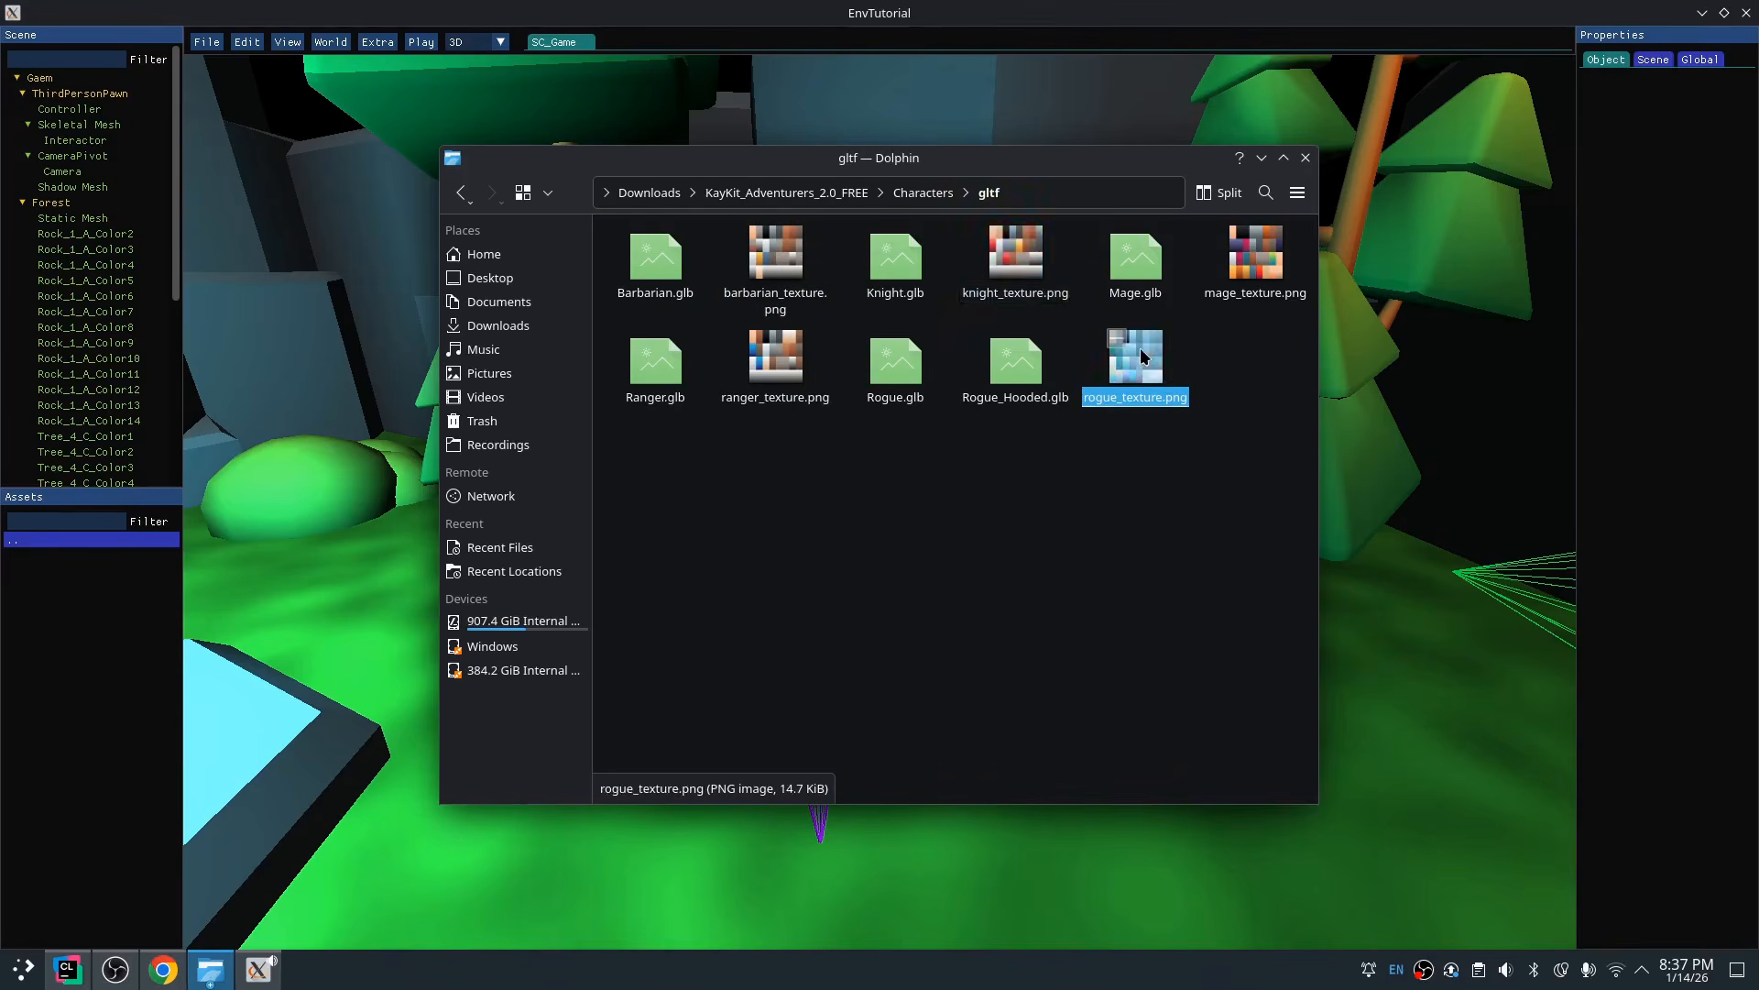
pyautogui.click(939, 443)
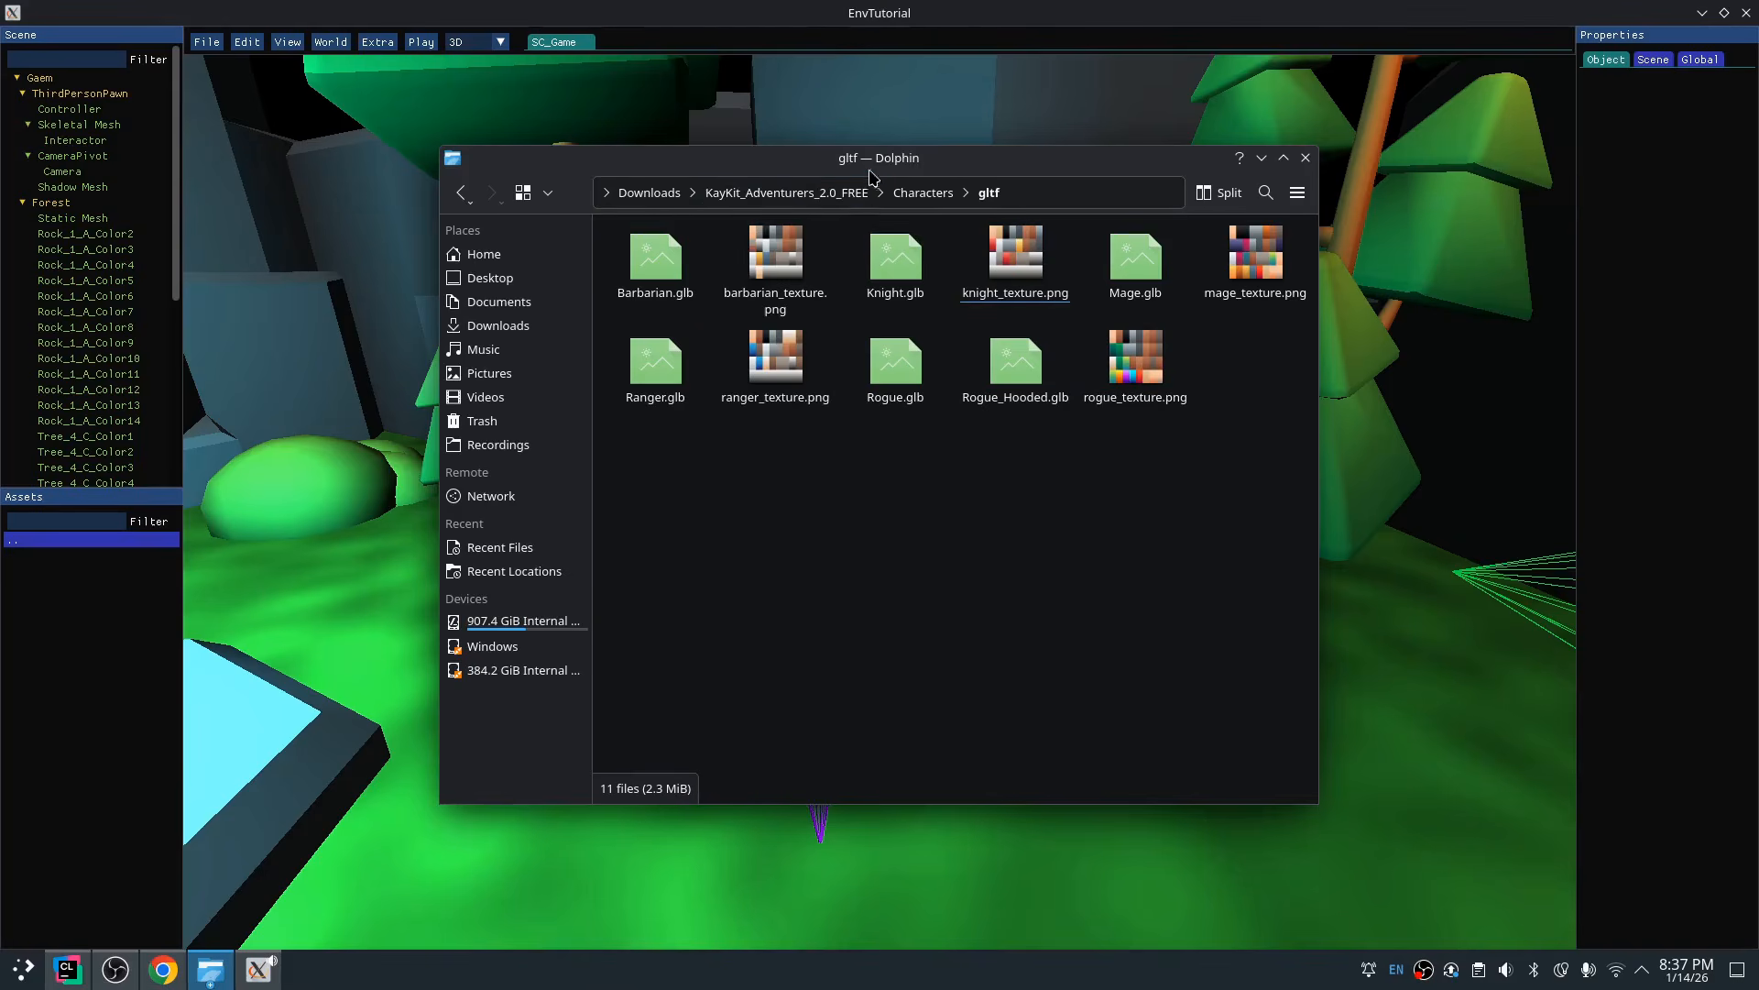
# Start Blender, dismiss the splash screen and delete all objects of the default scene
pyautogui.hotkey('alt', 'Tab')
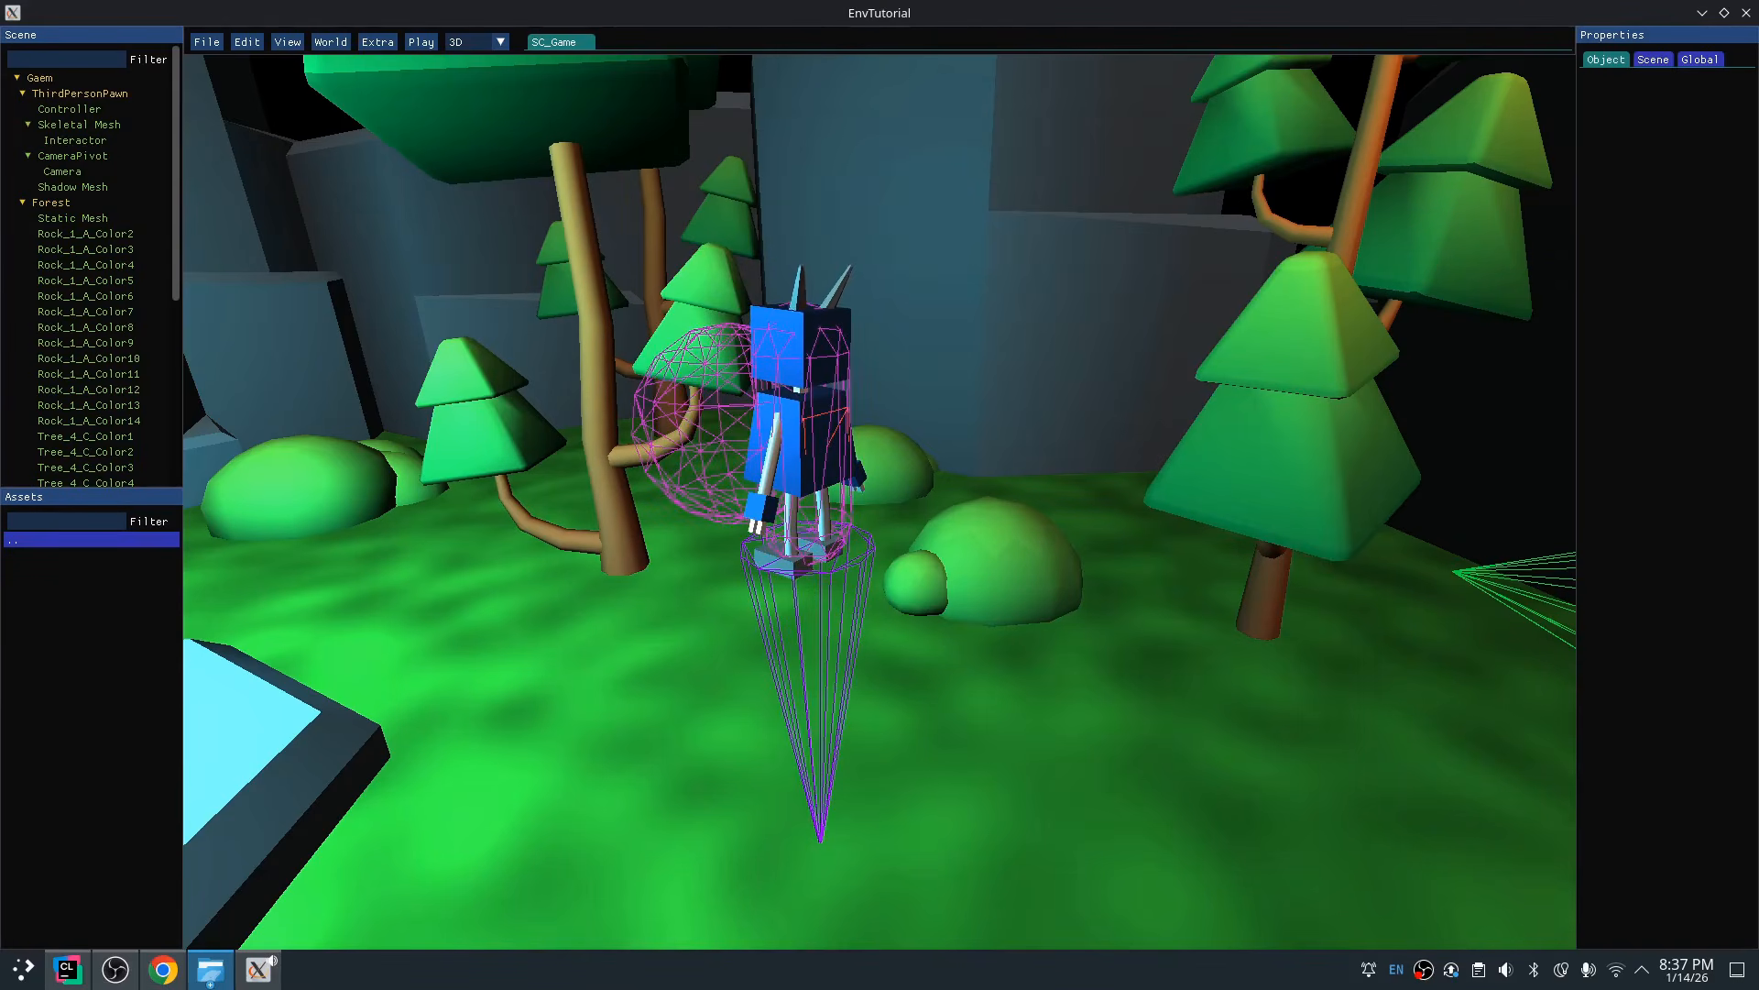
pyautogui.press('super')
pyautogui.click(263, 661)
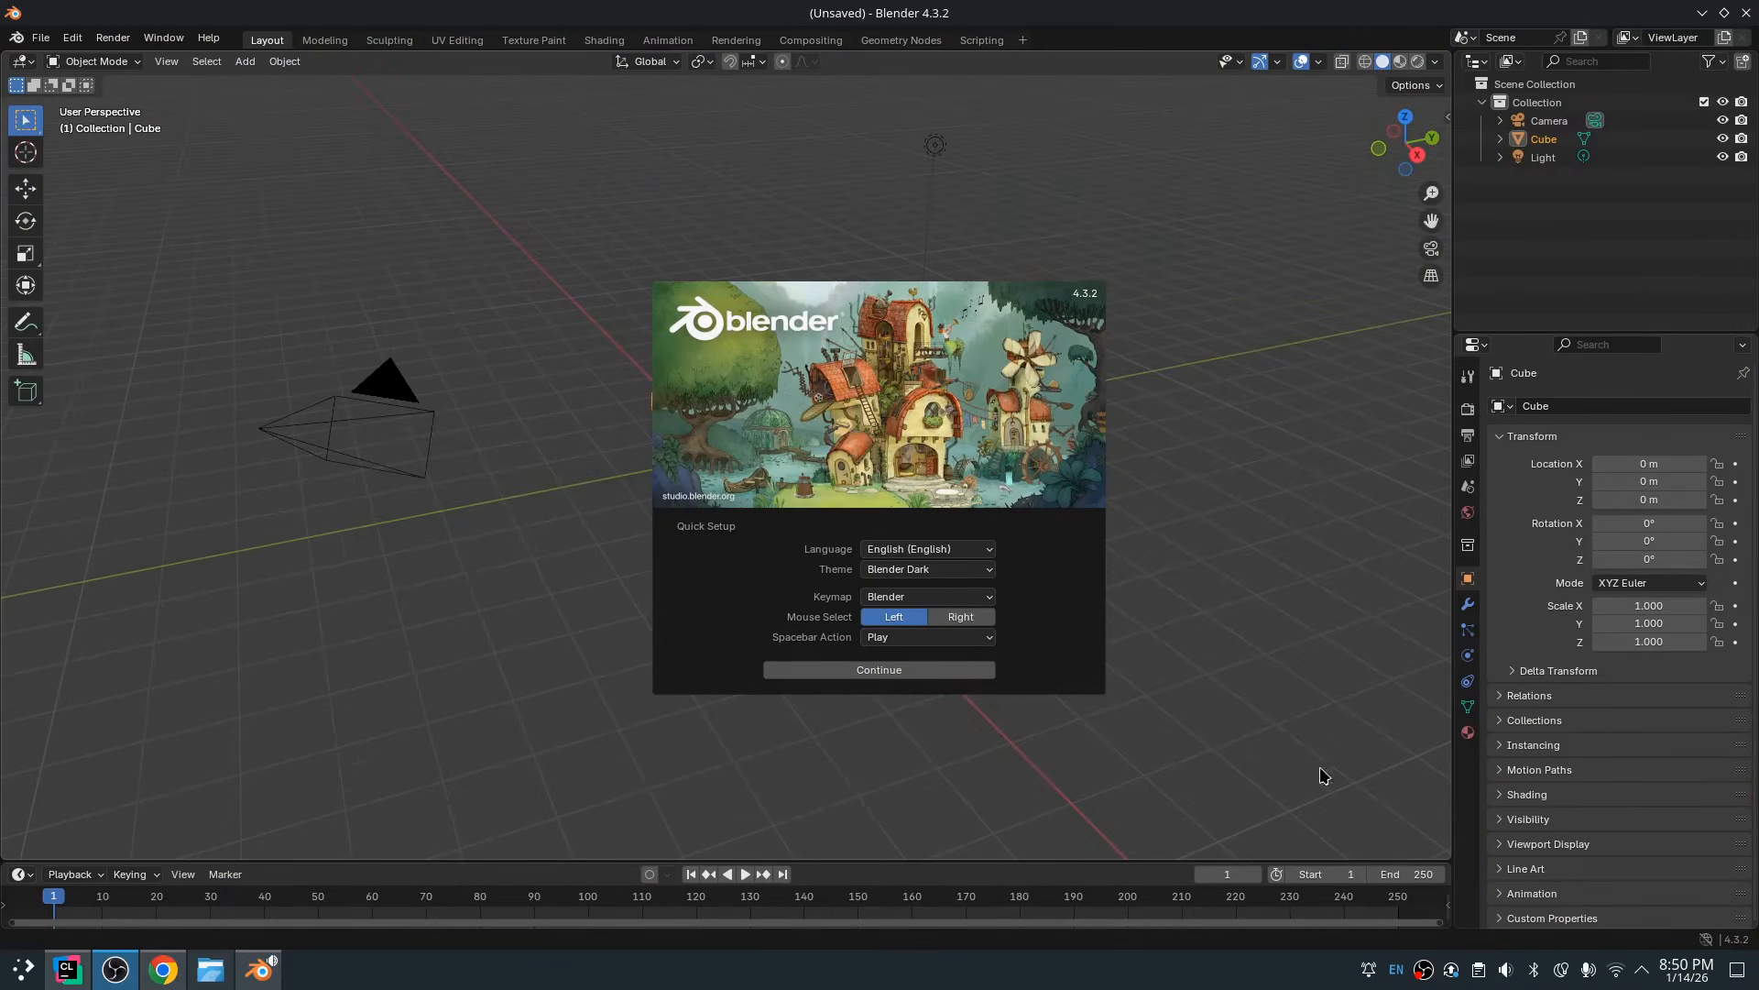
pyautogui.click(1250, 428)
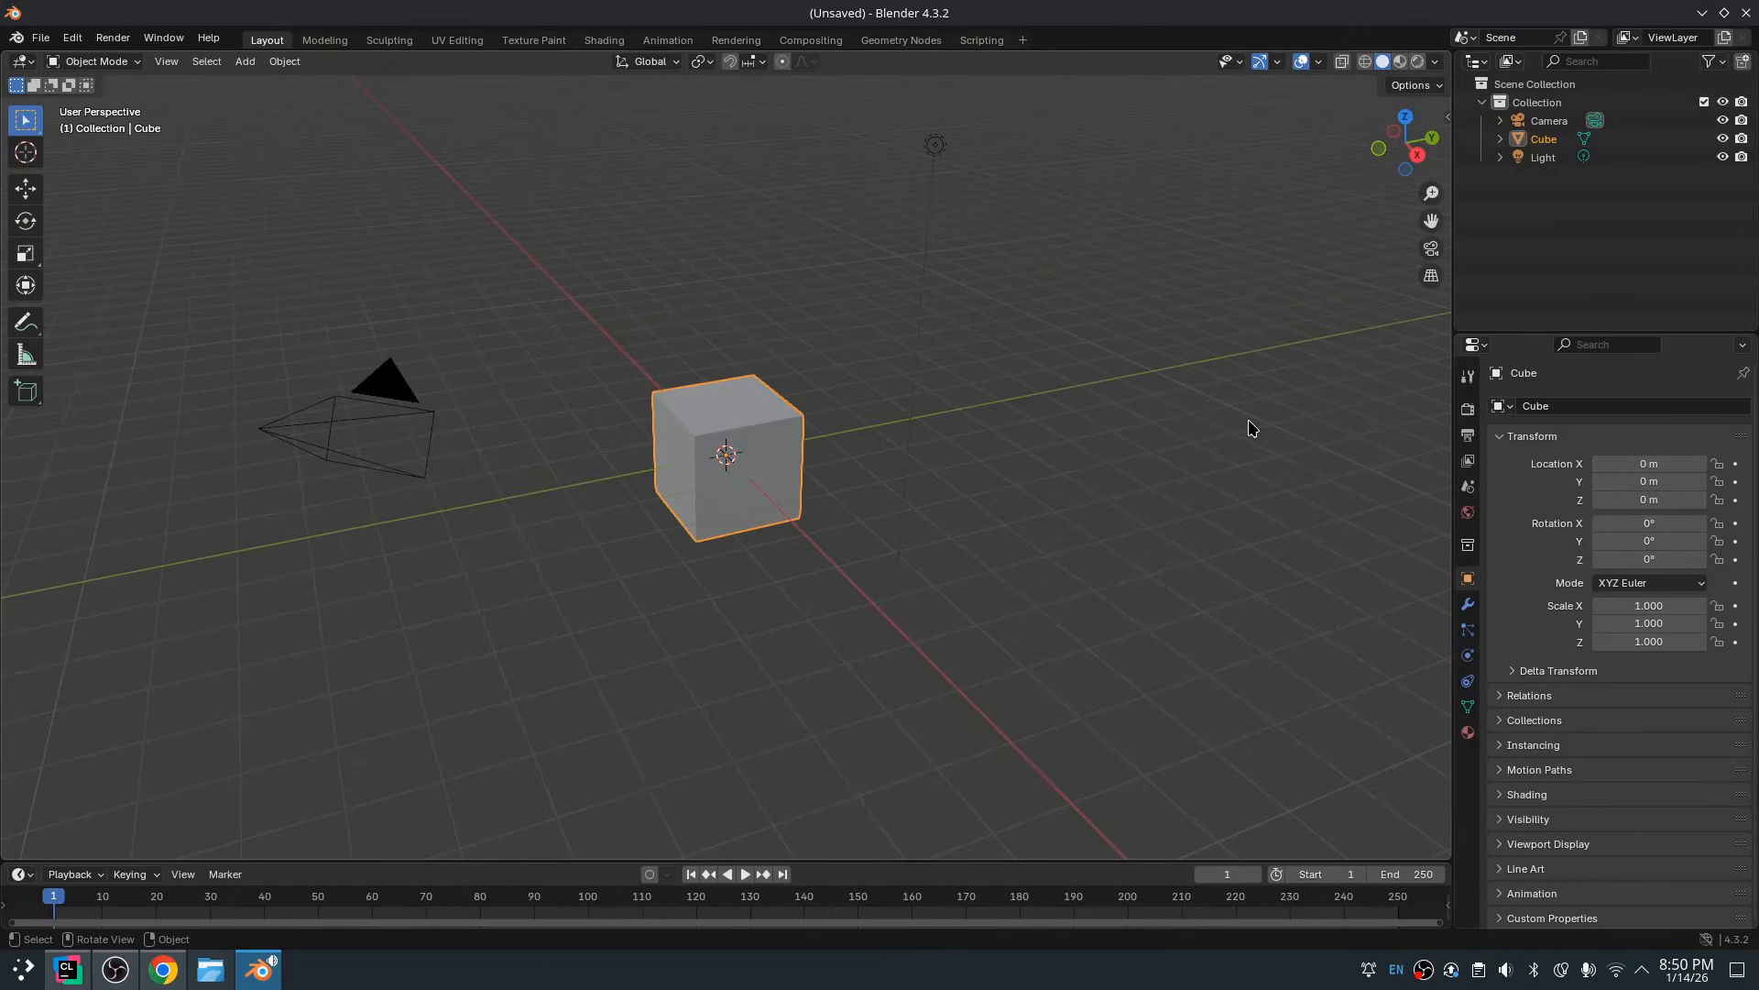
pyautogui.press('a')
pyautogui.press('x')
pyautogui.click(800, 291)
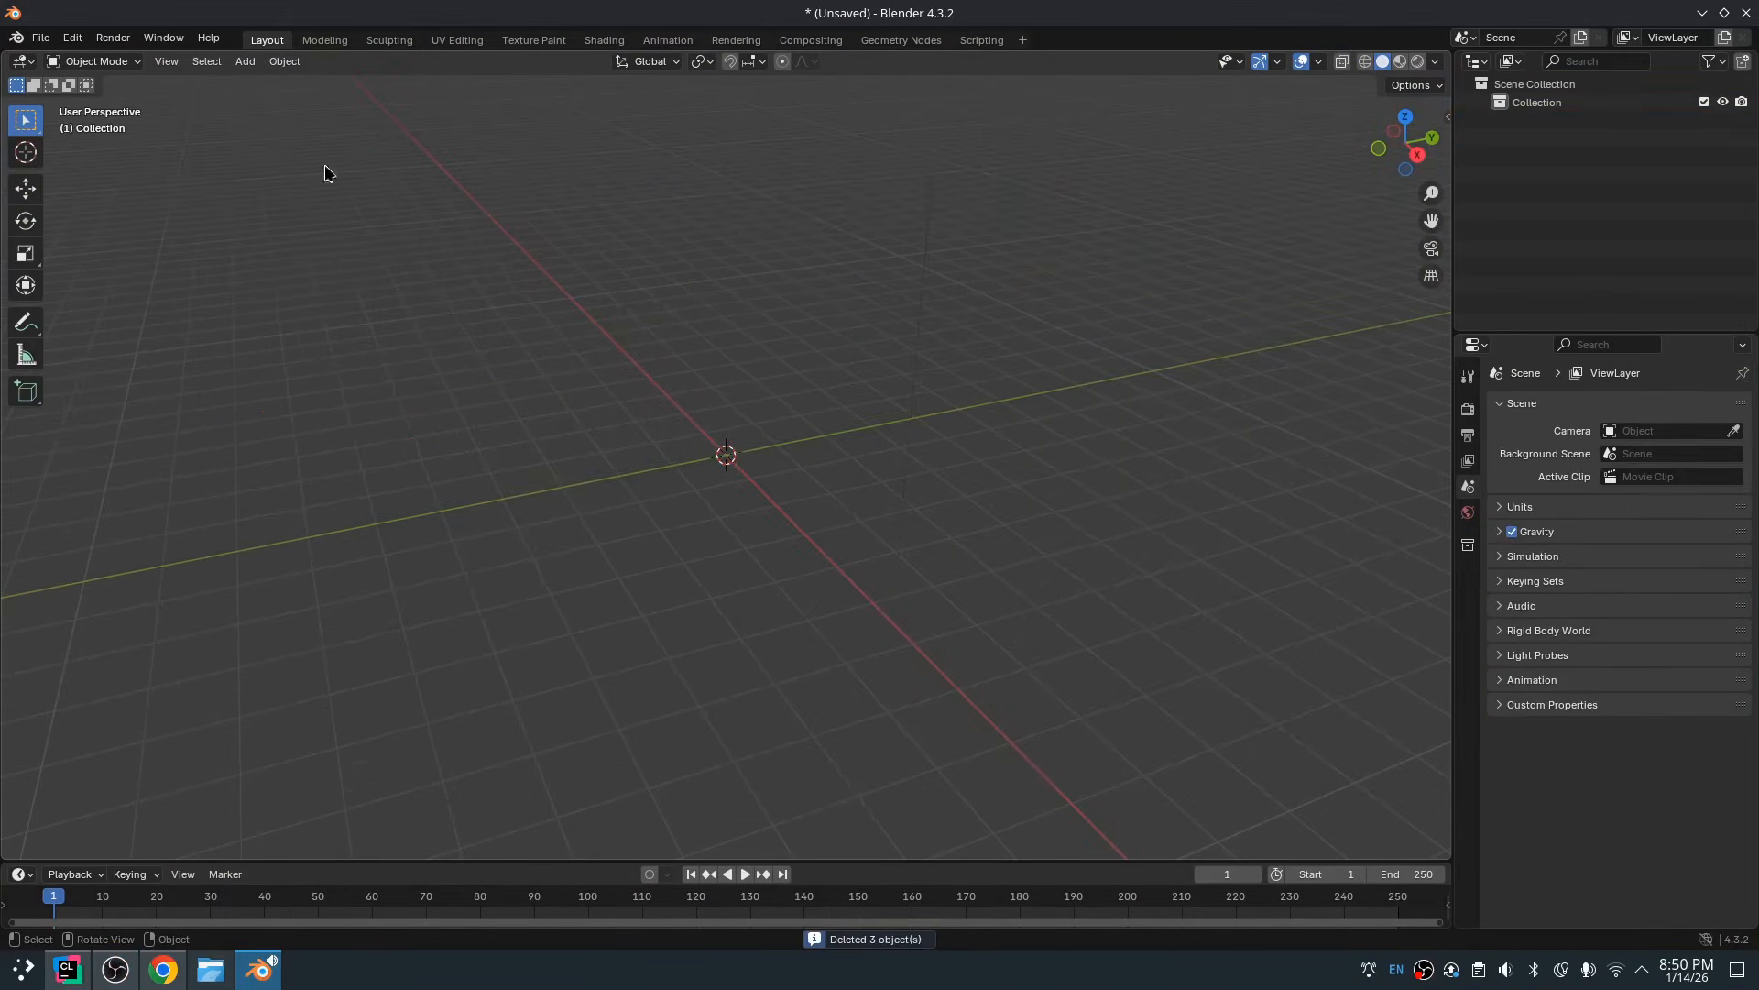
# Import Barbarian.glb as glTF 2.0 from Downloads/KayKit_Adventurers_2.0_FREE/Characters/gltf
pyautogui.click(41, 37)
pyautogui.moveTo(110, 302)
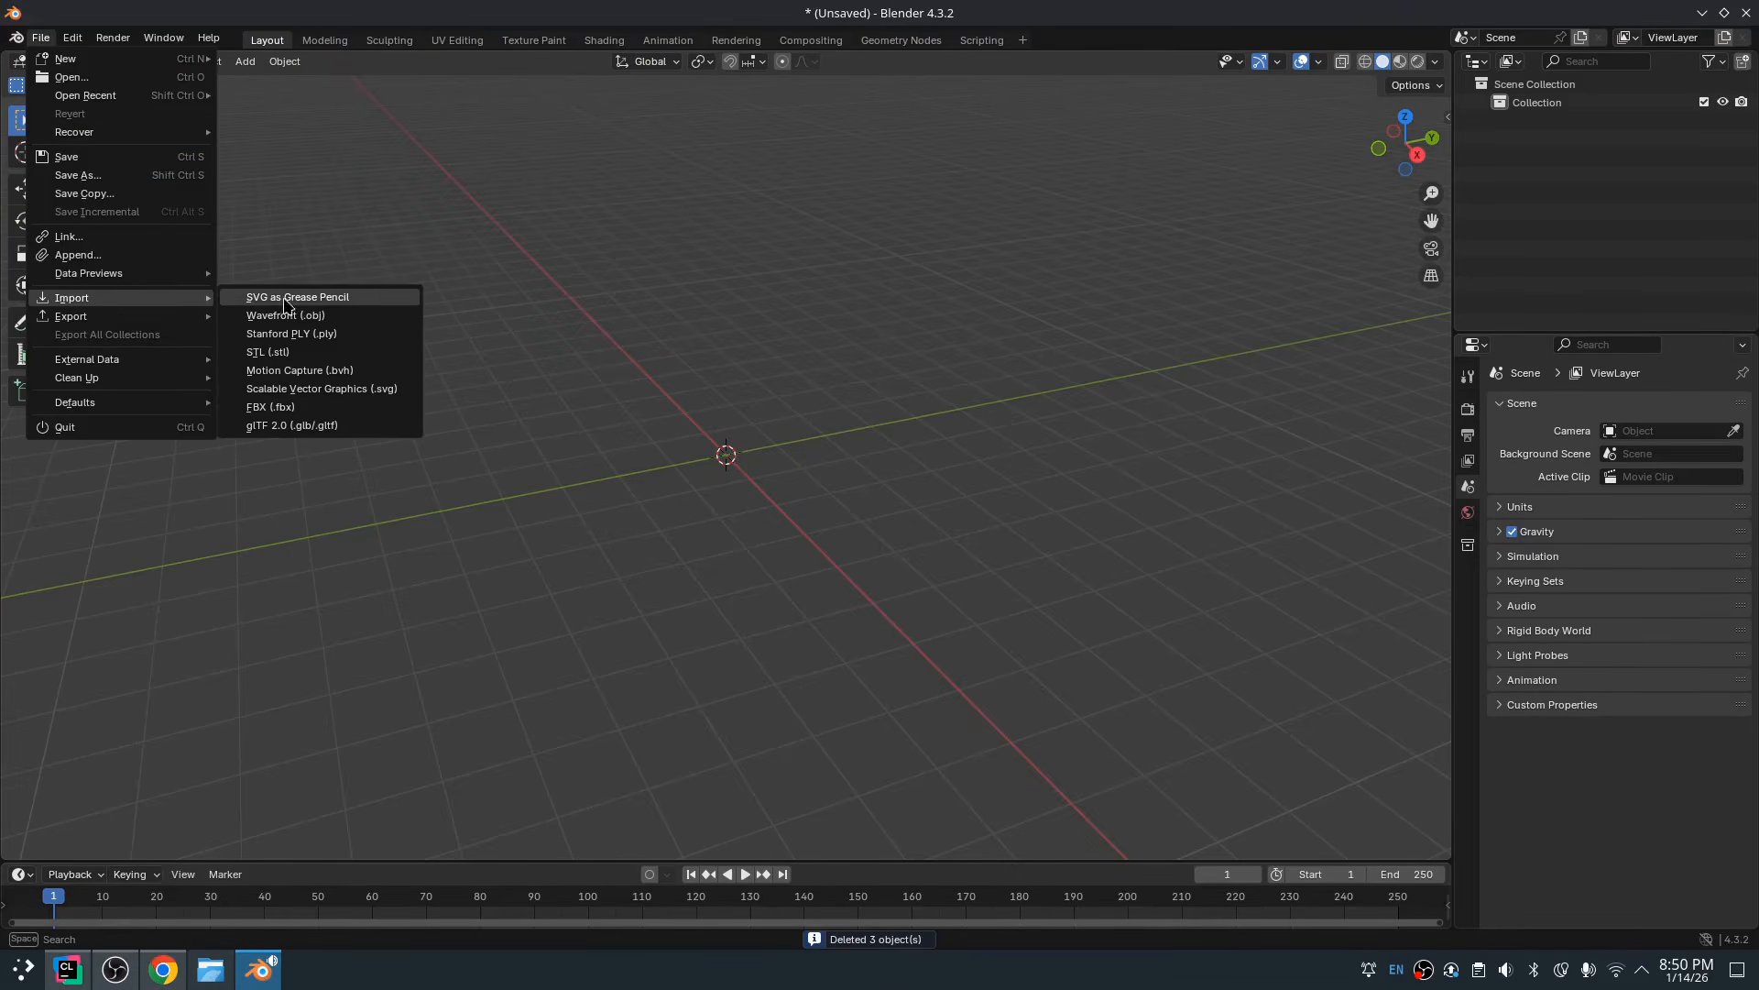
pyautogui.click(312, 430)
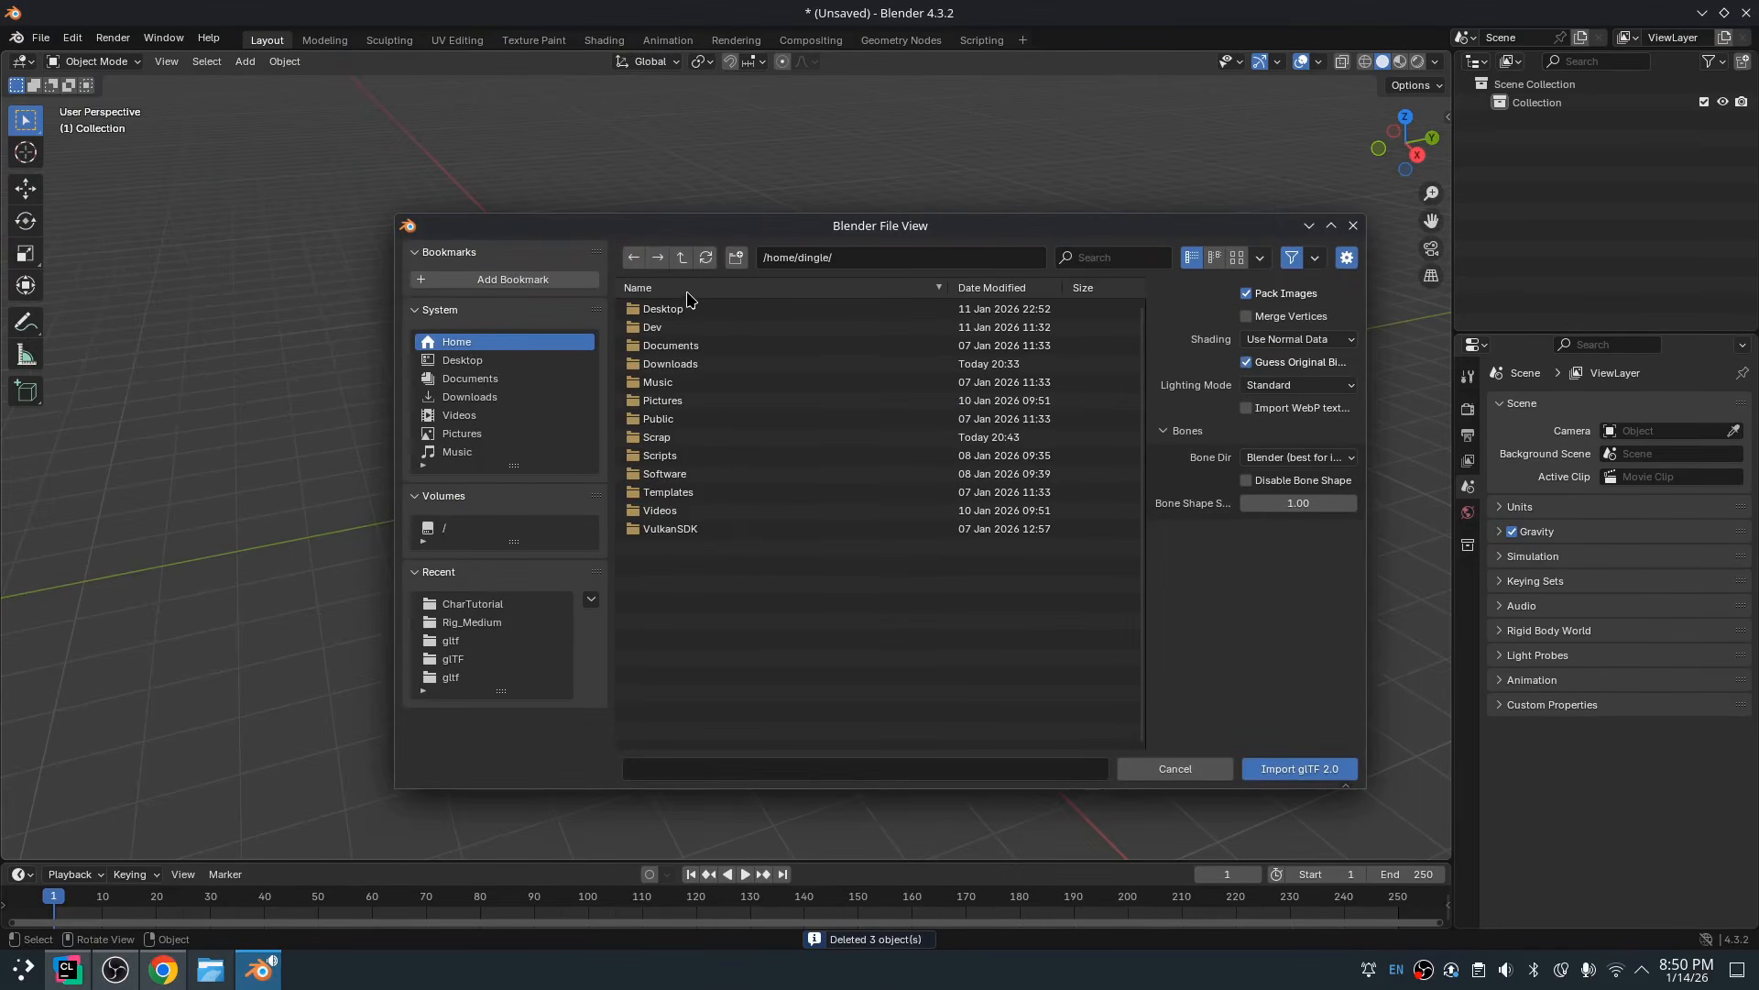
pyautogui.doubleClick(691, 367)
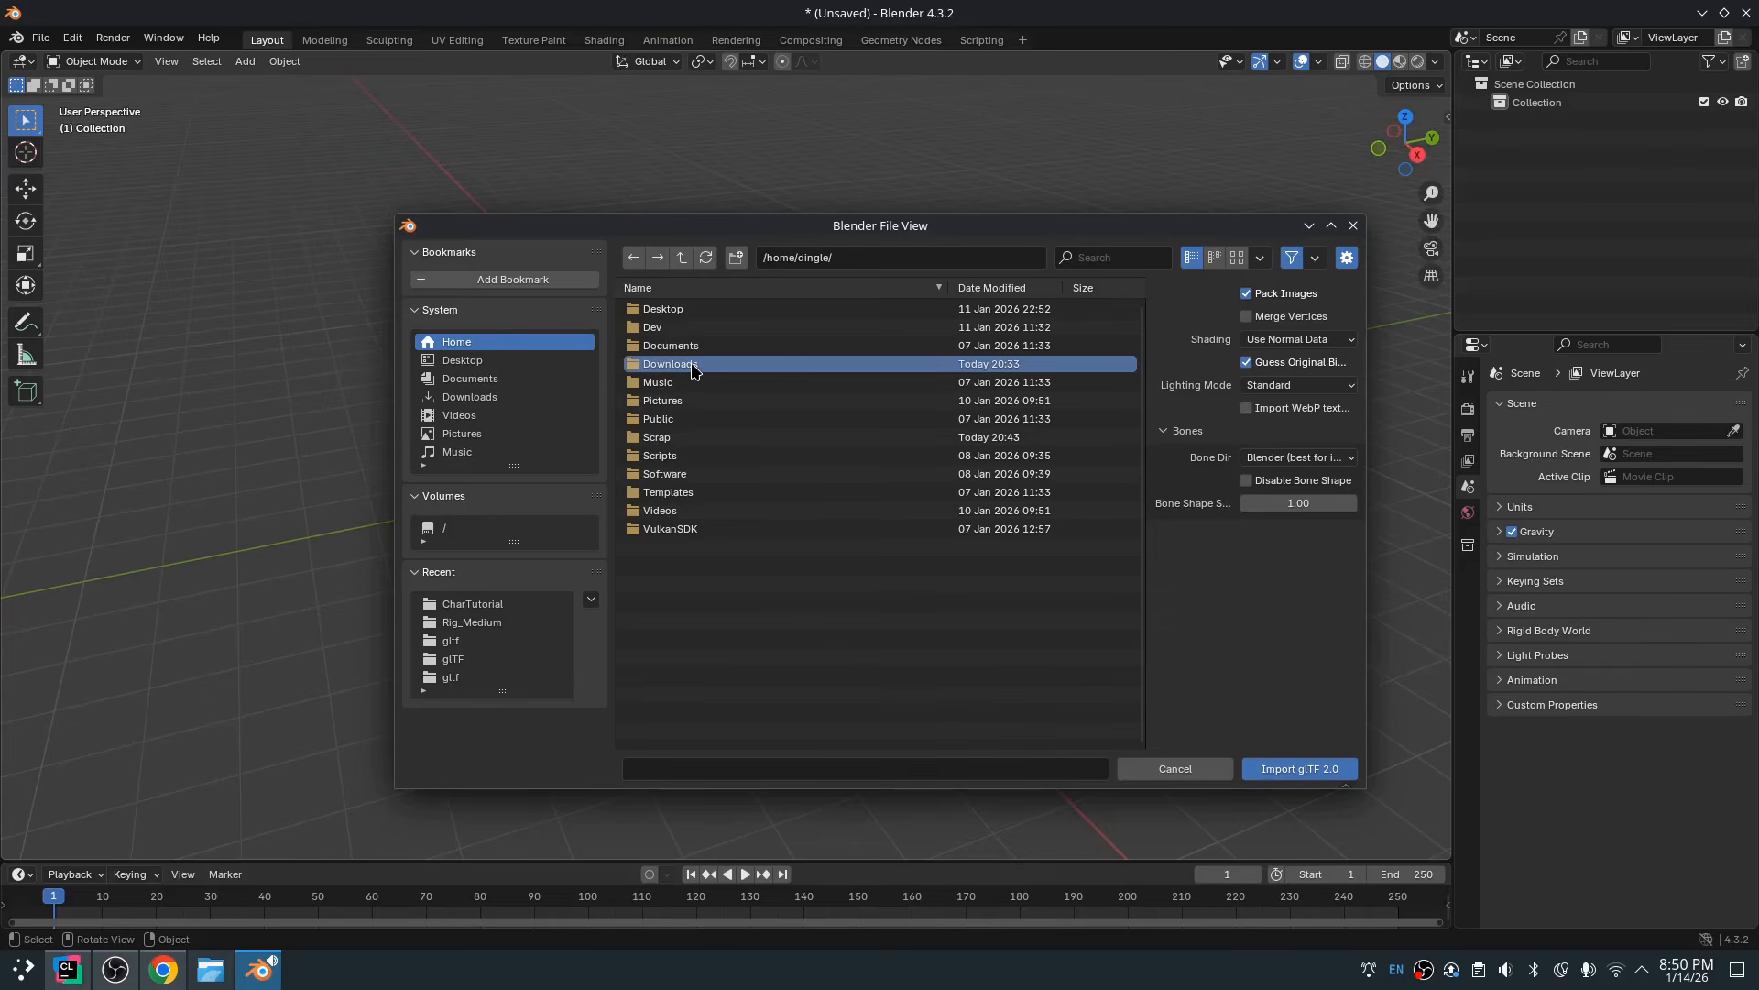
pyautogui.doubleClick(715, 327)
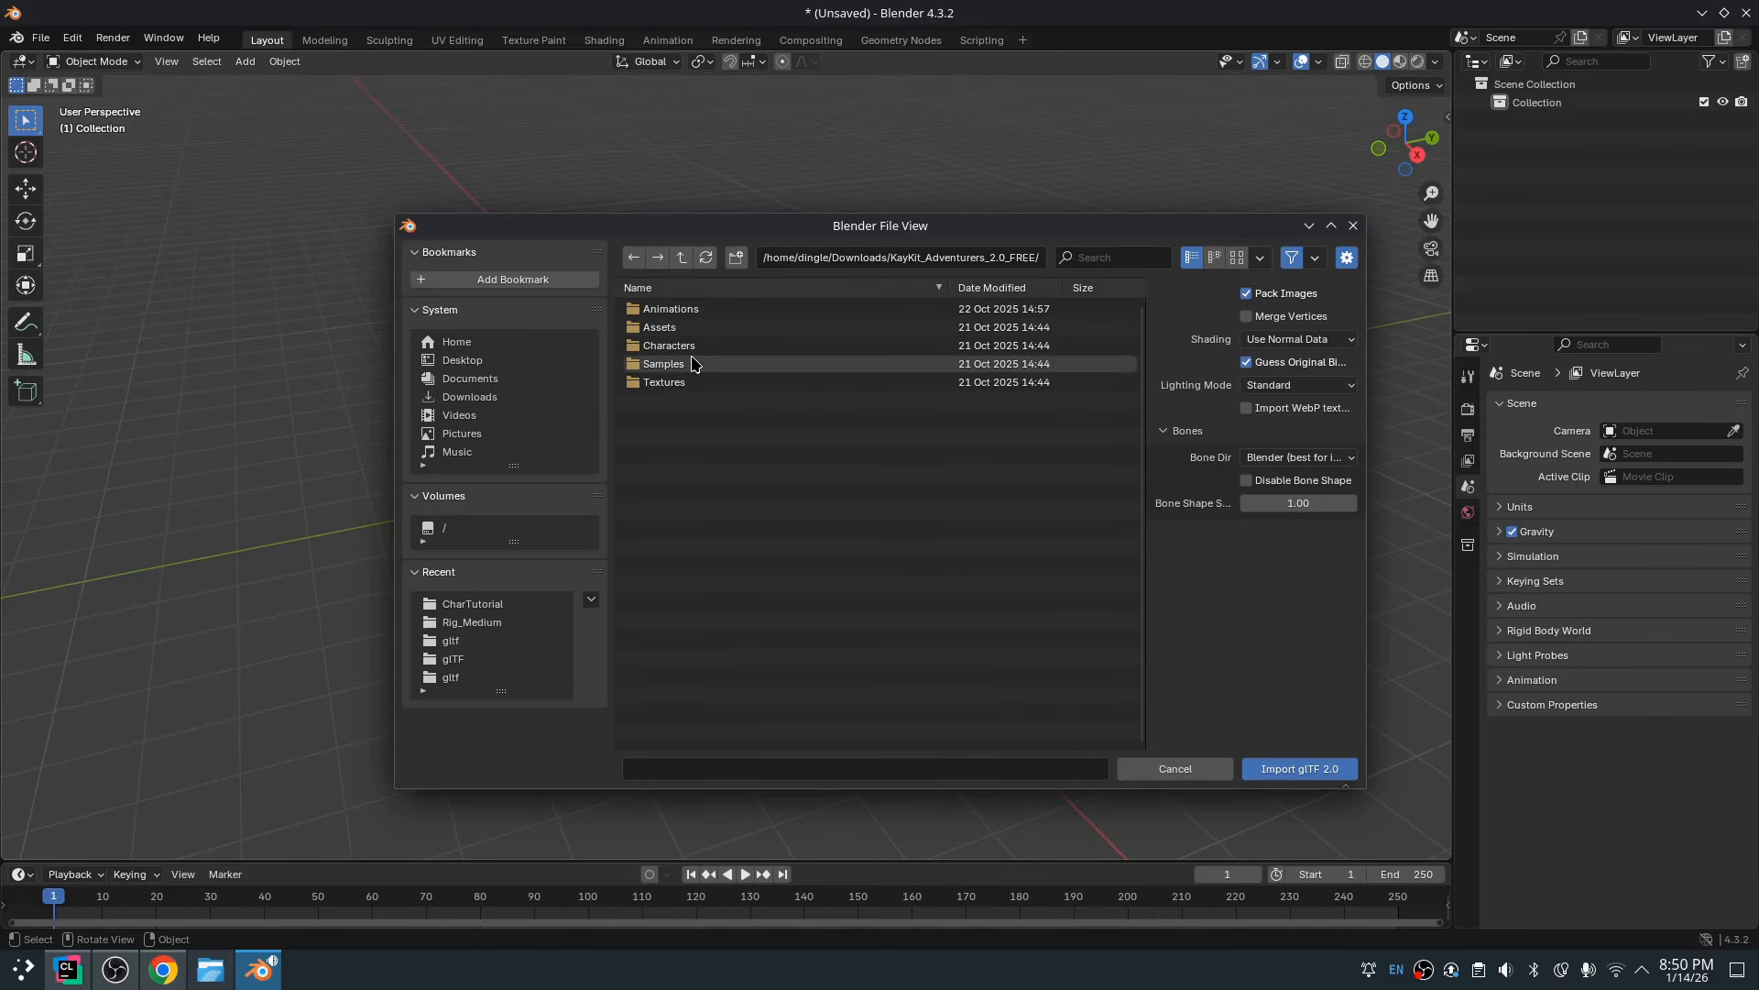
pyautogui.click(664, 349)
pyautogui.doubleClick(664, 354)
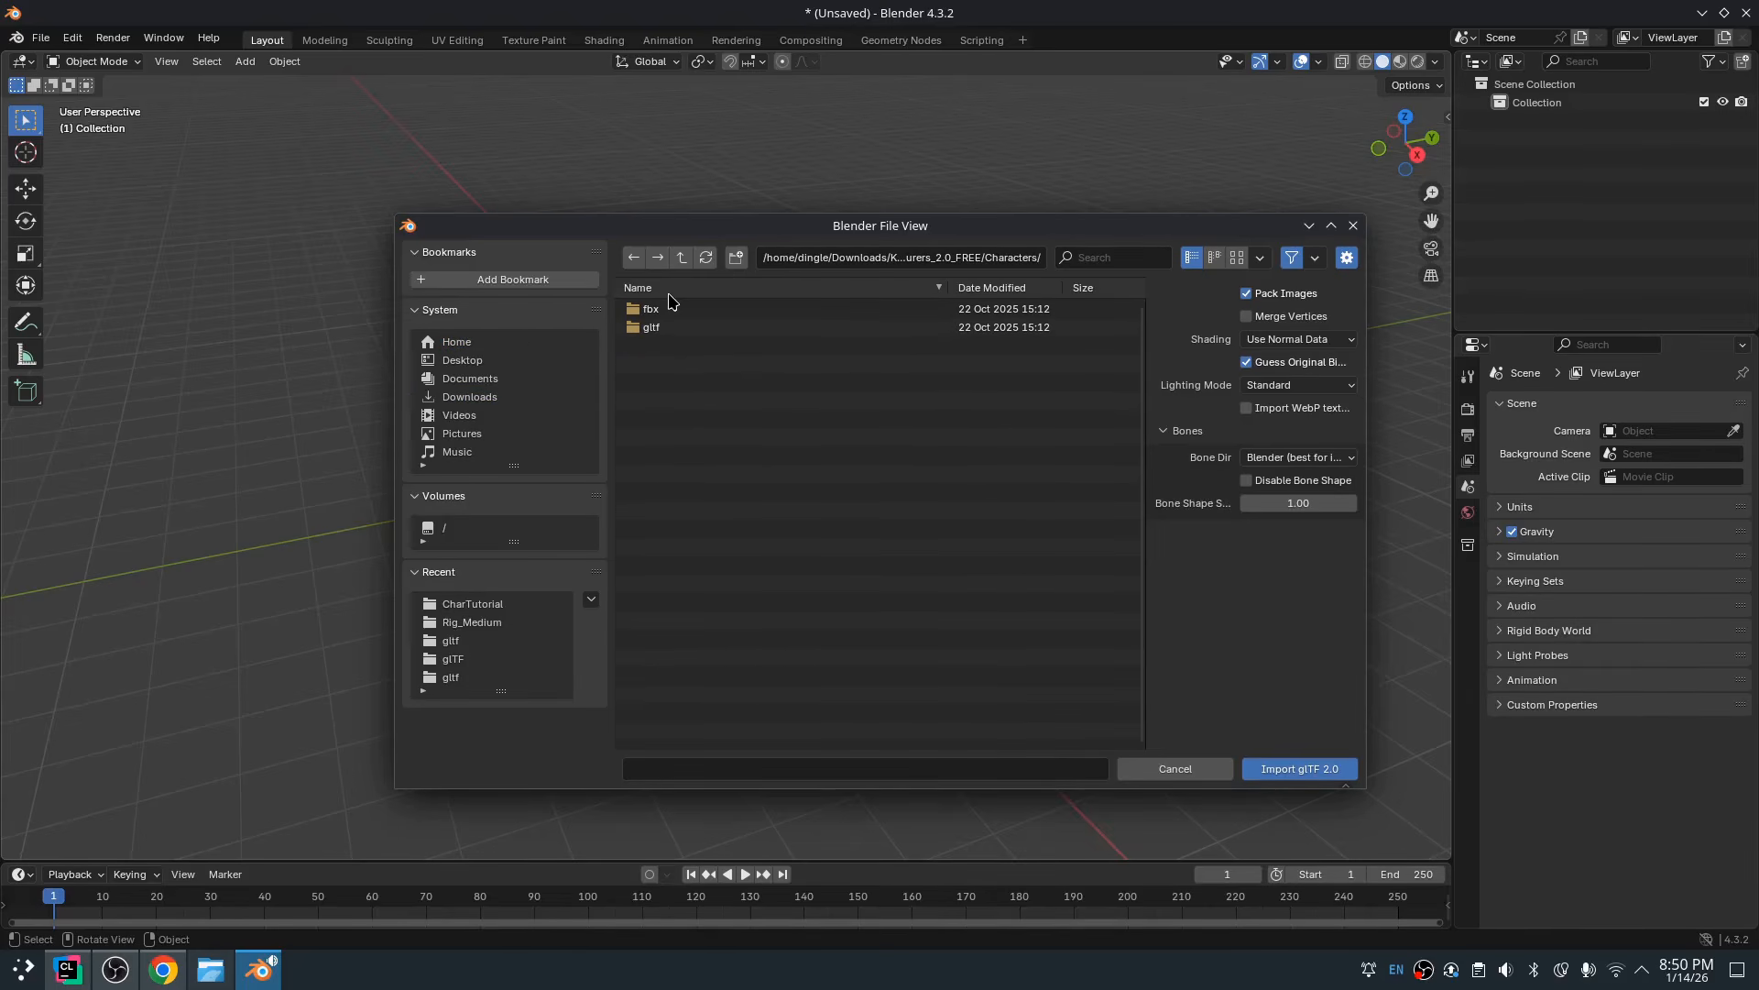
pyautogui.doubleClick(657, 329)
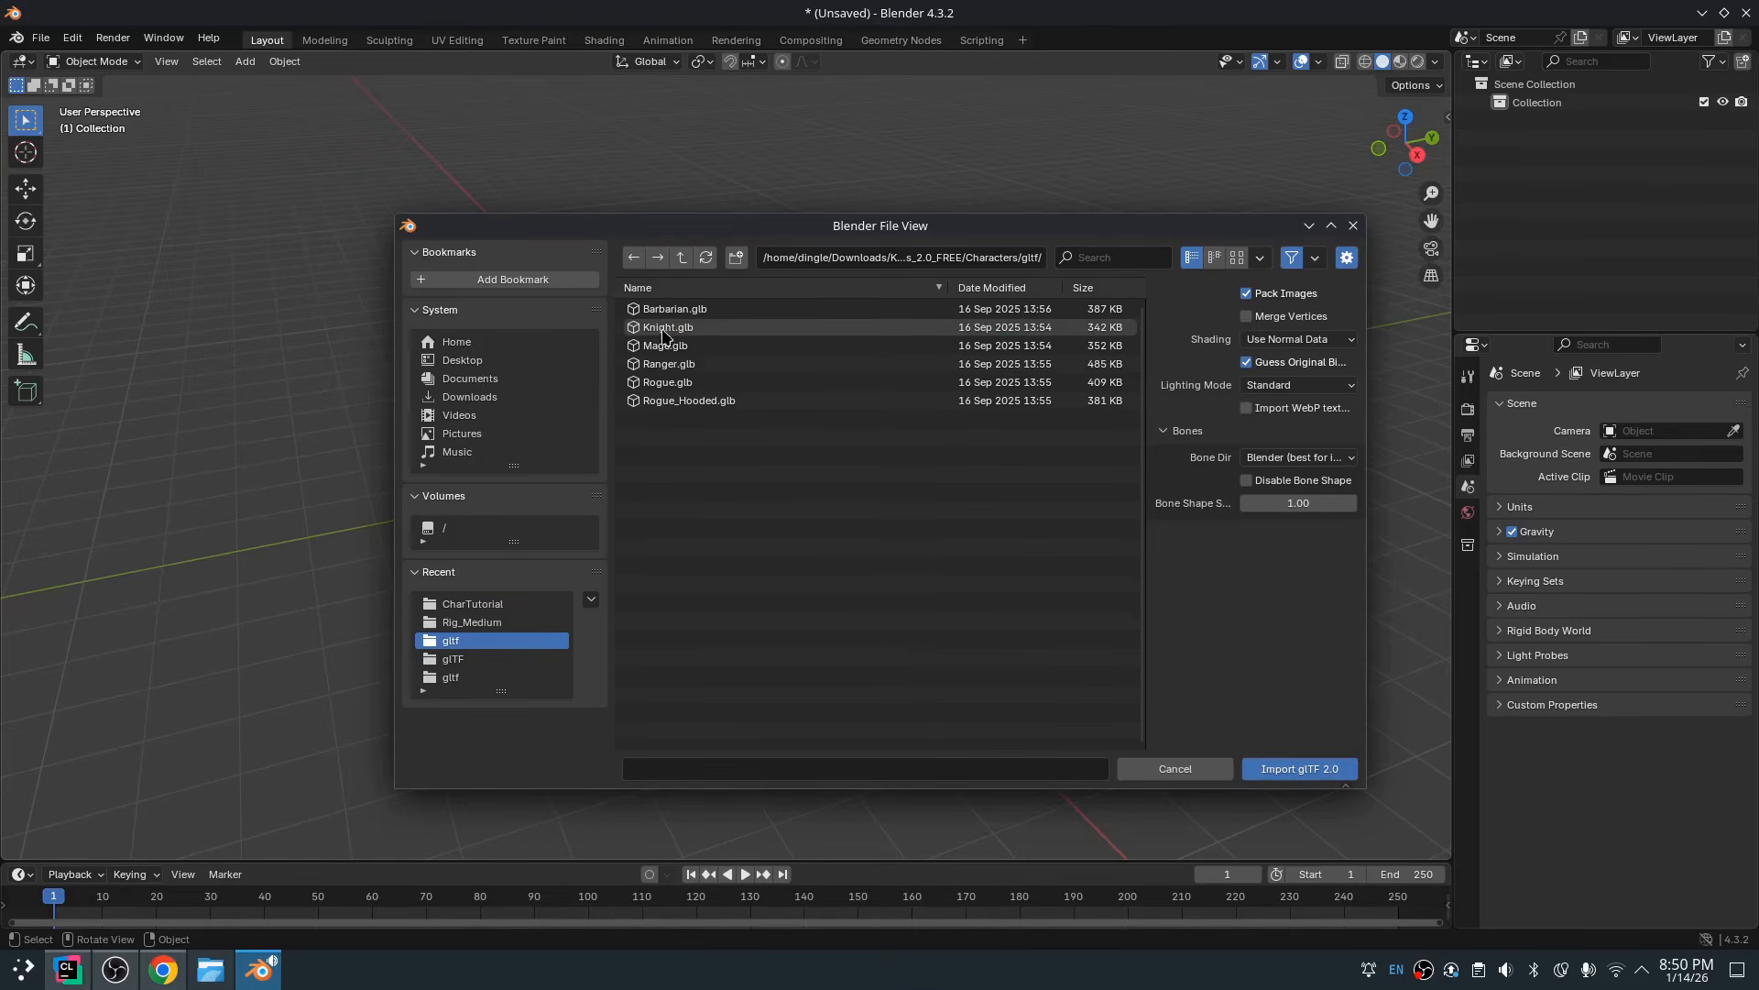
pyautogui.click(706, 312)
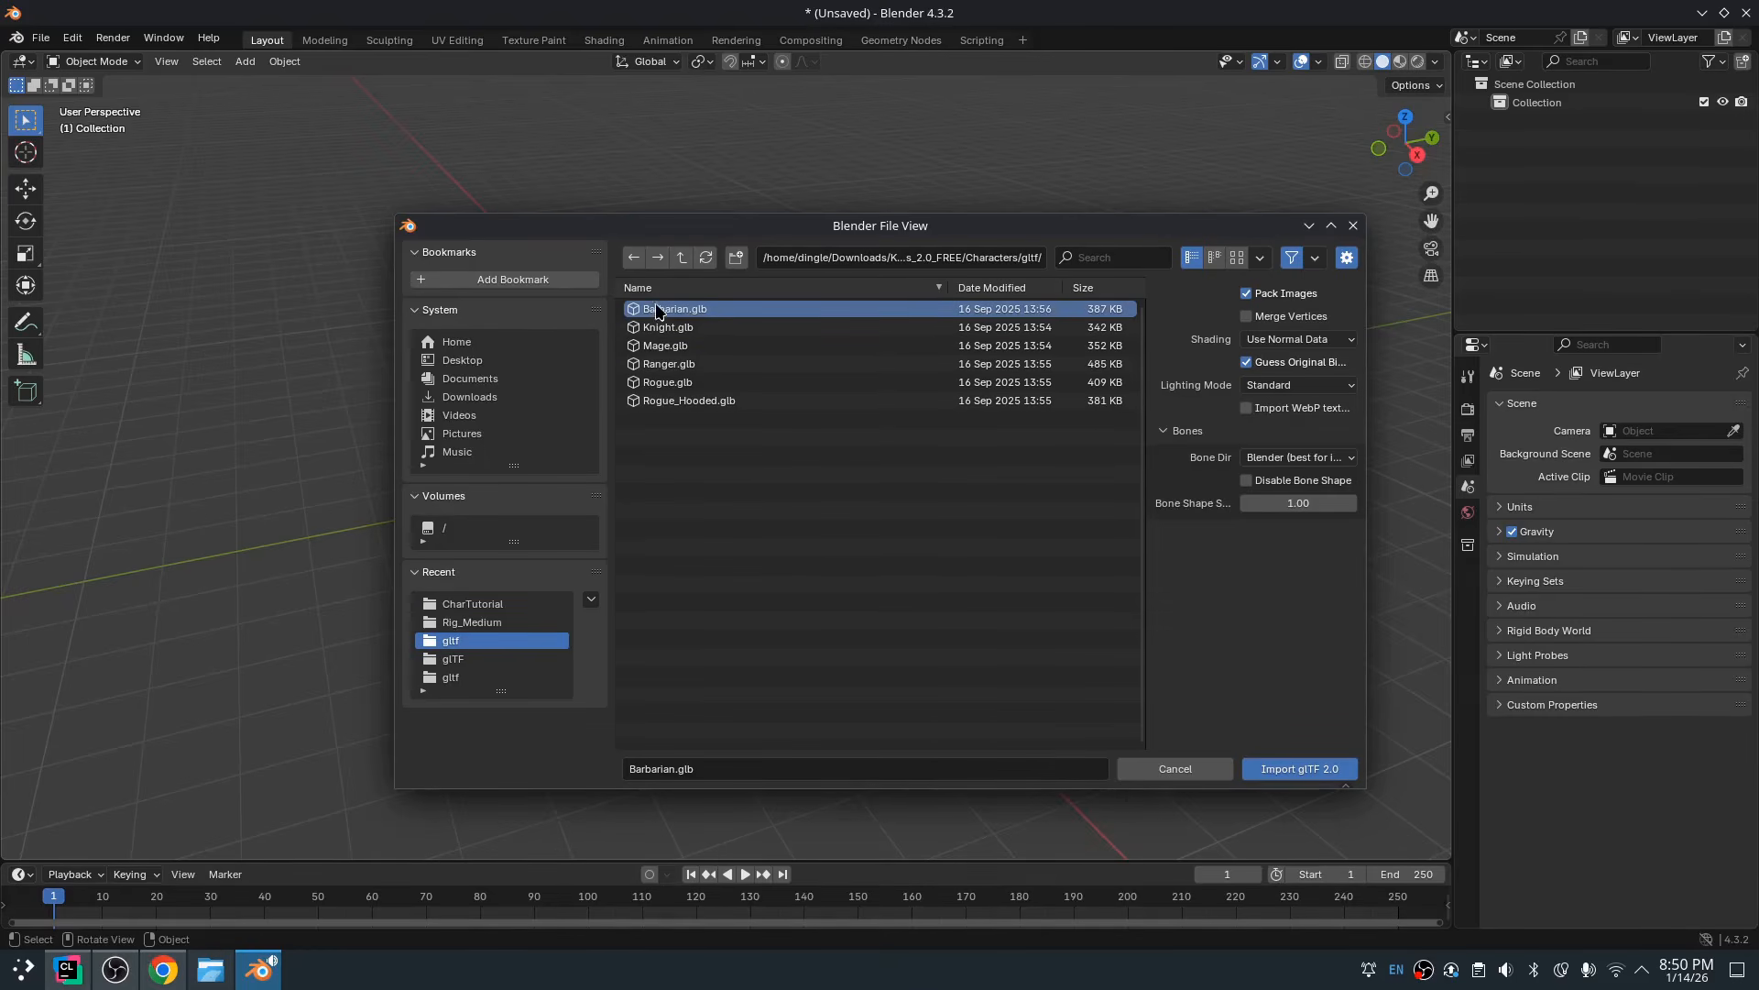
pyautogui.click(1316, 768)
# Examine how the imported Barbarian is split into separate arm, leg, body, head and hat meshes
pyautogui.press('KP_1')
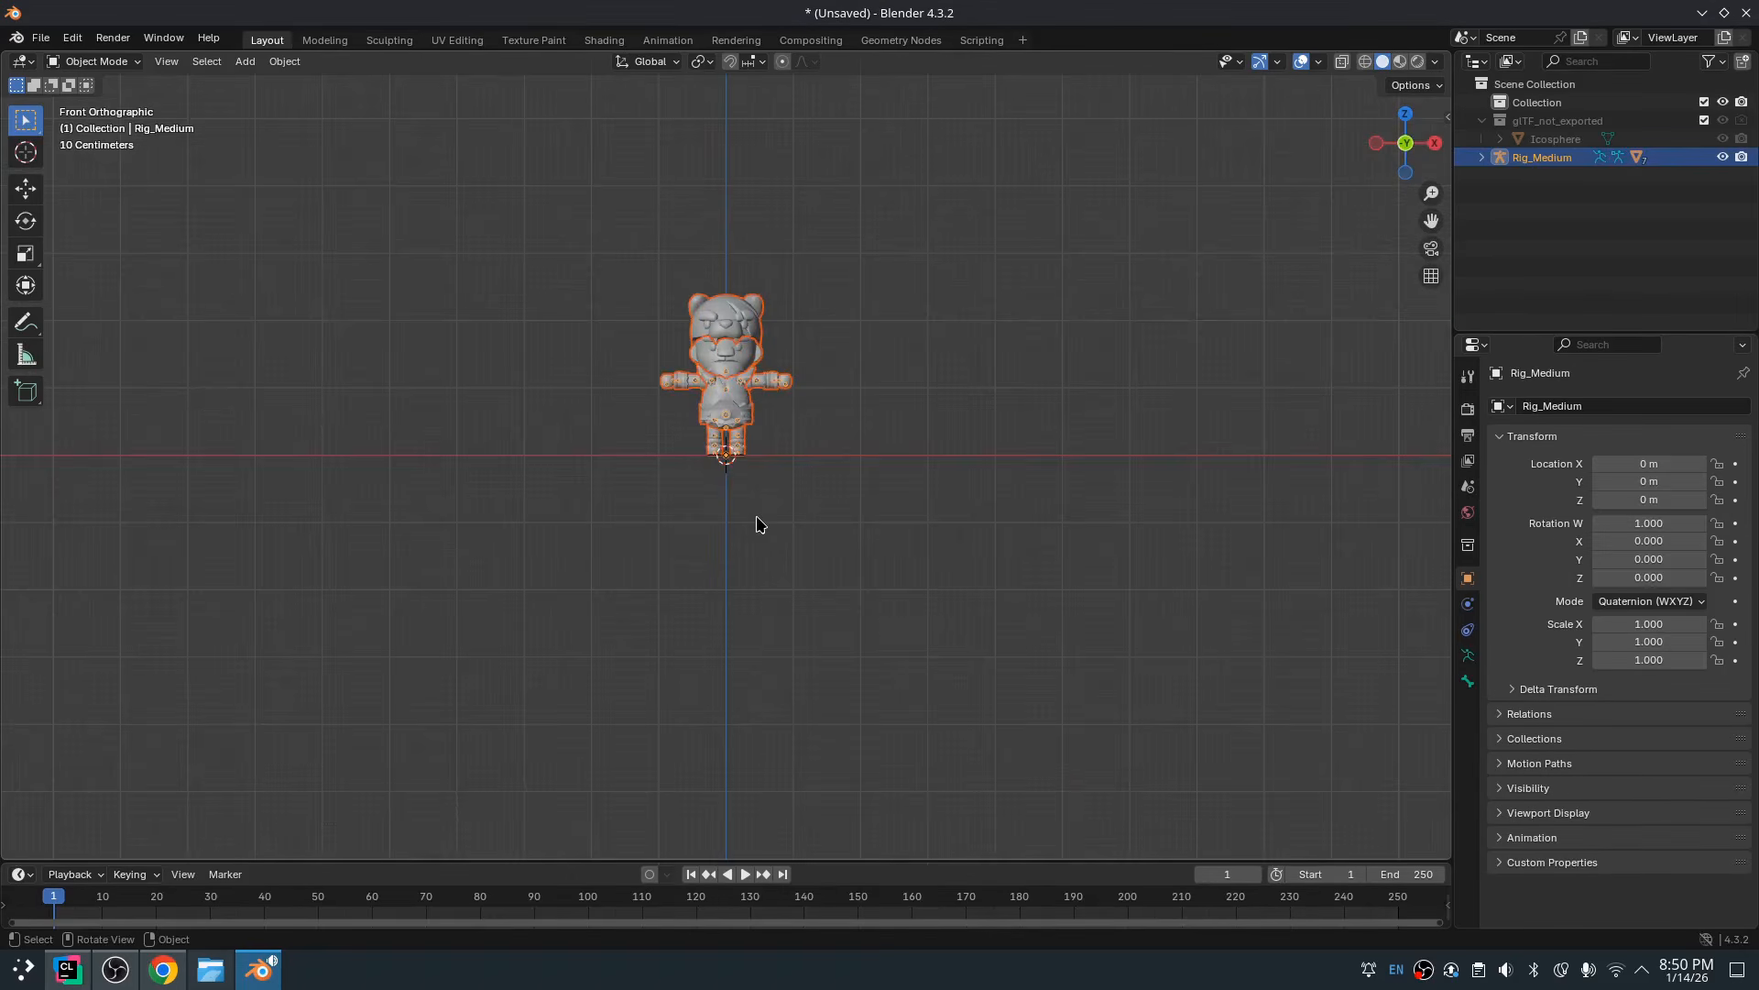
pyautogui.scroll(8, 740, 420)
pyautogui.keyDown('shift'); pyautogui.moveTo(919, 397); pyautogui.dragTo(944, 713, button='middle'); pyautogui.keyUp('shift')
pyautogui.moveTo(958, 530); pyautogui.dragTo(986, 562, button='middle')
pyautogui.scroll(-6, 1004, 529)
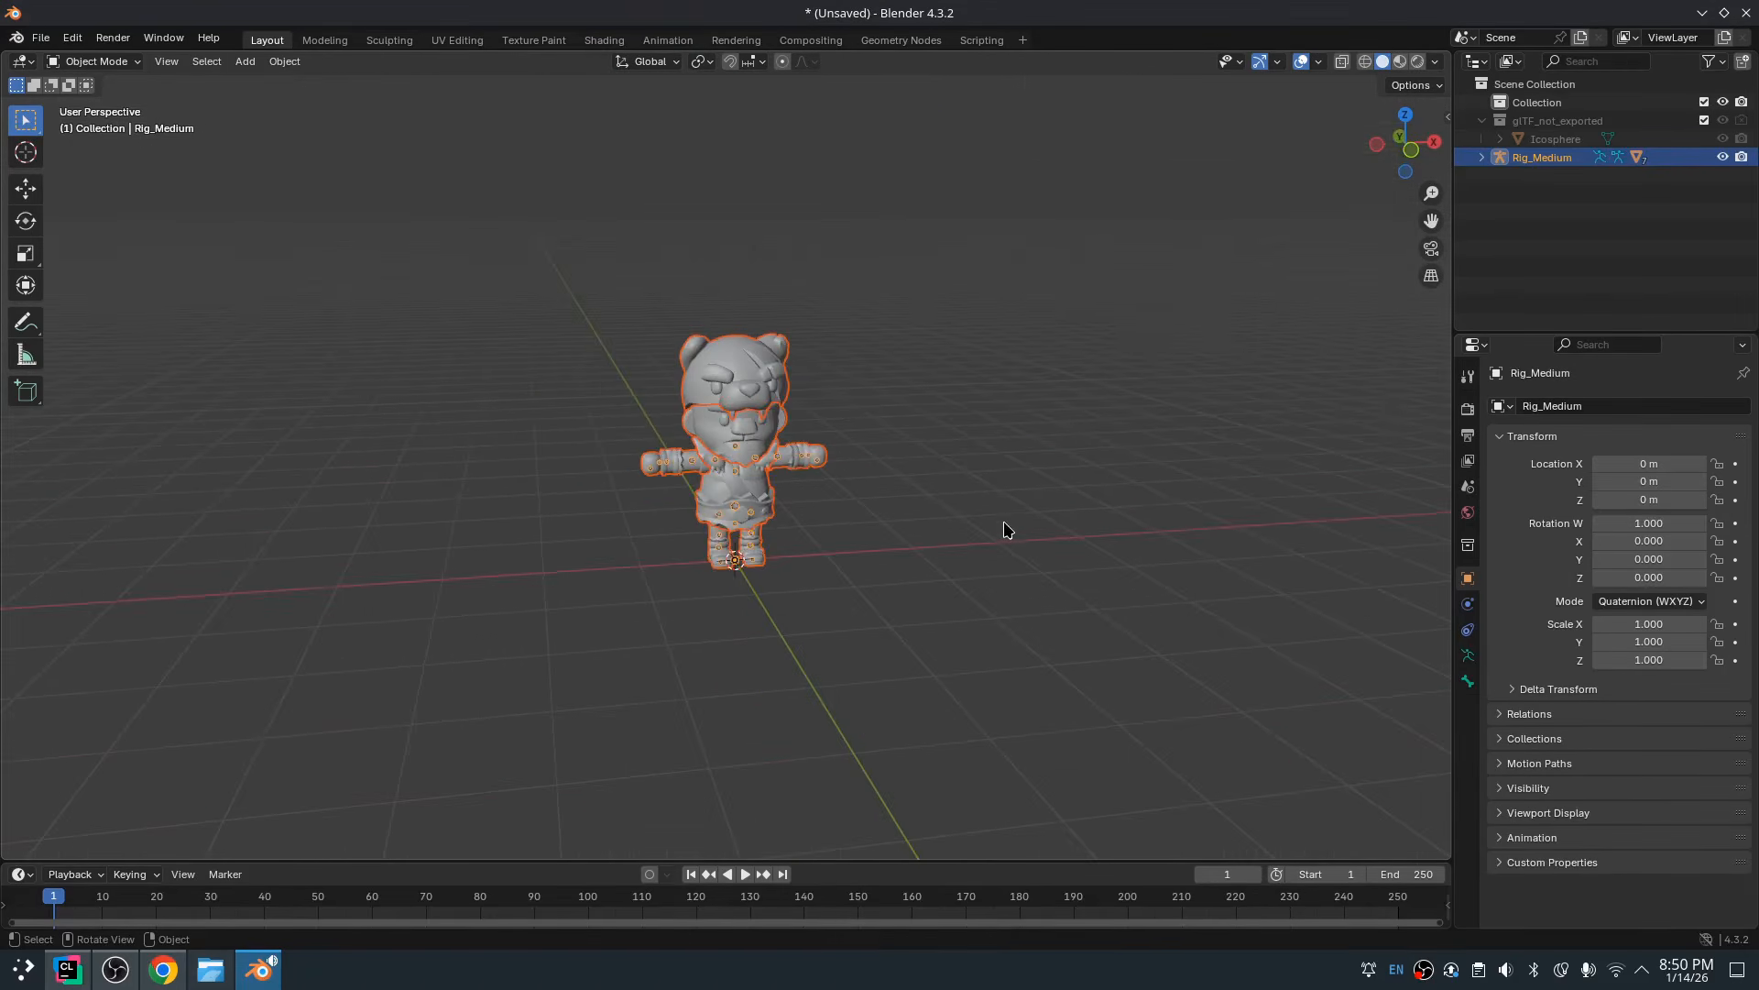
pyautogui.scroll(5, 1003, 514)
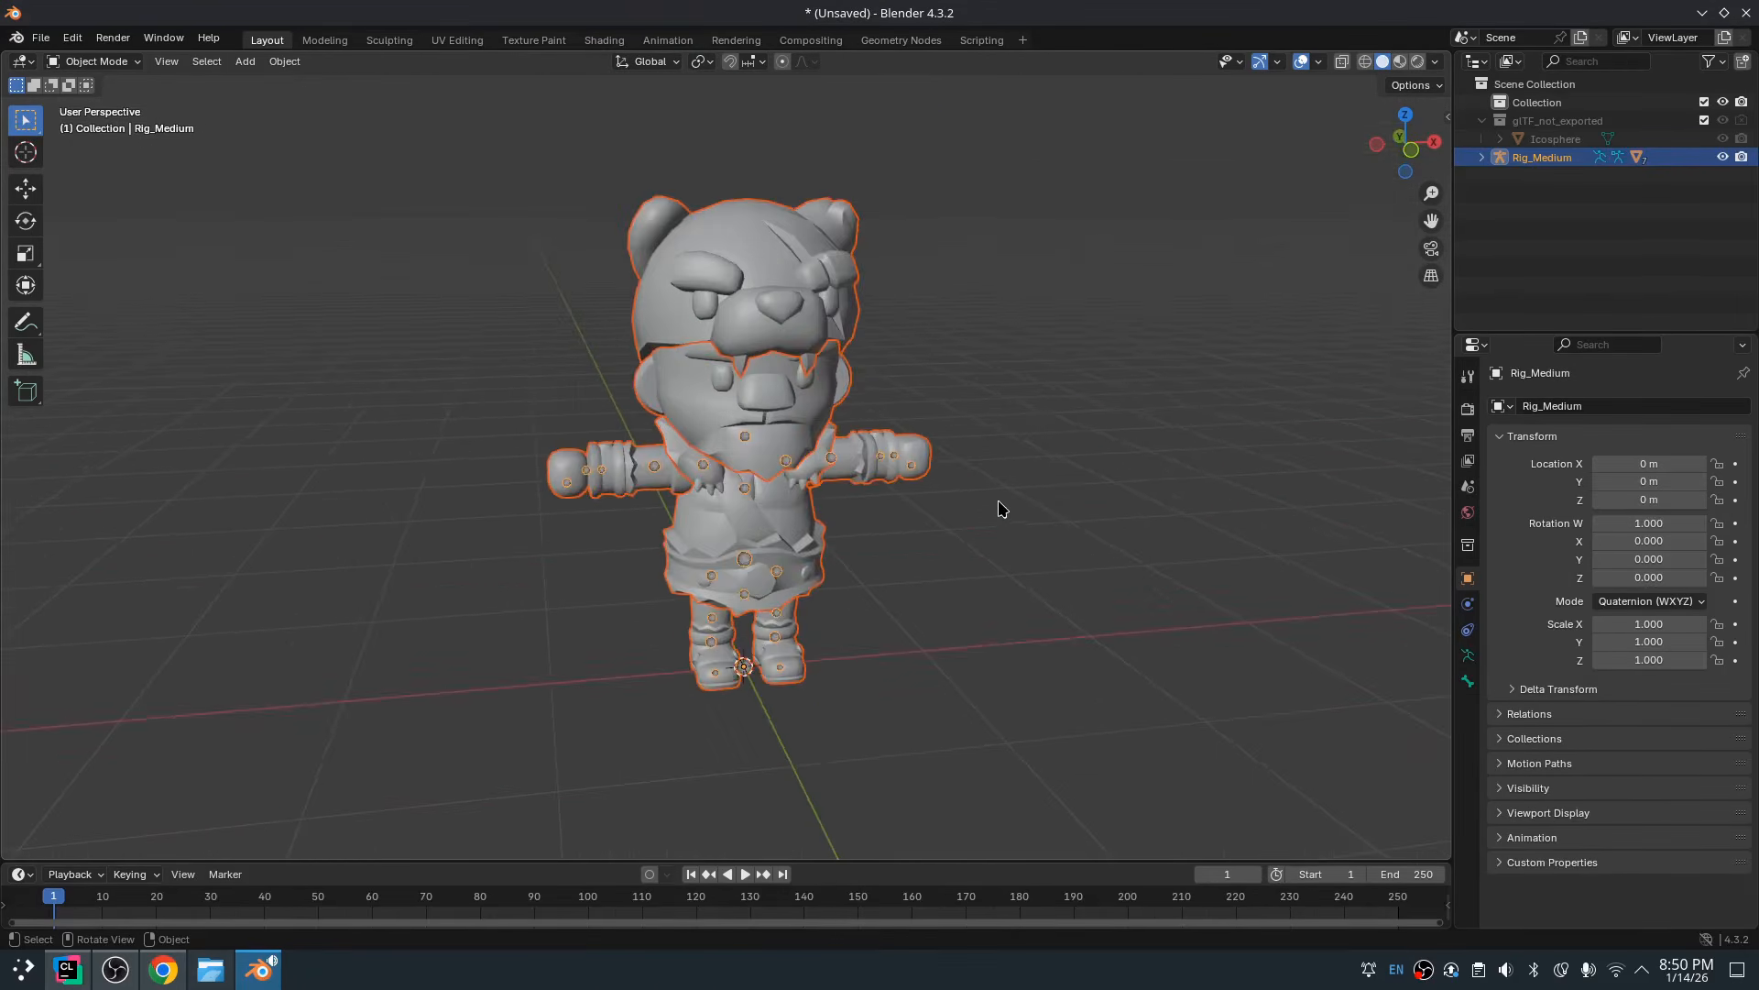
pyautogui.click(1038, 388)
pyautogui.click(924, 442)
pyautogui.click(588, 454)
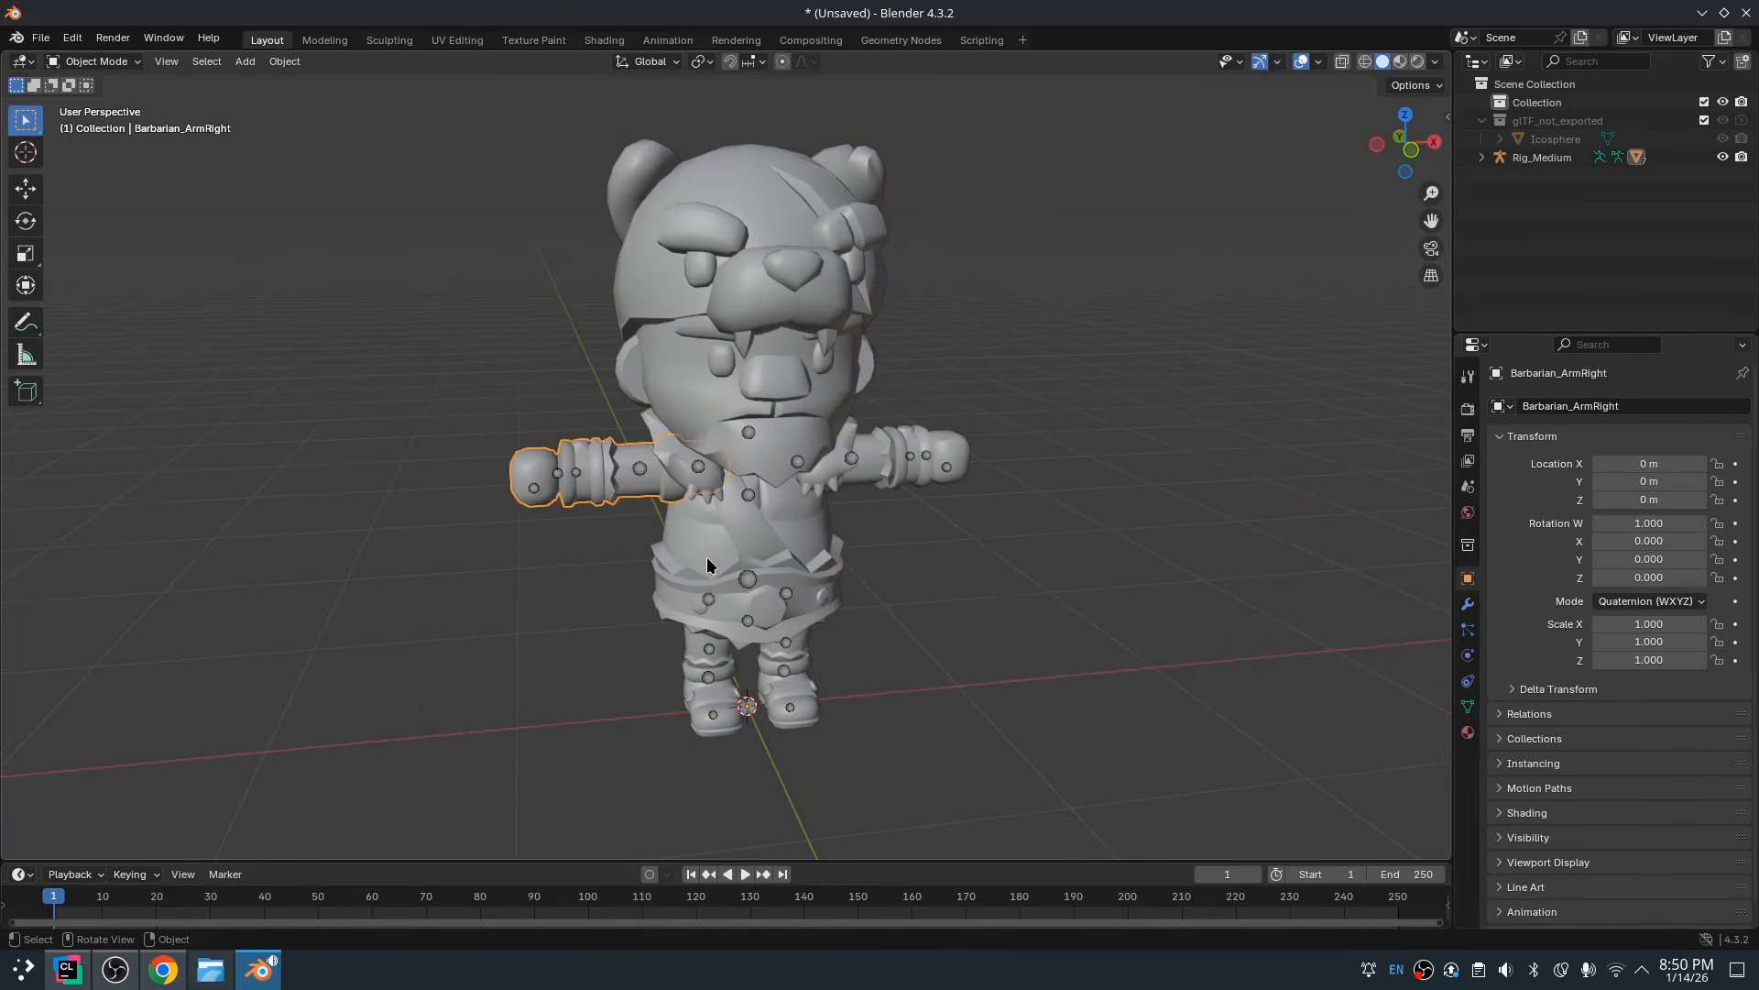
pyautogui.click(706, 559)
pyautogui.click(704, 722)
pyautogui.click(795, 720)
pyautogui.click(809, 583)
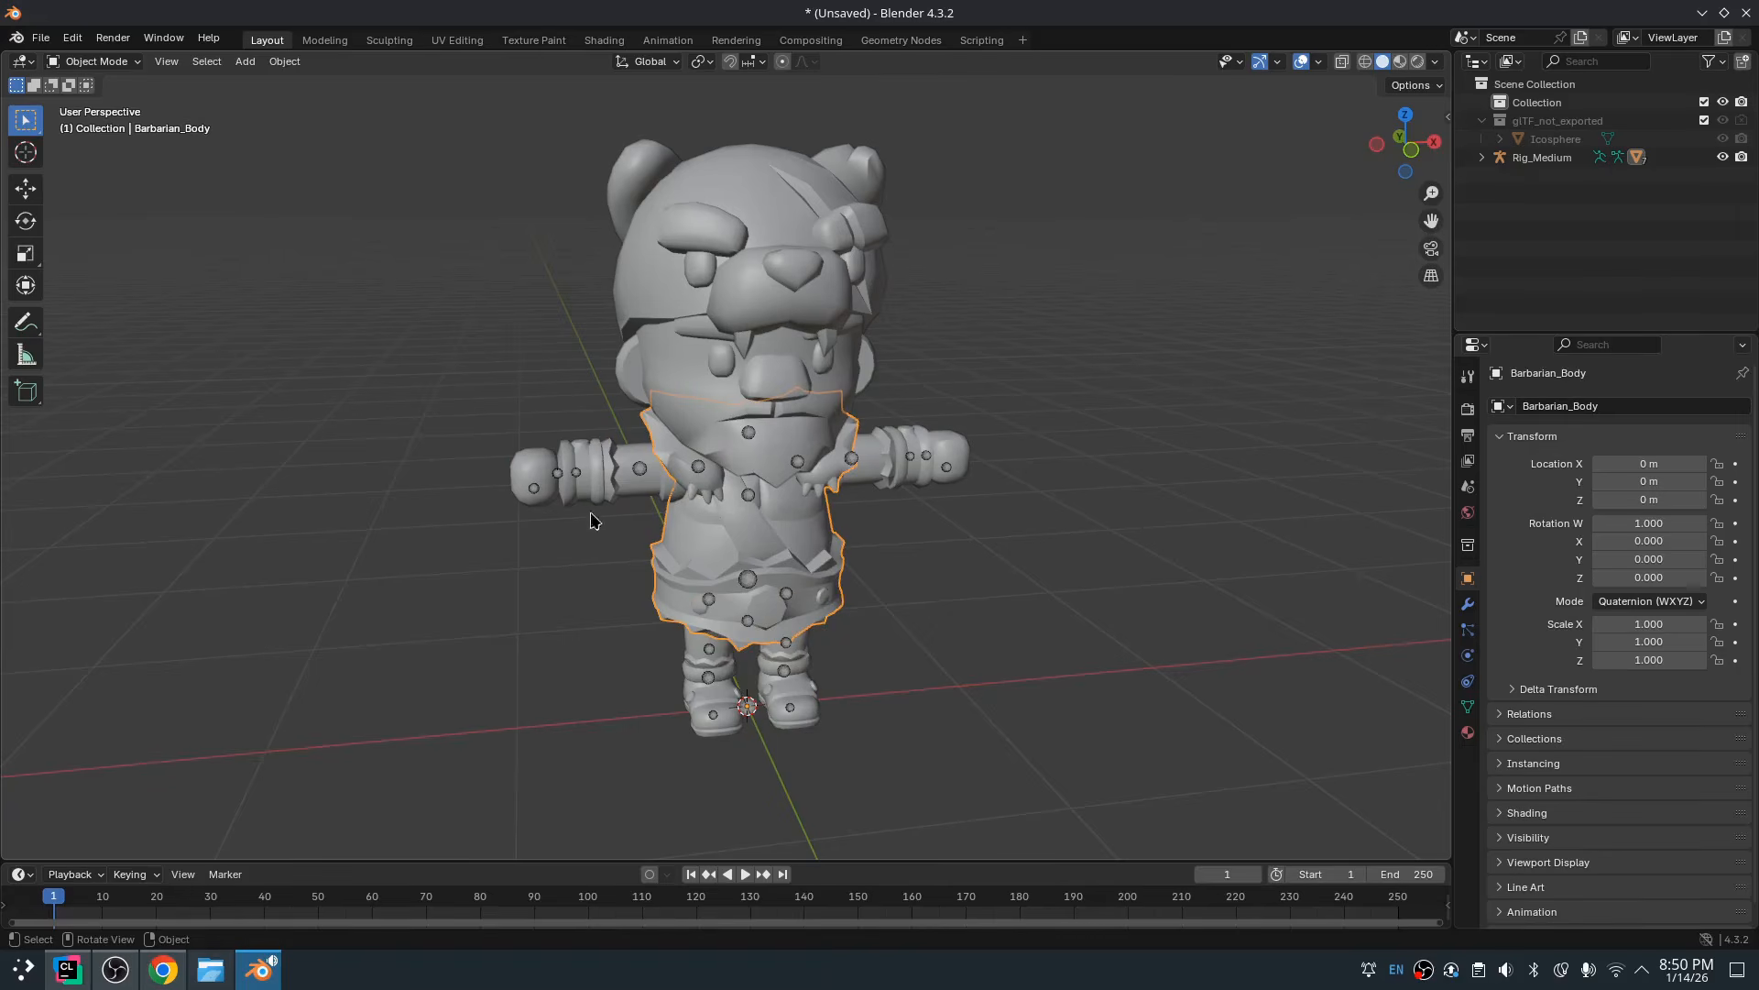
pyautogui.click(608, 482)
pyautogui.click(903, 460)
pyautogui.click(772, 391)
pyautogui.click(798, 235)
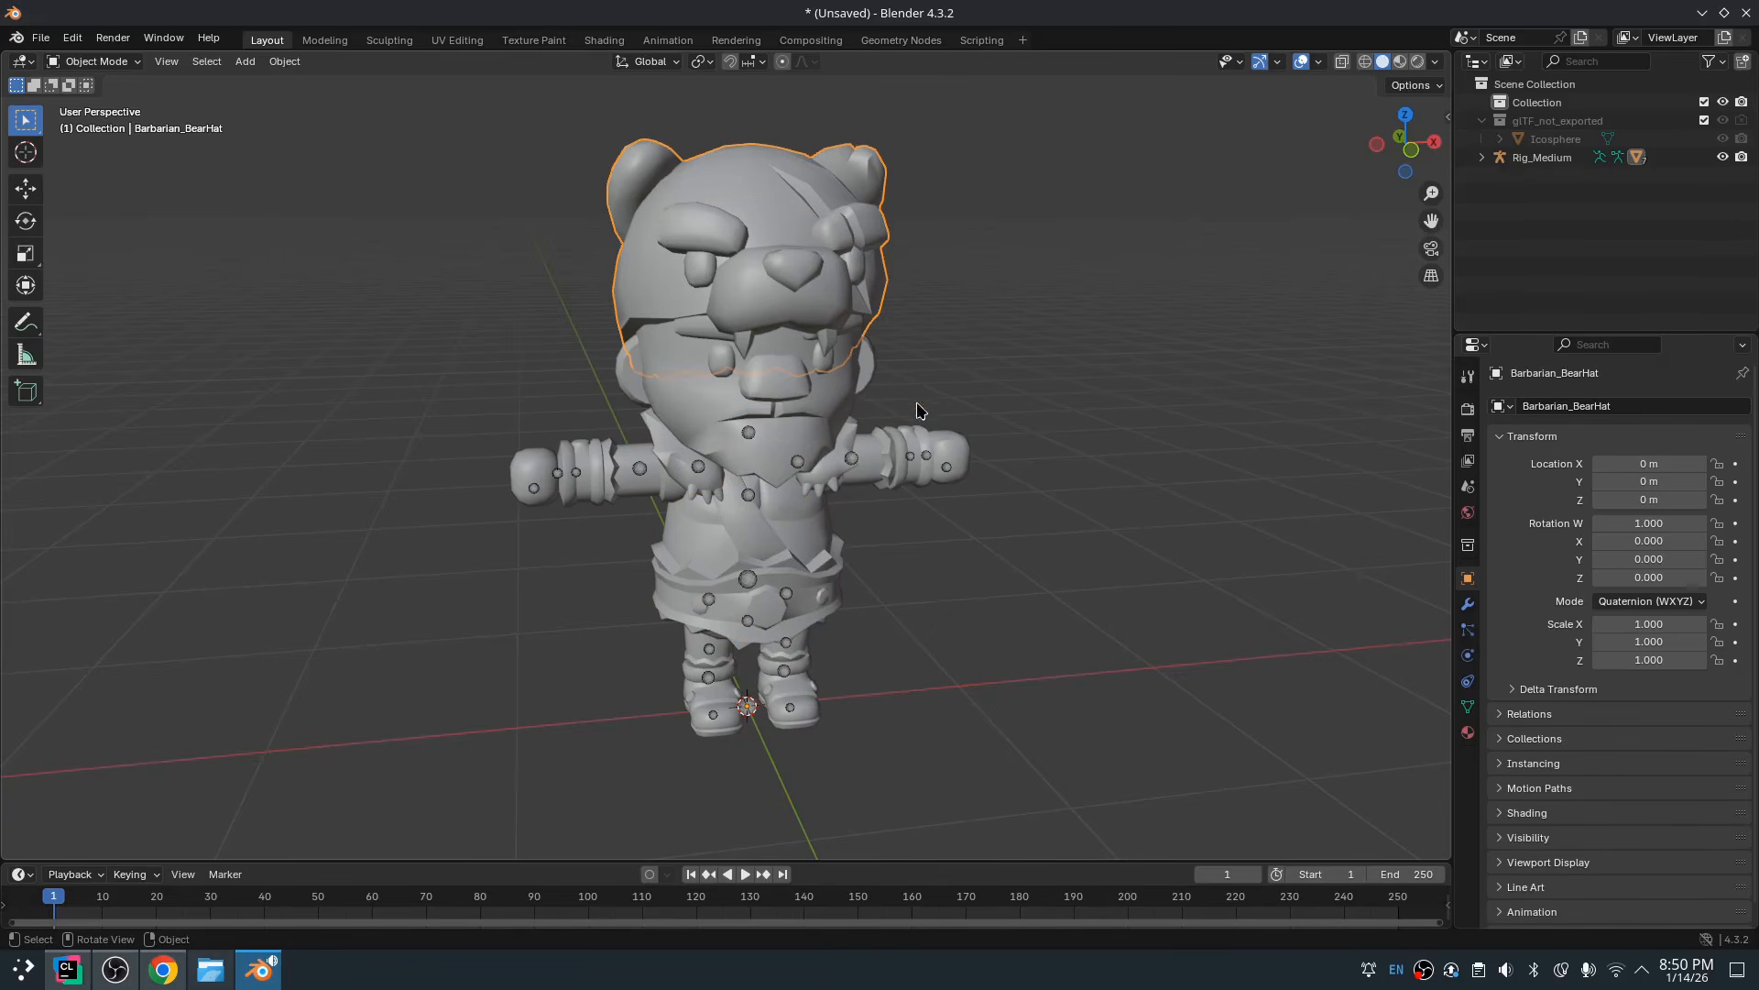
# Check which material the Barbarian's arm and leg meshes use
pyautogui.click(936, 437)
pyautogui.click(1468, 732)
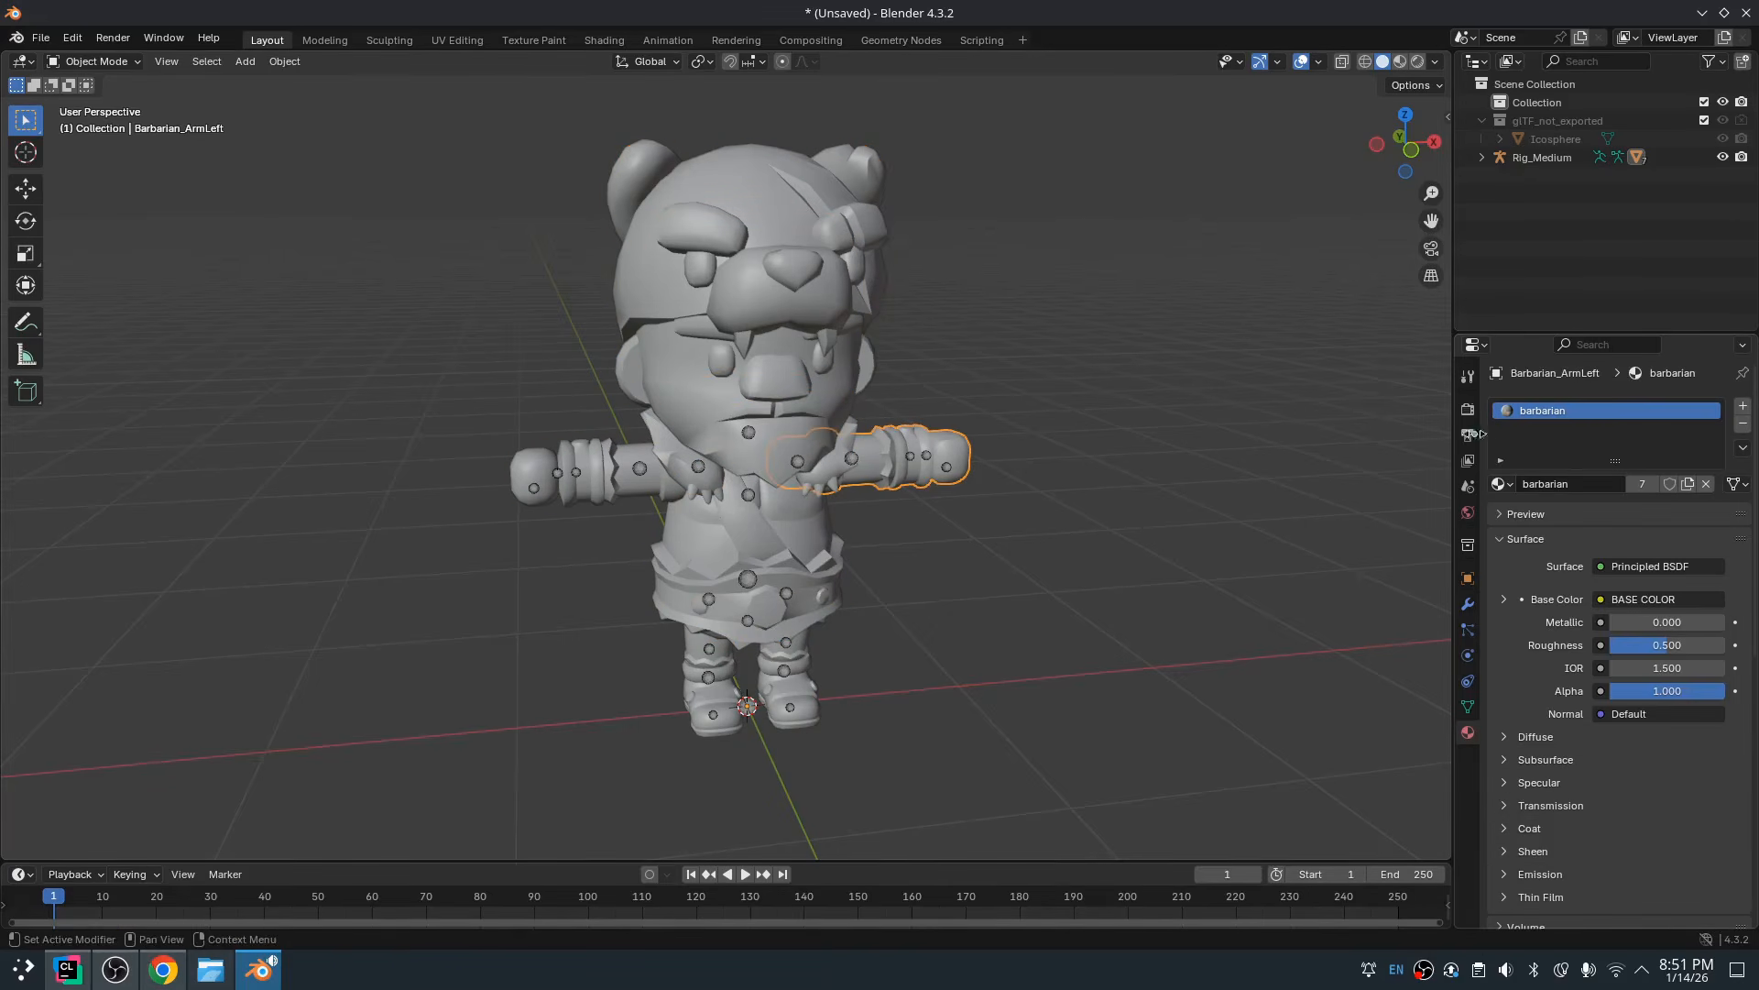
pyautogui.click(778, 704)
pyautogui.click(698, 714)
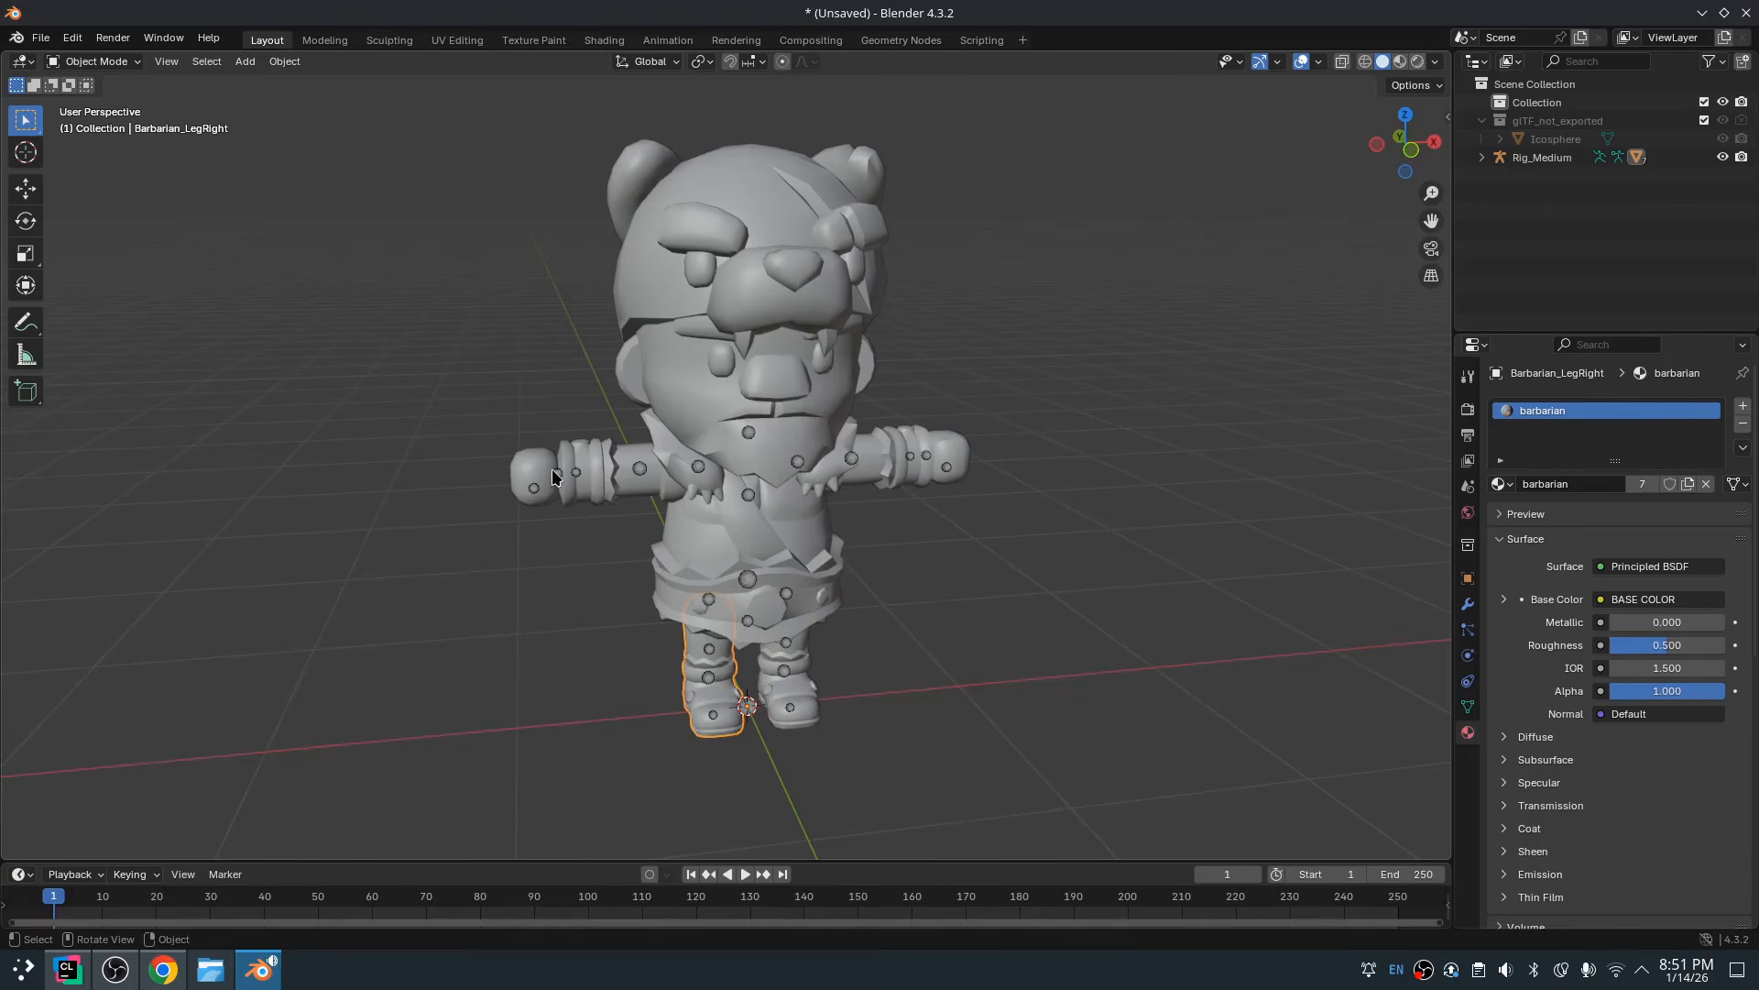
pyautogui.click(588, 466)
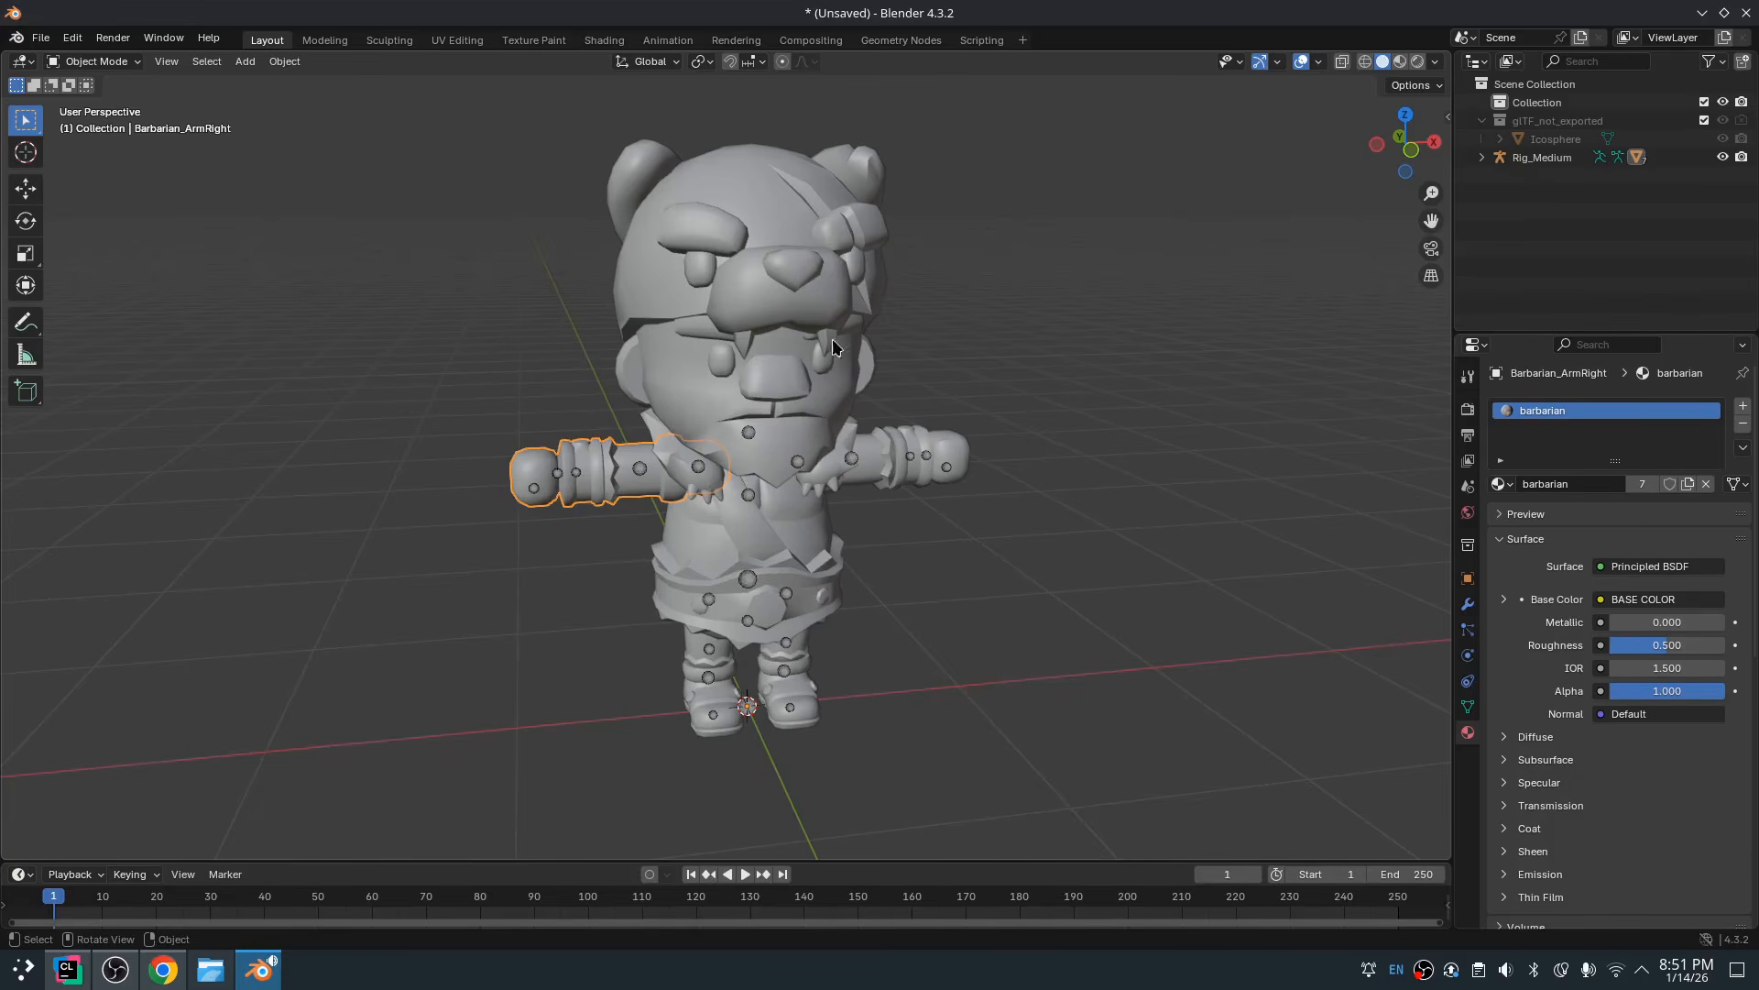
# Check which material the Barbarian's body, right arm and bear hat meshes use
pyautogui.click(763, 517)
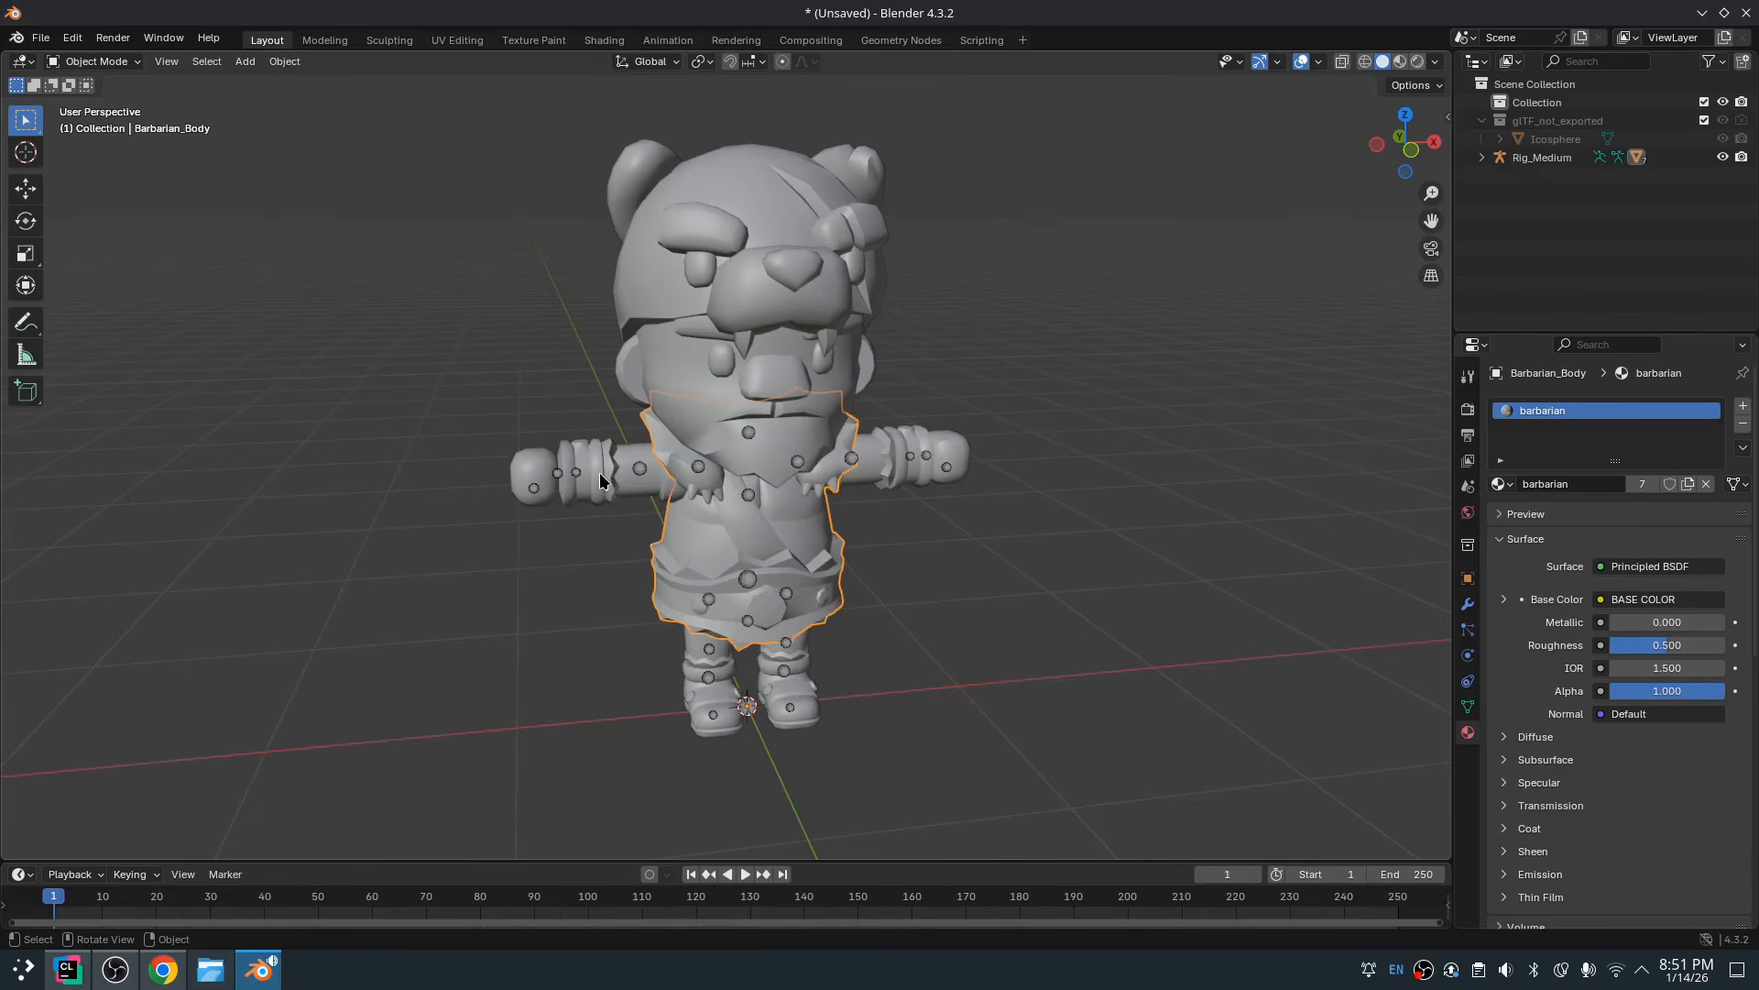
pyautogui.click(674, 447)
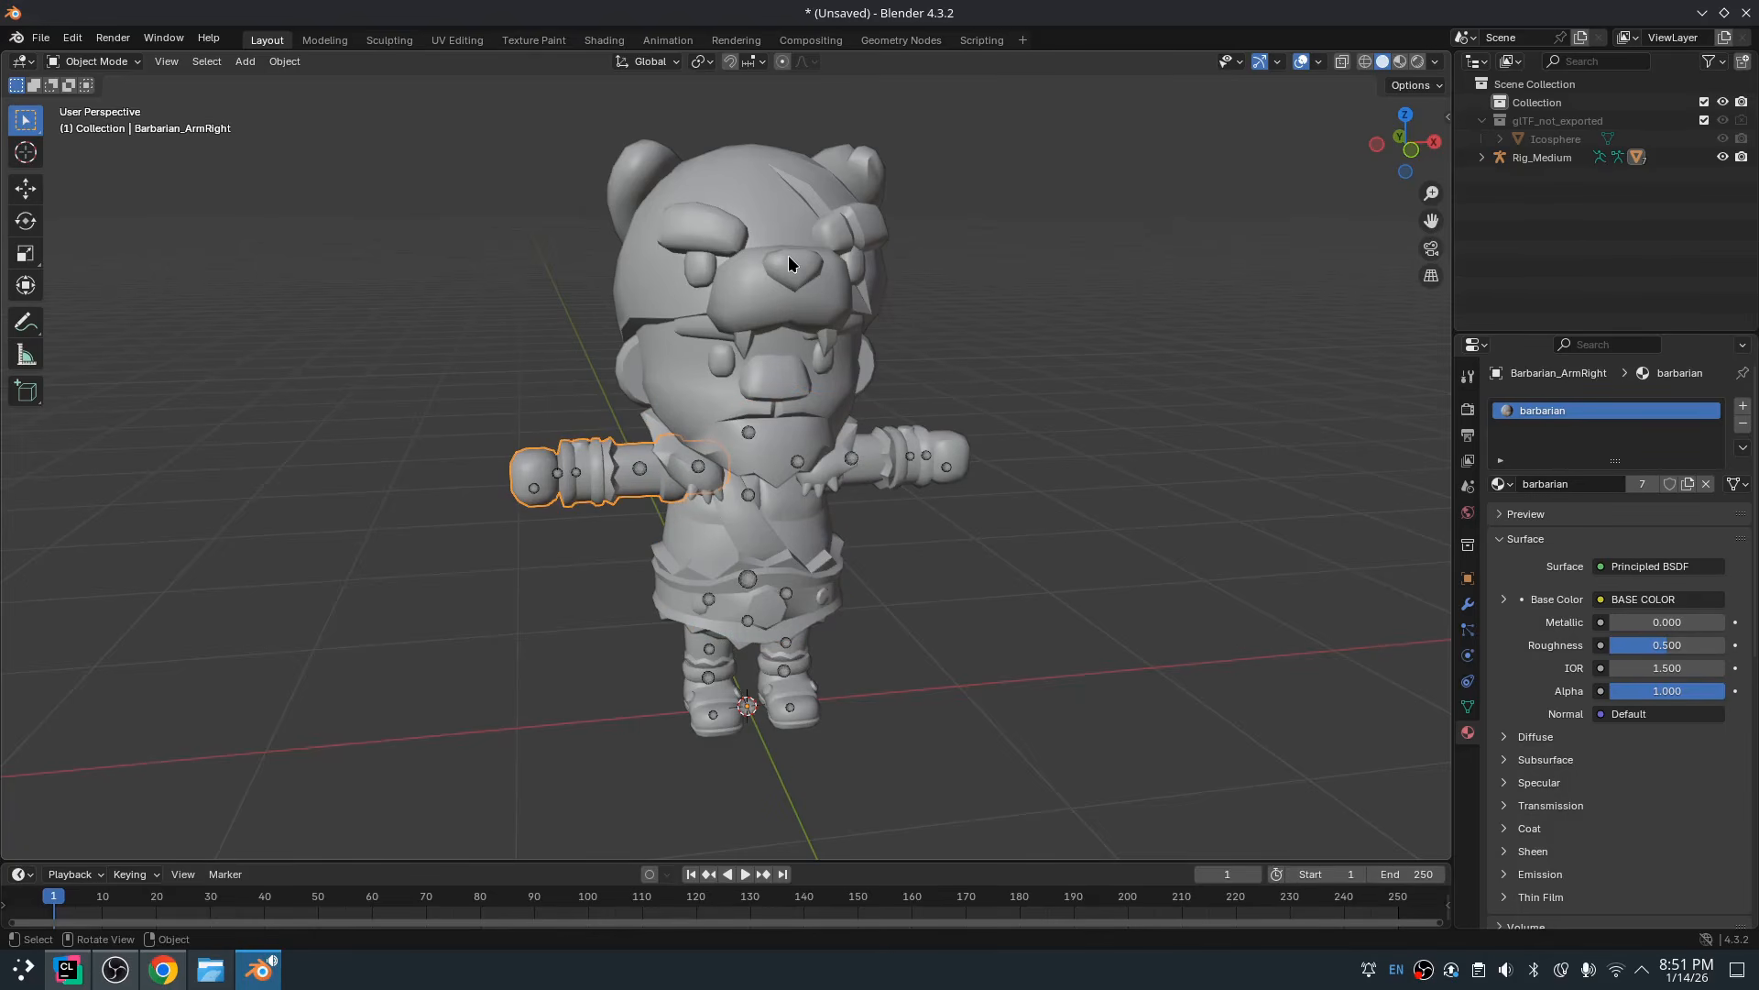
pyautogui.click(706, 222)
pyautogui.moveTo(715, 222); pyautogui.dragTo(843, 245, button='middle')
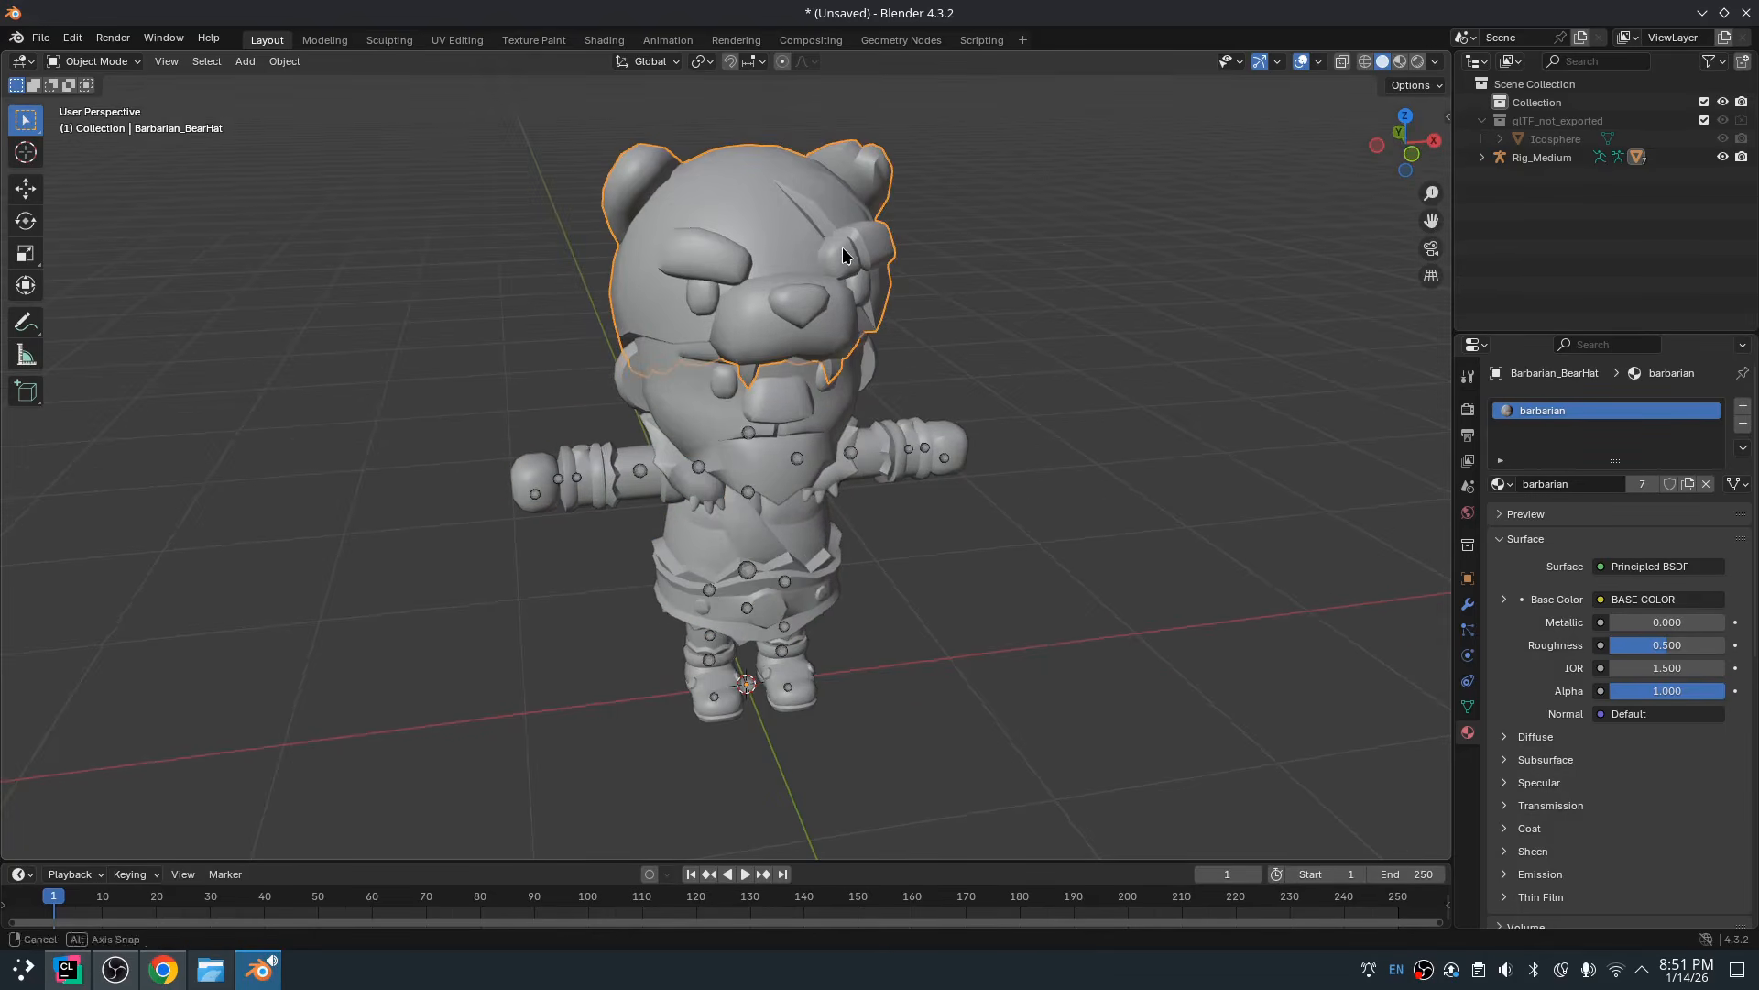
pyautogui.scroll(-3, 919, 283)
pyautogui.scroll(2, 947, 311)
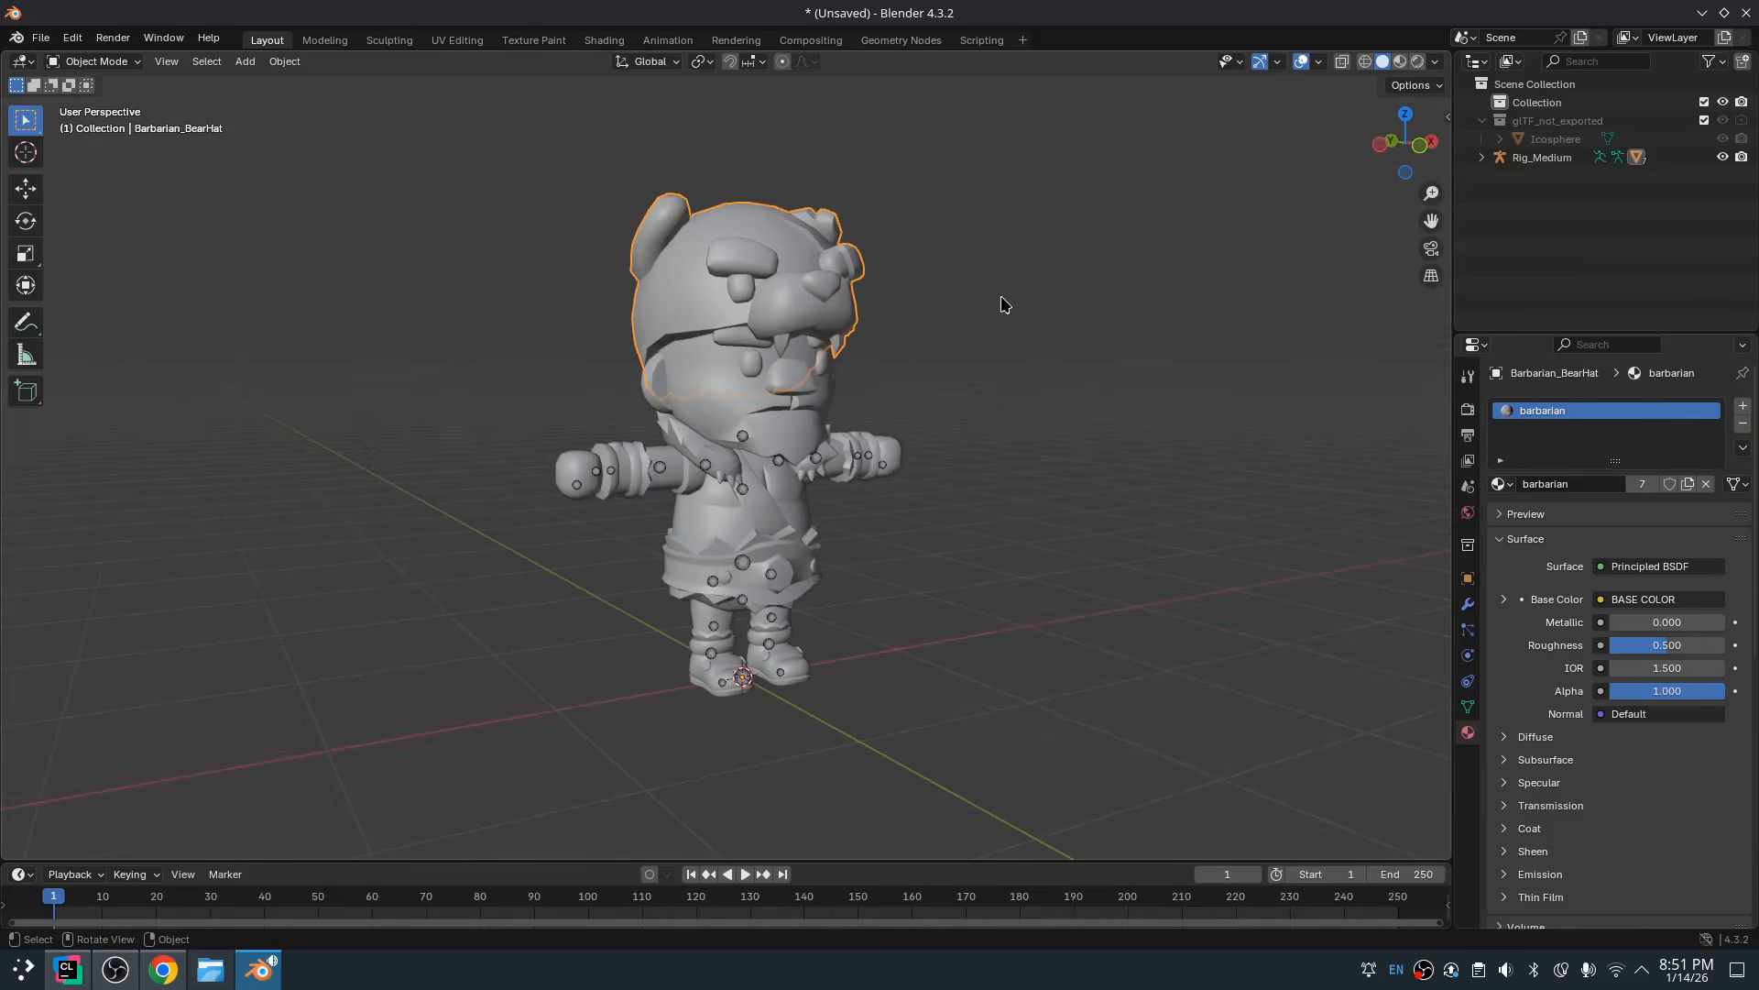
pyautogui.moveTo(1006, 298); pyautogui.dragTo(949, 324, button='middle')
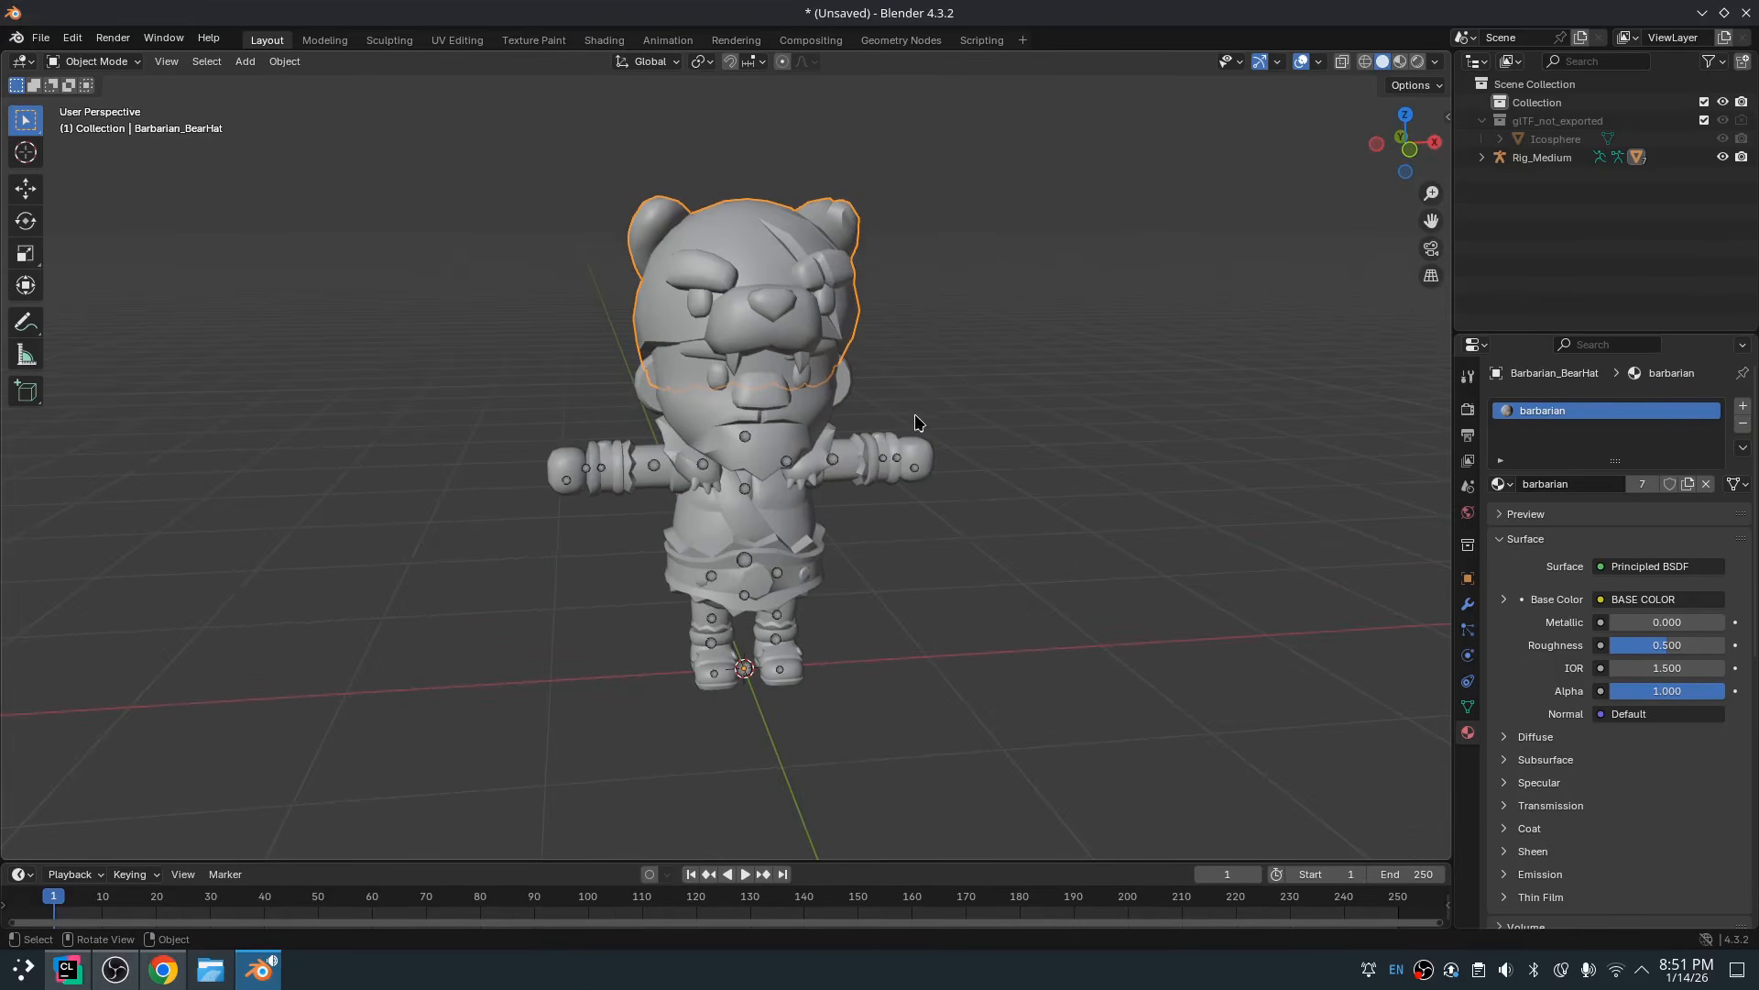
# Join the Barbarian's head, both arms, body and both legs into one mesh, leaving the bear hat separate
pyautogui.click(748, 461)
pyautogui.click(783, 446)
pyautogui.keyDown('shift'); pyautogui.click(647, 460); pyautogui.keyUp('shift')
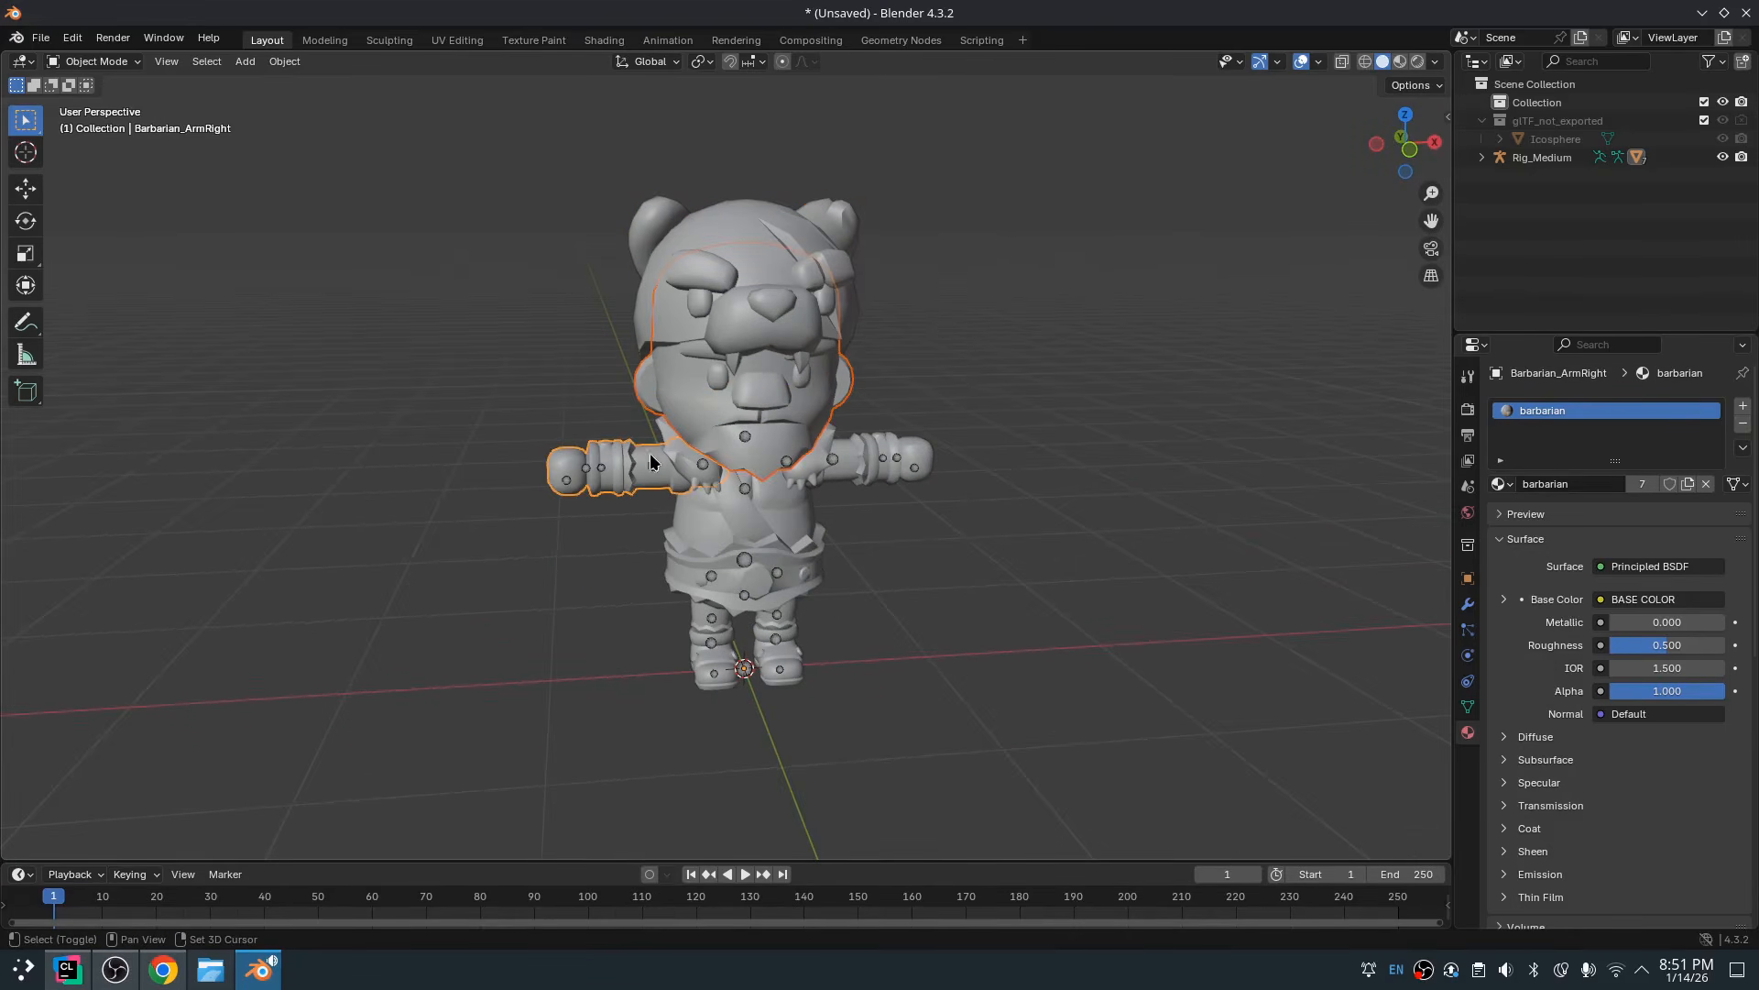
pyautogui.keyDown('shift'); pyautogui.click(736, 532); pyautogui.keyUp('shift')
pyautogui.keyDown('shift'); pyautogui.click(893, 460); pyautogui.keyUp('shift')
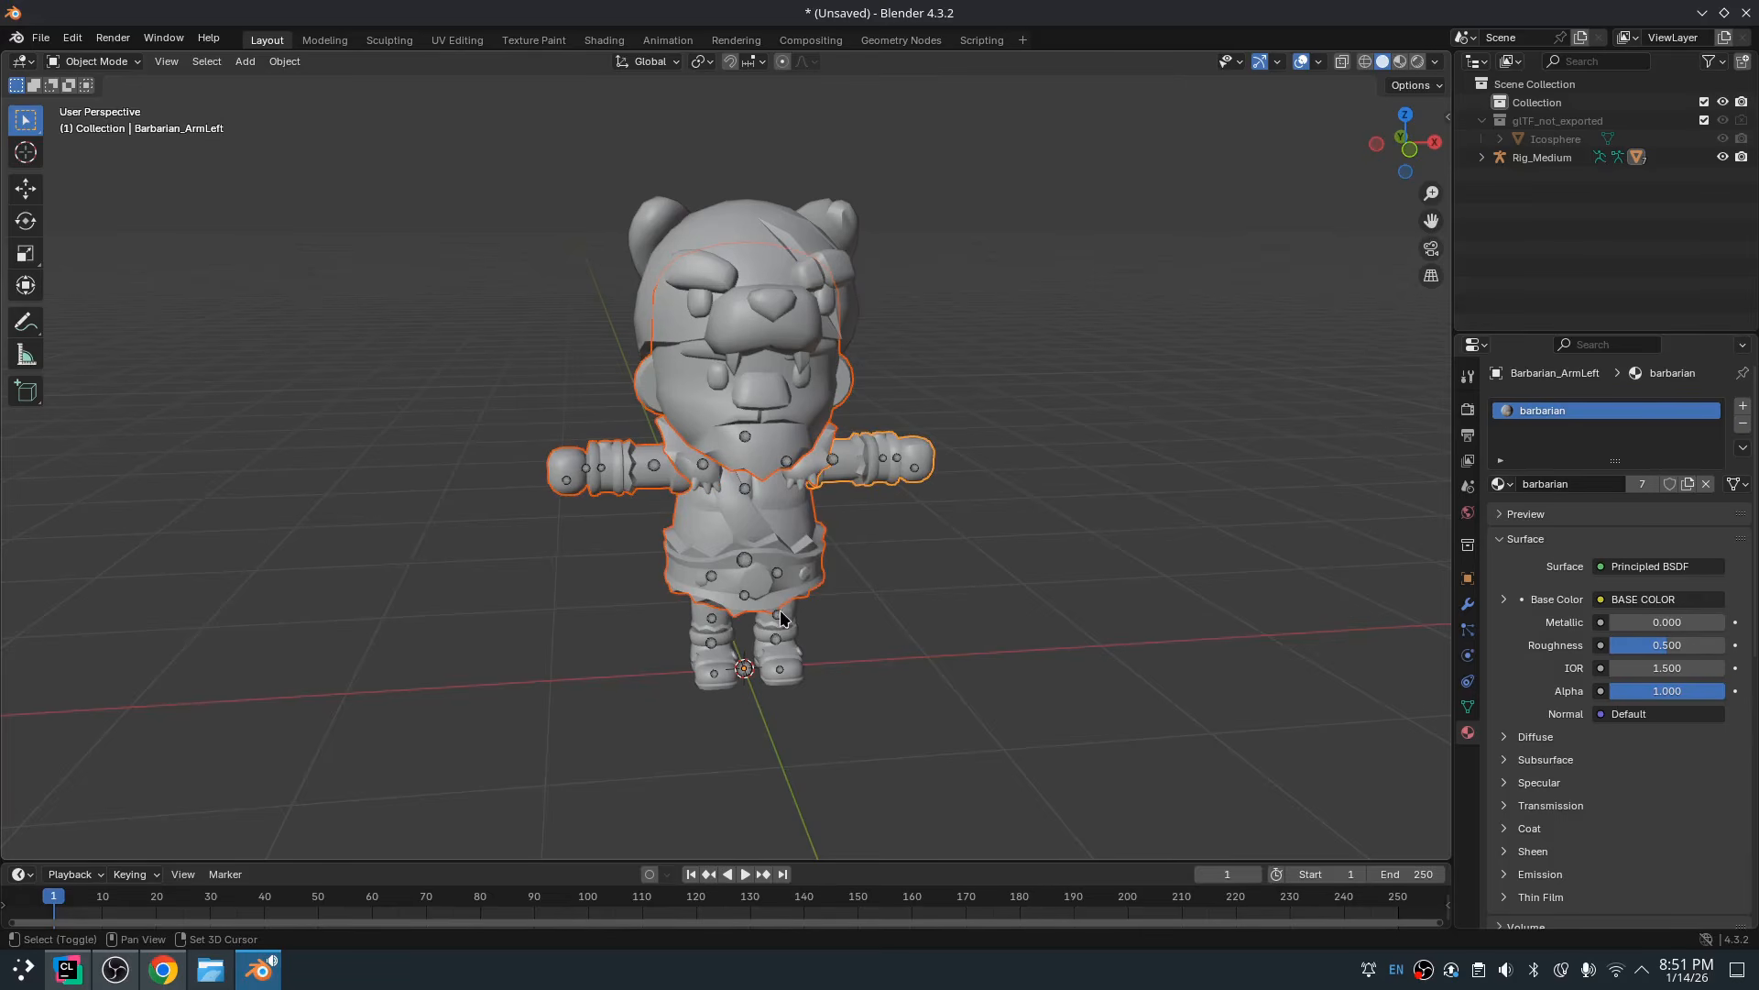
pyautogui.keyDown('shift'); pyautogui.click(788, 656); pyautogui.keyUp('shift')
pyautogui.keyDown('shift'); pyautogui.click(716, 659); pyautogui.keyUp('shift')
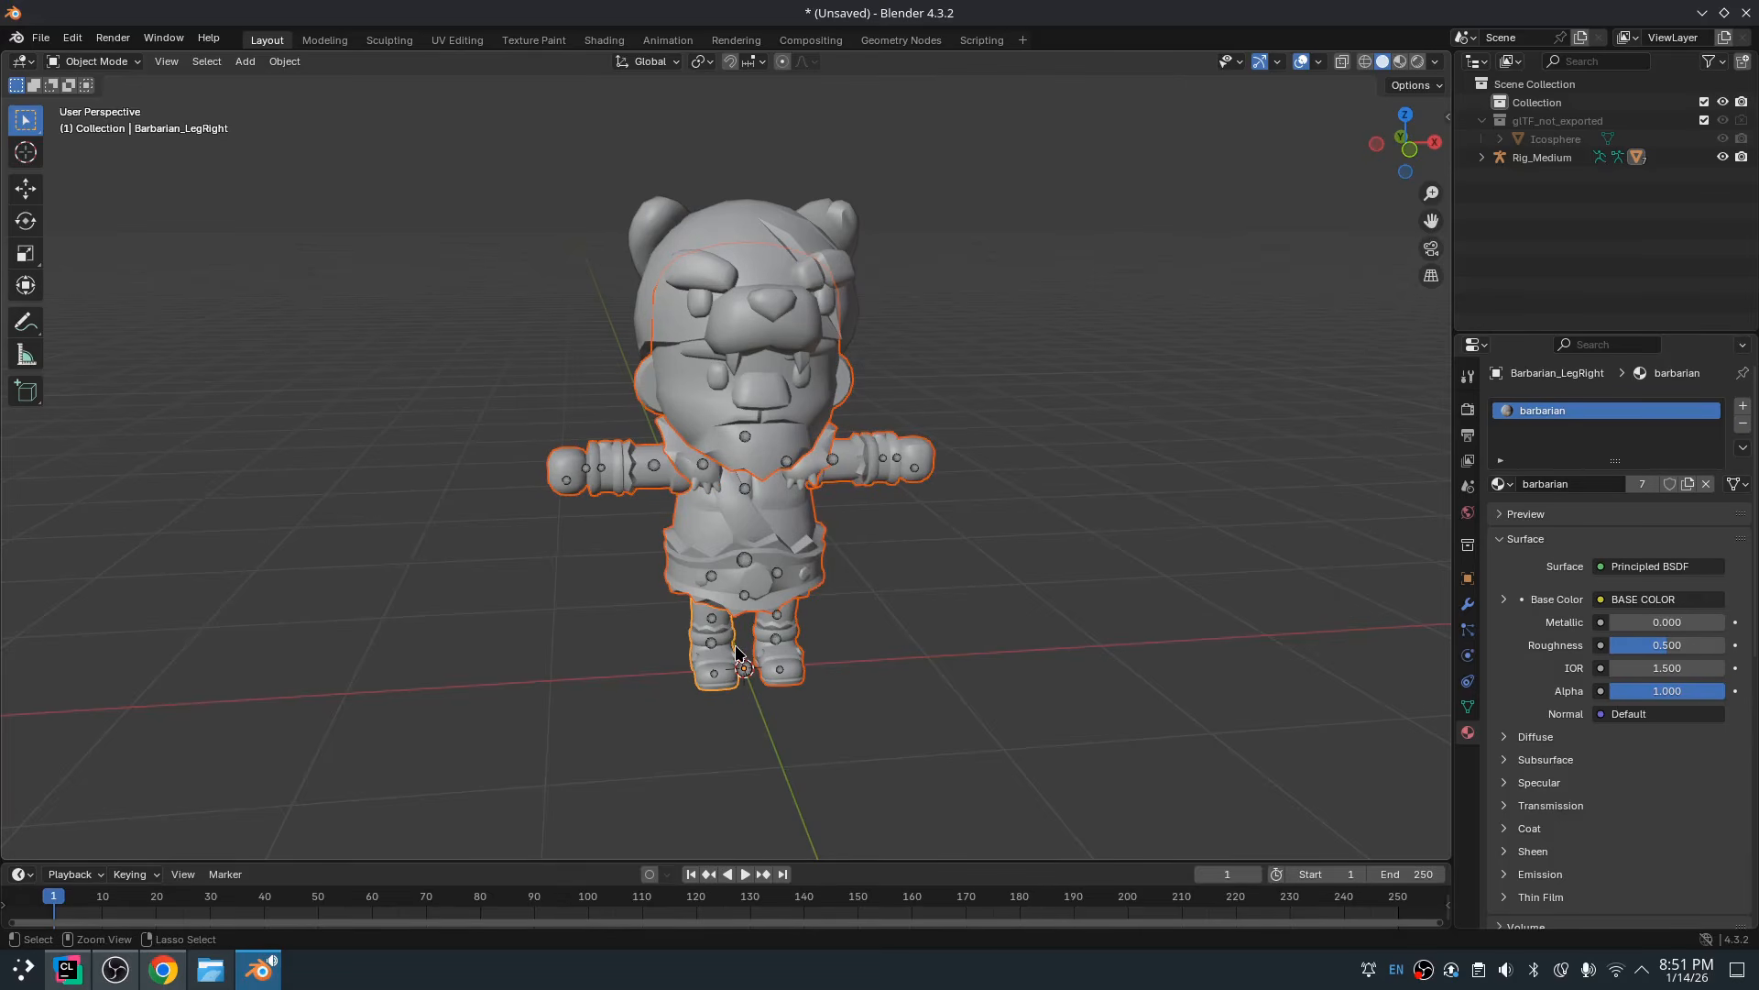
pyautogui.hotkey('ctrl', 'j')
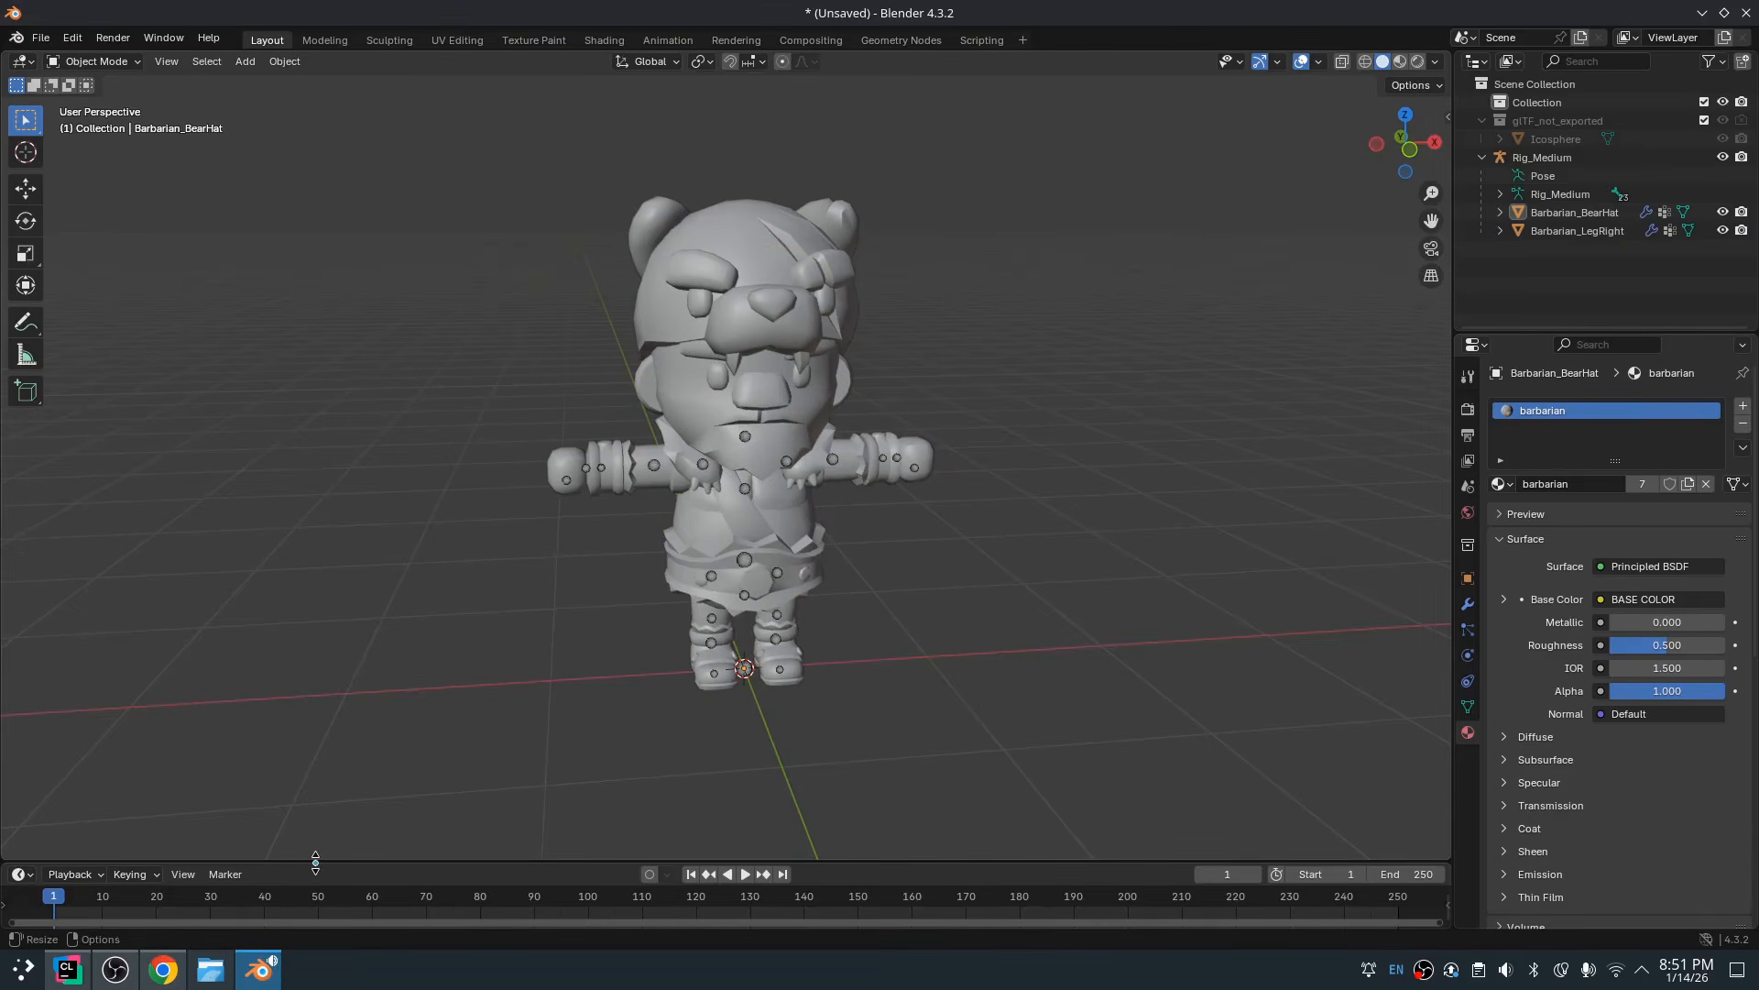
# Enlarge the timeline area, split it horizontally and turn the lower part into a Dope Sheet
pyautogui.moveTo(314, 861); pyautogui.dragTo(243, 575)
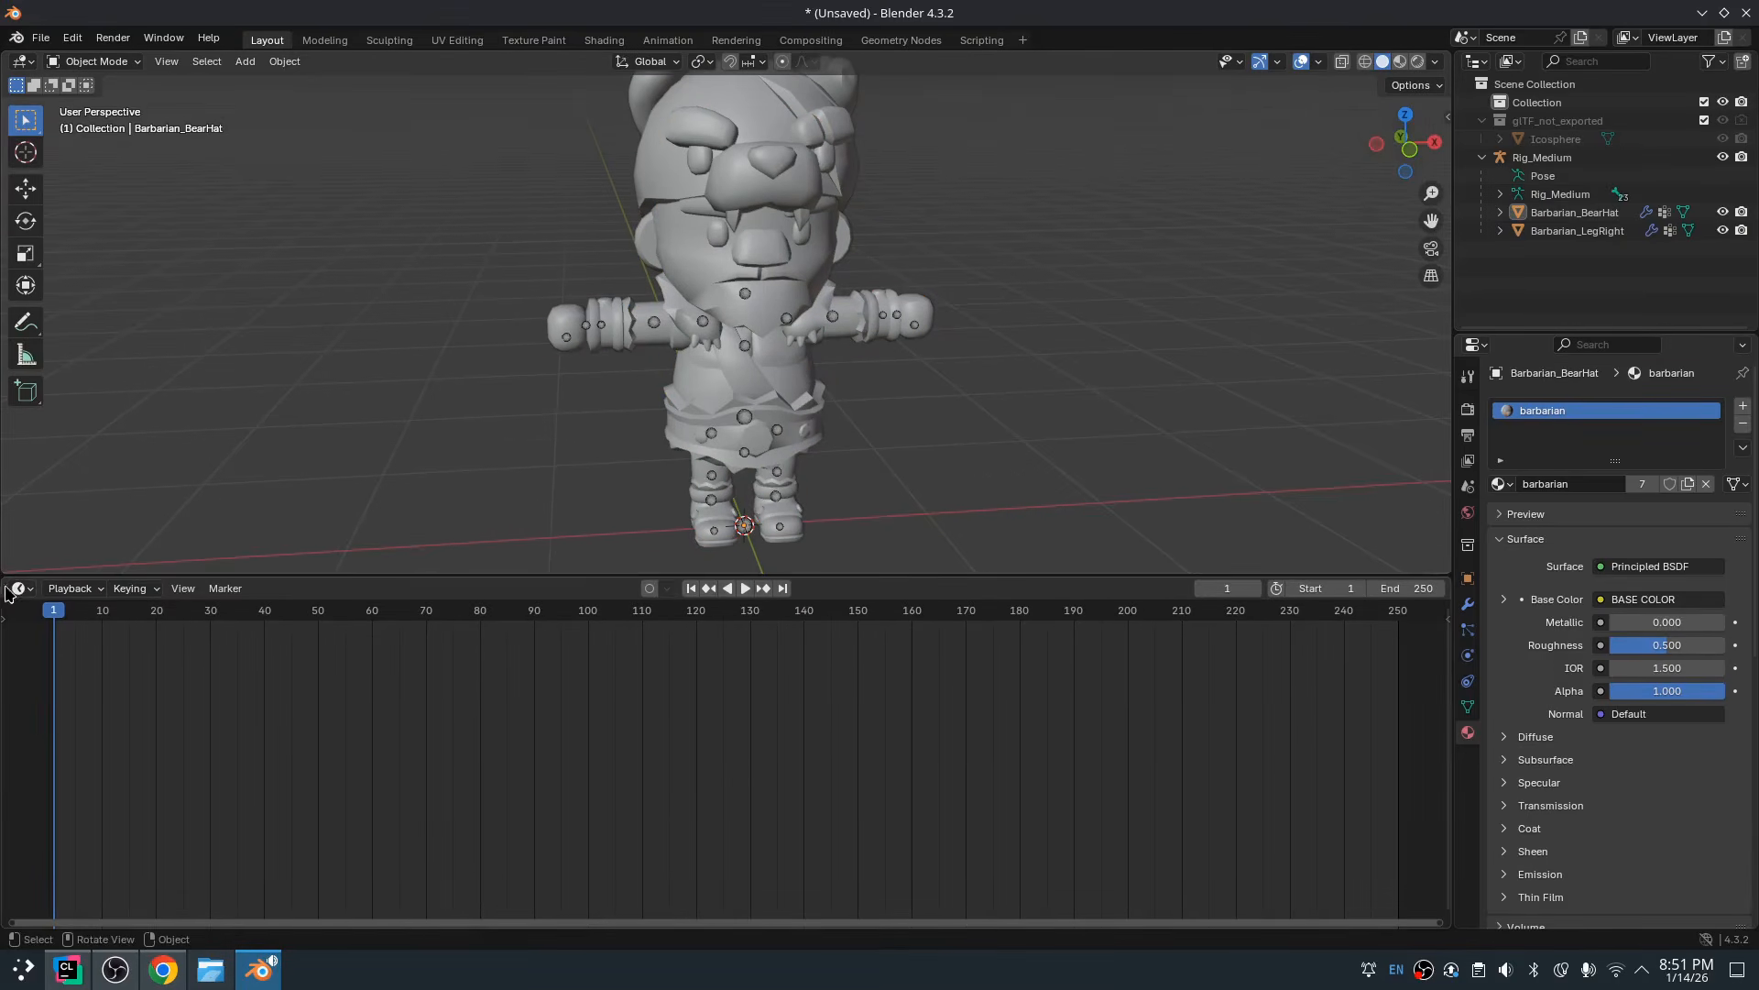
pyautogui.moveTo(7, 593); pyautogui.dragTo(11, 679)
pyautogui.click(18, 691)
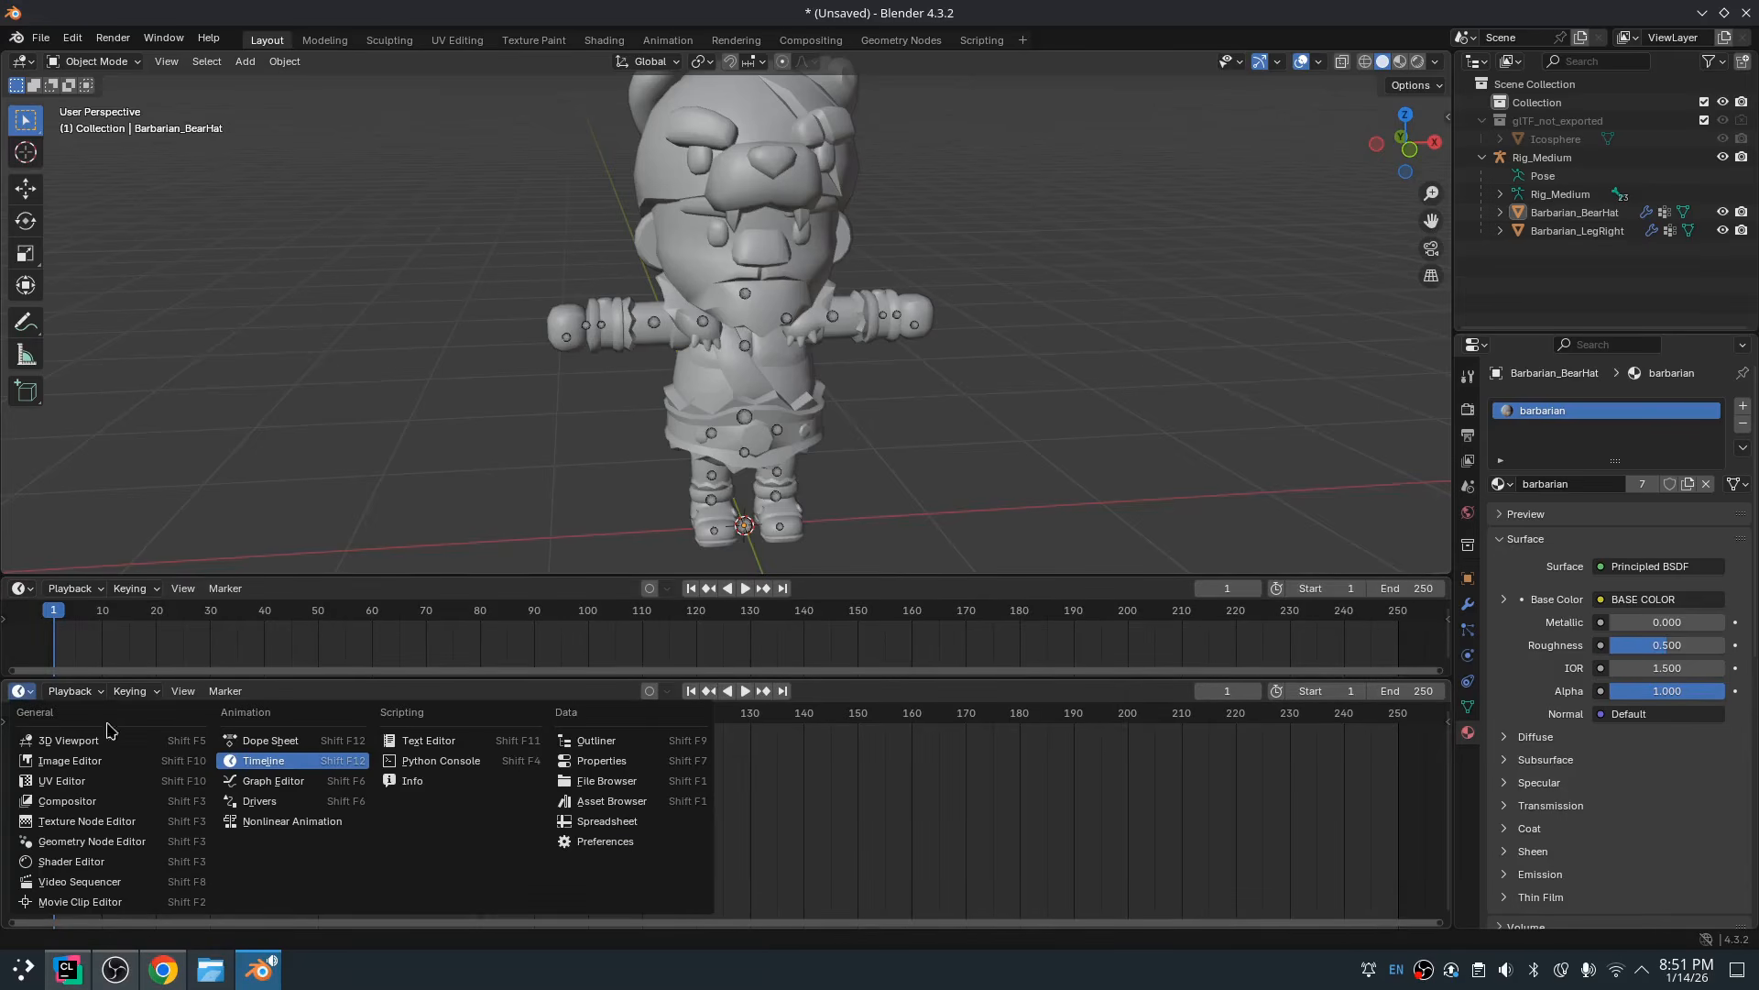
pyautogui.click(268, 740)
pyautogui.moveTo(525, 676); pyautogui.dragTo(525, 646)
# Put the Rig_Medium armature into Pose Mode and switch the Dope Sheet to the Action Editor
pyautogui.click(746, 302)
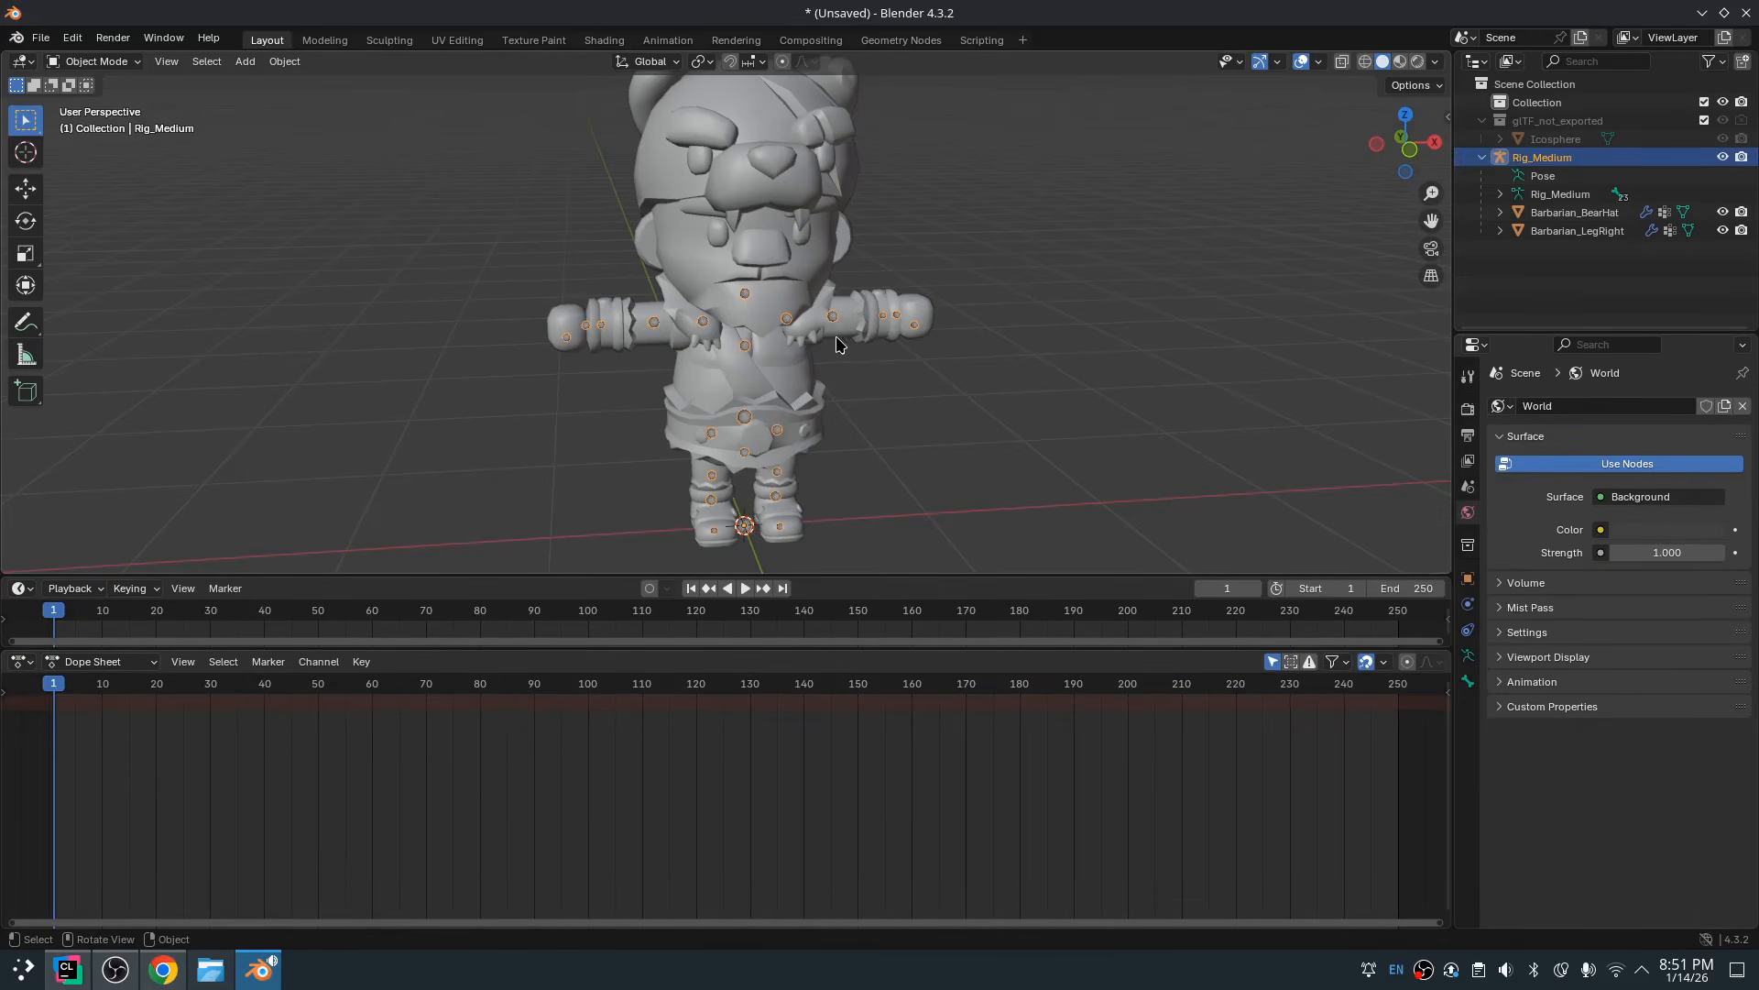
pyautogui.hotkey('ctrl', 'Tab')
pyautogui.scroll(2, 285, 762)
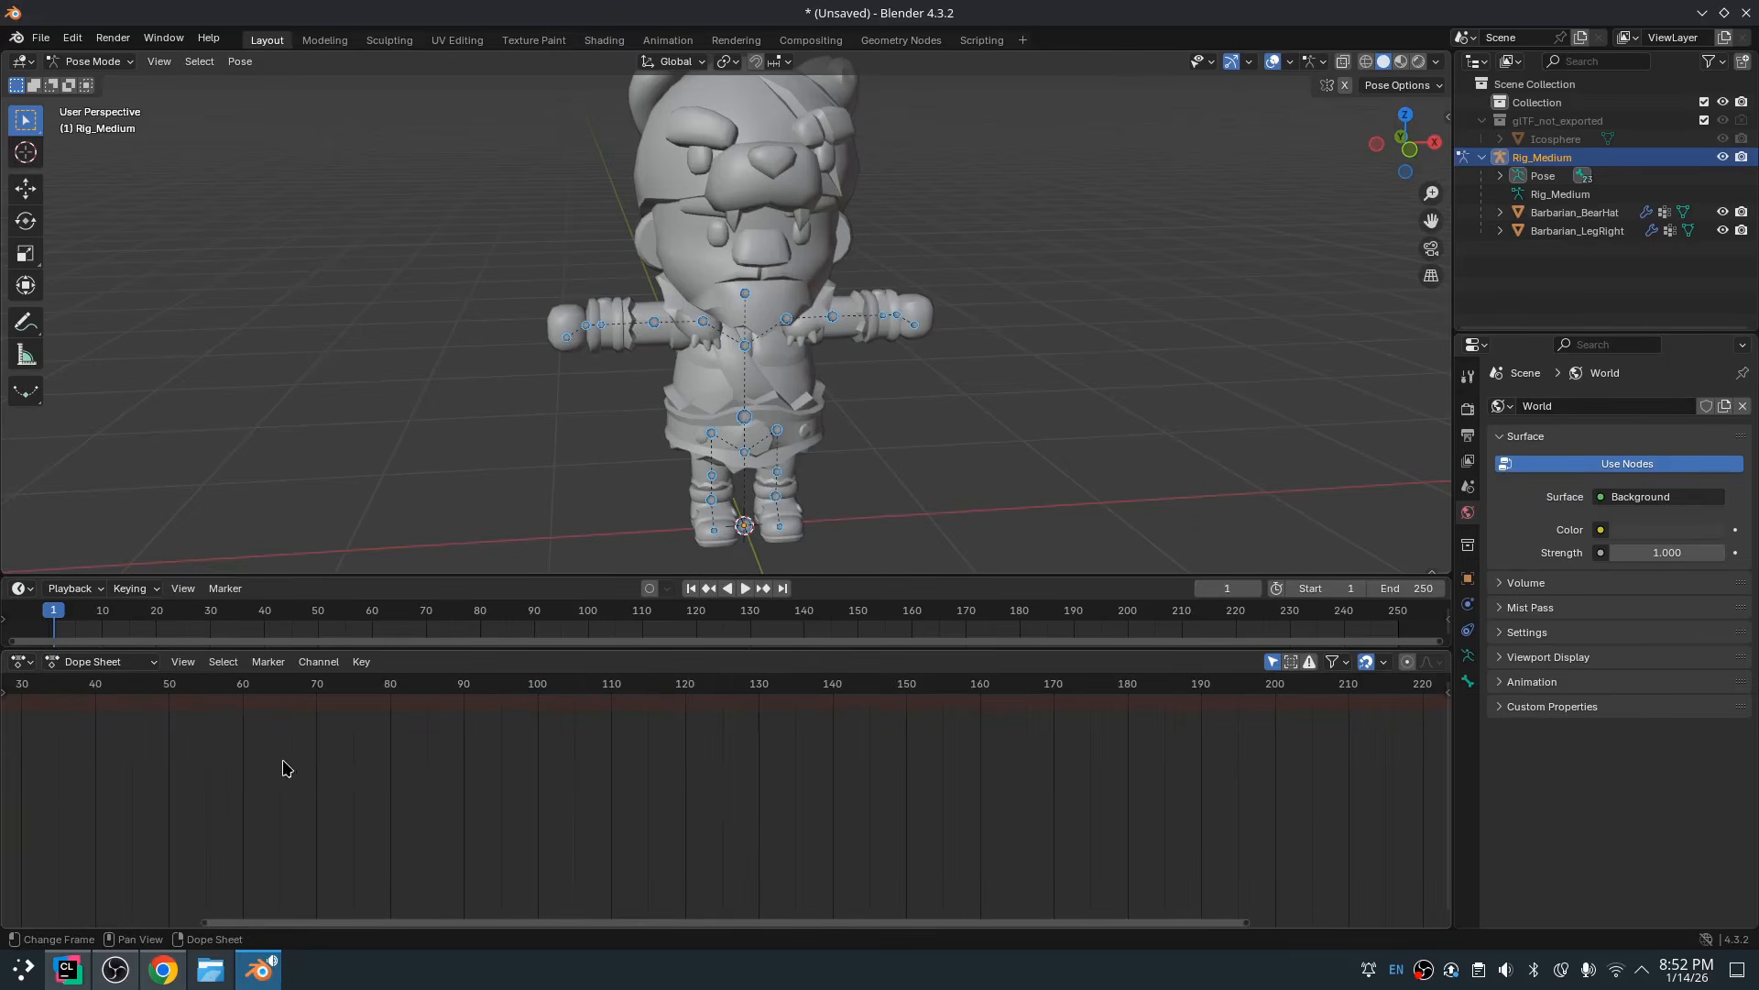
pyautogui.click(128, 662)
pyautogui.click(125, 731)
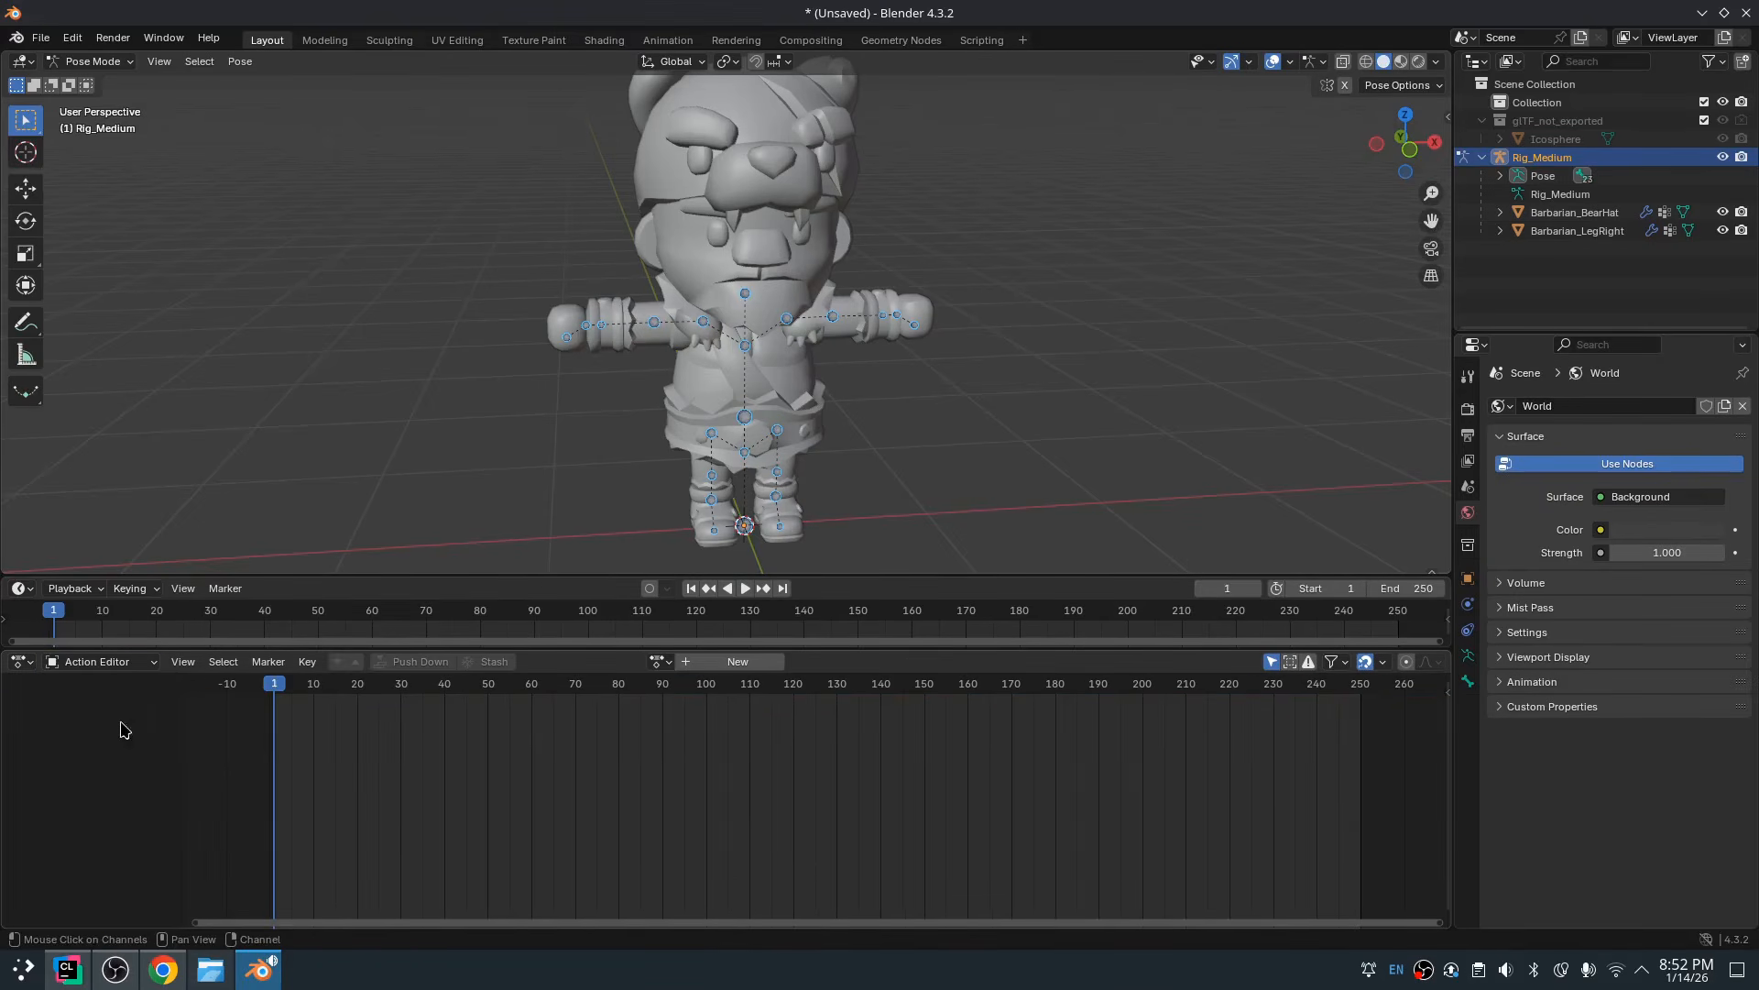
# Check the list of available actions for the Barbarian's armature and return to Object Mode
pyautogui.click(658, 661)
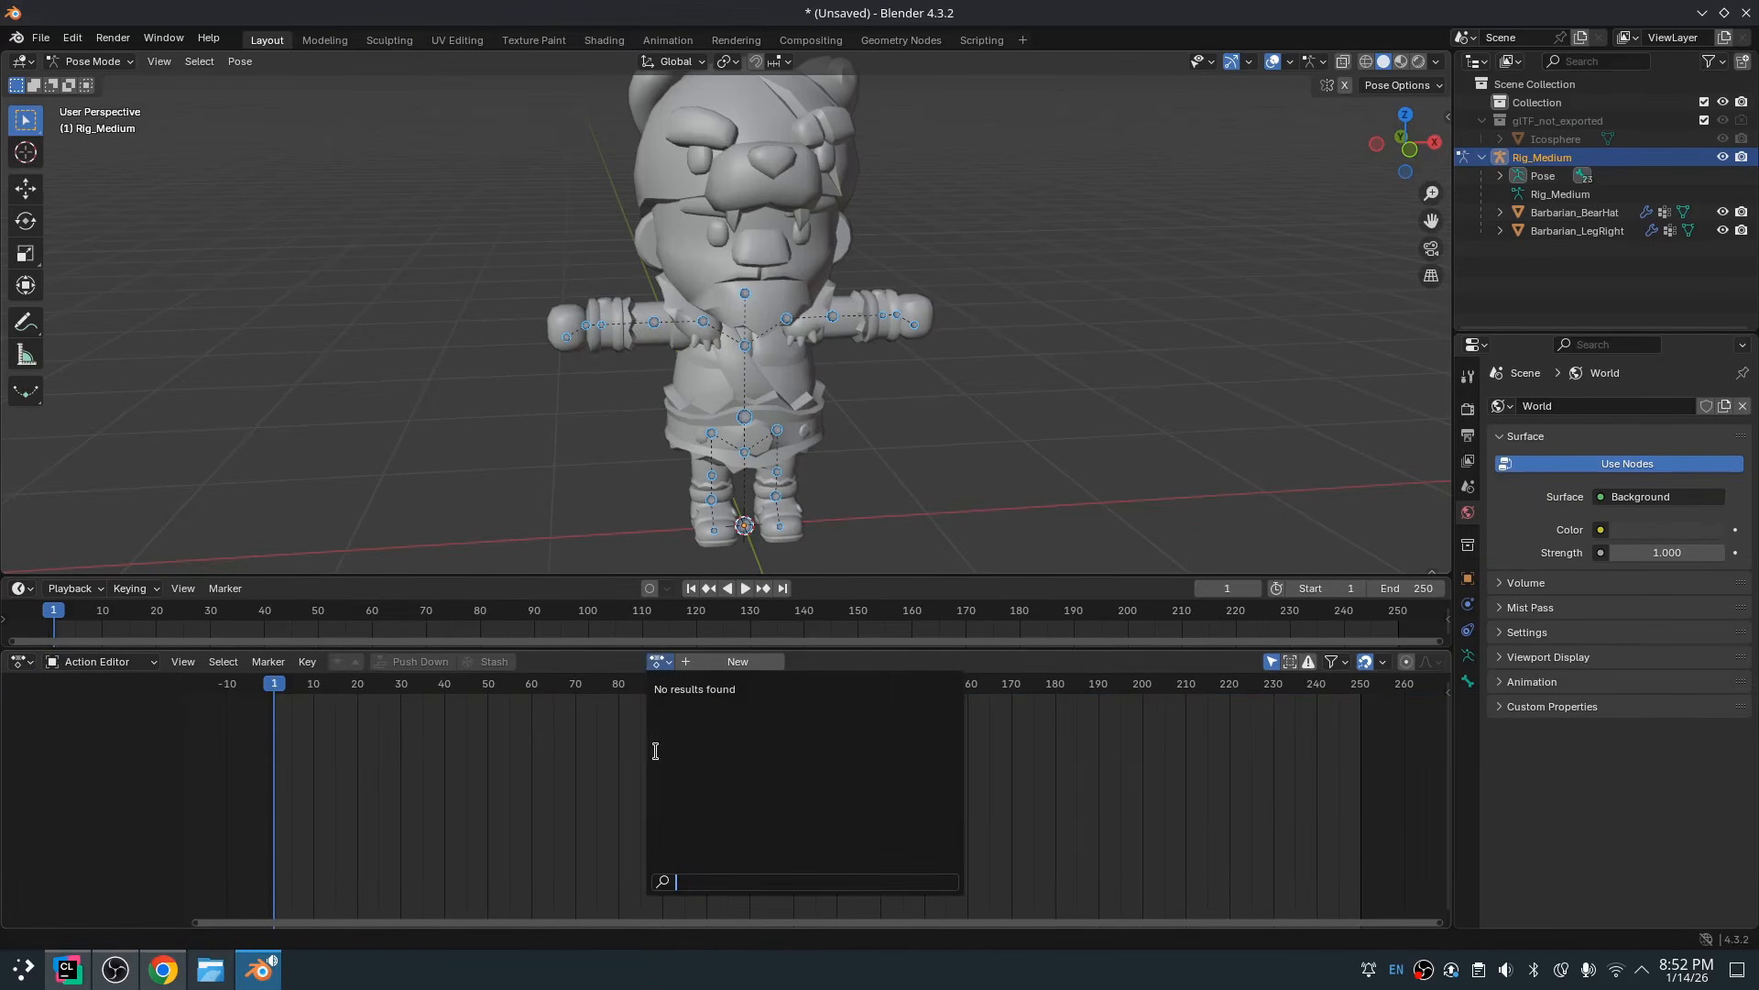
pyautogui.click(650, 662)
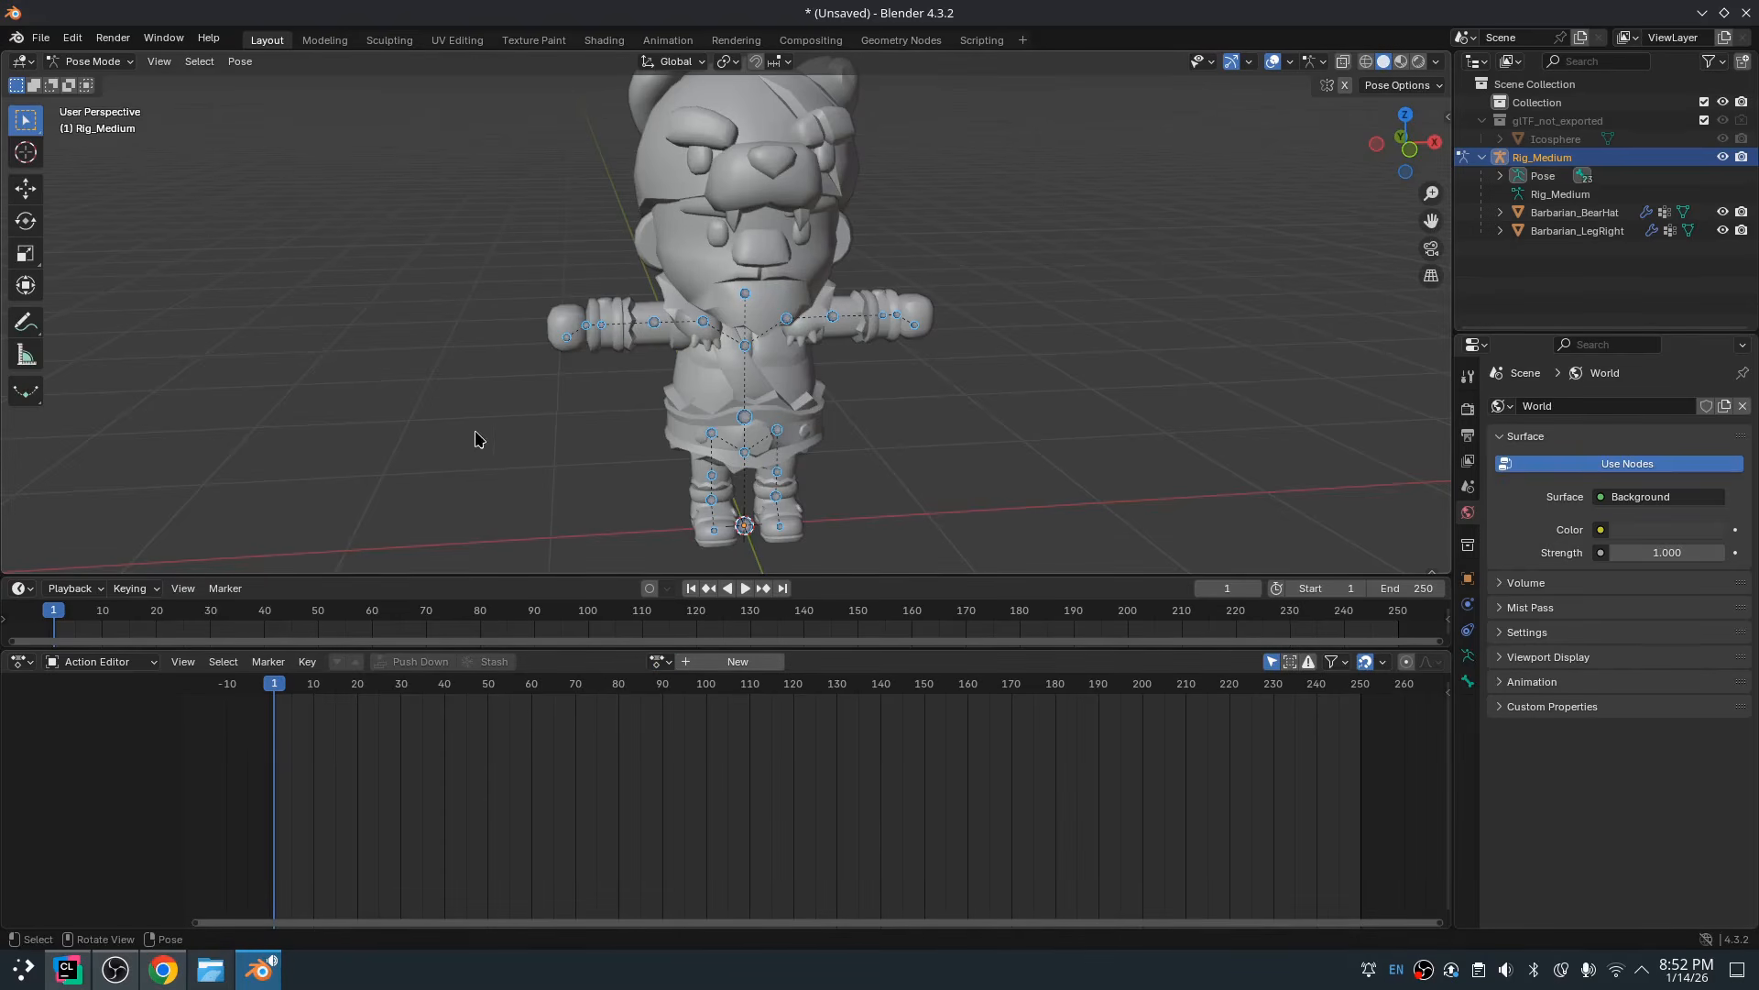
pyautogui.hotkey('ctrl', 'Tab')
pyautogui.scroll(-2, 478, 375)
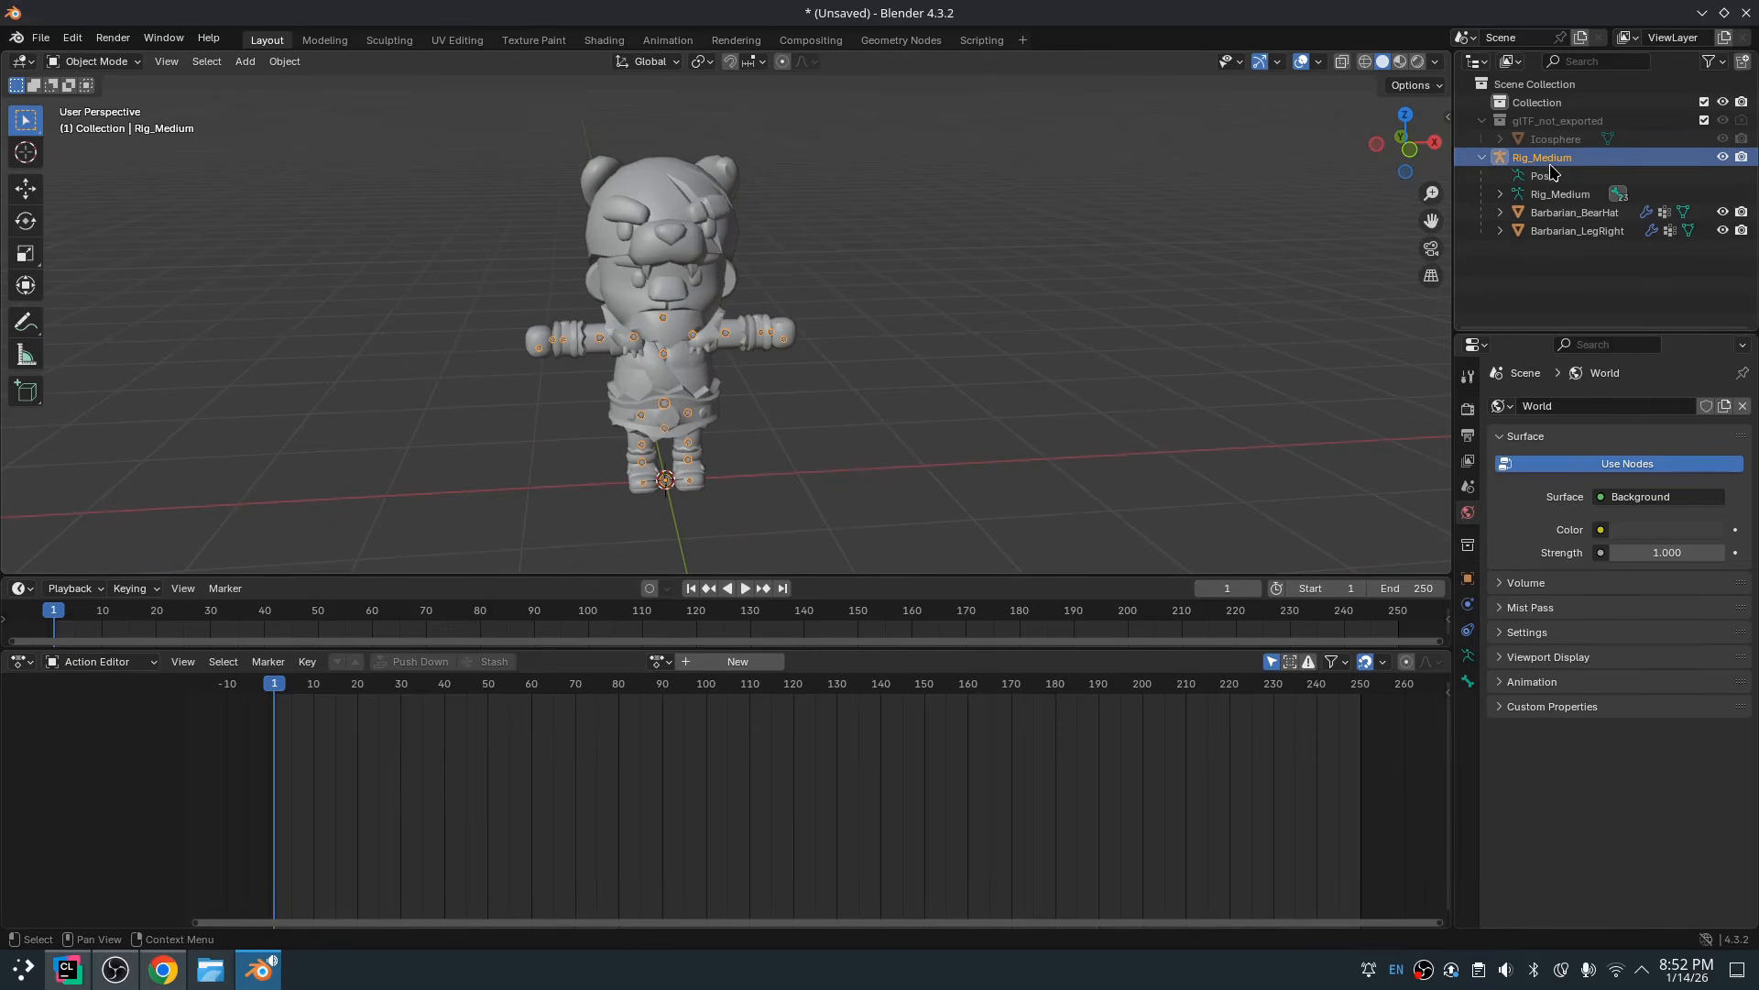
# Rename the Rig_Medium armature object to BarbarianRig and clear the selection
pyautogui.press('F2')
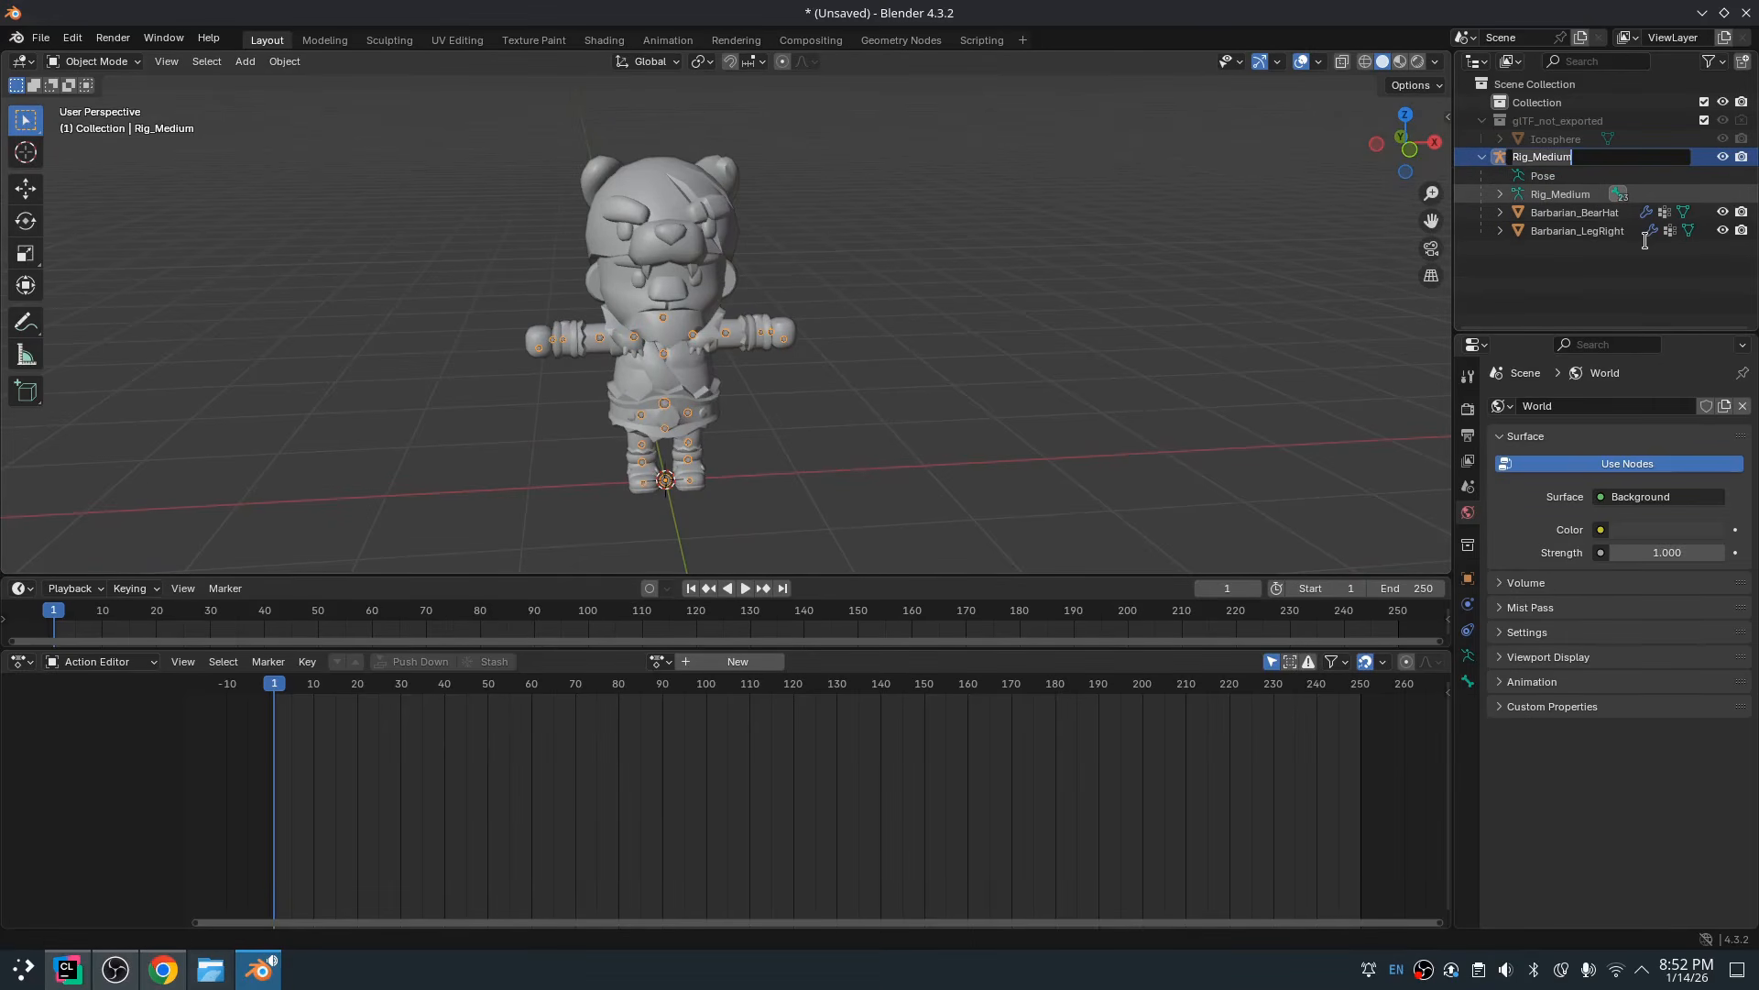
pyautogui.write('BarbarianRig')
pyautogui.press('Return')
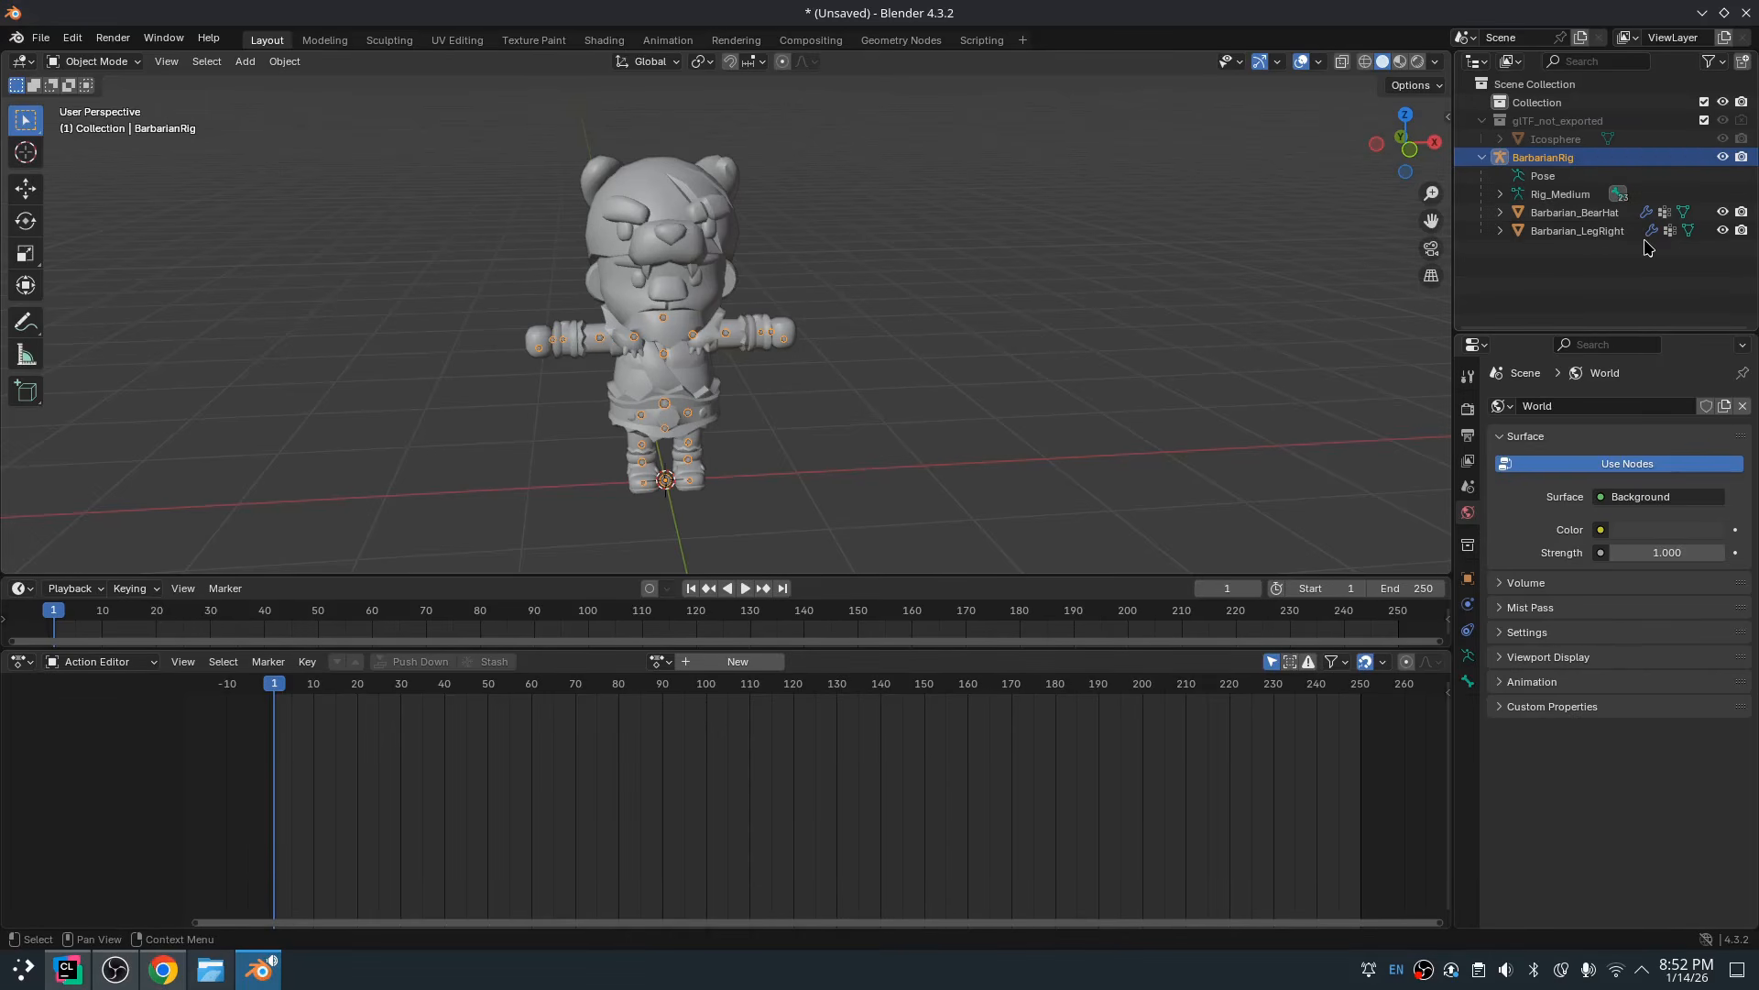
pyautogui.click(1555, 195)
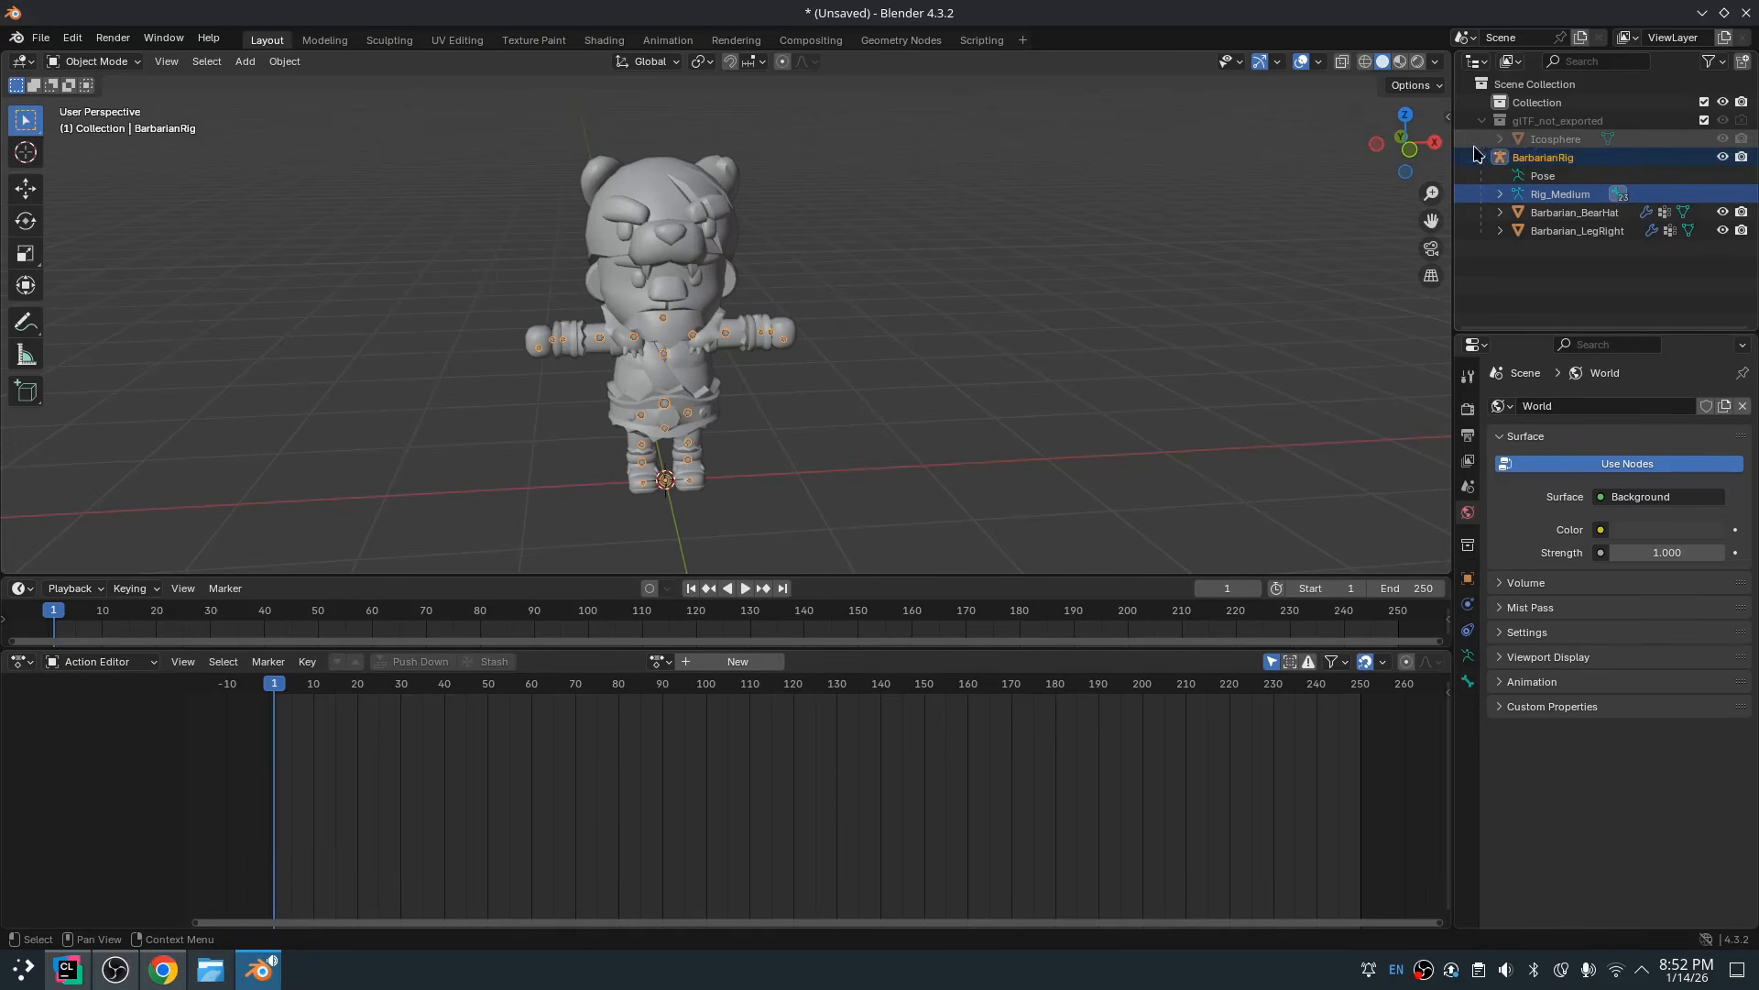
pyautogui.click(852, 321)
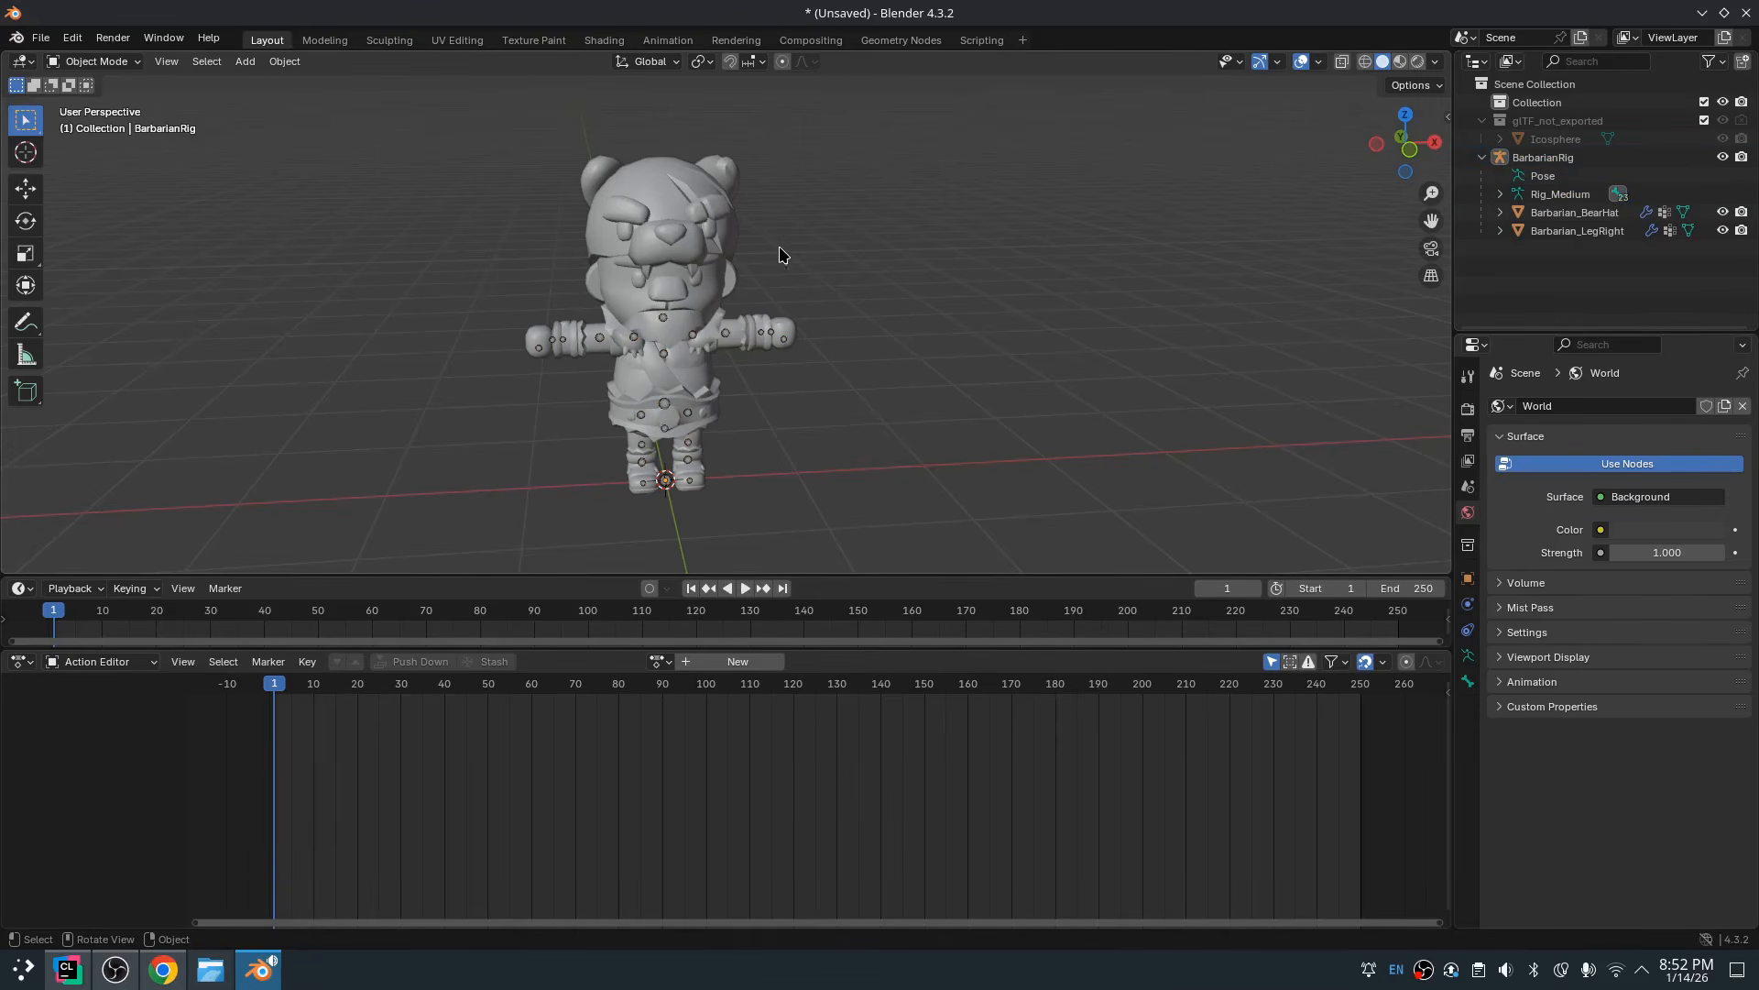
# Import Rig_Medium_MovementBasic.glb as glTF 2.0 from the KayKit pack's Animations/gltf/Rig_Medium folder
pyautogui.click(40, 37)
pyautogui.moveTo(108, 301)
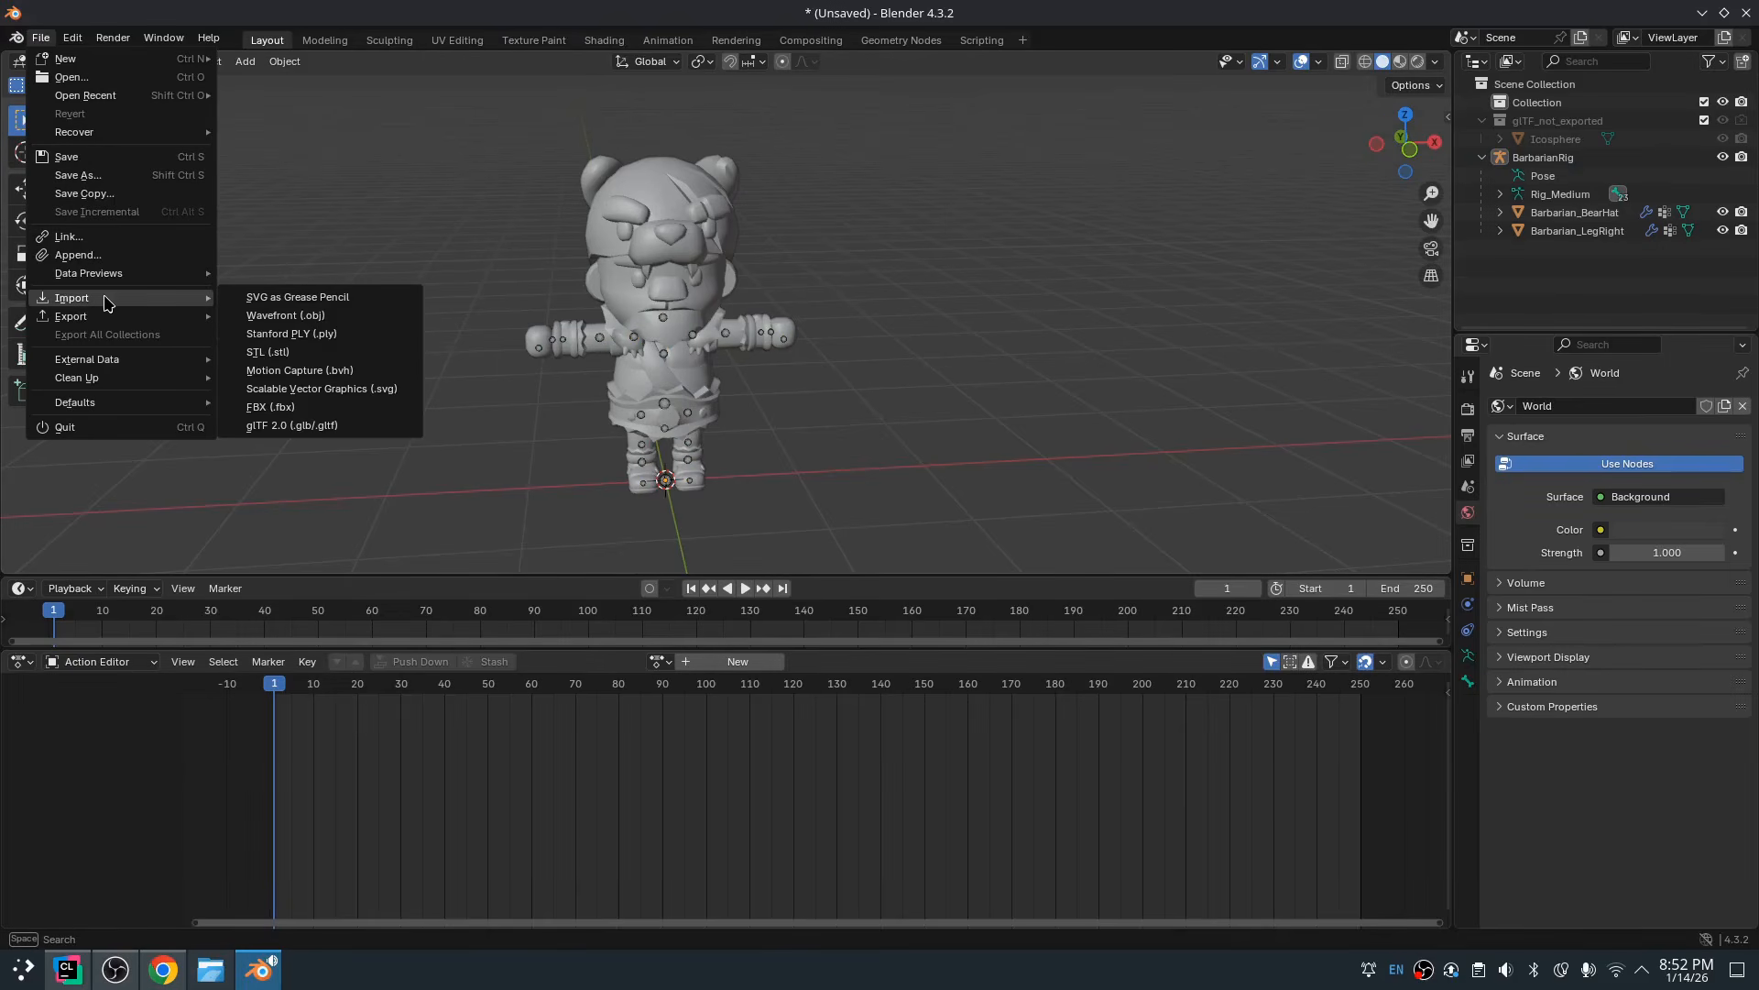
pyautogui.click(285, 429)
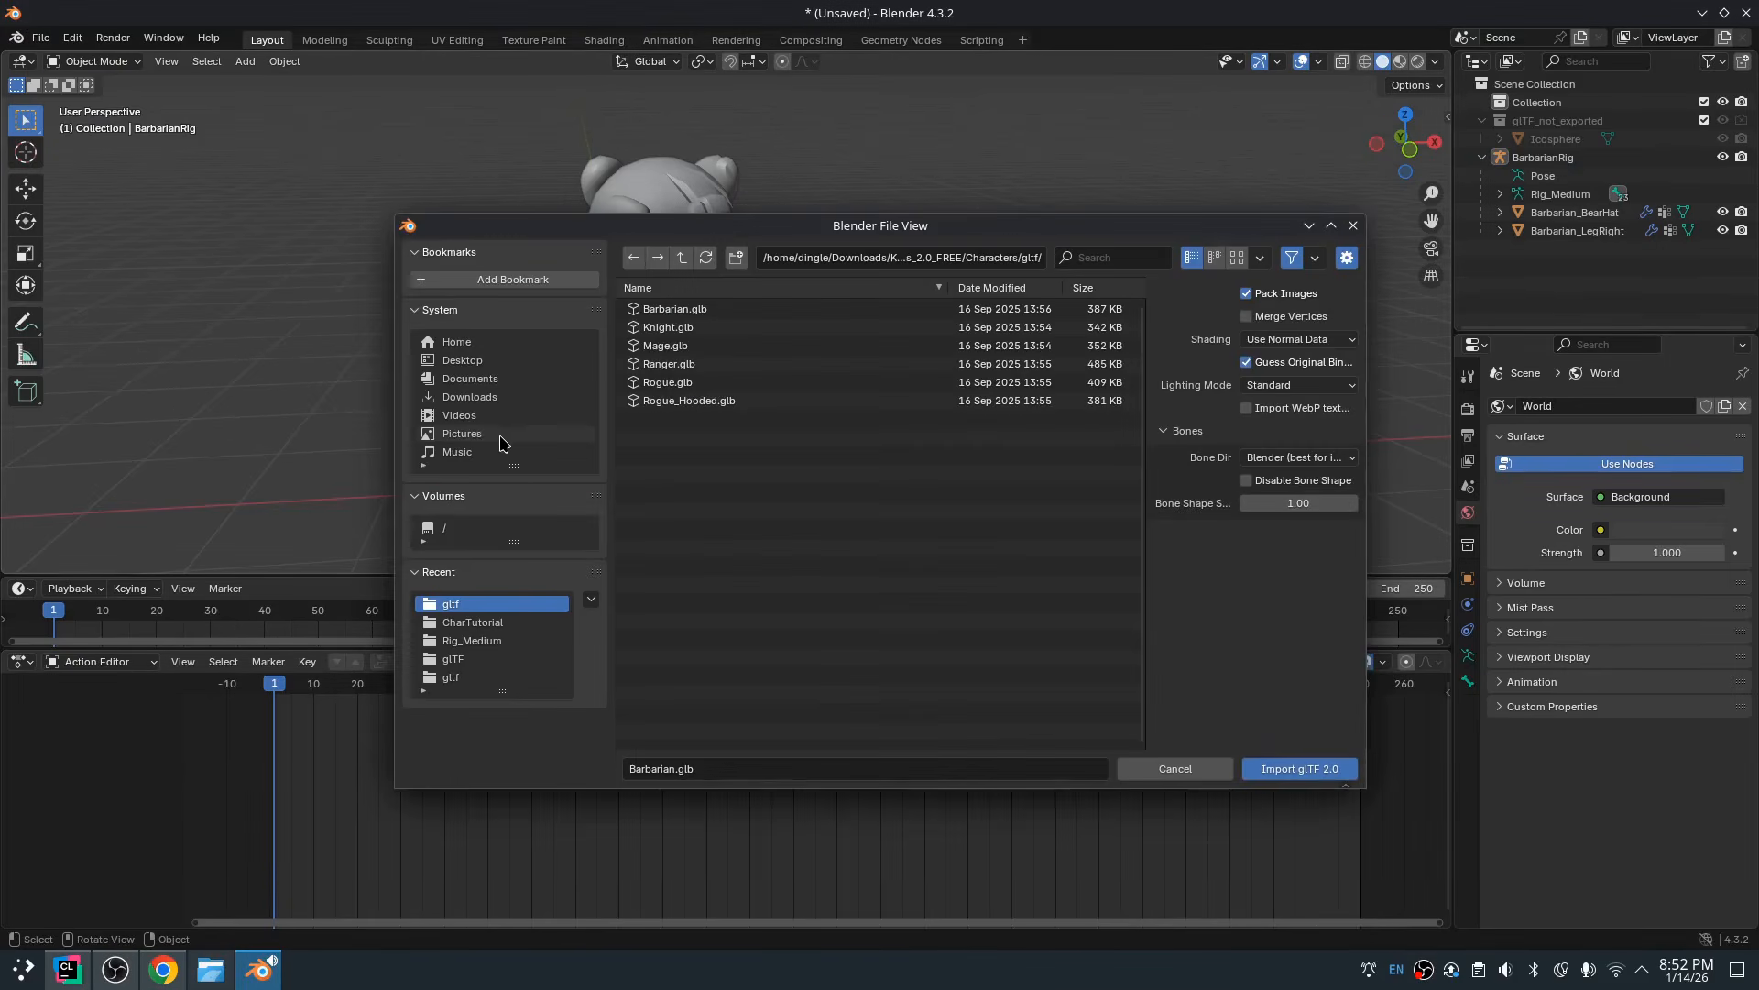
pyautogui.click(682, 263)
pyautogui.click(682, 257)
pyautogui.doubleClick(686, 309)
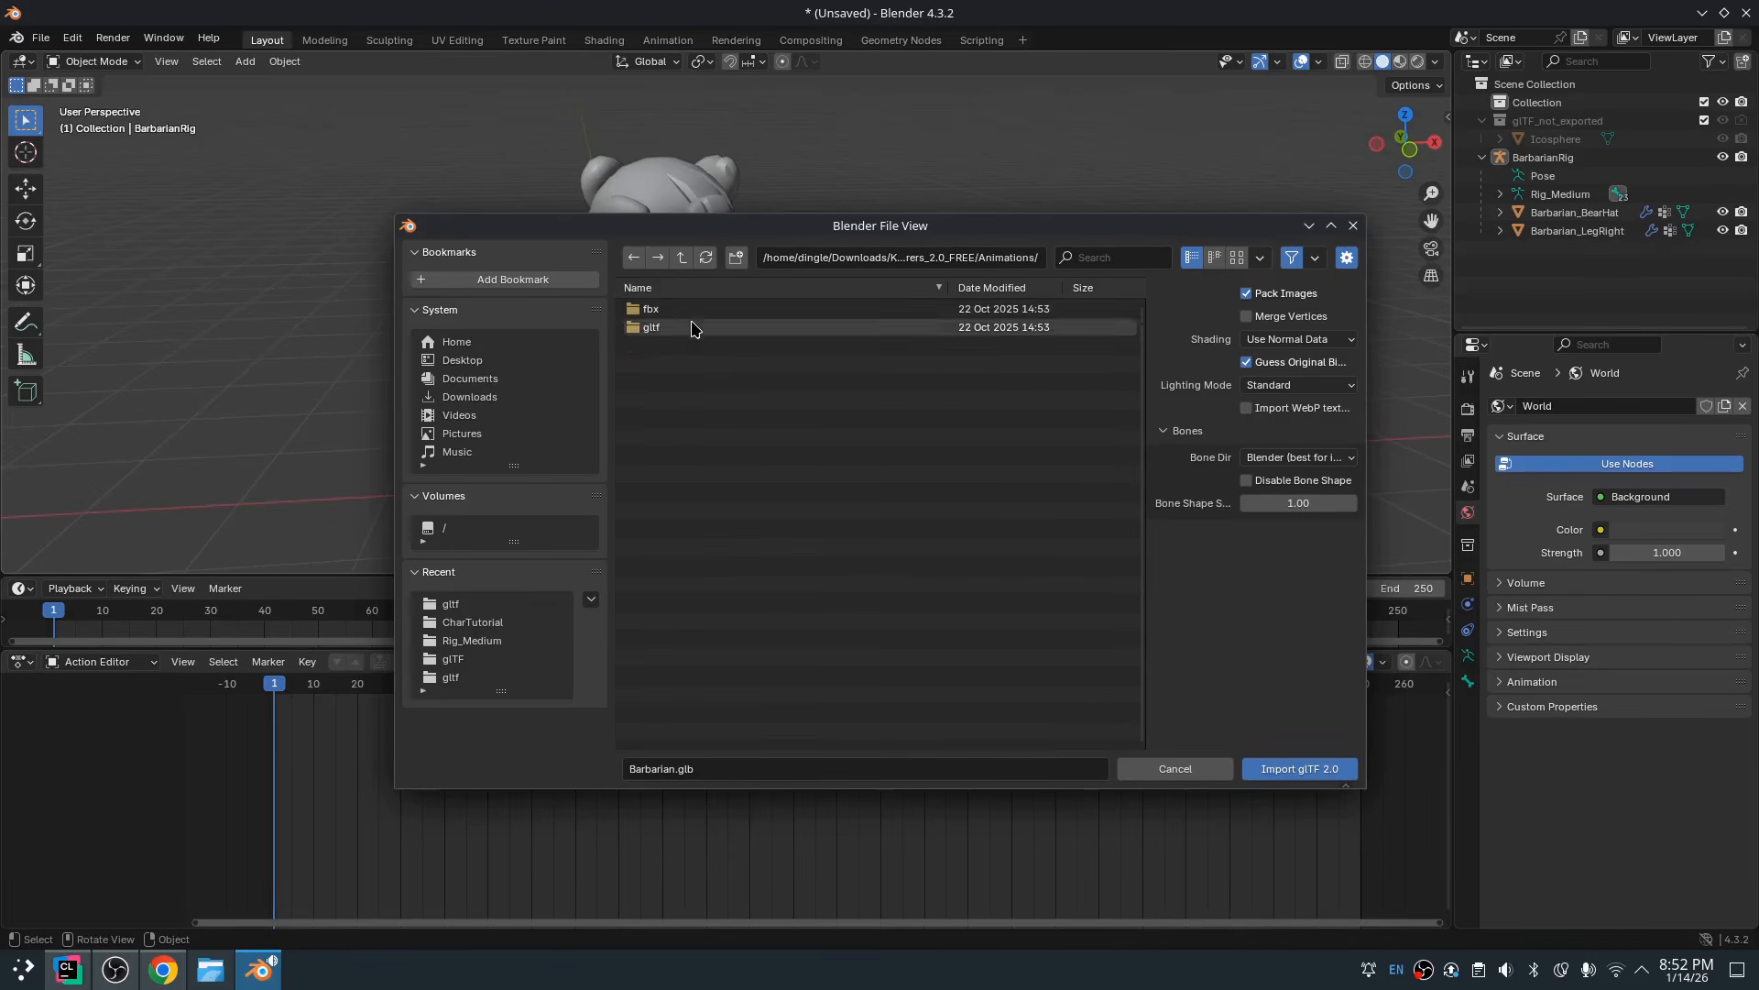
pyautogui.doubleClick(690, 332)
pyautogui.doubleClick(708, 311)
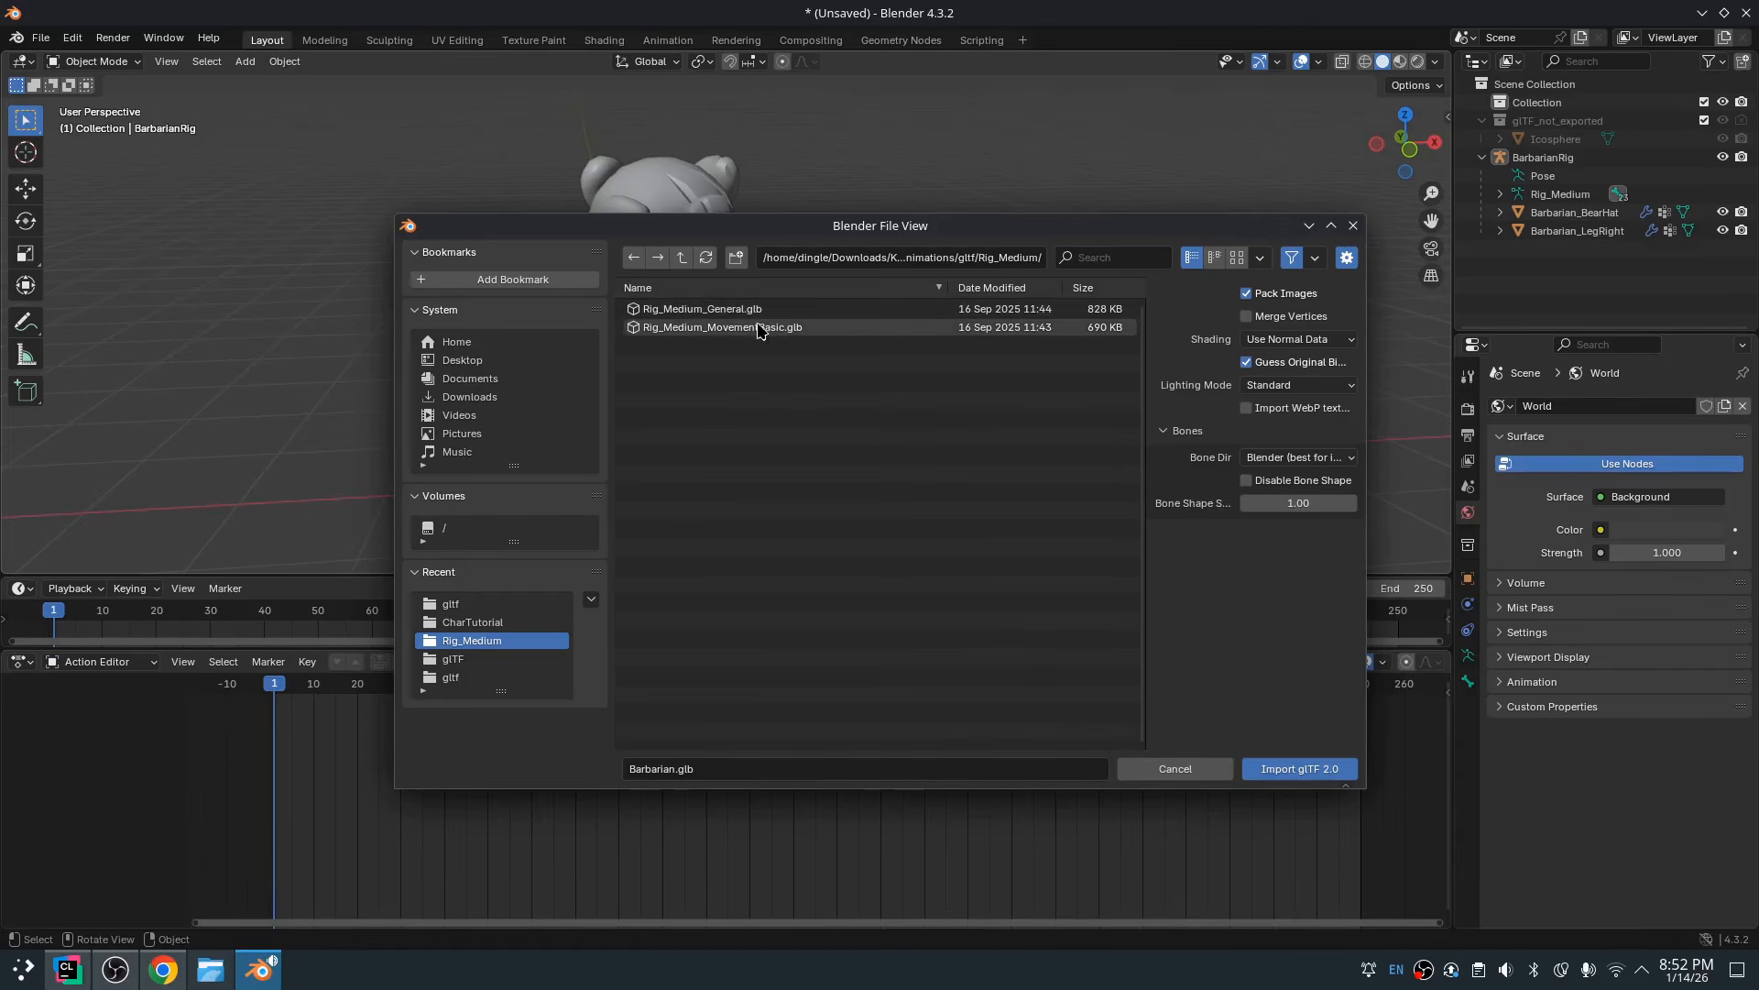
pyautogui.click(757, 310)
pyautogui.click(761, 328)
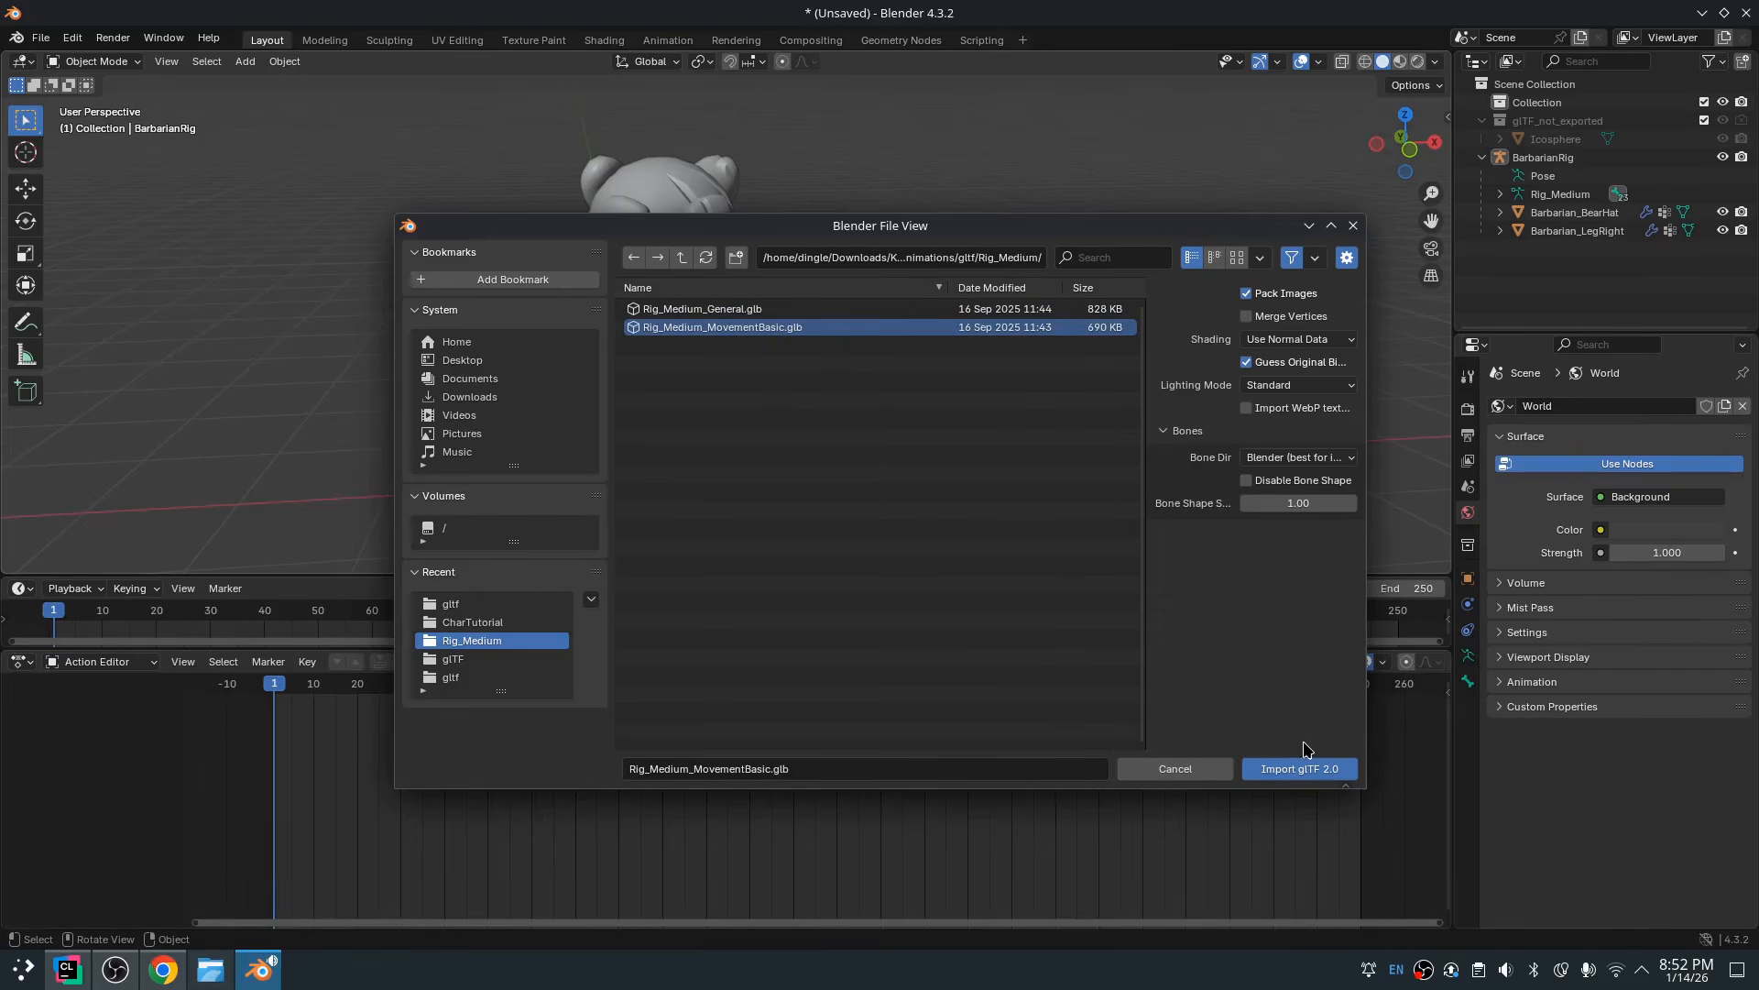
pyautogui.click(1306, 770)
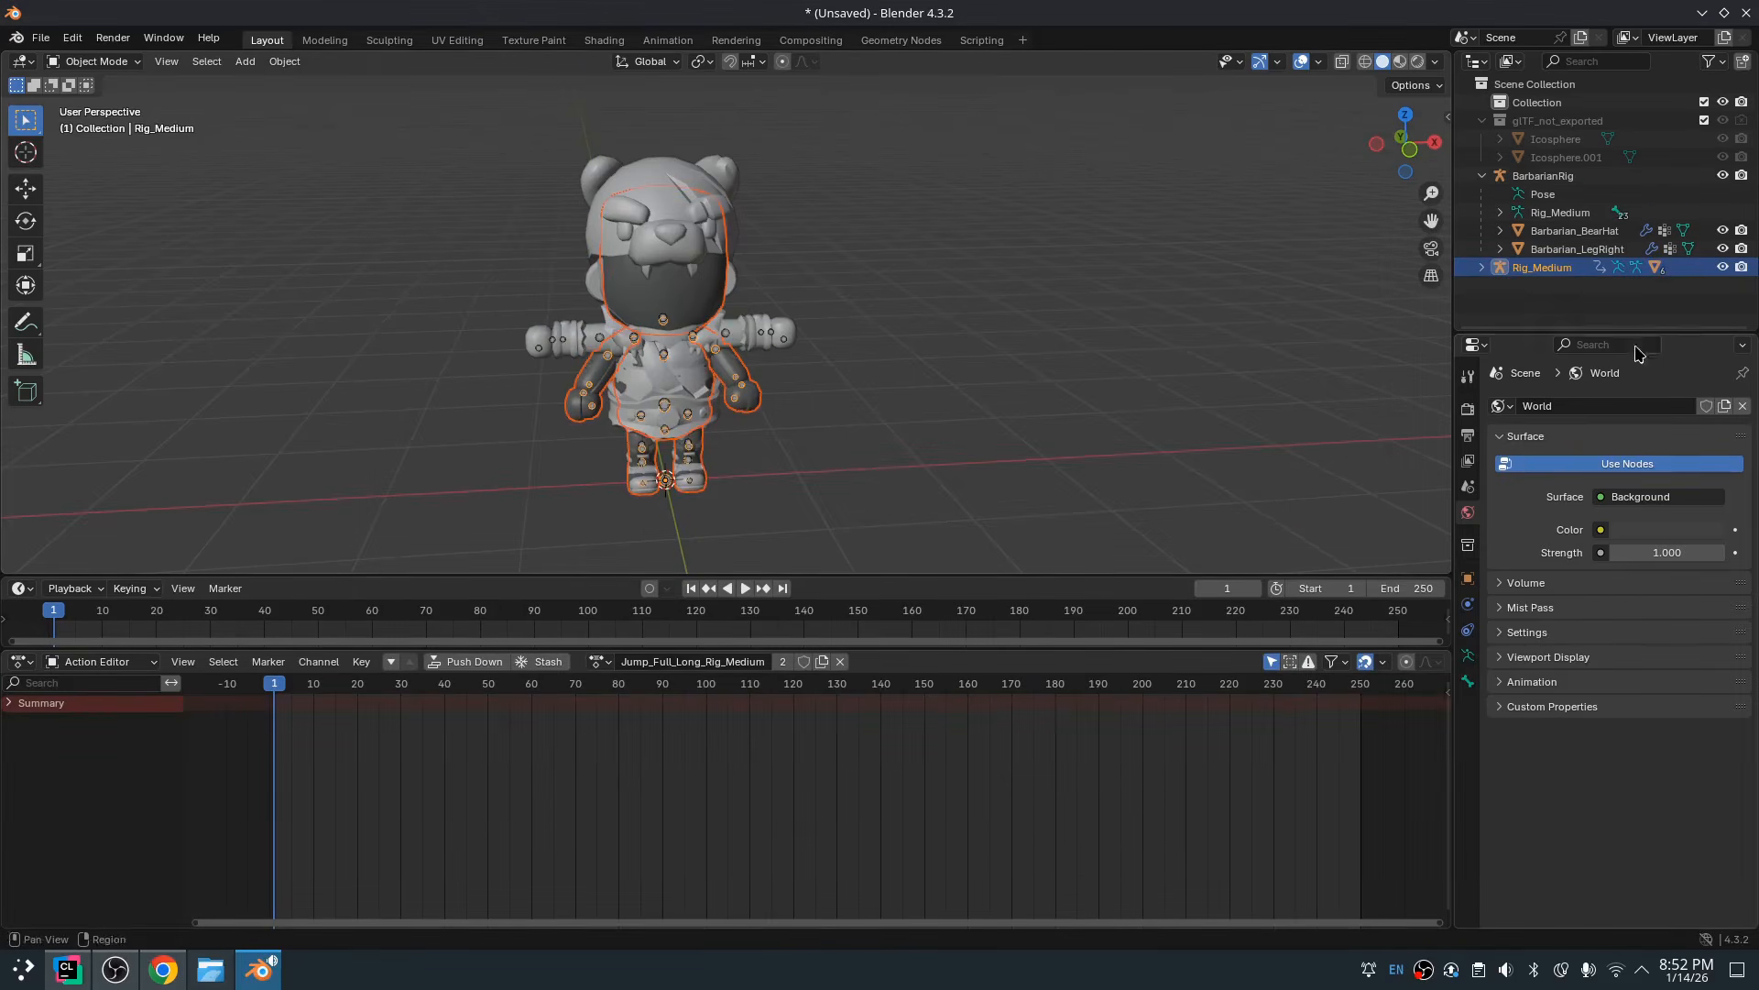
# Hide BarbarianRig with all its child meshes and collapse its hierarchy so only the imported mannequin shows
pyautogui.keyDown('shift'); pyautogui.click(1723, 175); pyautogui.keyUp('shift')
pyautogui.click(1482, 175)
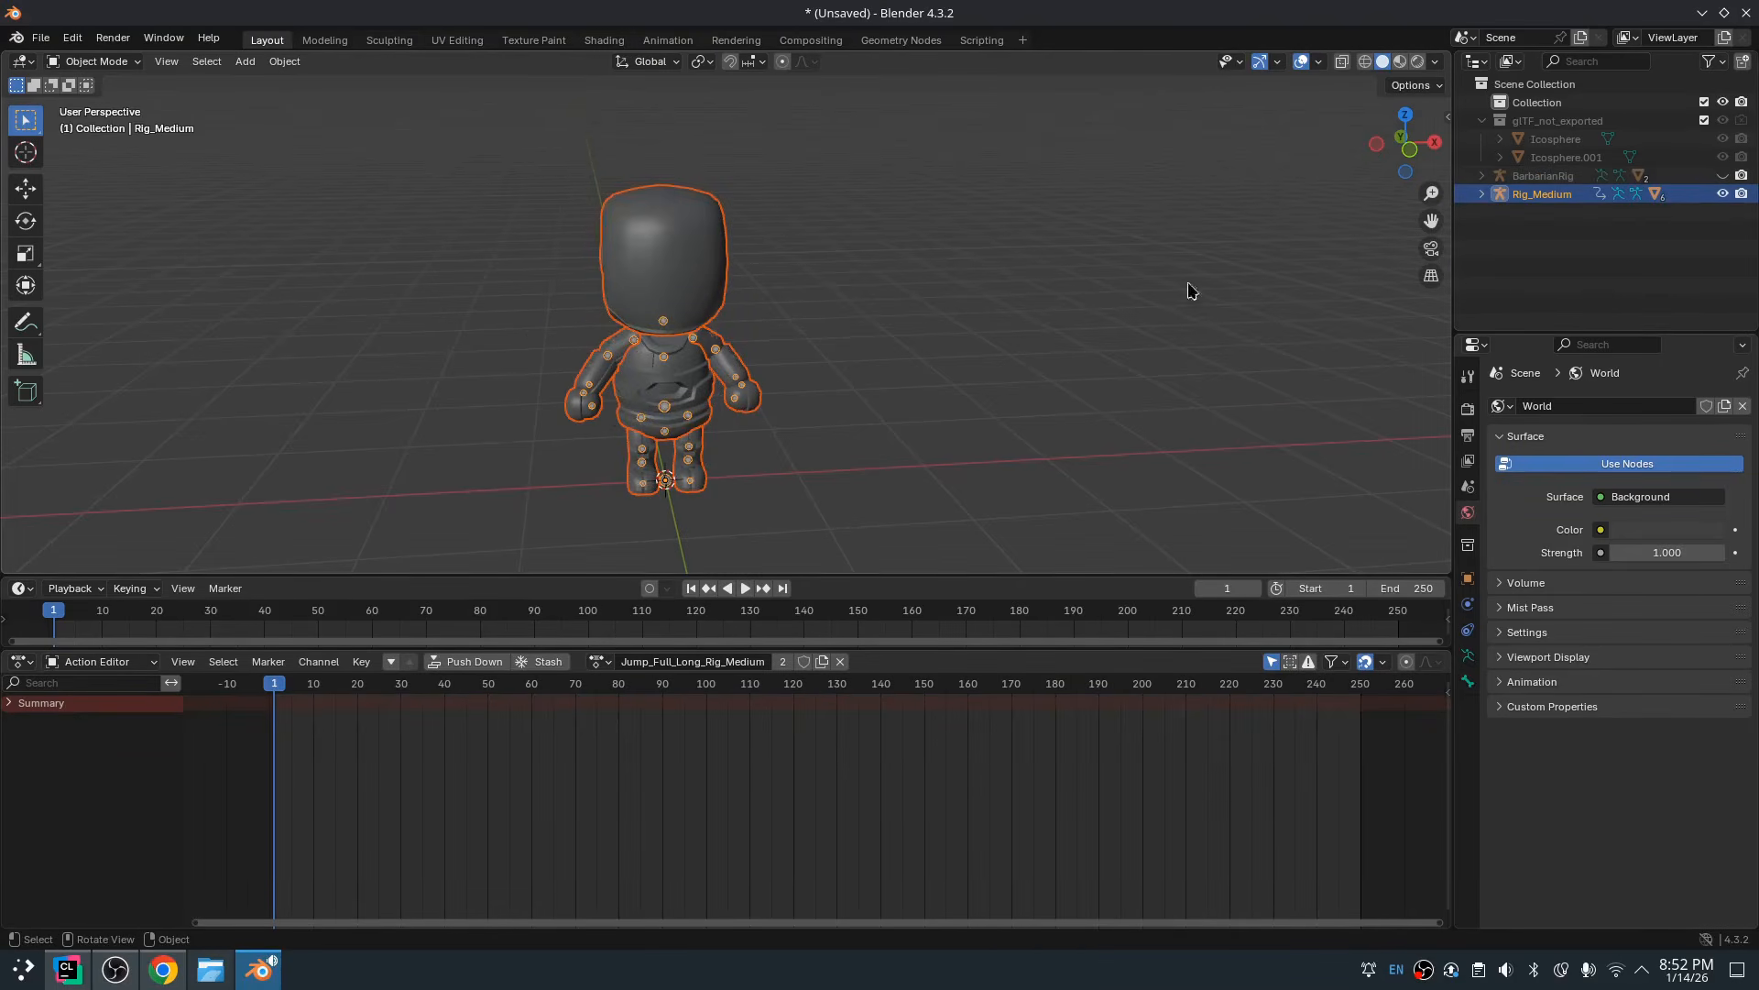
pyautogui.scroll(2, 805, 389)
pyautogui.moveTo(921, 371); pyautogui.dragTo(985, 367, button='middle')
pyautogui.scroll(1, 985, 366)
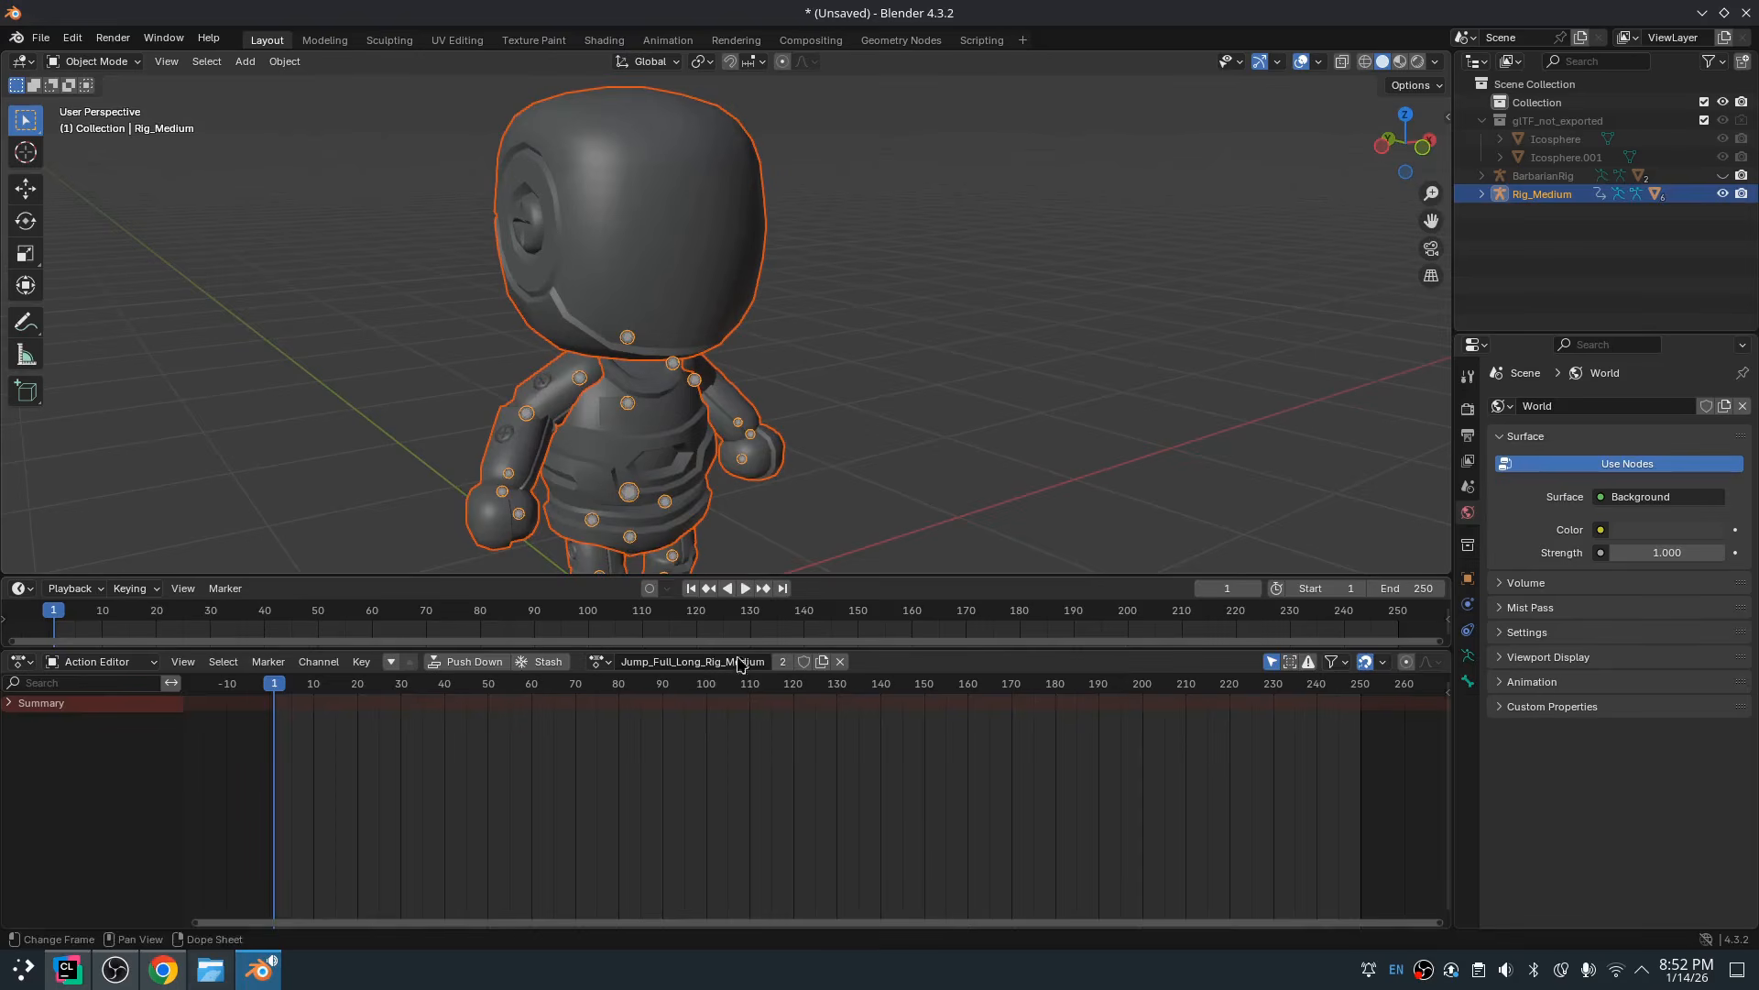
# Look through the list of movement actions imported with the mannequin rig
pyautogui.click(598, 661)
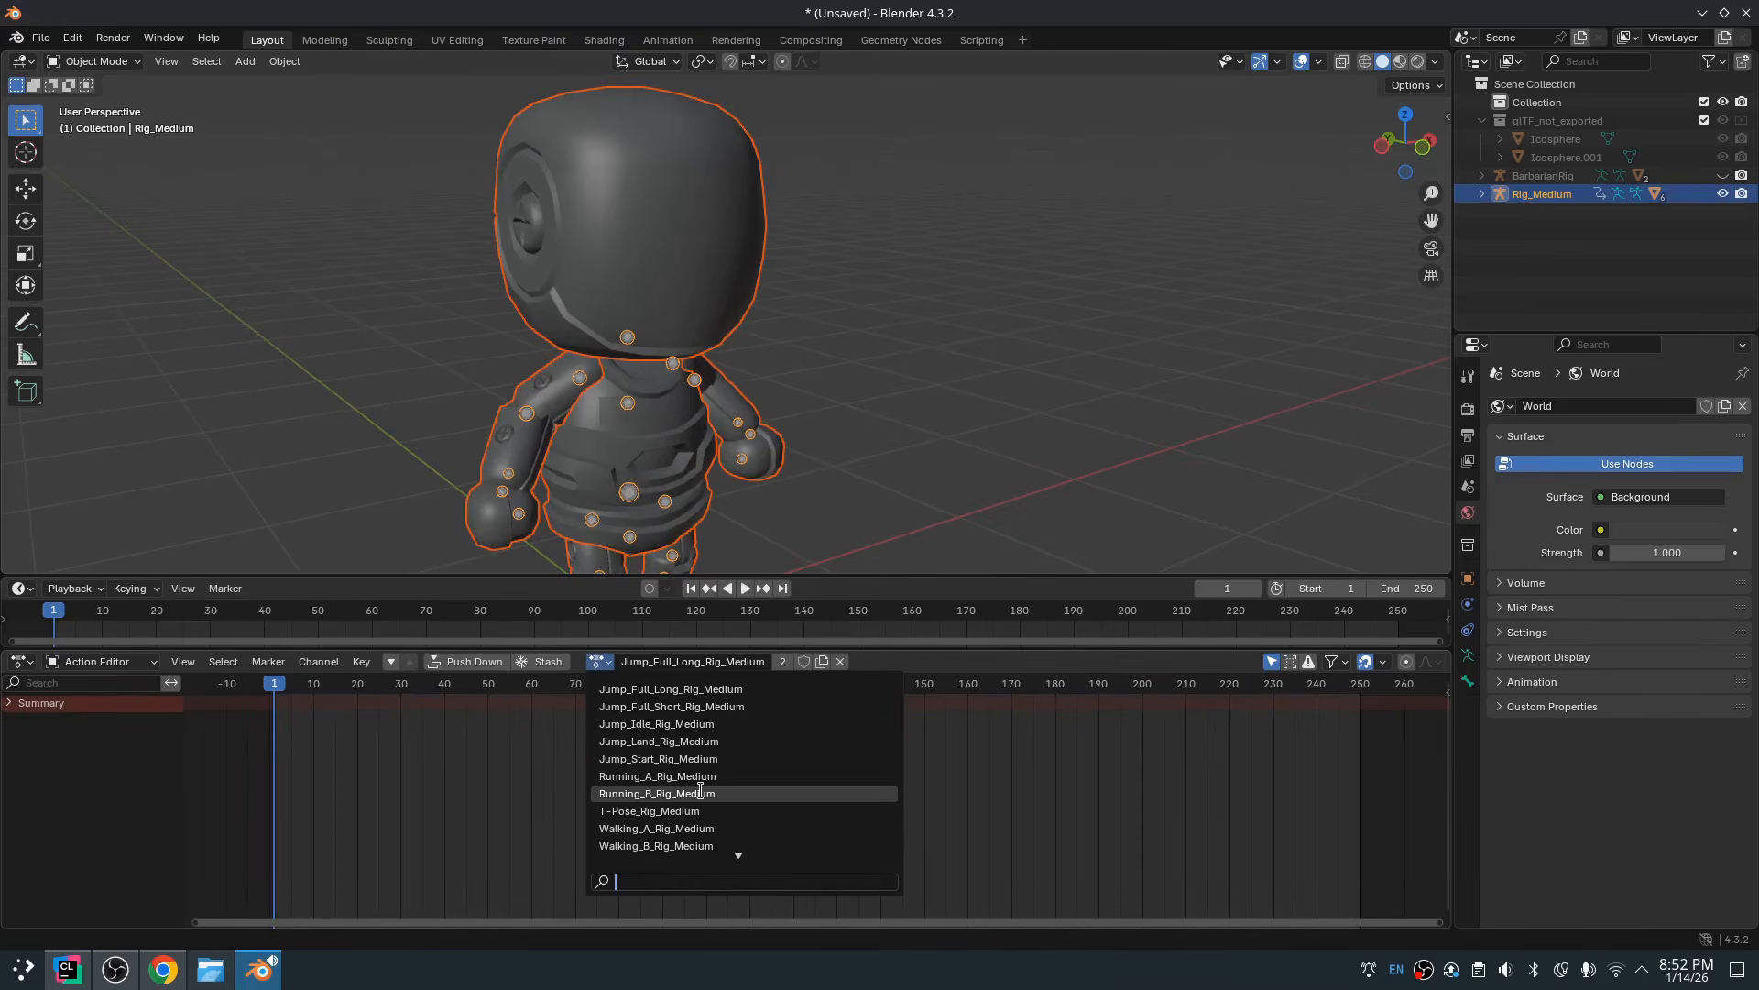
pyautogui.scroll(-4, 704, 785)
pyautogui.scroll(-5, 715, 760)
pyautogui.scroll(6, 711, 764)
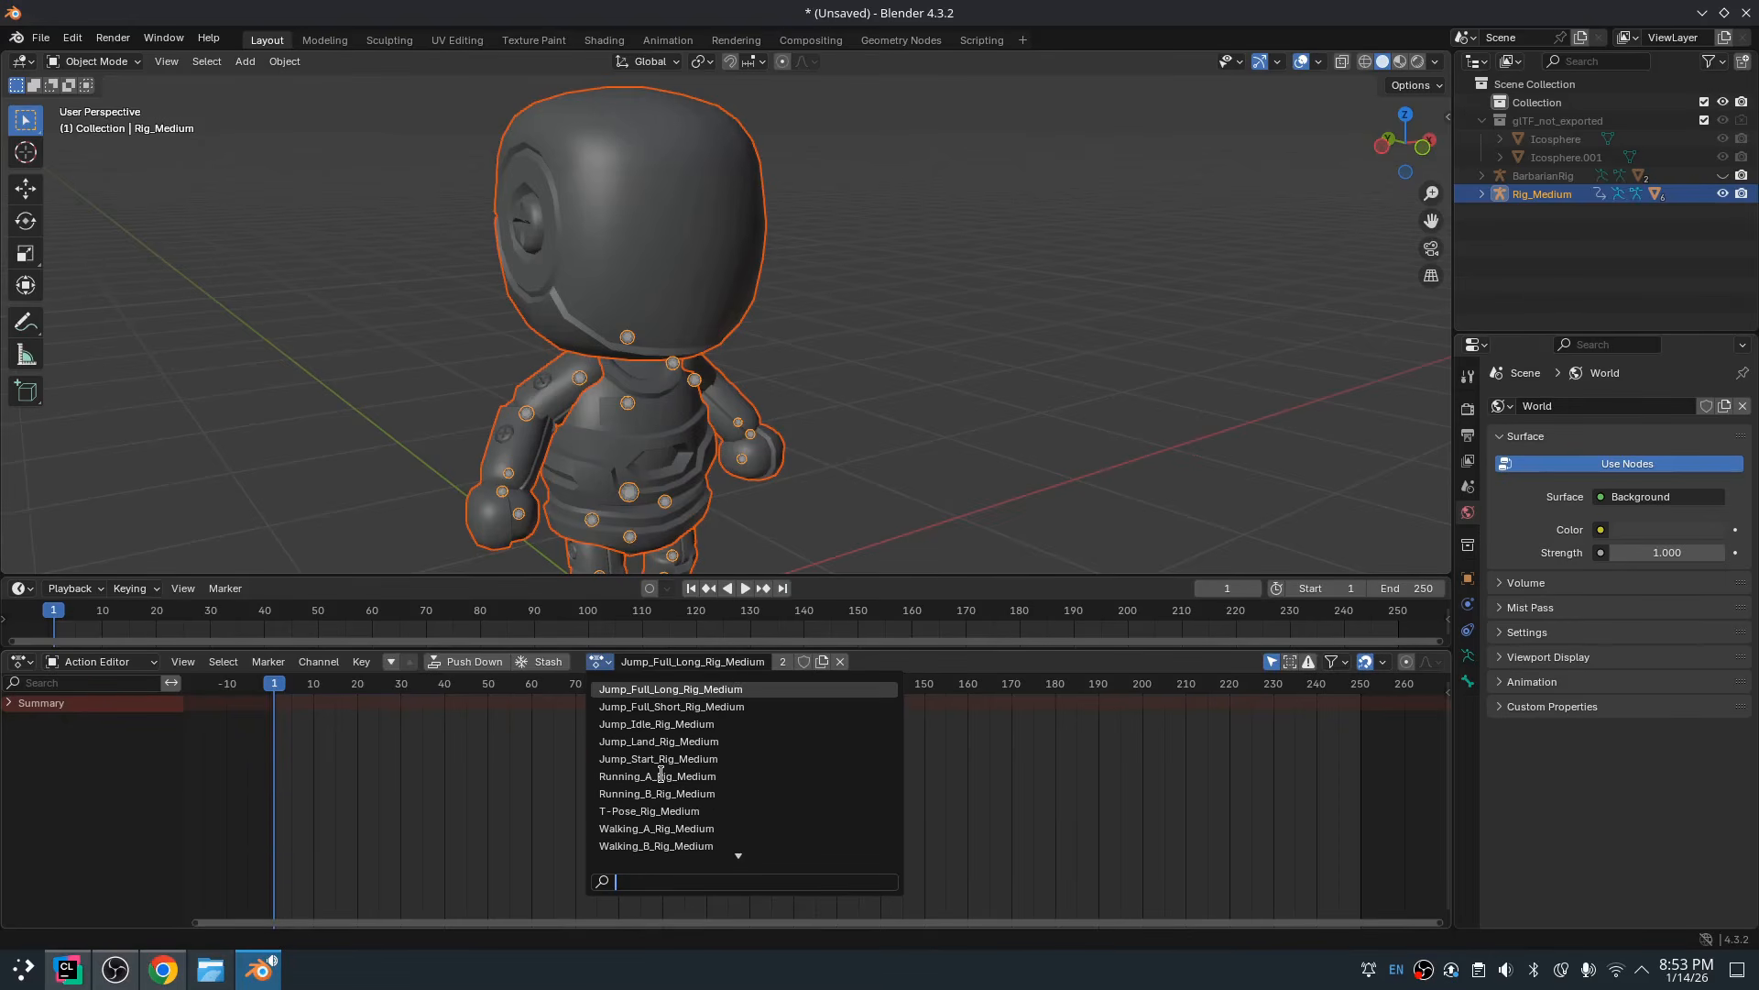
pyautogui.click(1054, 412)
# Expand the mannequin's Rig_Medium armature hierarchy and rename the armature to MovementRig
pyautogui.click(1484, 194)
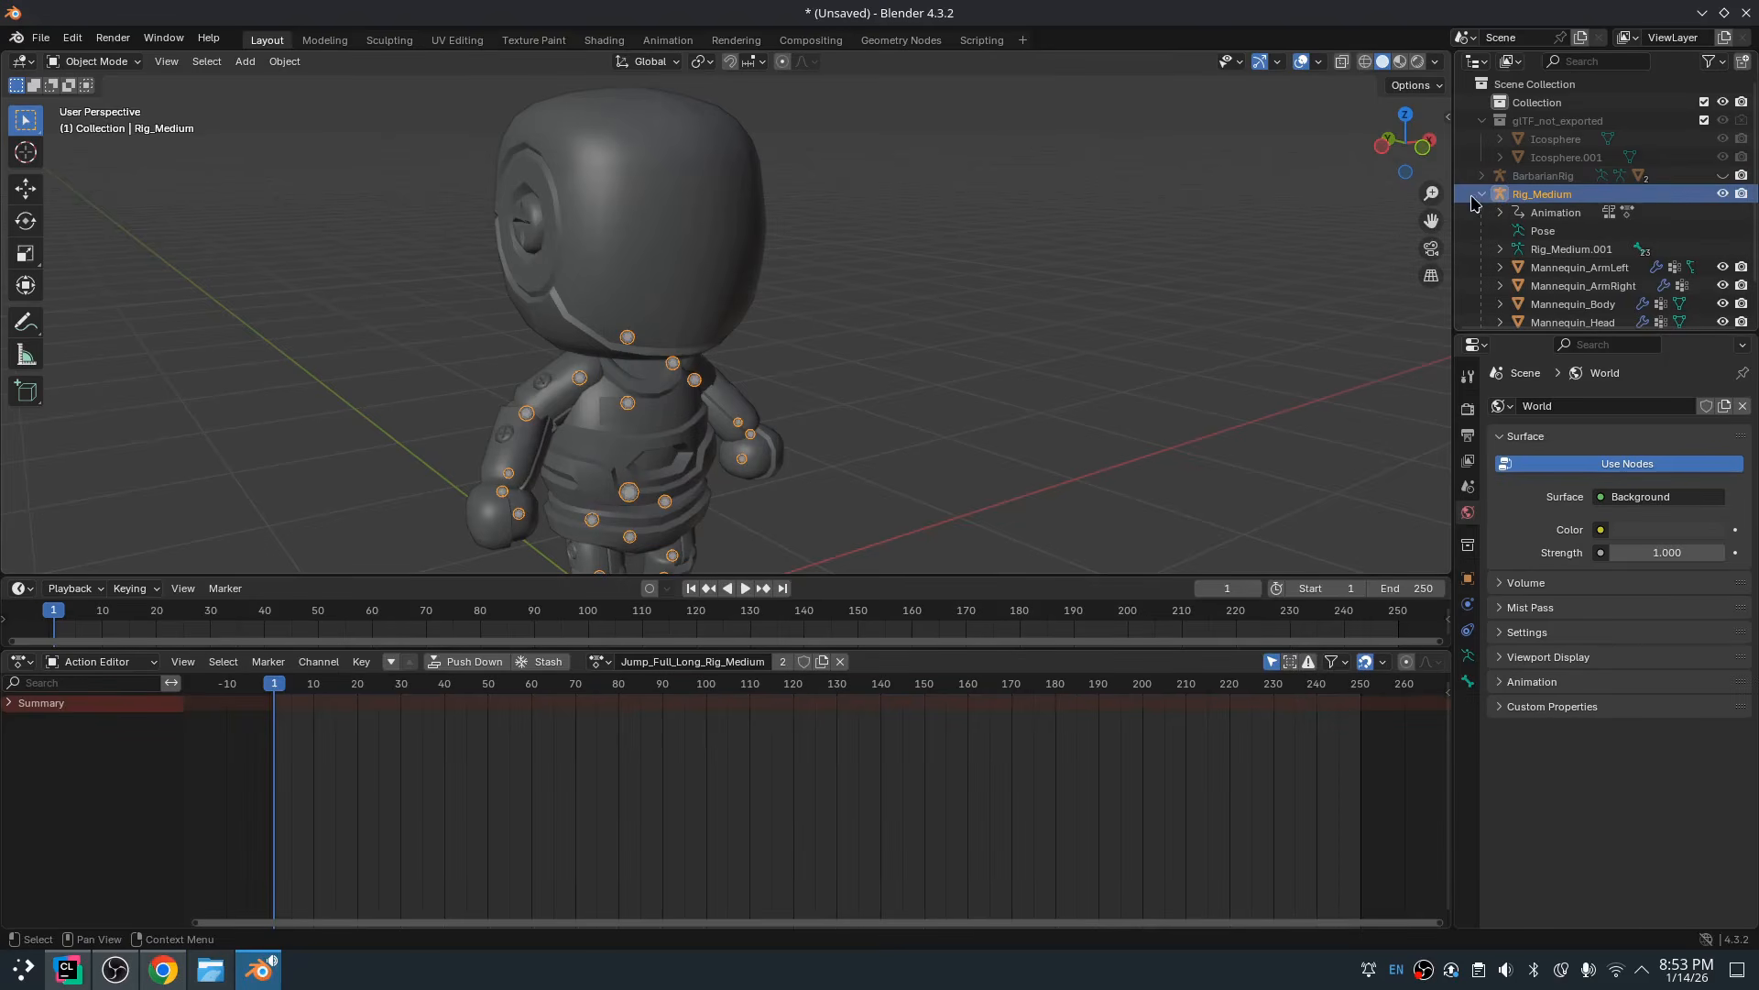
pyautogui.doubleClick(1591, 188)
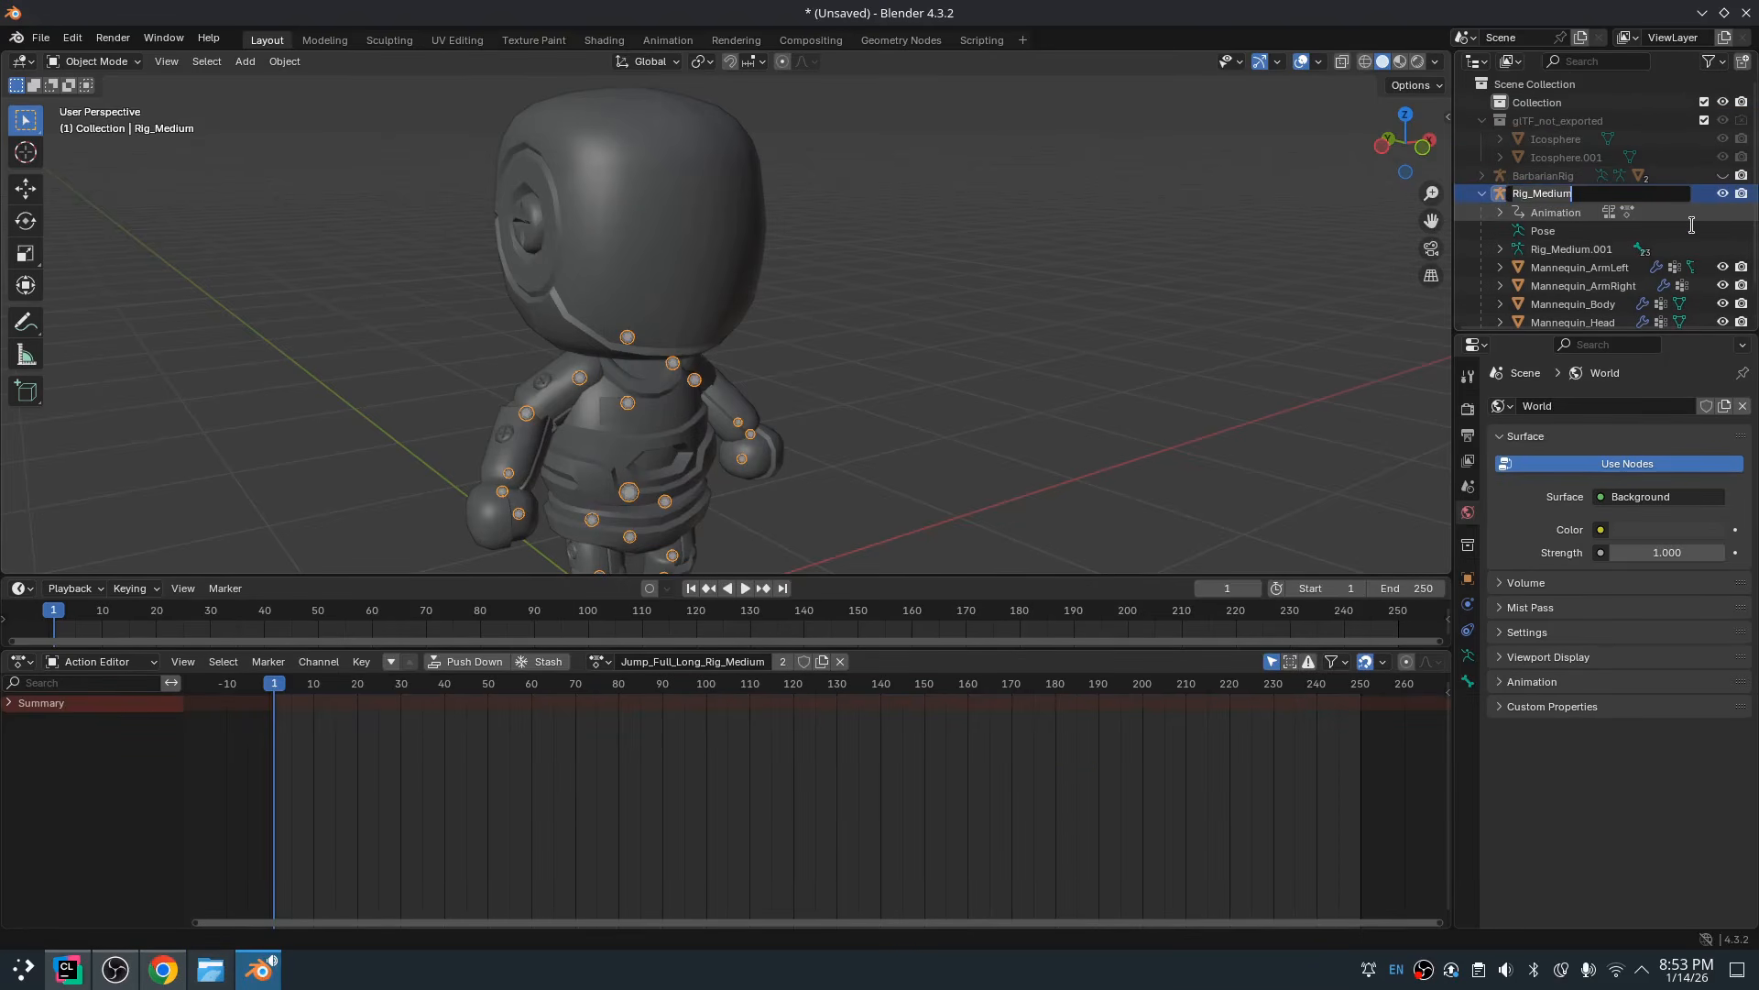
pyautogui.write('MovementRig')
pyautogui.press('Return')
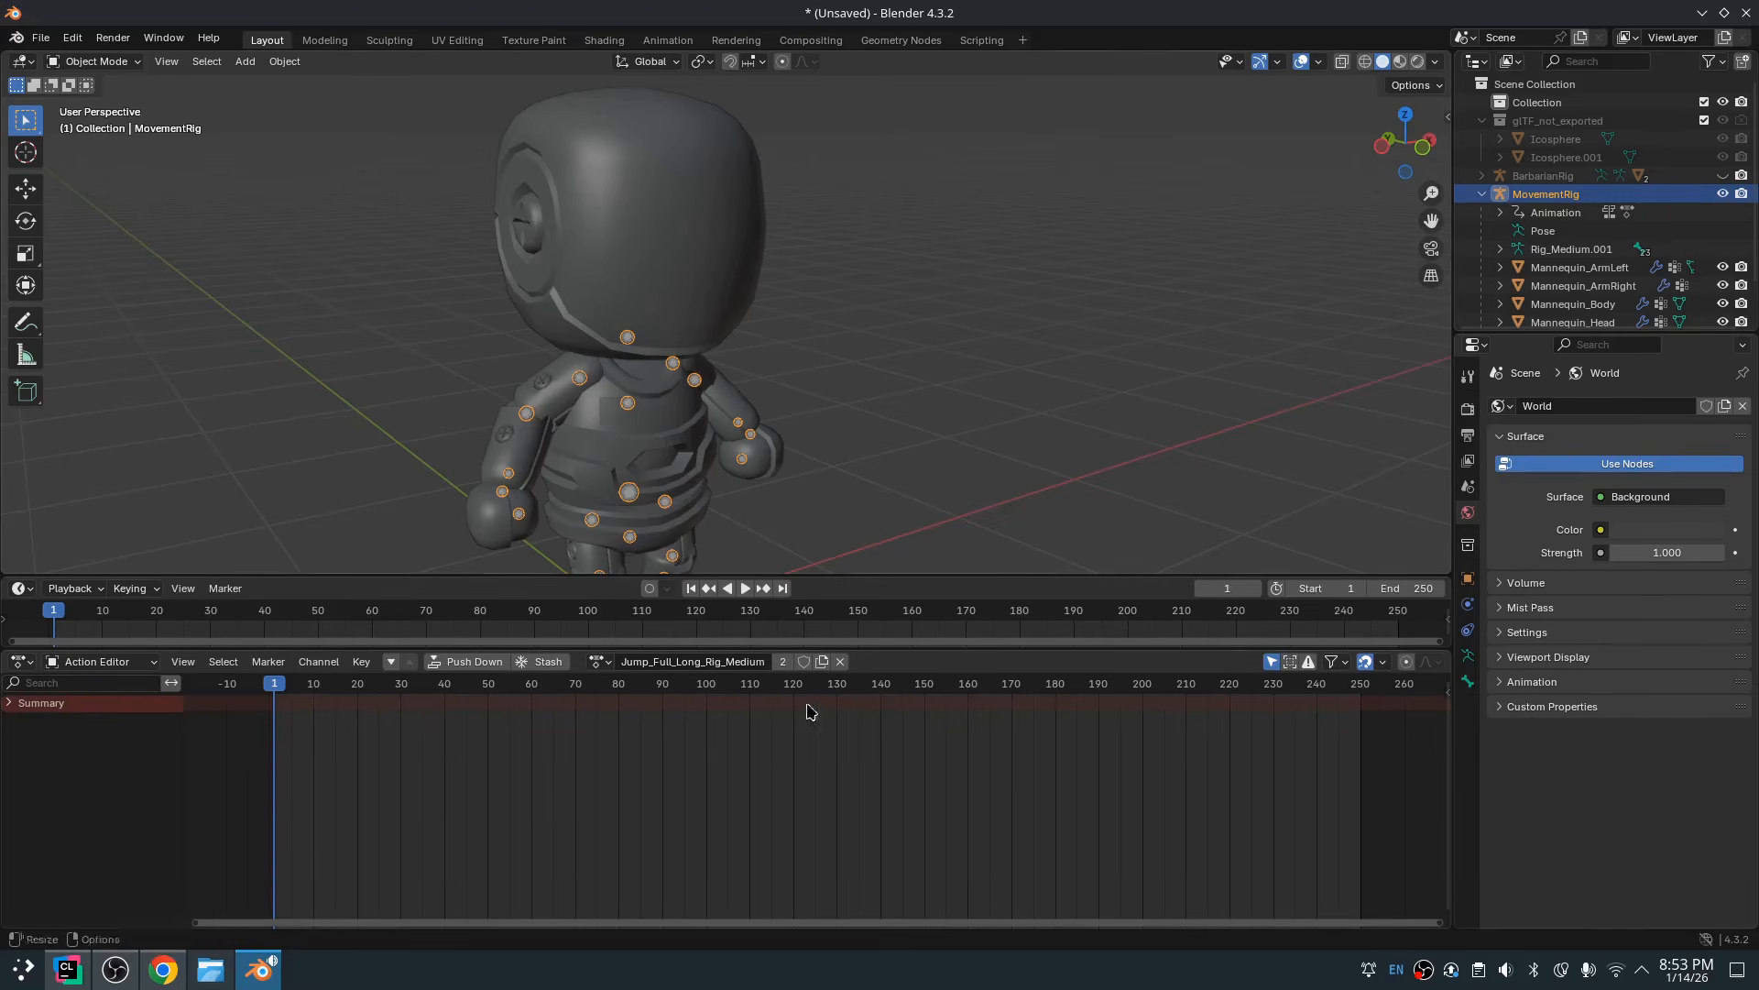
# Import Rig_Medium_General.glb as glTF 2.0 and rename its armature to GeneralRig
pyautogui.hotkey('shift', 'r')
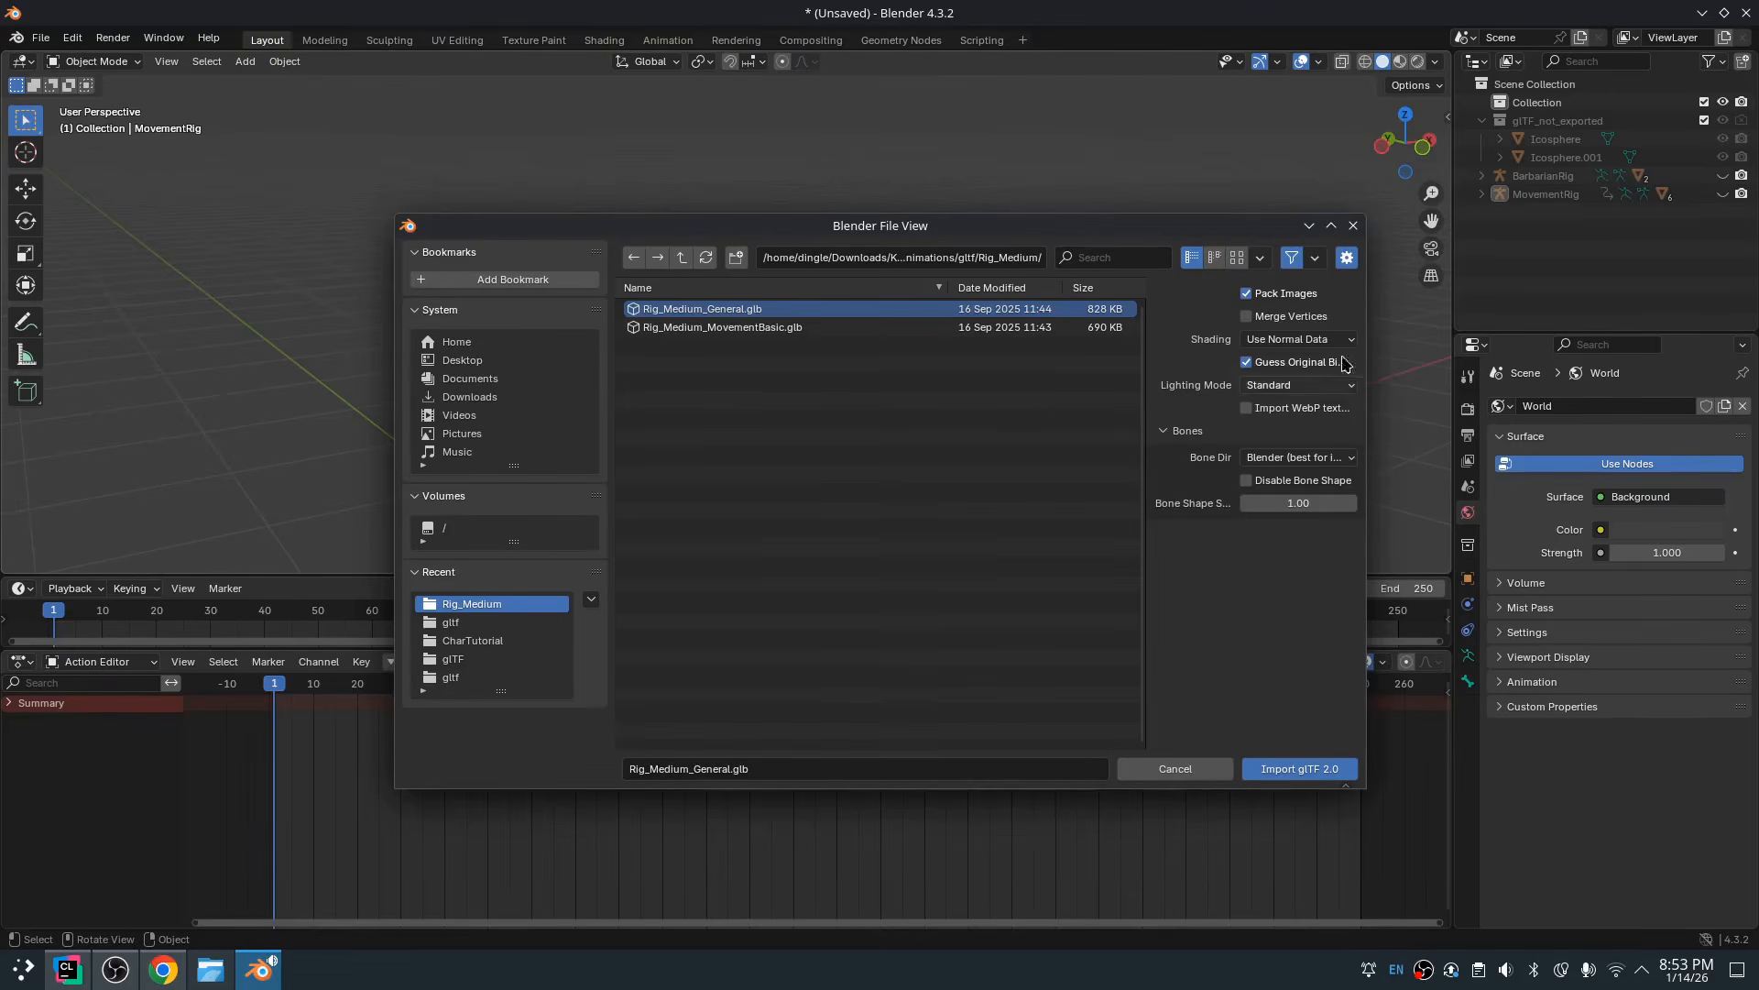
pyautogui.click(1301, 769)
pyautogui.doubleClick(1613, 230)
pyautogui.write('Ge')
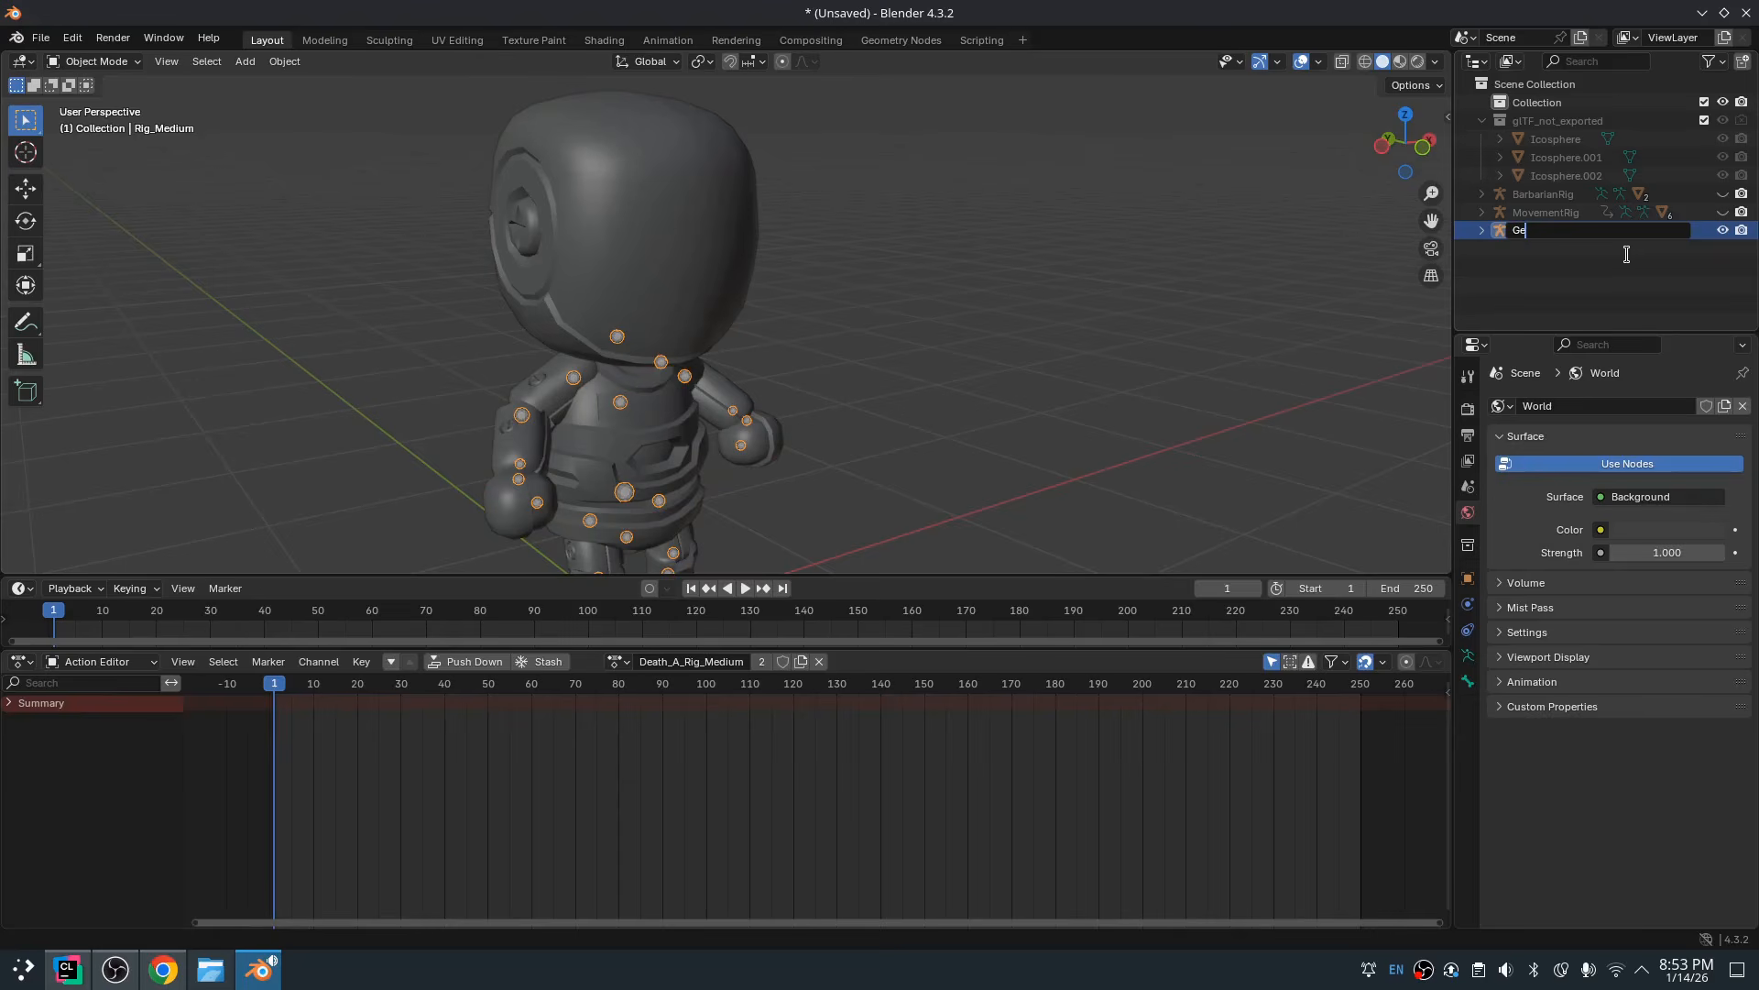
pyautogui.write('neralRig')
pyautogui.press('Return')
pyautogui.press('KP_Decimal')
# Browse the list of imported actions, assign Idle_A_Rig_Medium to GeneralRig and play it
pyautogui.click(618, 660)
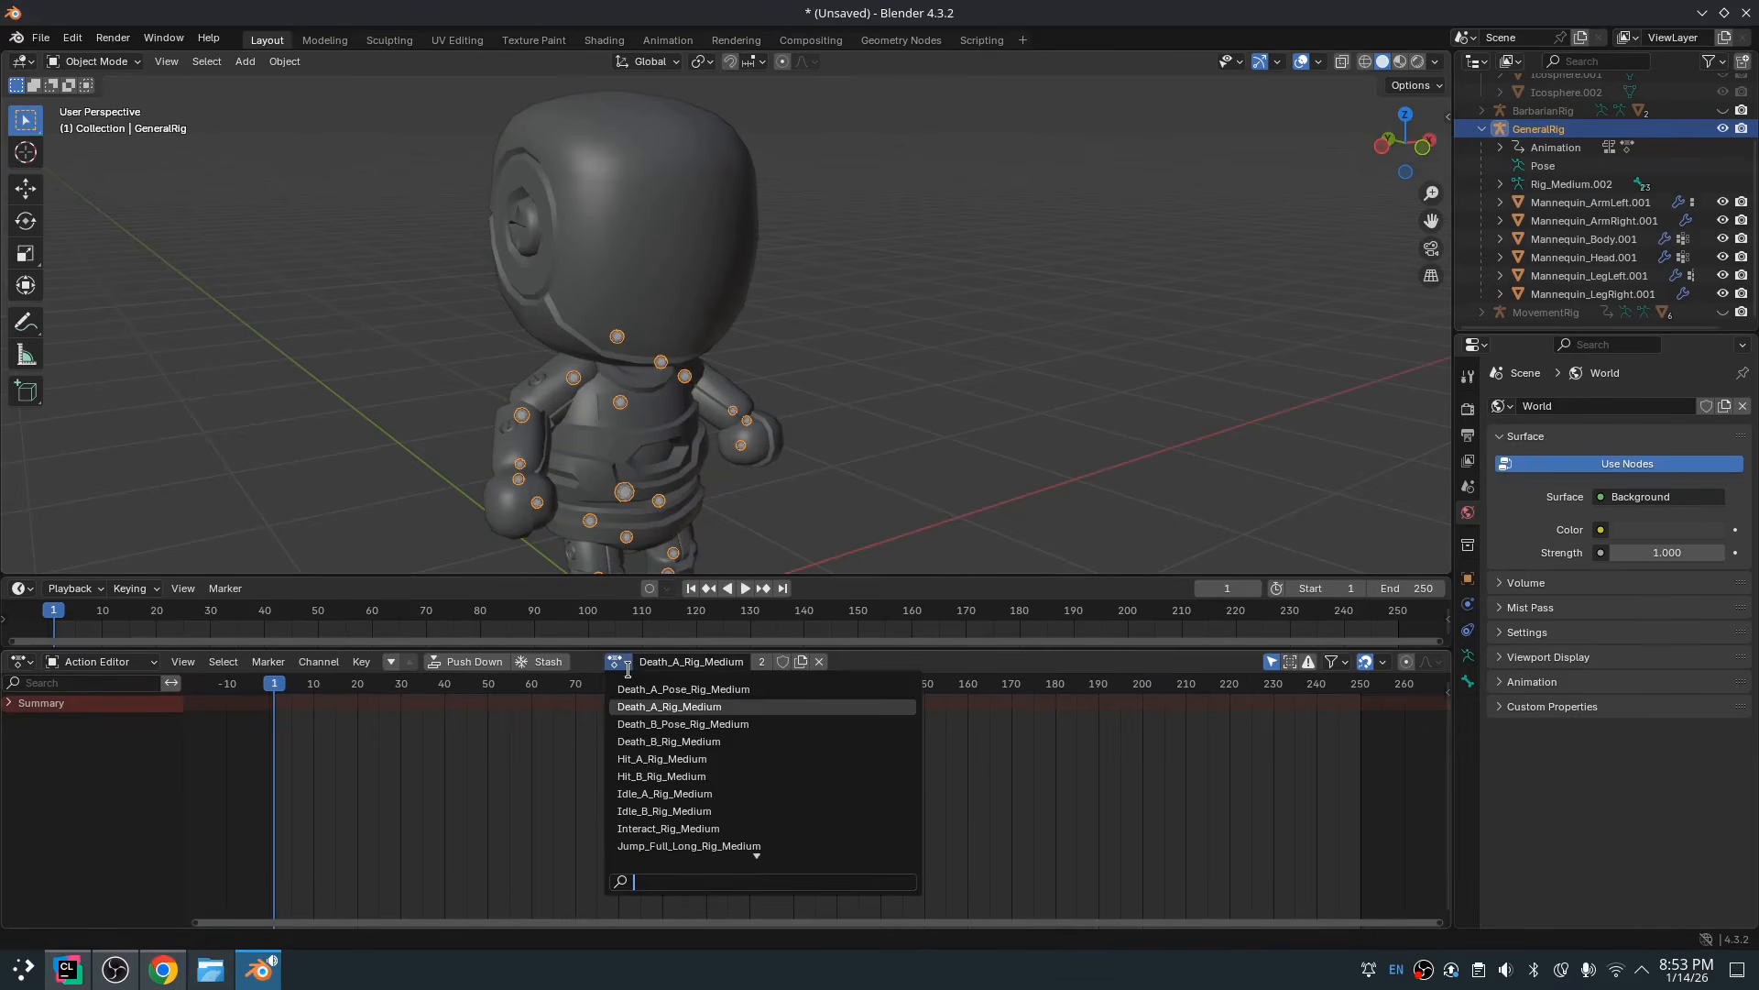
pyautogui.scroll(-15, 706, 779)
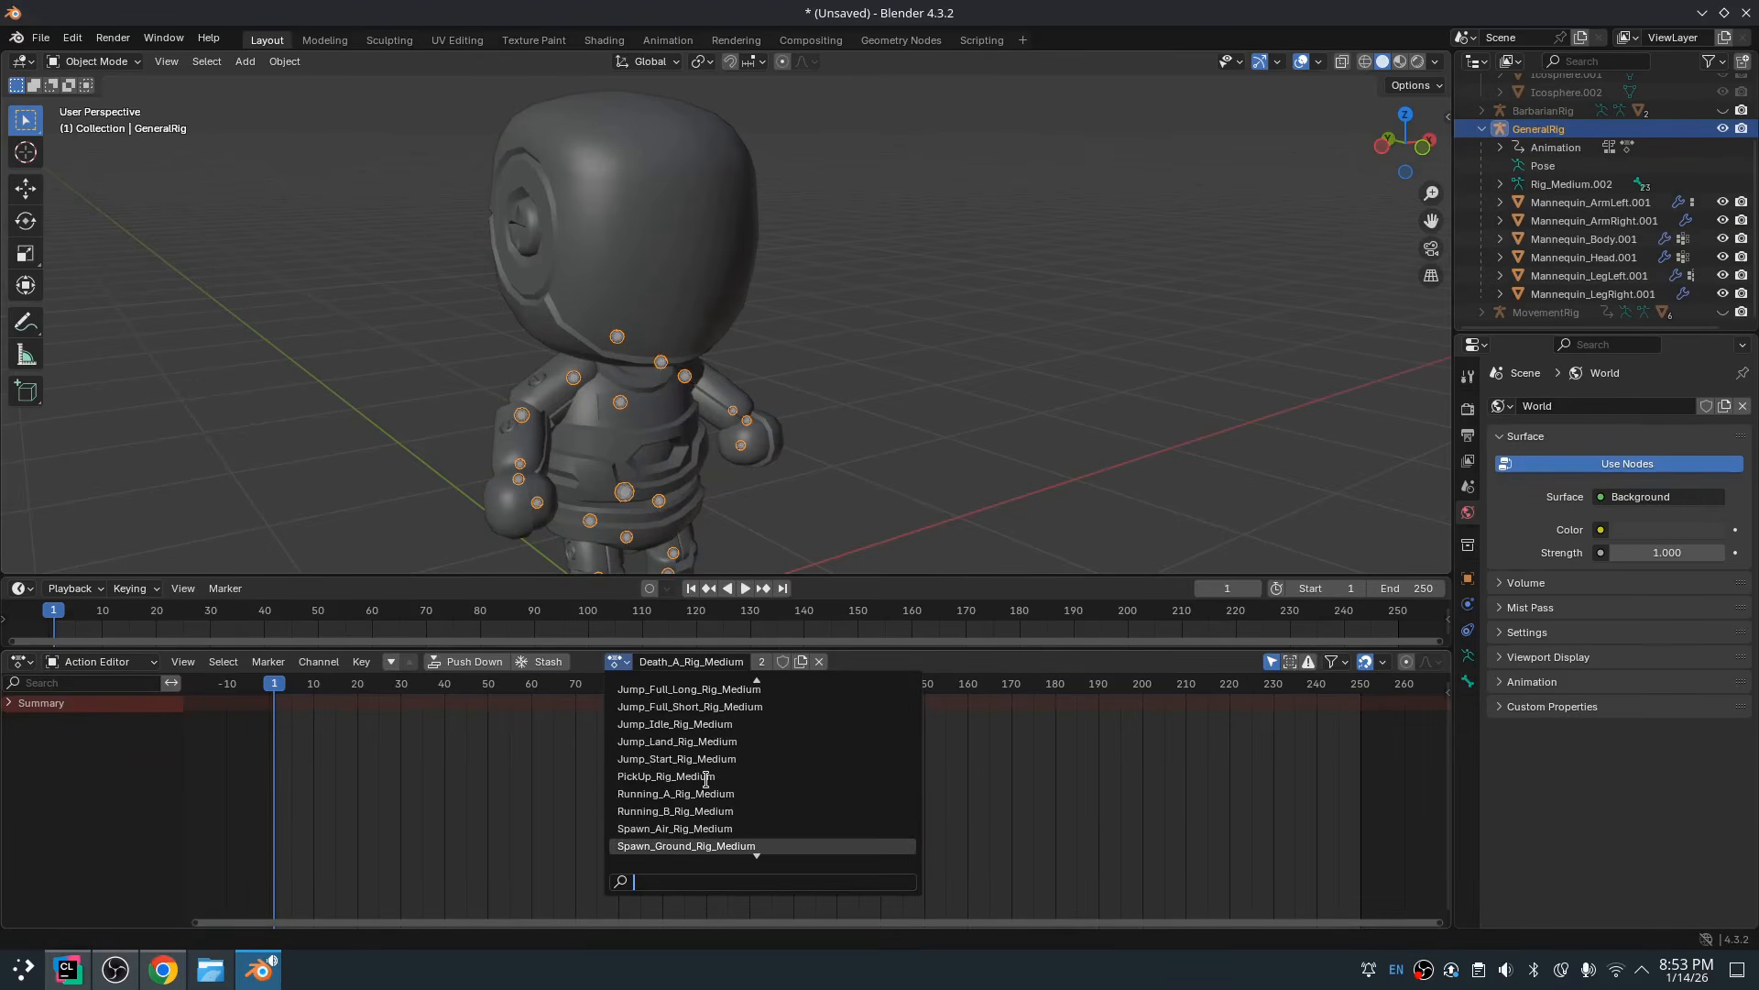
pyautogui.scroll(15, 767, 807)
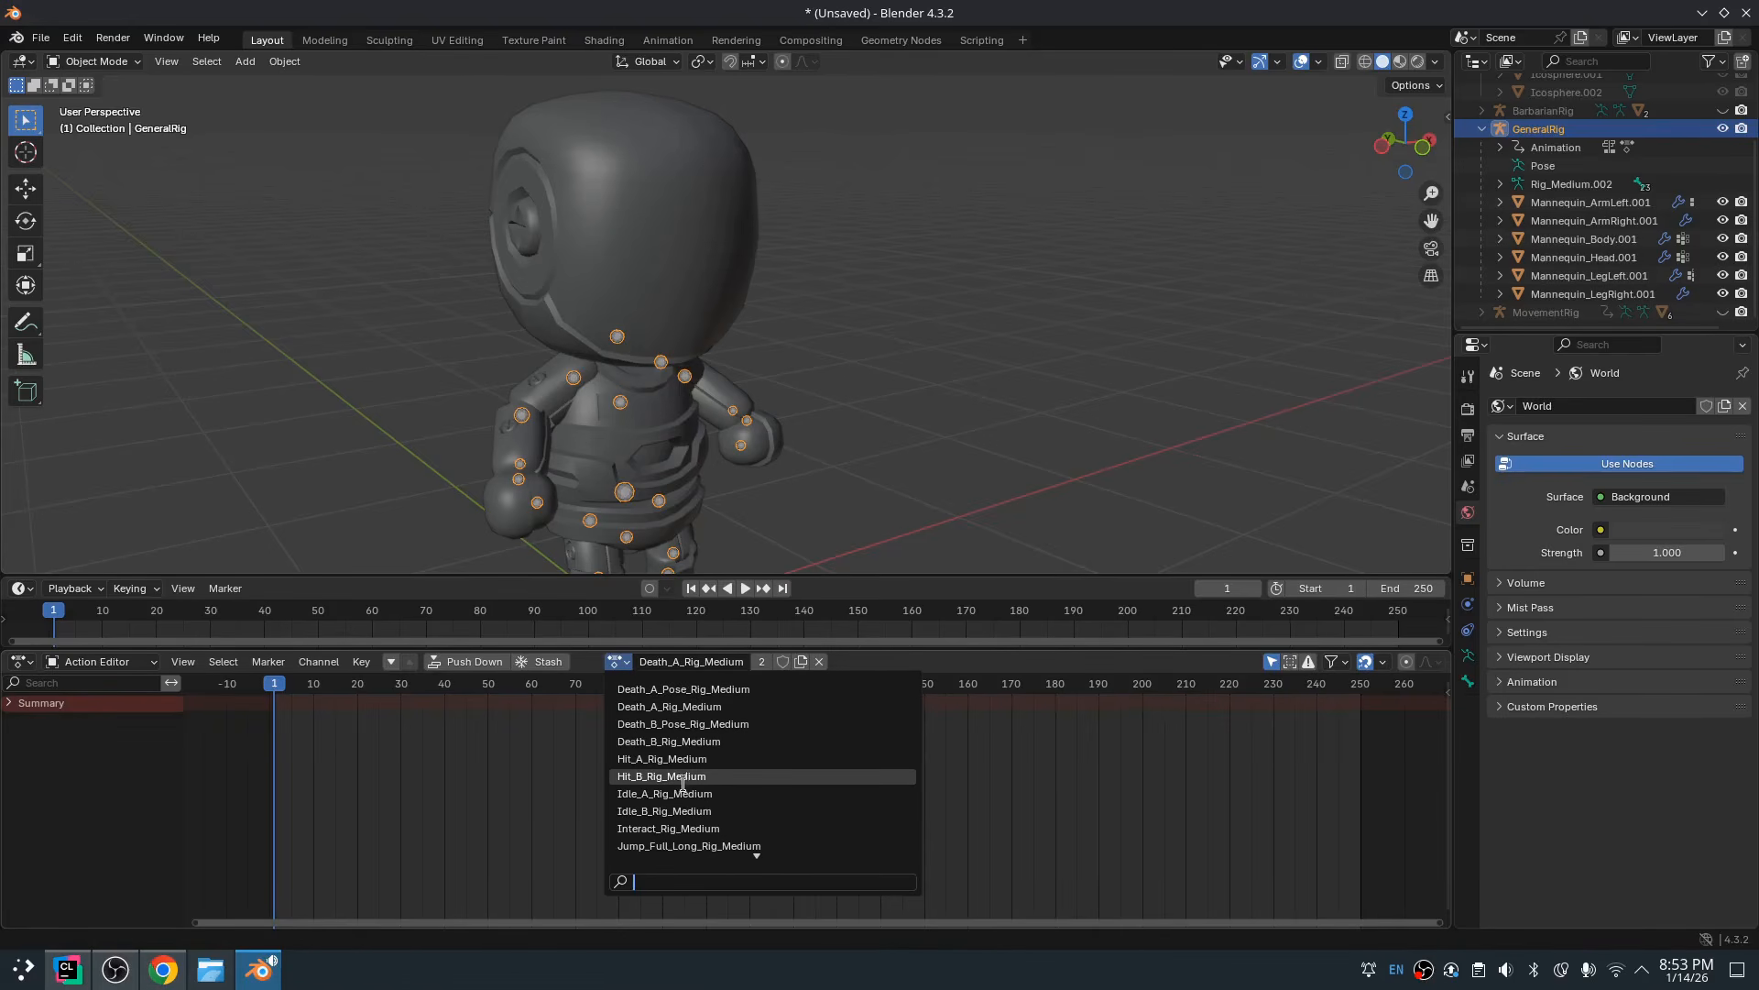
pyautogui.click(683, 794)
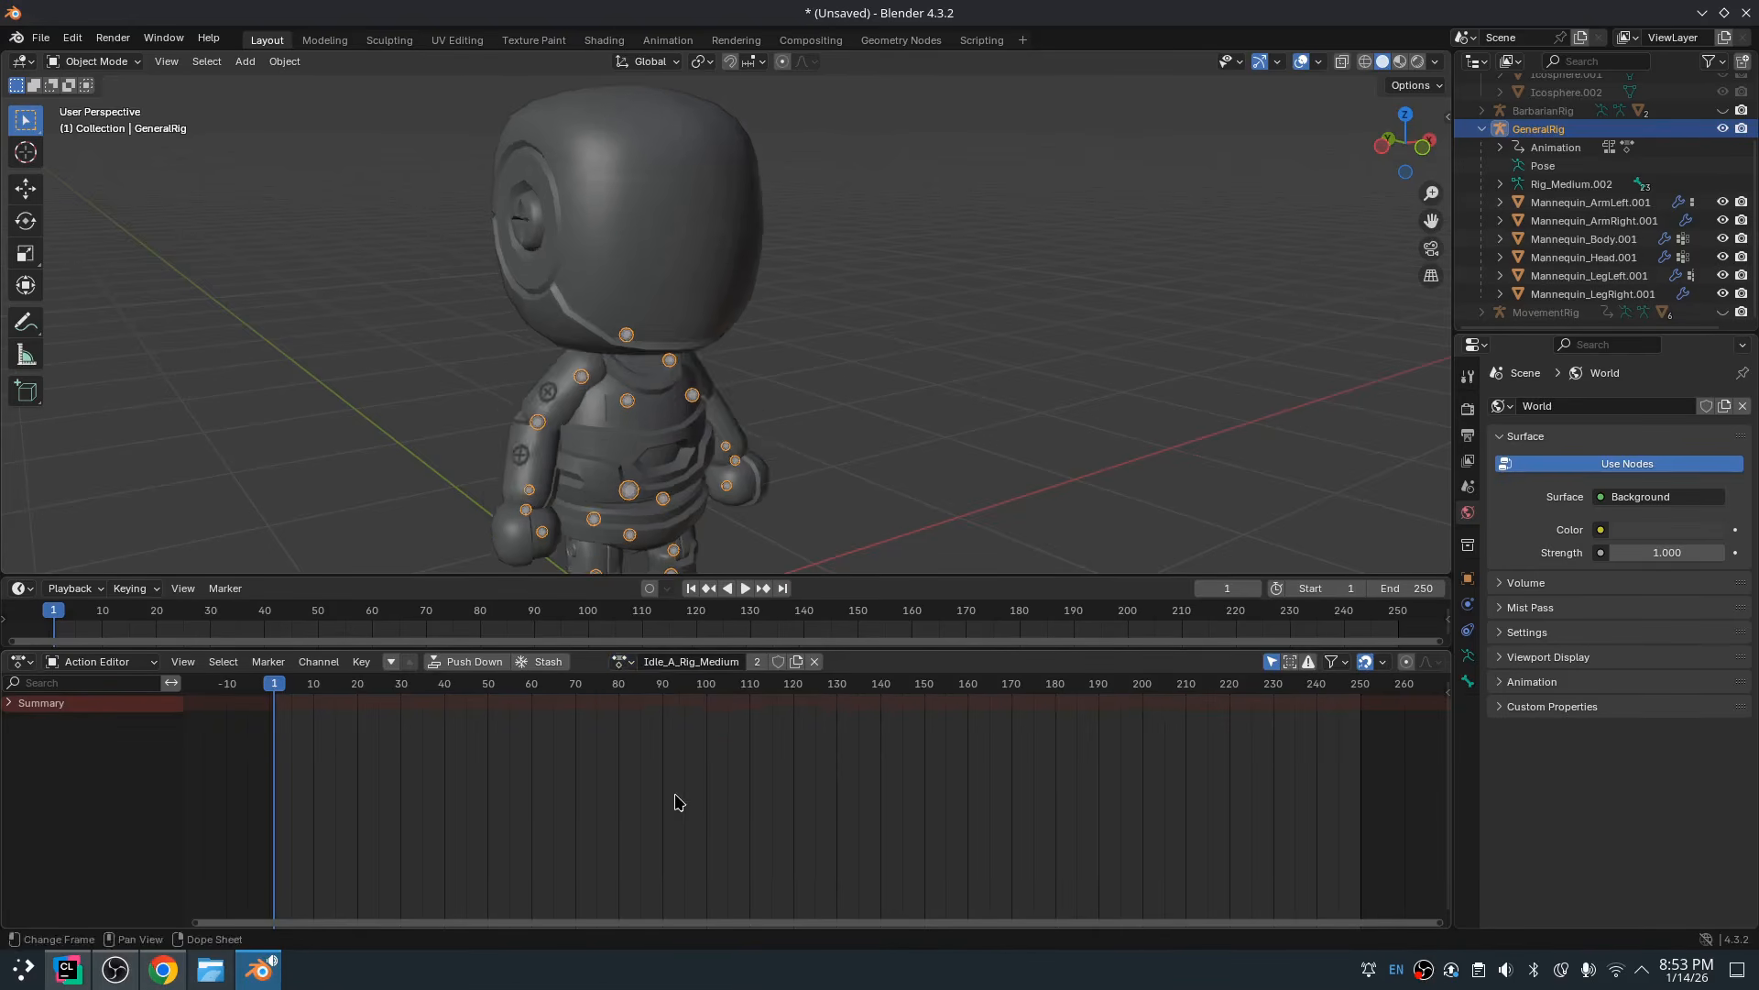
pyautogui.press('space')
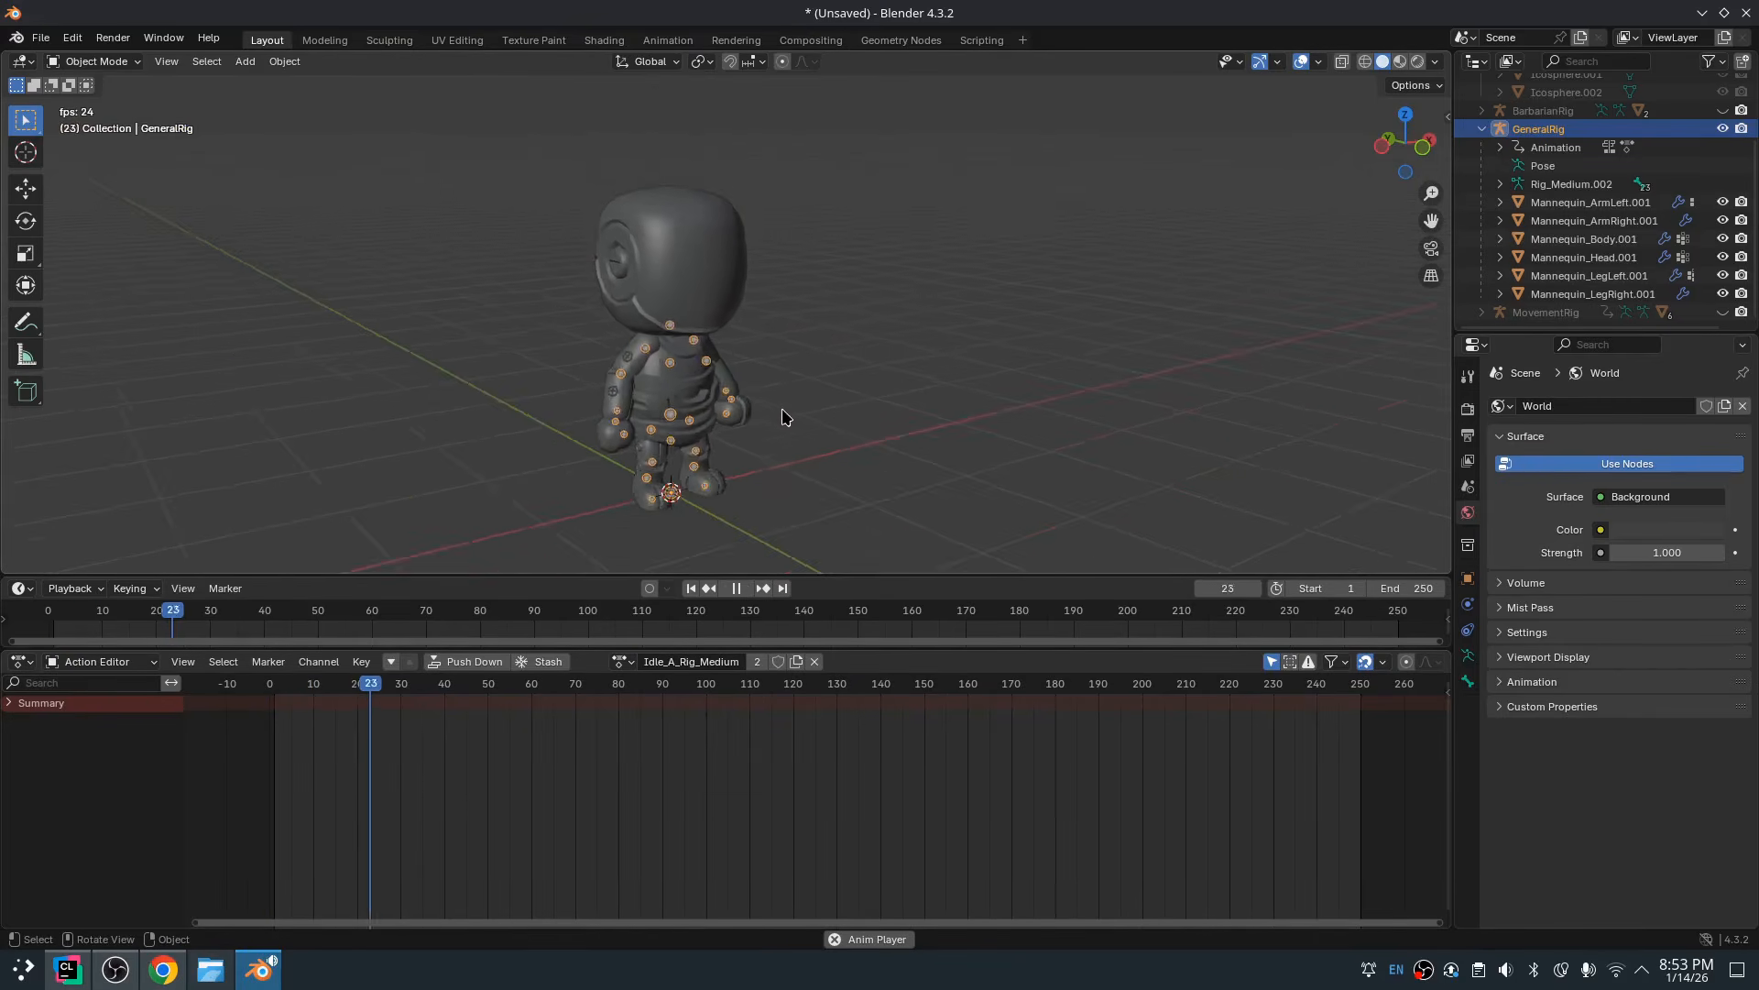
# Switch GeneralRig to the Walking_A_Rig_Medium action and move the playhead to frame 35
pyautogui.click(616, 666)
pyautogui.scroll(-8, 699, 807)
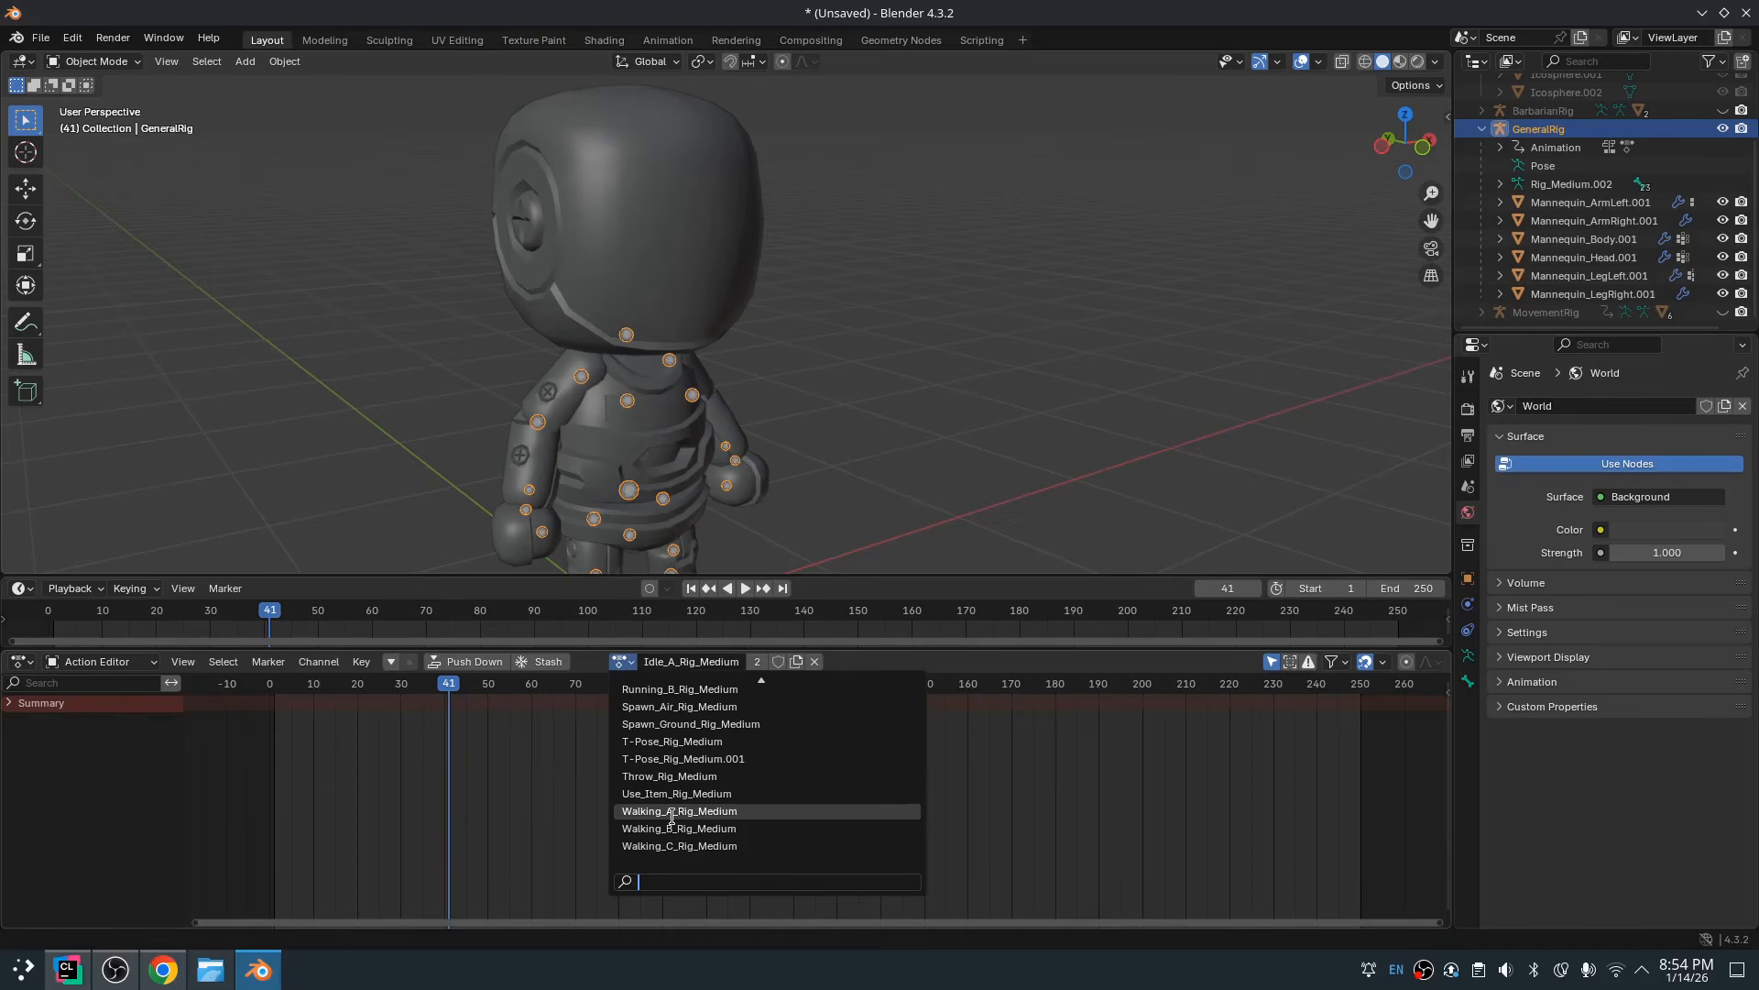
pyautogui.click(688, 845)
pyautogui.moveTo(448, 688)
pyautogui.mouseDown()
pyautogui.moveTo(538, 688)
pyautogui.moveTo(422, 689)
pyautogui.mouseUp()
# Put GeneralRig in Pose Mode, select all its bones and expand the action's Summary to show every bone's keyframes
pyautogui.hotkey('ctrl', 'Tab')
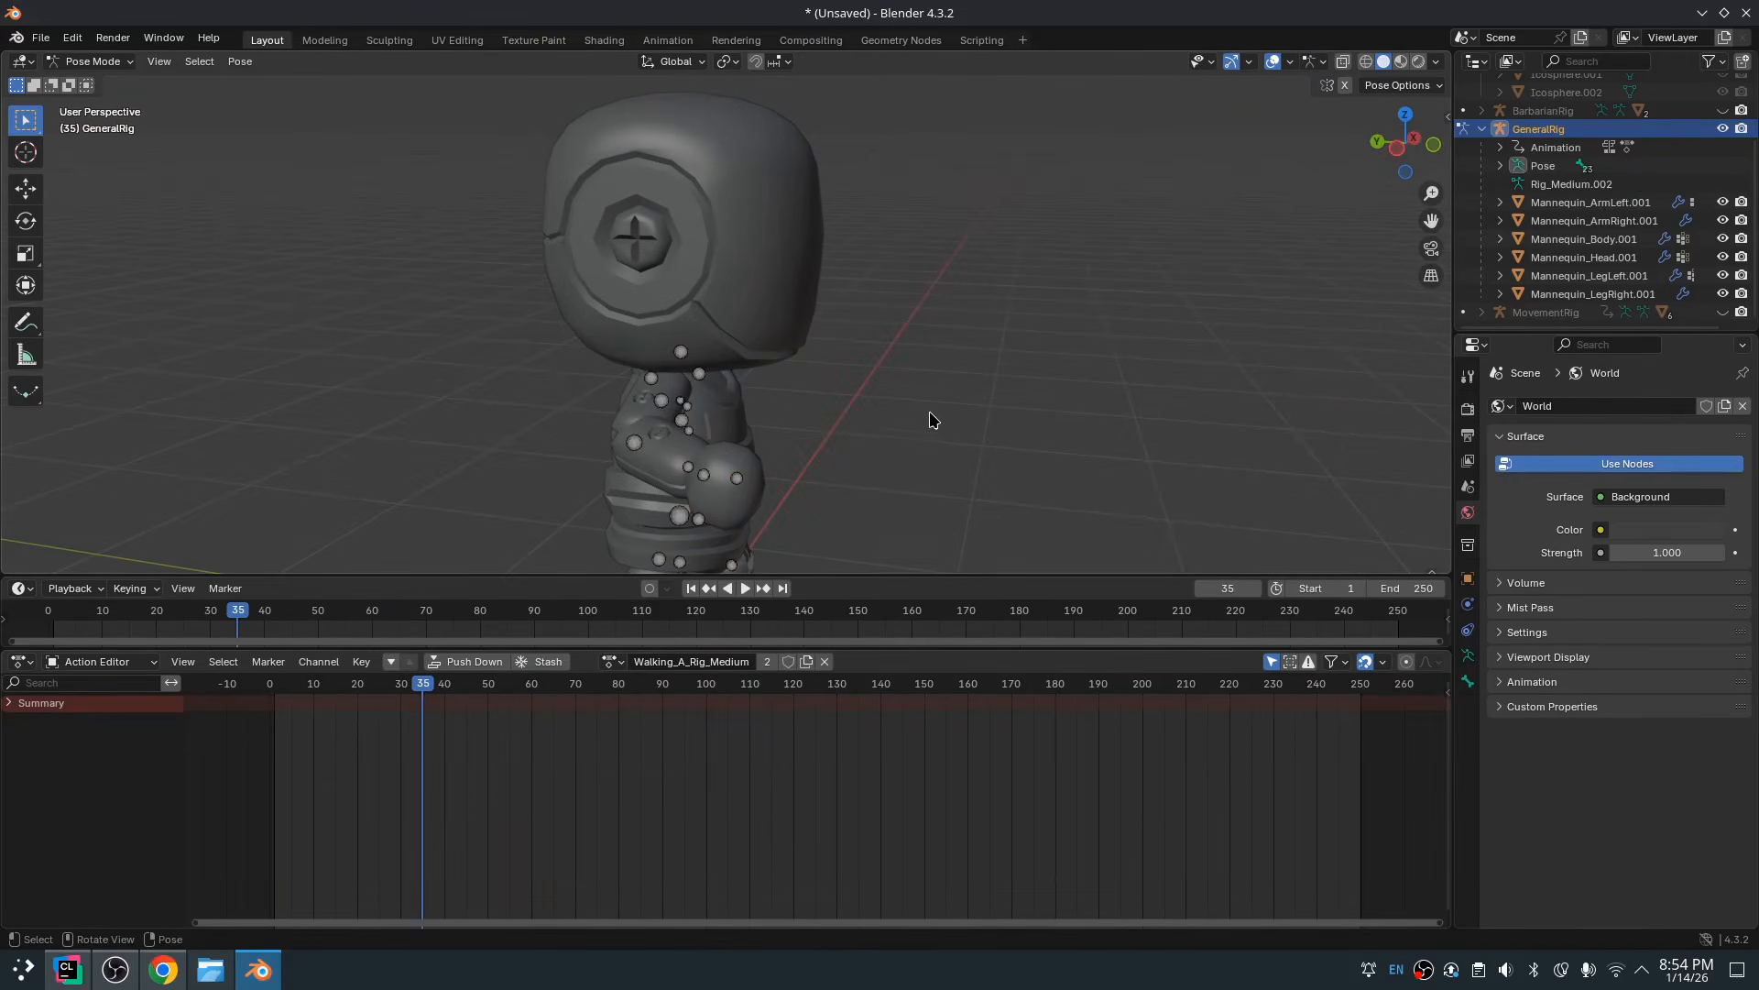
pyautogui.press('a')
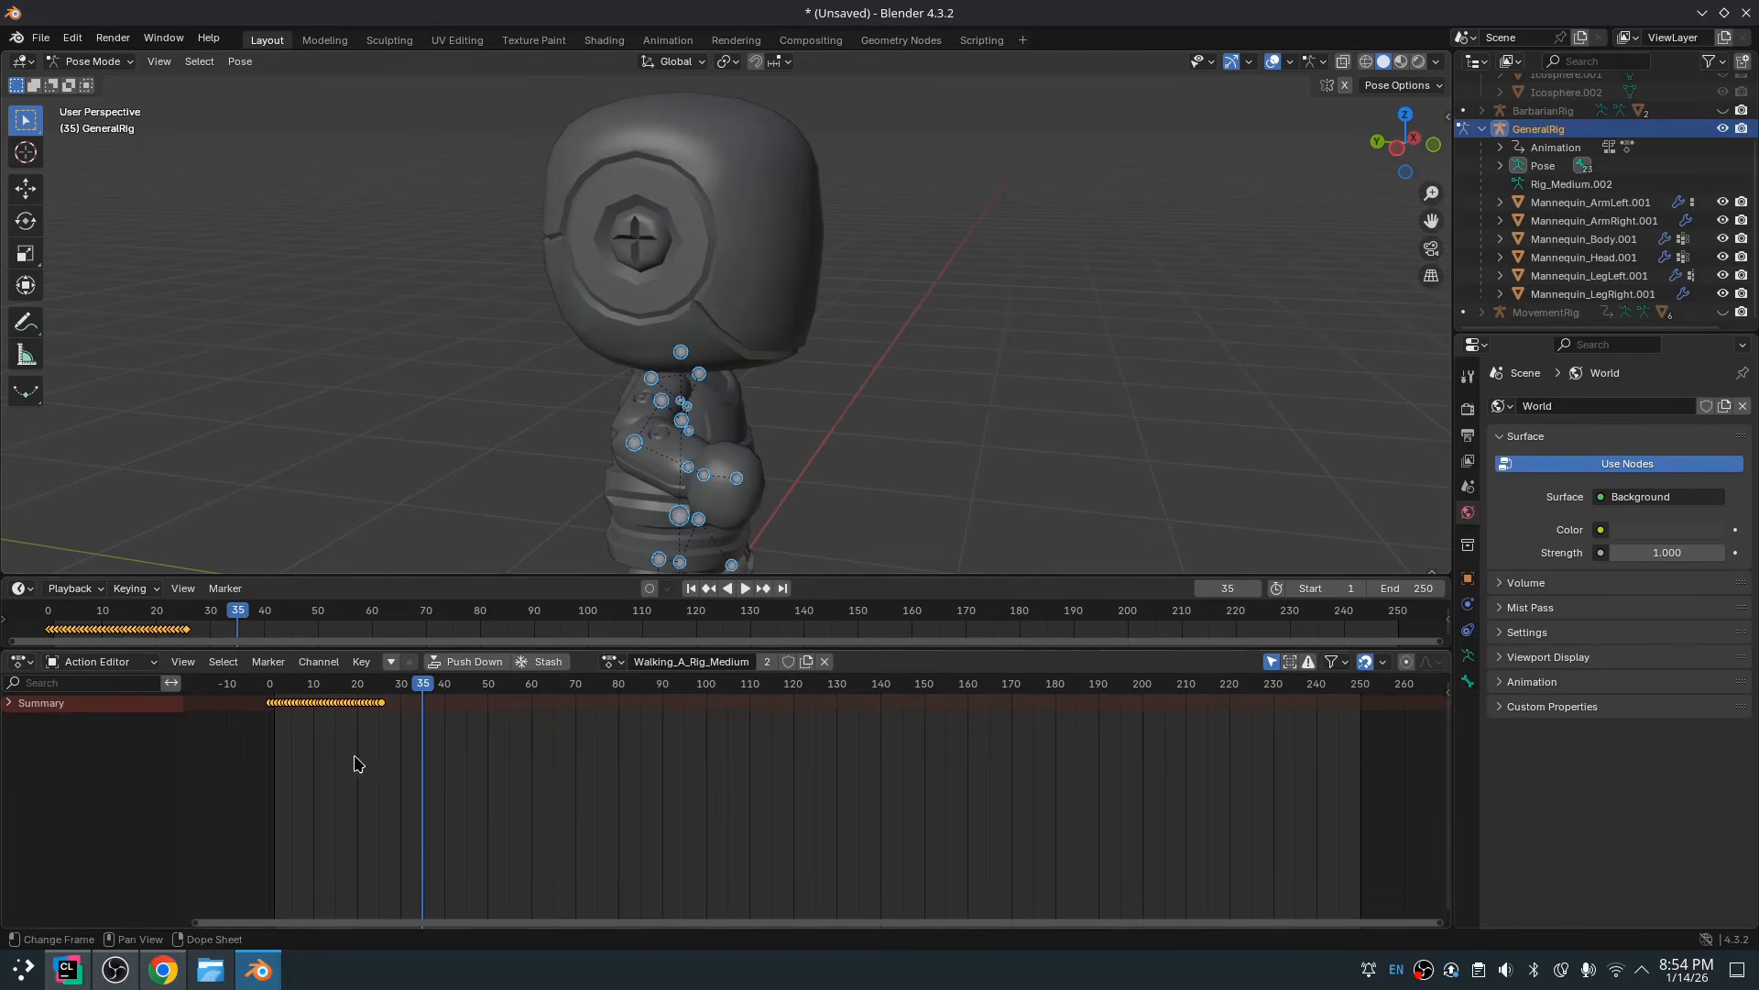
pyautogui.click(9, 704)
pyautogui.click(997, 443)
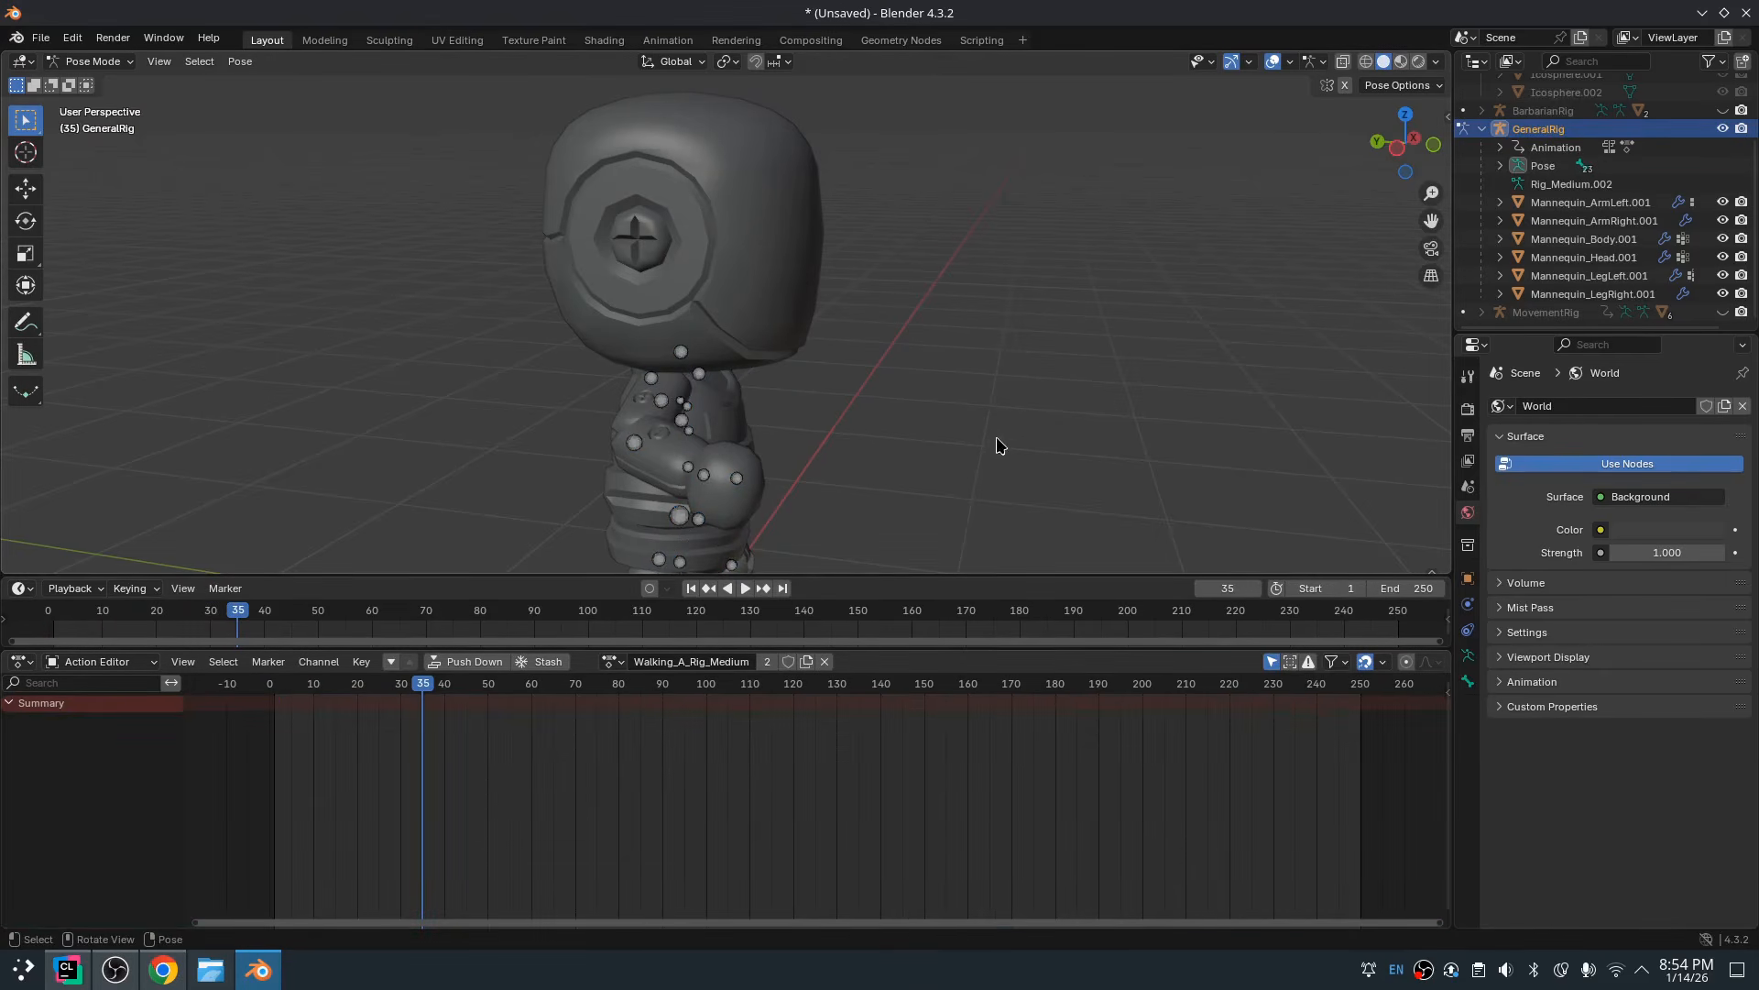
pyautogui.press('a')
pyautogui.scroll(-3, 358, 802)
pyautogui.scroll(4, 359, 802)
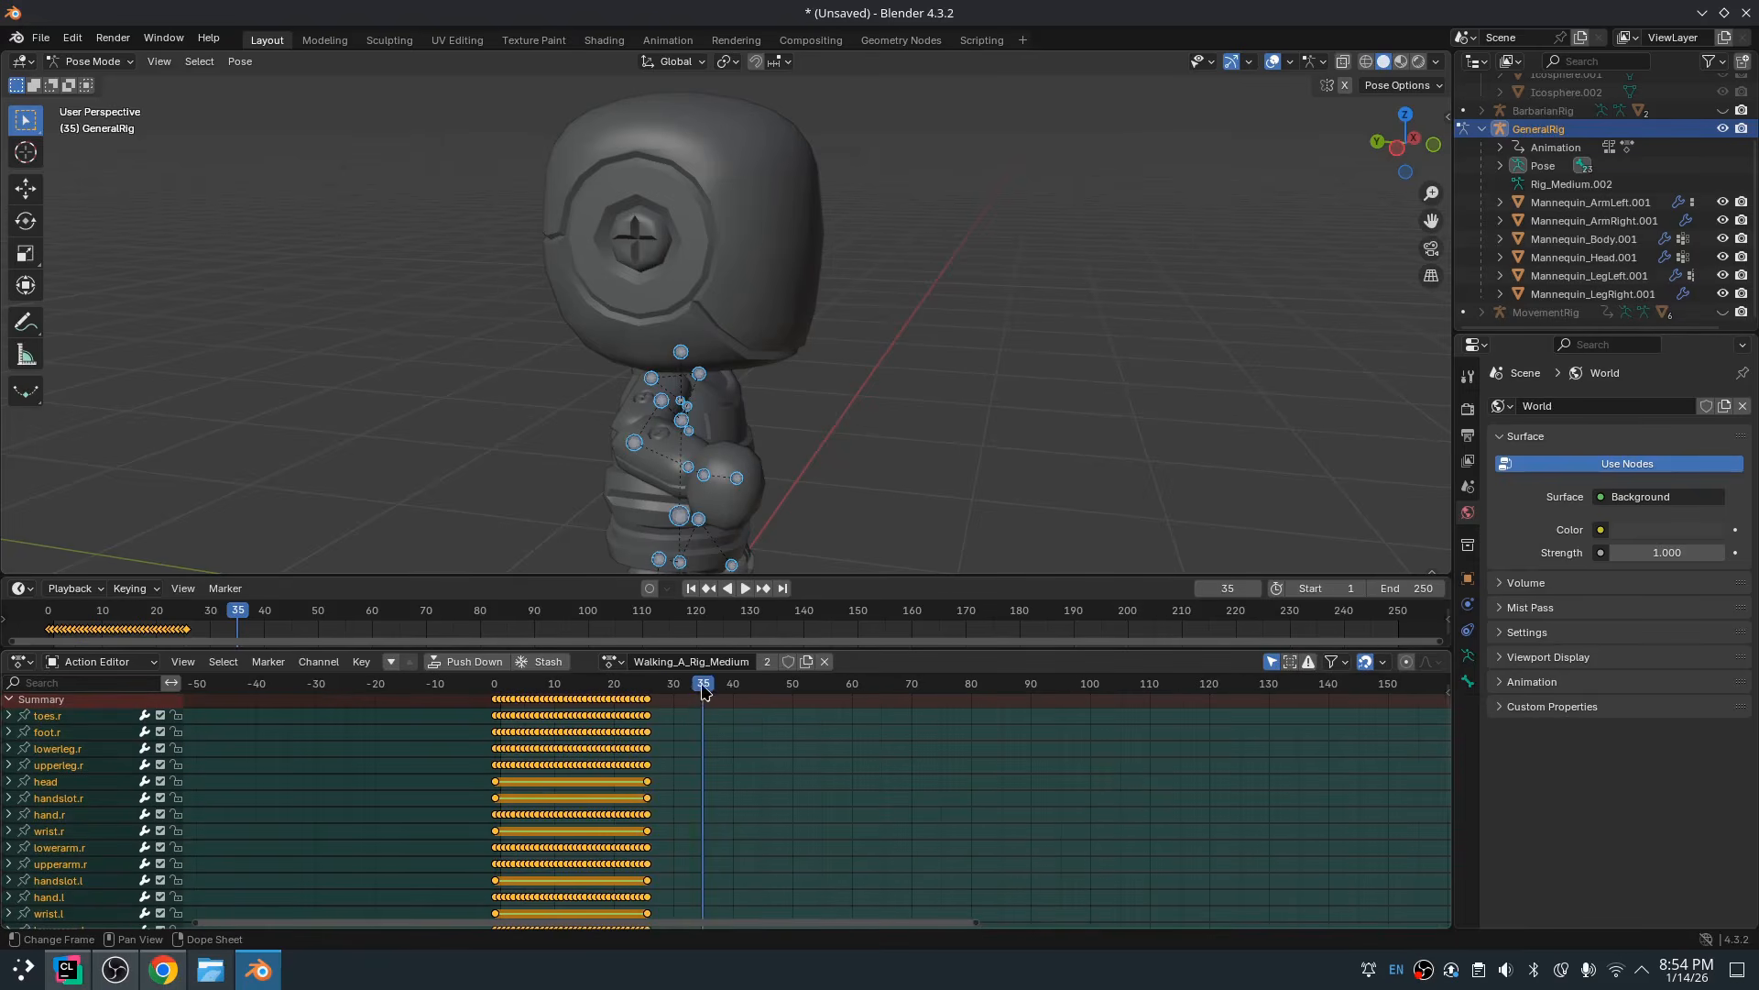
# Check where the walking keyframes end and set the scene's frame range to start at 0 and end at 25
pyautogui.press('Down')
pyautogui.keyDown('ctrl'); pyautogui.hscroll(2, 639, 735); pyautogui.keyUp('ctrl')
pyautogui.scroll(2, 639, 735)
pyautogui.press('space')
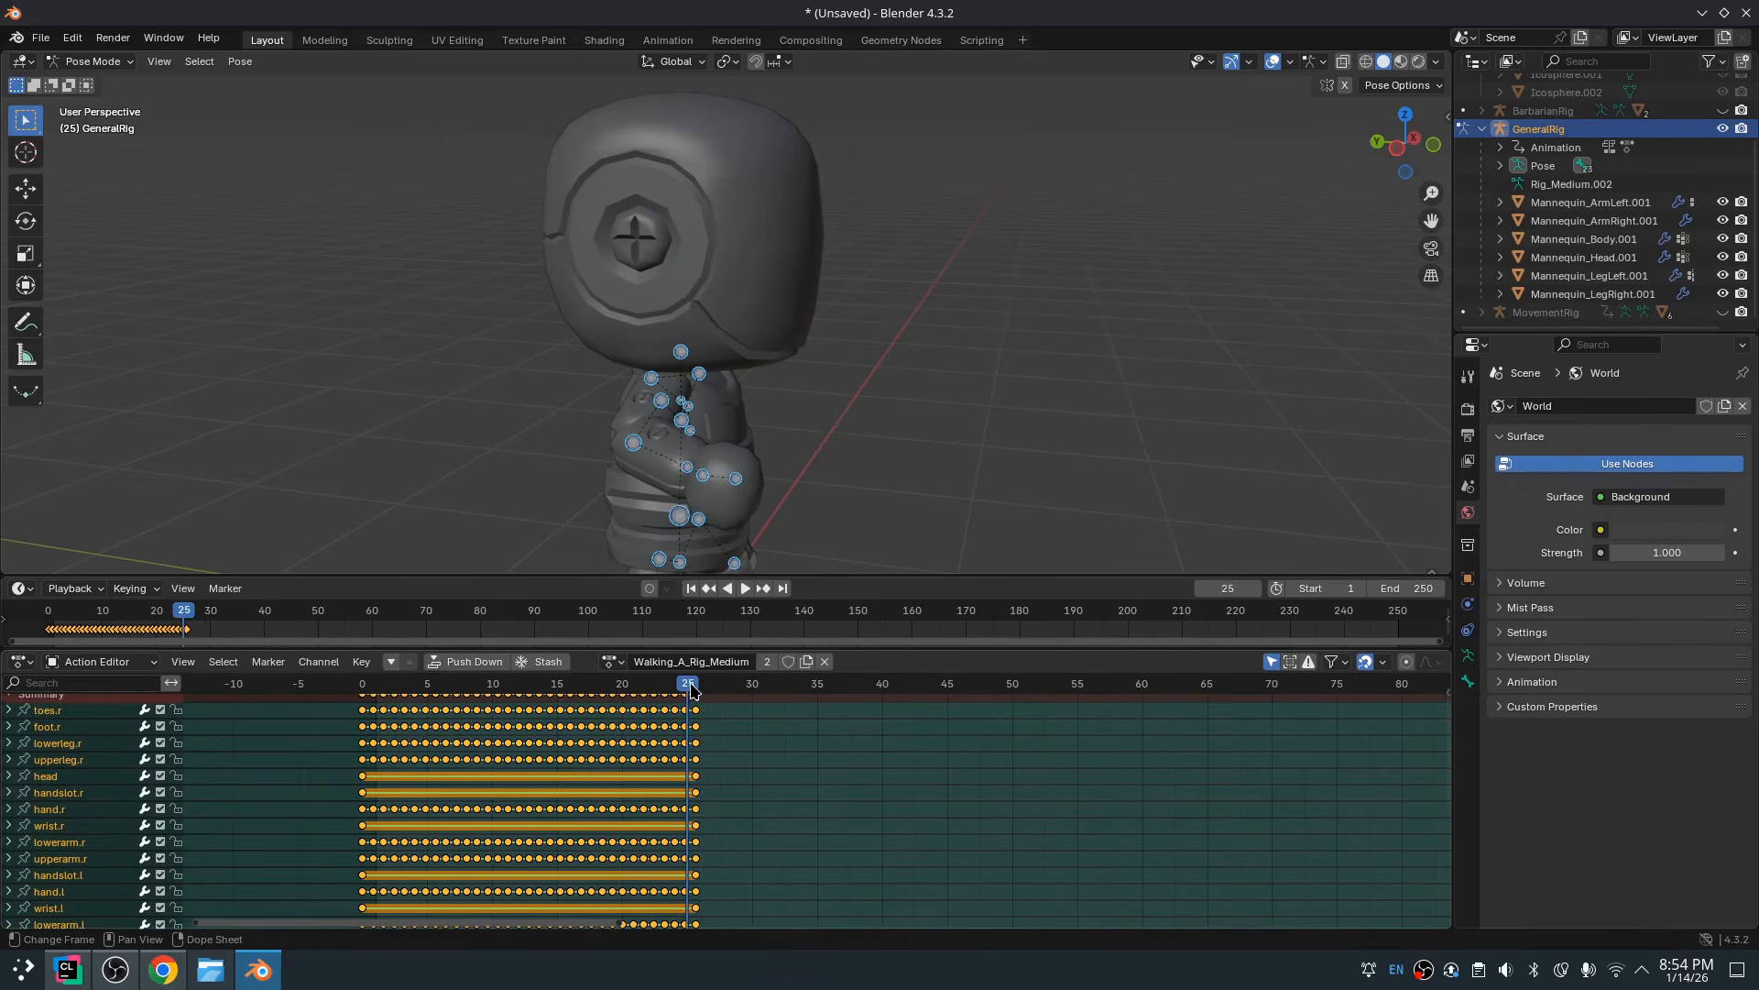
pyautogui.click(1410, 589)
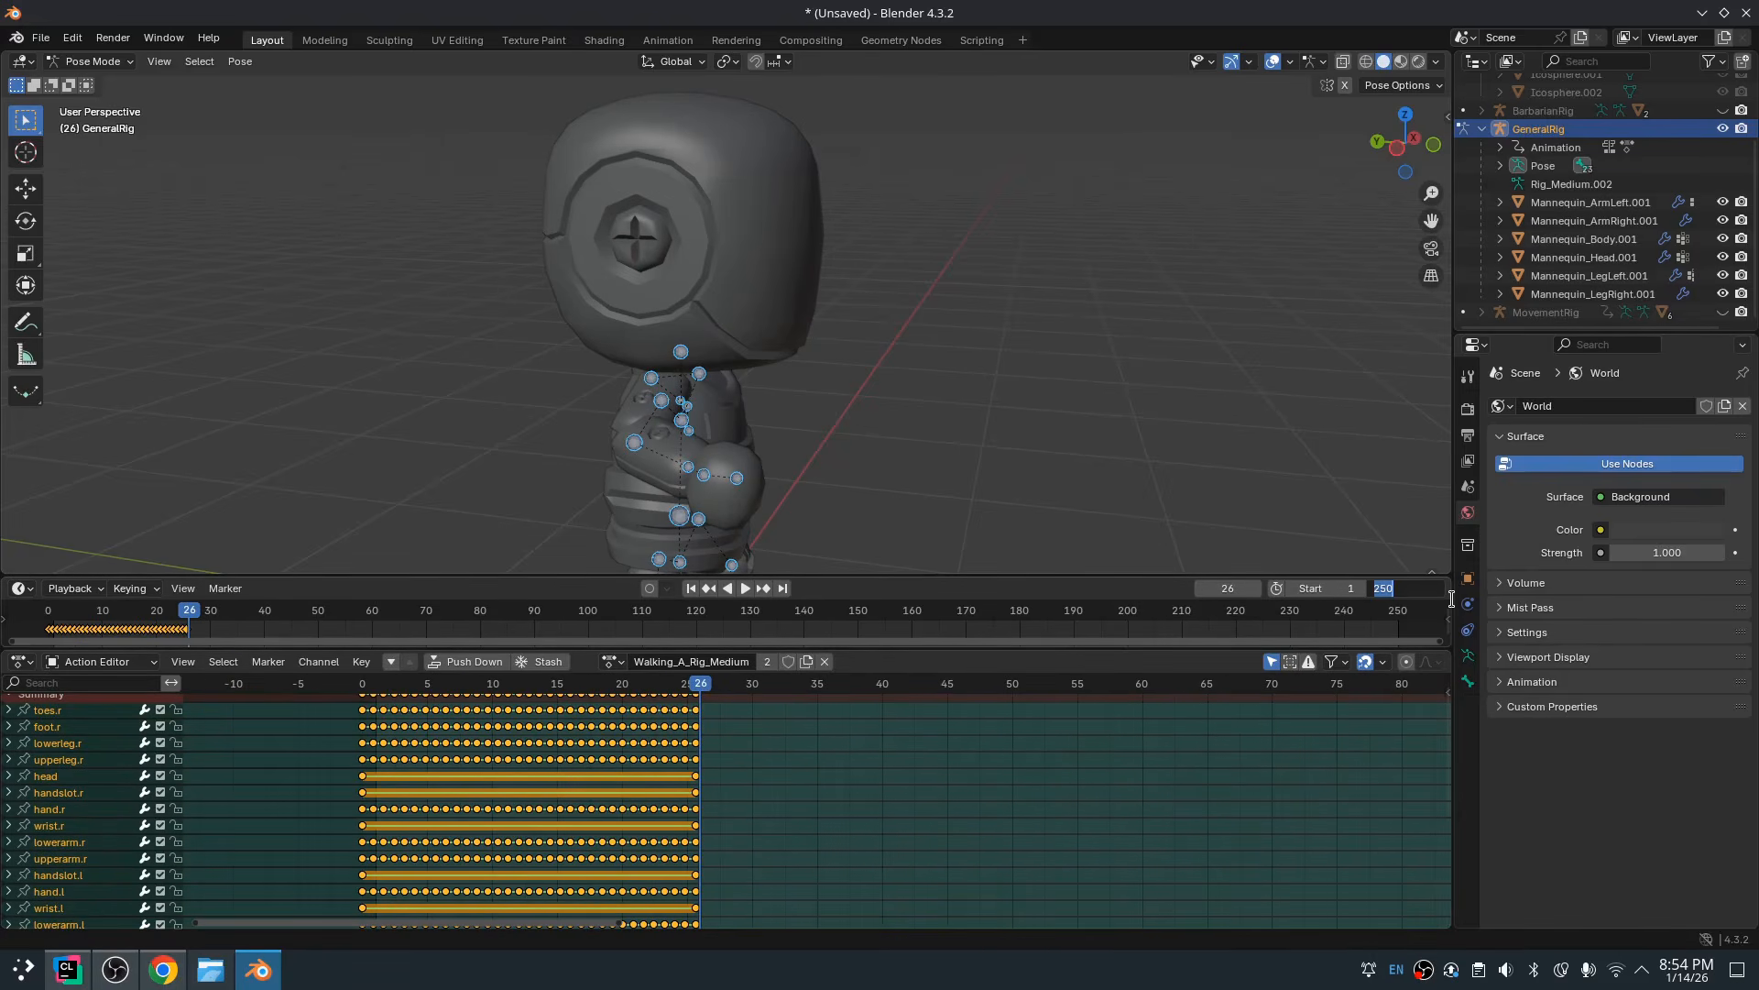
pyautogui.write('25')
pyautogui.press('Tab')
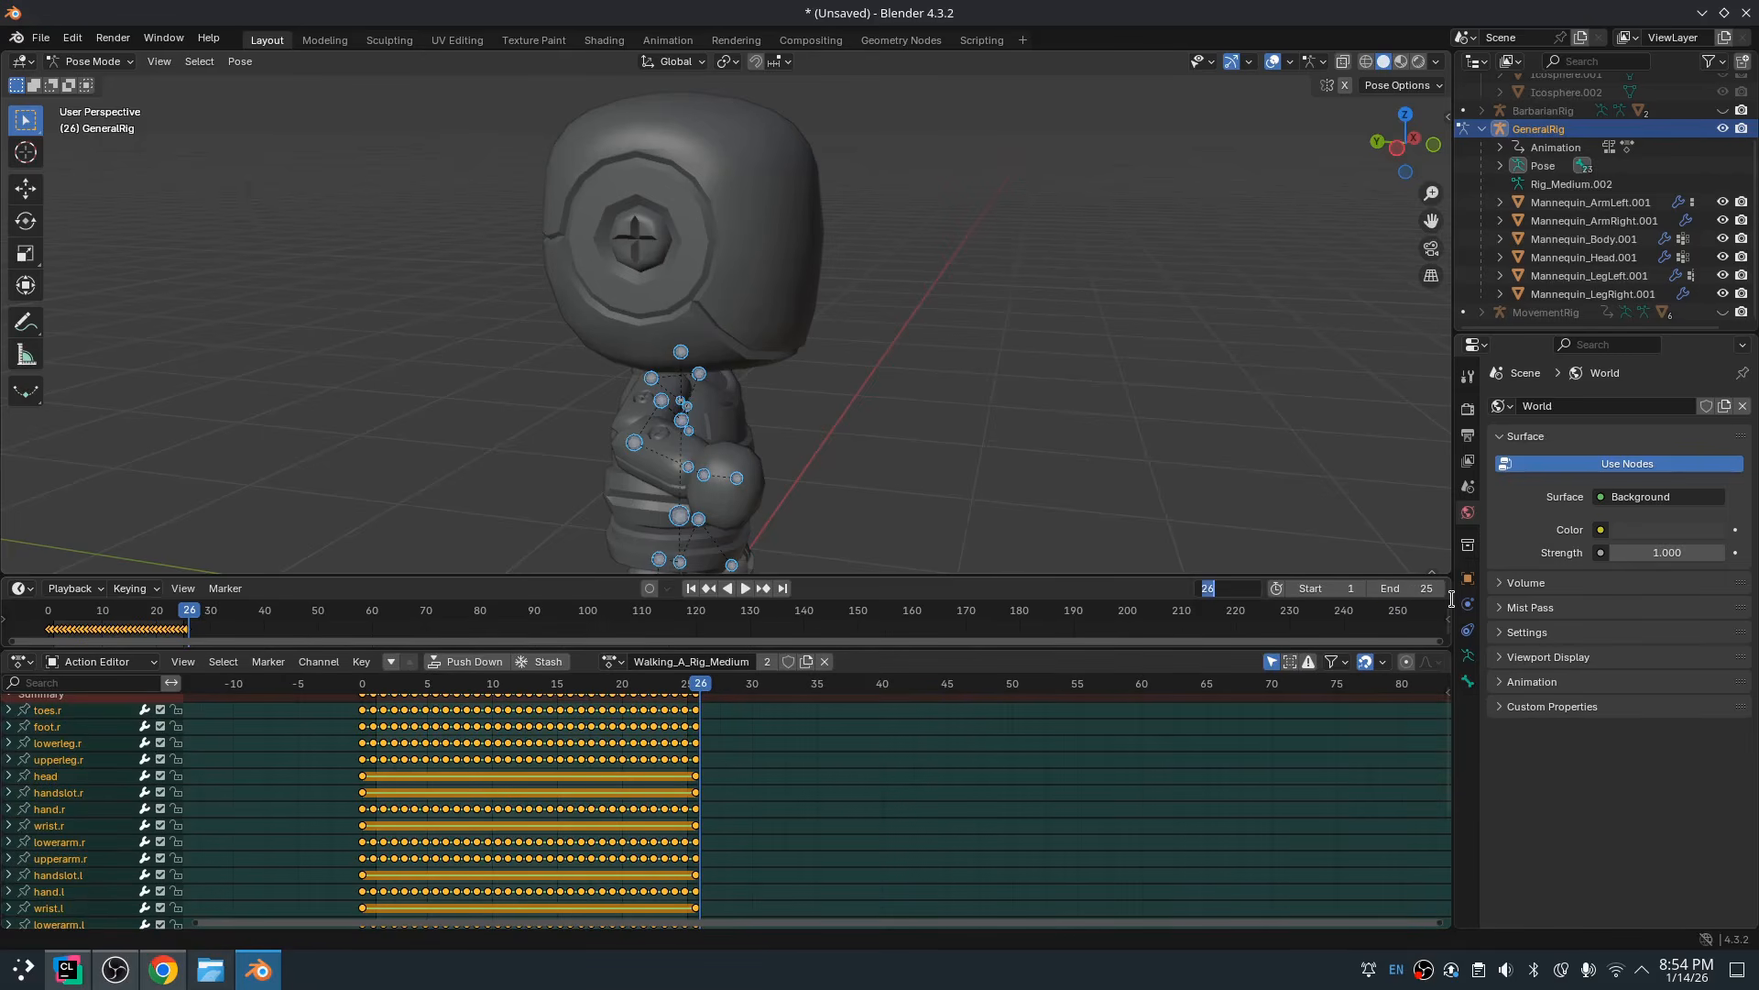
pyautogui.press('Tab')
pyautogui.press('Tab')
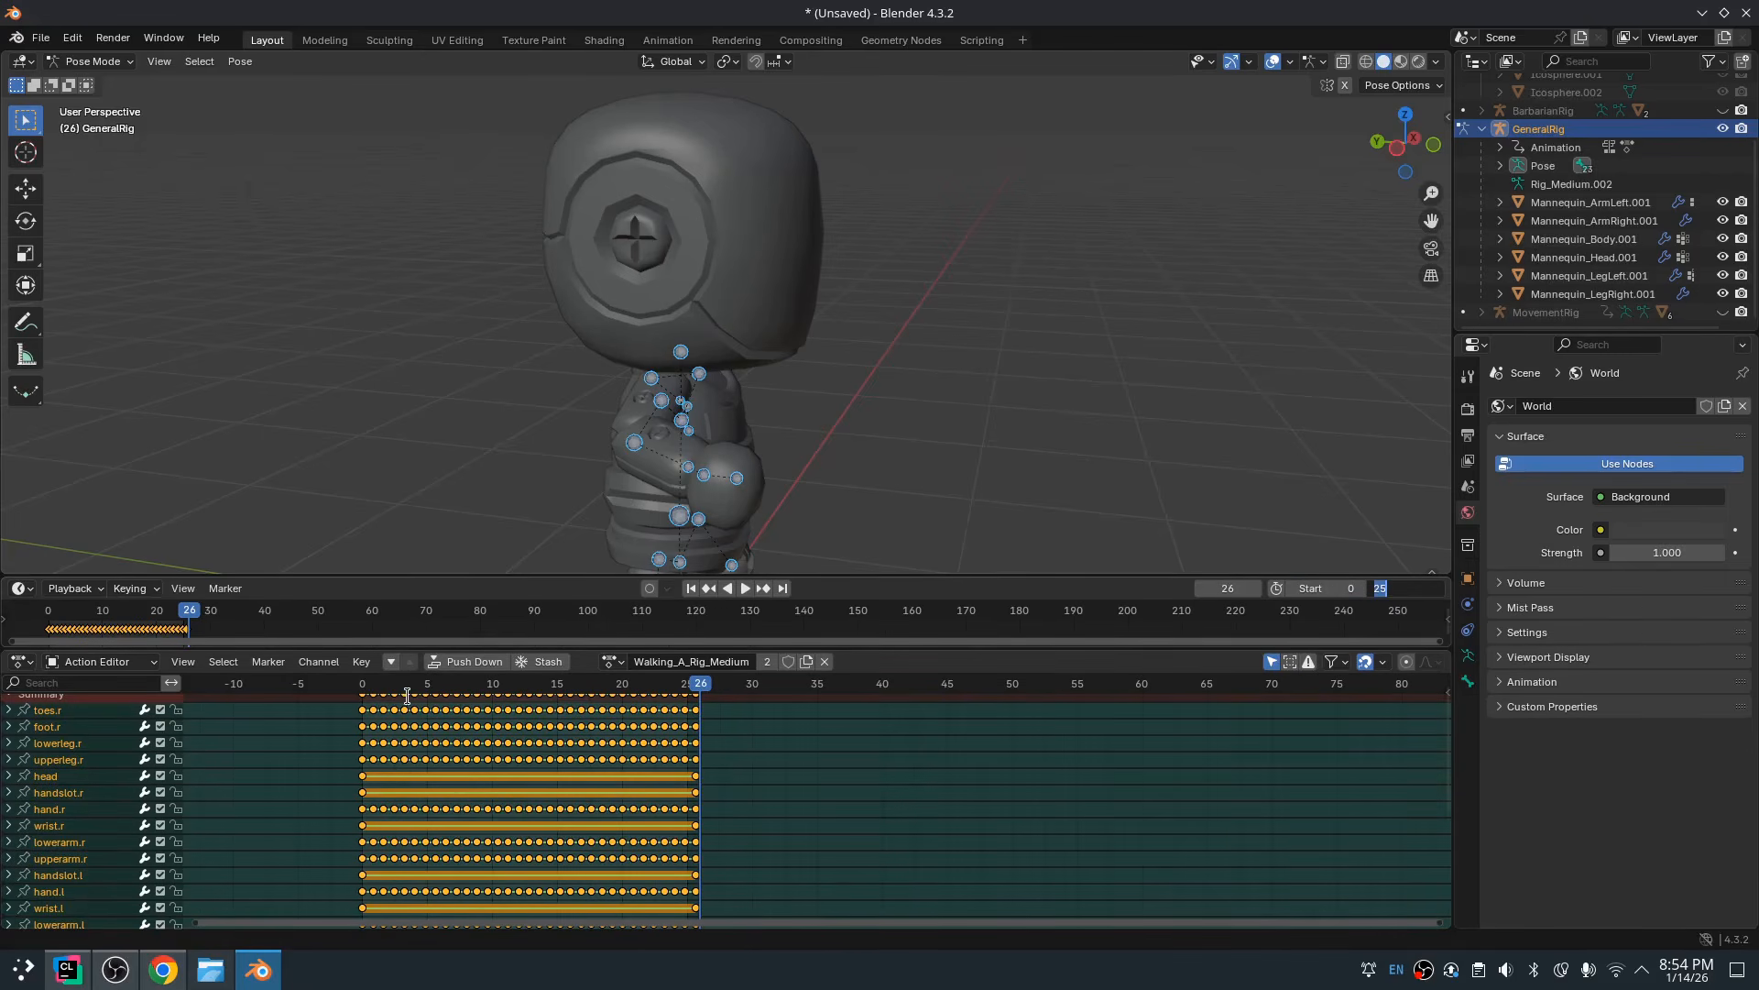
pyautogui.press('Return')
# Play the walking animation on the mannequin, stop it and reselect all of GeneralRig's bones
pyautogui.press('space')
pyautogui.click(868, 475)
pyautogui.moveTo(982, 385); pyautogui.dragTo(1053, 432, button='middle')
pyautogui.press('space')
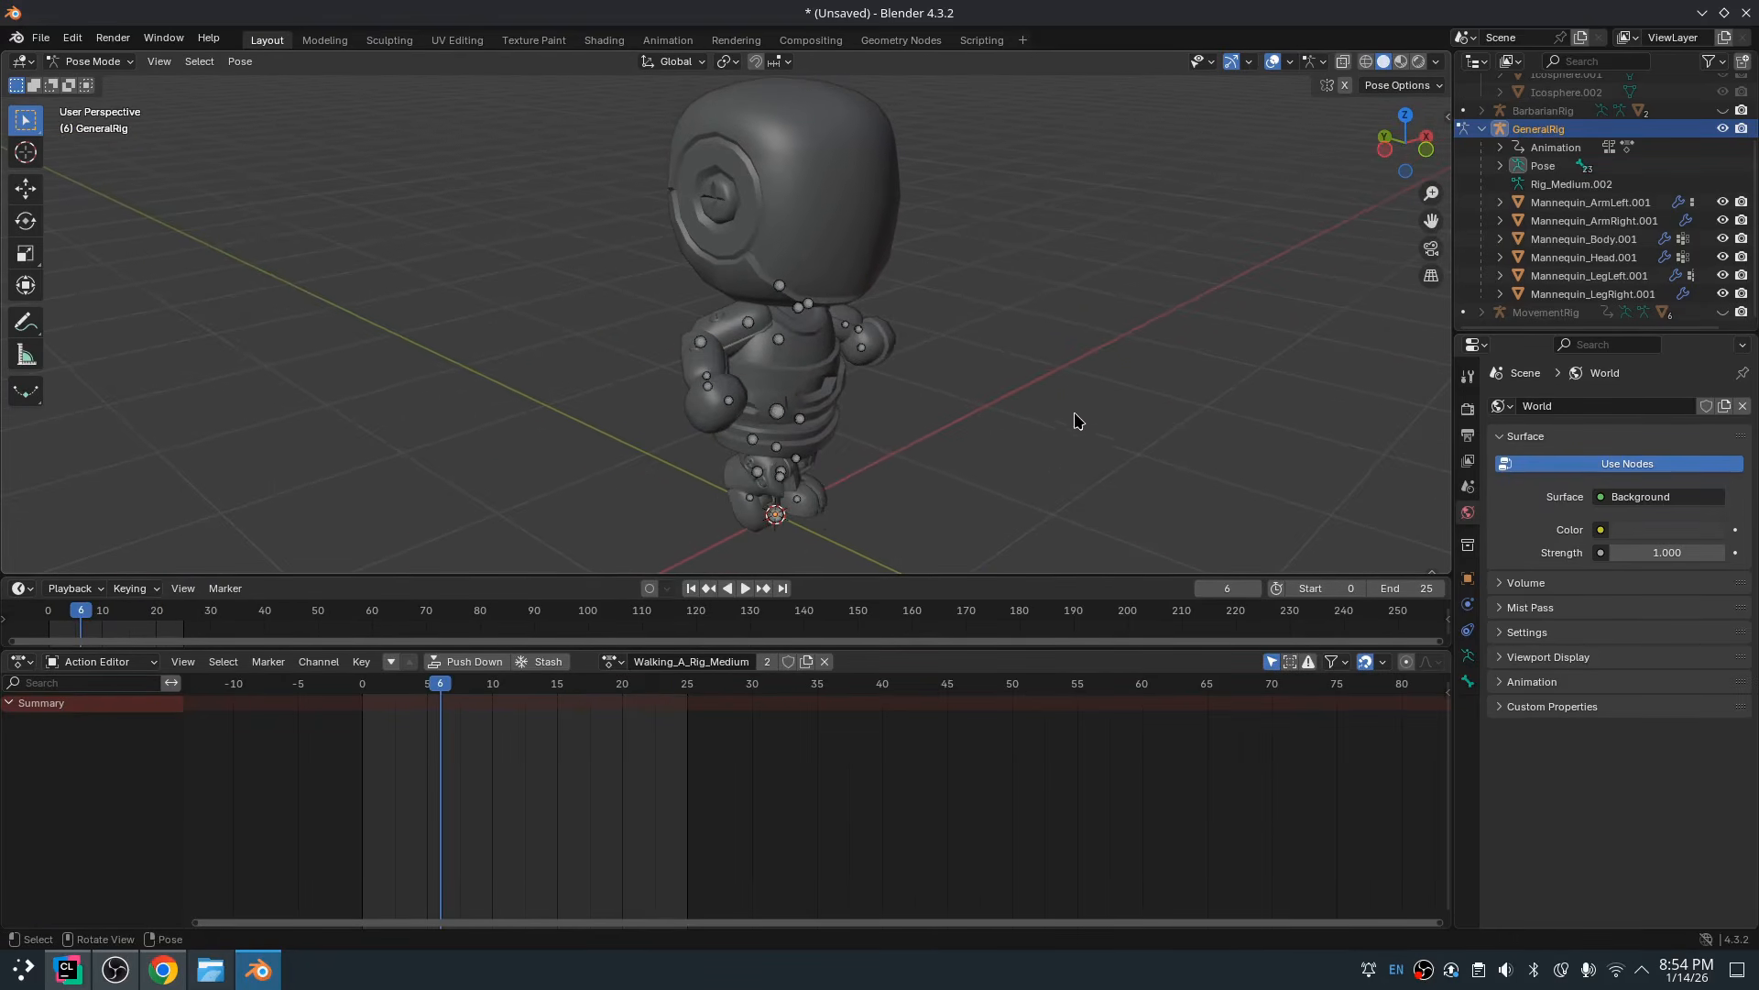
pyautogui.press('a')
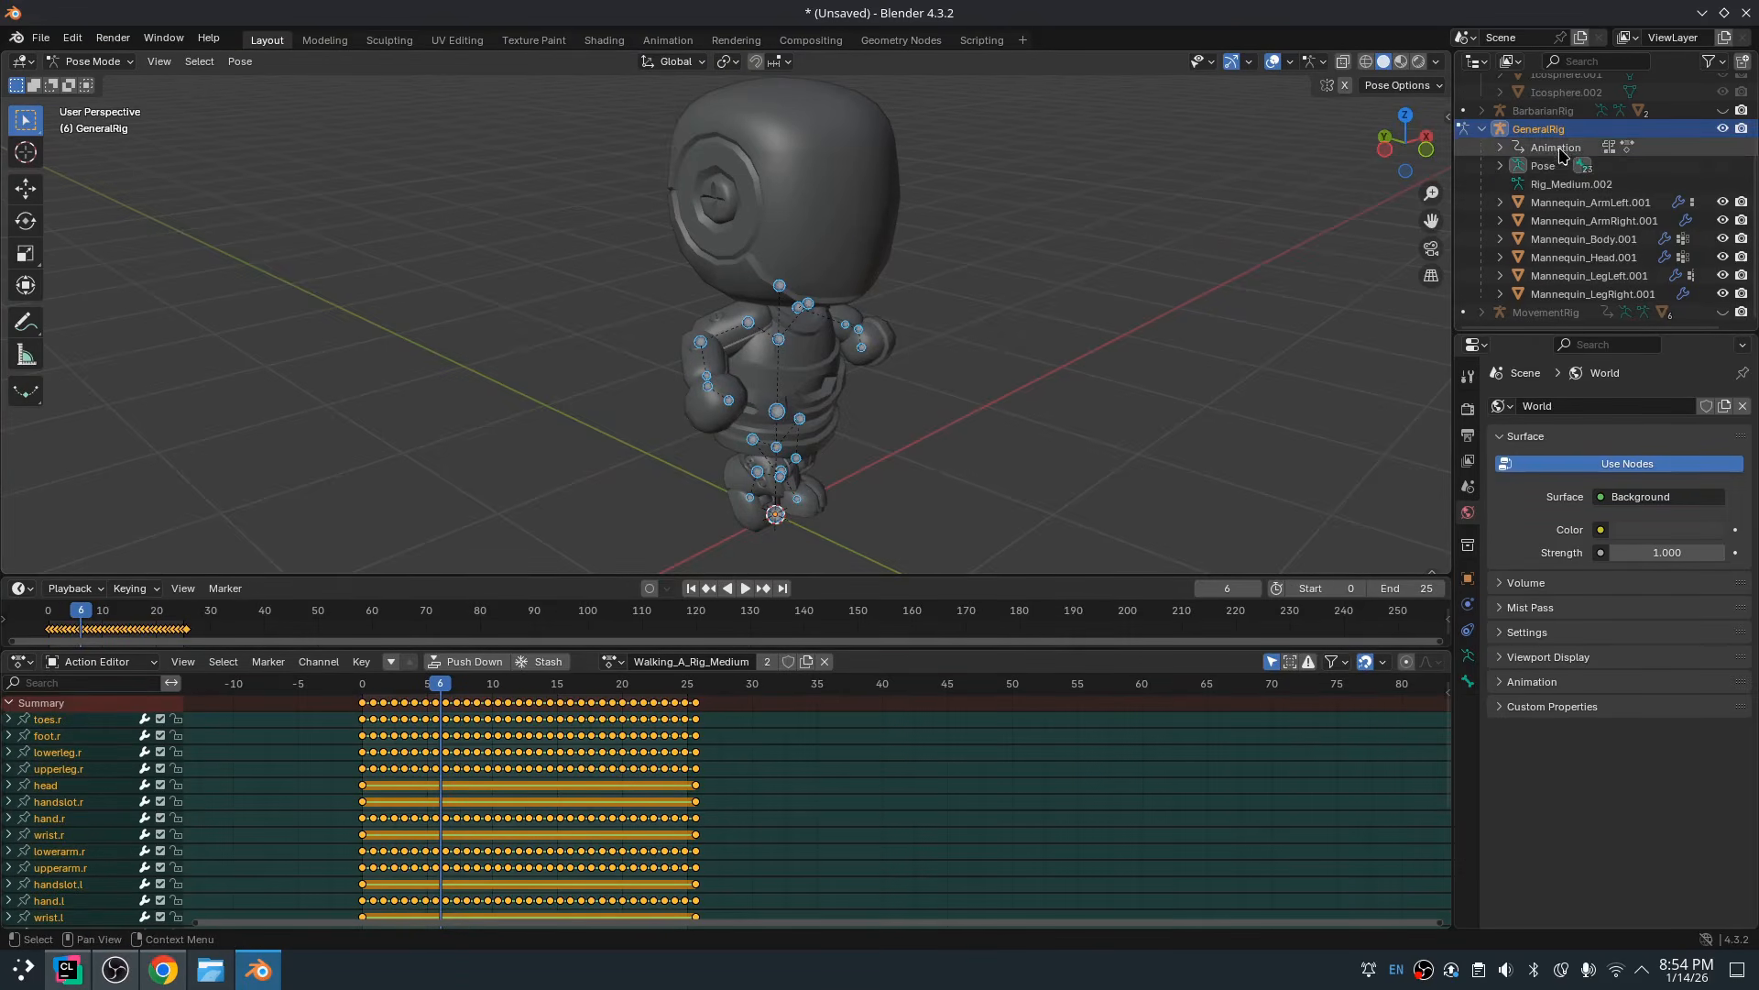
# Hide GeneralRig with its meshes, show BarbarianRig and make it the active object in Object Mode
pyautogui.scroll(3, 1499, 197)
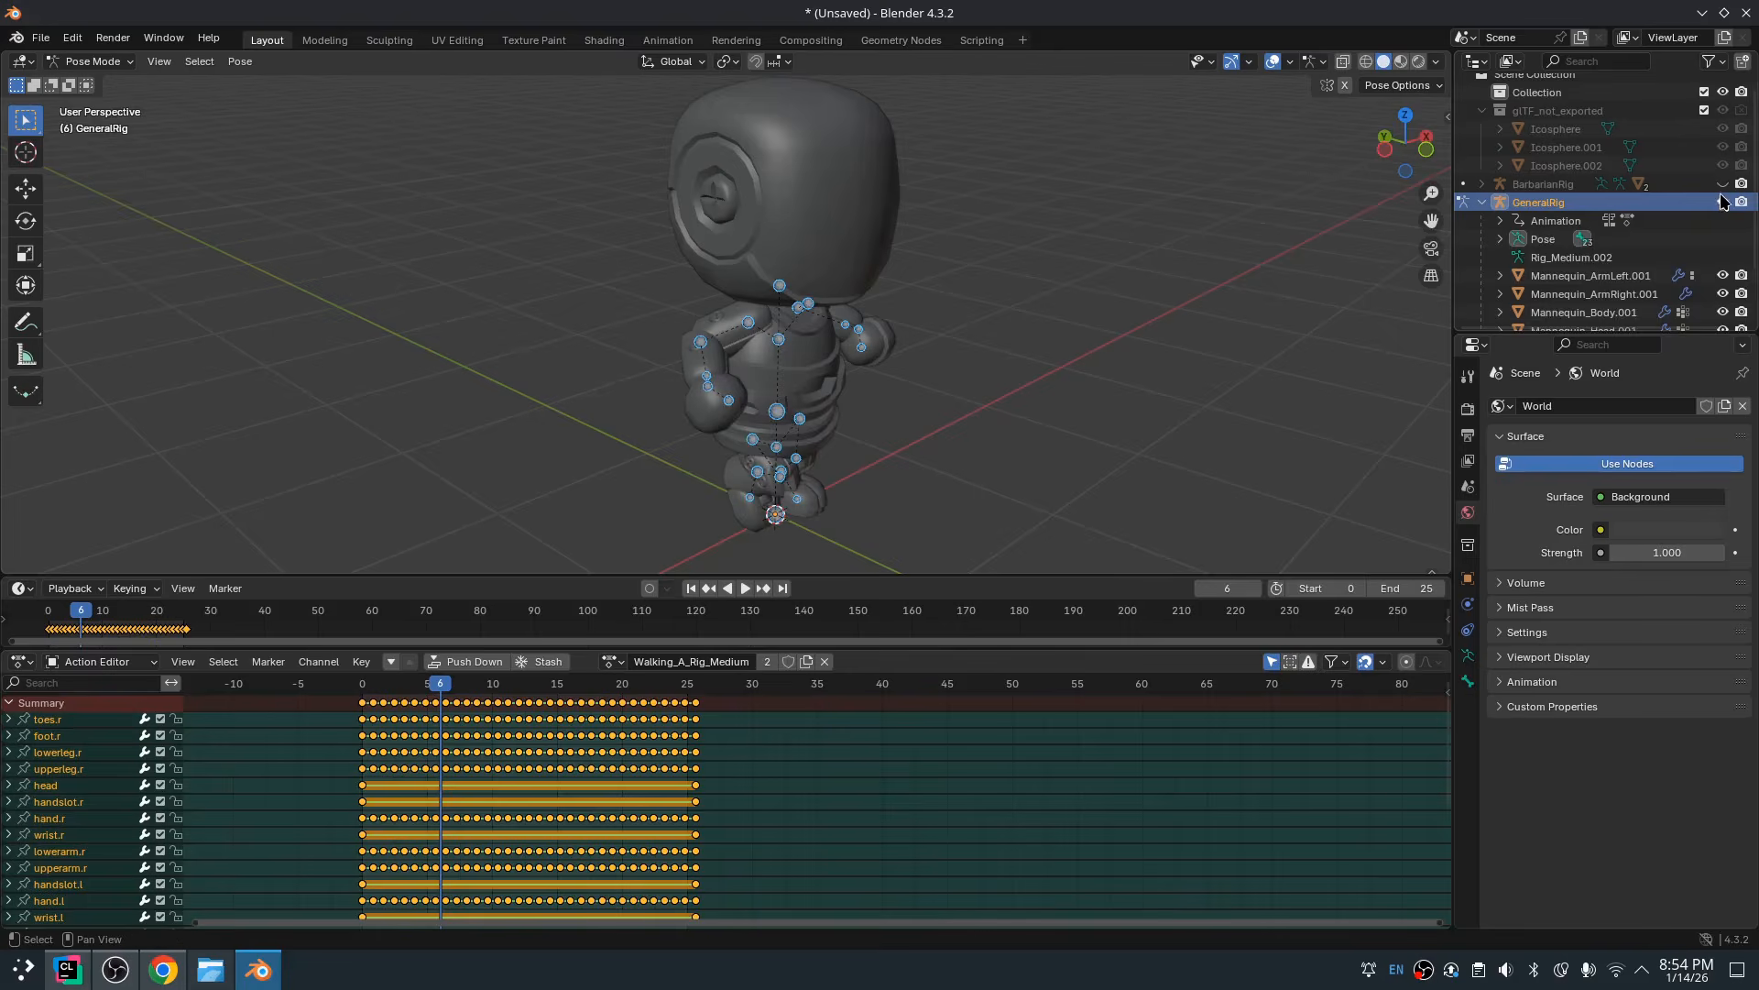
pyautogui.click(1722, 202)
pyautogui.click(1723, 183)
pyautogui.click(1543, 185)
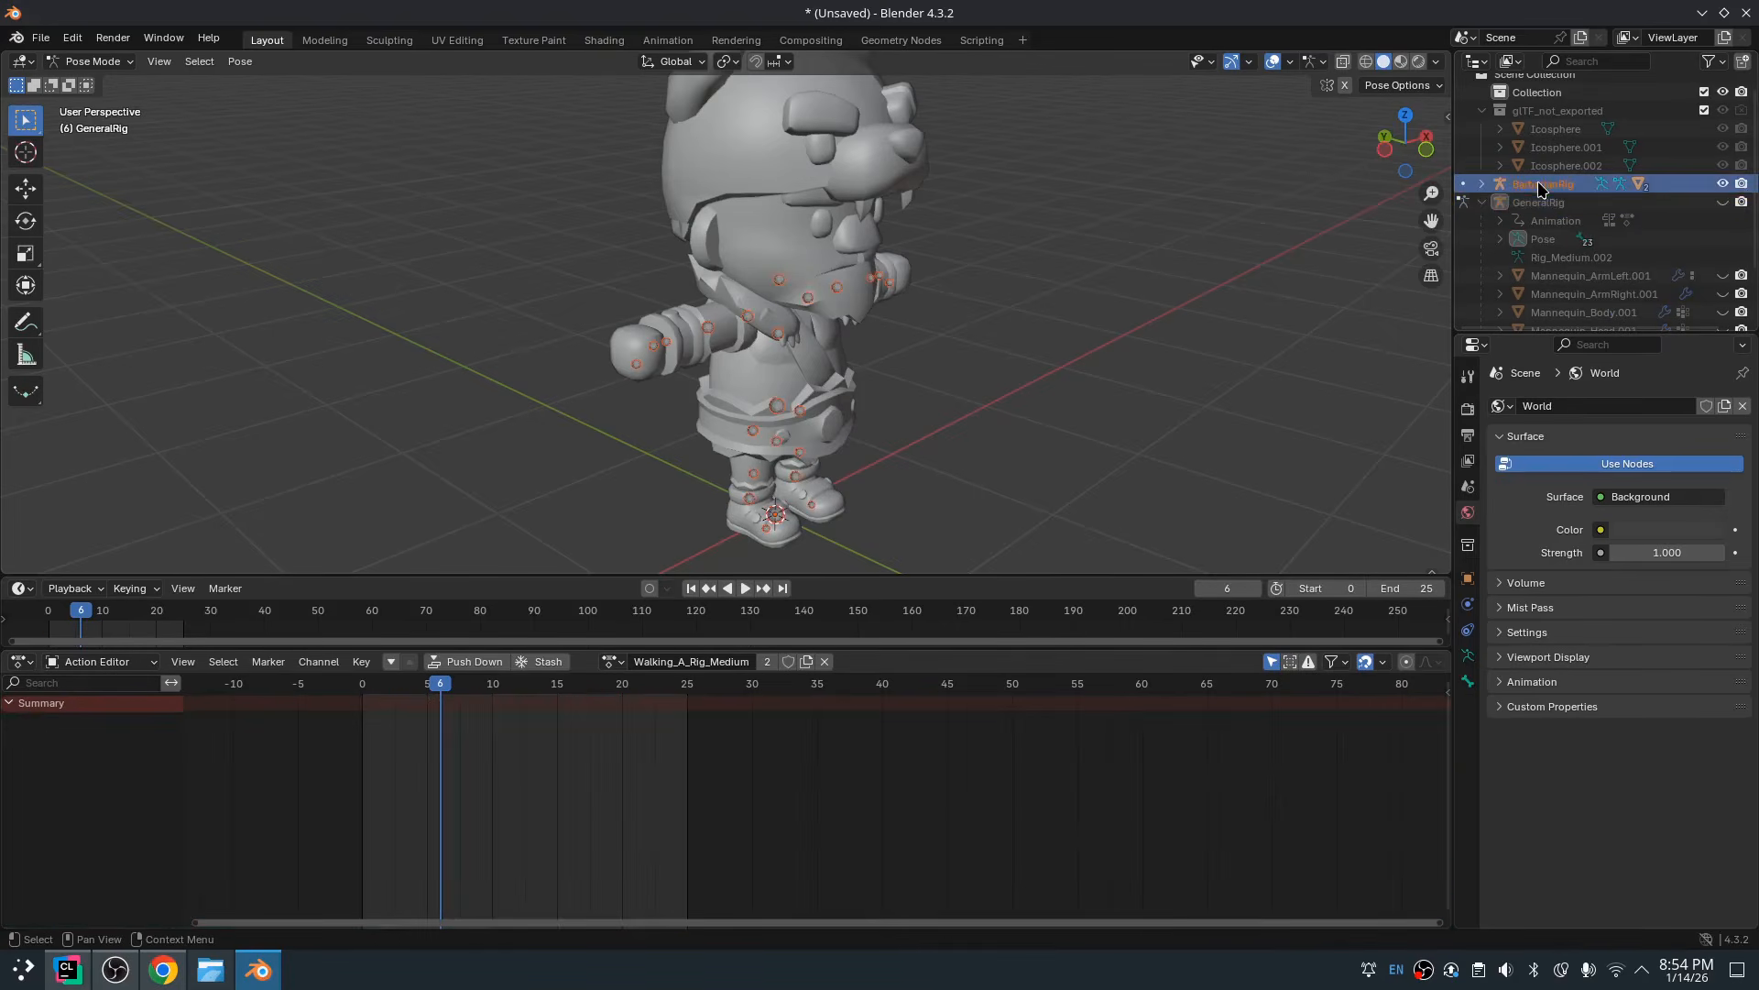
pyautogui.hotkey('ctrl', 'Tab')
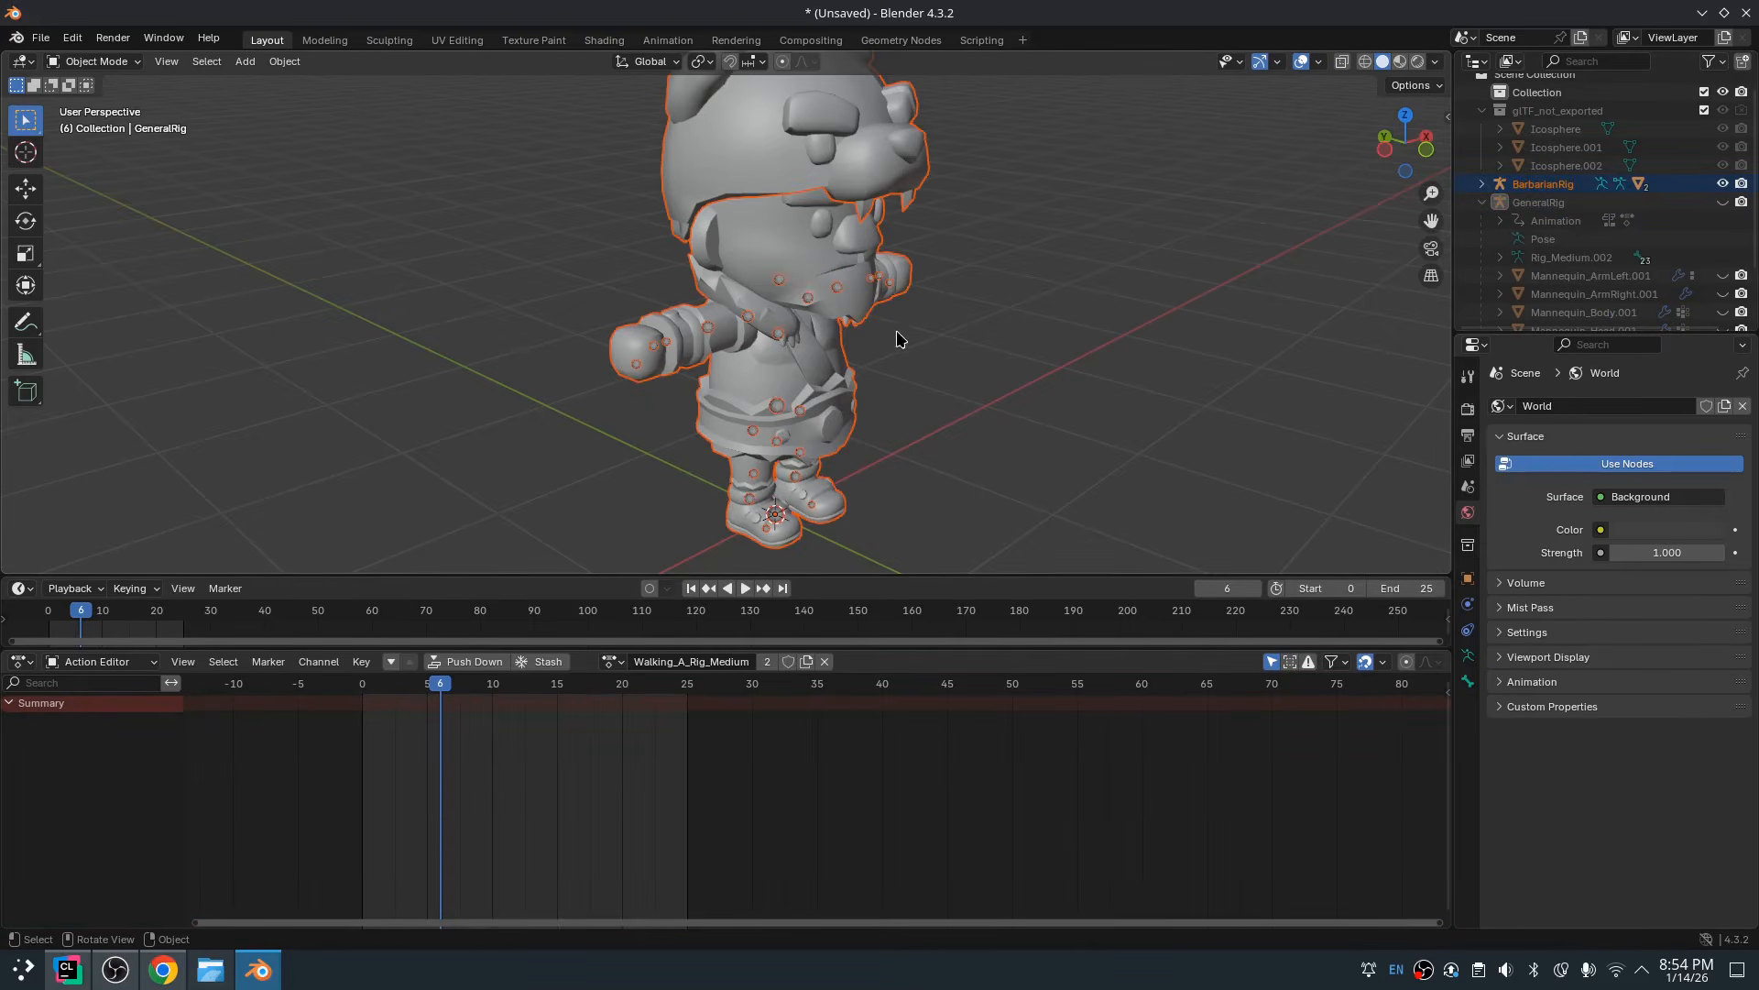
pyautogui.click(922, 321)
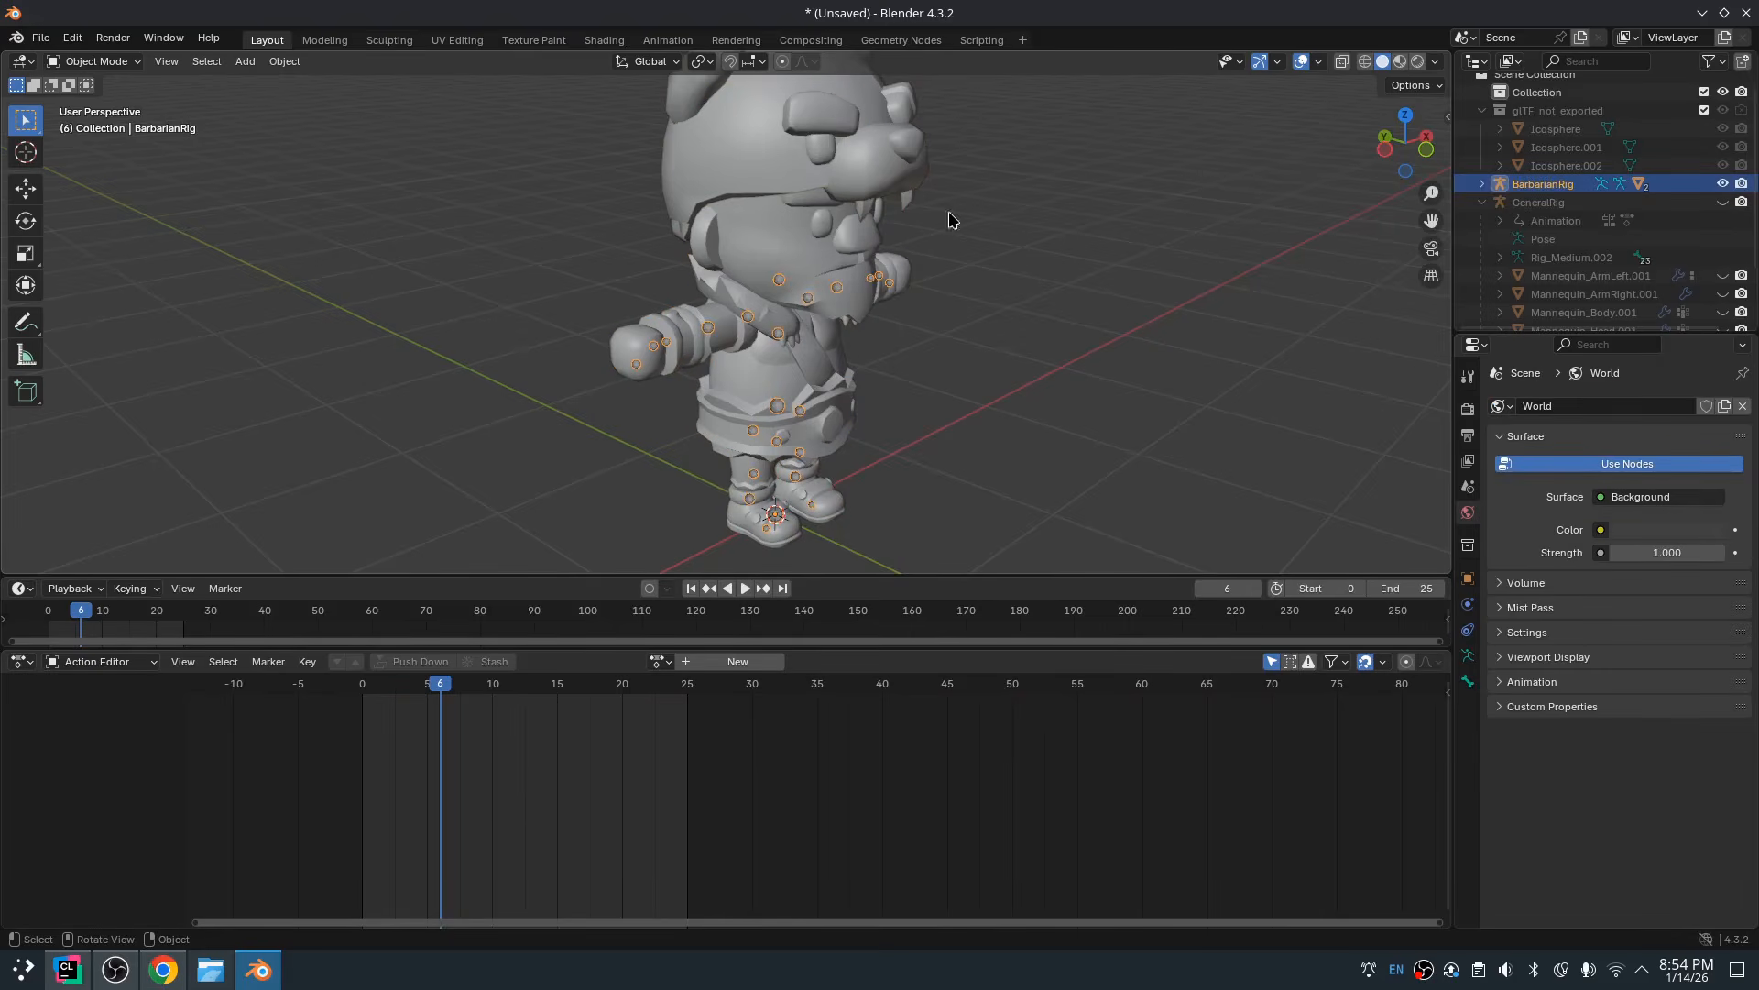
# Put BarbarianRig in Pose Mode and assign the Walking_A_Rig_Medium action to it
pyautogui.hotkey('ctrl', 'Tab')
pyautogui.click(655, 661)
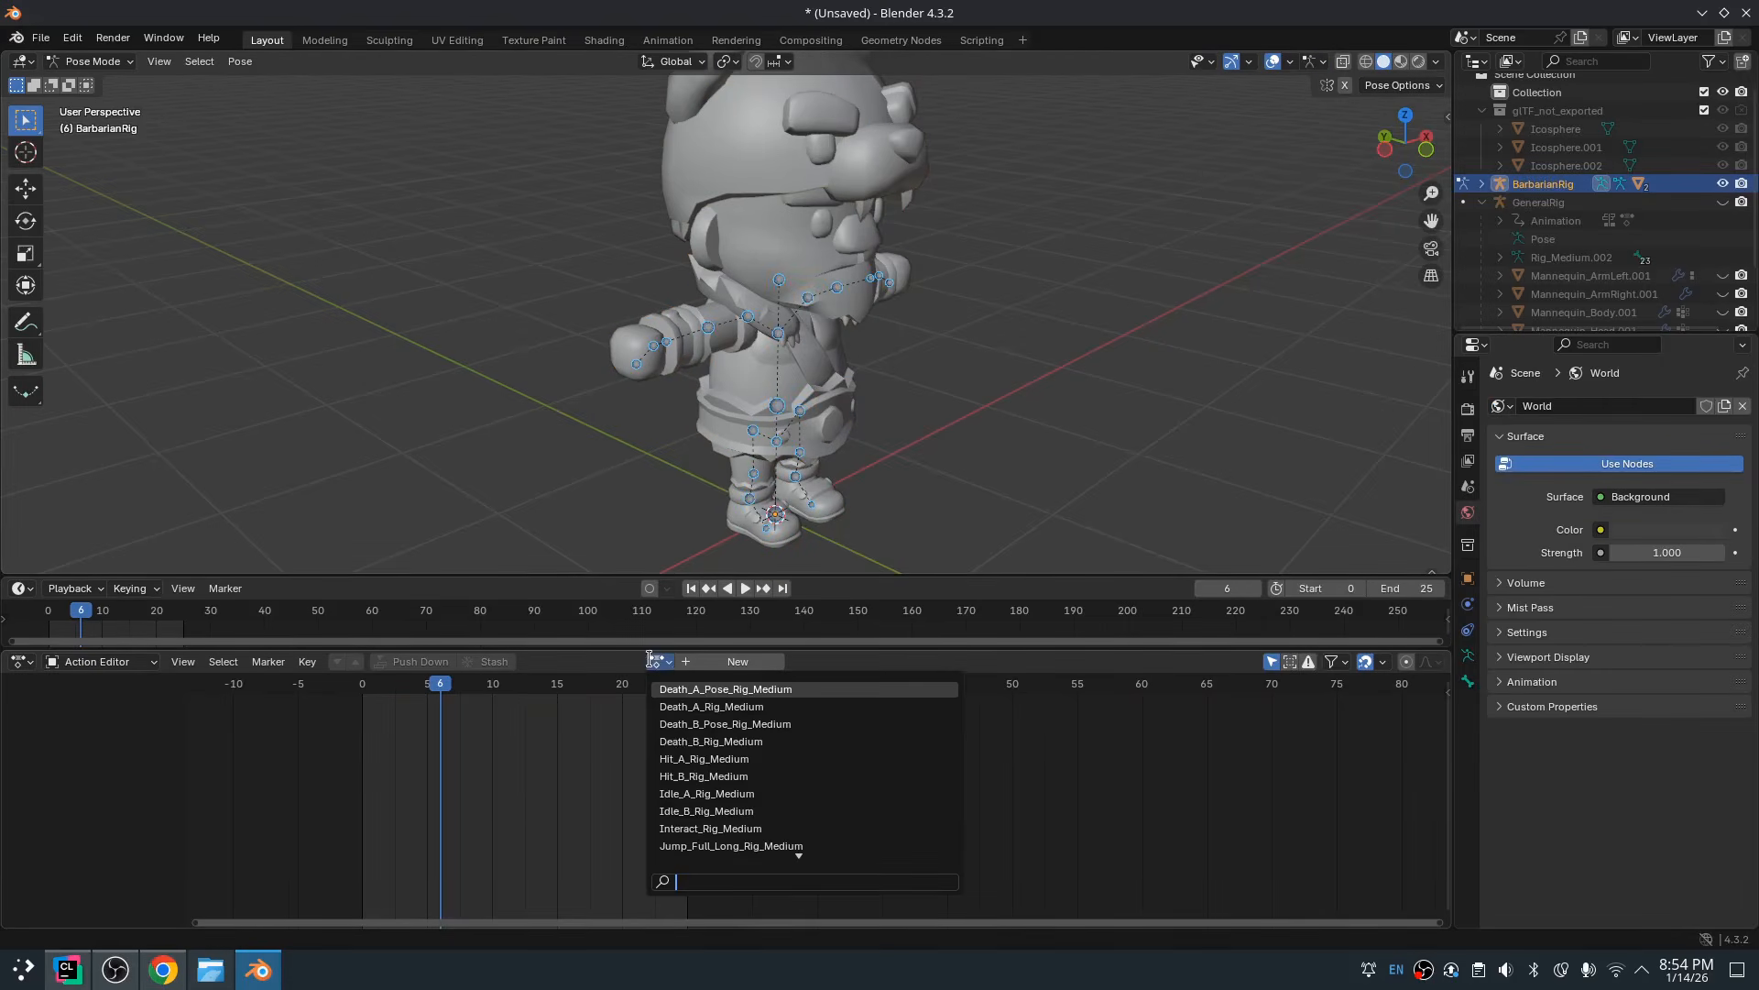
pyautogui.scroll(-20, 746, 787)
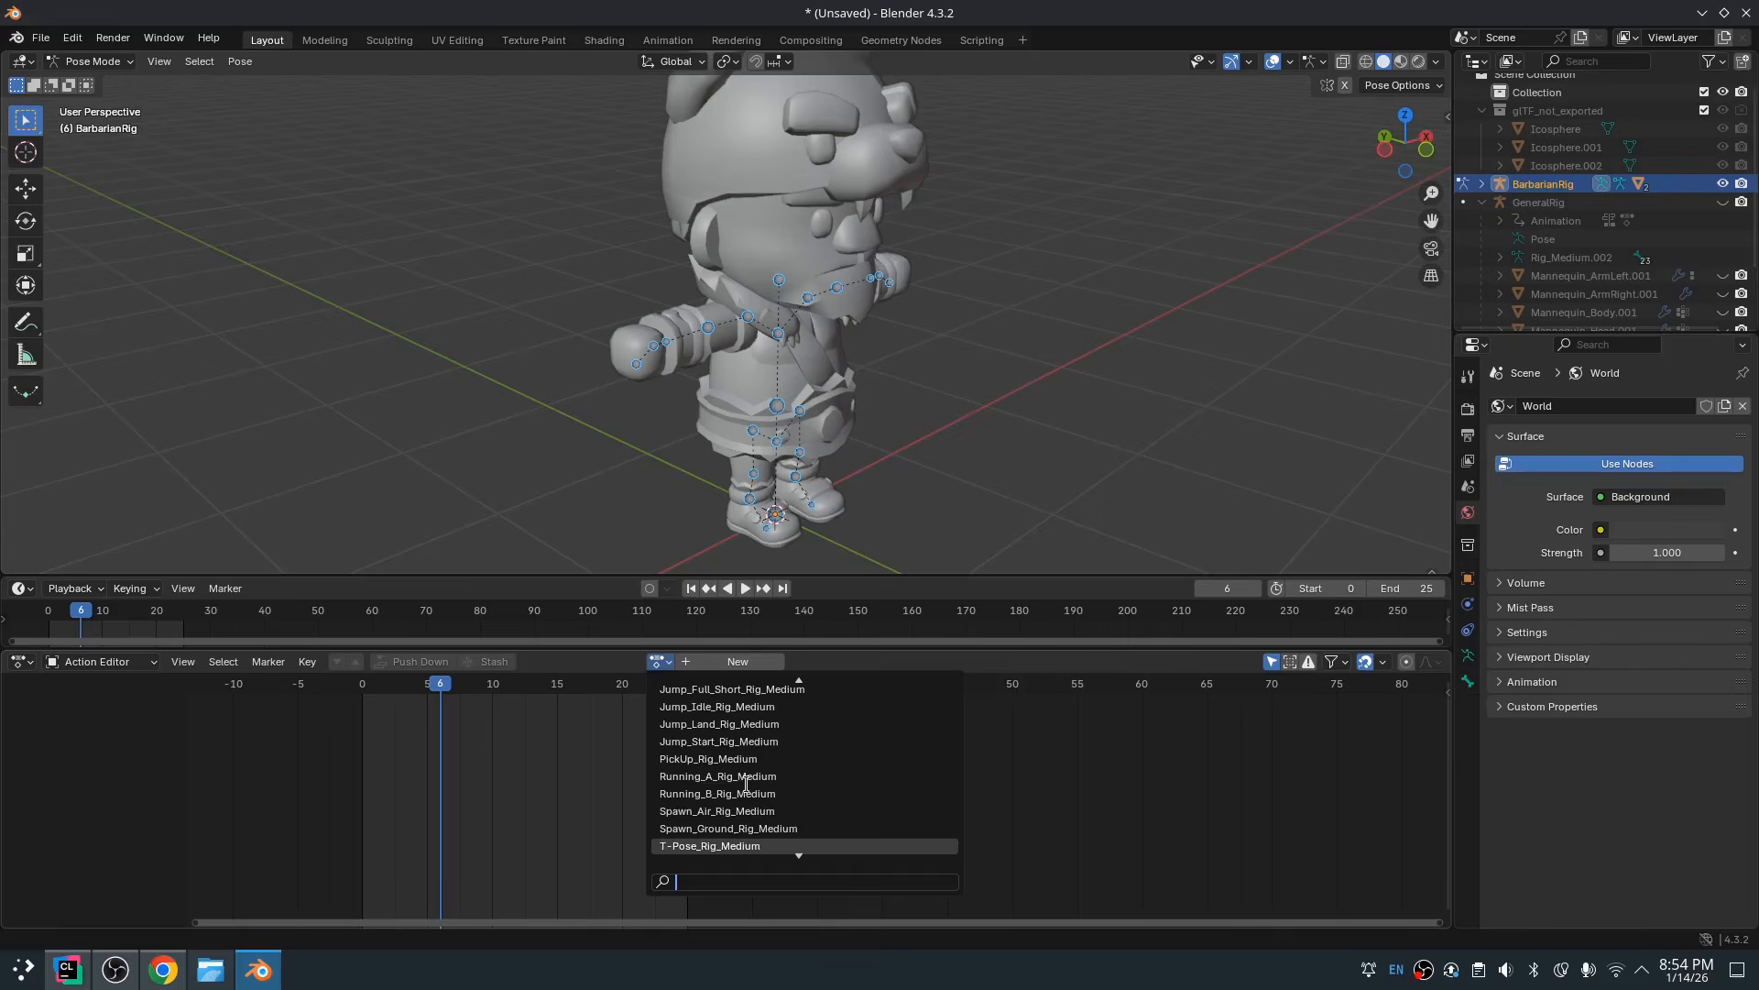
pyautogui.click(736, 811)
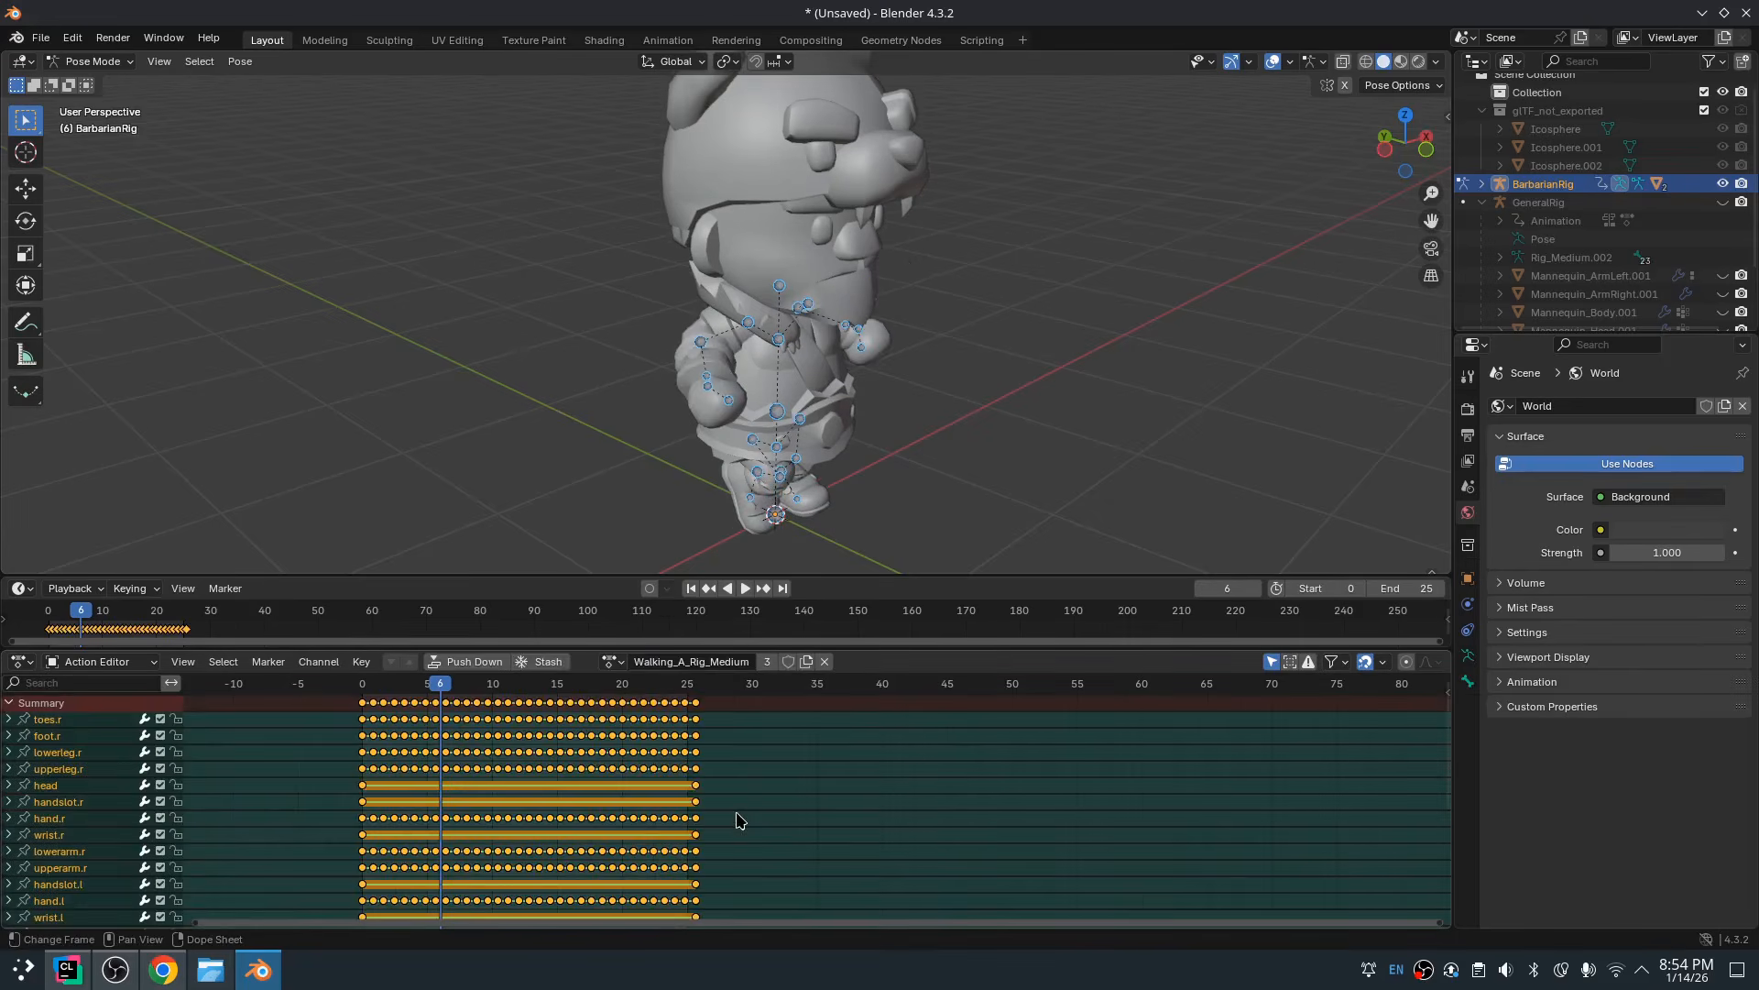
# Play the walking animation on the Barbarian, view it from another angle and stop playback
pyautogui.press('space')
pyautogui.click(1045, 404)
pyautogui.moveTo(1043, 397); pyautogui.dragTo(1048, 366, button='middle')
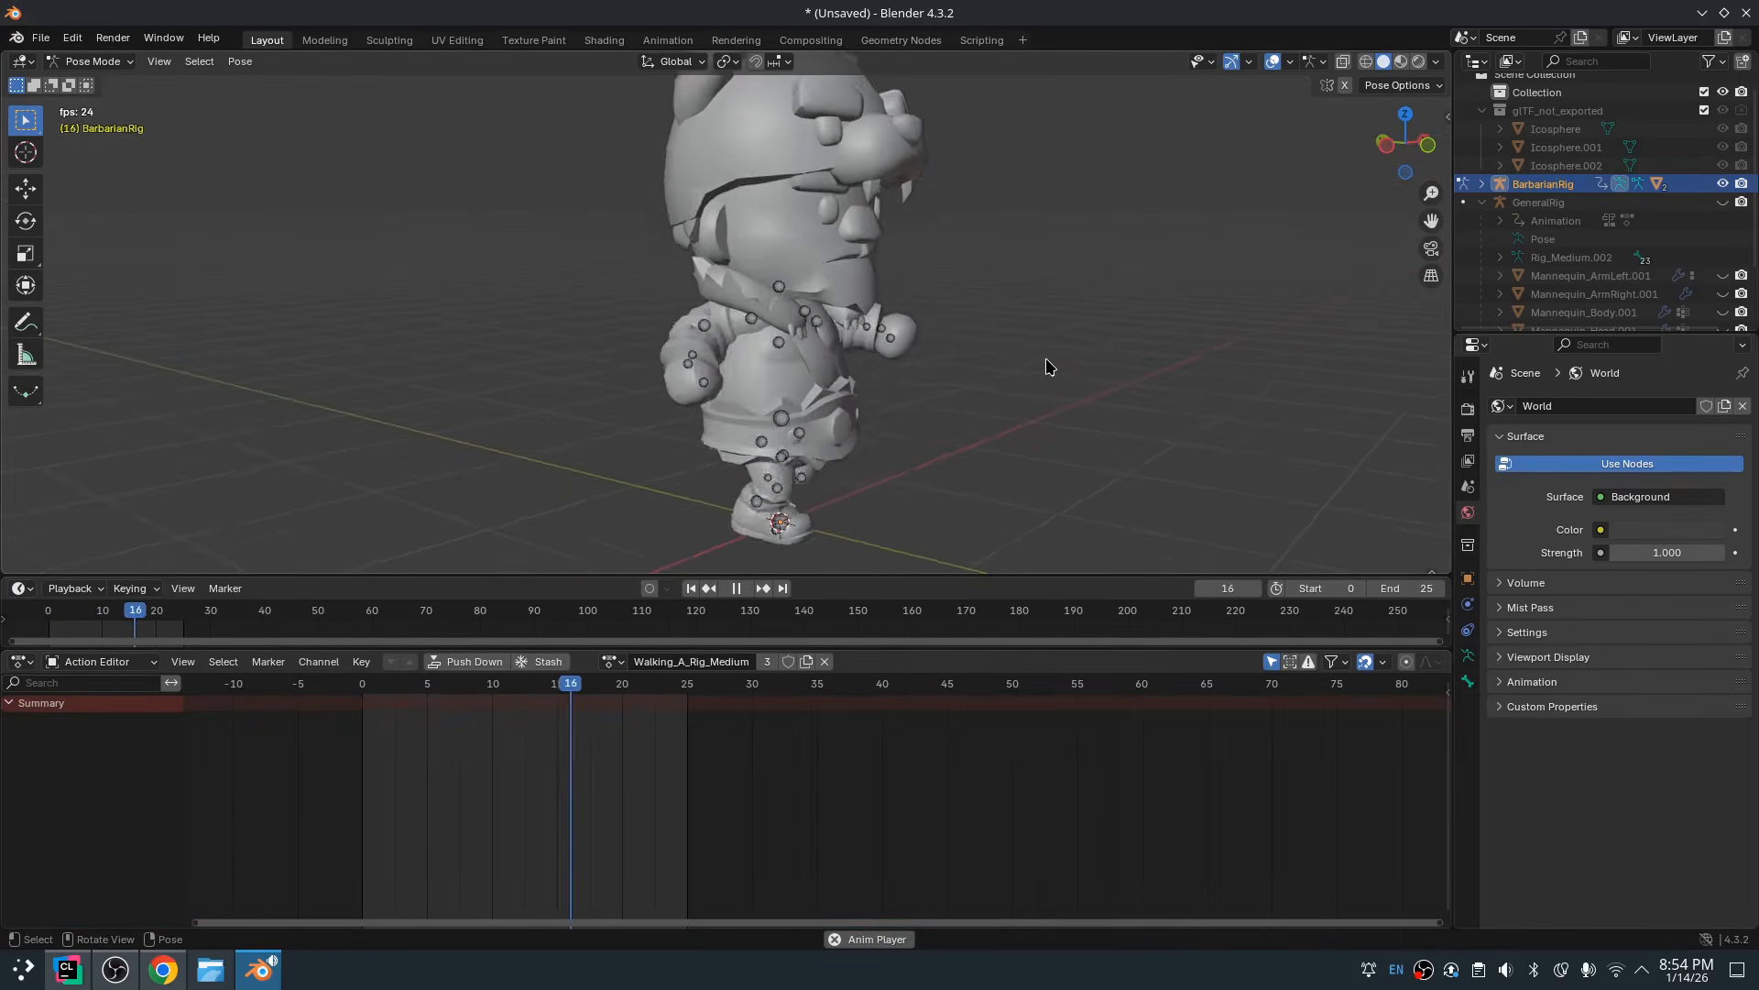
pyautogui.scroll(-1, 1018, 371)
pyautogui.press('Escape')
# Rename the Walking_A_Rig_Medium action to Walking
pyautogui.click(689, 661)
pyautogui.click(611, 662)
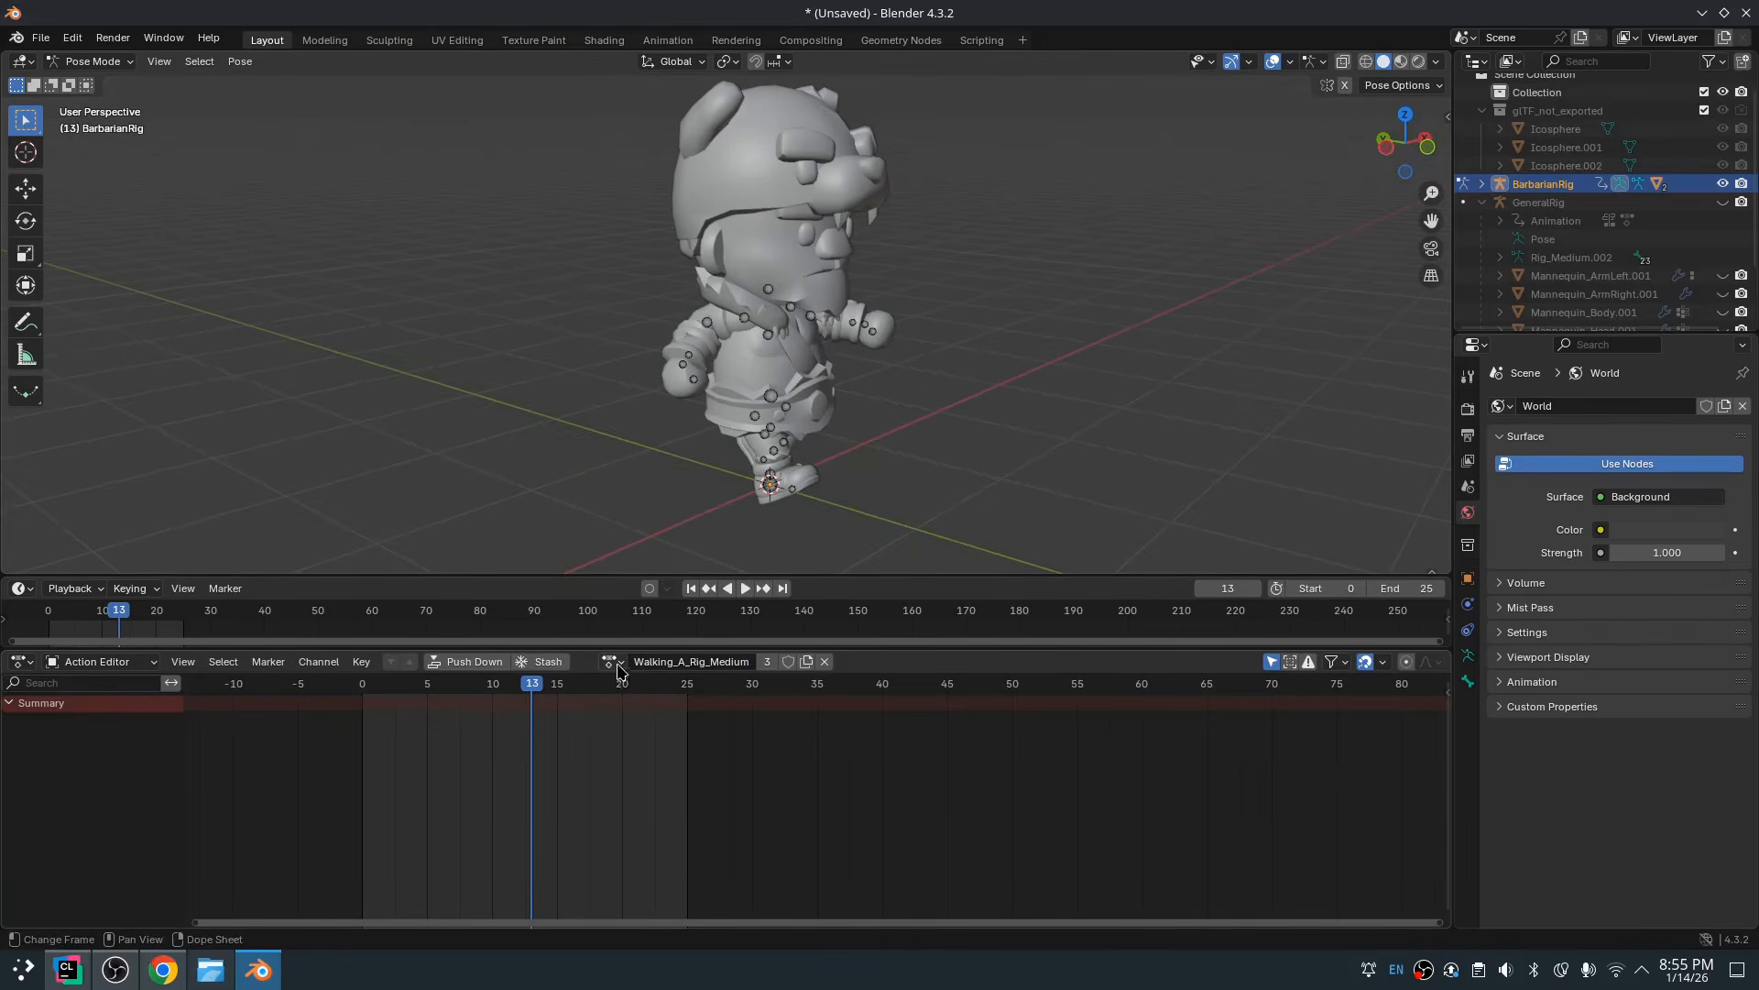
pyautogui.click(611, 661)
pyautogui.click(704, 817)
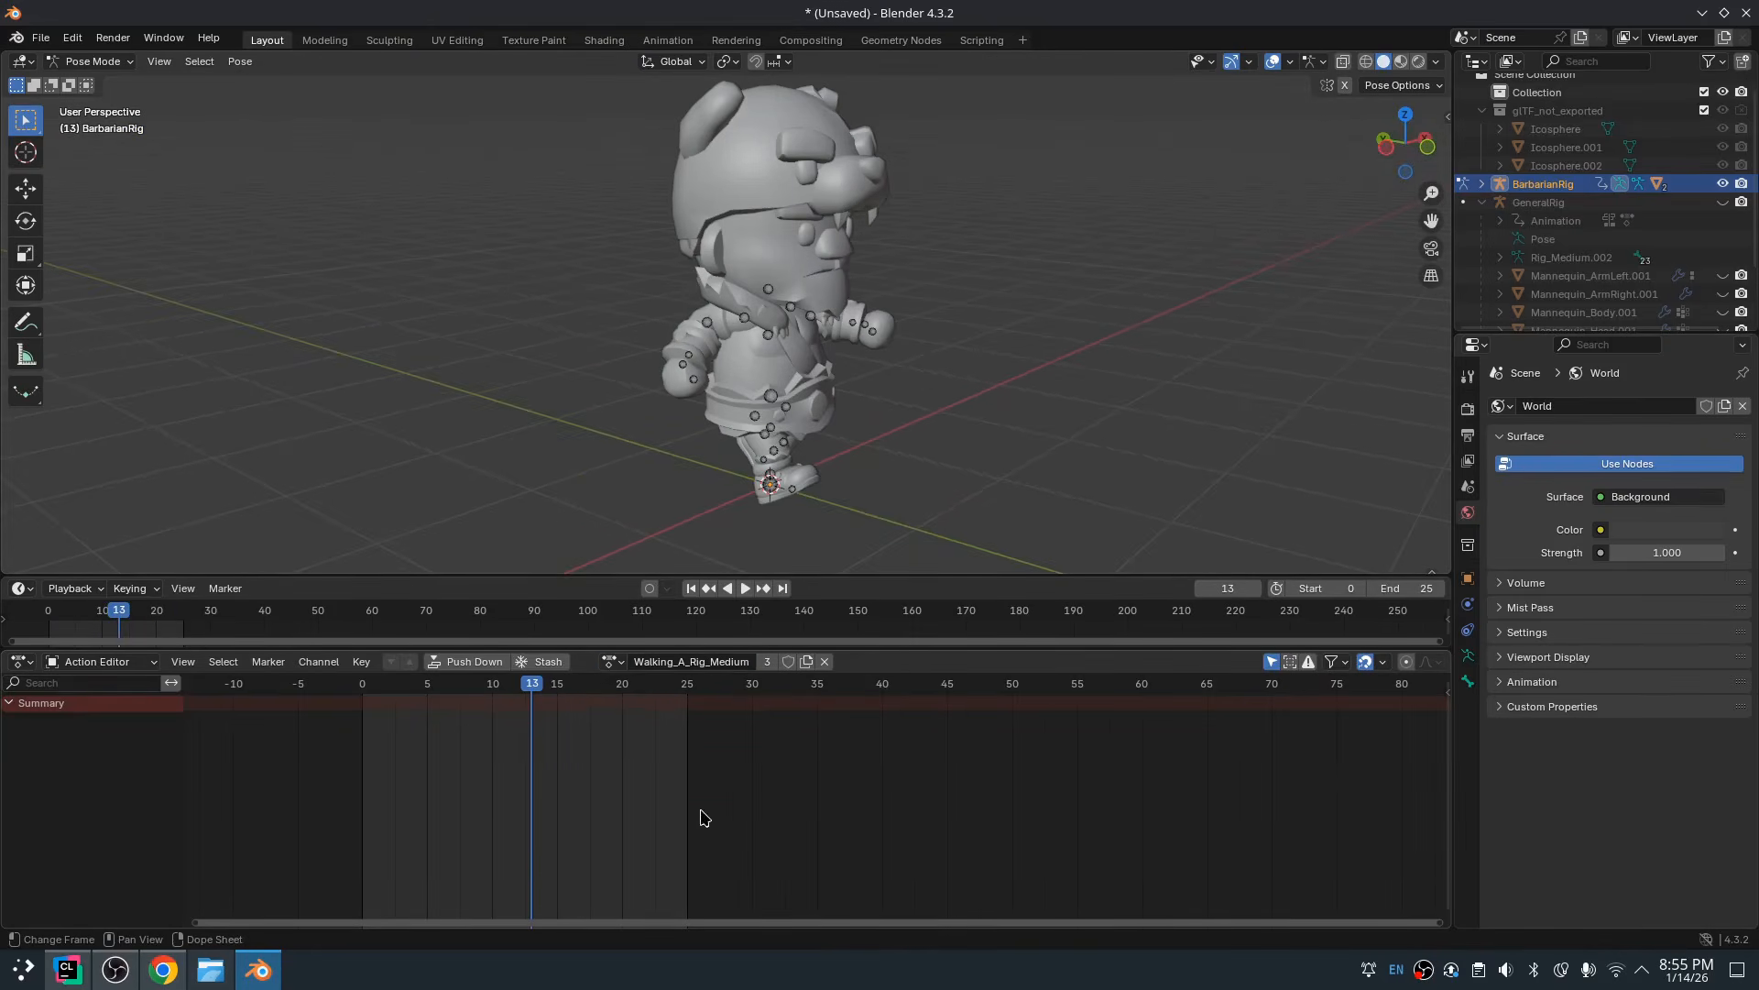
pyautogui.click(723, 664)
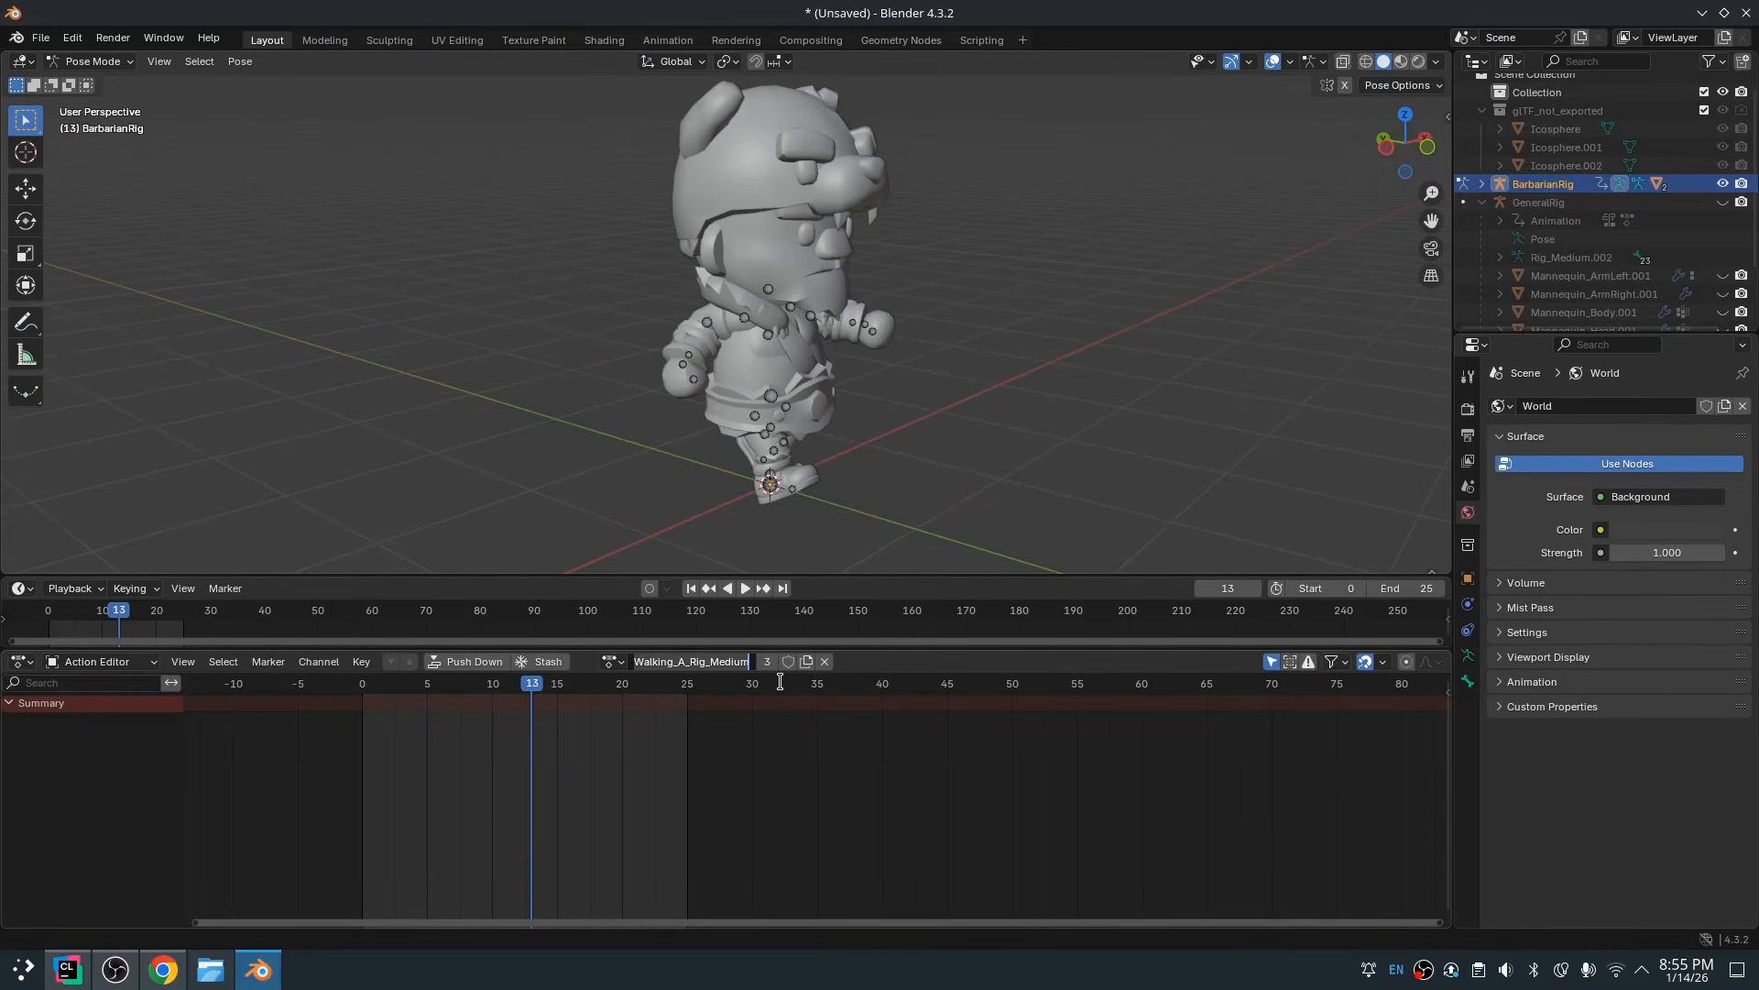
pyautogui.hotkey('ctrl', 'a')
pyautogui.write('Wal')
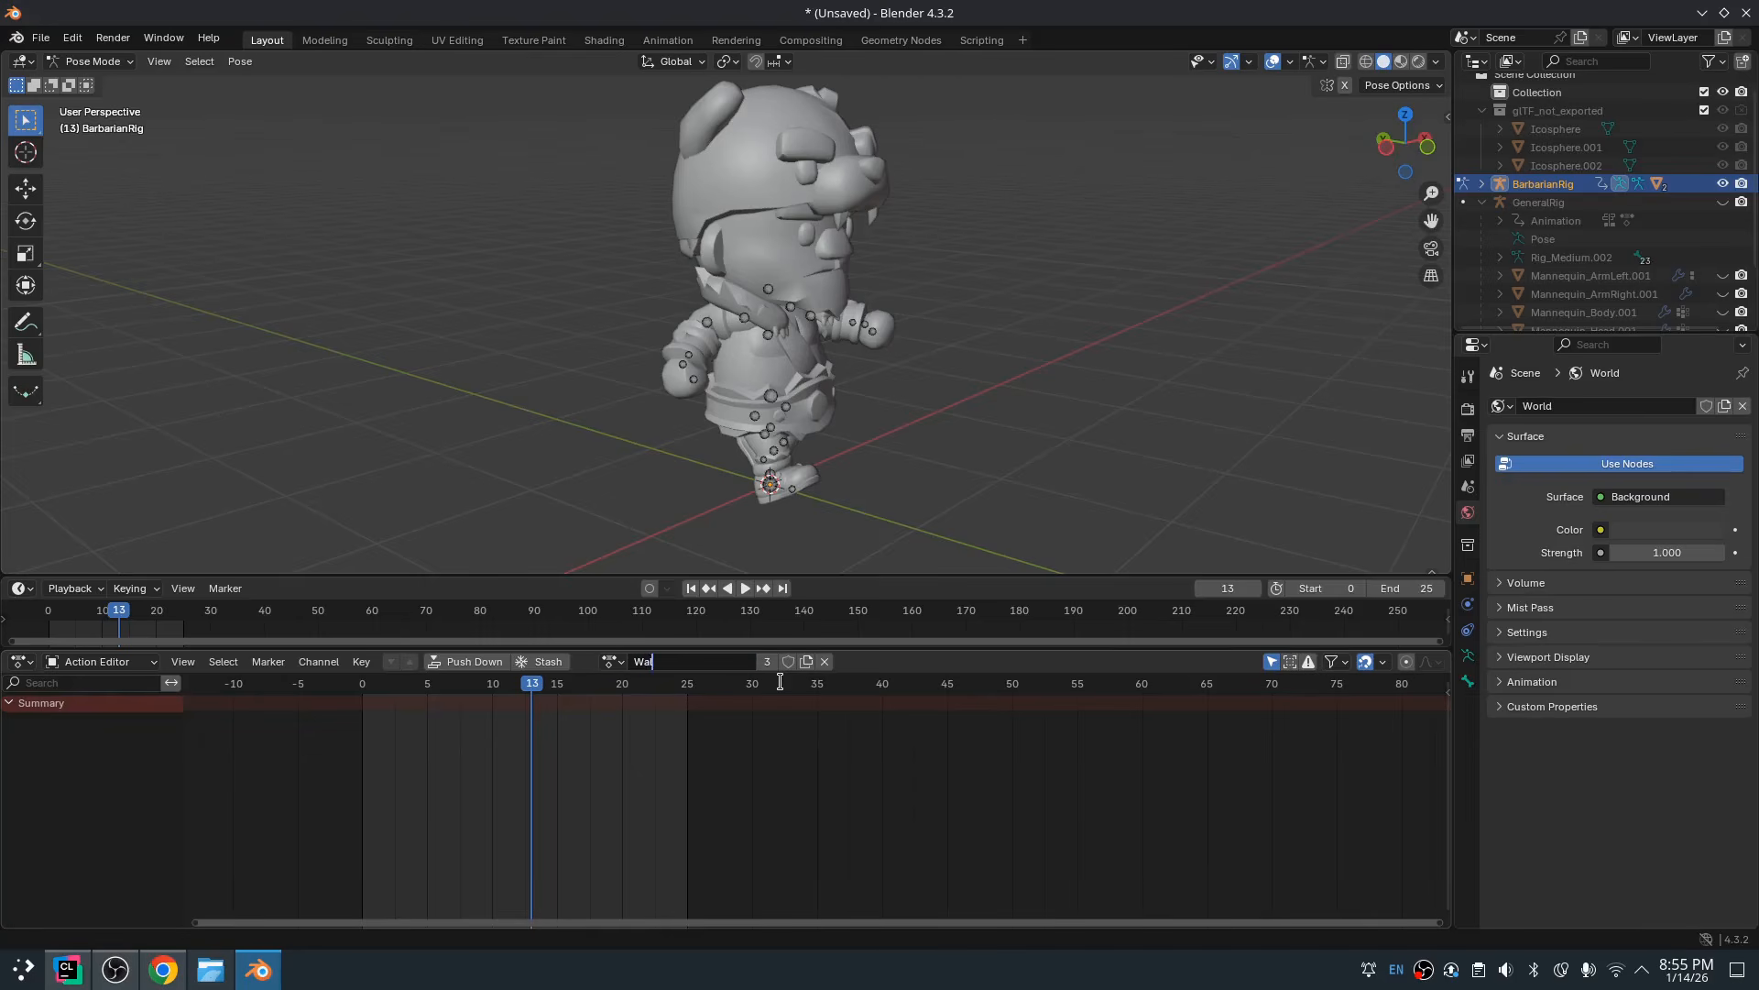
pyautogui.write('king')
pyautogui.press('Return')
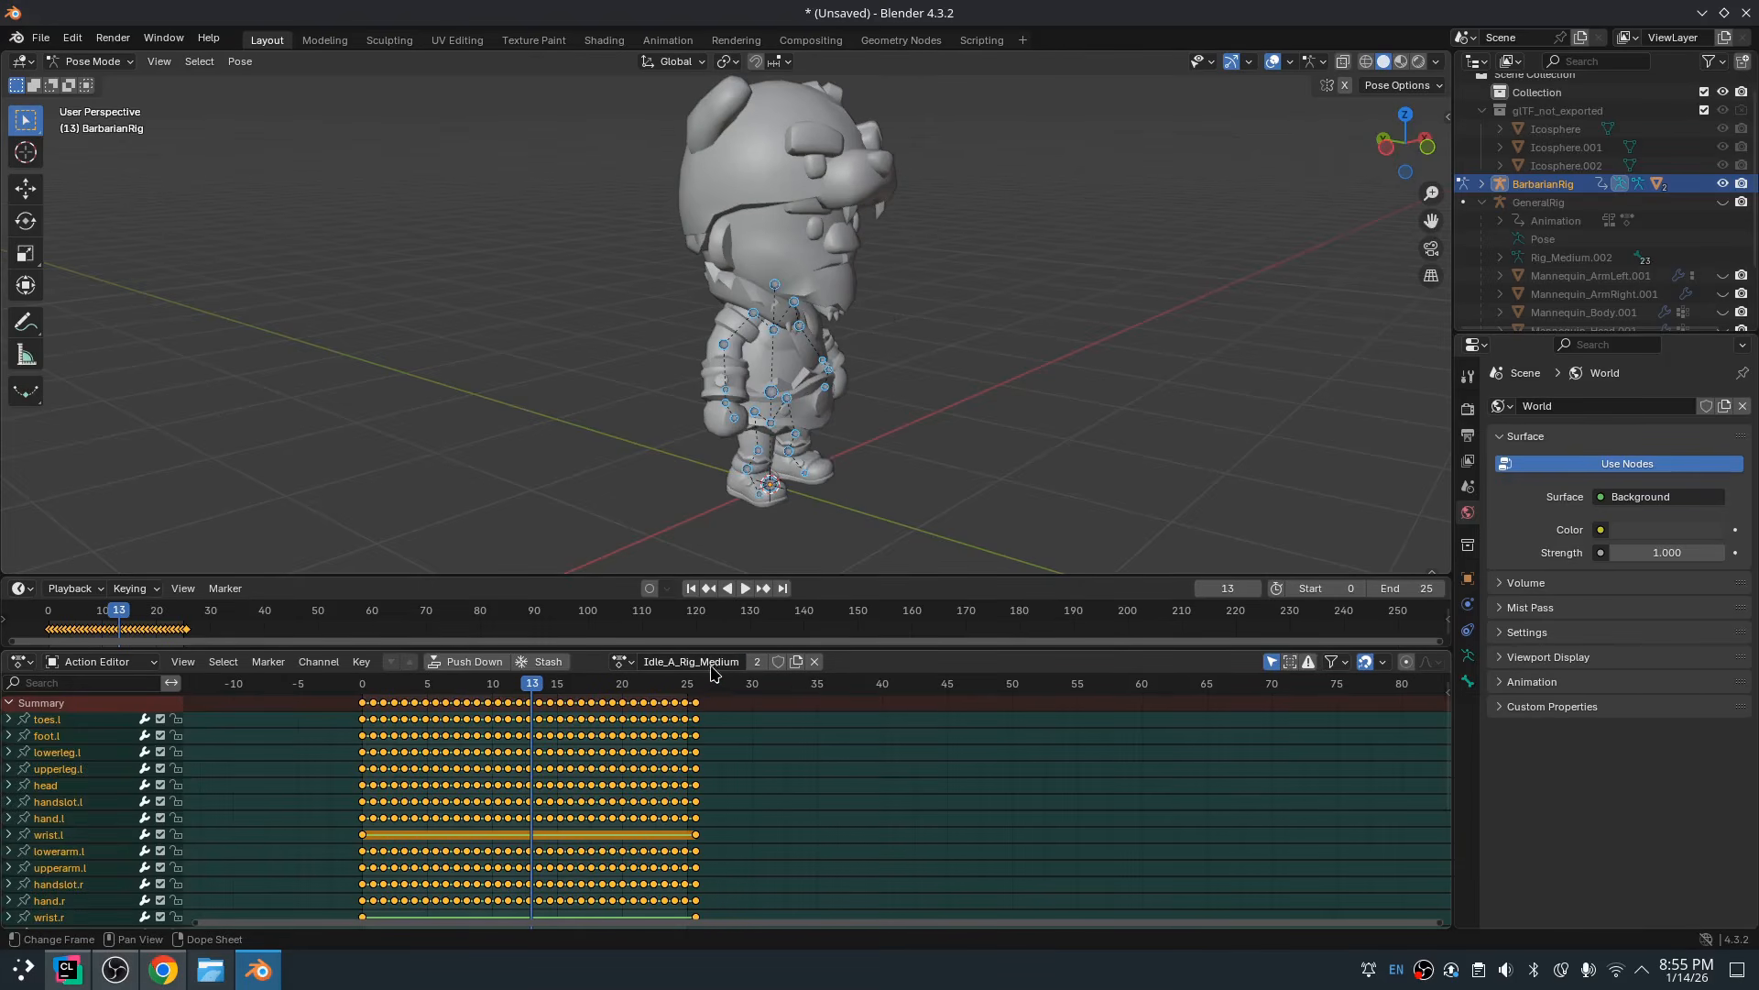
# Rename the Idle_A_Rig_Medium action assigned to BarbarianRig to Idle
pyautogui.click(723, 664)
pyautogui.press('Right')
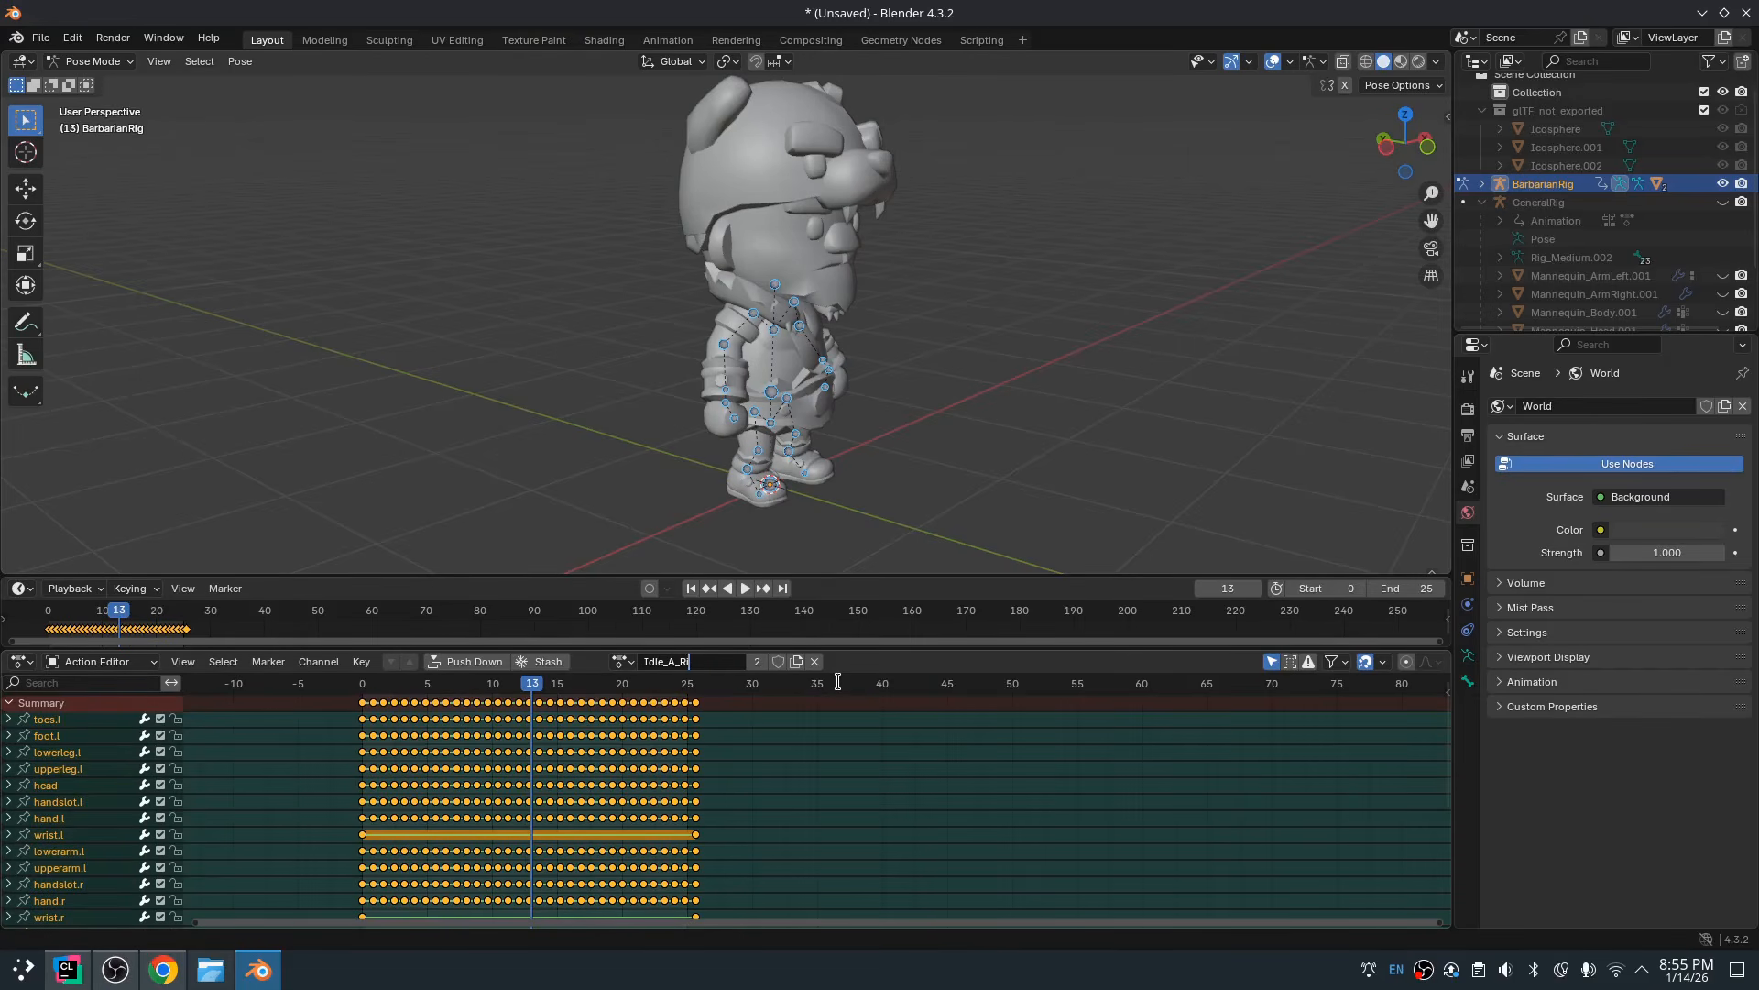
pyautogui.press('Return')
pyautogui.click(839, 768)
# Switch BarbarianRig to the Jump_Start_Rig_Medium action and preview its playback
pyautogui.click(623, 661)
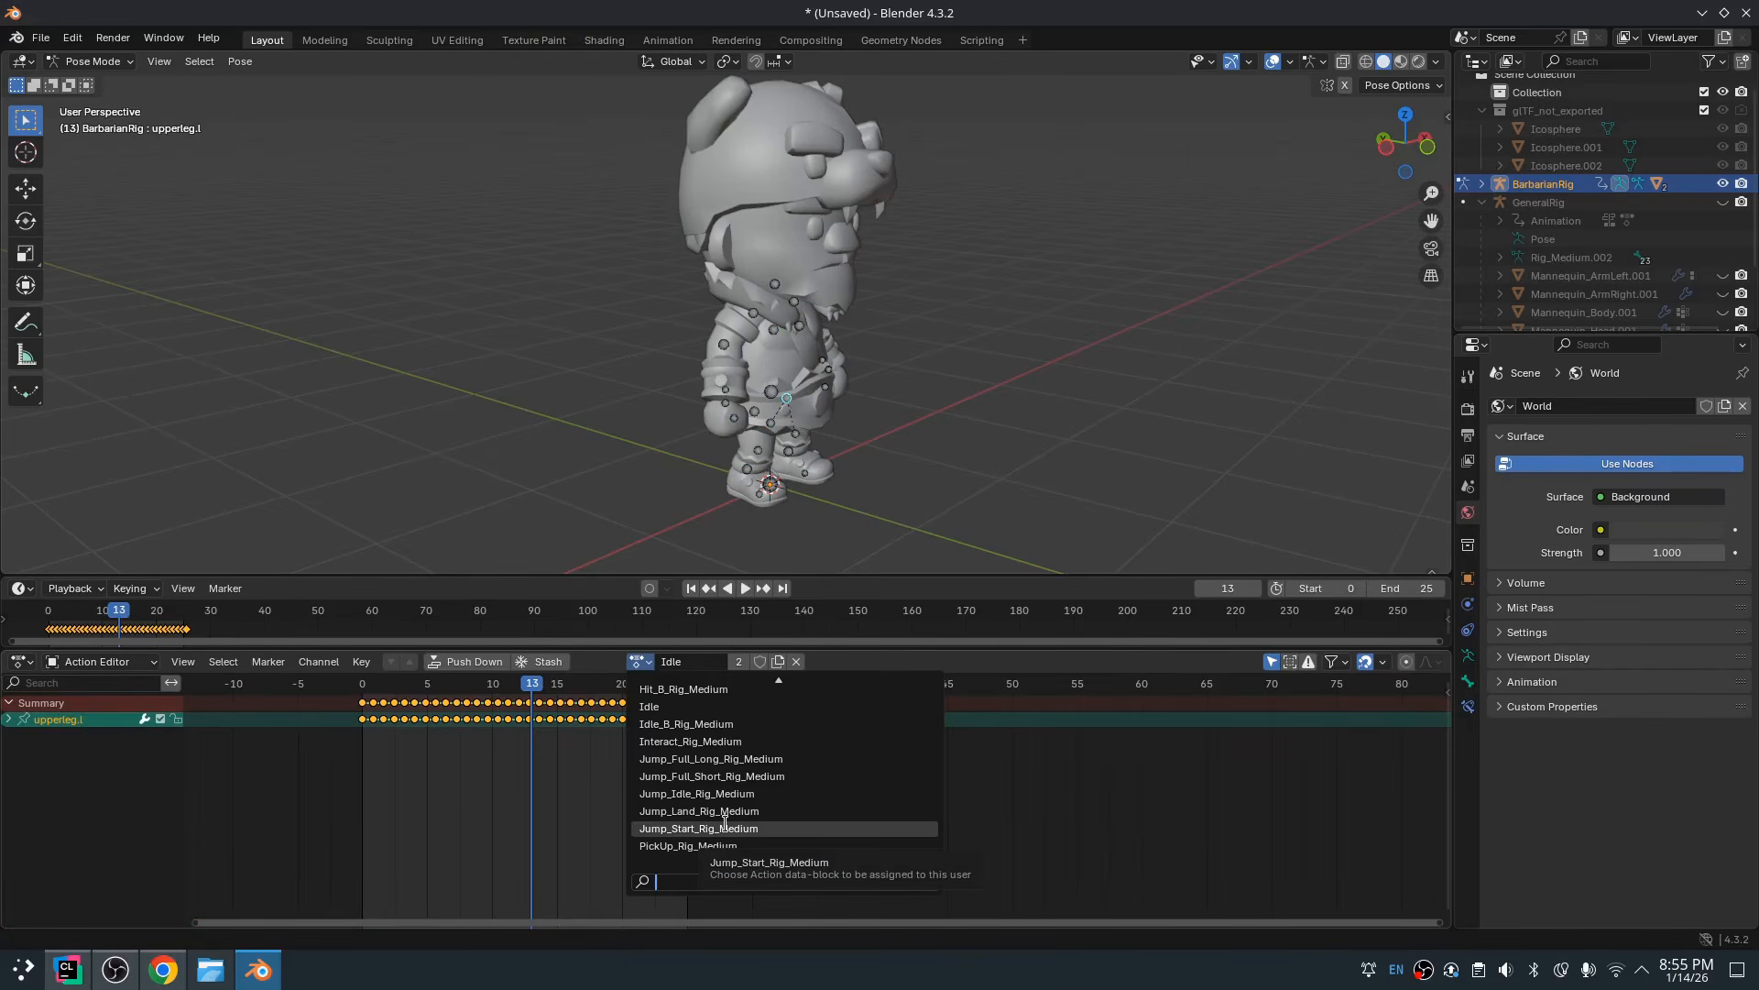
pyautogui.click(722, 828)
pyautogui.press('space')
pyautogui.press('space')
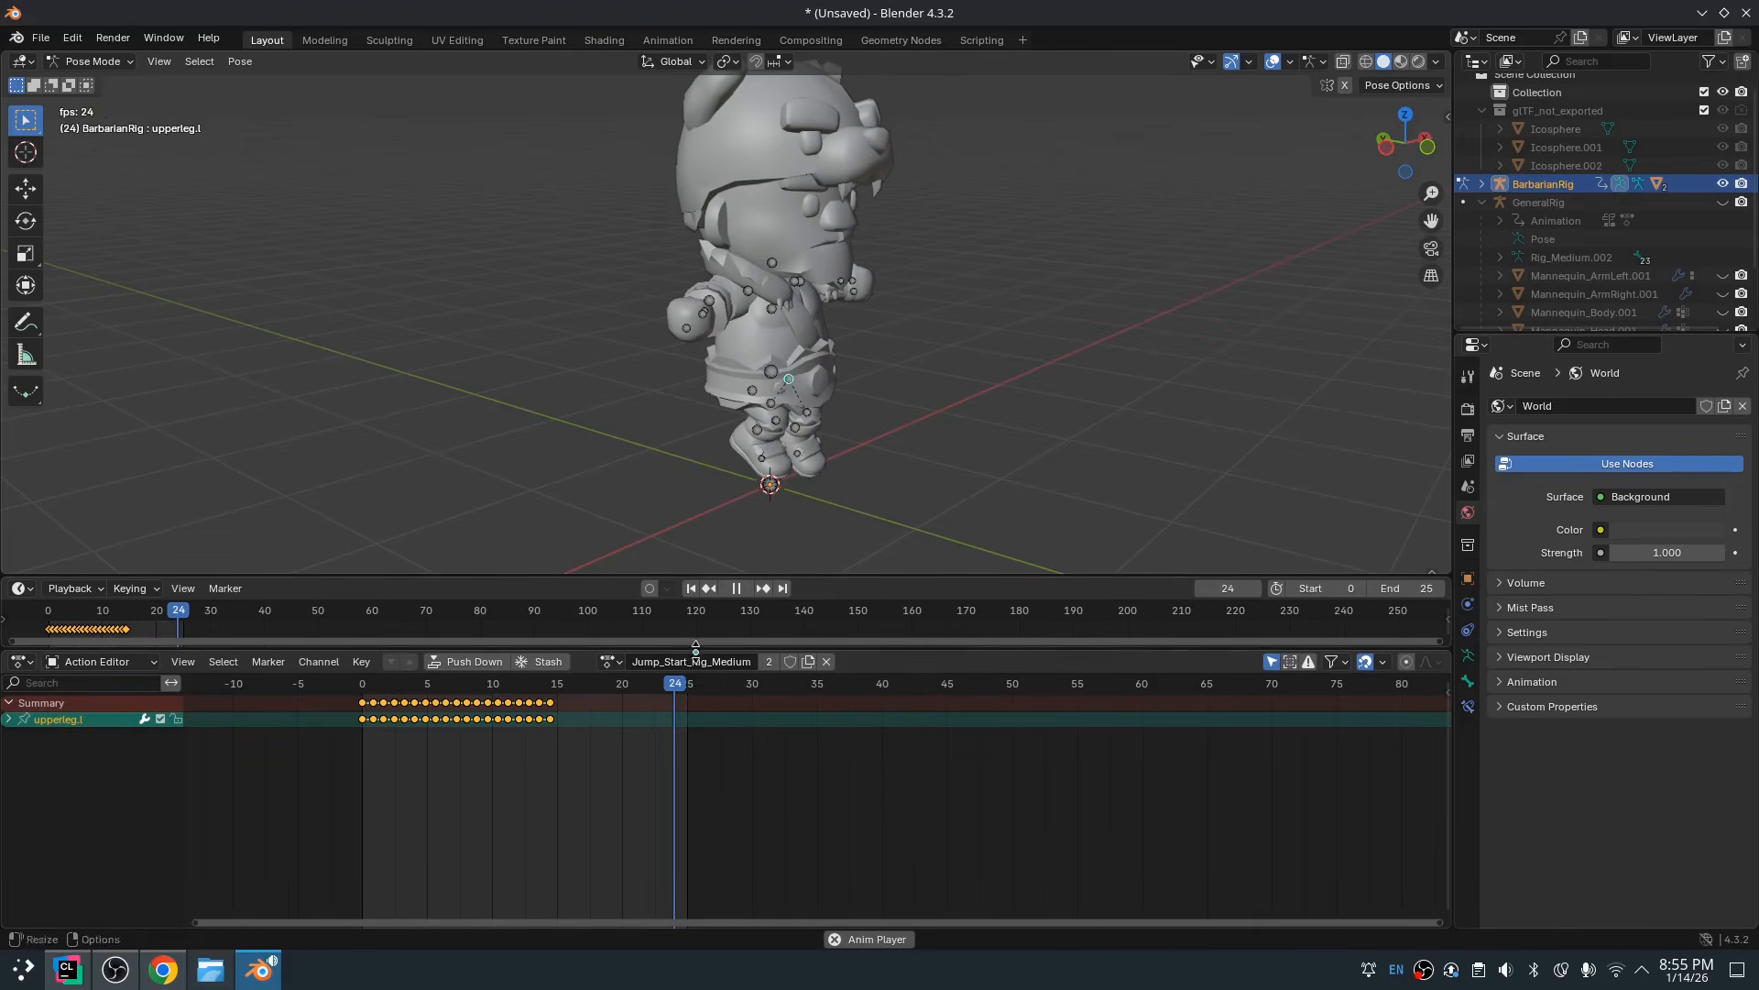
# Rename the Jump_Start_Rig_Medium action to JumpStart
pyautogui.moveTo(668, 694); pyautogui.dragTo(532, 694)
pyautogui.hotkey('ctrl', 'a')
pyautogui.write('Jump')
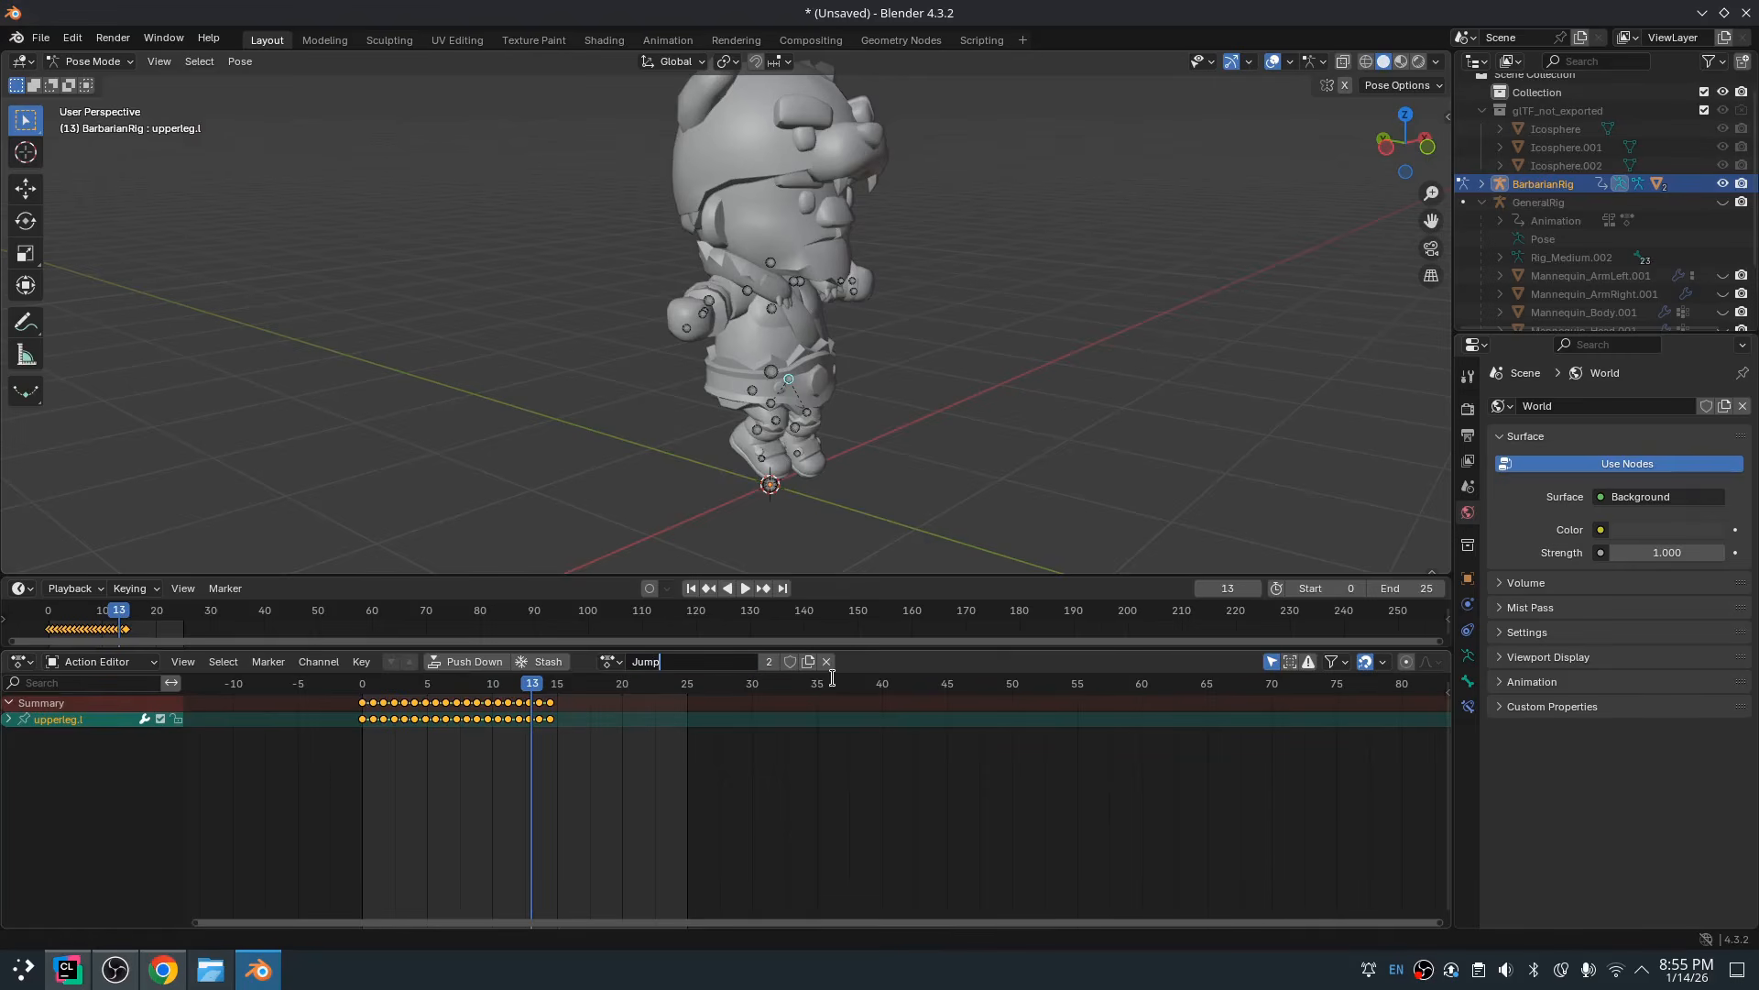
pyautogui.write('Start')
pyautogui.press('Return')
# Switch BarbarianRig to the Jump_Idle_Rig_Medium action, check its playback and rename it JumpLoop
pyautogui.click(638, 661)
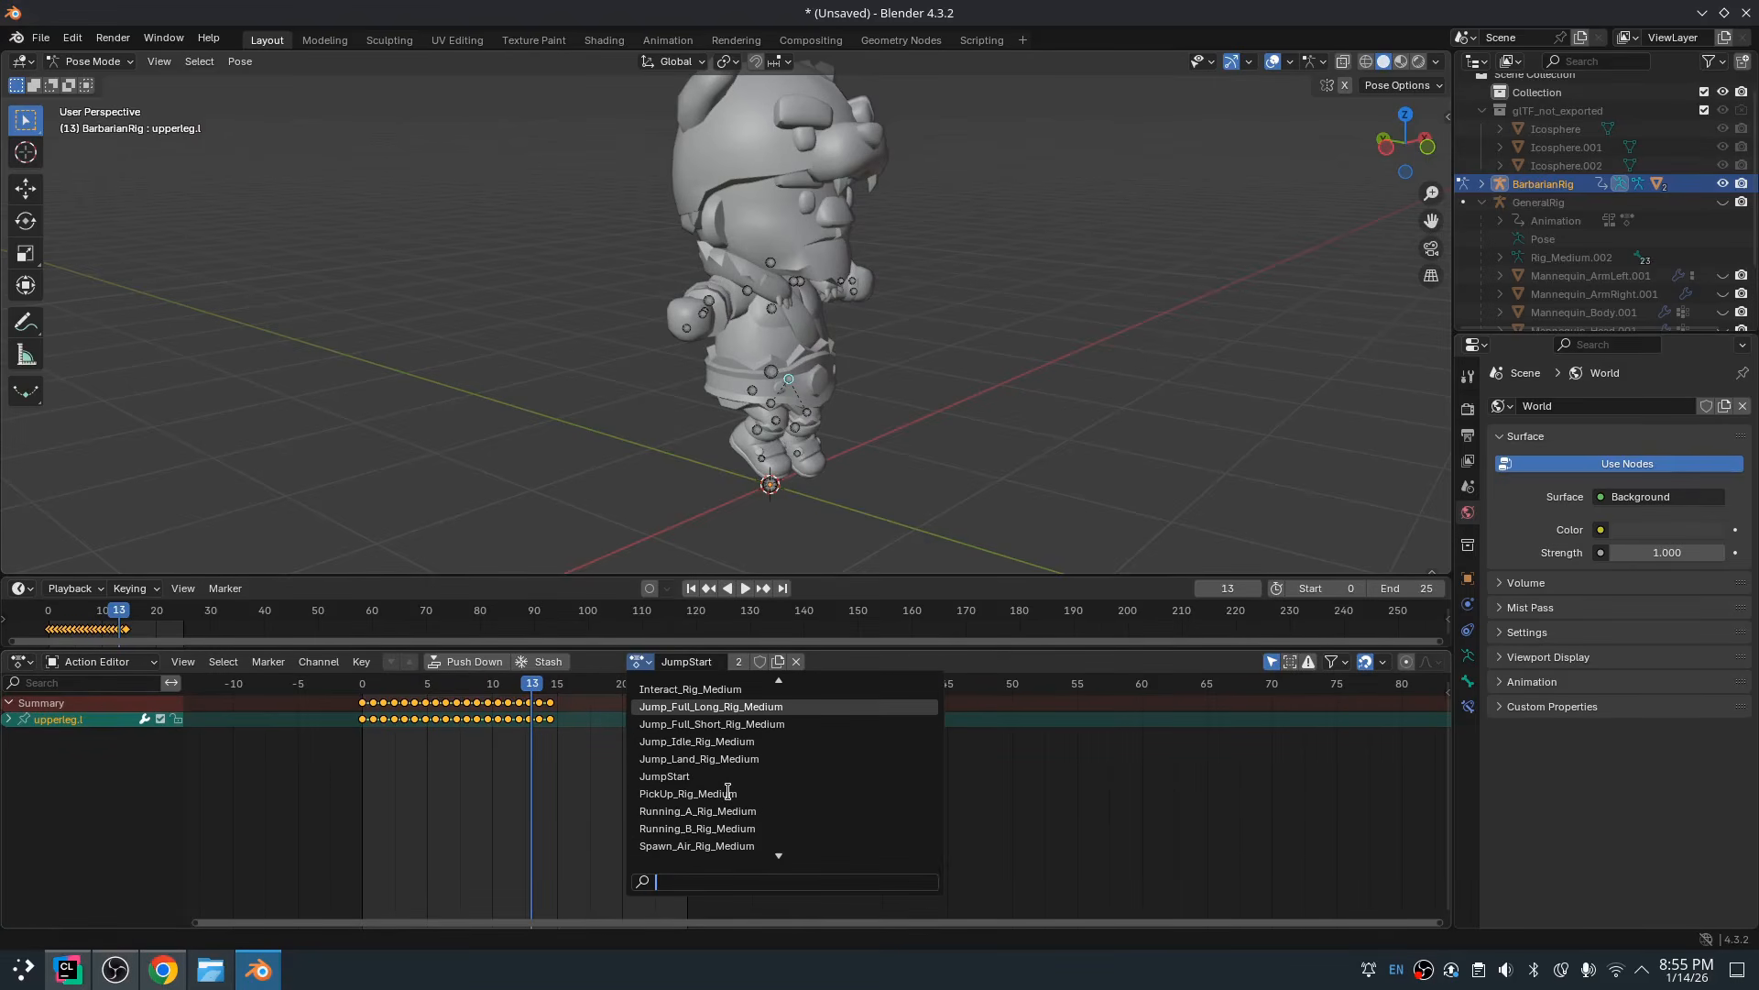
pyautogui.click(738, 742)
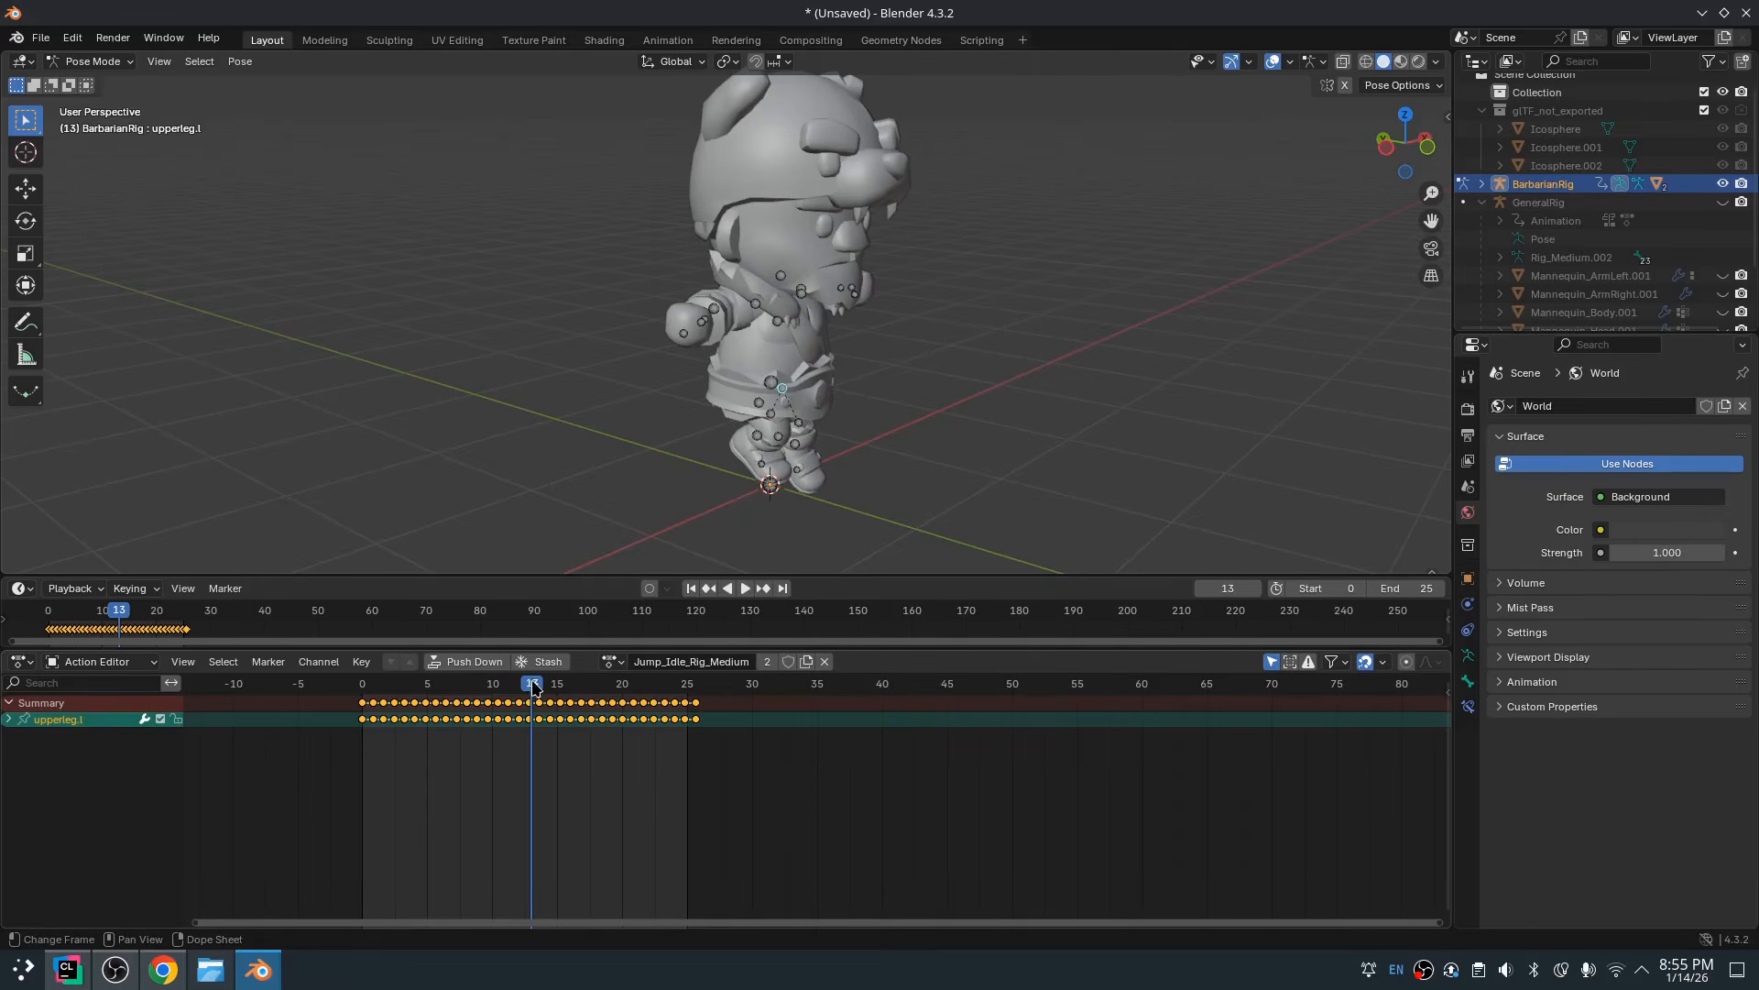
pyautogui.moveTo(533, 687); pyautogui.dragTo(600, 702)
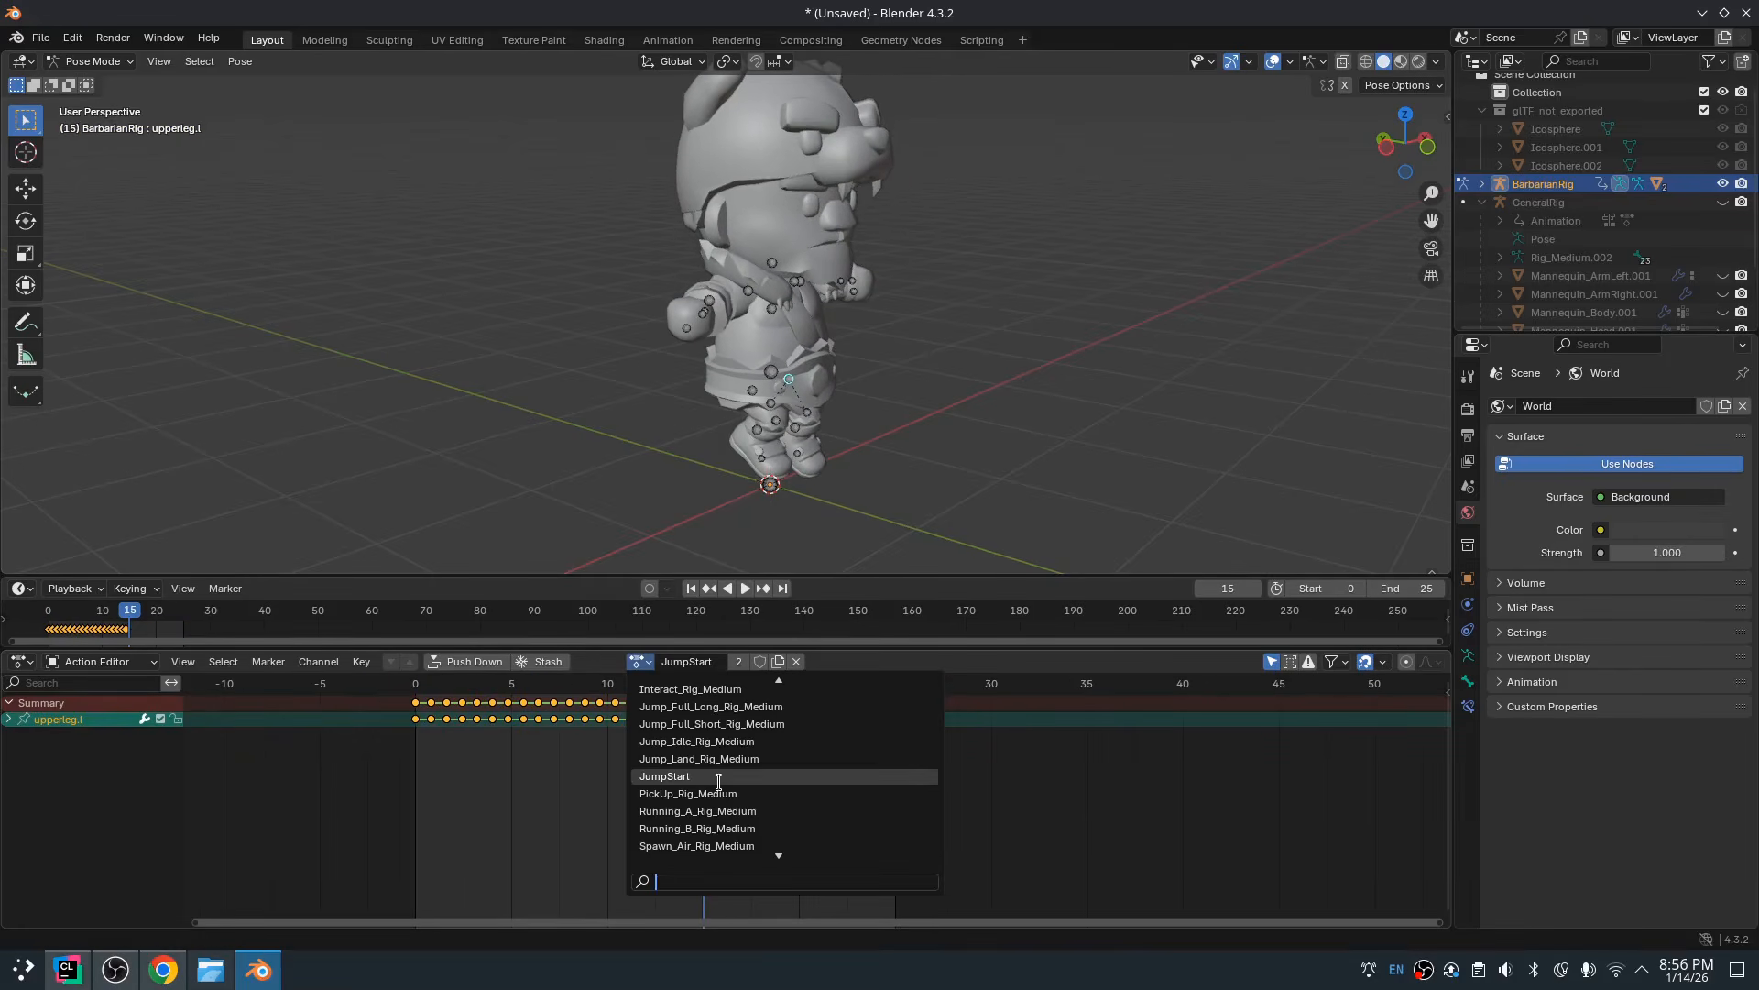
pyautogui.click(747, 741)
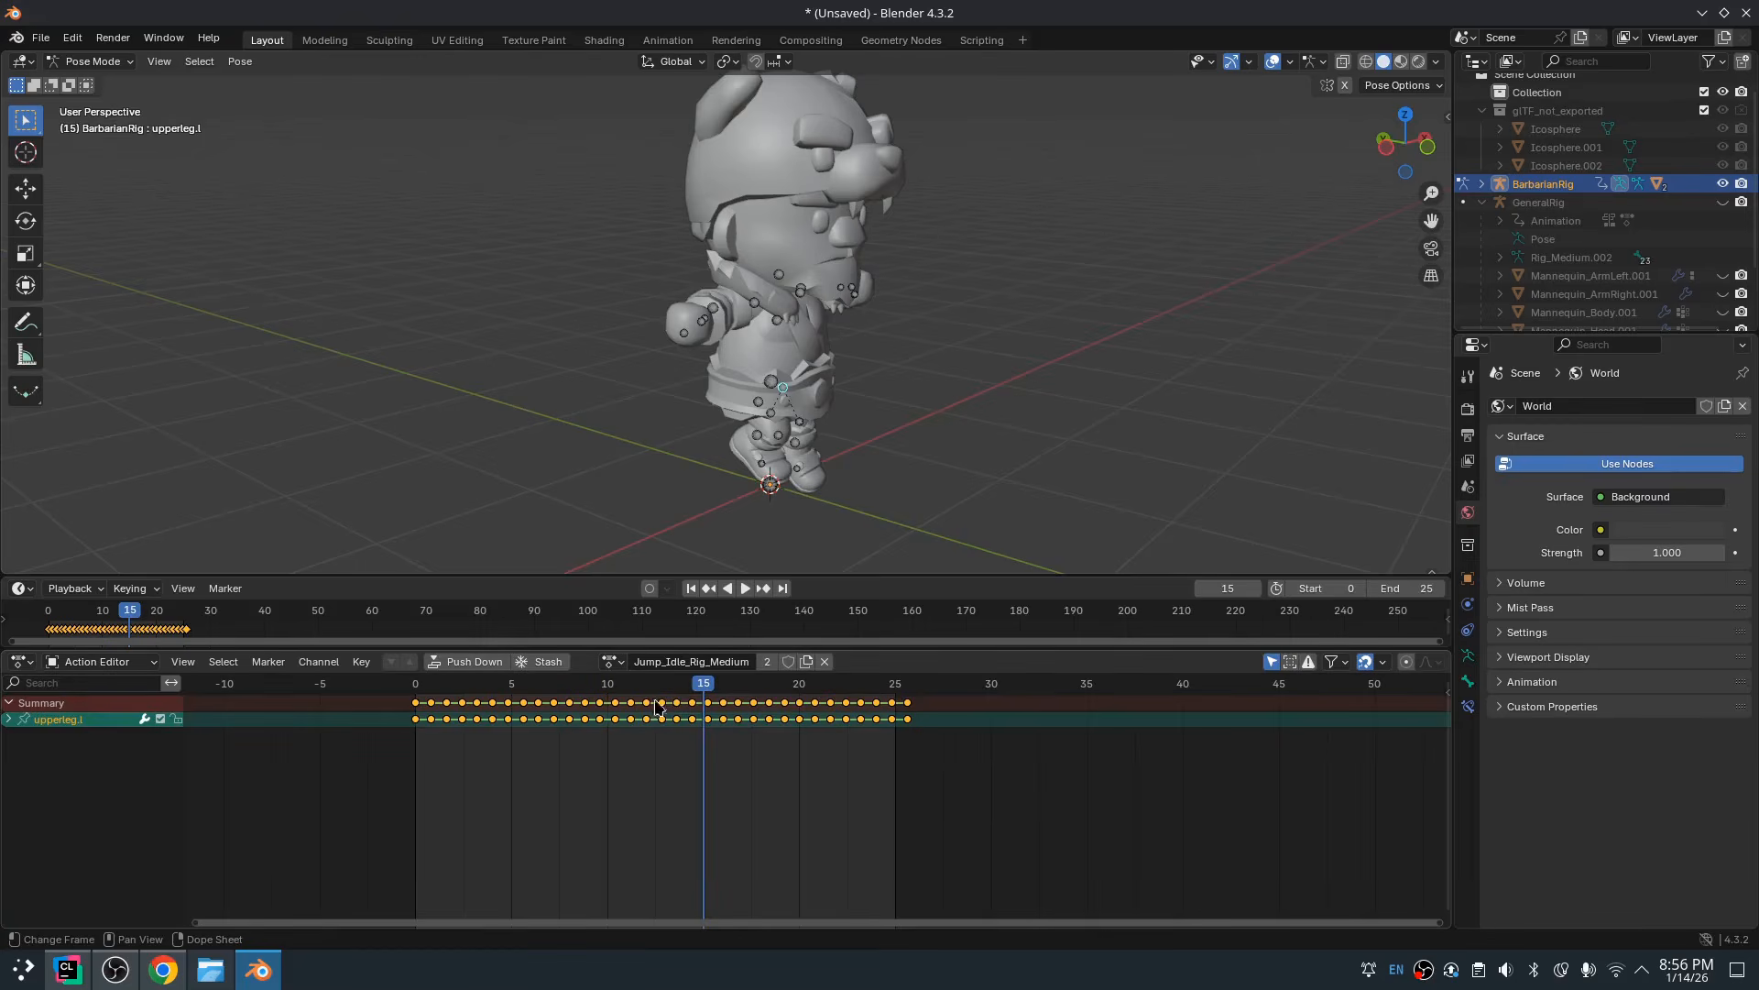
pyautogui.hotkey('shift', 'ctrl', 'space')
pyautogui.press('space')
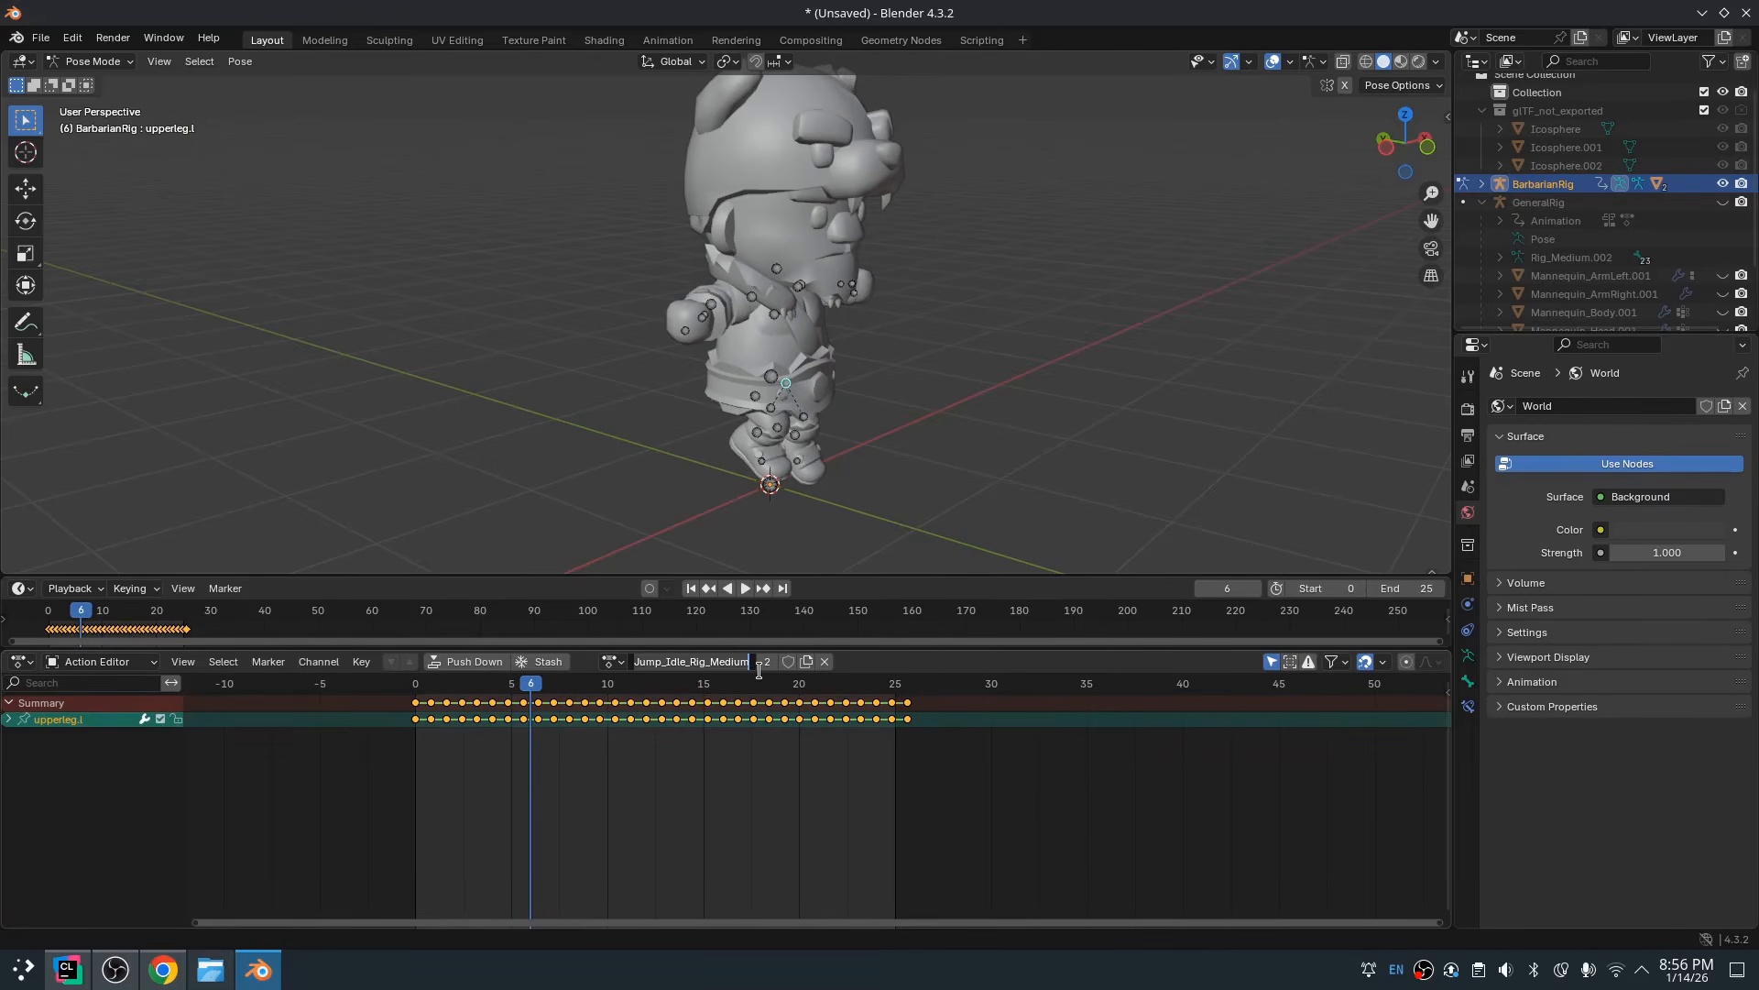
pyautogui.write('JumpLoop')
pyautogui.press('Return')
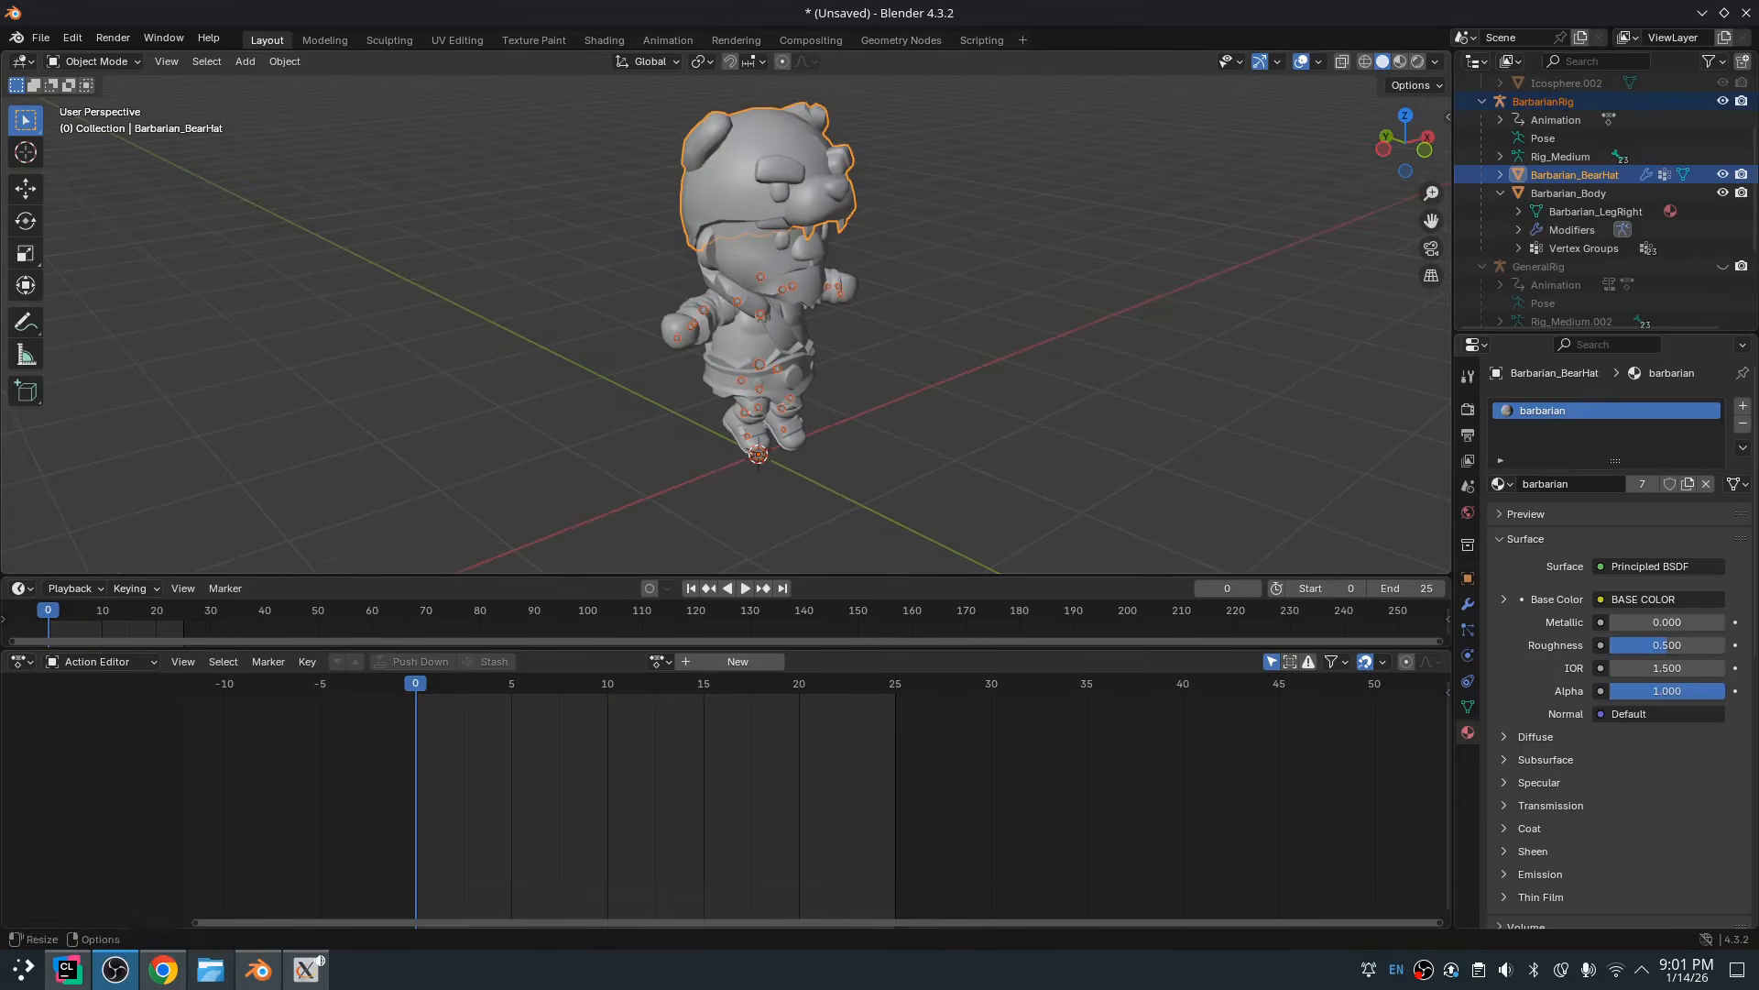
# Select Barbarian_Body together with BarbarianRig, leaving the bear hat out of the selection
pyautogui.click(1044, 287)
pyautogui.scroll(3, 1013, 326)
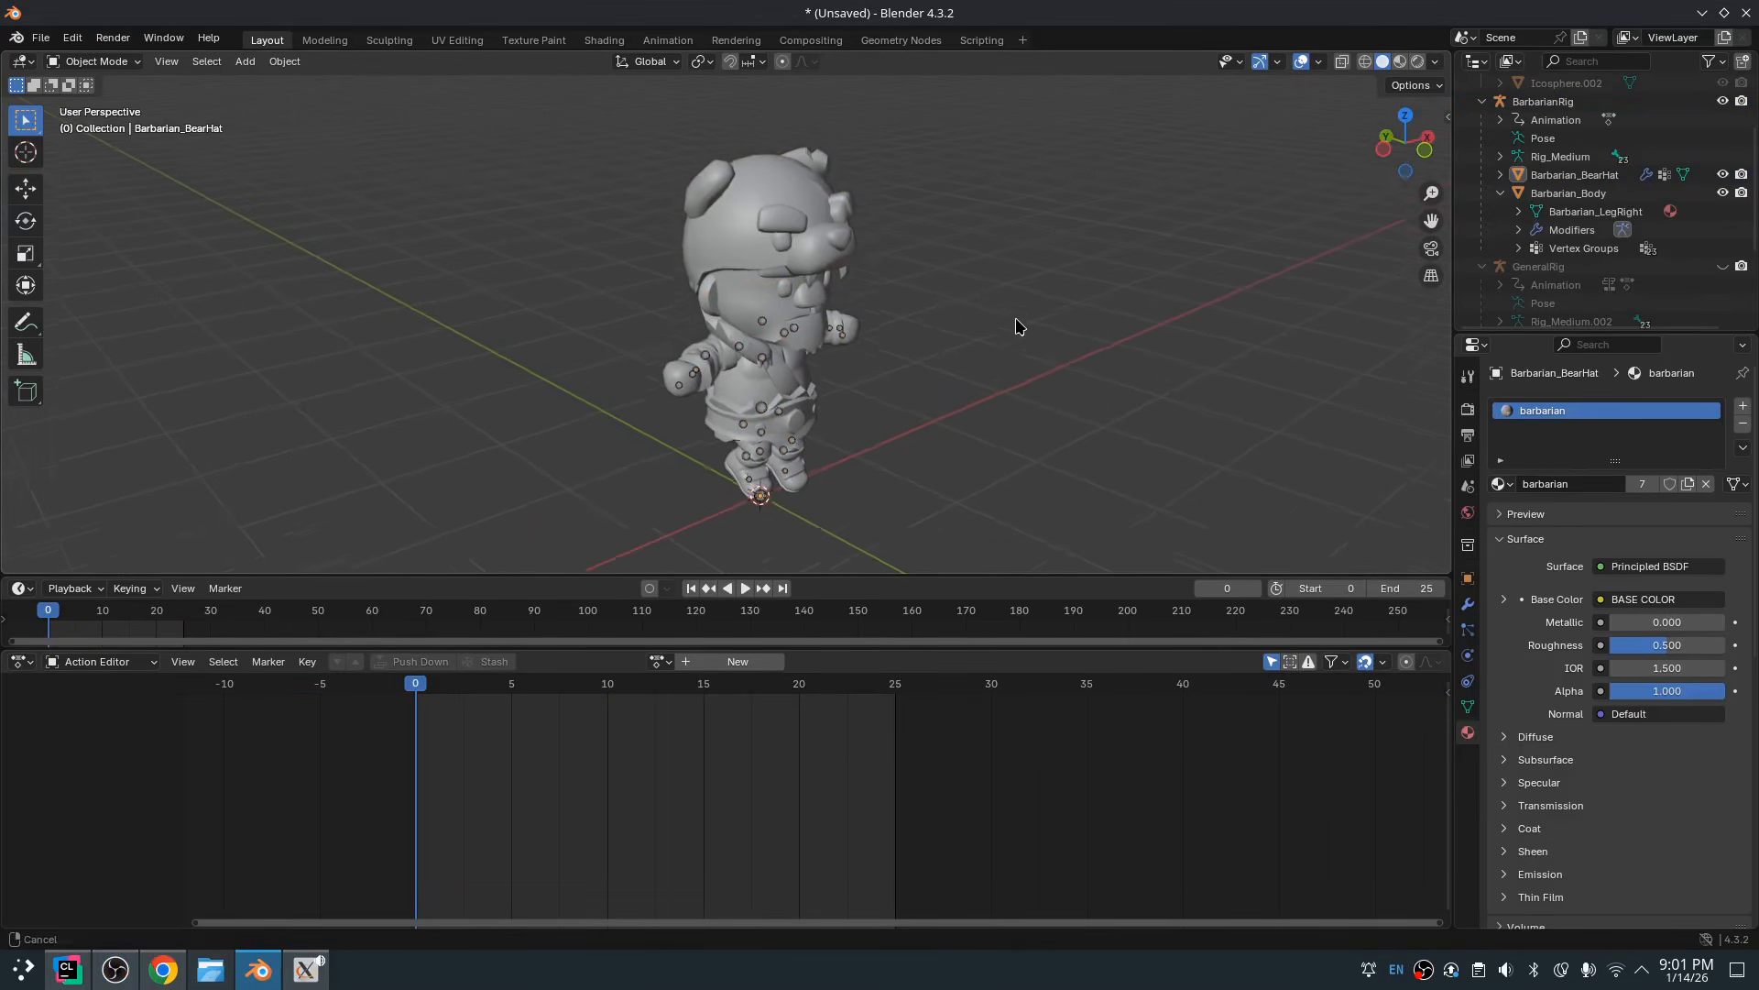
pyautogui.scroll(-3, 980, 426)
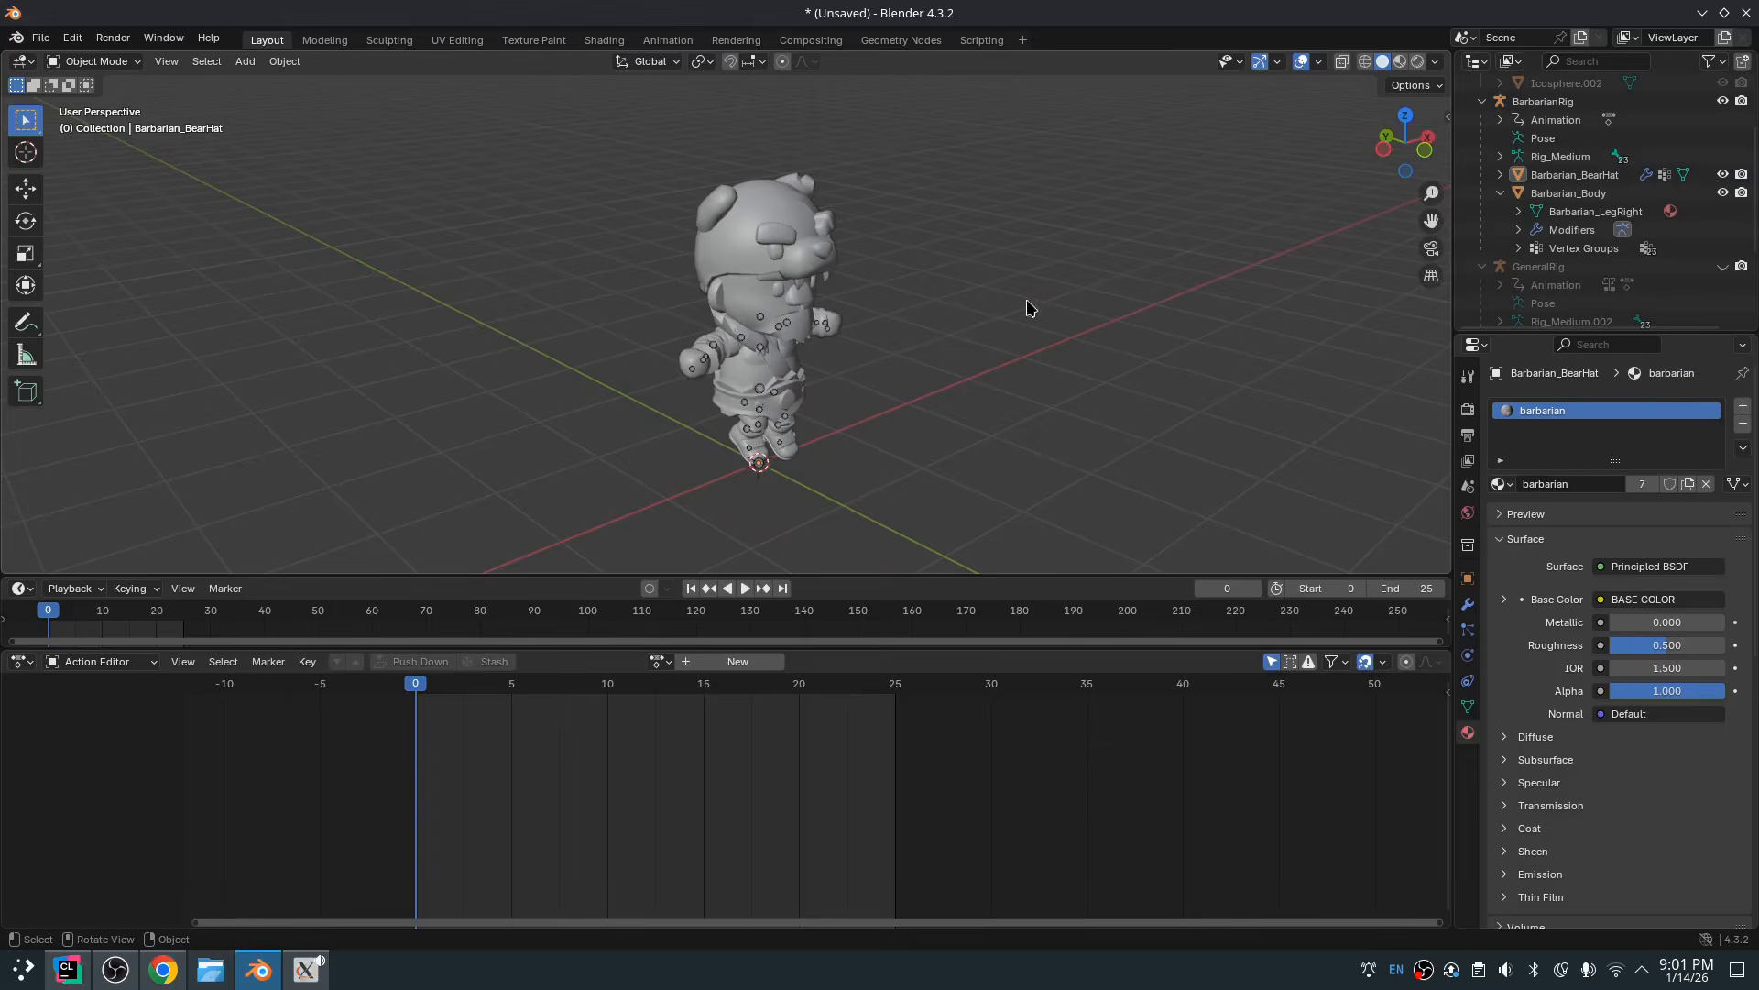
pyautogui.click(733, 218)
pyautogui.click(762, 314)
pyautogui.click(763, 311)
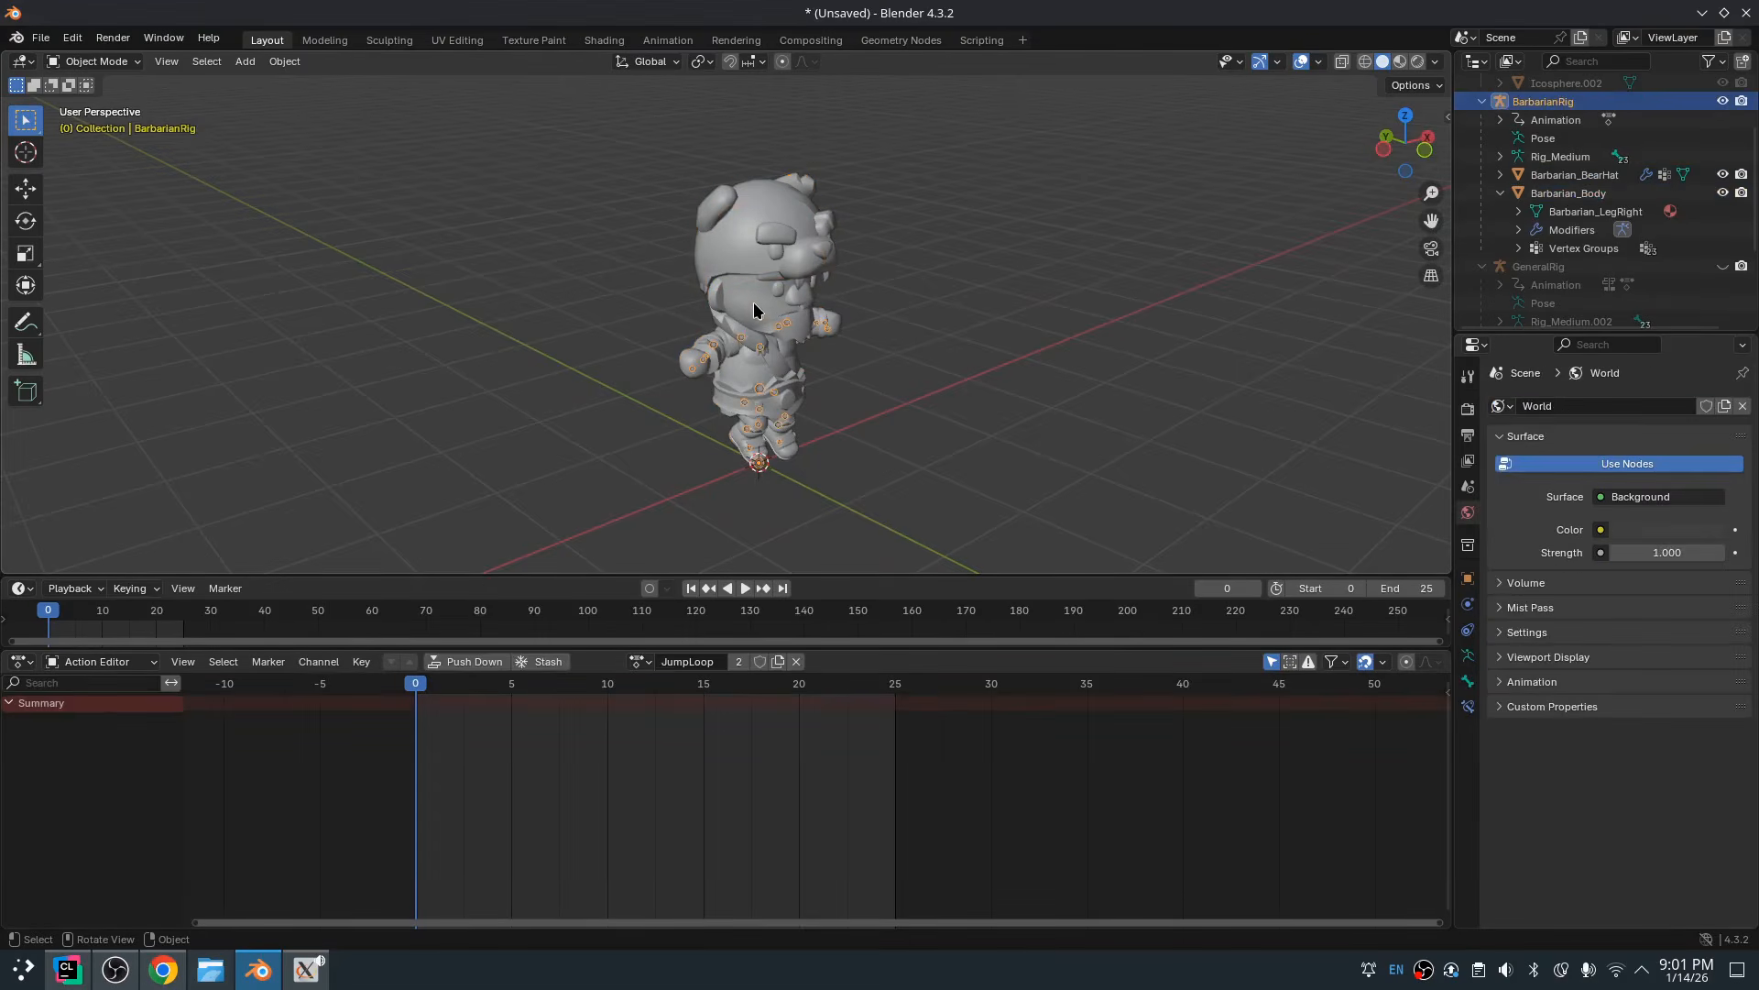
pyautogui.click(750, 293)
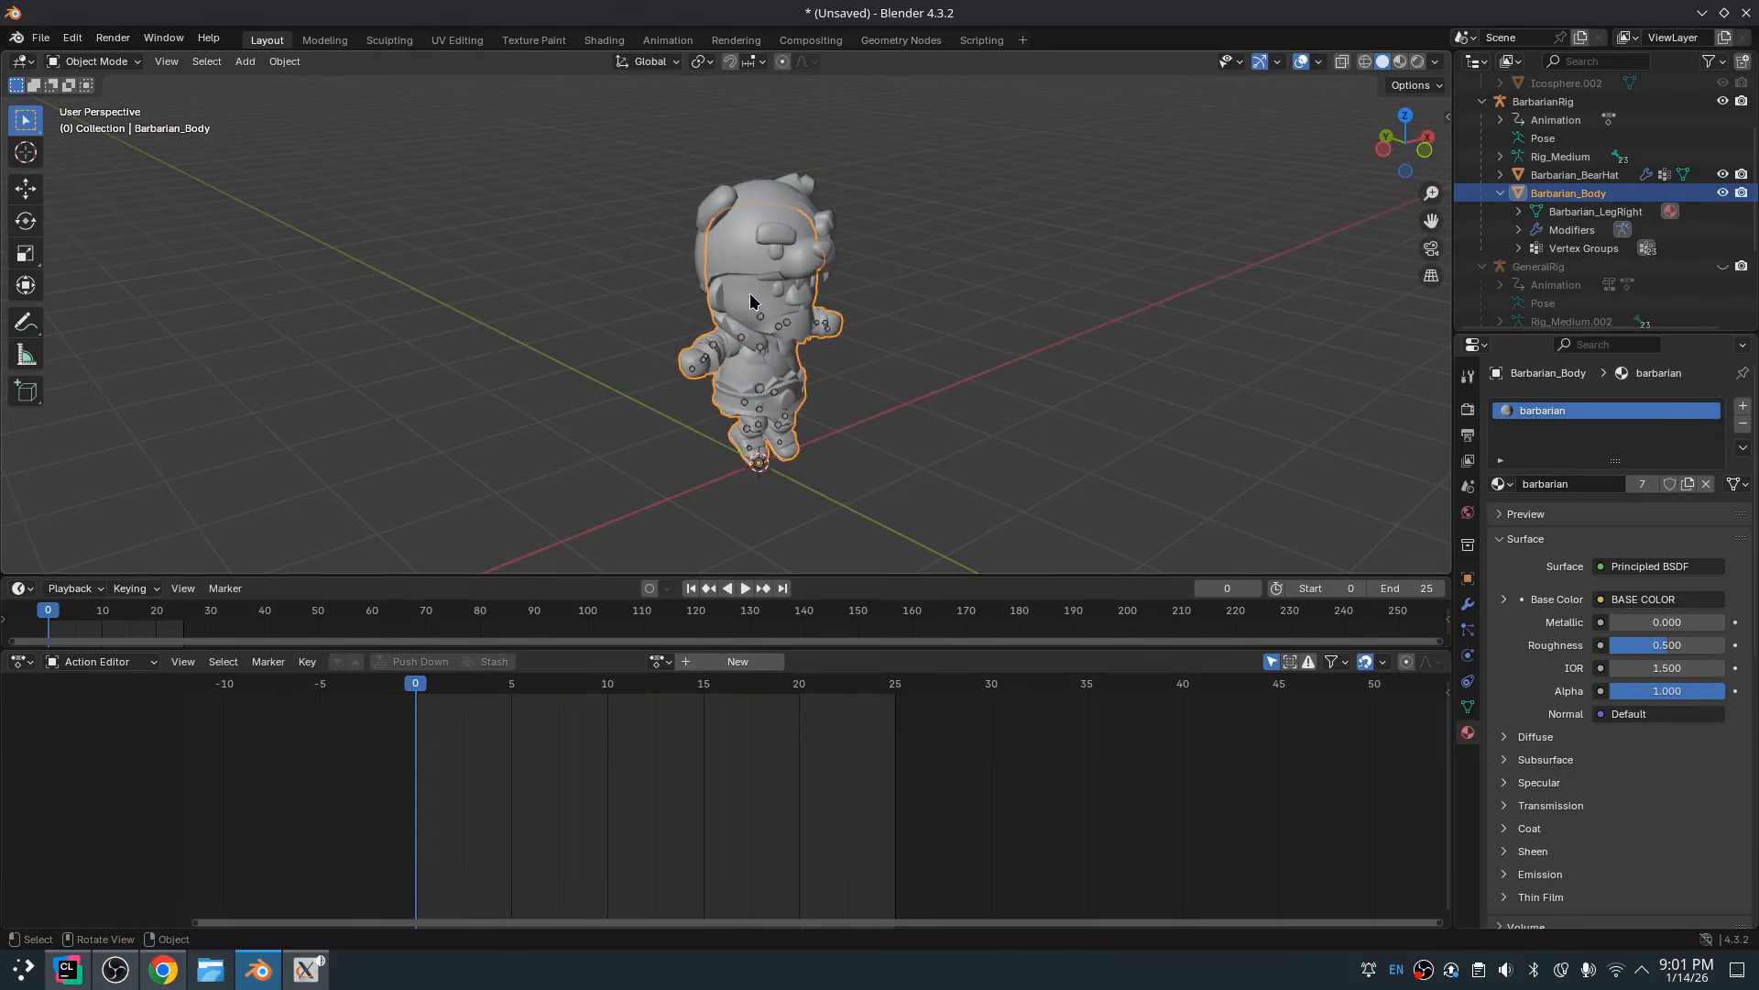
pyautogui.click(1554, 107)
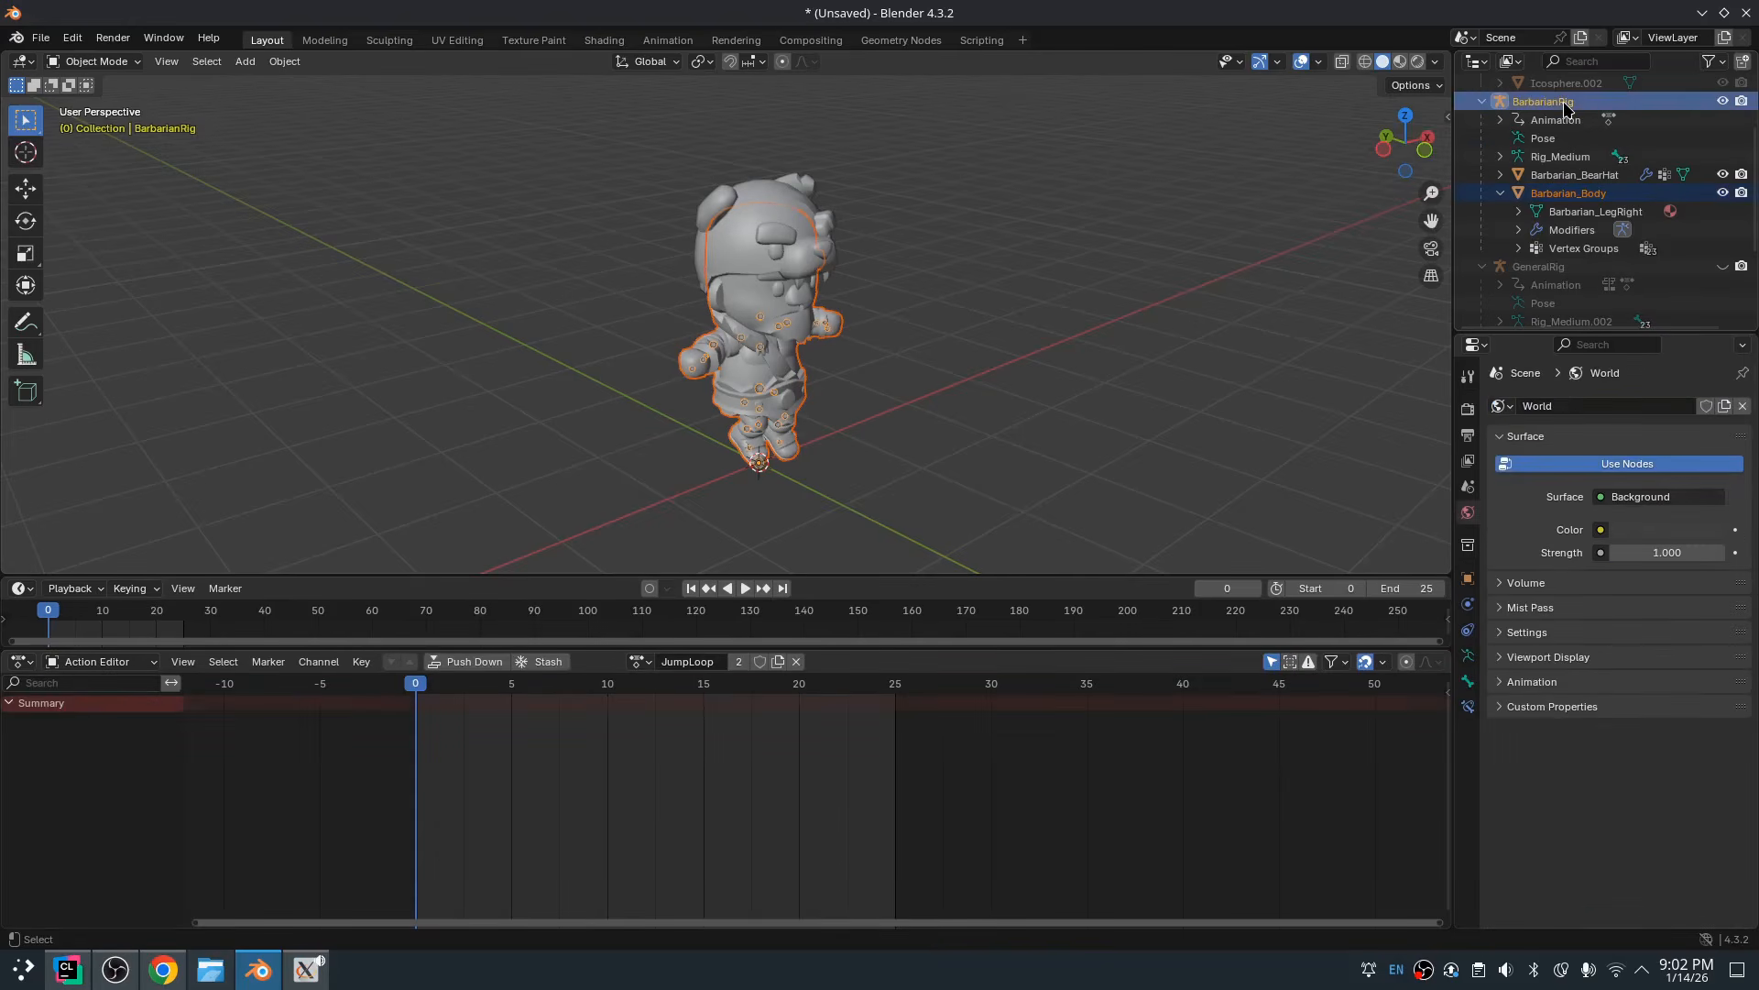
pyautogui.click(1577, 195)
# Export the selected body and rig as the glTF Binary file SK_Barbarian.glb in Scrap/CharTutorial, limited to selected objects and with animation included
pyautogui.click(40, 37)
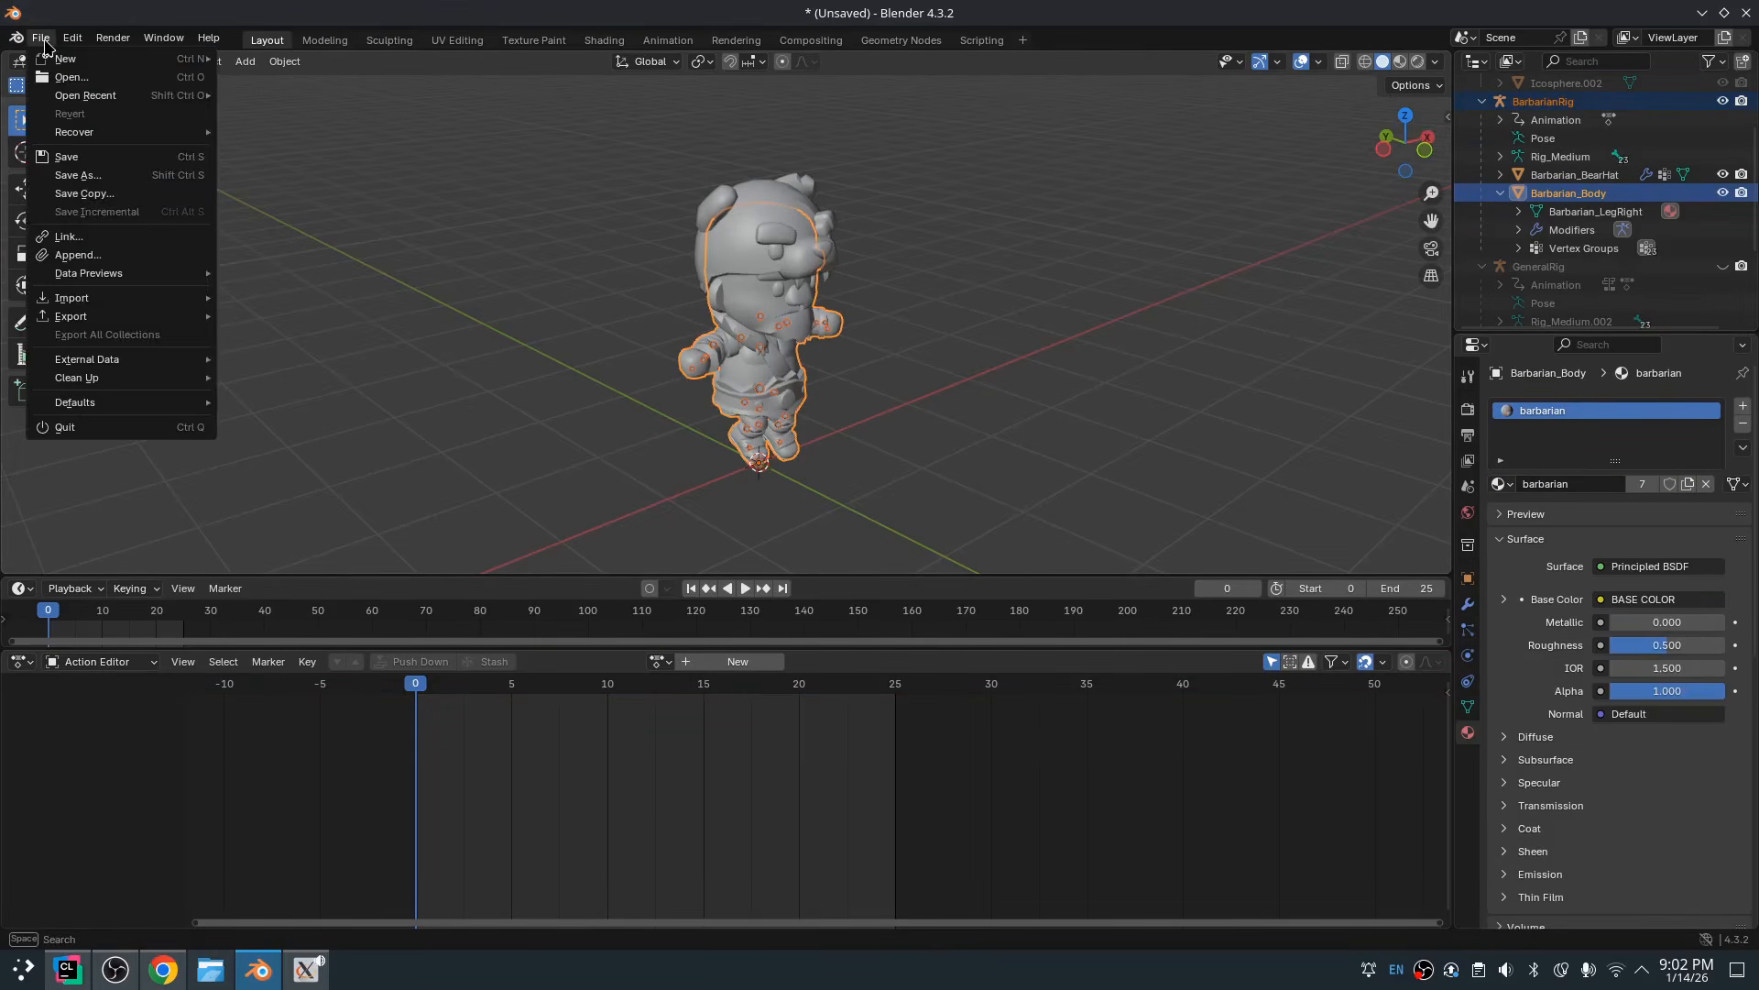
pyautogui.moveTo(106, 317)
pyautogui.click(290, 426)
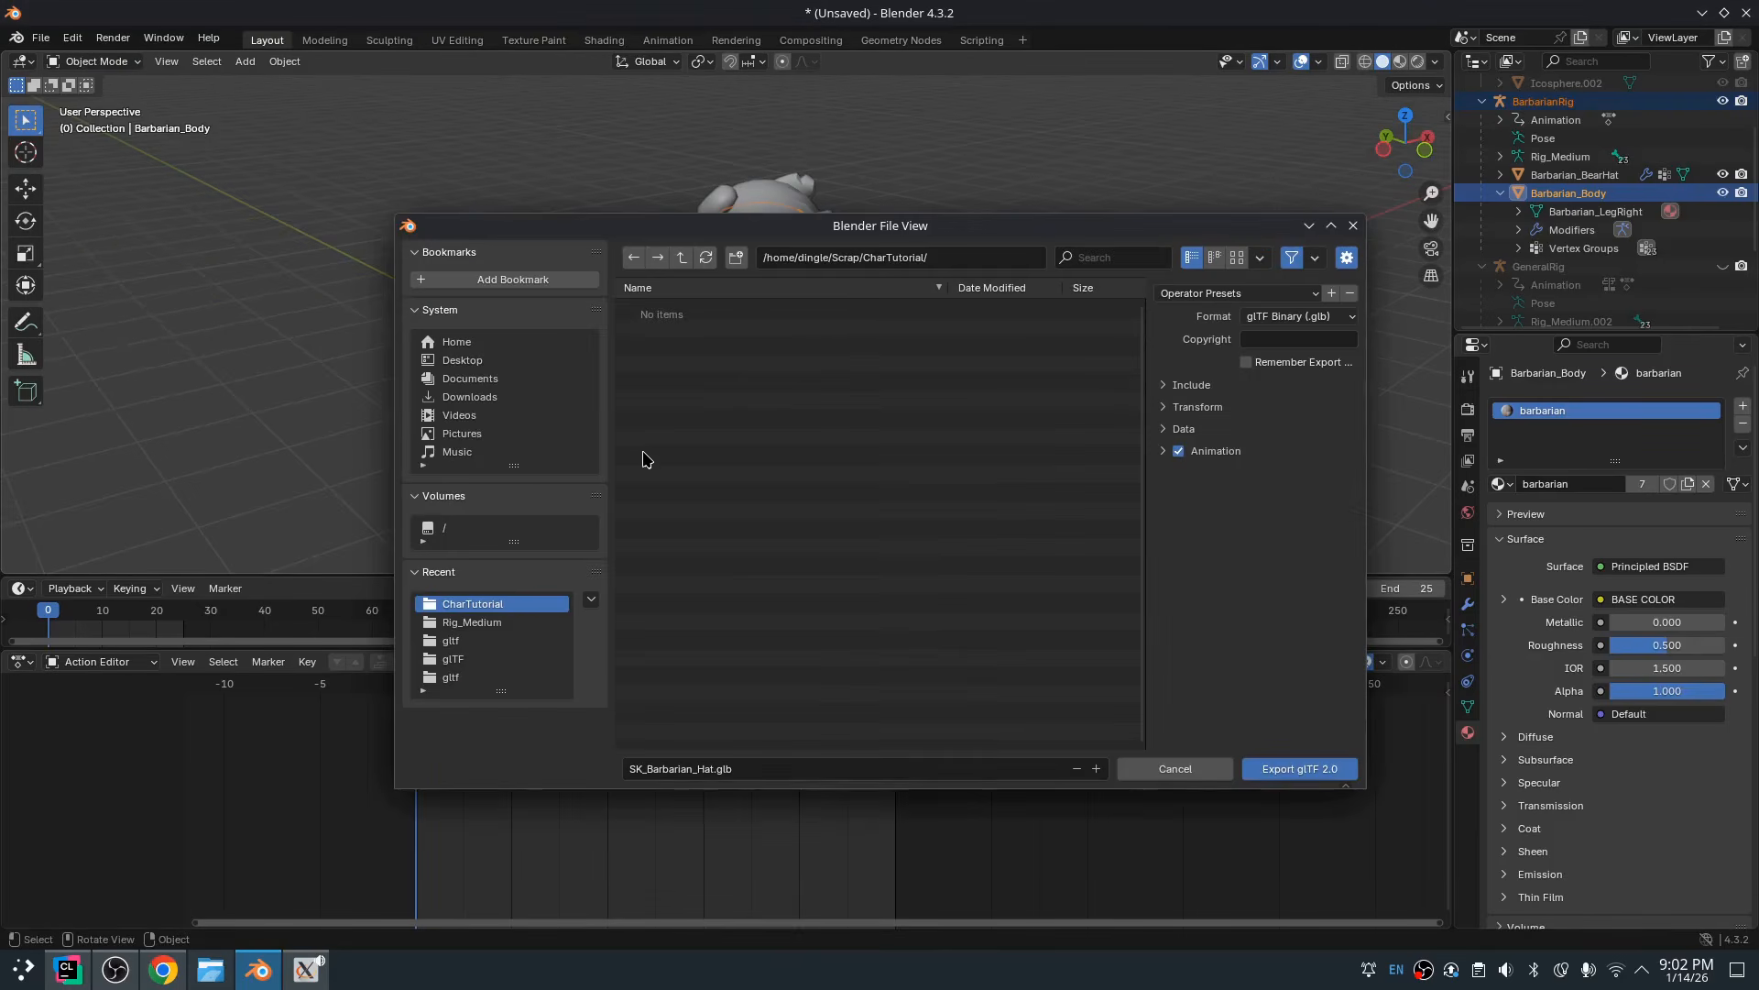
pyautogui.click(682, 257)
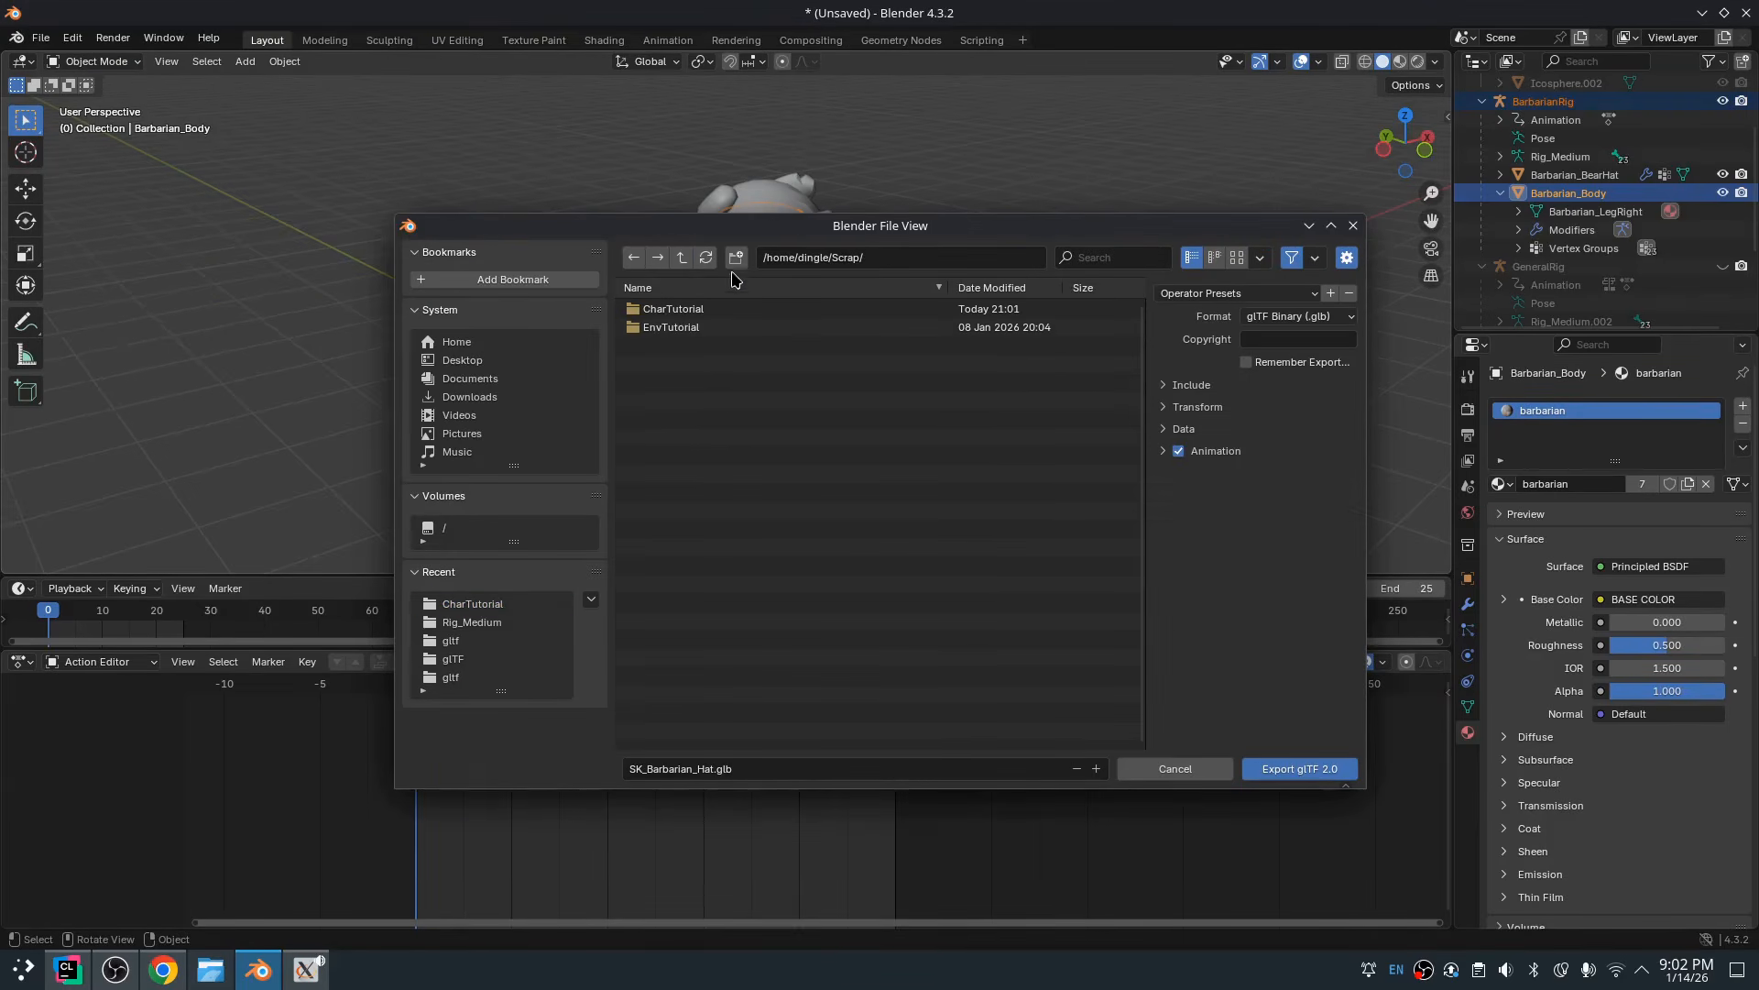
pyautogui.click(698, 314)
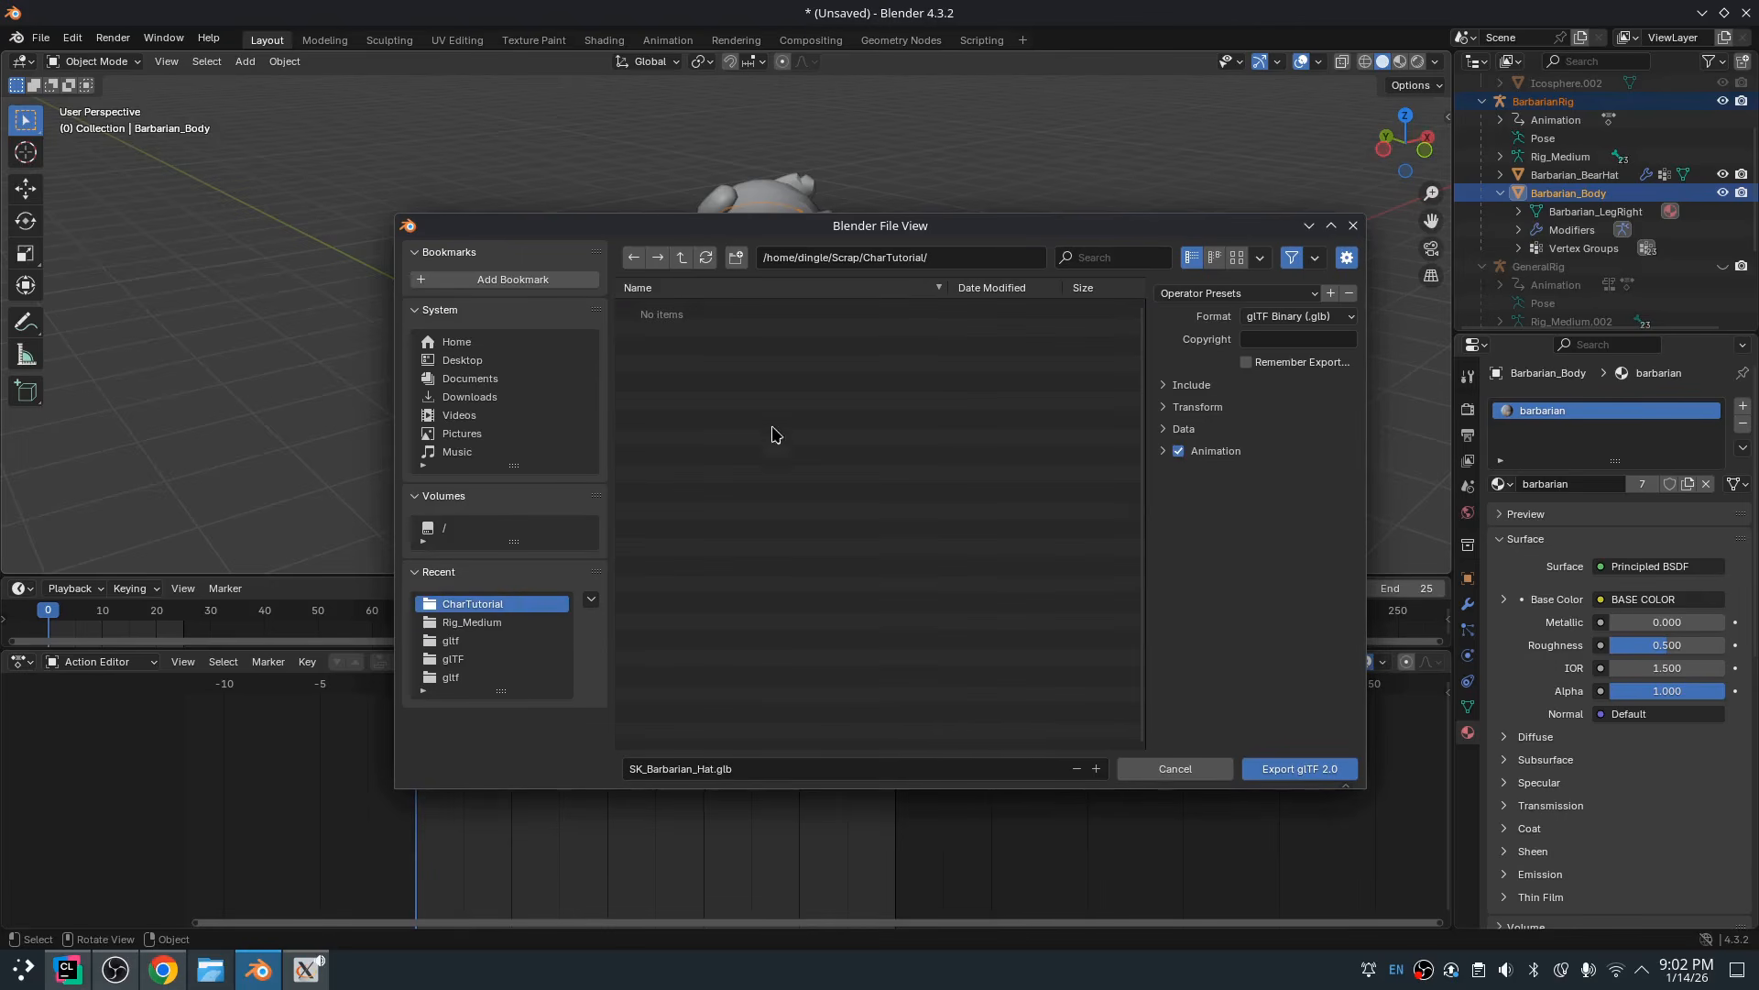
pyautogui.click(713, 771)
pyautogui.click(1164, 390)
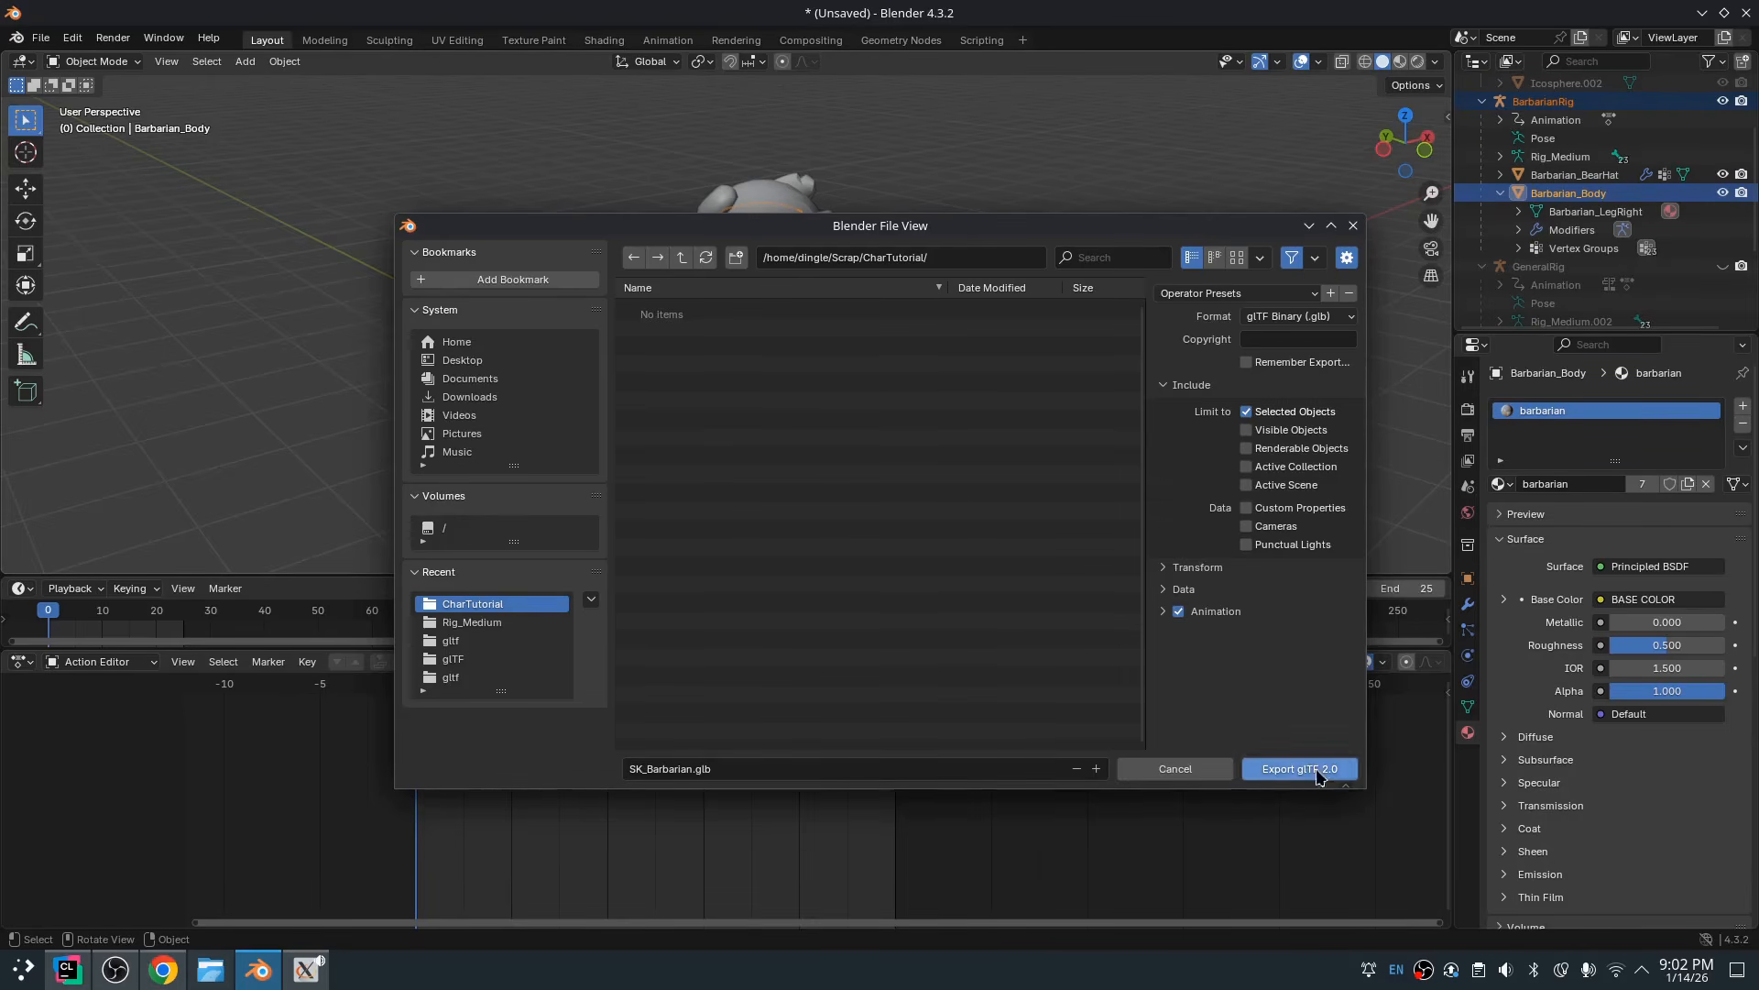
pyautogui.click(1166, 611)
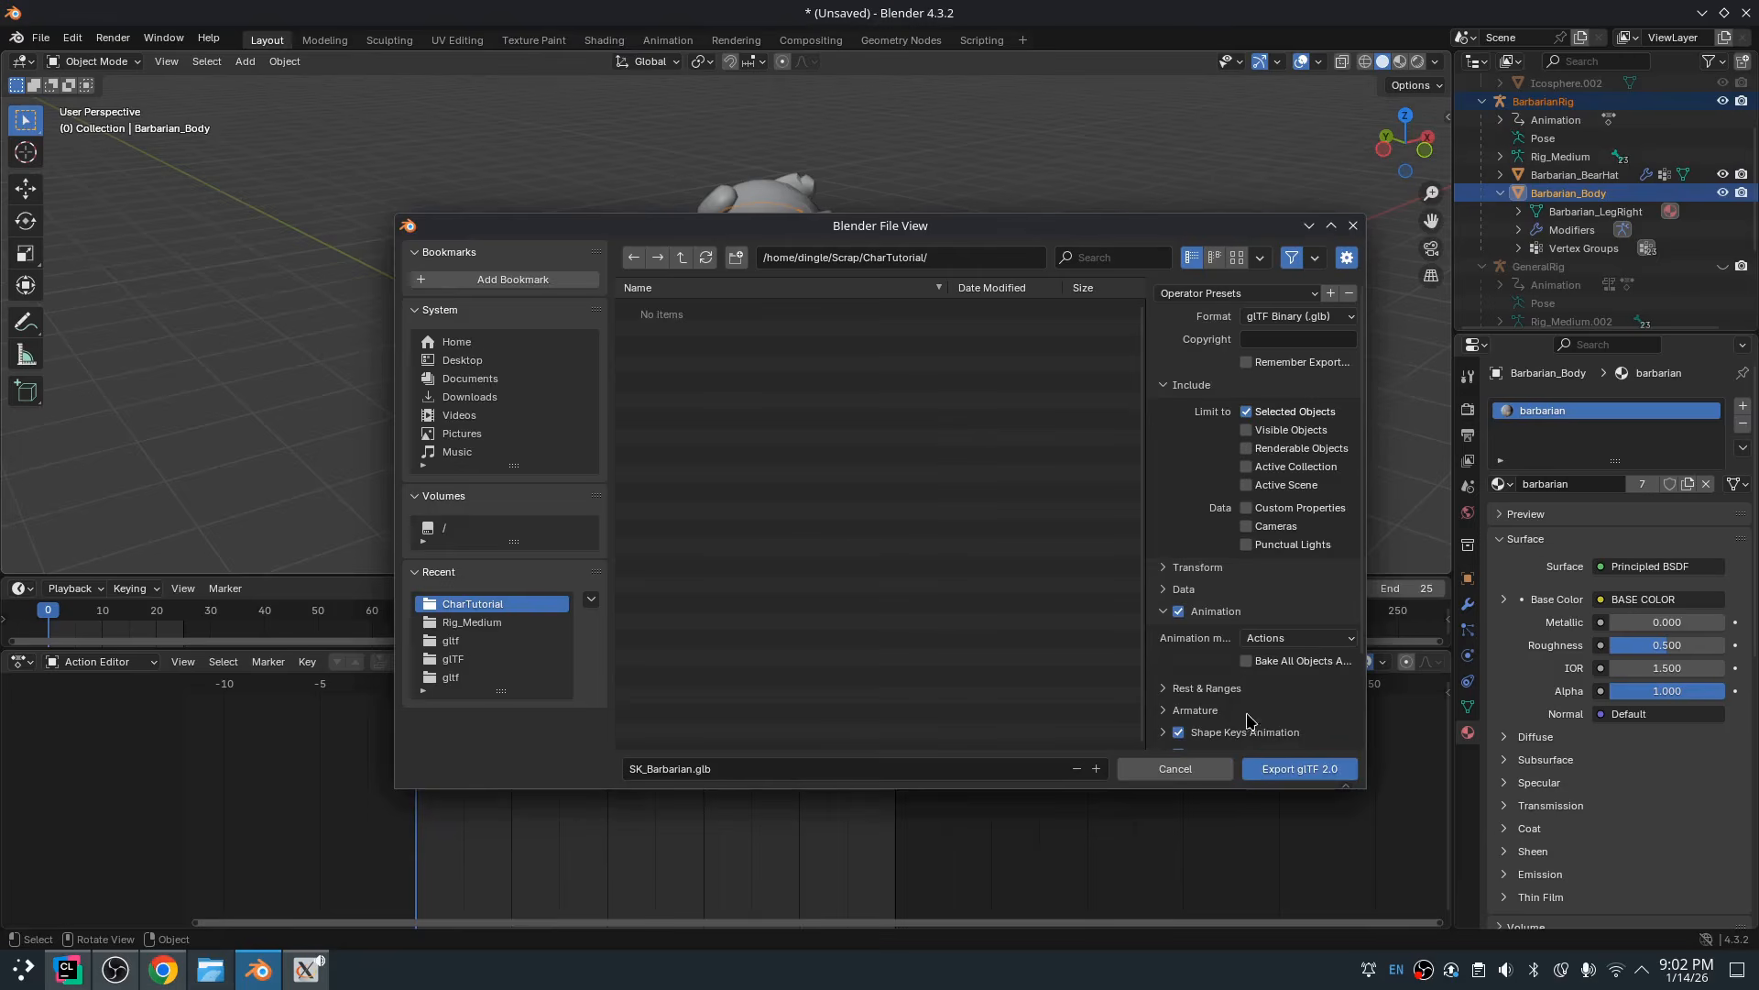
pyautogui.click(1279, 770)
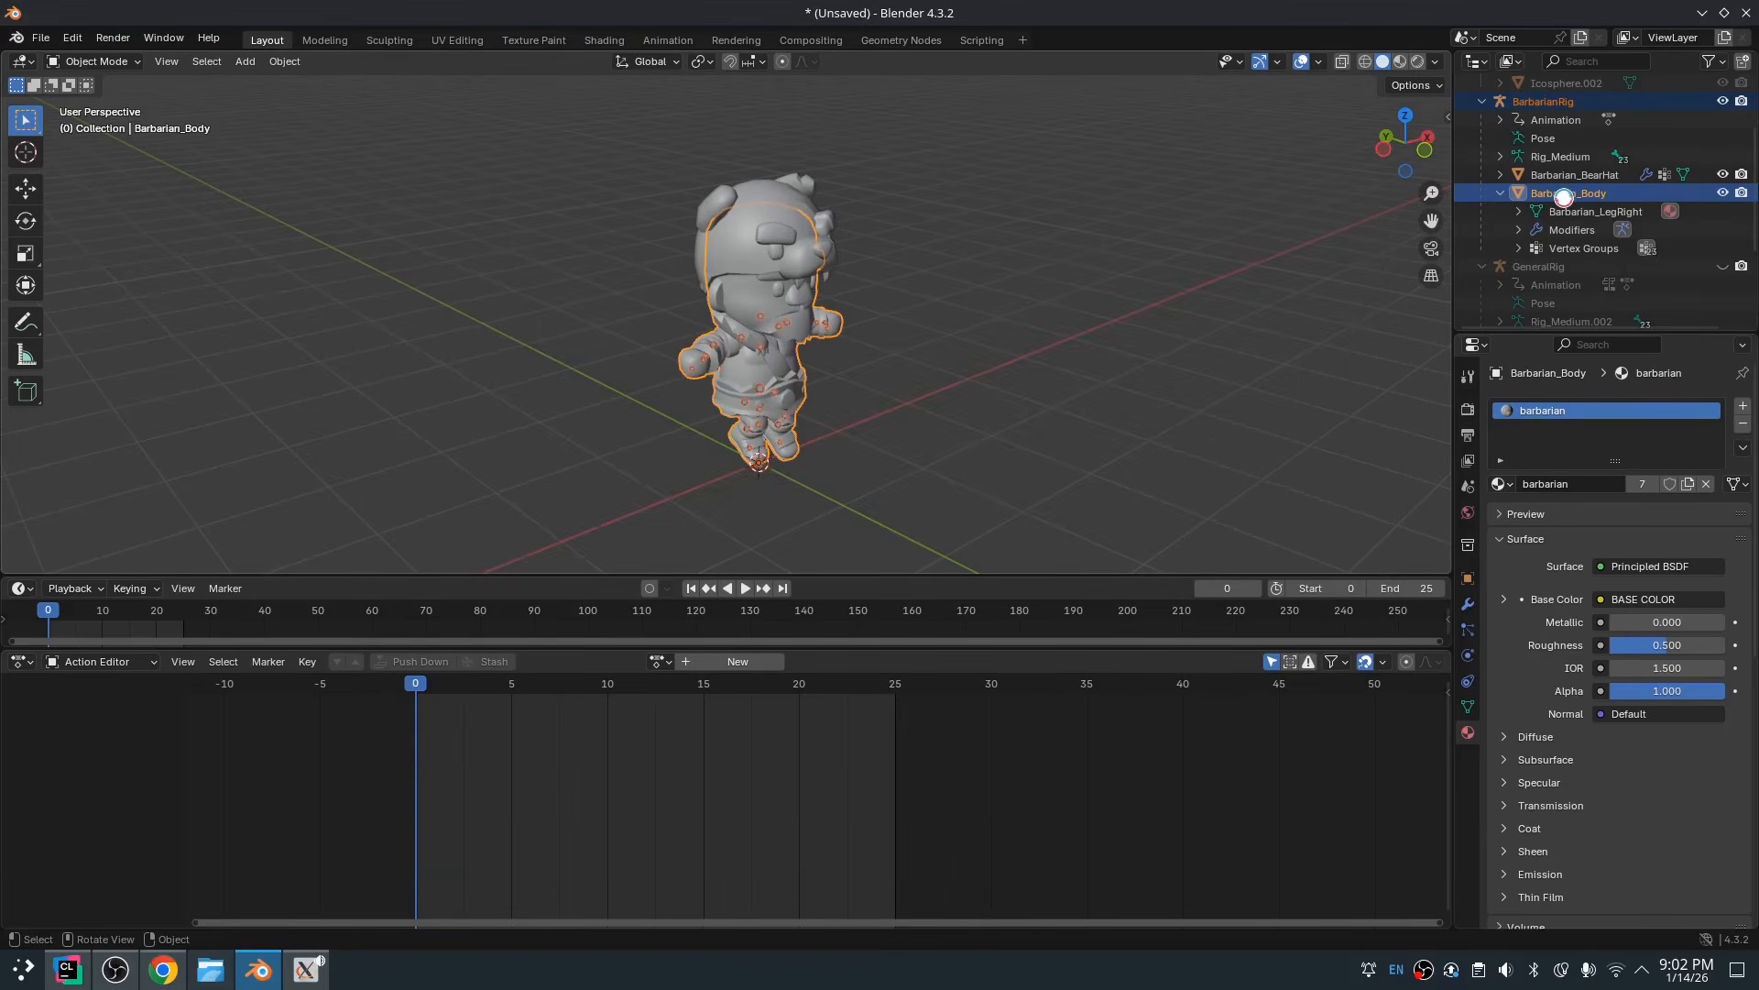
# Export Barbarian_BearHat with BarbarianRig as SK_Barbarian_Hat.glb in Scrap/CharTutorial, limited to selected objects and with animation excluded
pyautogui.keyDown('ctrl'); pyautogui.click(1571, 194); pyautogui.keyUp('ctrl')
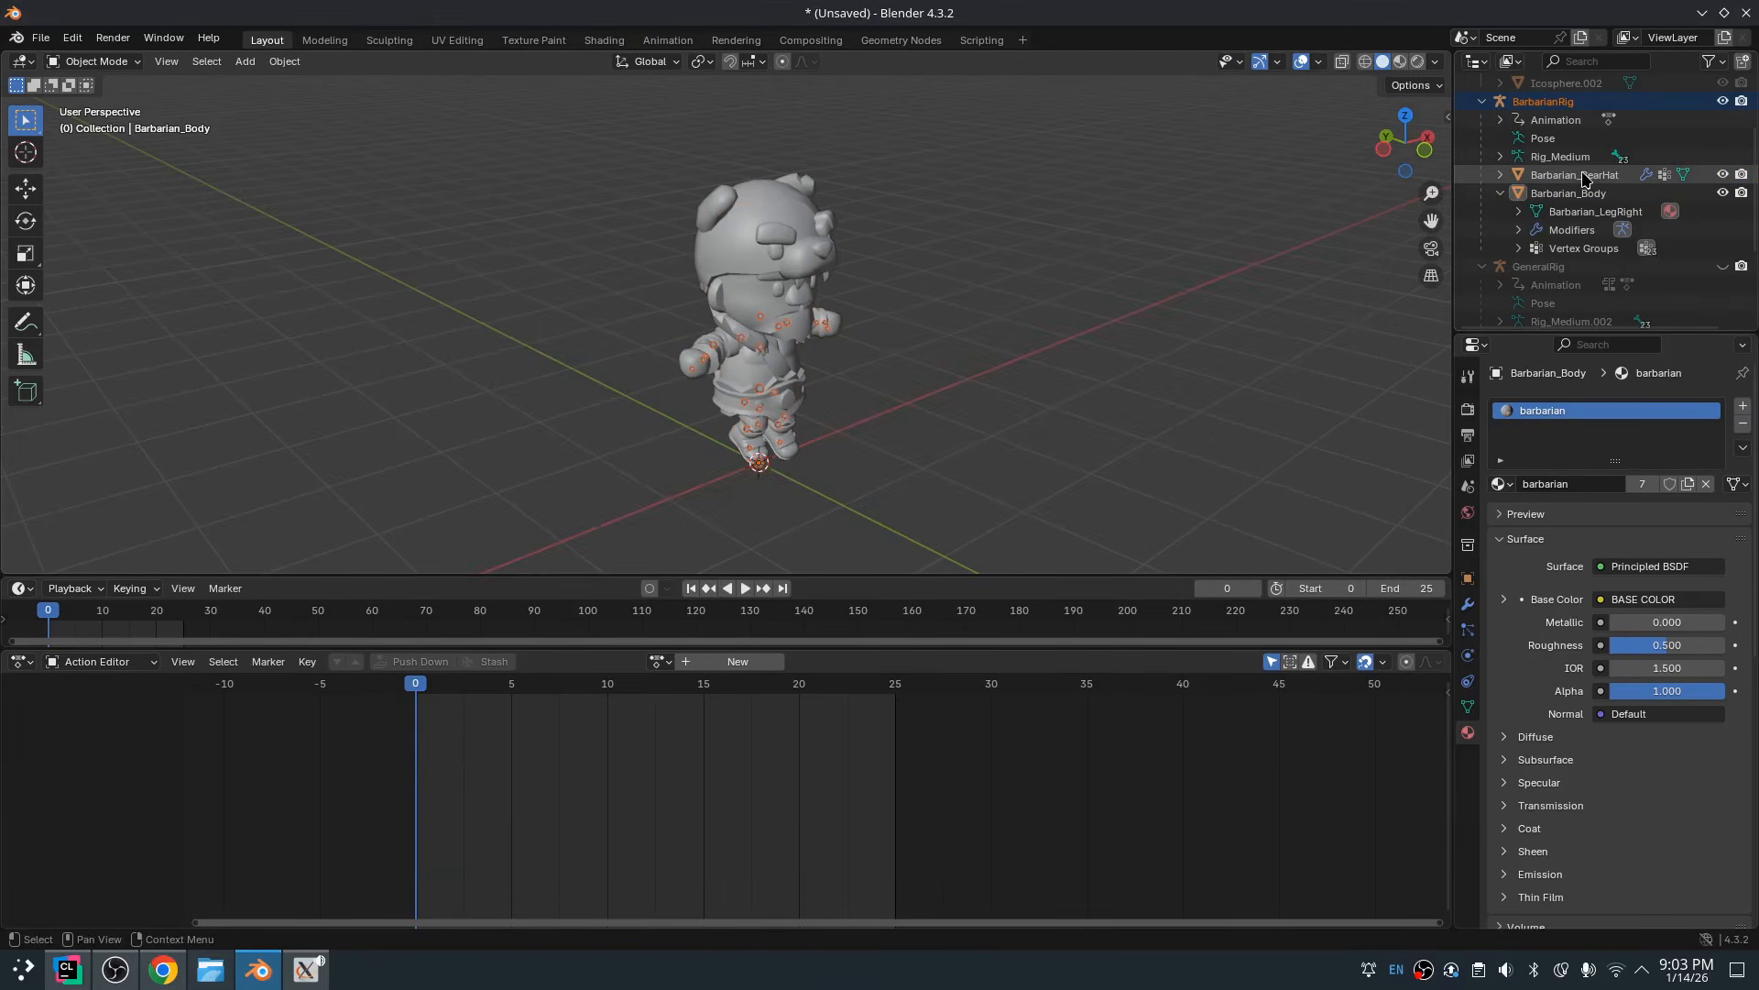
pyautogui.click(1574, 175)
pyautogui.click(40, 38)
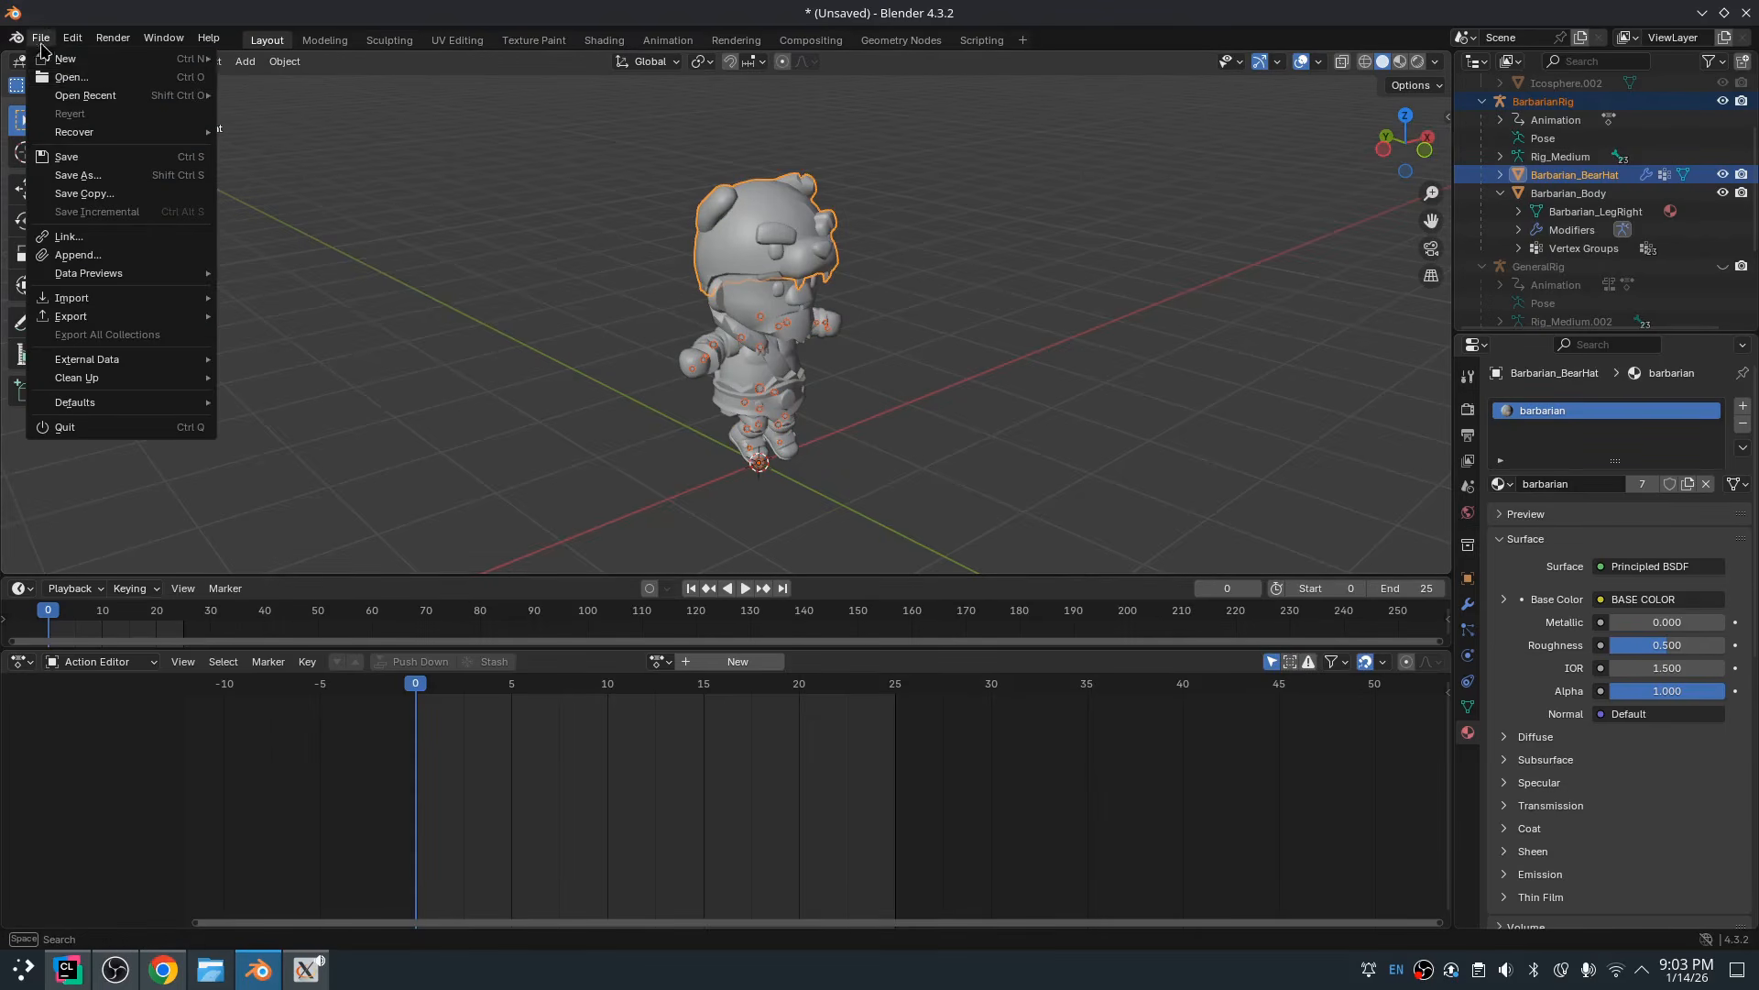
pyautogui.moveTo(83, 316)
pyautogui.click(311, 425)
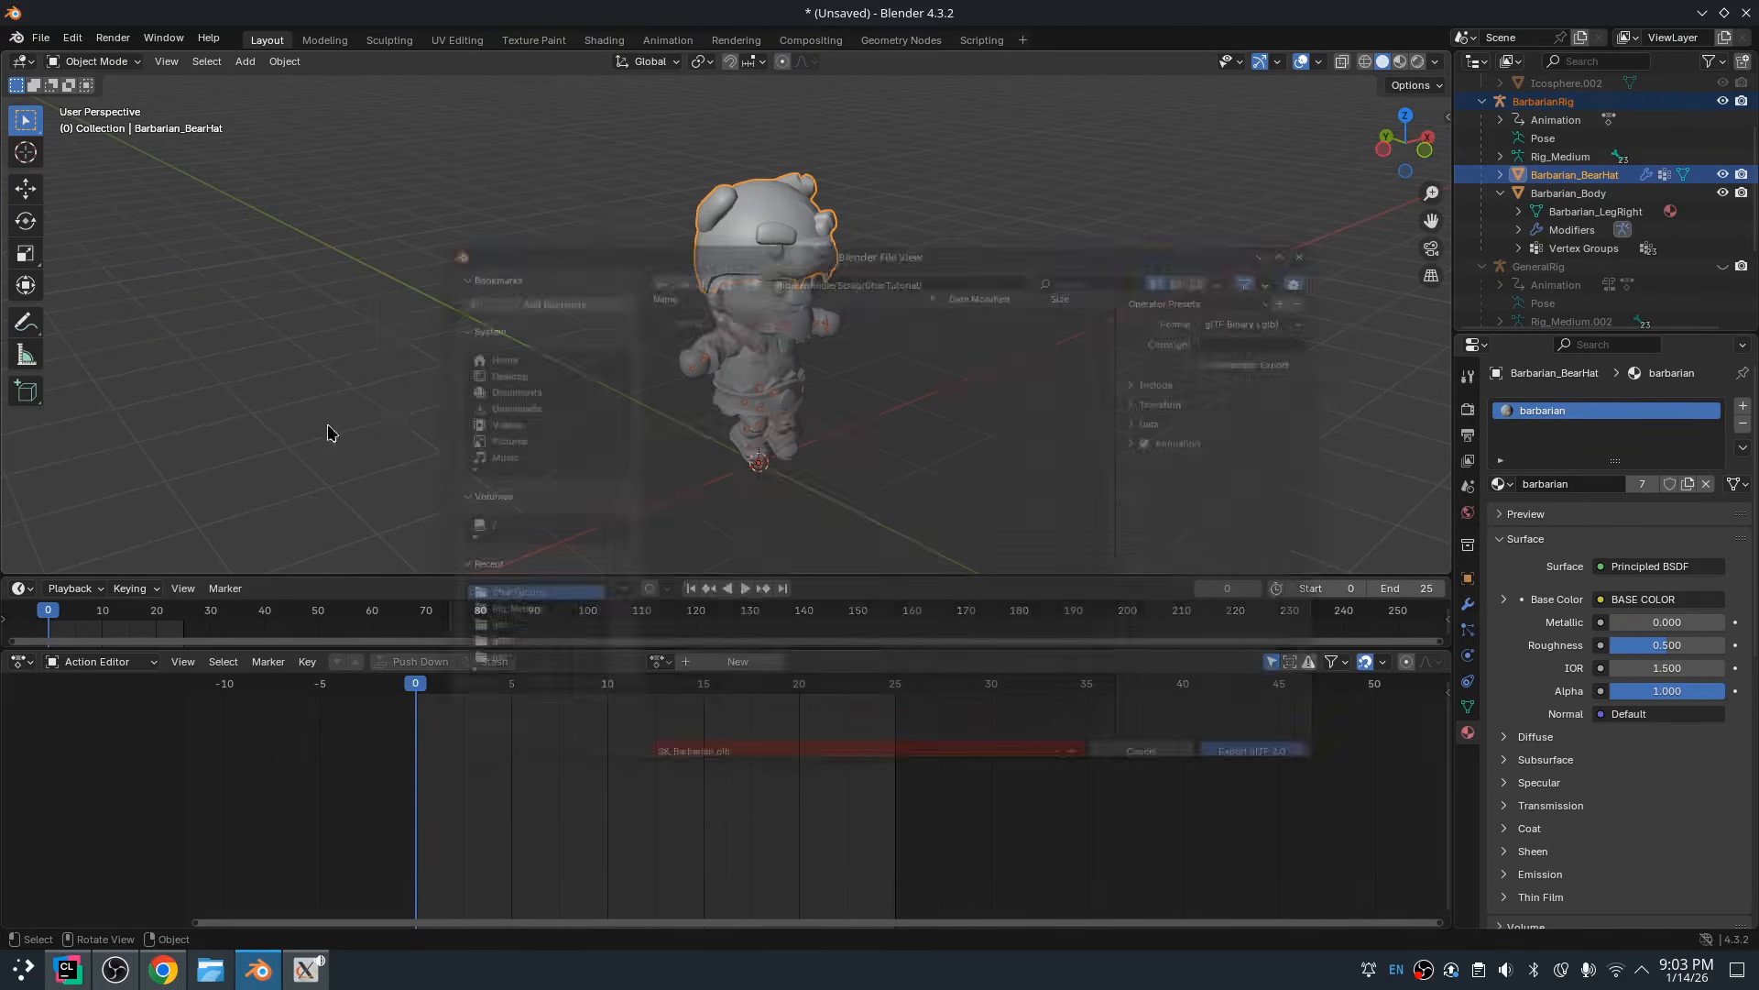
pyautogui.click(1166, 385)
pyautogui.click(701, 770)
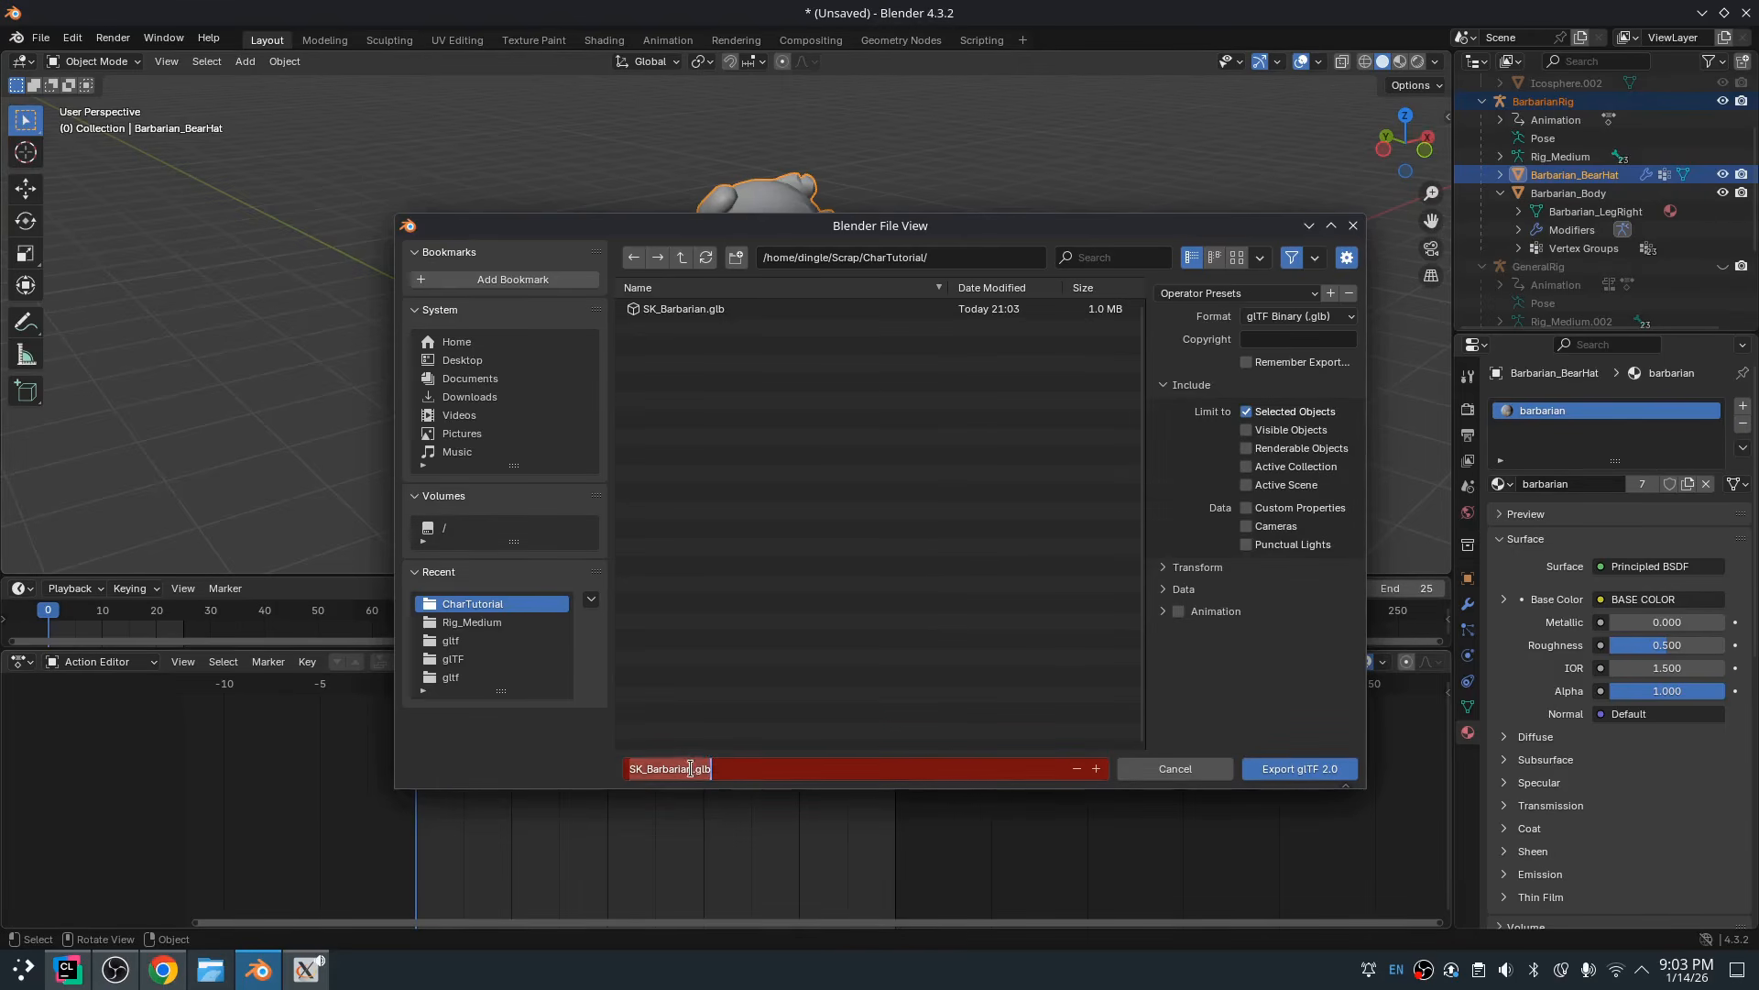
pyautogui.click(701, 770)
pyautogui.click(911, 730)
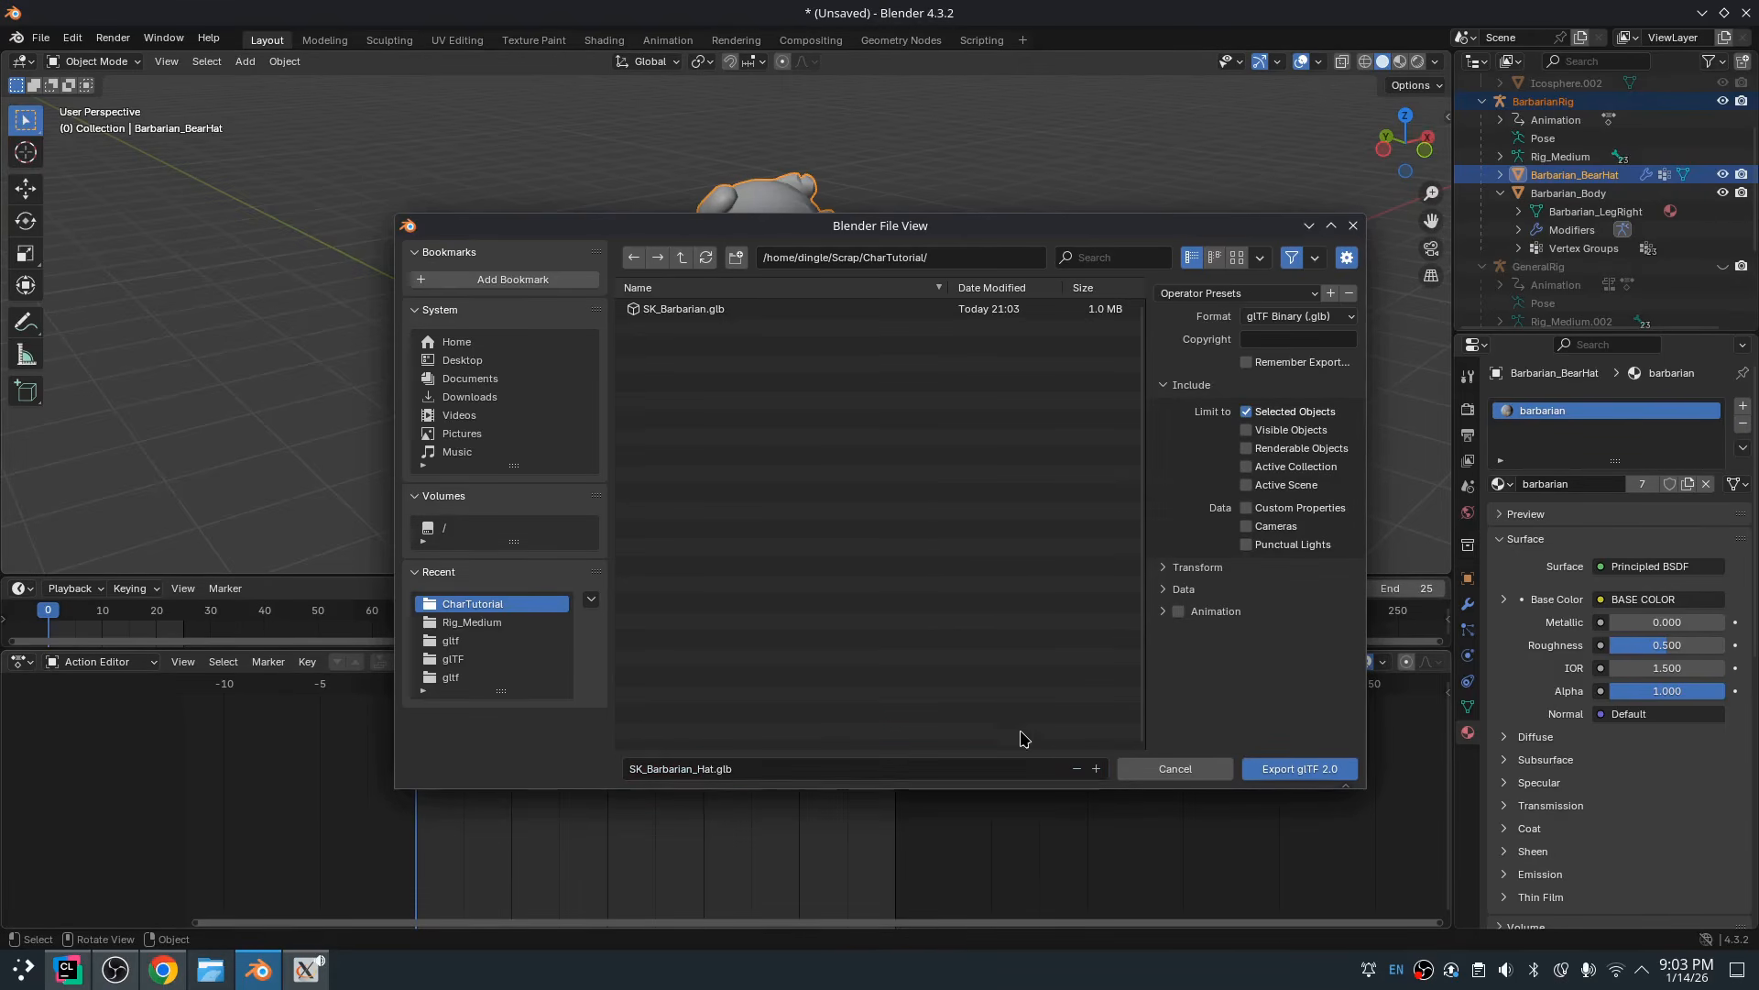
pyautogui.click(1302, 768)
# Switch to the EnvTutorial project in the Octave editor and open the Character asset folder
pyautogui.hotkey('alt', 'Tab')
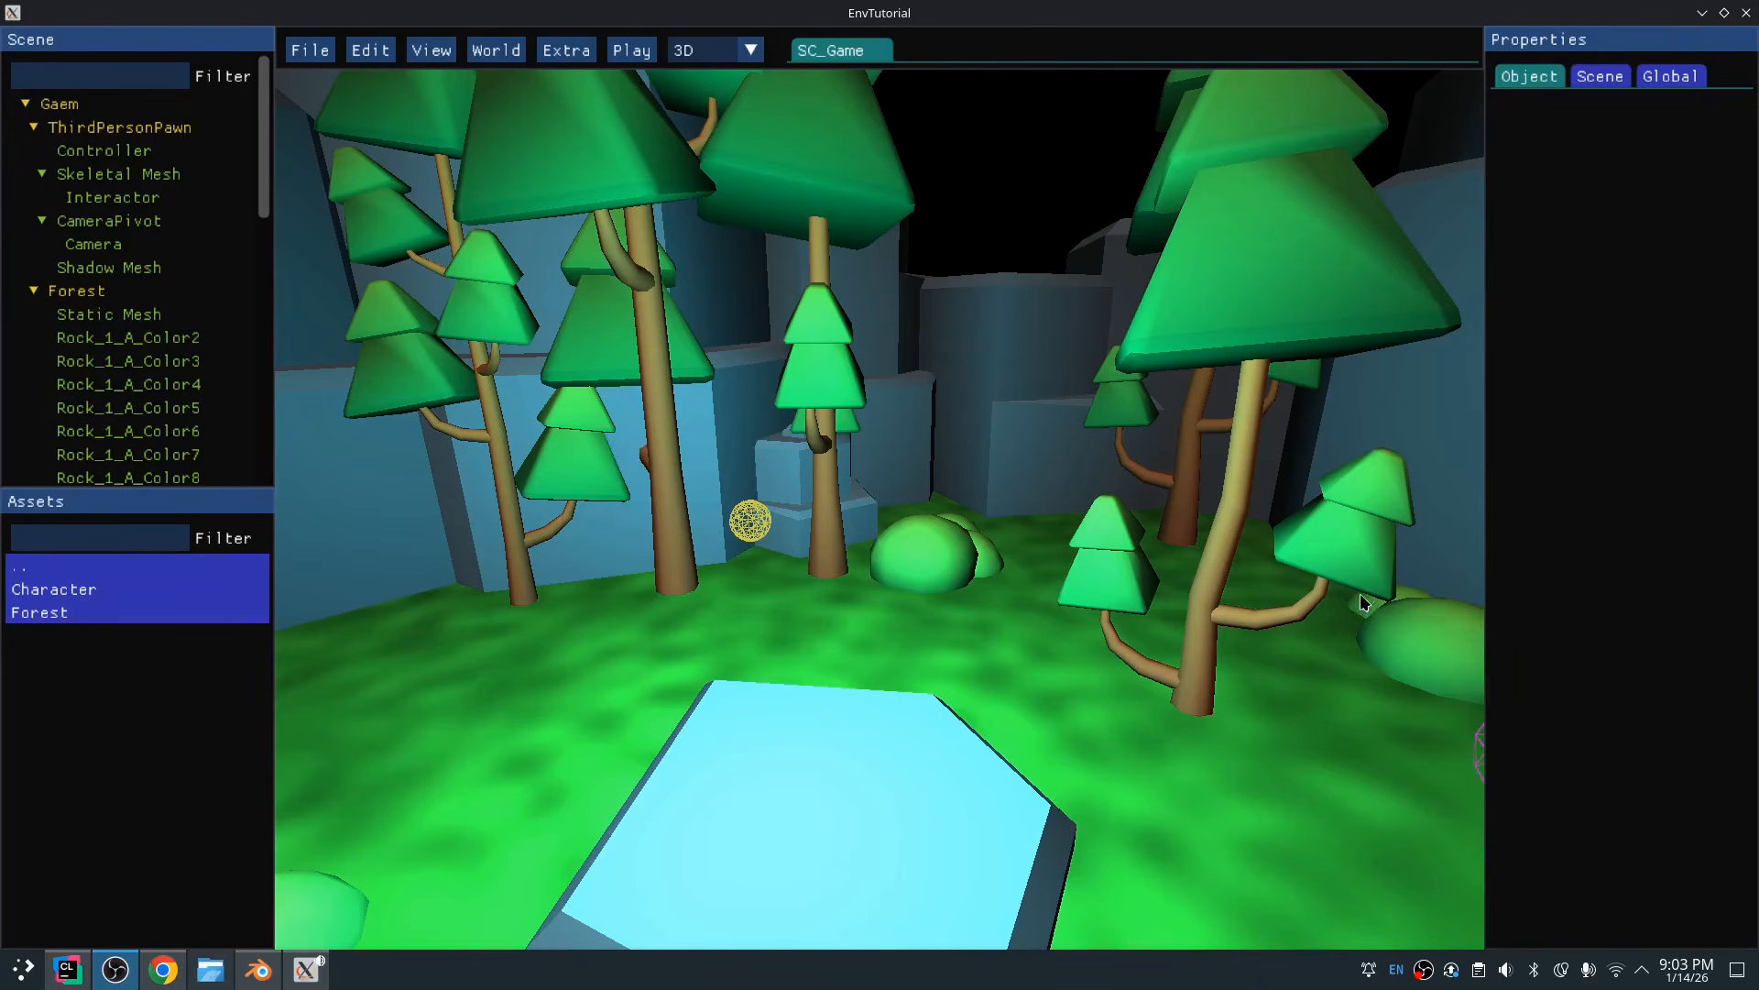
pyautogui.press('s')
pyautogui.moveTo(1008, 513); pyautogui.dragTo(999, 595, button='right')
pyautogui.press('w')
pyautogui.click(117, 586)
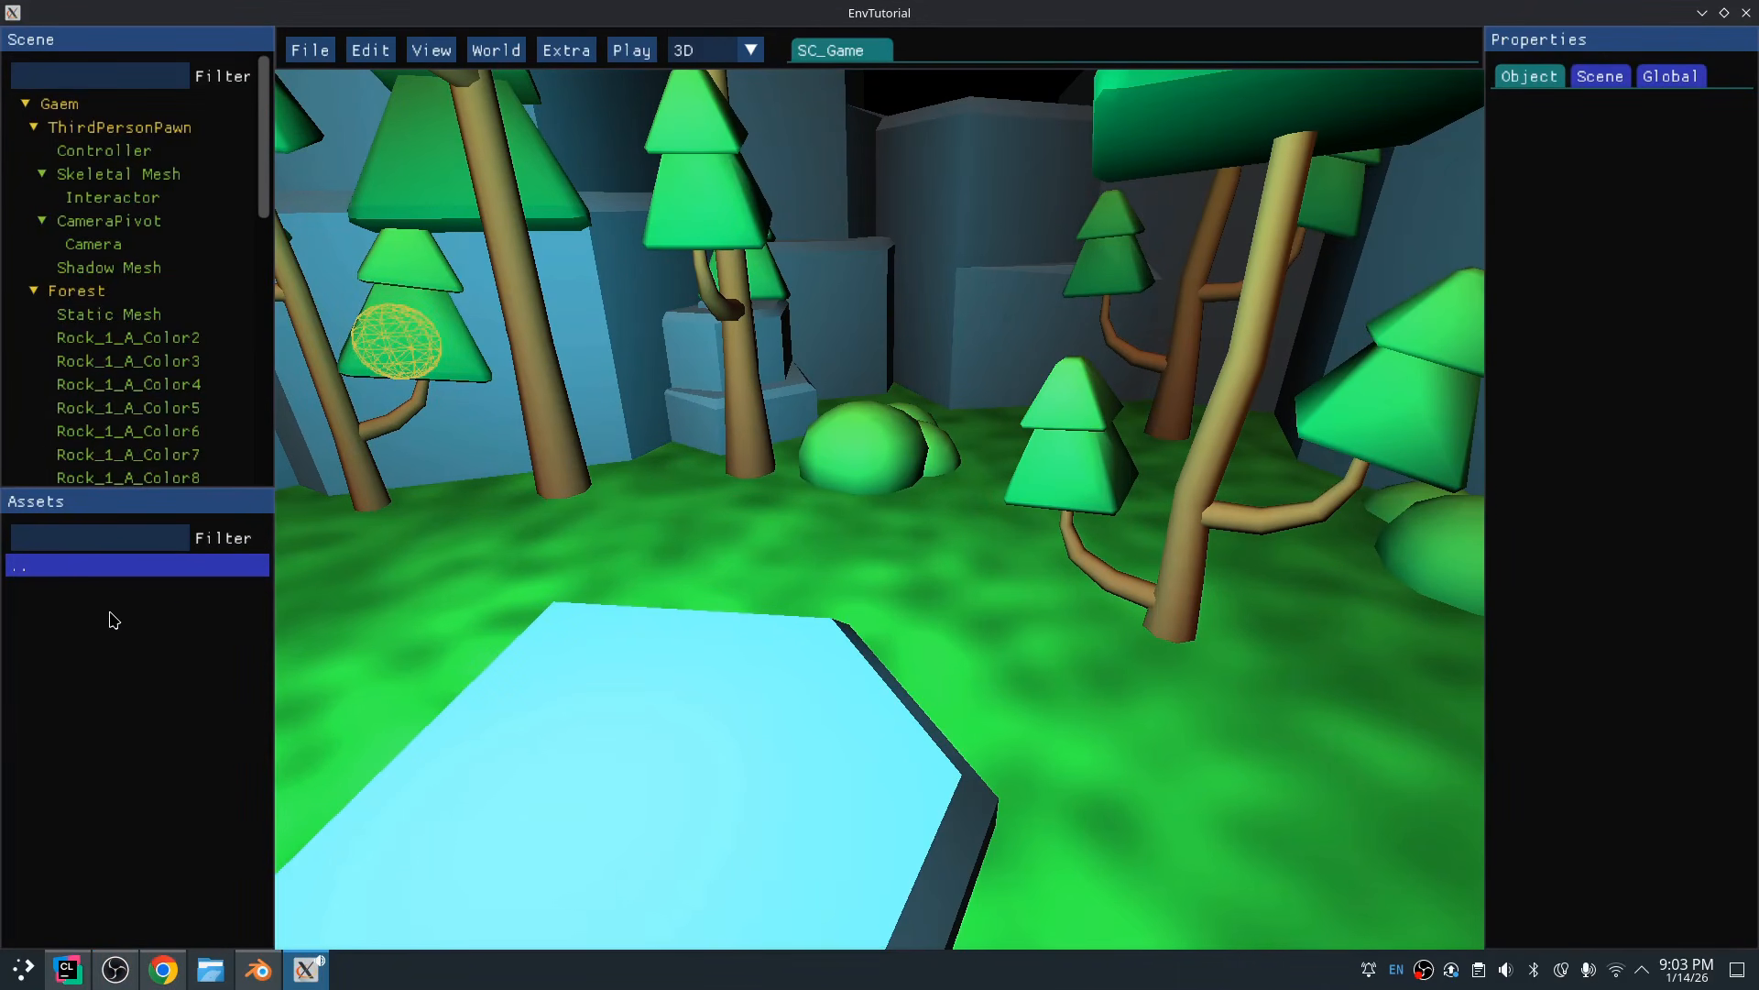
# Import SK_Barbarian.glb and SK_Barbarian_Hat.glb from Scrap/CharTutorial together into the Character folder
pyautogui.rightClick(114, 620)
pyautogui.click(211, 630)
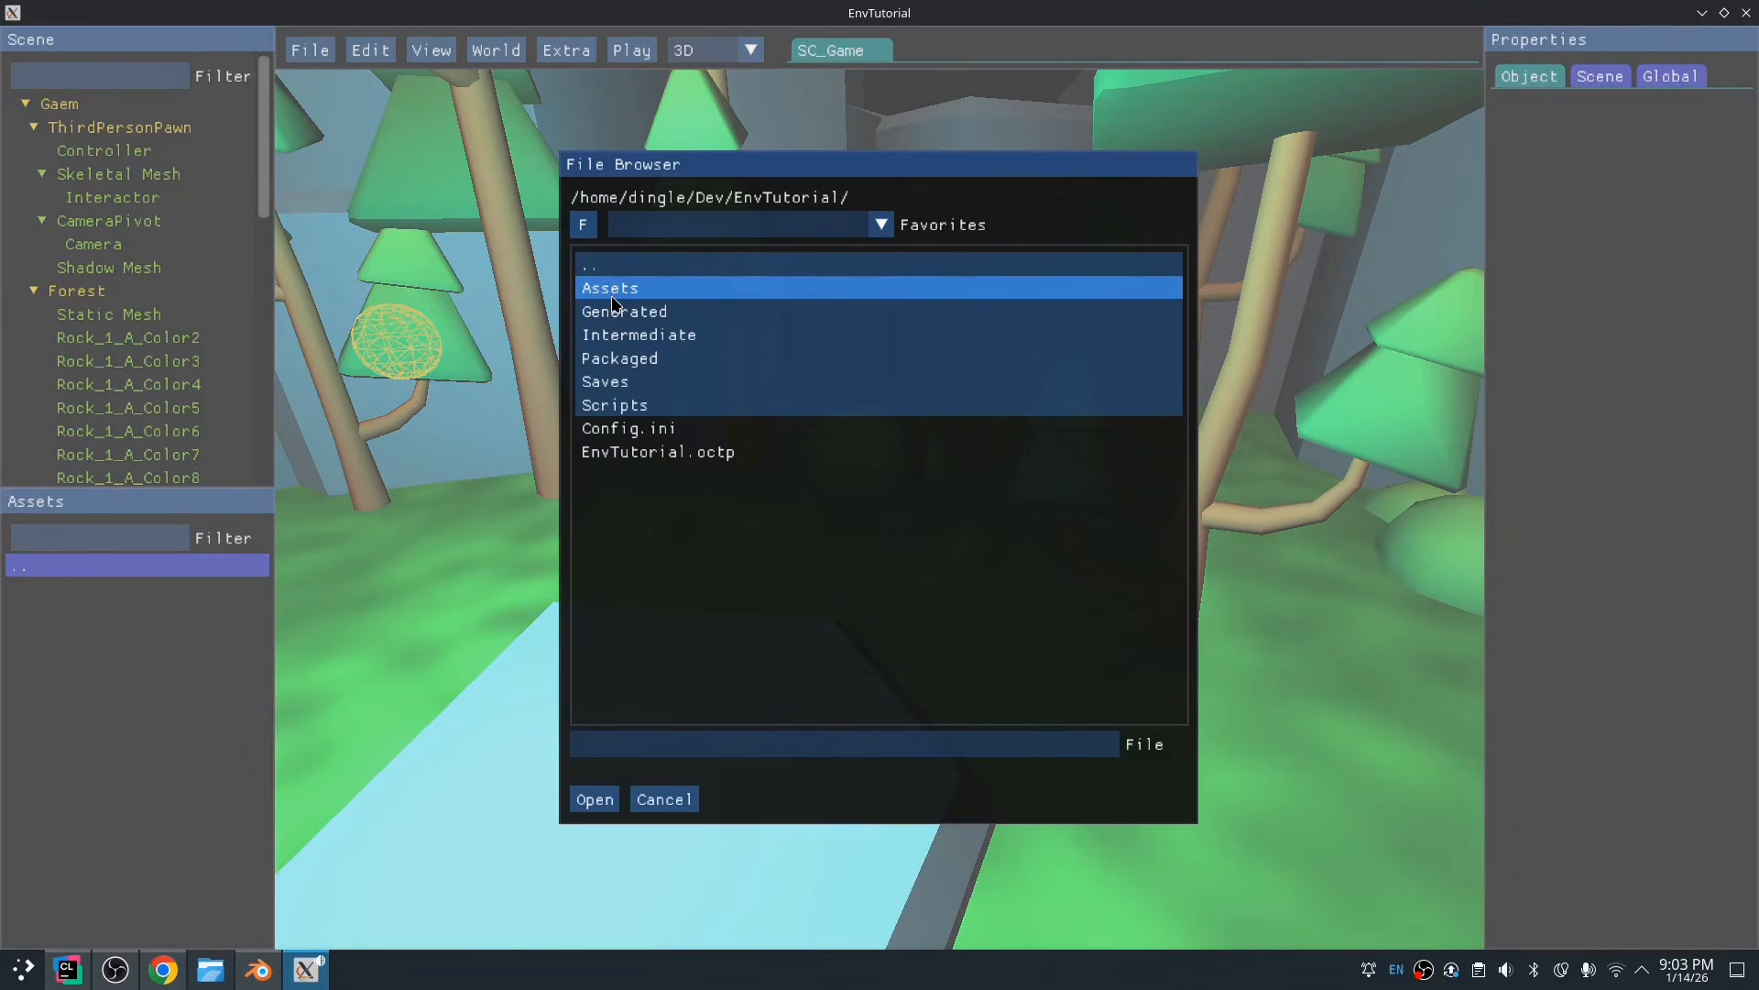
pyautogui.doubleClick(631, 266)
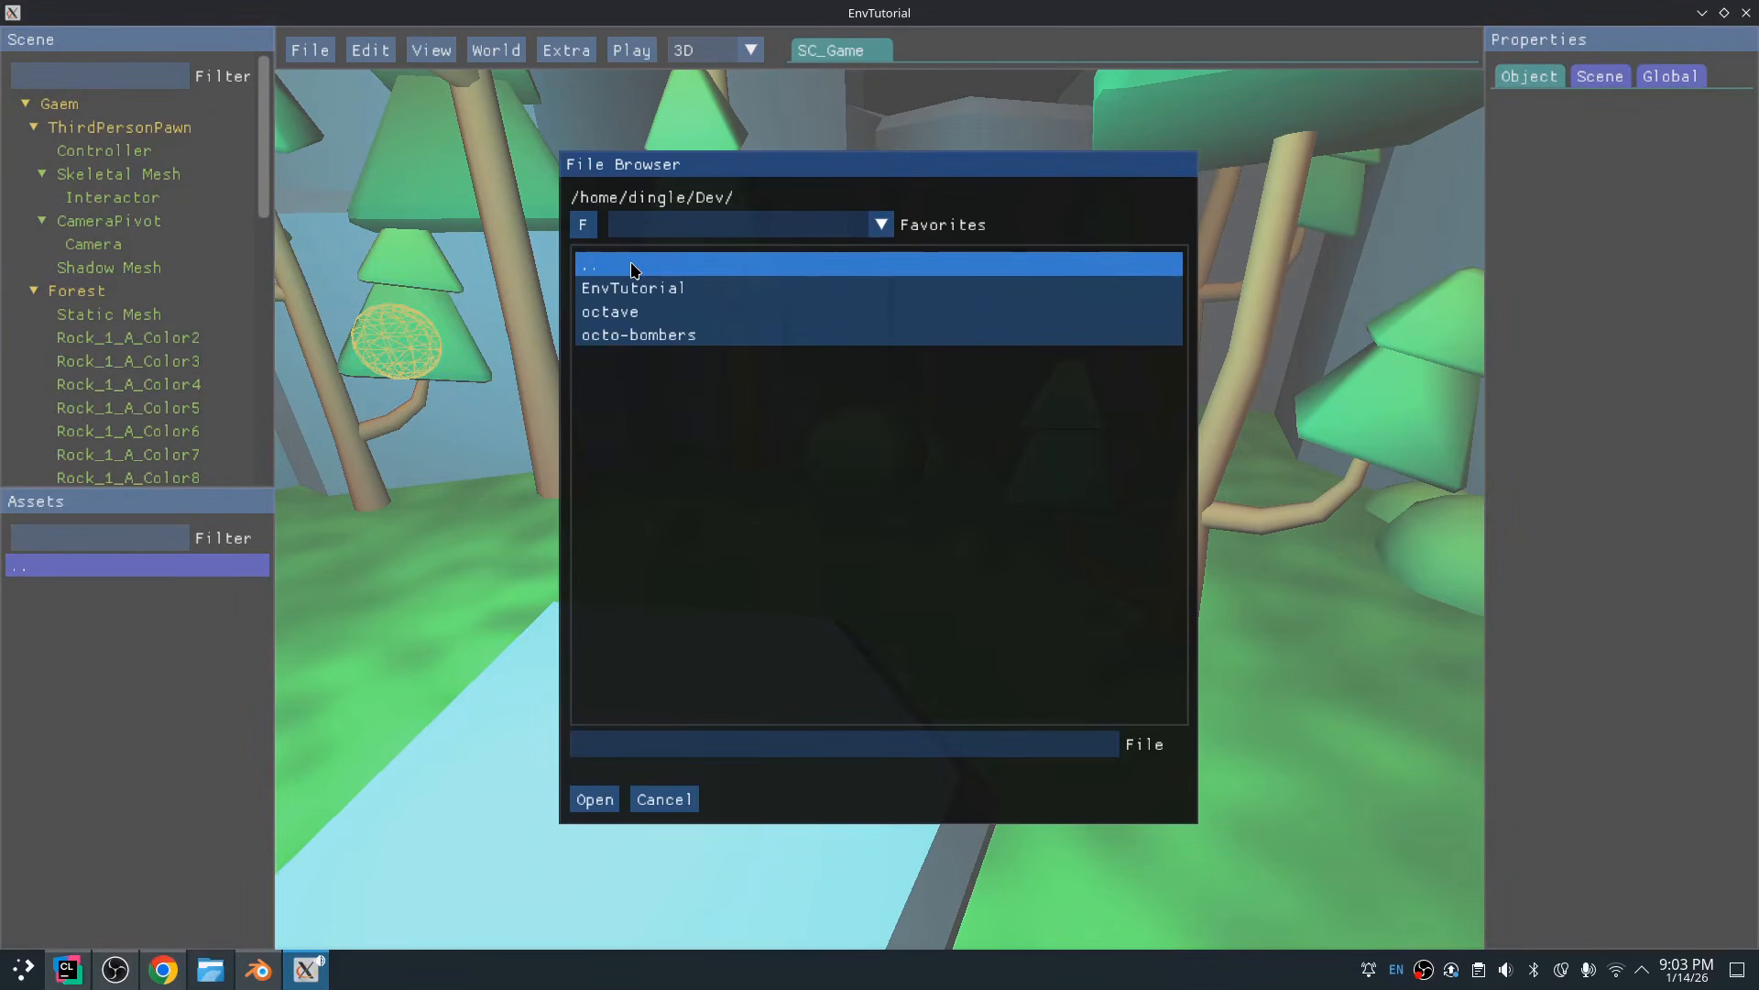
pyautogui.doubleClick(632, 266)
pyautogui.scroll(-5, 642, 404)
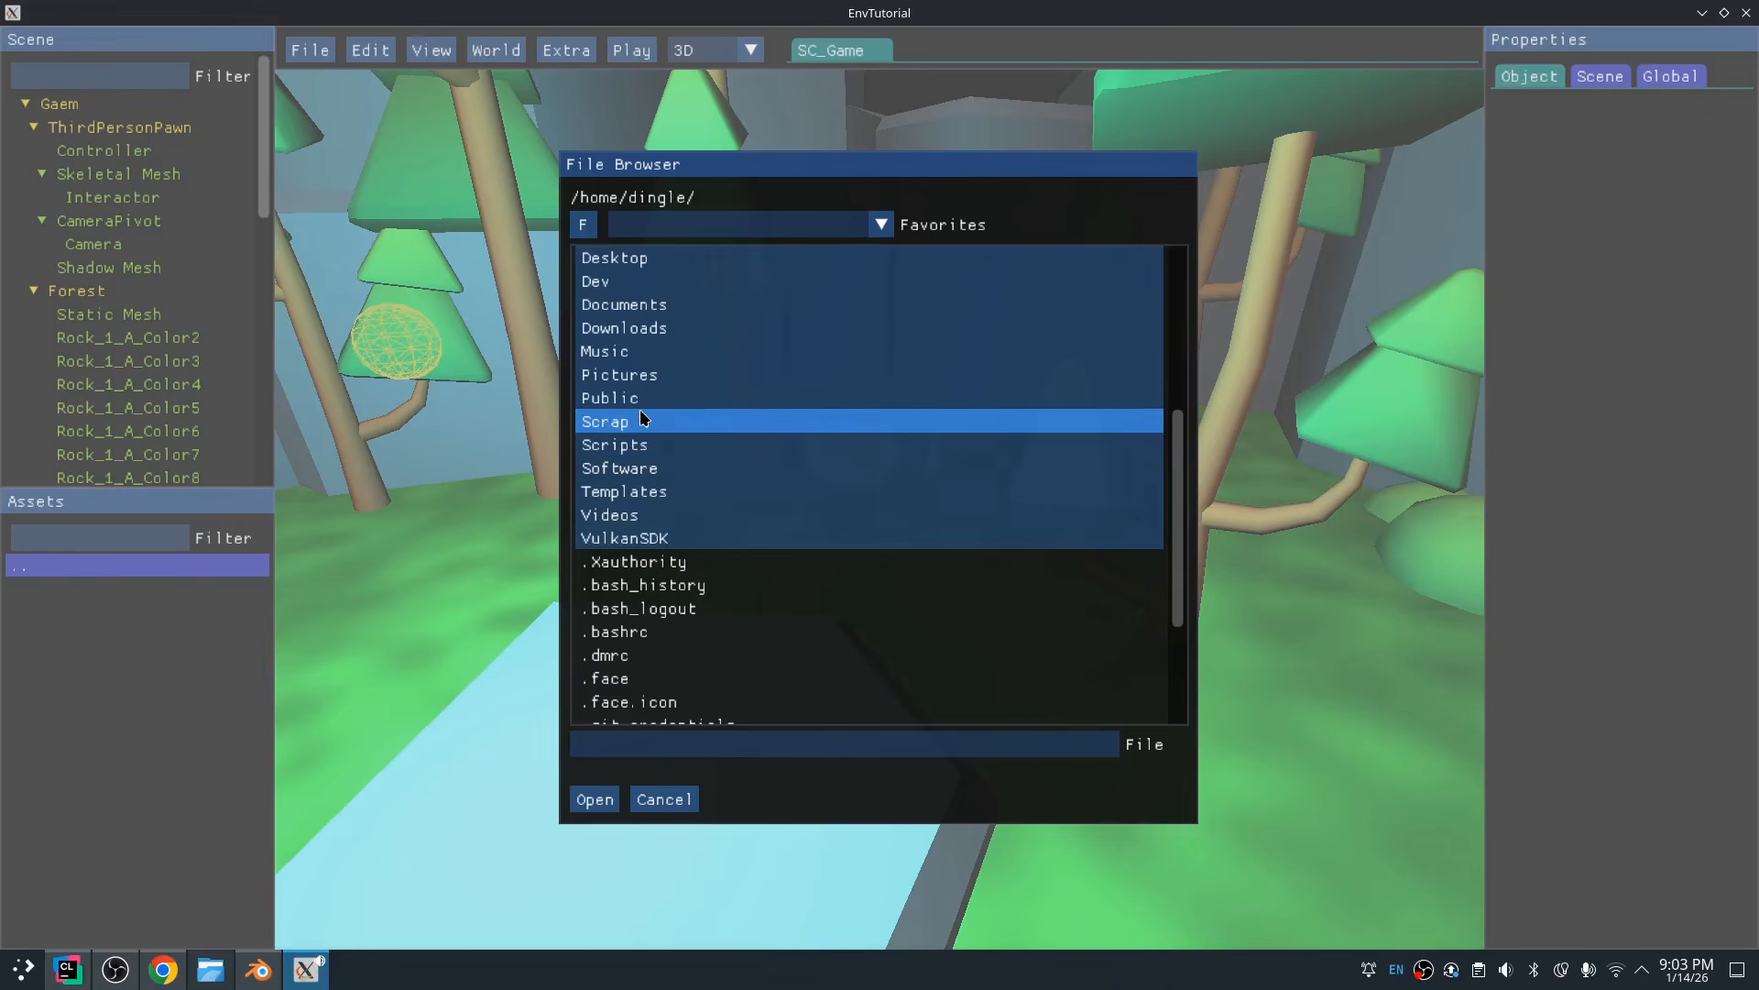
pyautogui.doubleClick(644, 421)
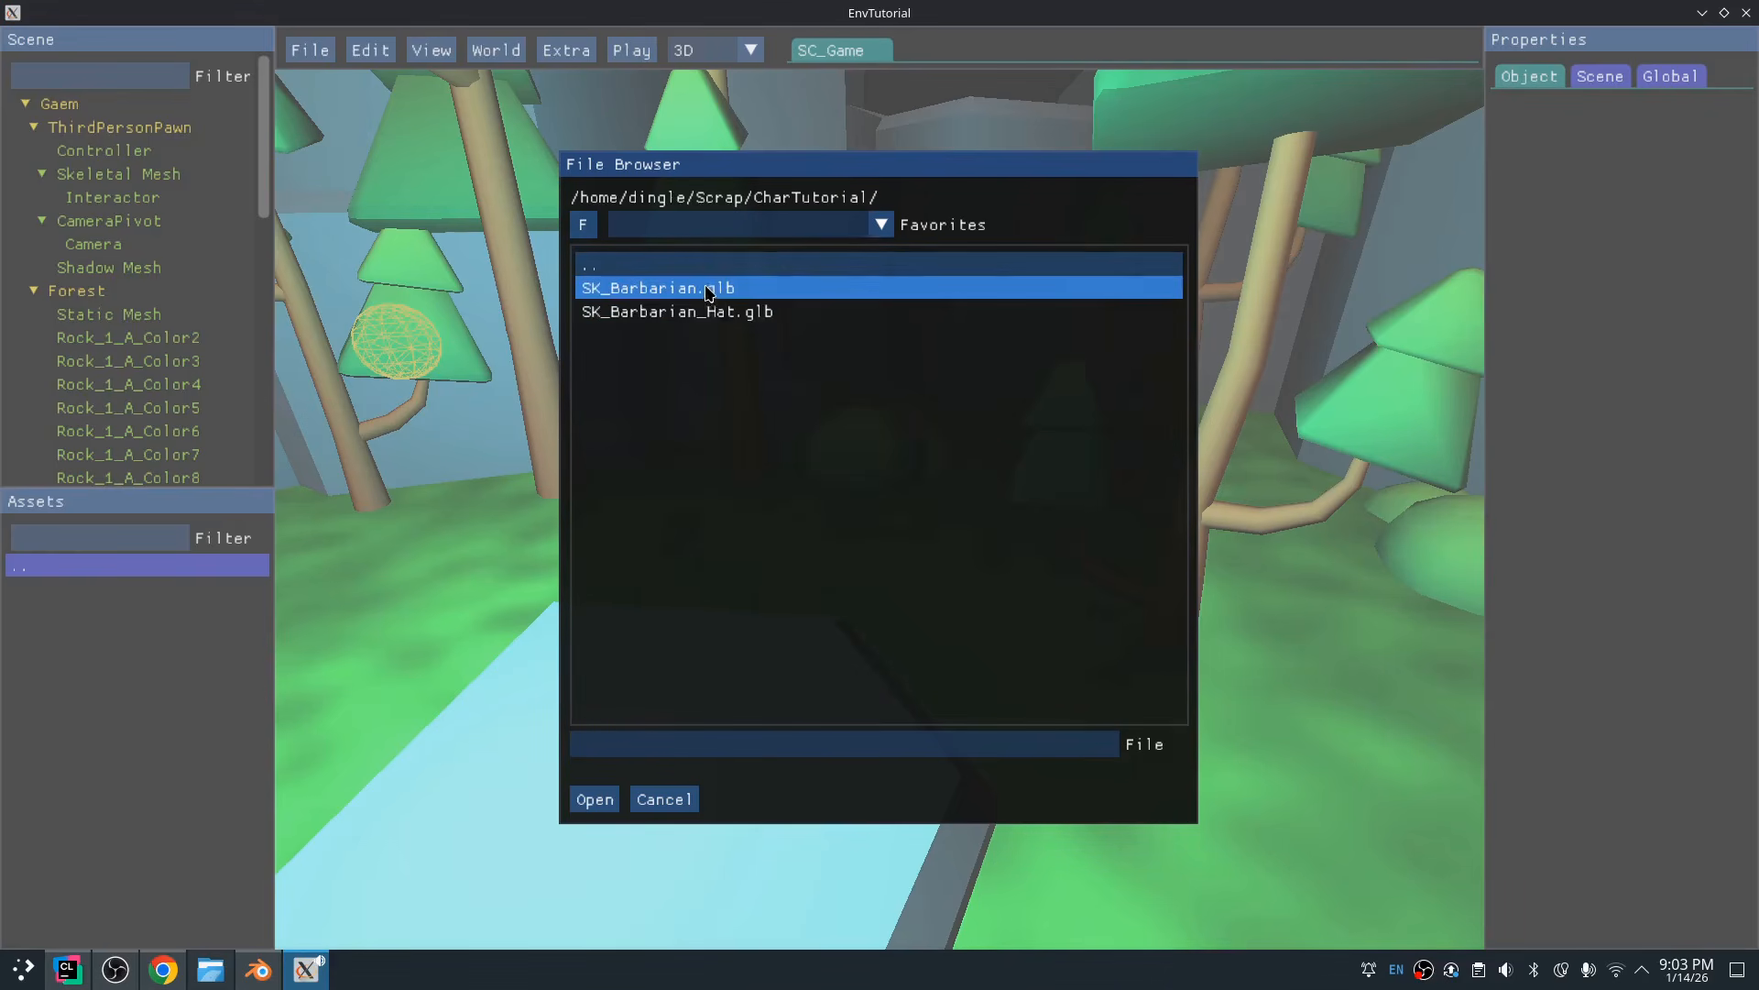
pyautogui.click(692, 290)
pyautogui.keyDown('ctrl'); pyautogui.click(710, 313); pyautogui.keyUp('ctrl')
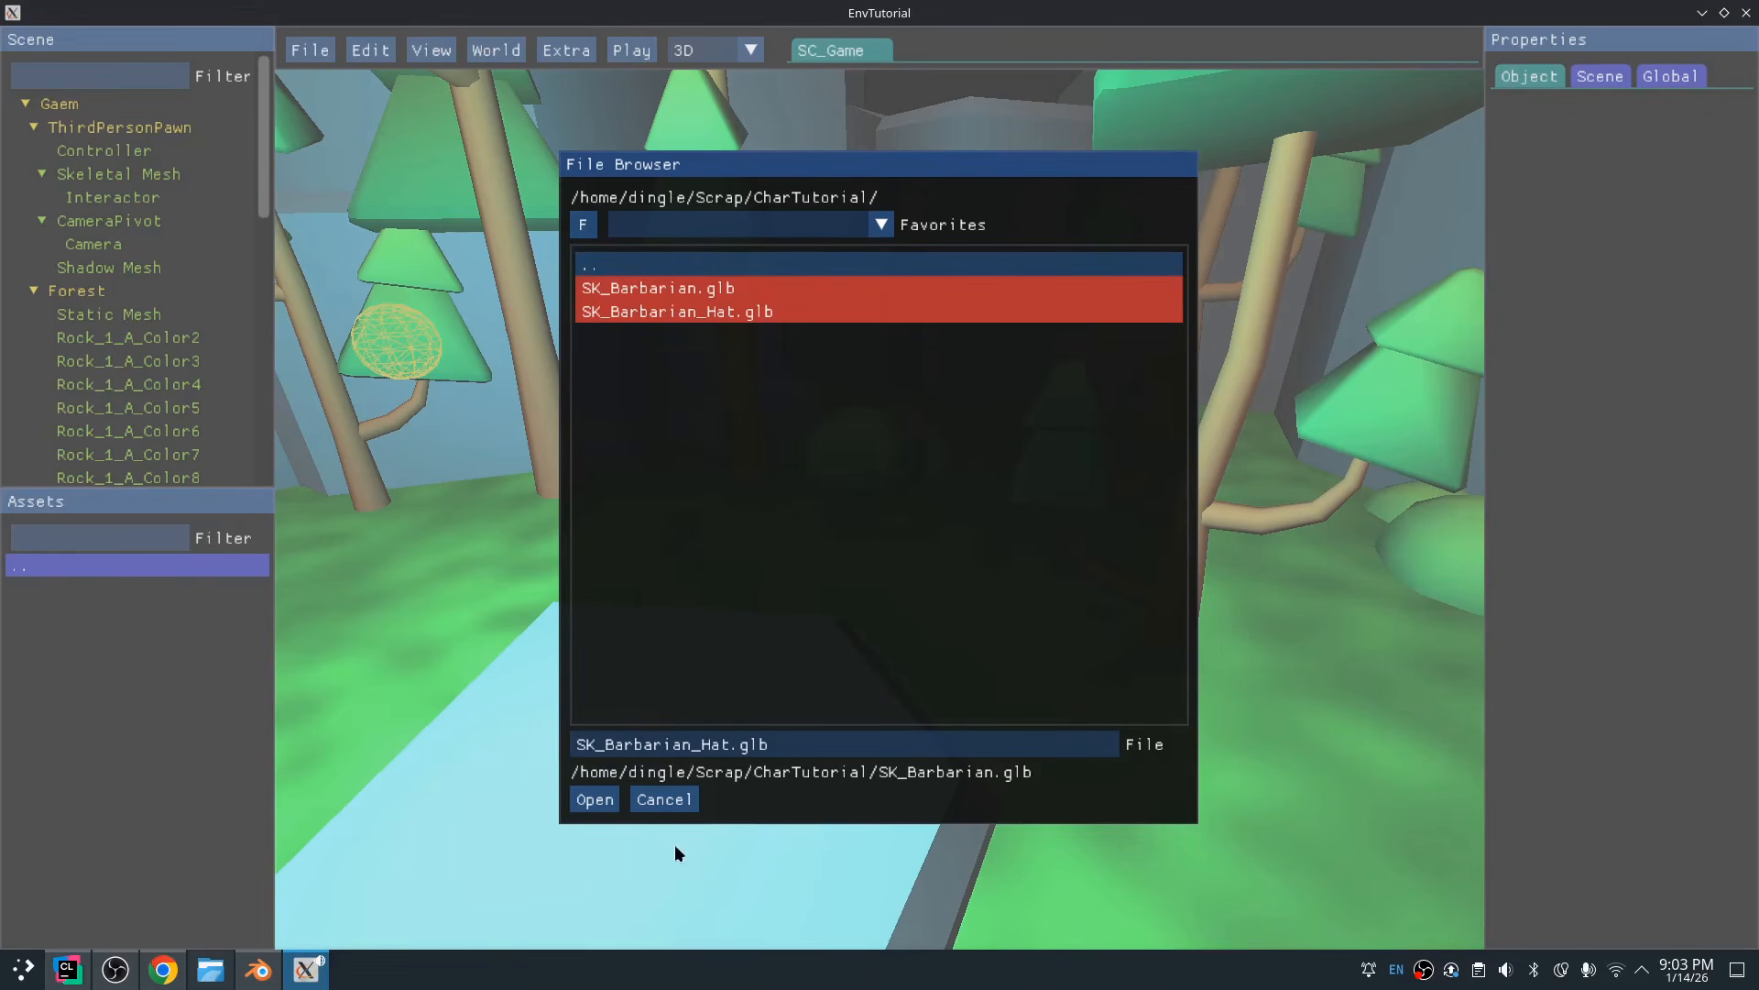
pyautogui.click(596, 800)
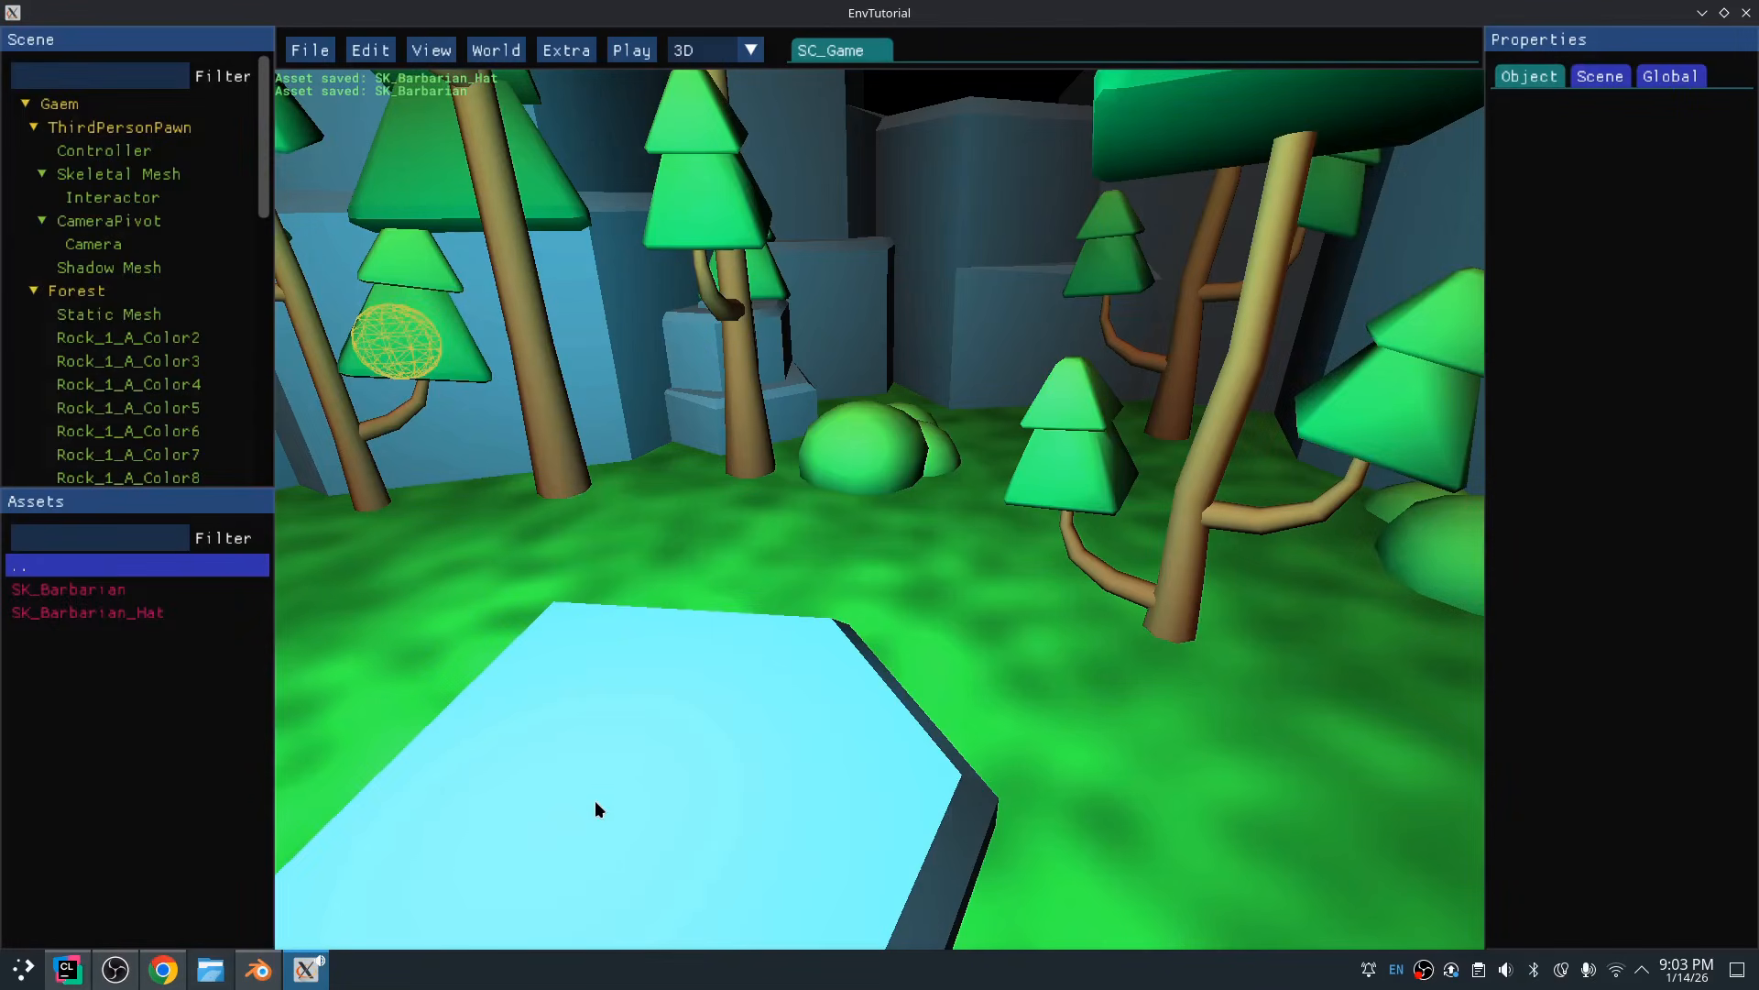
# Inspect the properties and animation lists of the imported SK_Barbarian and SK_Barbarian_Hat skeletal meshes
pyautogui.click(106, 600)
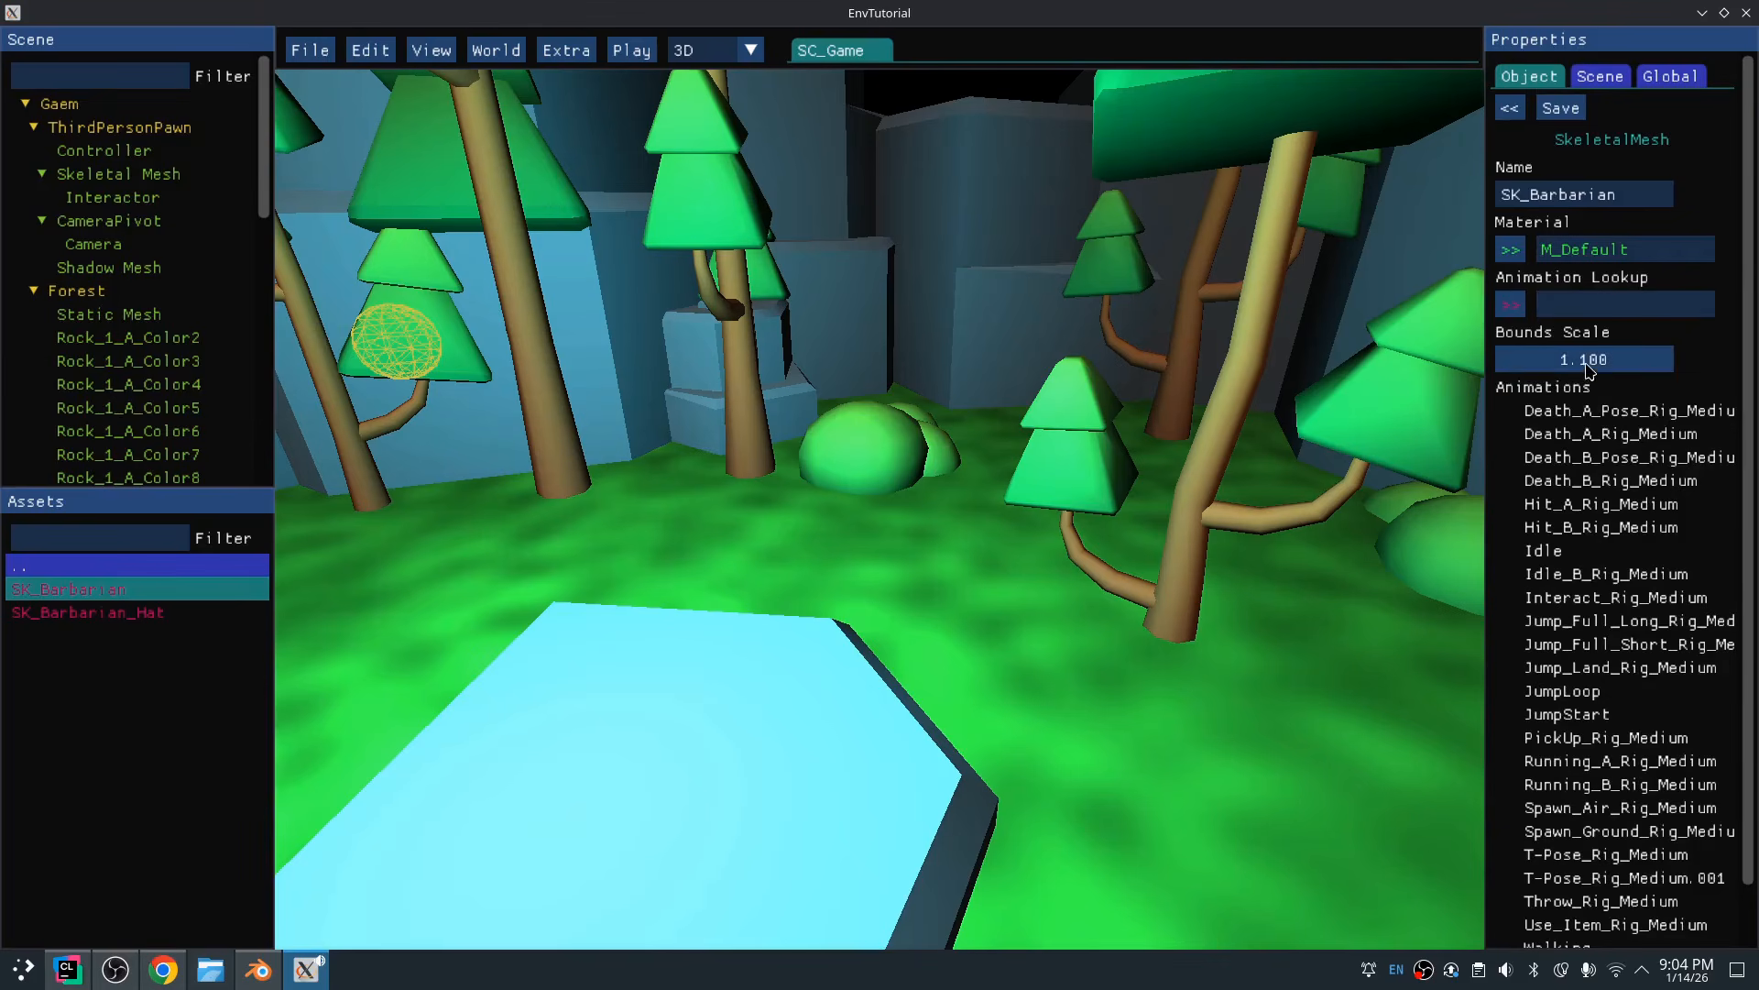
pyautogui.scroll(-1, 1594, 389)
pyautogui.scroll(1, 1645, 871)
pyautogui.scroll(-1, 1659, 829)
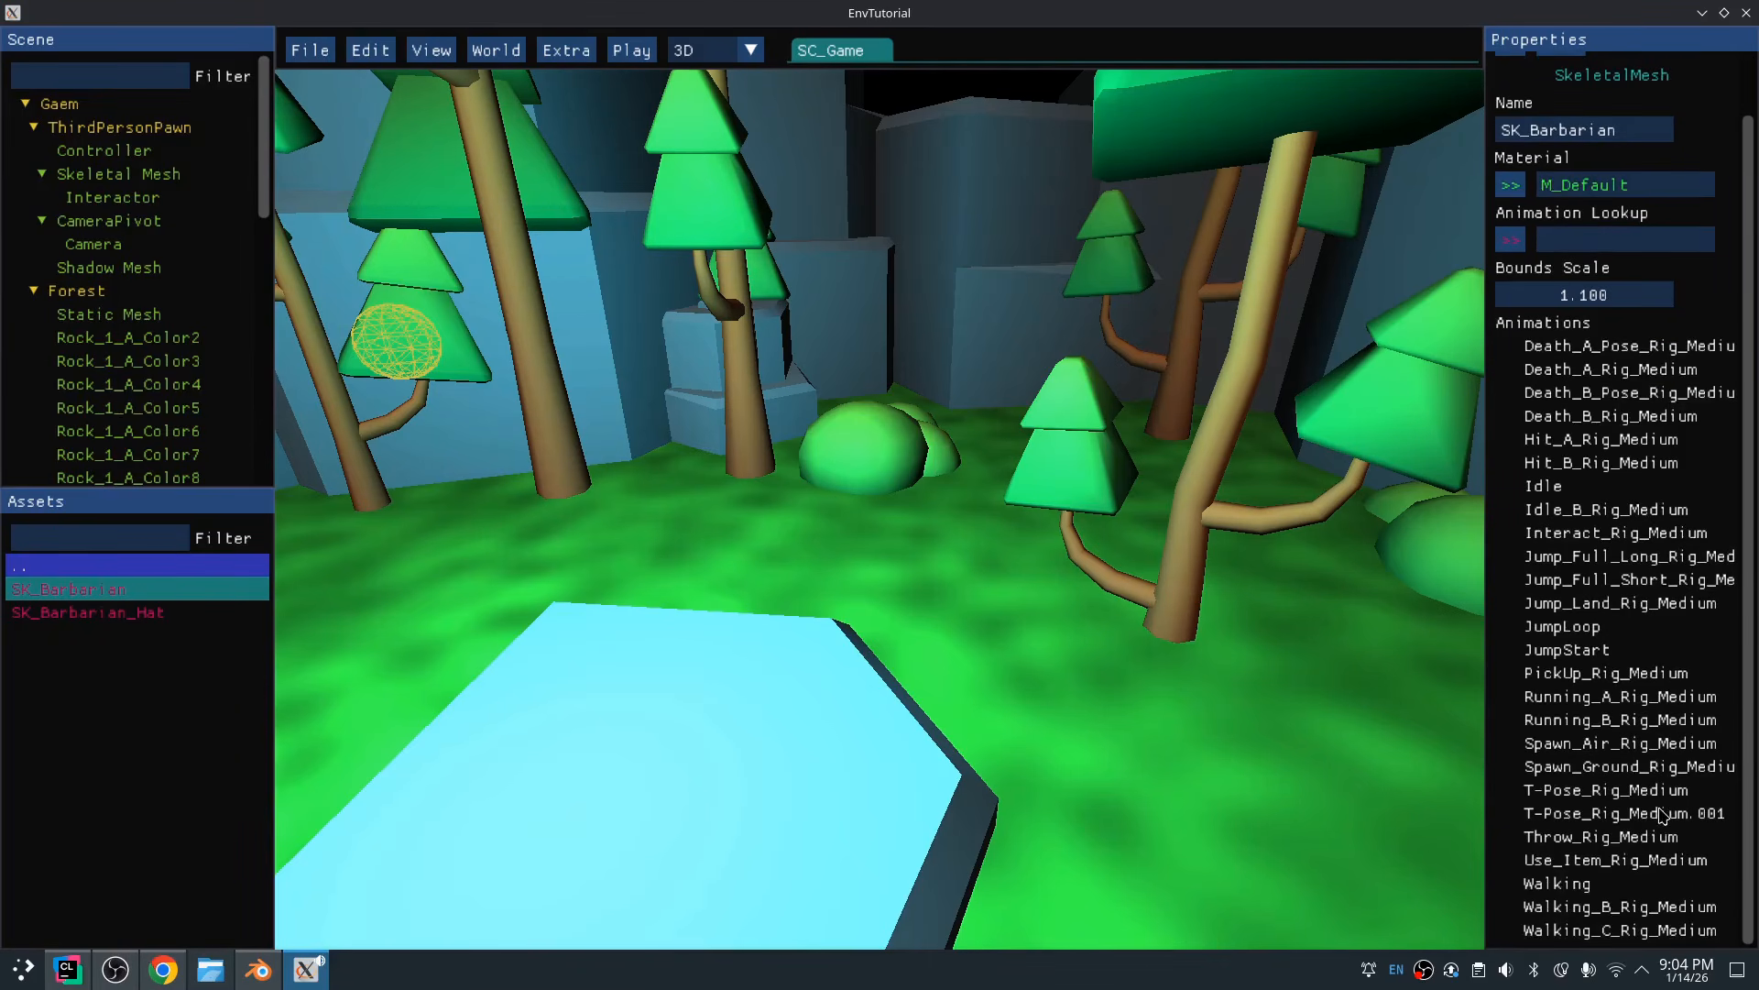
pyautogui.click(96, 615)
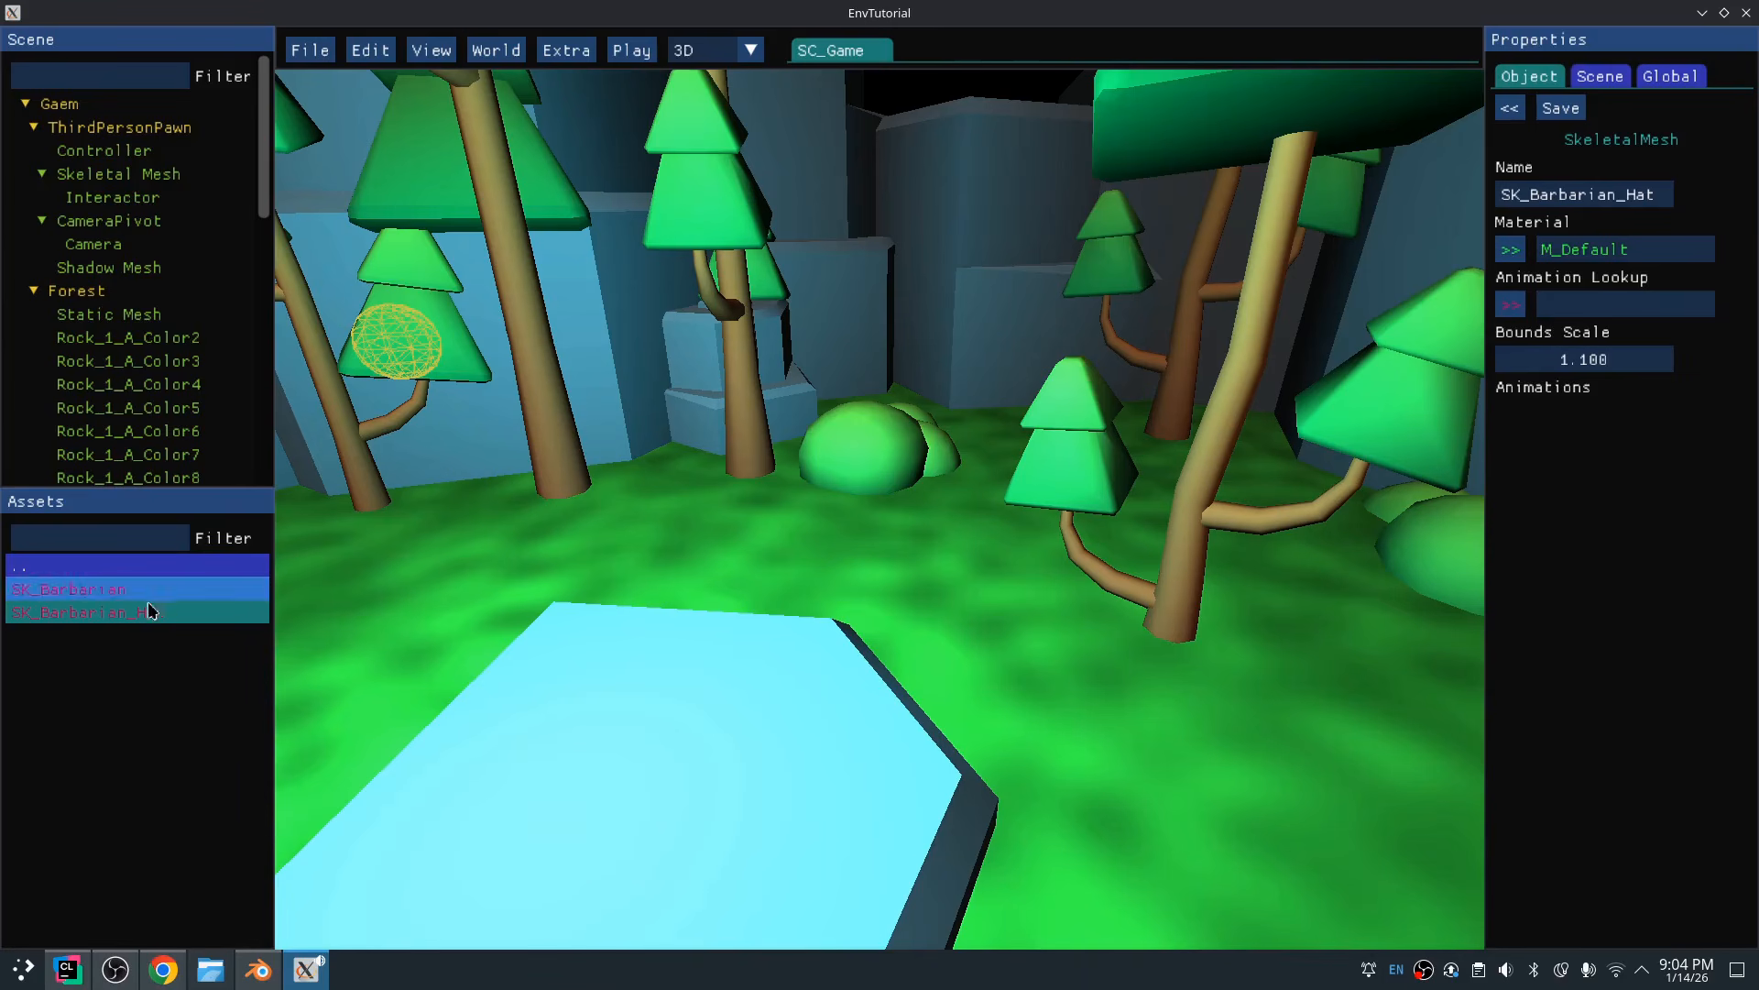
# Instantiate the SK_Barbarian skeletal mesh in the SC_Game scene
pyautogui.click(112, 588)
pyautogui.rightClick(112, 591)
pyautogui.click(177, 629)
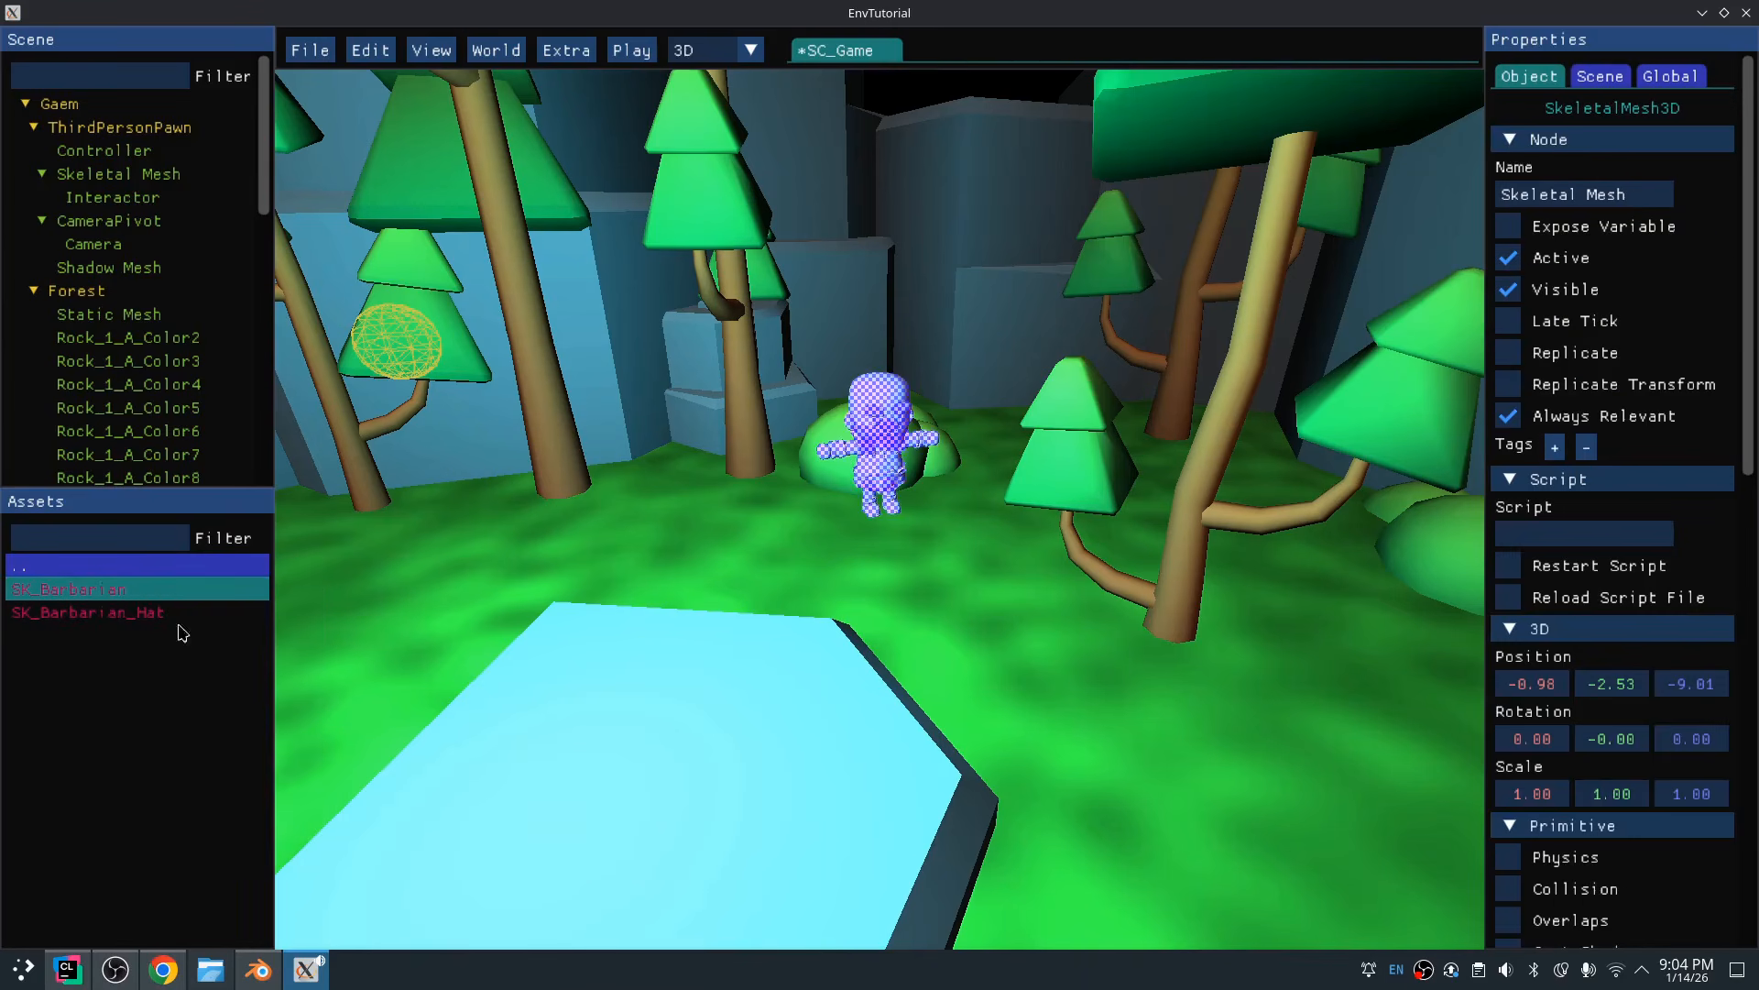
# Move the placed barbarian to about (-1.04, -2.53, -4.57) near the water and rotate it about -47 degrees around the Y axis
pyautogui.moveTo(880, 495); pyautogui.dragTo(824, 496, button='right')
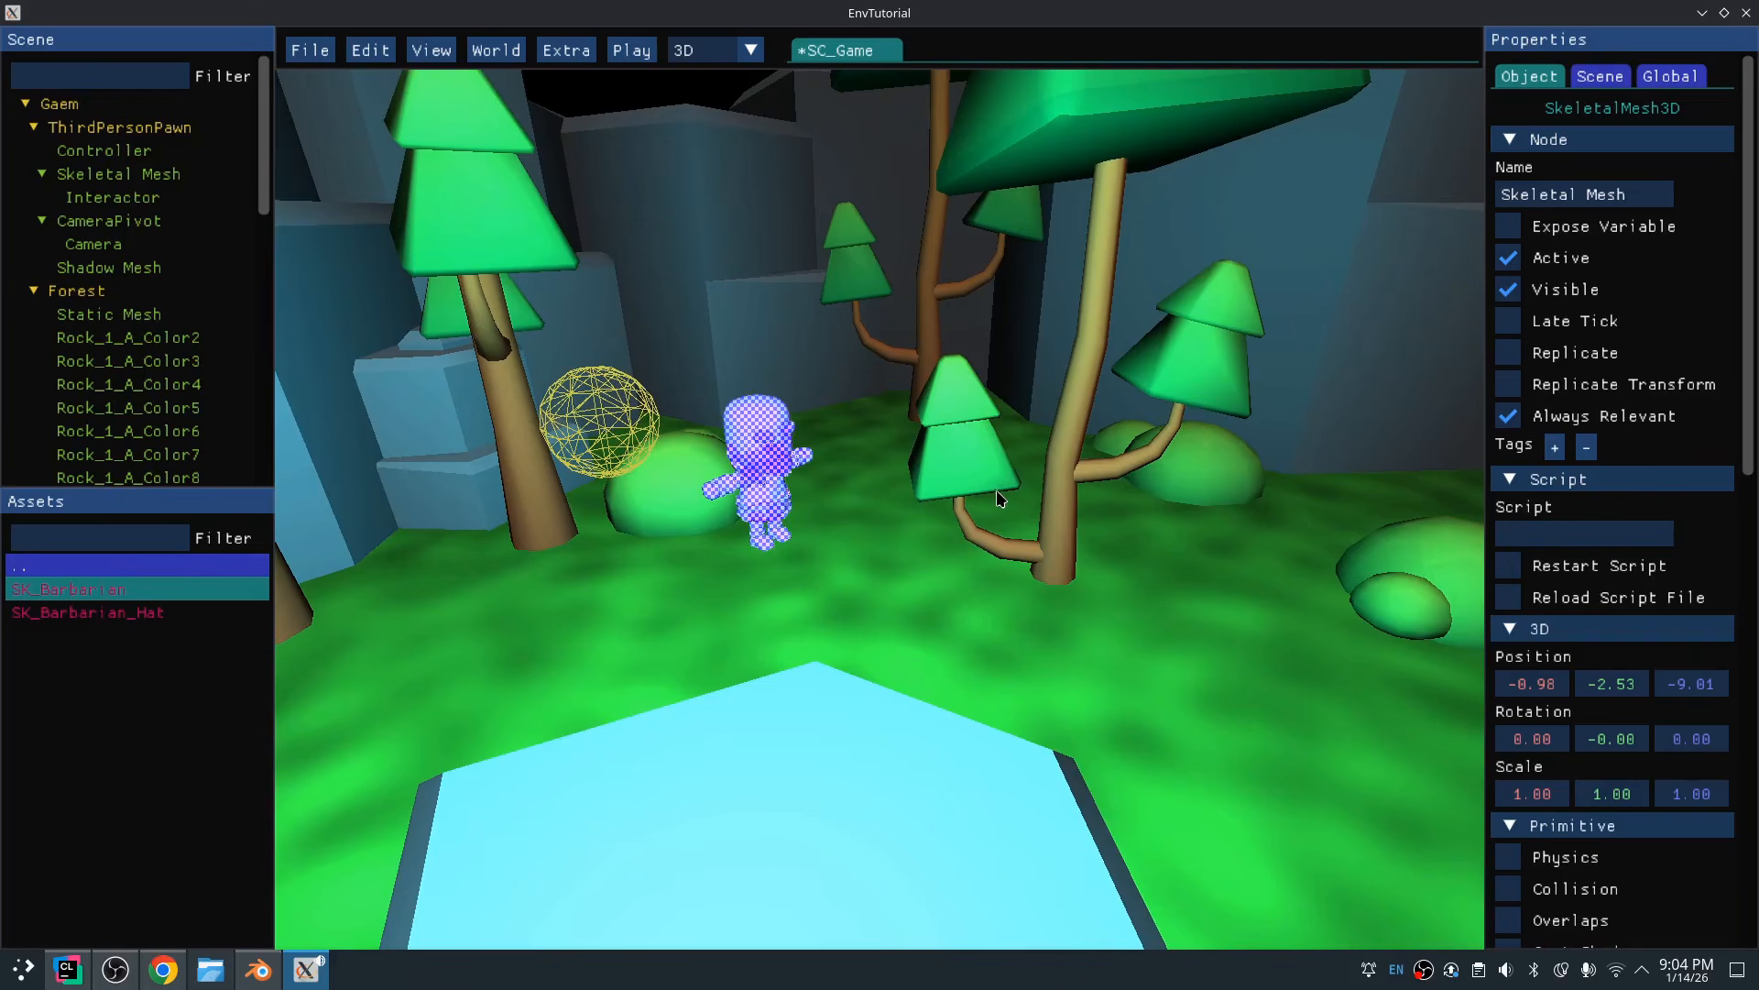
pyautogui.press('g')
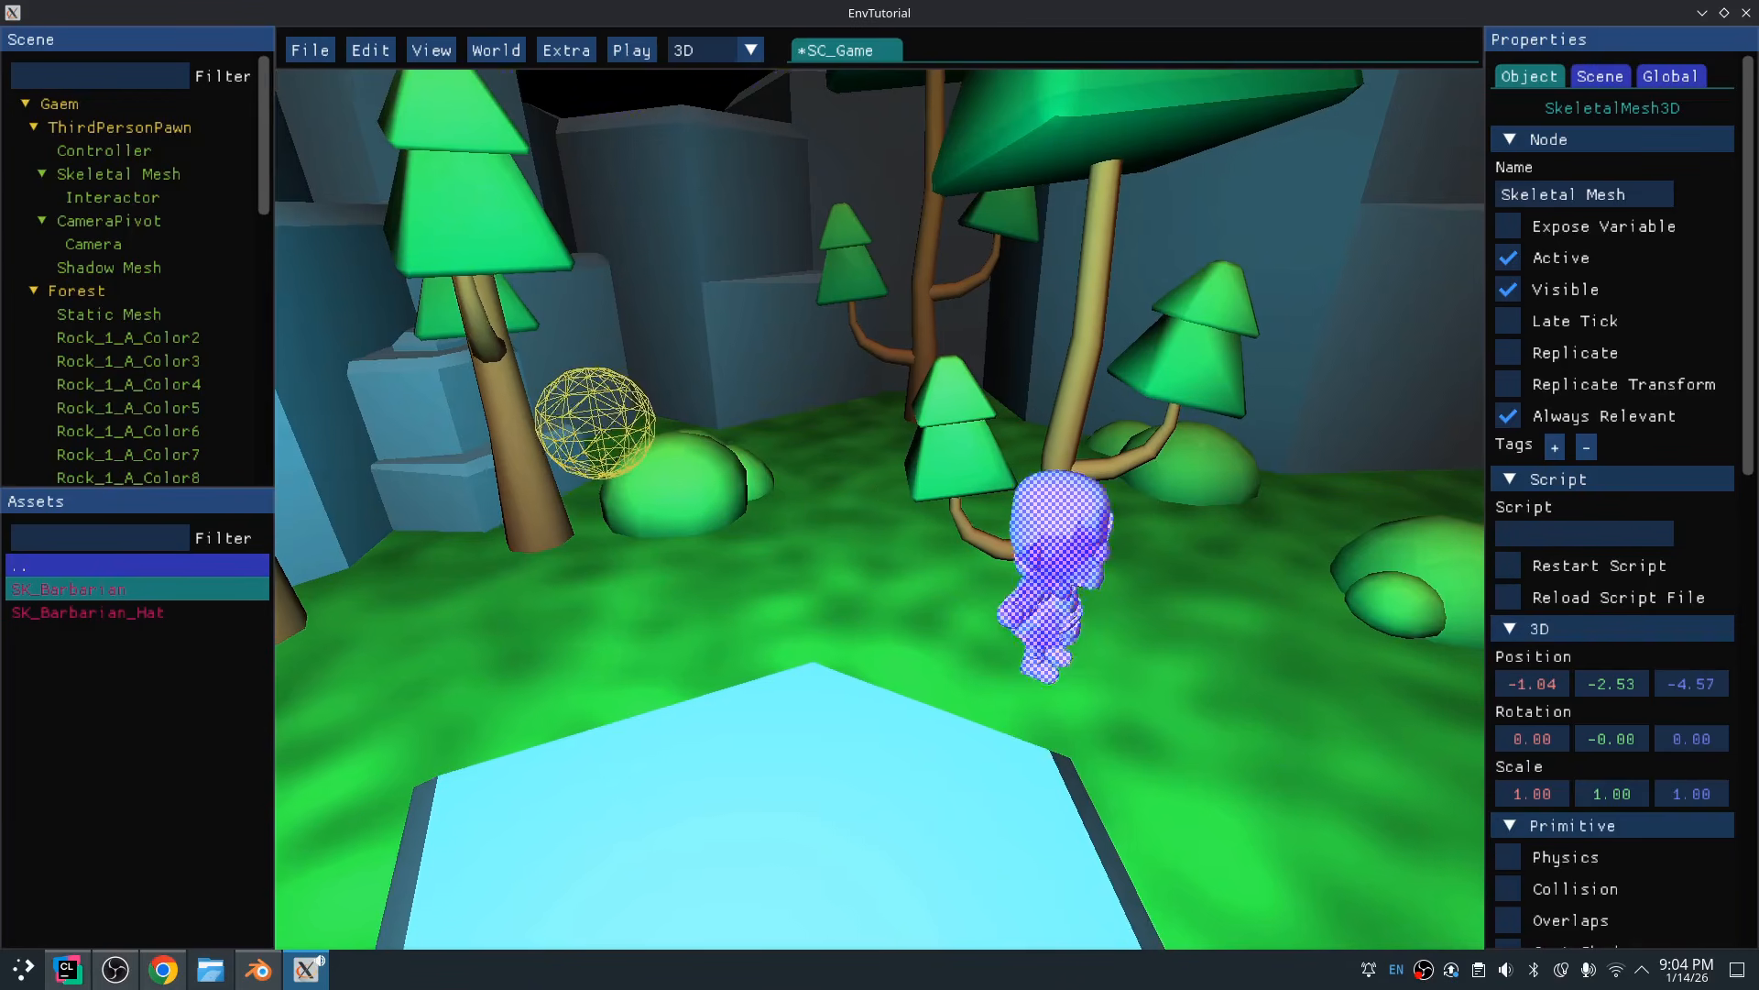
pyautogui.click(959, 462)
pyautogui.moveTo(959, 462); pyautogui.dragTo(900, 513, button='right')
pyautogui.click(890, 460)
pyautogui.press('r')
pyautogui.click(880, 495)
pyautogui.click(918, 543)
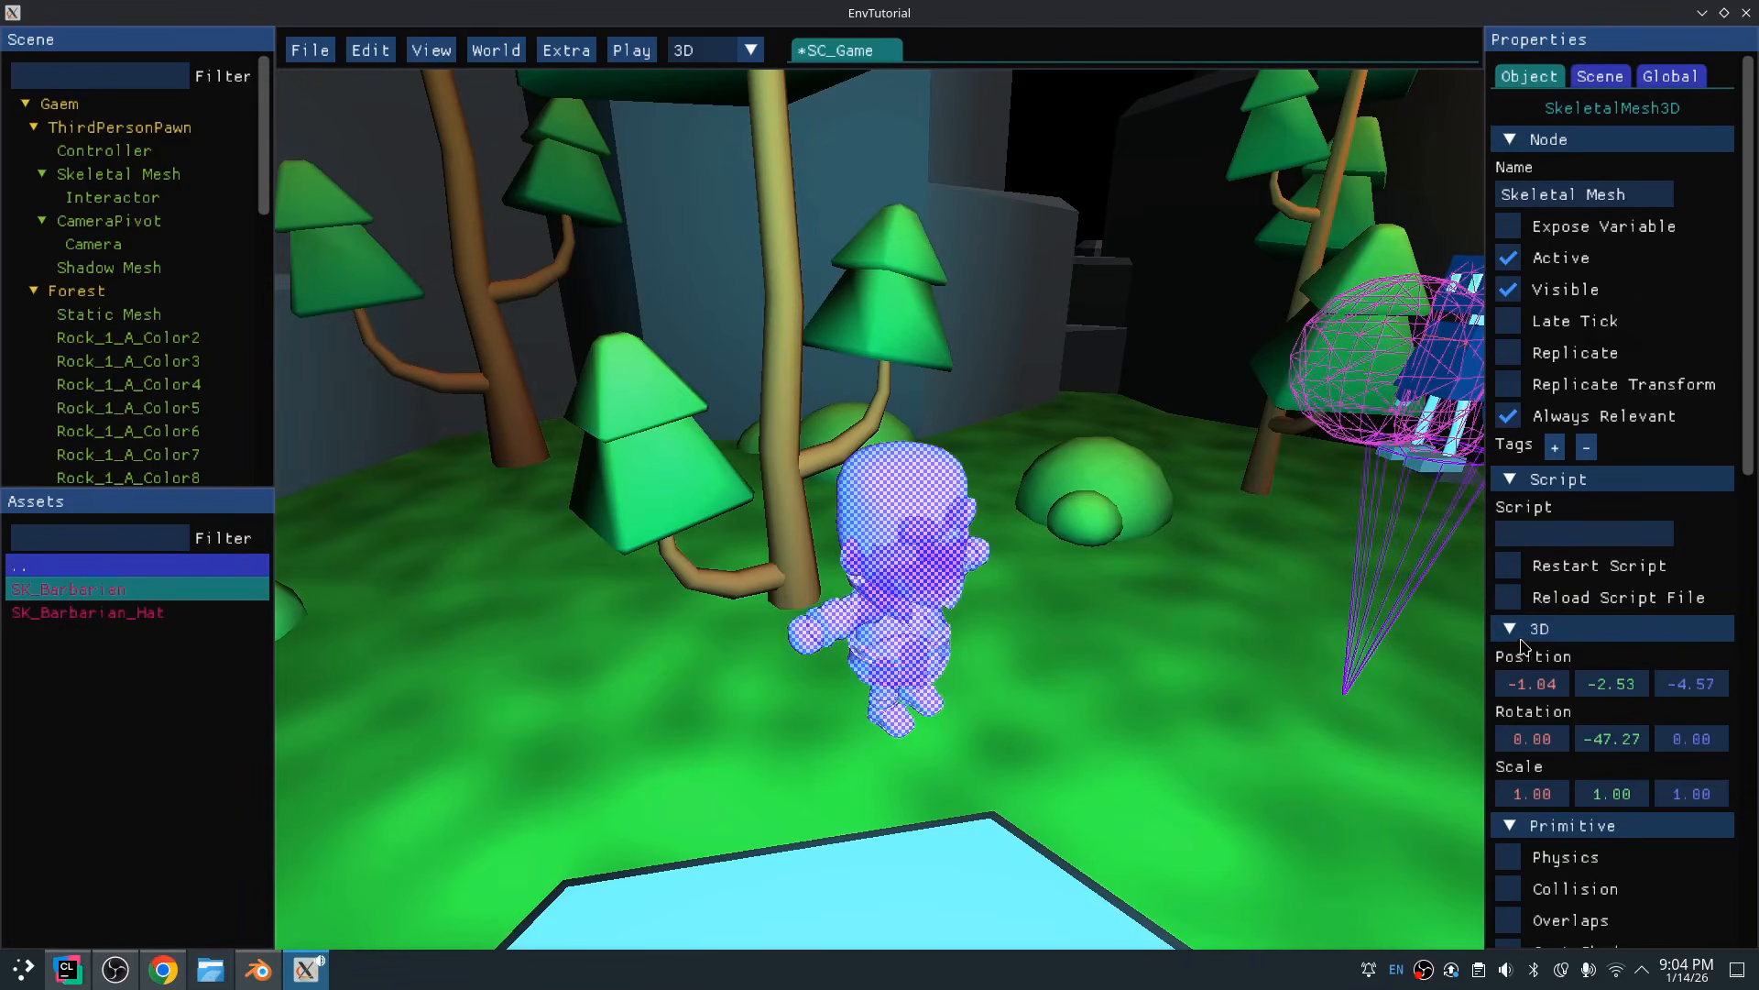
# Try Idle as the placed barbarian's default animation and view the character from the front
pyautogui.scroll(-8, 1540, 632)
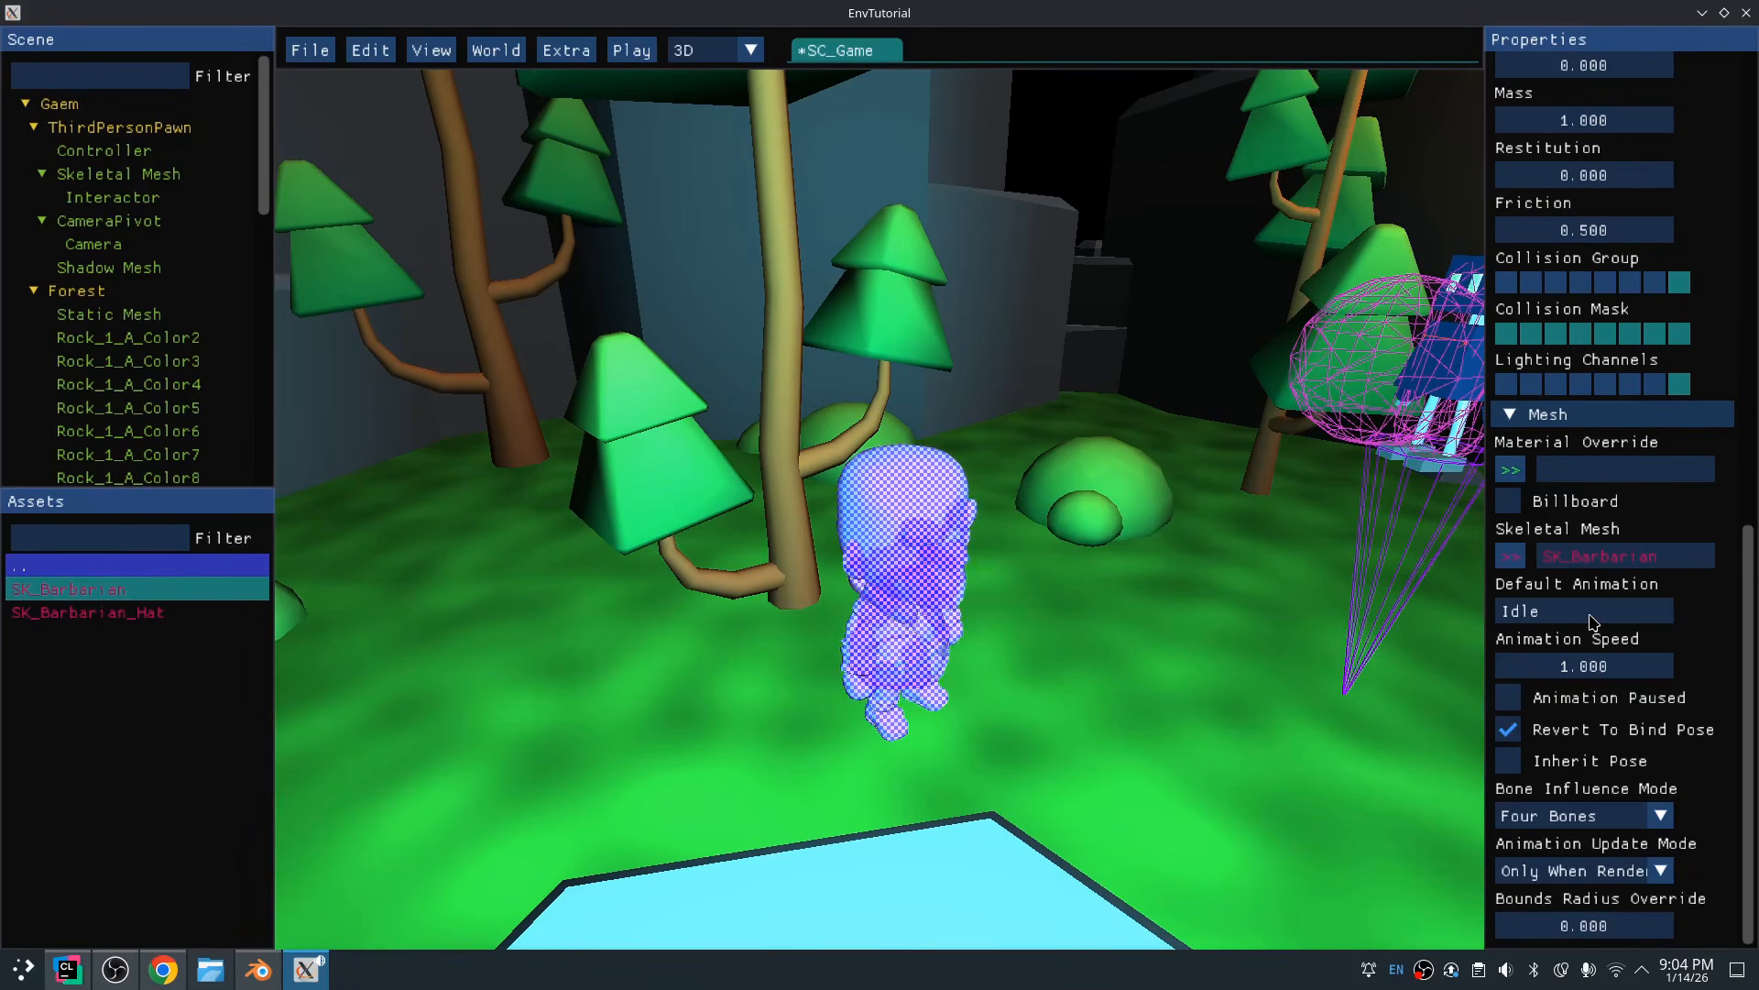
pyautogui.click(1074, 592)
pyautogui.moveTo(1074, 592); pyautogui.dragTo(1003, 513, button='right')
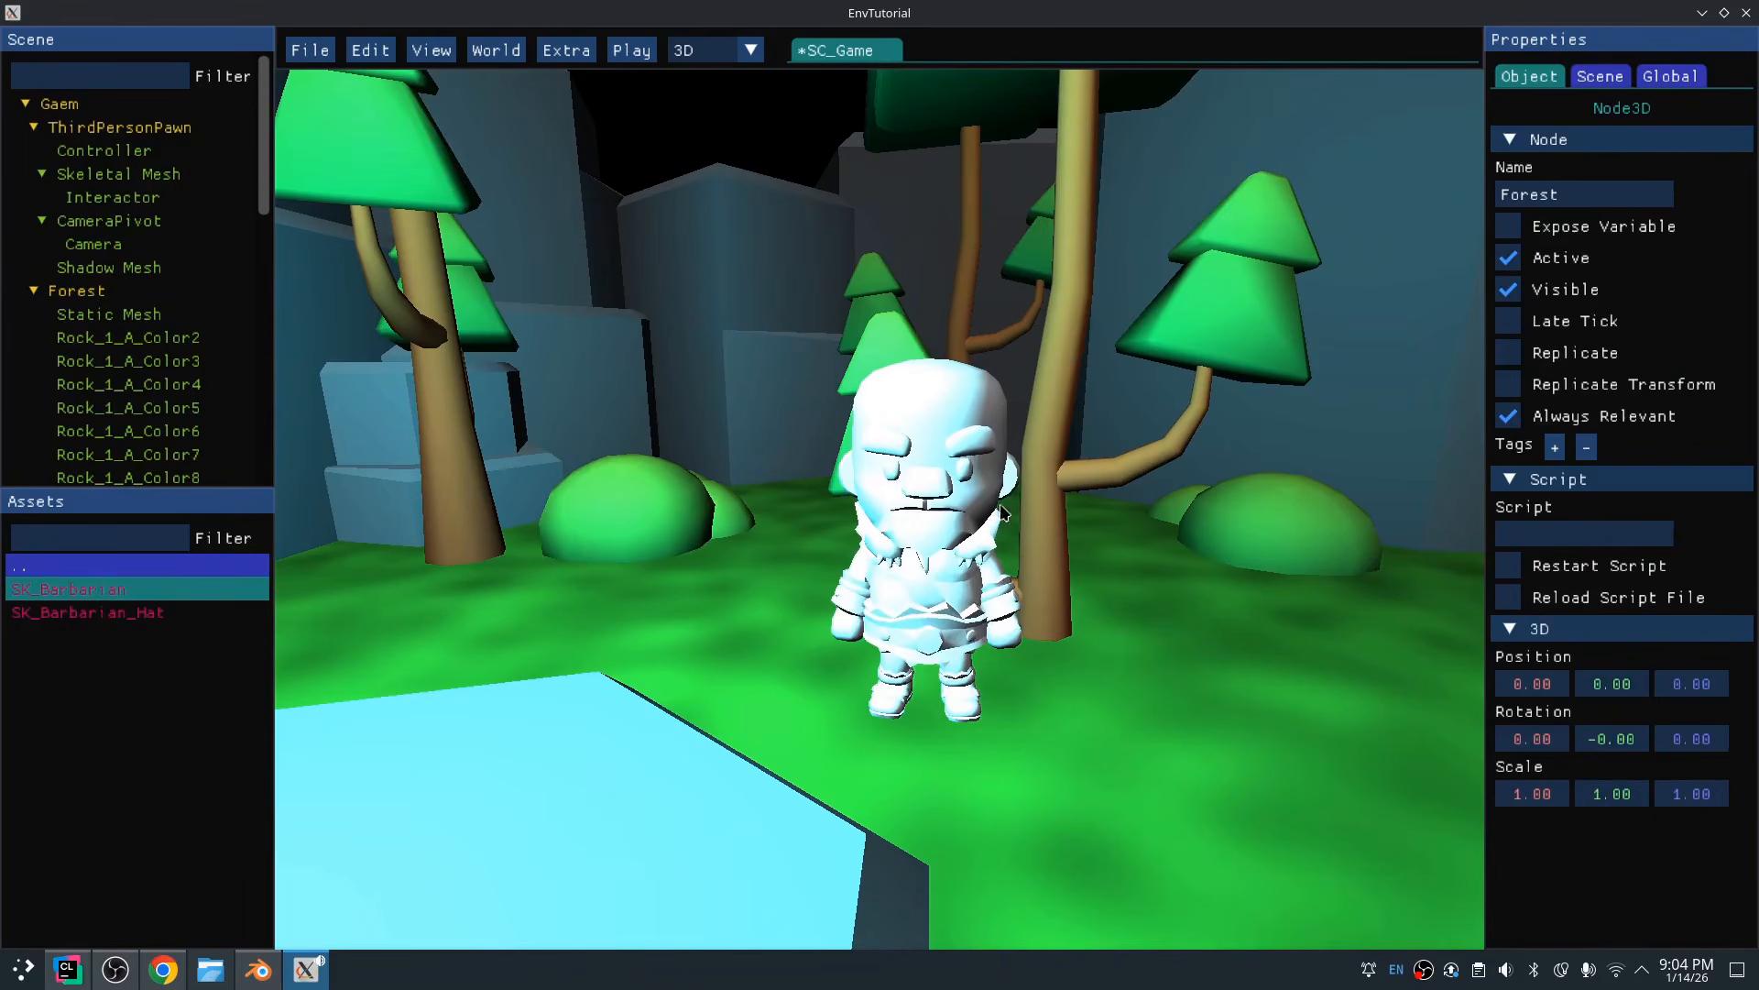
# Set the placed barbarian's default animation to Walking and view the moving character
pyautogui.scroll(-8, 1681, 605)
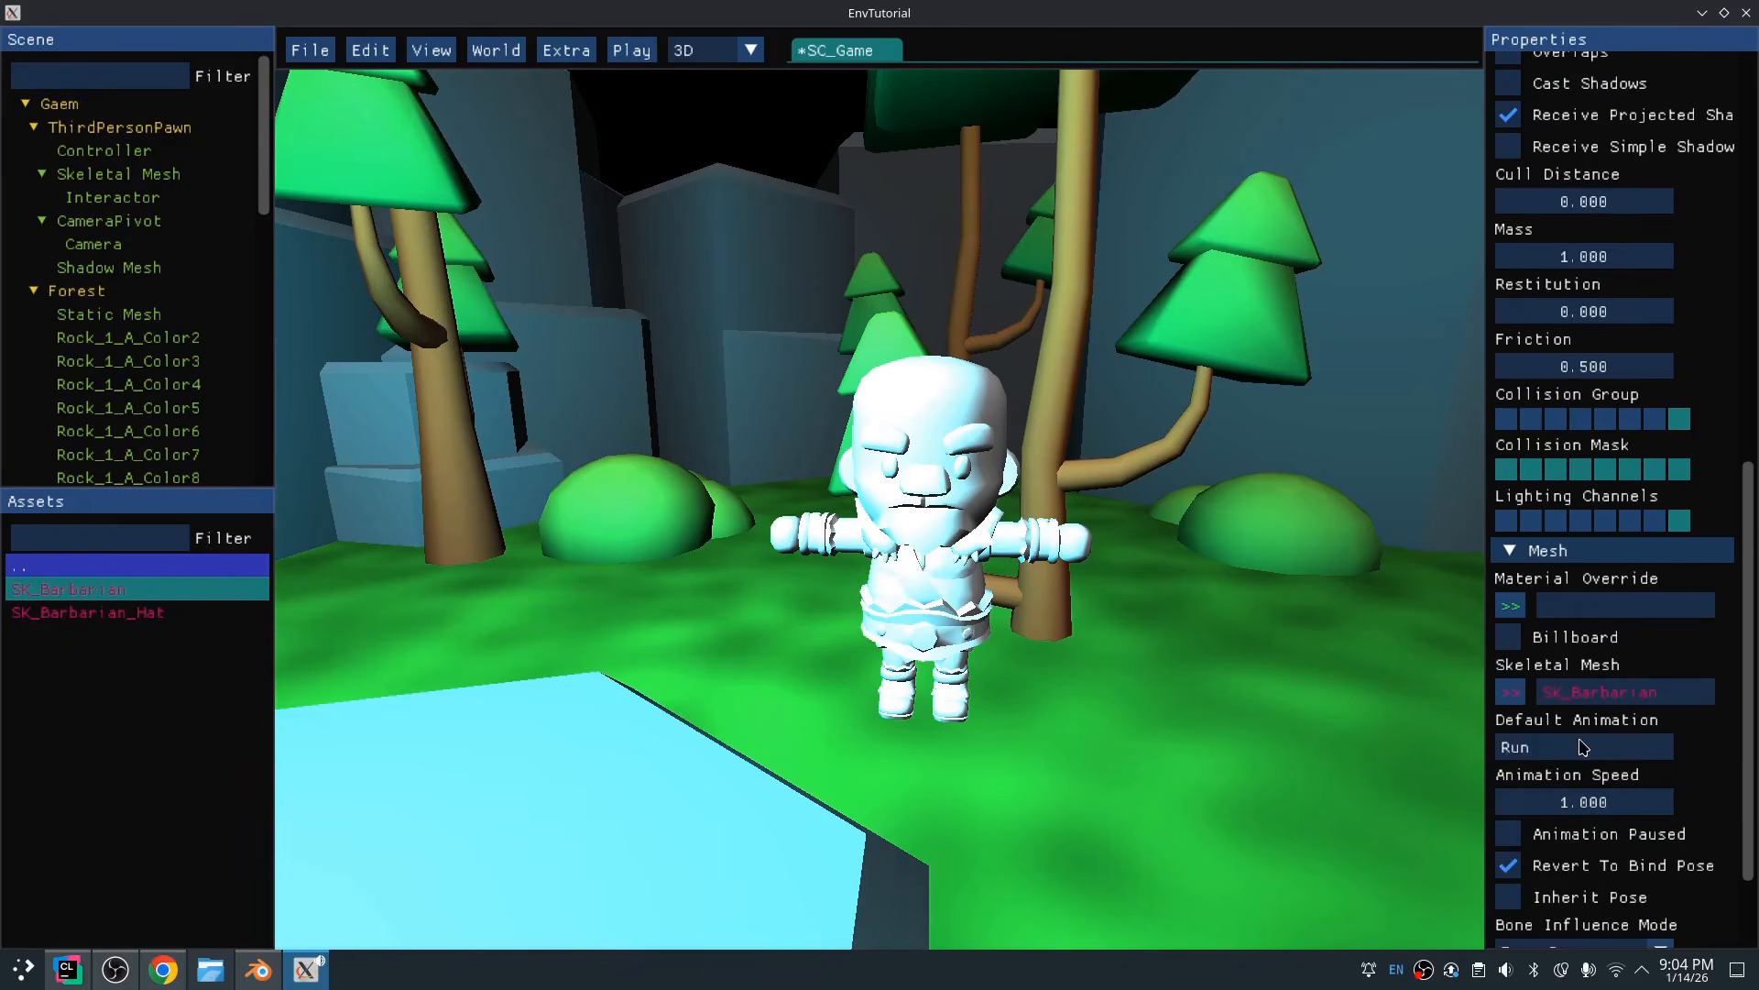
pyautogui.moveTo(1583, 746); pyautogui.dragTo(1451, 755)
pyautogui.write('Walking')
pyautogui.press('Return')
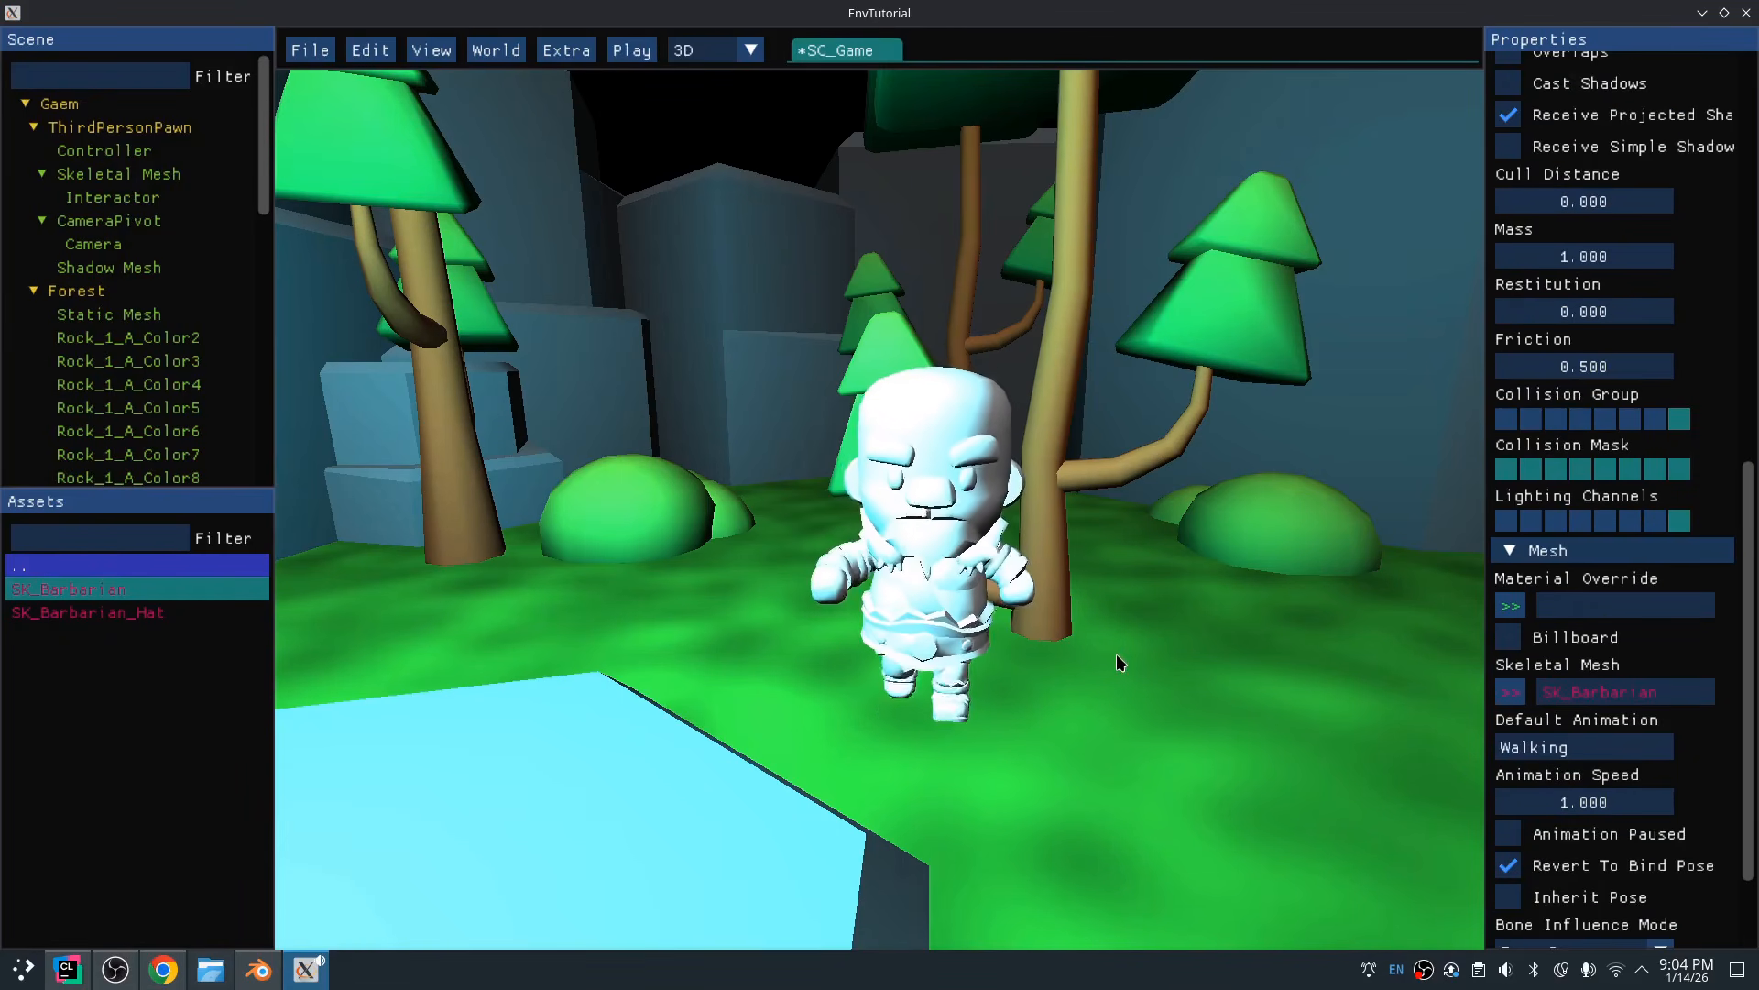
pyautogui.moveTo(1167, 610); pyautogui.dragTo(1375, 472, button='middle')
pyautogui.press('f')
pyautogui.scroll(-3, 957, 486)
pyautogui.scroll(-3, 1508, 477)
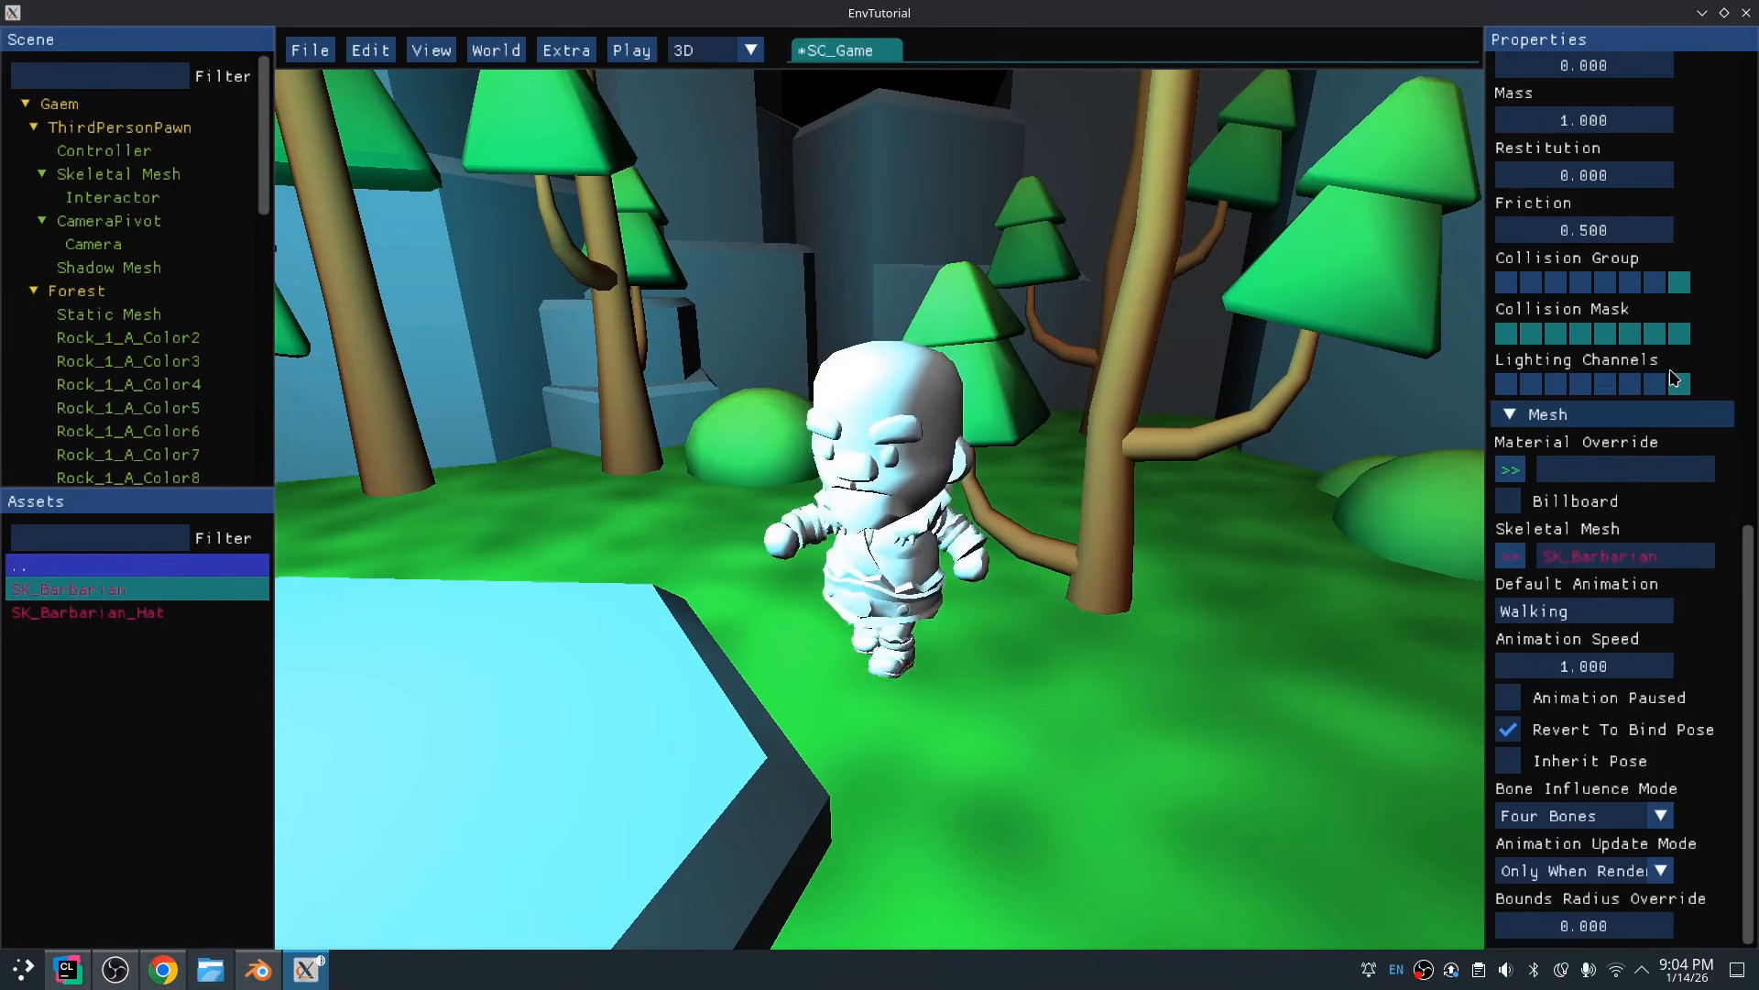
# Import barbarian_texture.png from the Textures folder of KayKit_Adventurers_2.0_FREE into the Character folder
pyautogui.rightClick(108, 660)
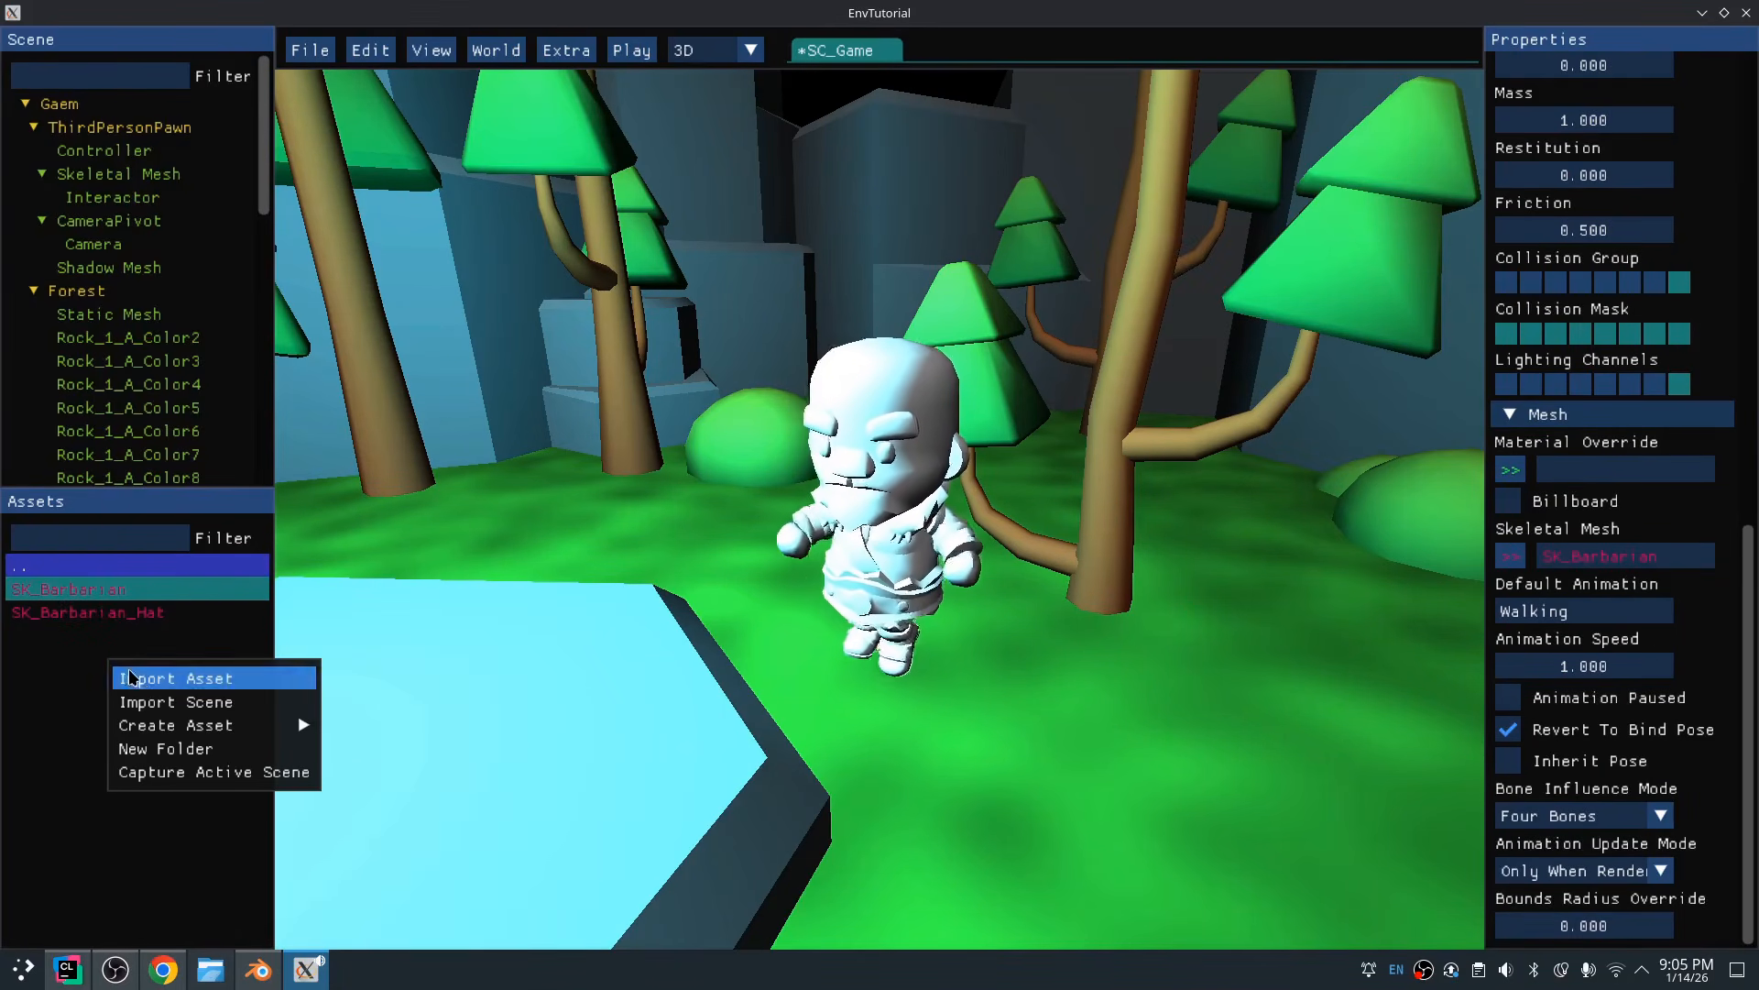
pyautogui.click(142, 680)
pyautogui.doubleClick(663, 269)
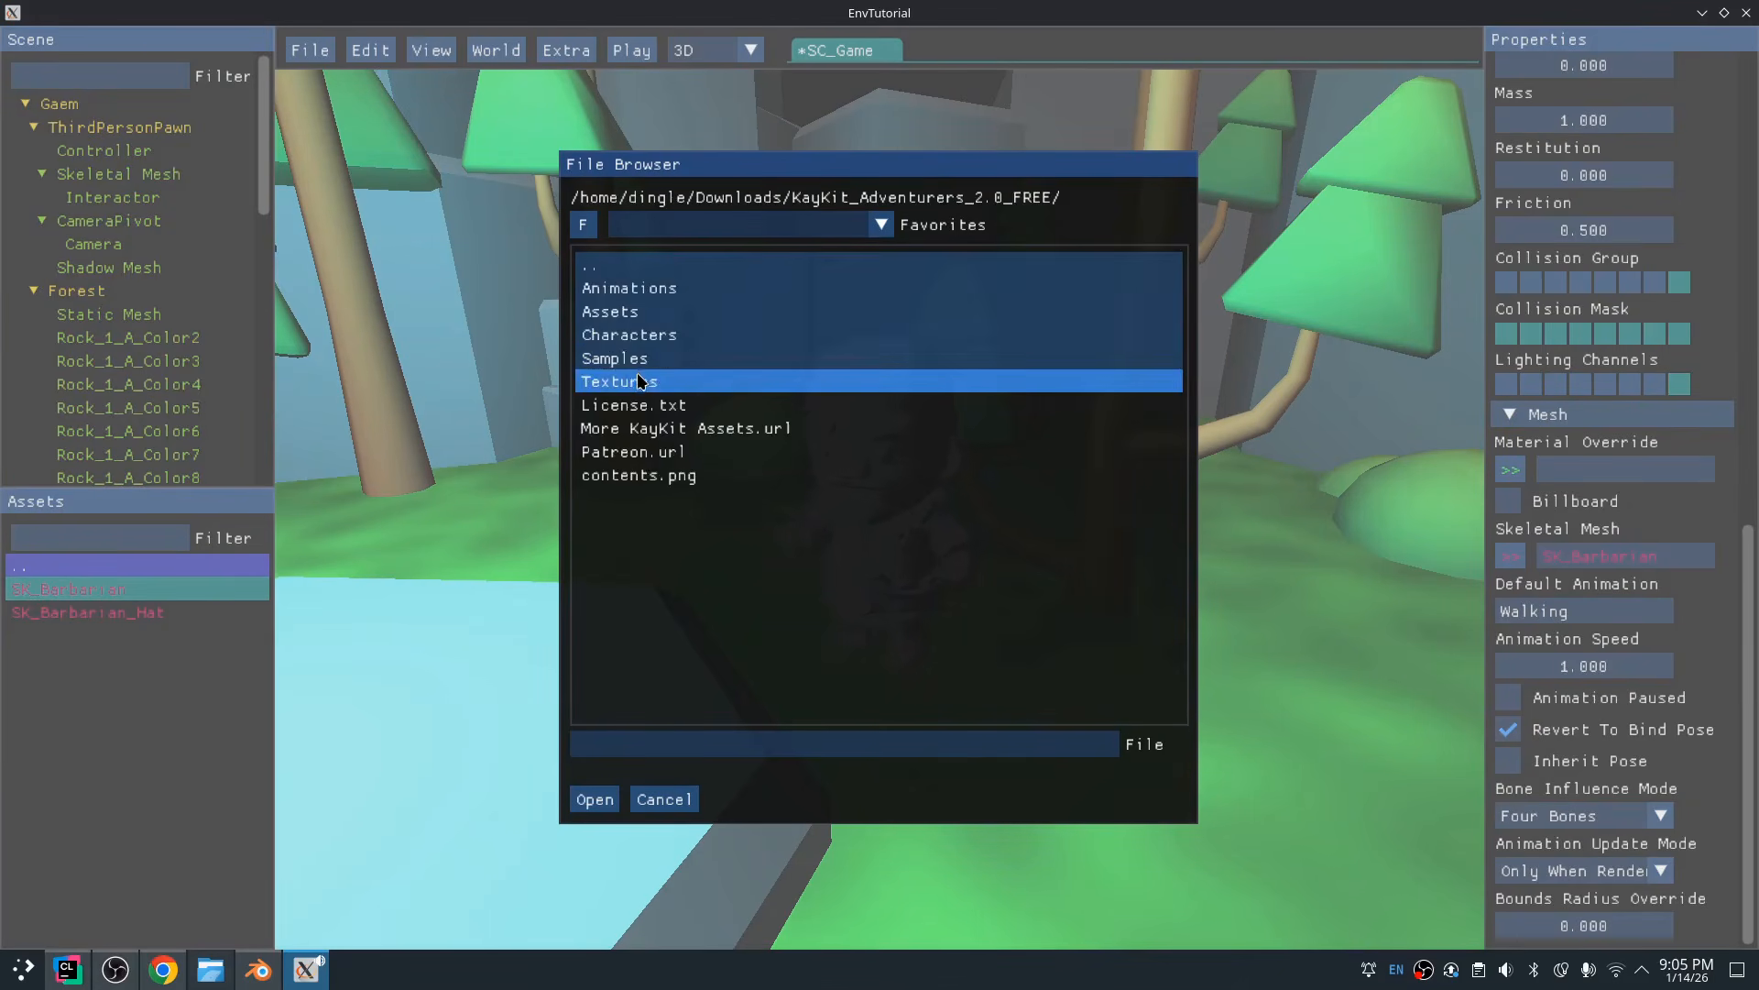
pyautogui.doubleClick(641, 382)
pyautogui.click(691, 296)
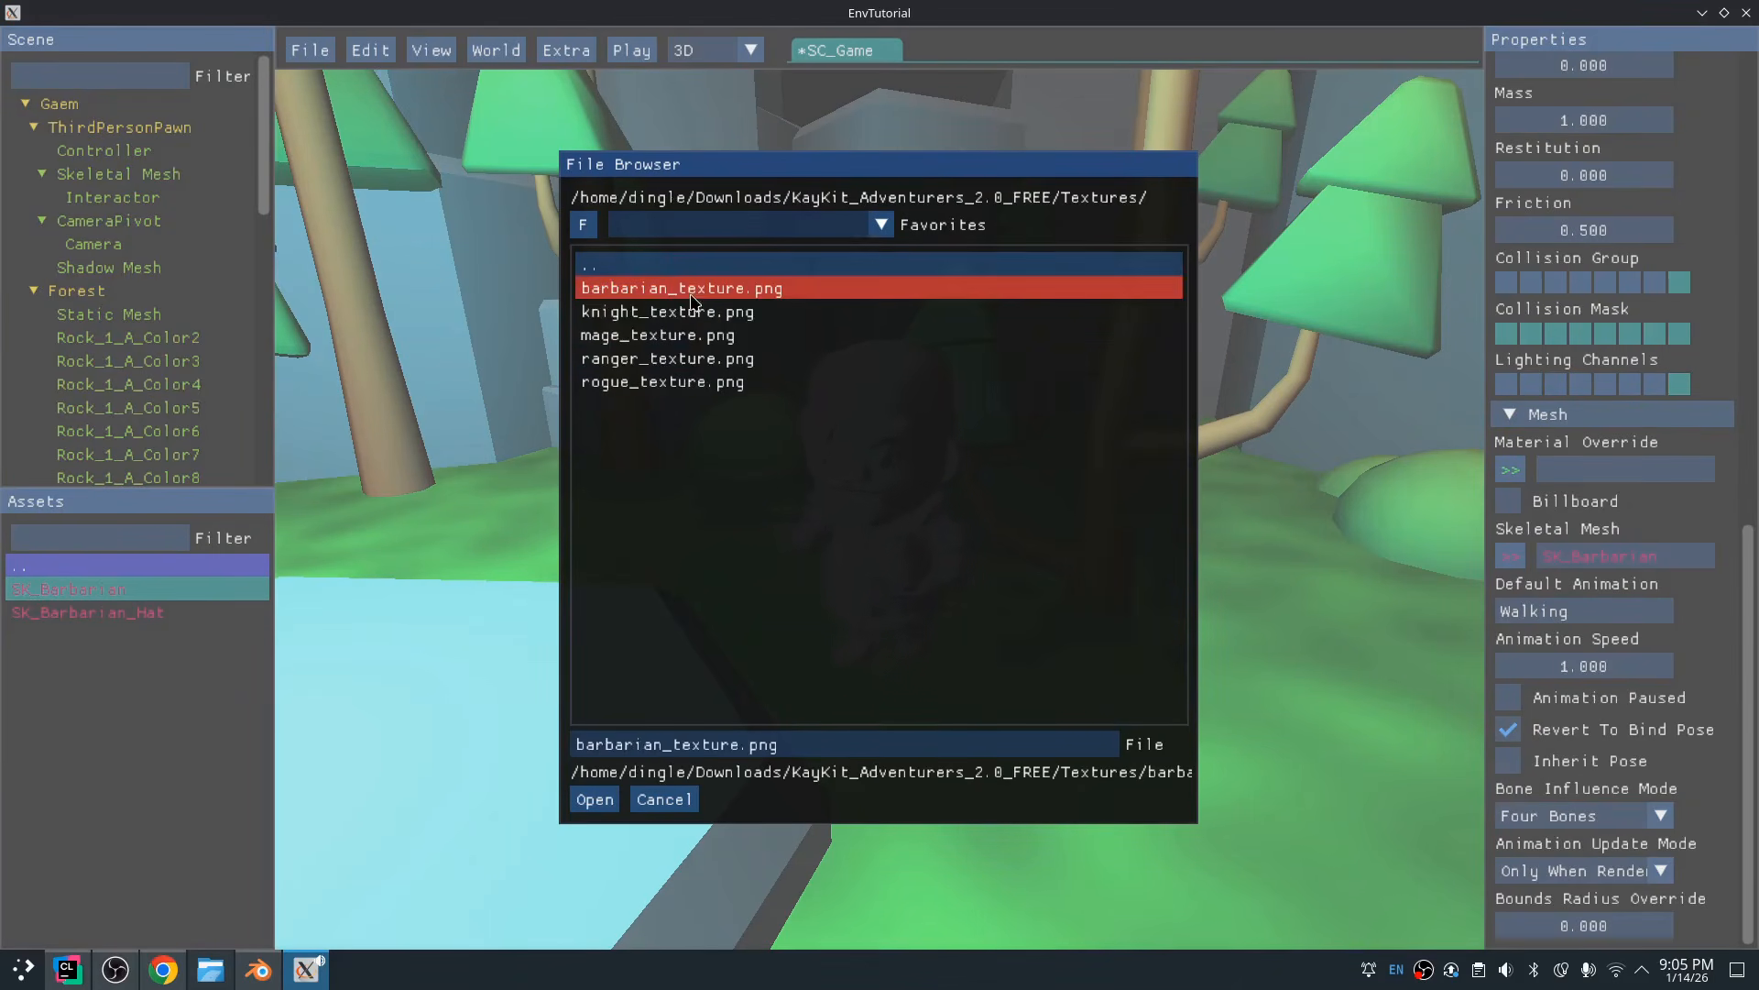
pyautogui.click(595, 800)
# Rename the imported barbarian_texture asset as T_Barbarian
pyautogui.rightClick(164, 636)
pyautogui.click(186, 703)
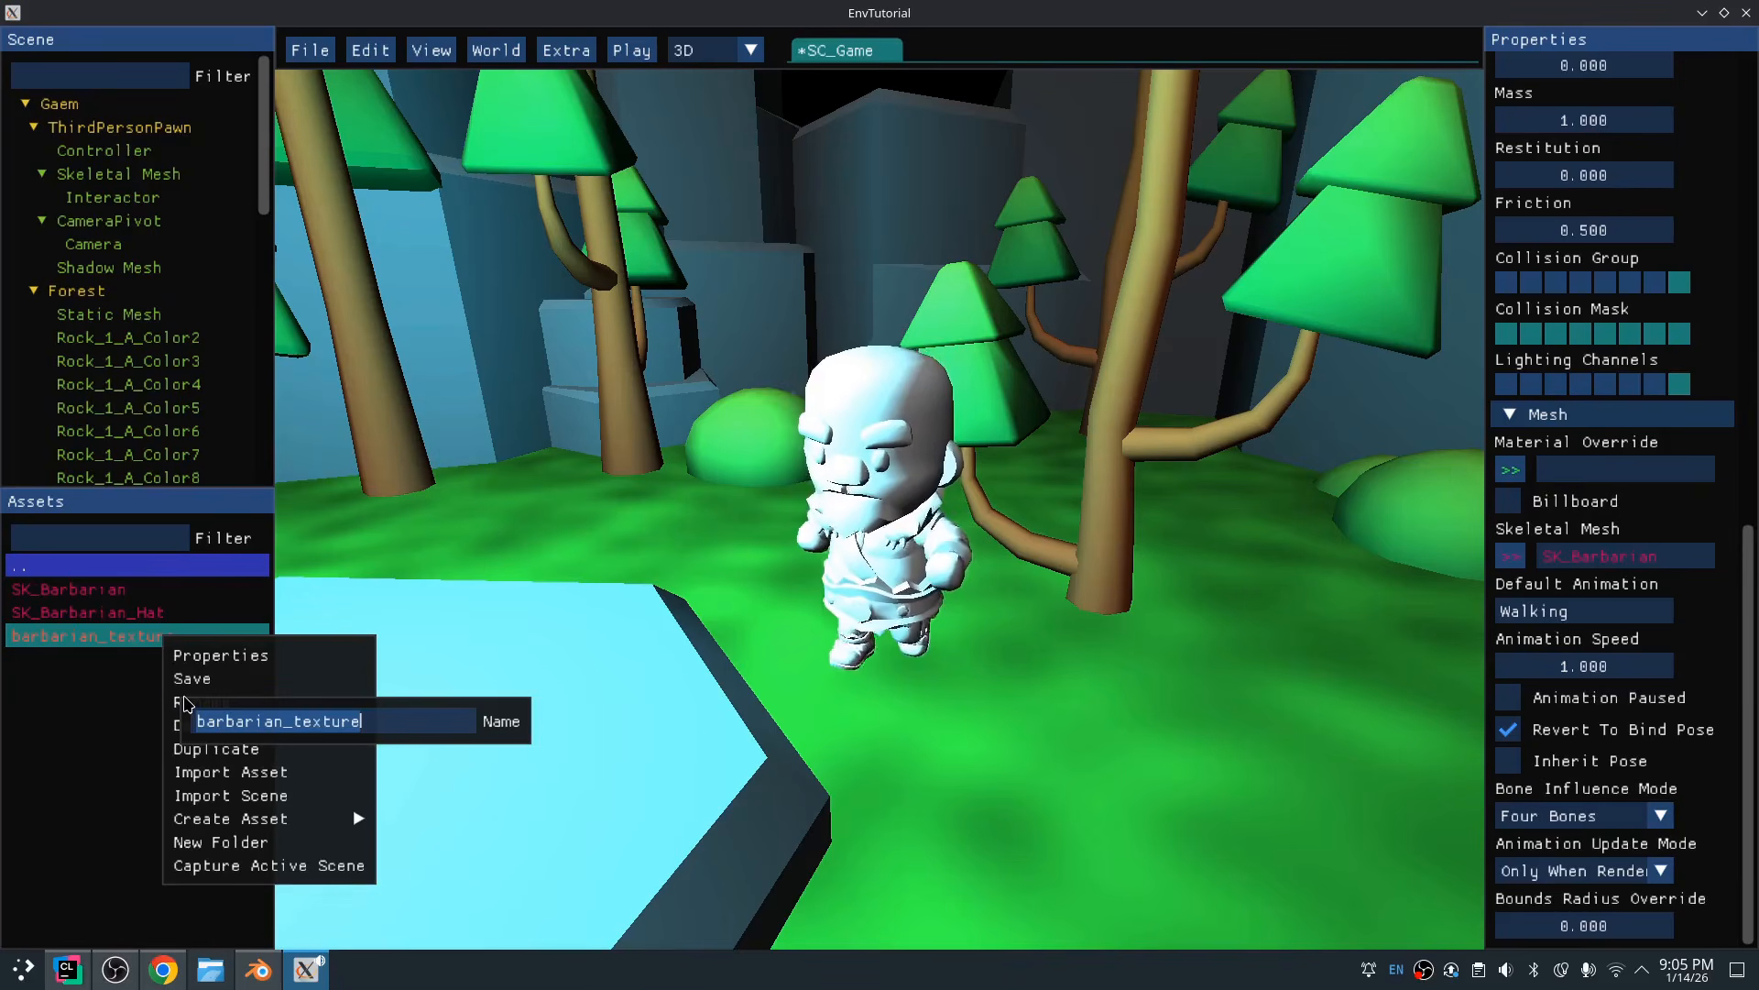
pyautogui.write('T_')
pyautogui.press('Delete')
pyautogui.write('B')
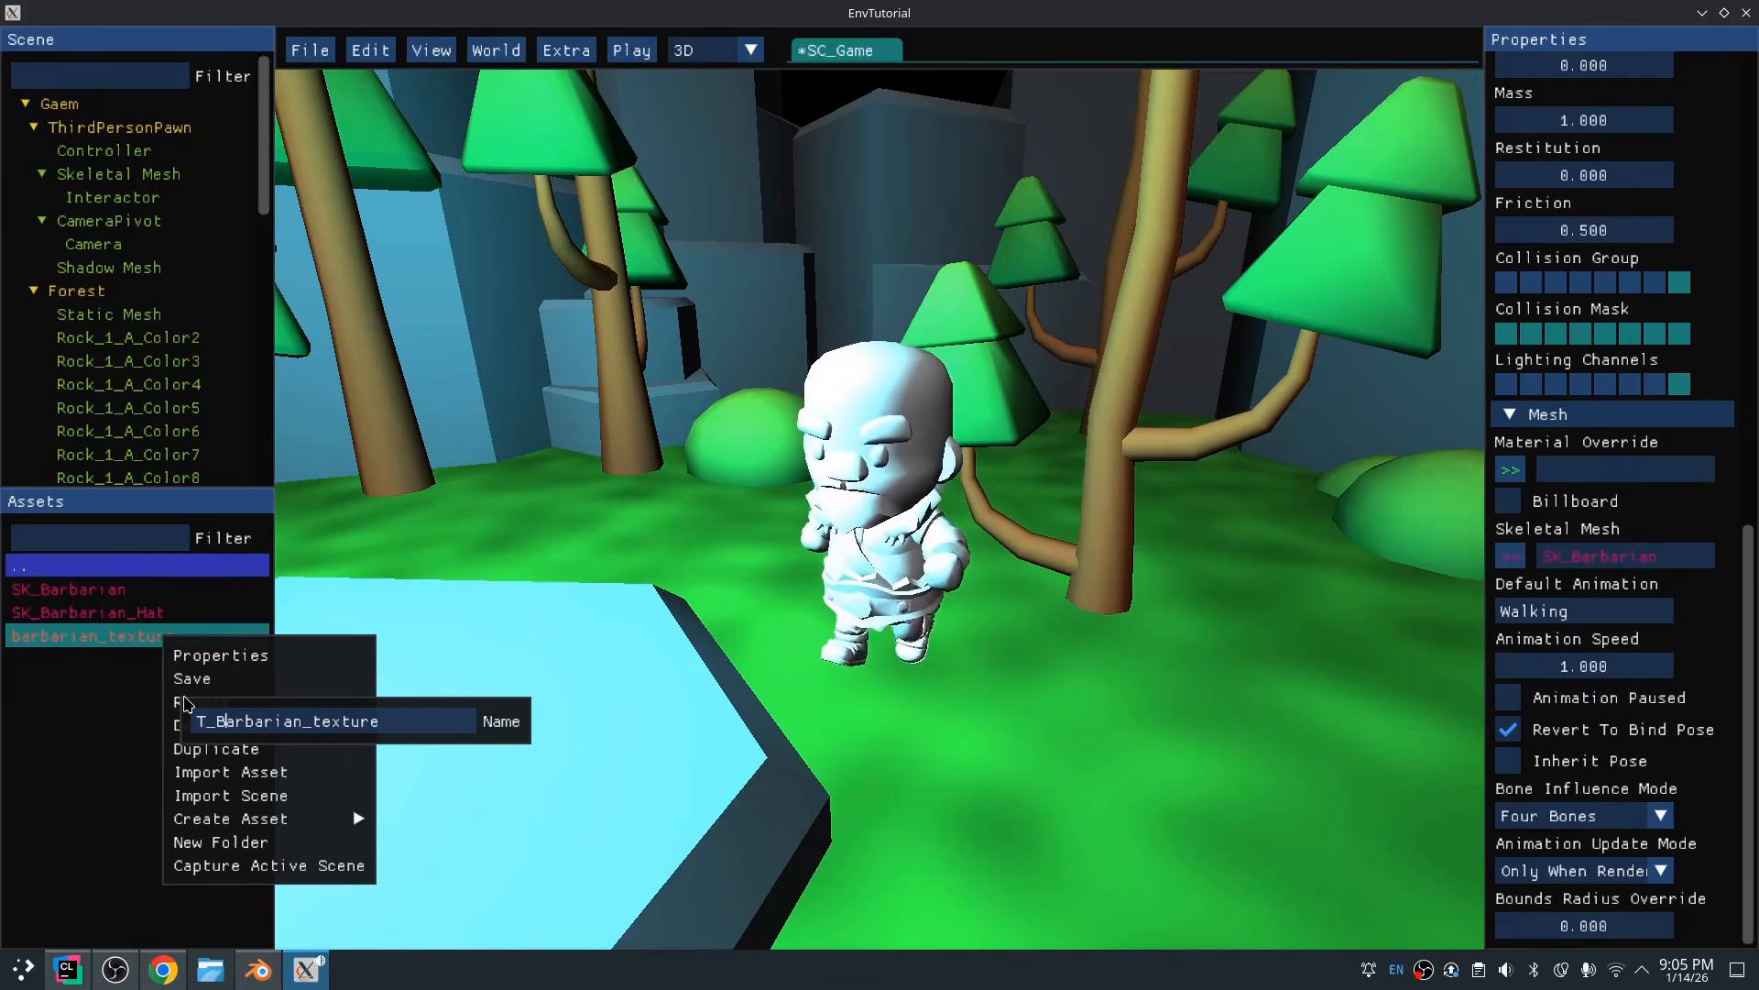
pyautogui.press('End')
pyautogui.press('Left')
pyautogui.press('Left')
pyautogui.press('Left')
pyautogui.press('Left')
pyautogui.press('Left')
pyautogui.press('Left')
pyautogui.press('Left')
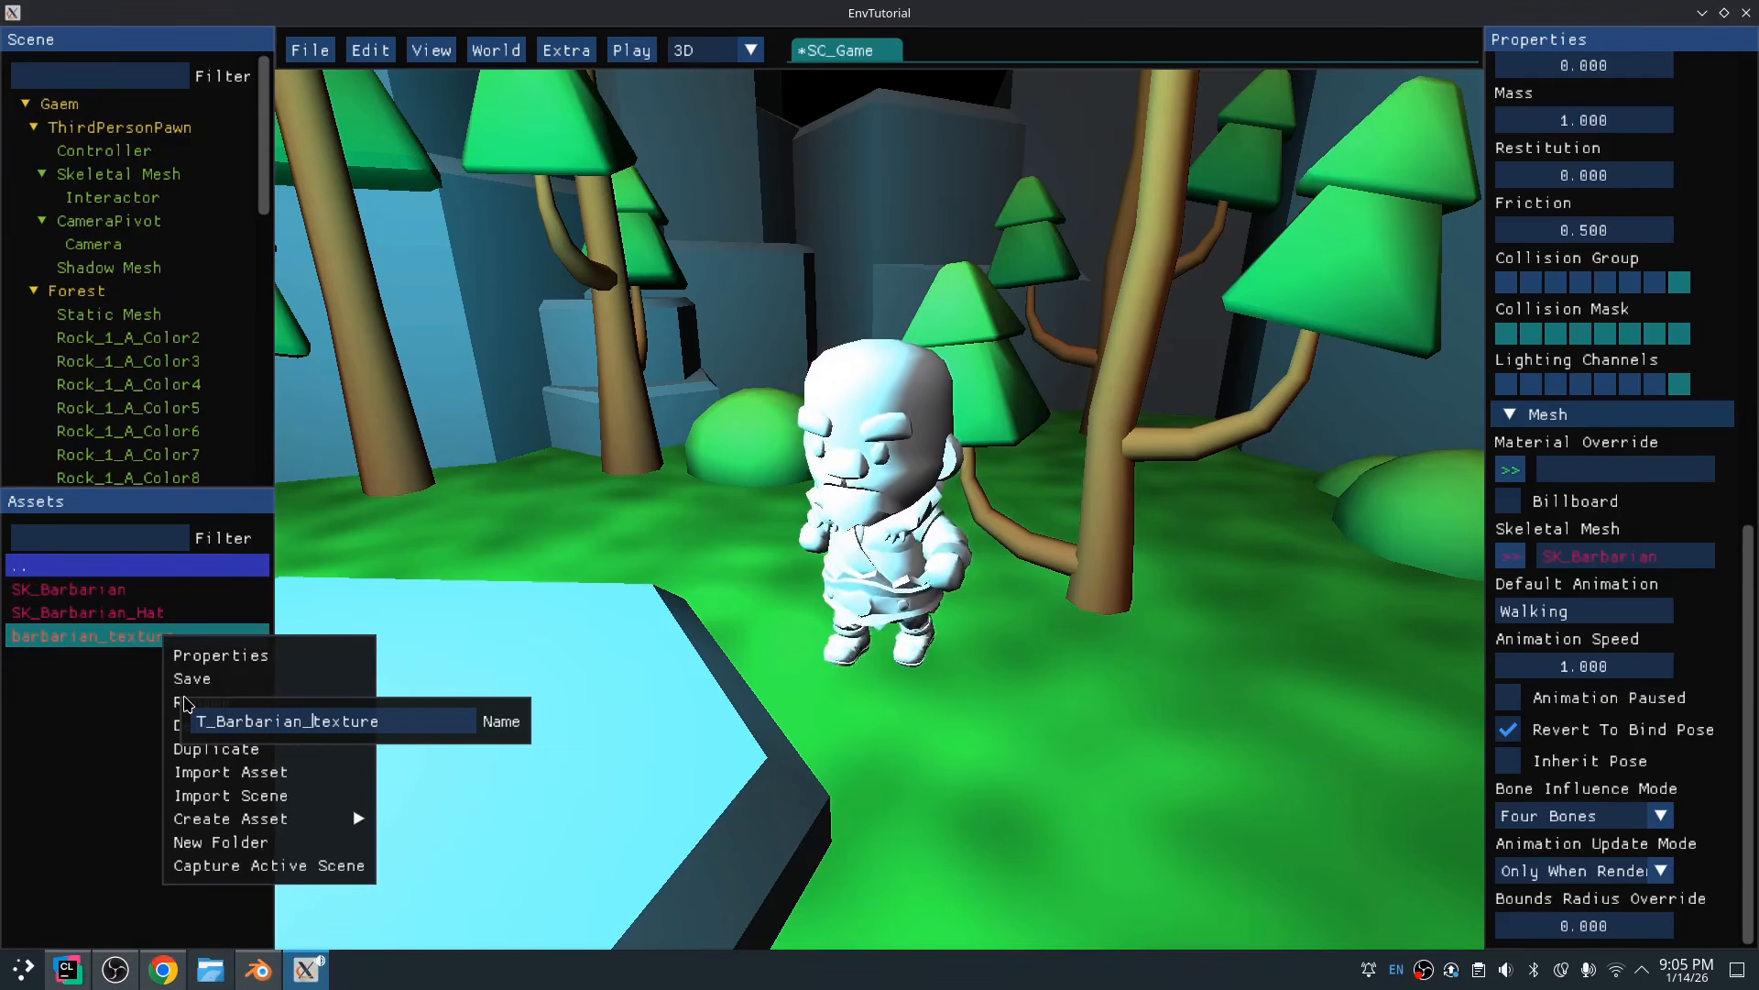
pyautogui.write('n')
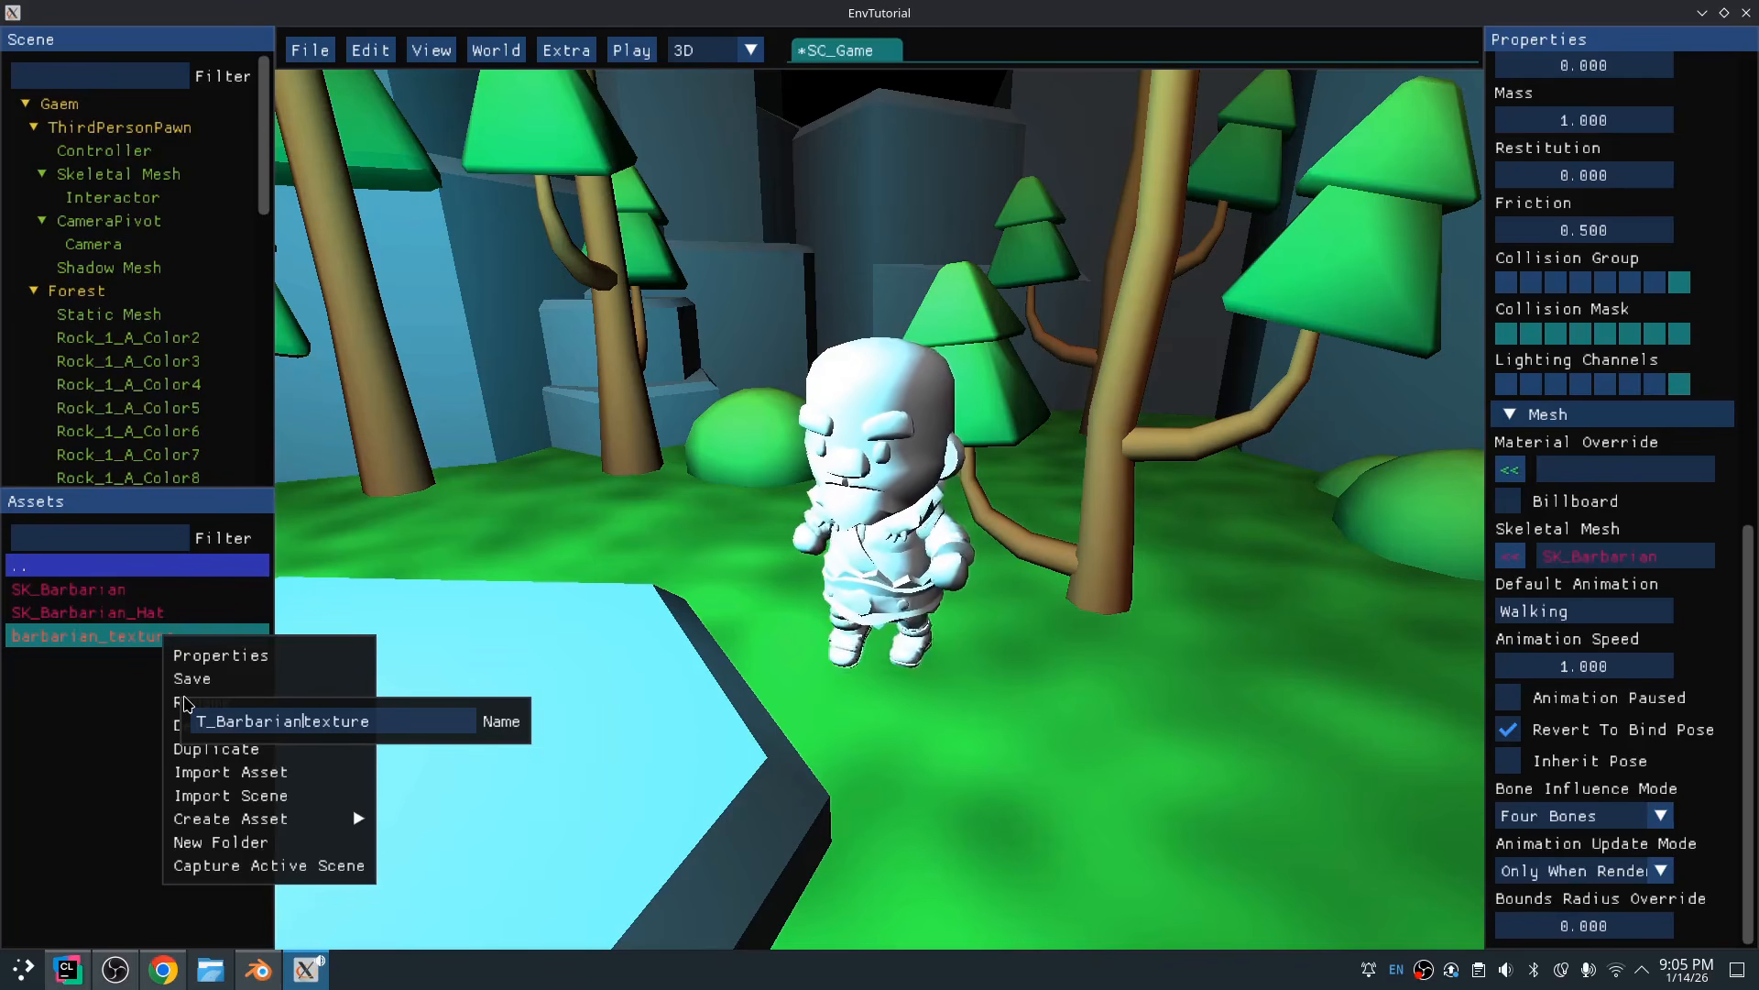
pyautogui.press('Delete')
pyautogui.press('Delete')
pyautogui.press('Delete')
pyautogui.press('Delete')
pyautogui.press('Delete')
pyautogui.press('Delete')
pyautogui.press('Delete')
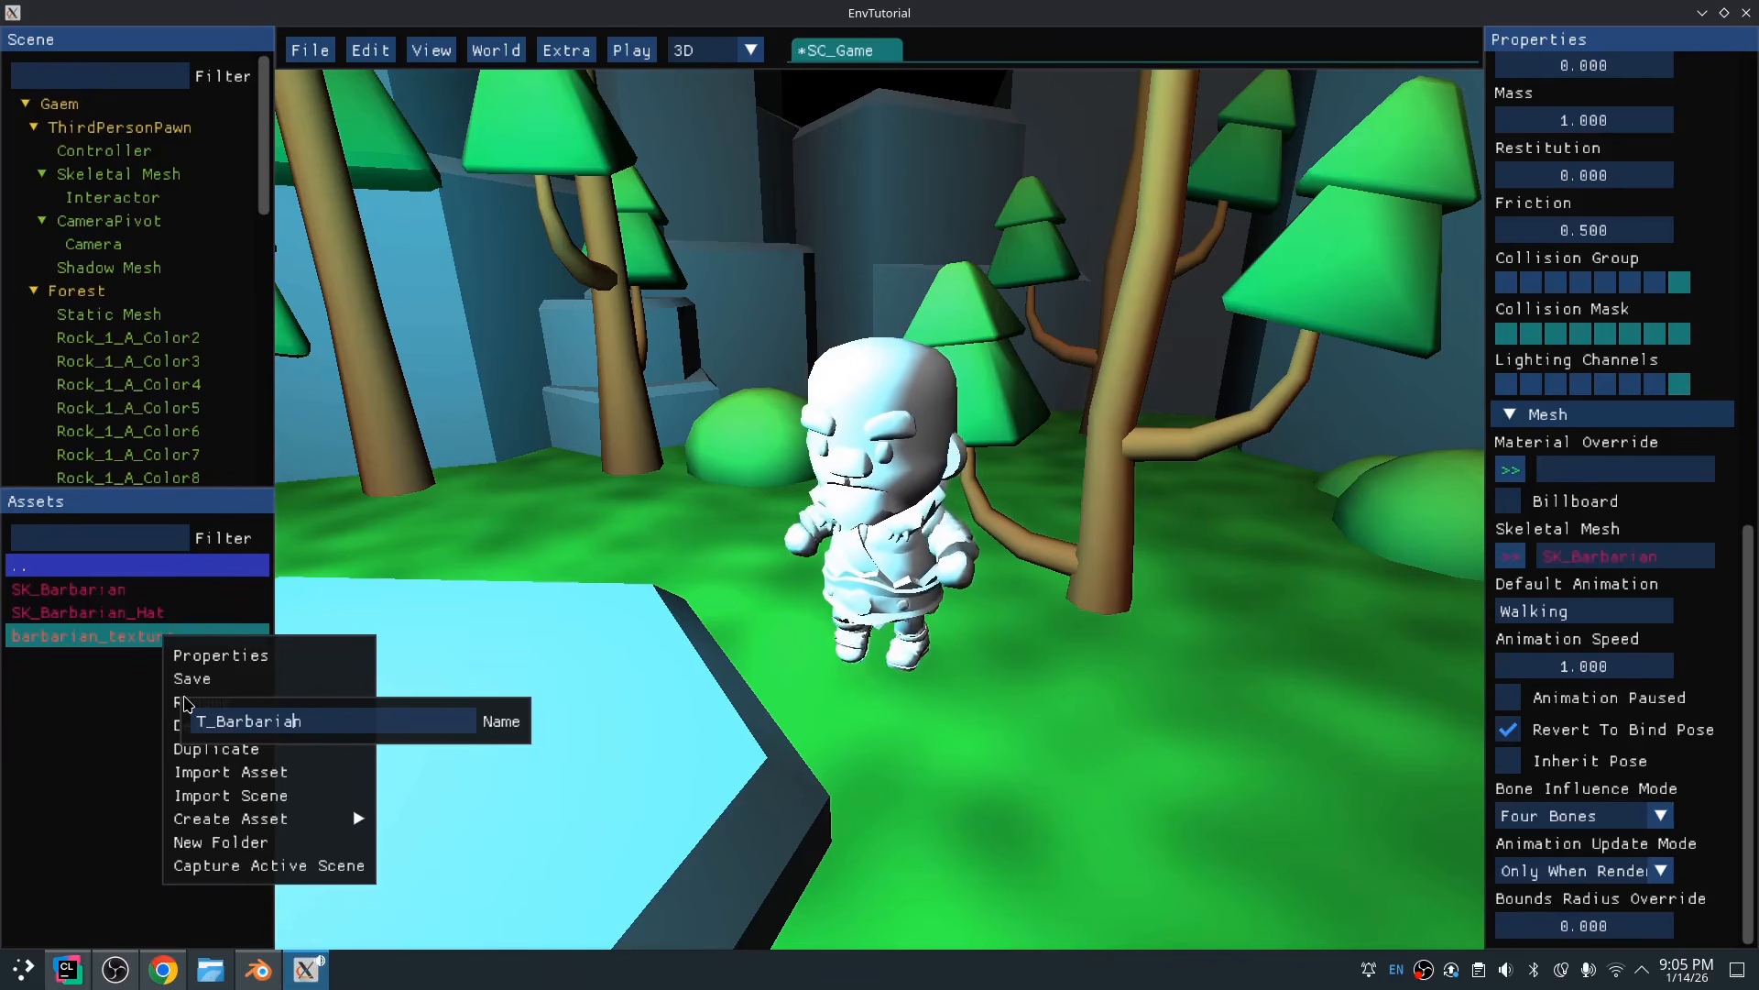
pyautogui.press('Return')
# Review the format options of the T_Barbarian texture and open its LQ Downsample Factor for editing
pyautogui.click(106, 640)
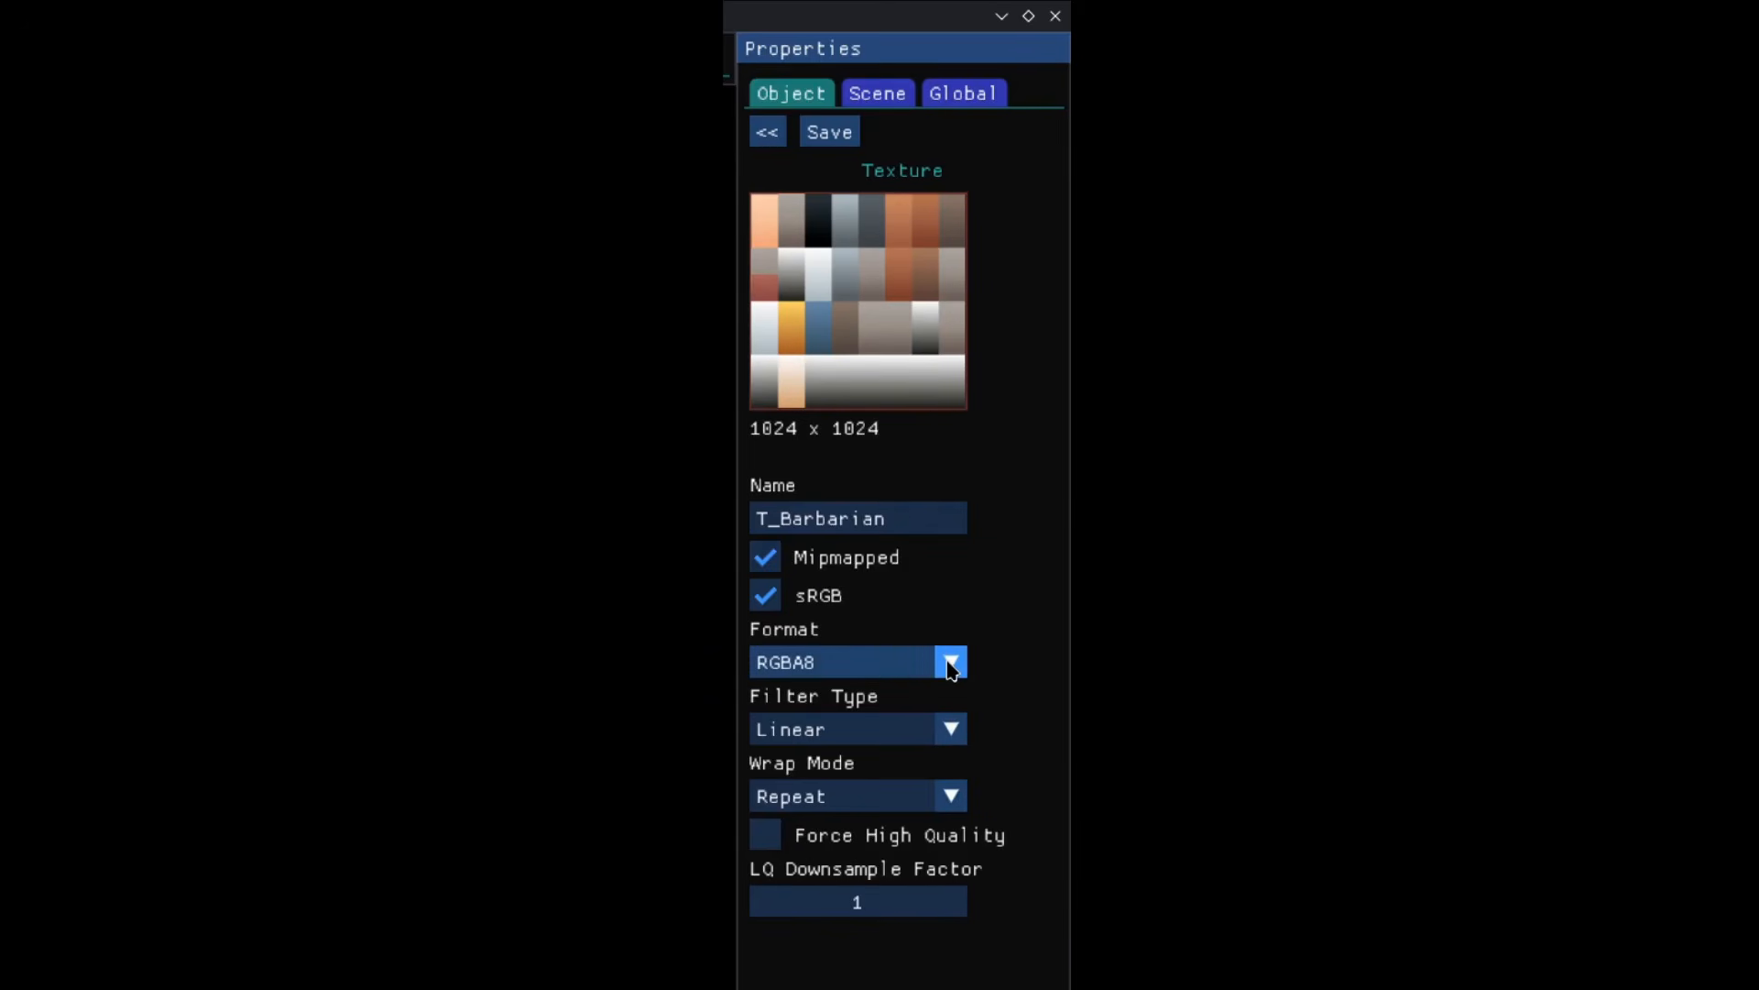
pyautogui.click(951, 663)
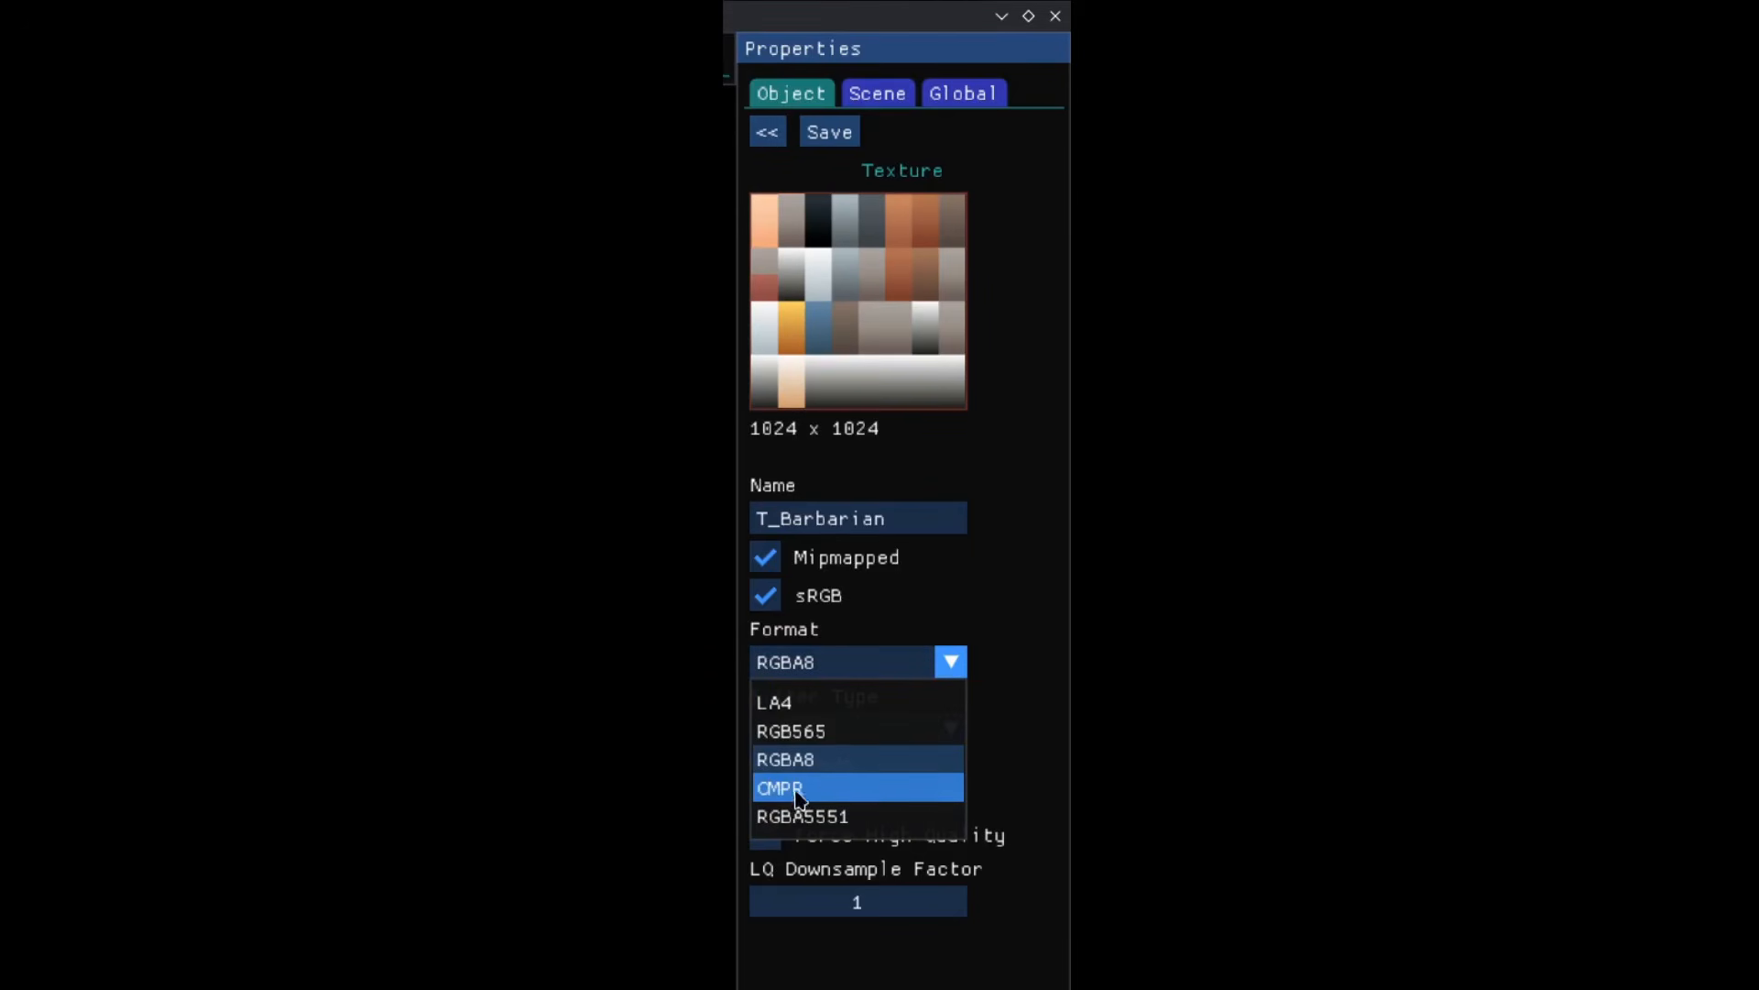
pyautogui.click(955, 663)
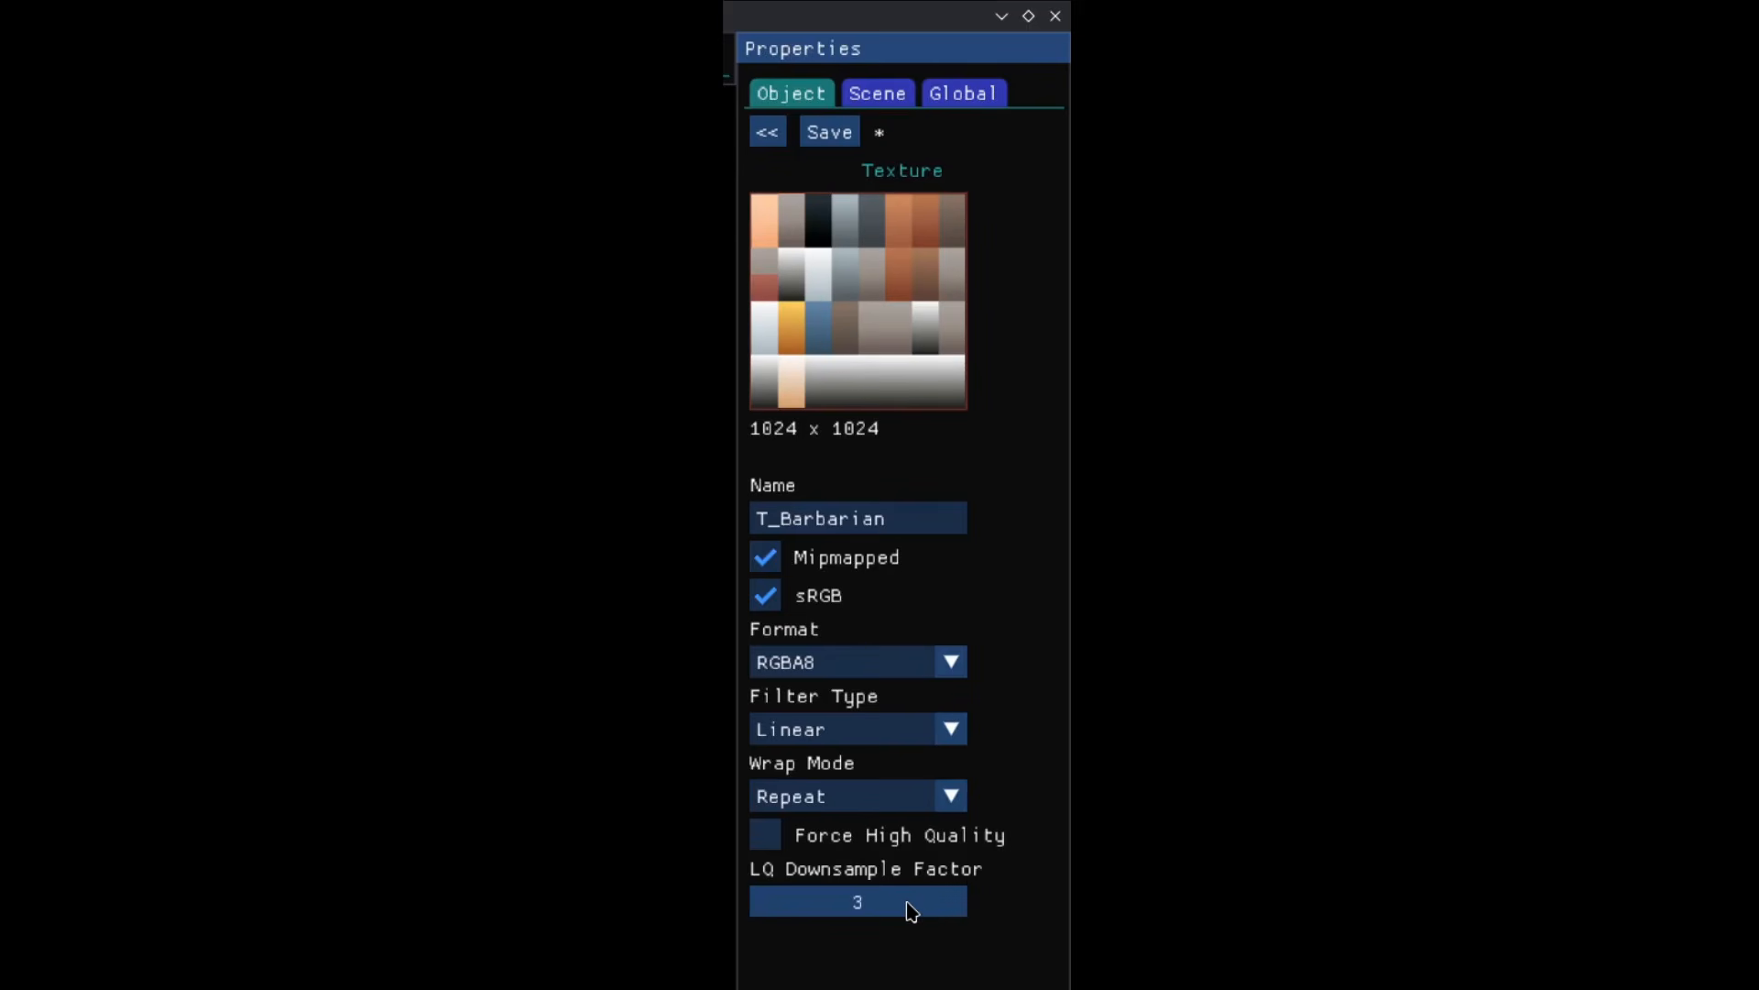
pyautogui.doubleClick(909, 903)
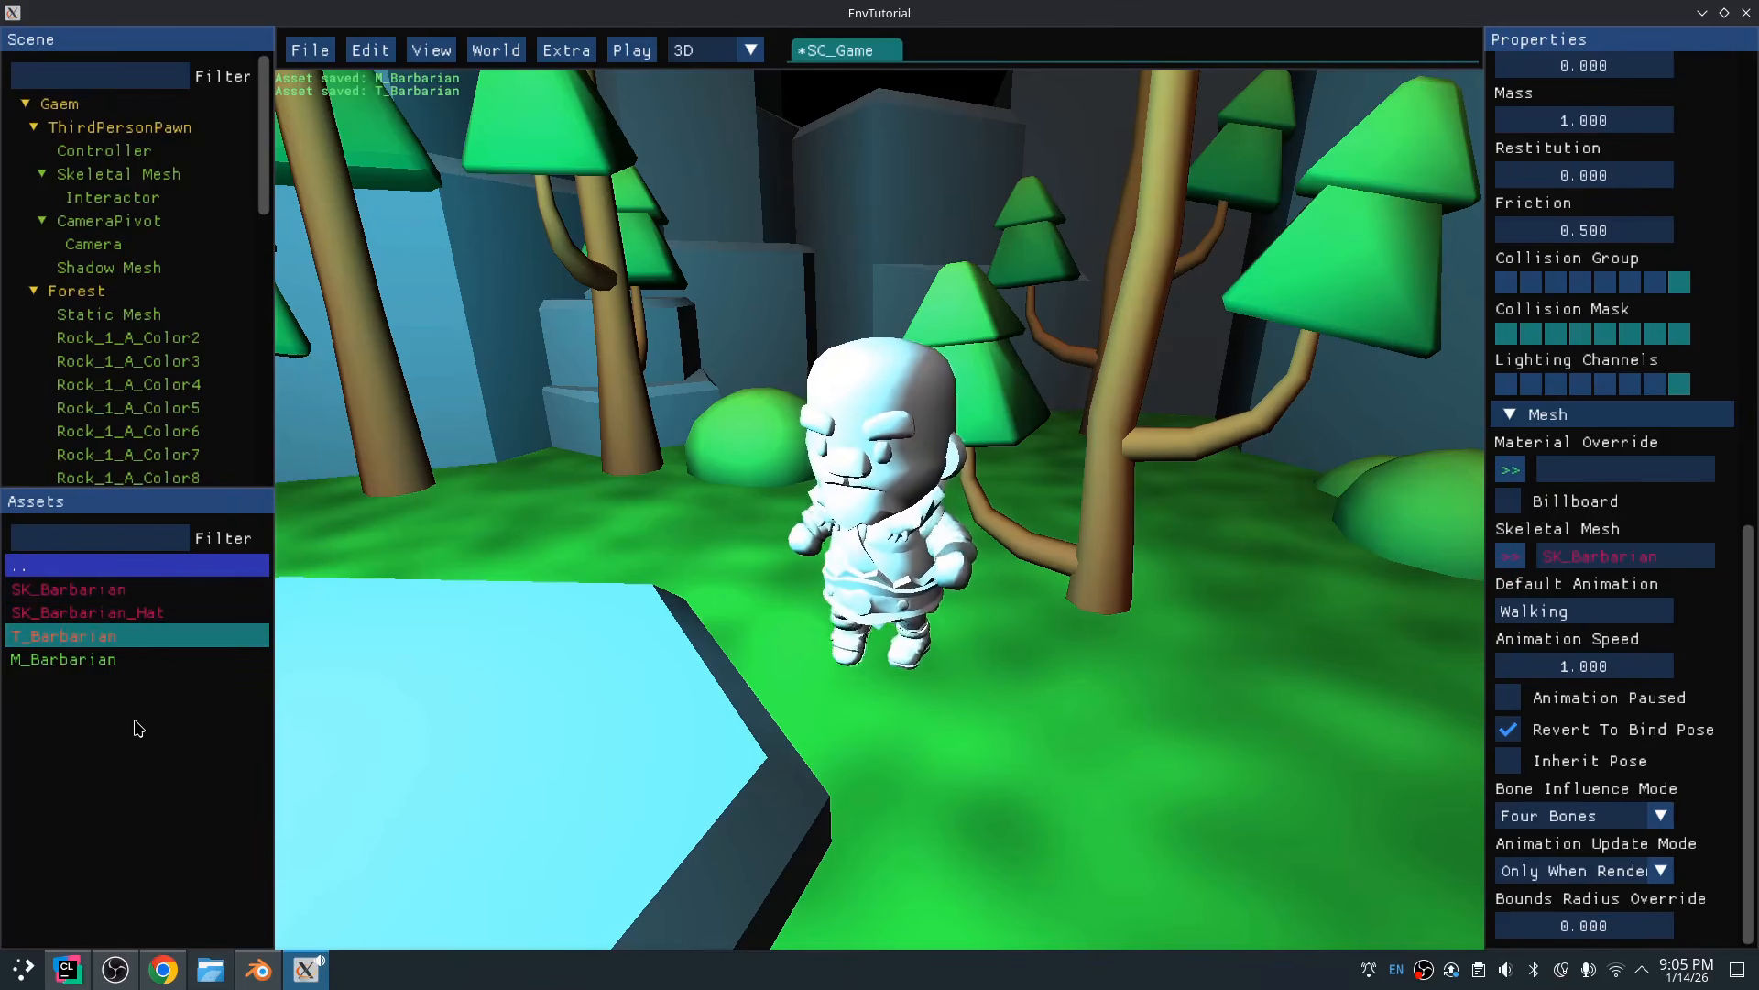
# Inspect the M_Barbarian material's properties, including its texture assignment
pyautogui.click(94, 659)
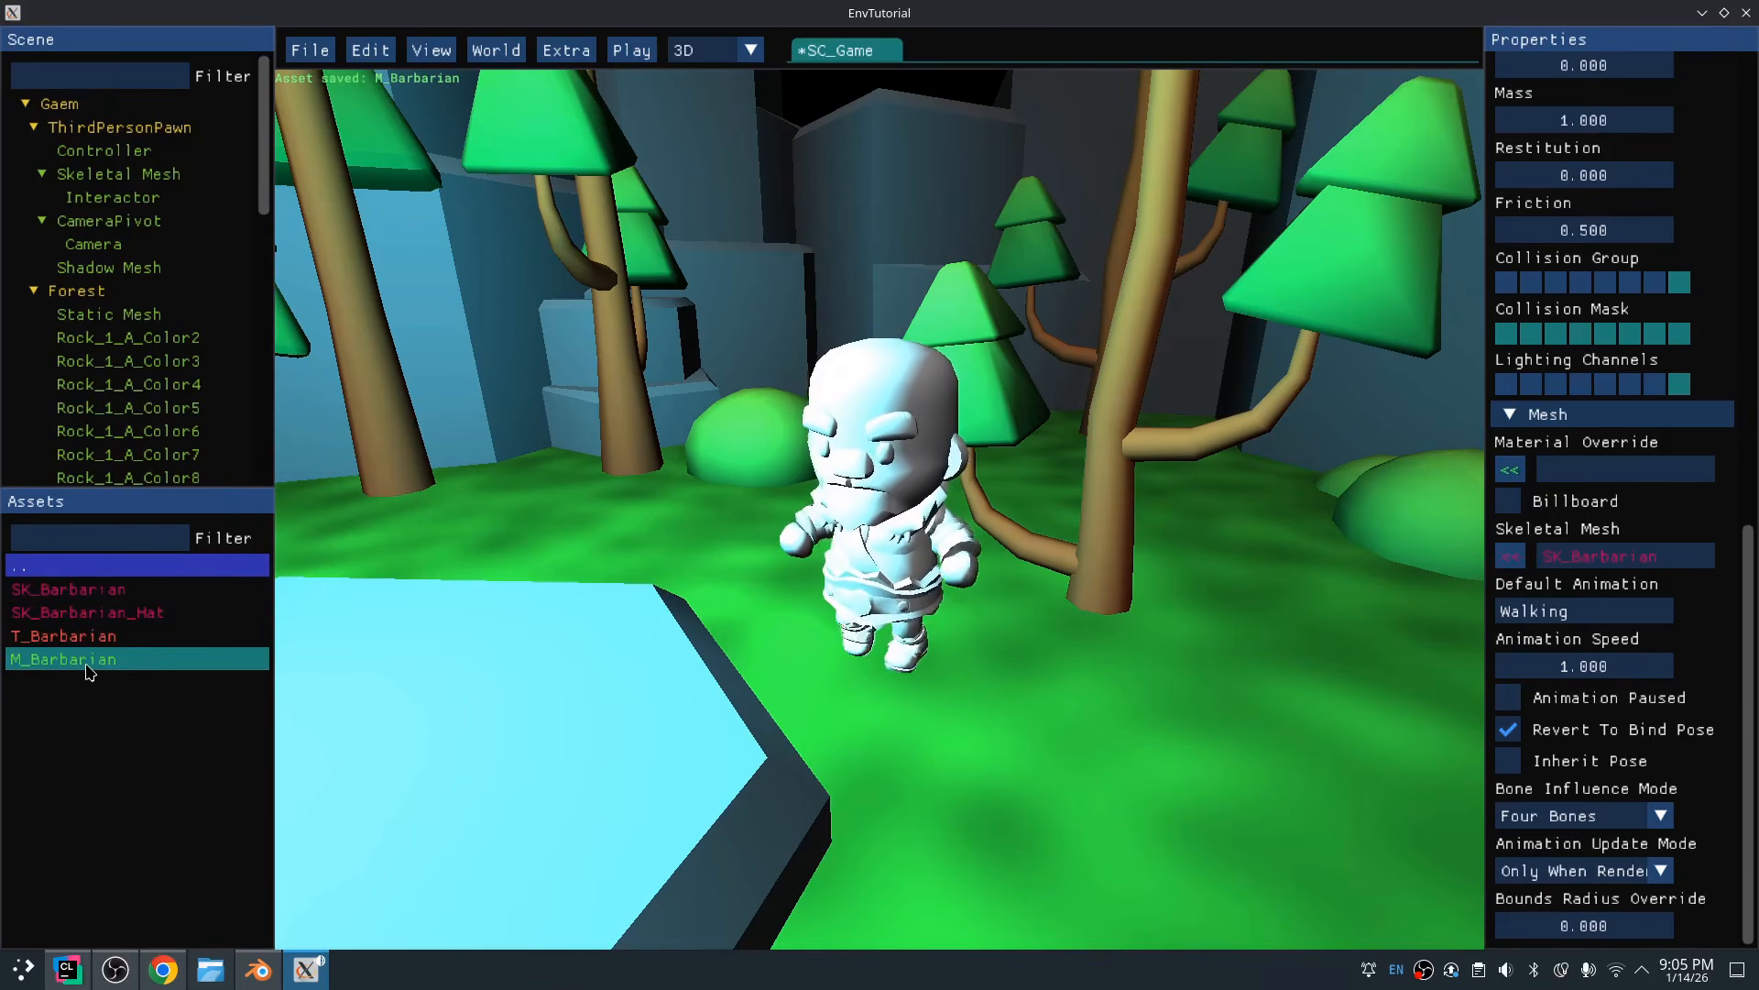
pyautogui.doubleClick(90, 659)
pyautogui.scroll(8, 1677, 275)
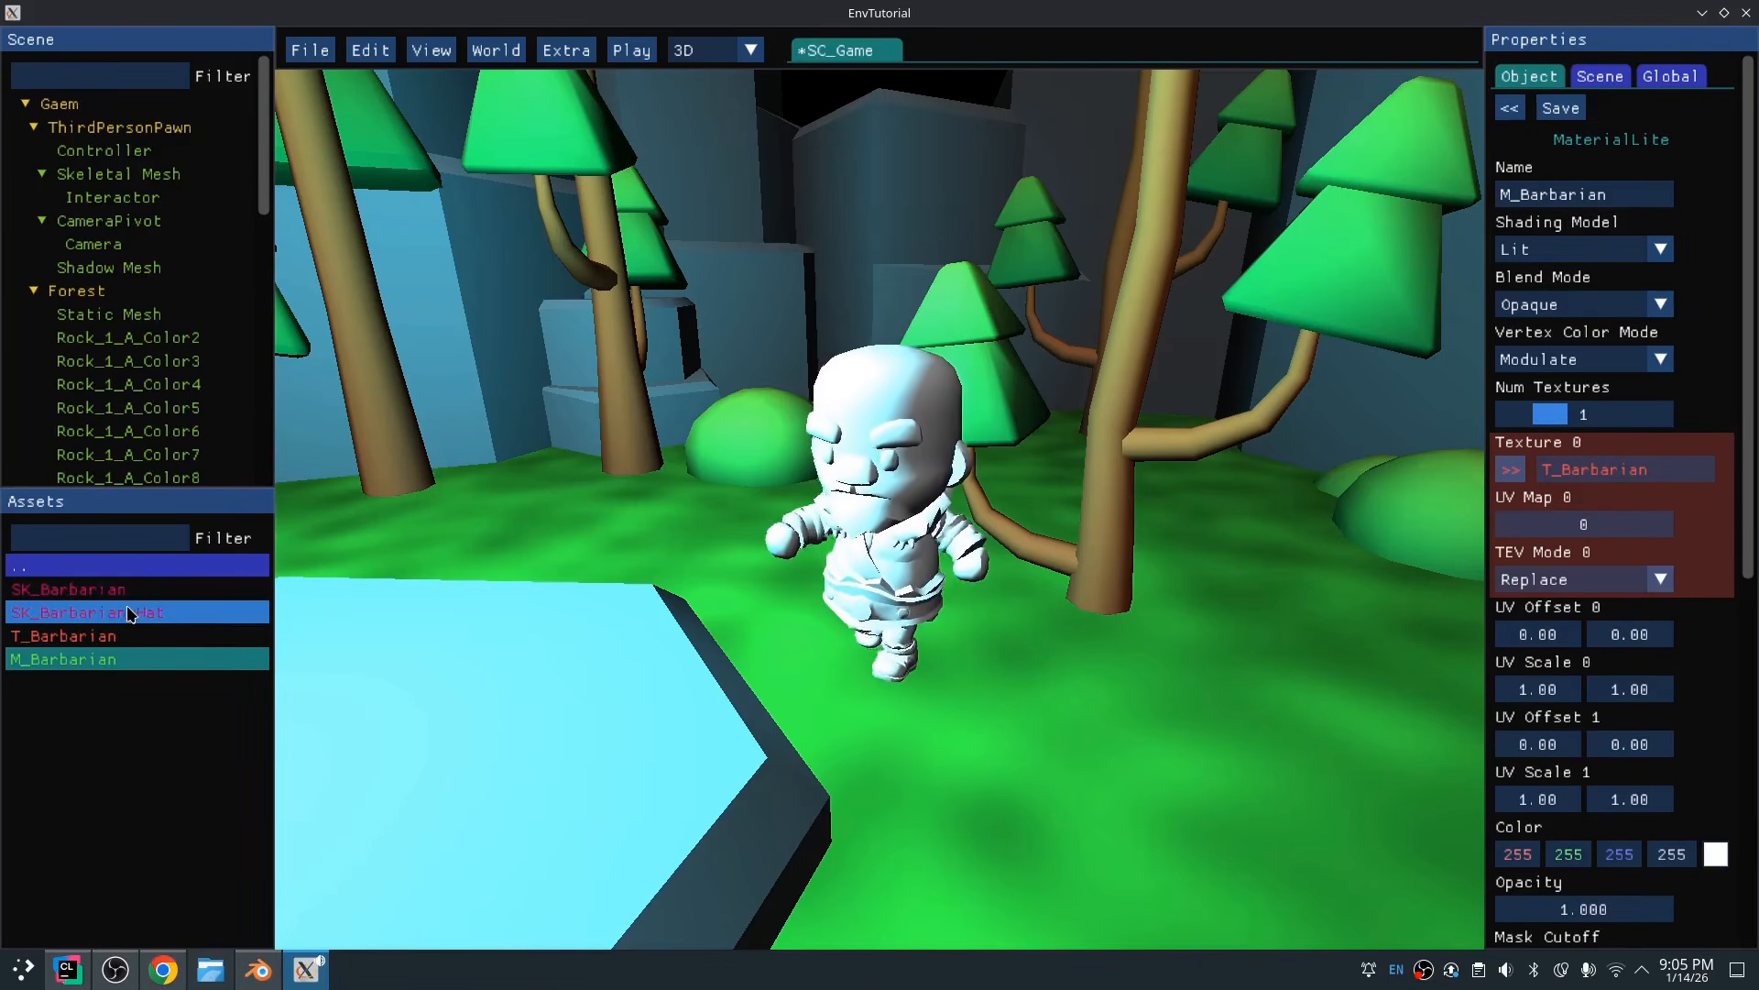
# Assign M_Barbarian as the material of the SK_Barbarian skeletal mesh and view the textured character
pyautogui.doubleClick(81, 591)
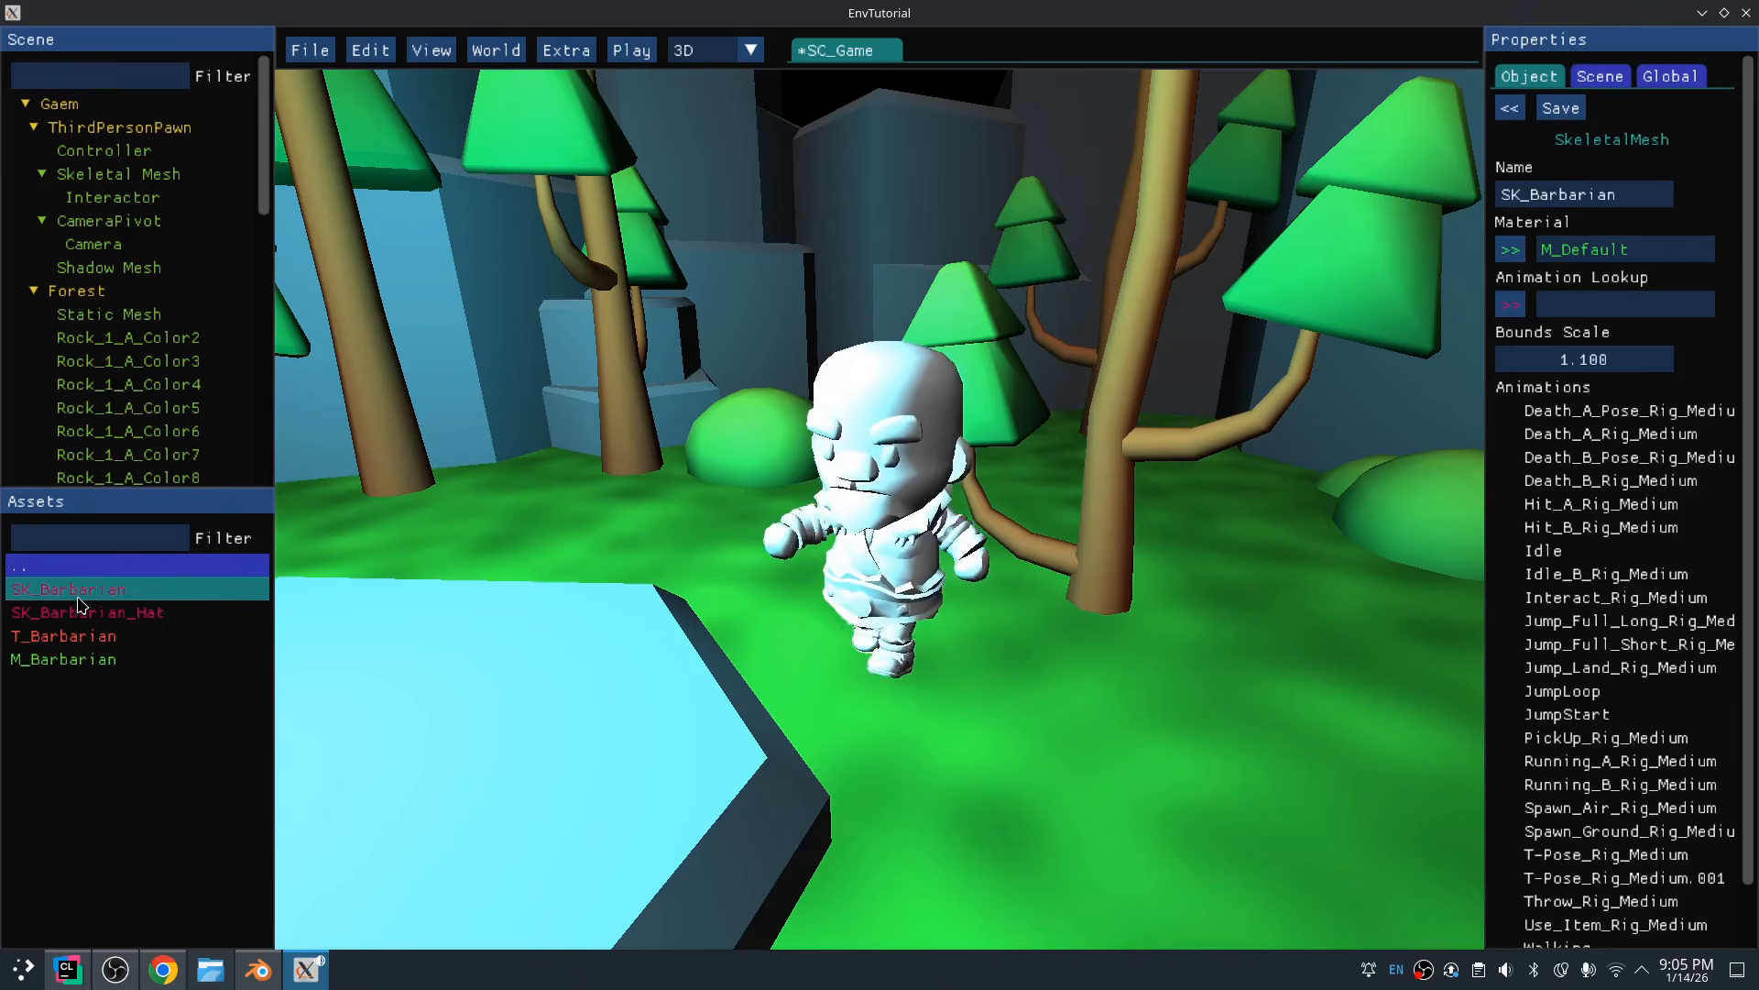
pyautogui.click(136, 674)
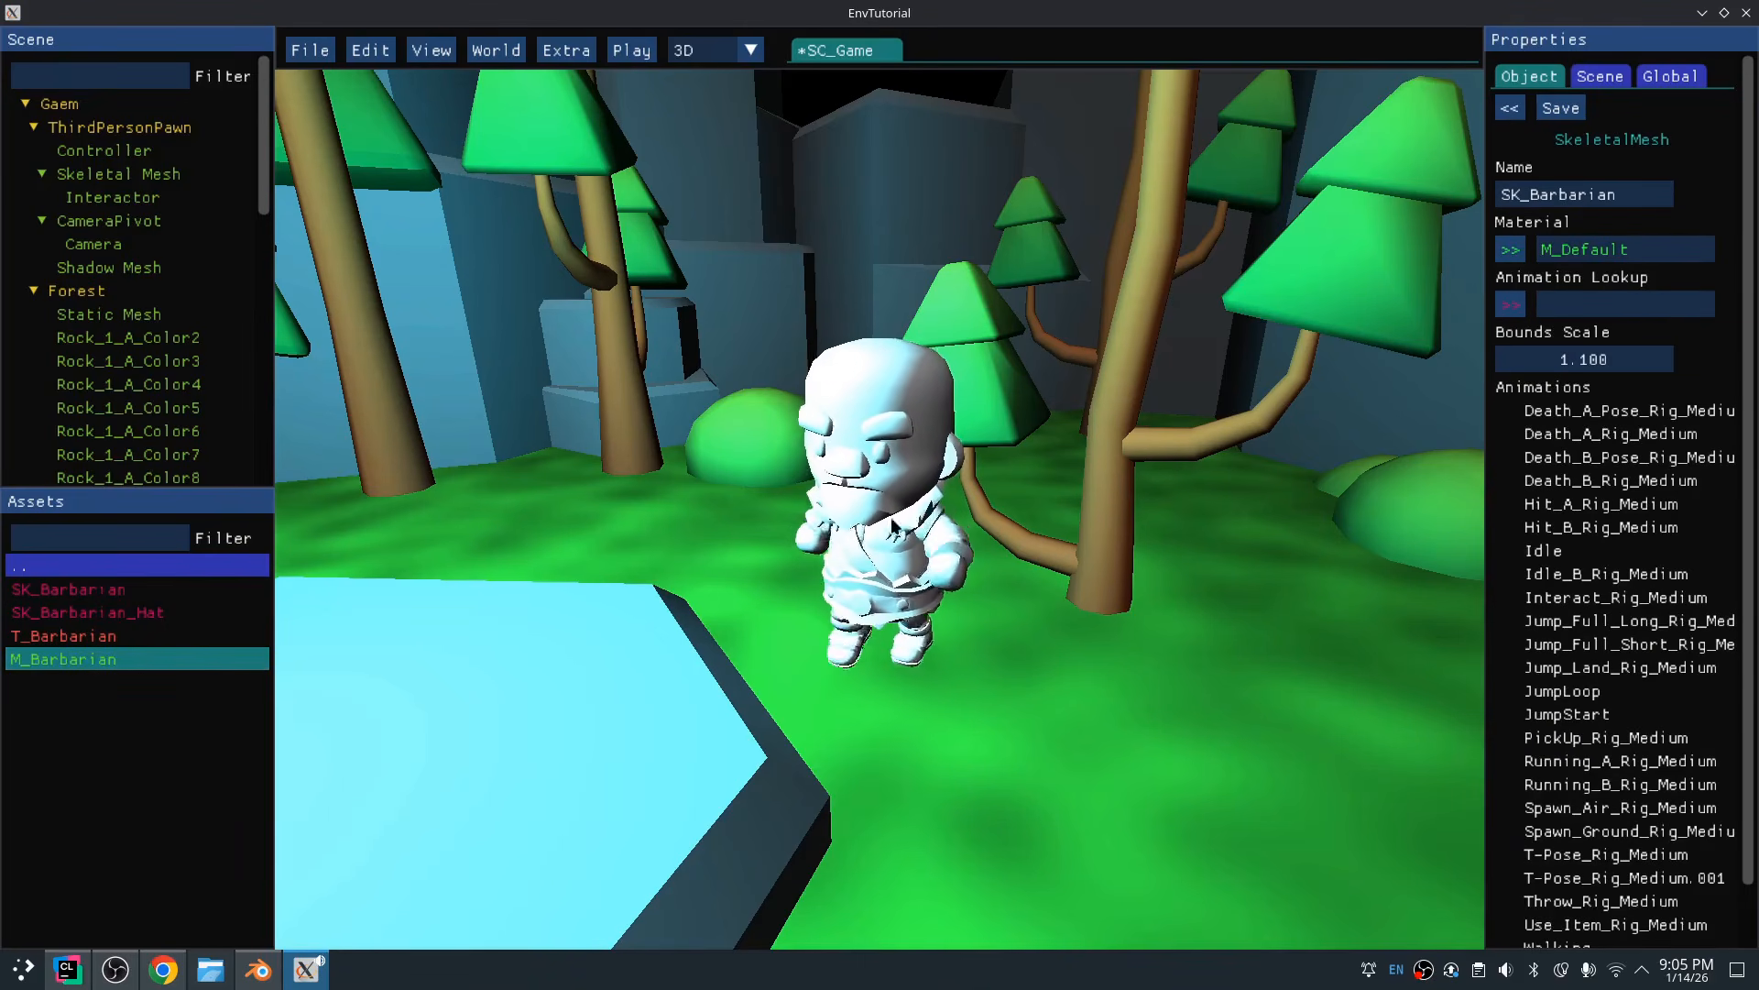
pyautogui.click(1510, 249)
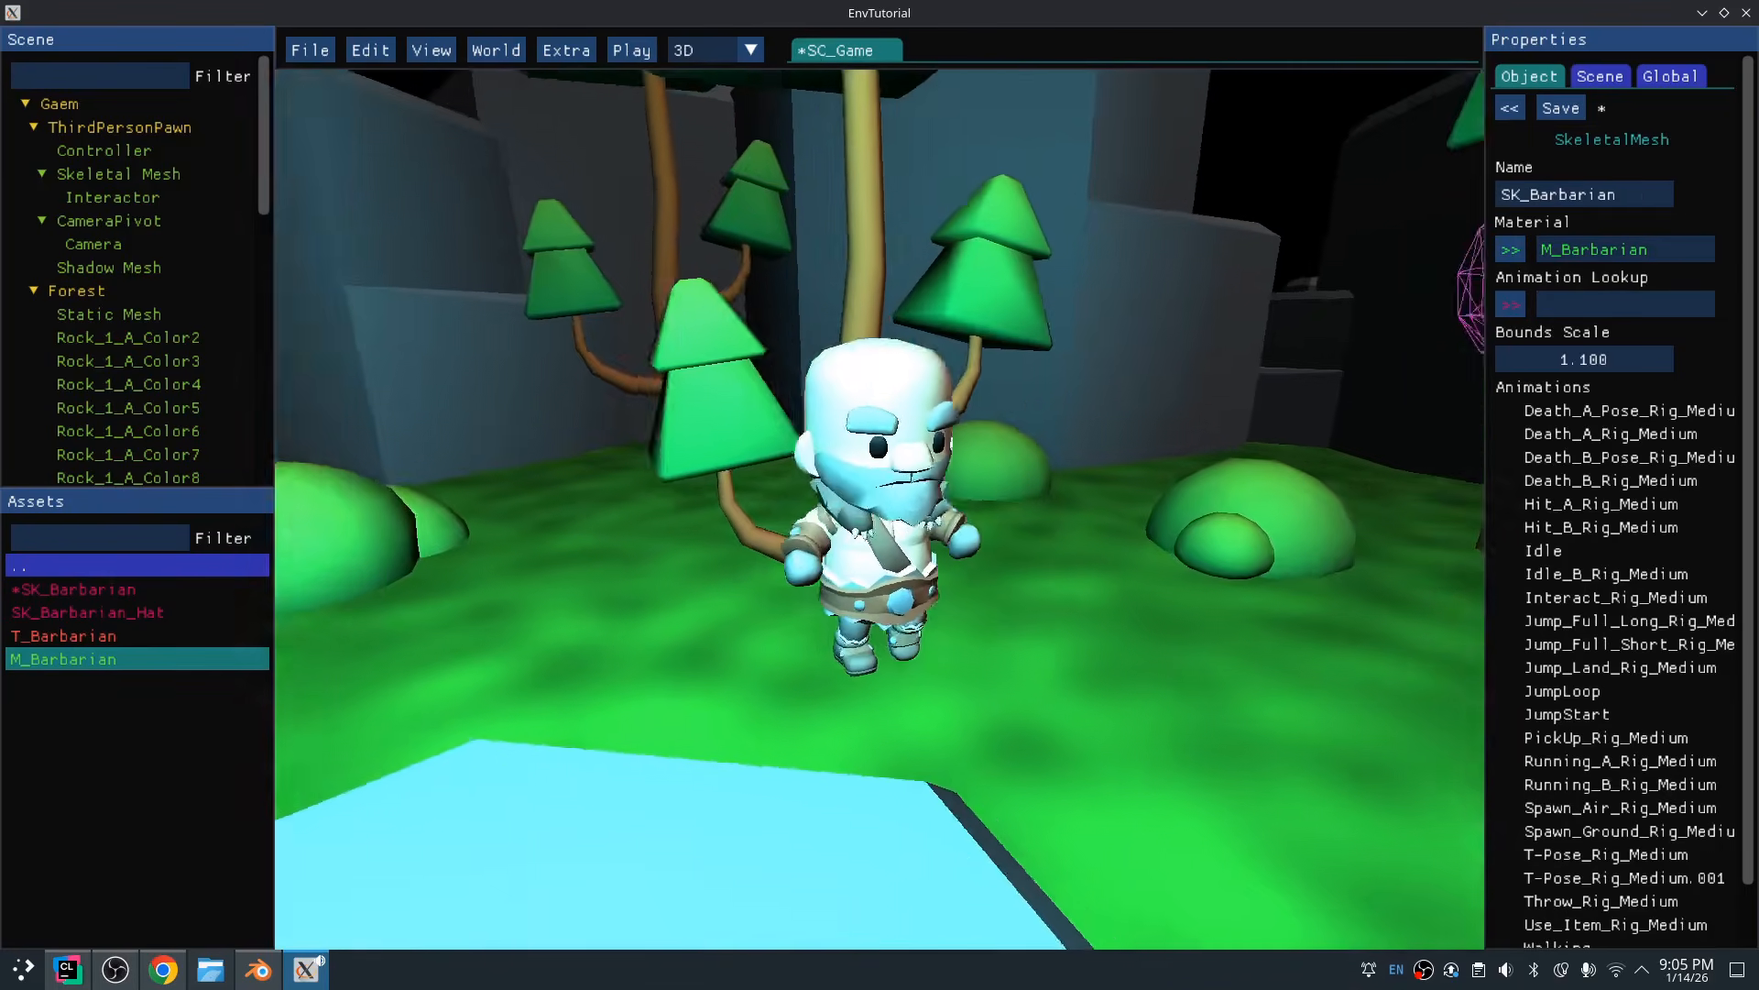
pyautogui.moveTo(880, 509)
pyautogui.mouseDown(button='middle')
pyautogui.moveTo(1154, 439)
pyautogui.moveTo(880, 569)
pyautogui.moveTo(696, 495)
pyautogui.moveTo(770, 513)
pyautogui.moveTo(917, 495)
pyautogui.moveTo(1035, 514)
pyautogui.moveTo(878, 486)
pyautogui.mouseUp(button='middle')
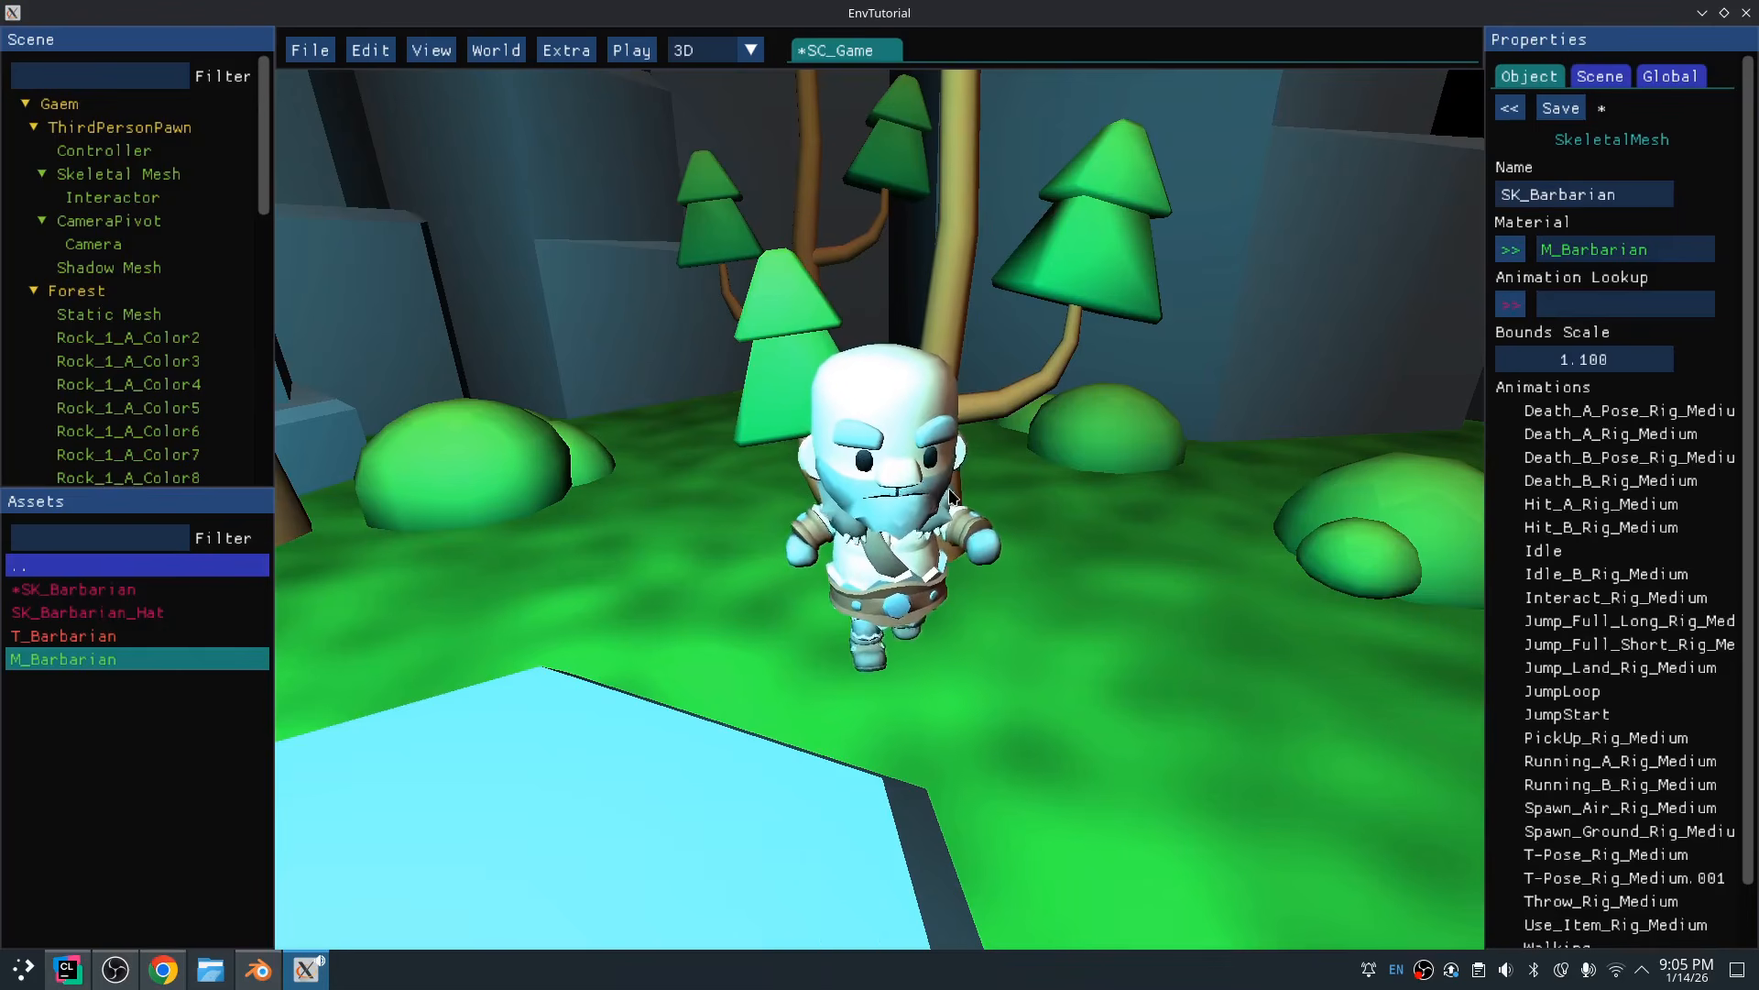
# Save the modified SK_Barbarian skeletal mesh asset
pyautogui.click(904, 448)
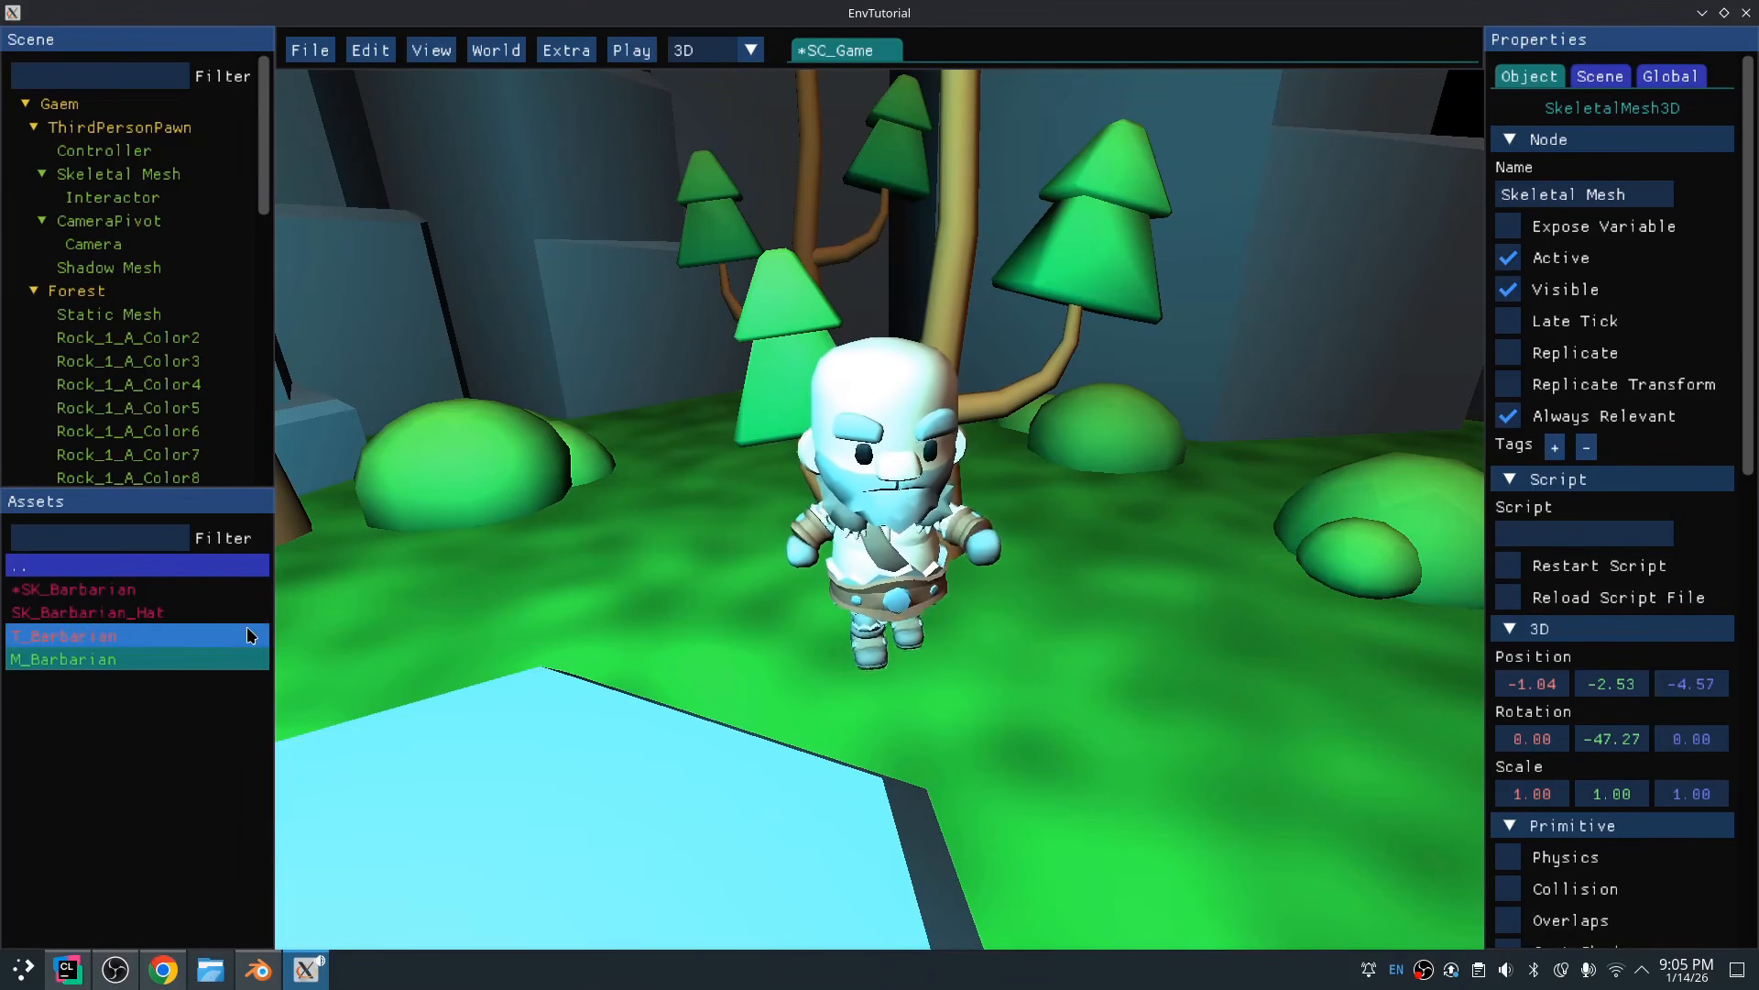
pyautogui.click(147, 591)
pyautogui.rightClick(152, 593)
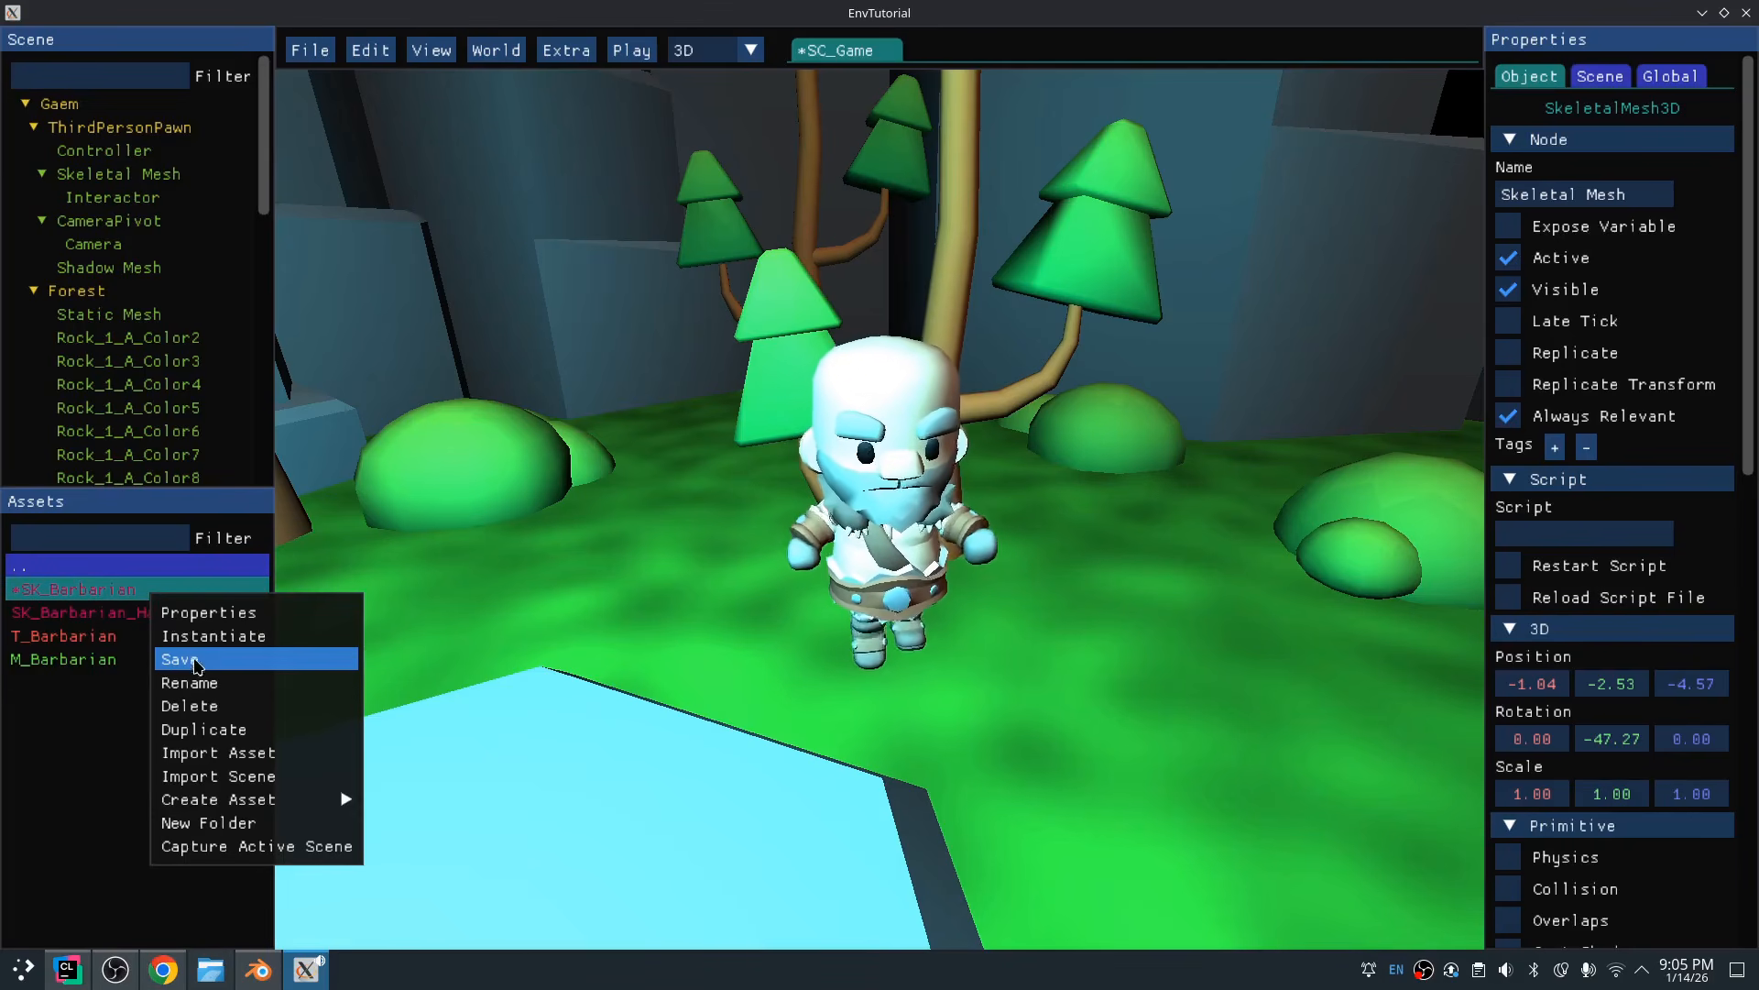
pyautogui.click(196, 661)
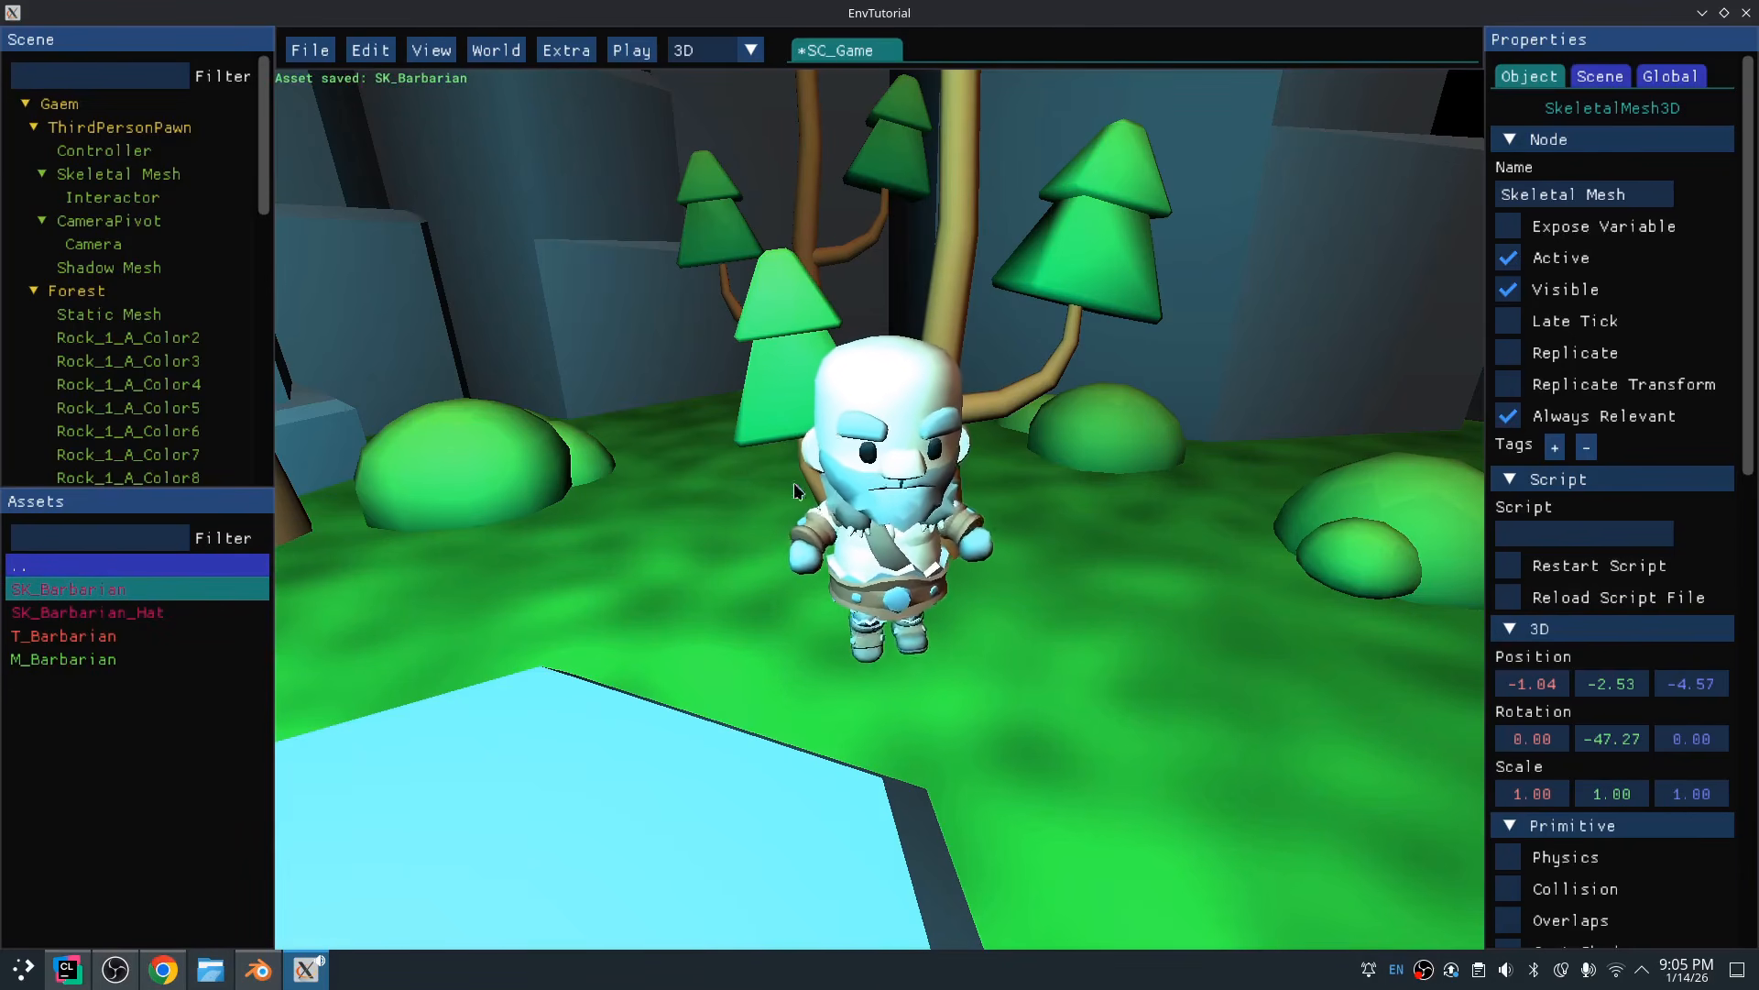
# Add SK_Barbarian_Hat as a child Skeletal Mesh node under the Barbarian's mesh node and view the hat on the character
pyautogui.moveTo(110, 612); pyautogui.dragTo(919, 473)
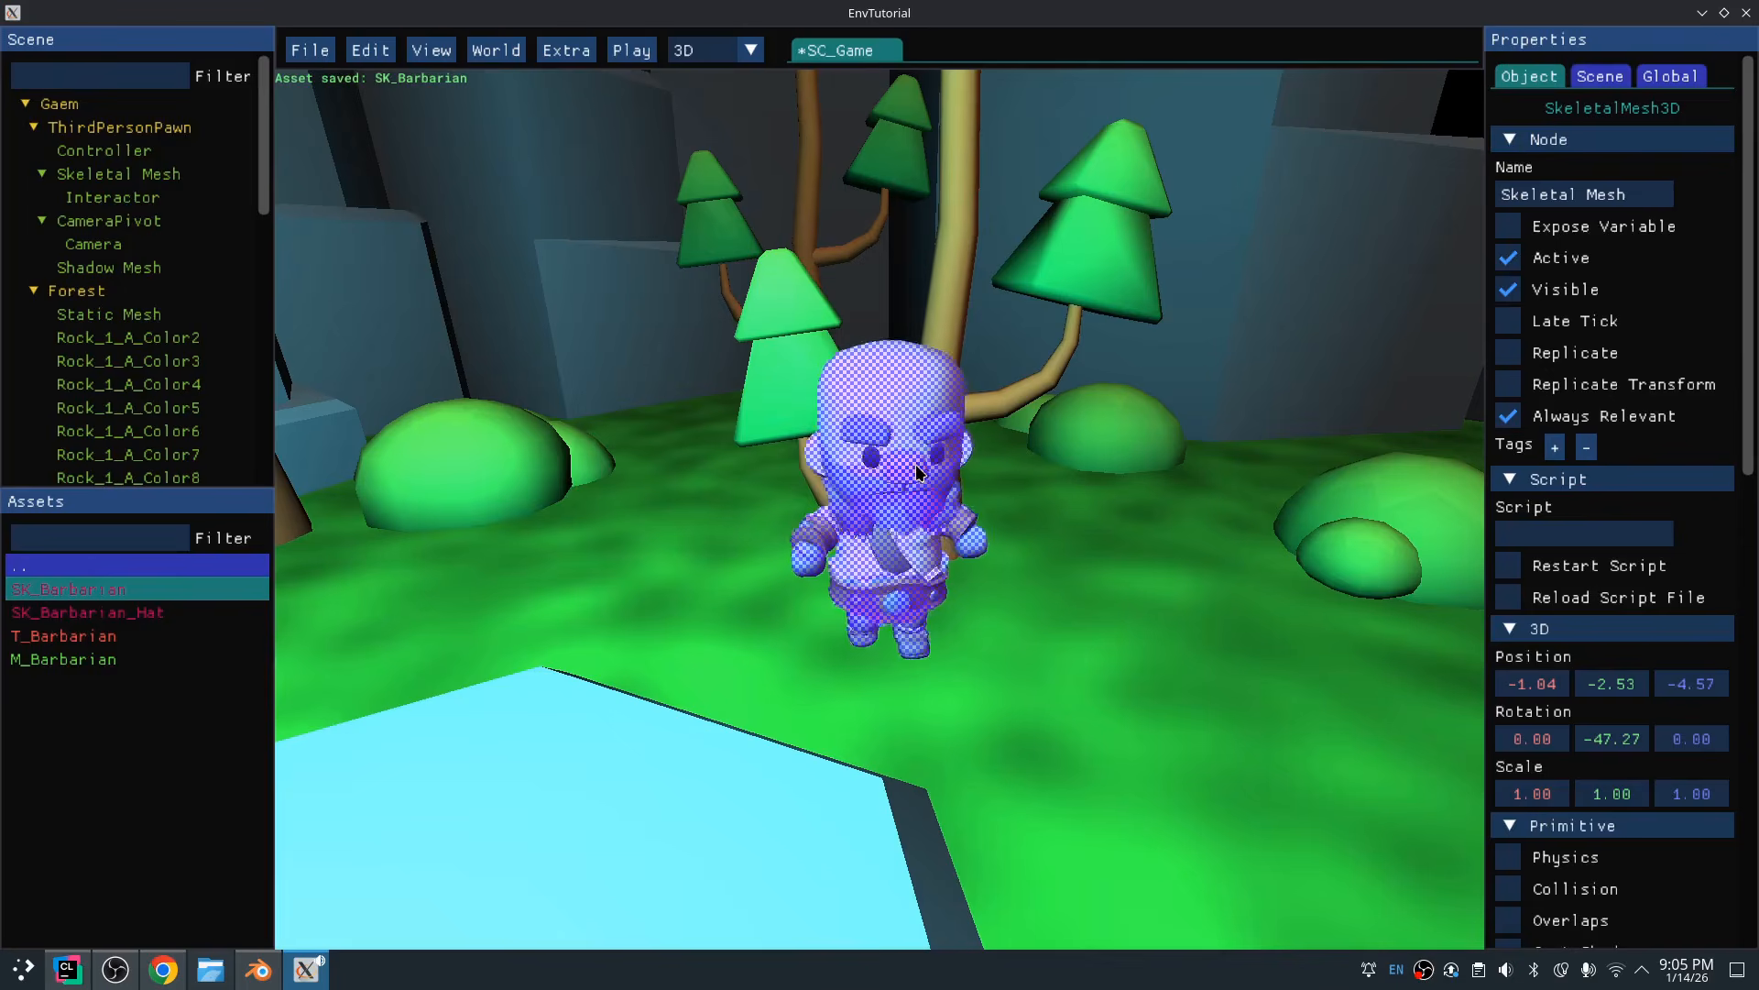
pyautogui.scroll(3, 916, 468)
pyautogui.scroll(-1, 908, 365)
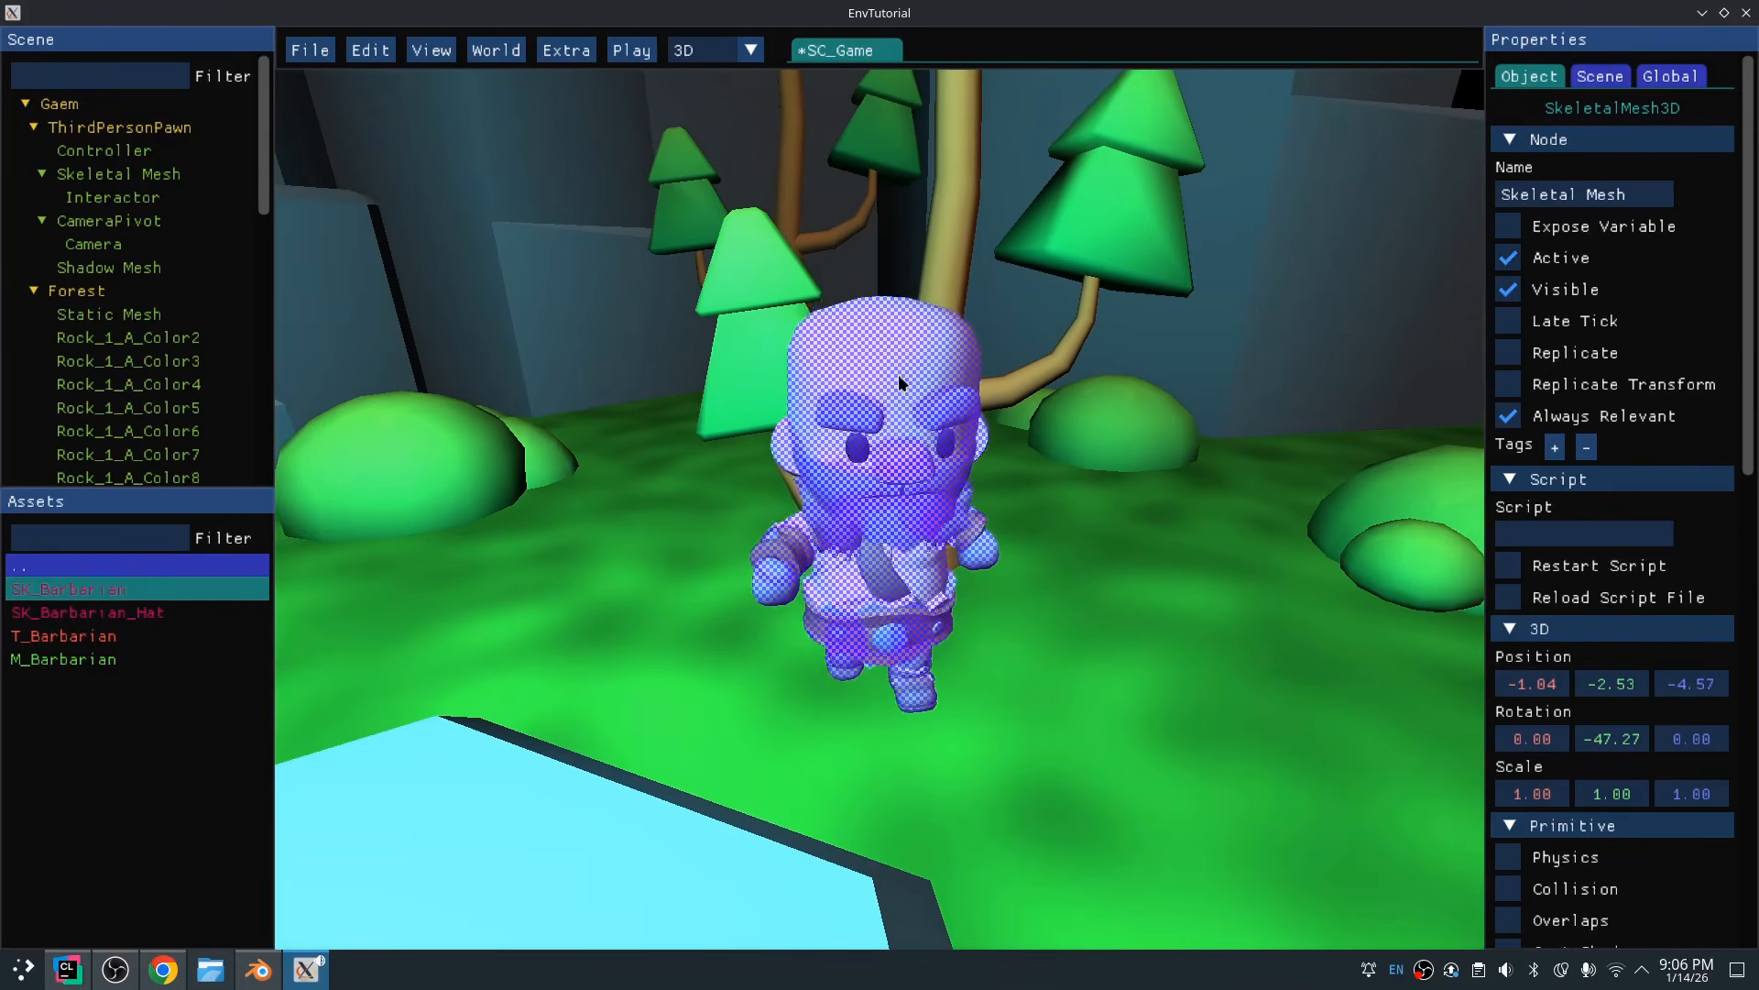
pyautogui.moveTo(898, 374); pyautogui.dragTo(881, 363)
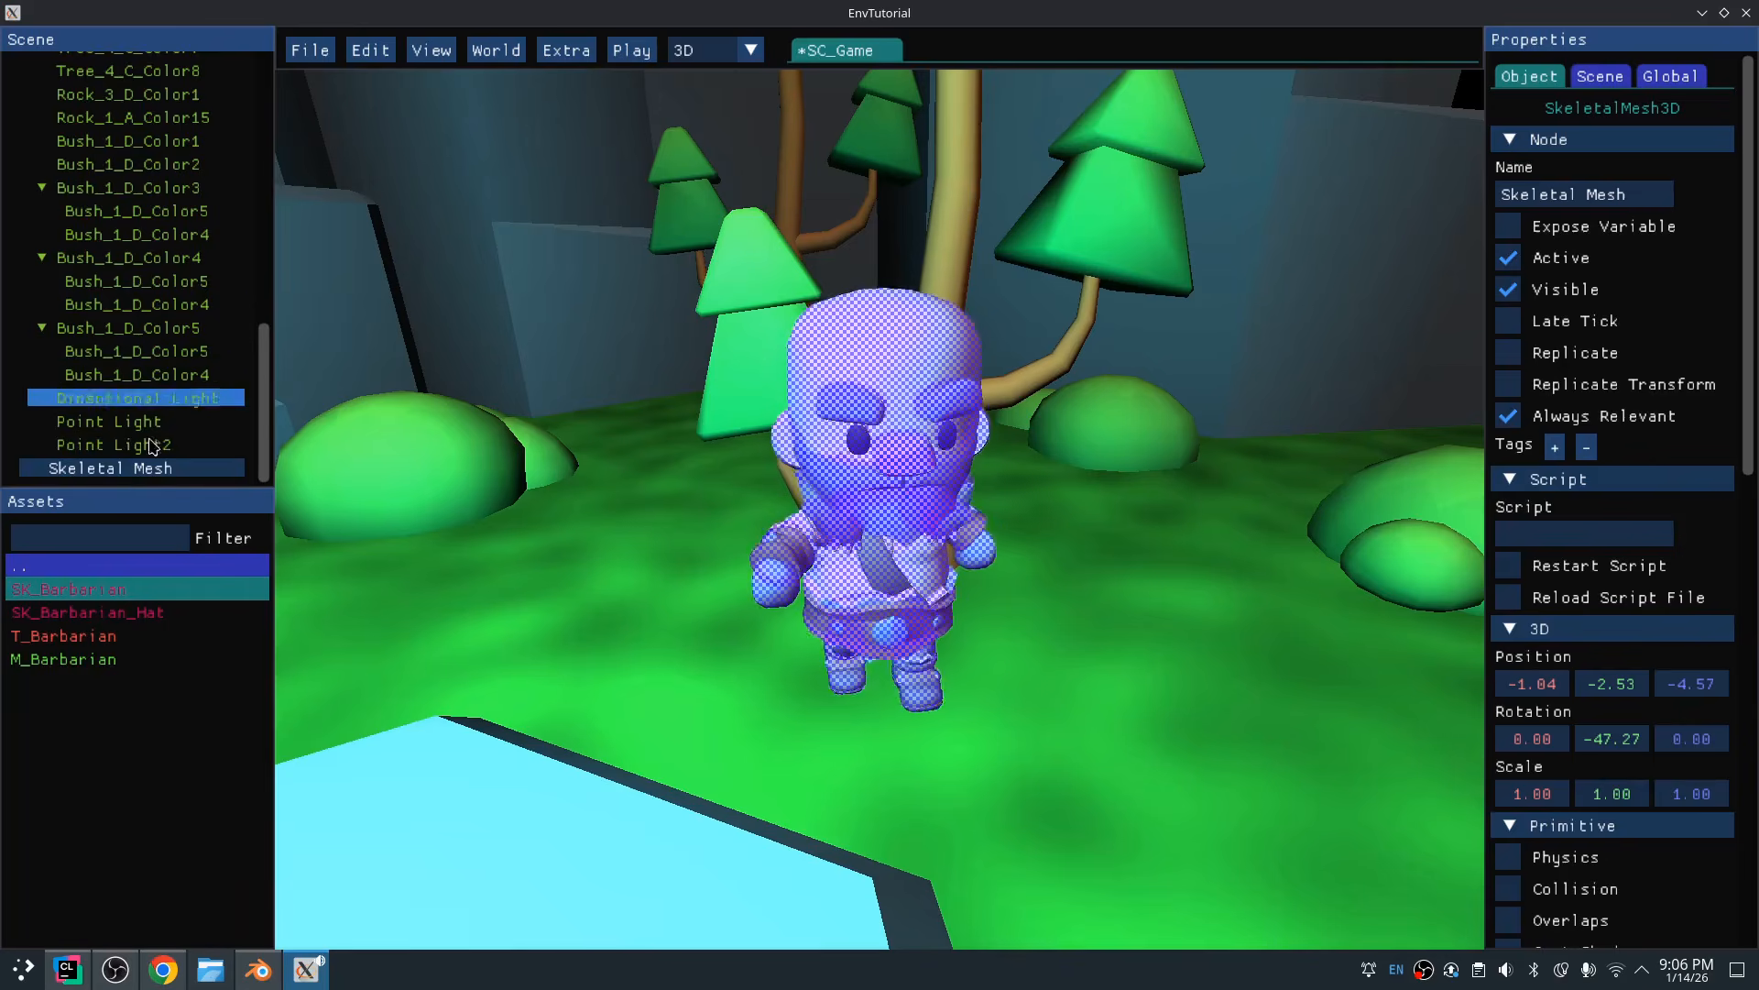
pyautogui.rightClick(142, 469)
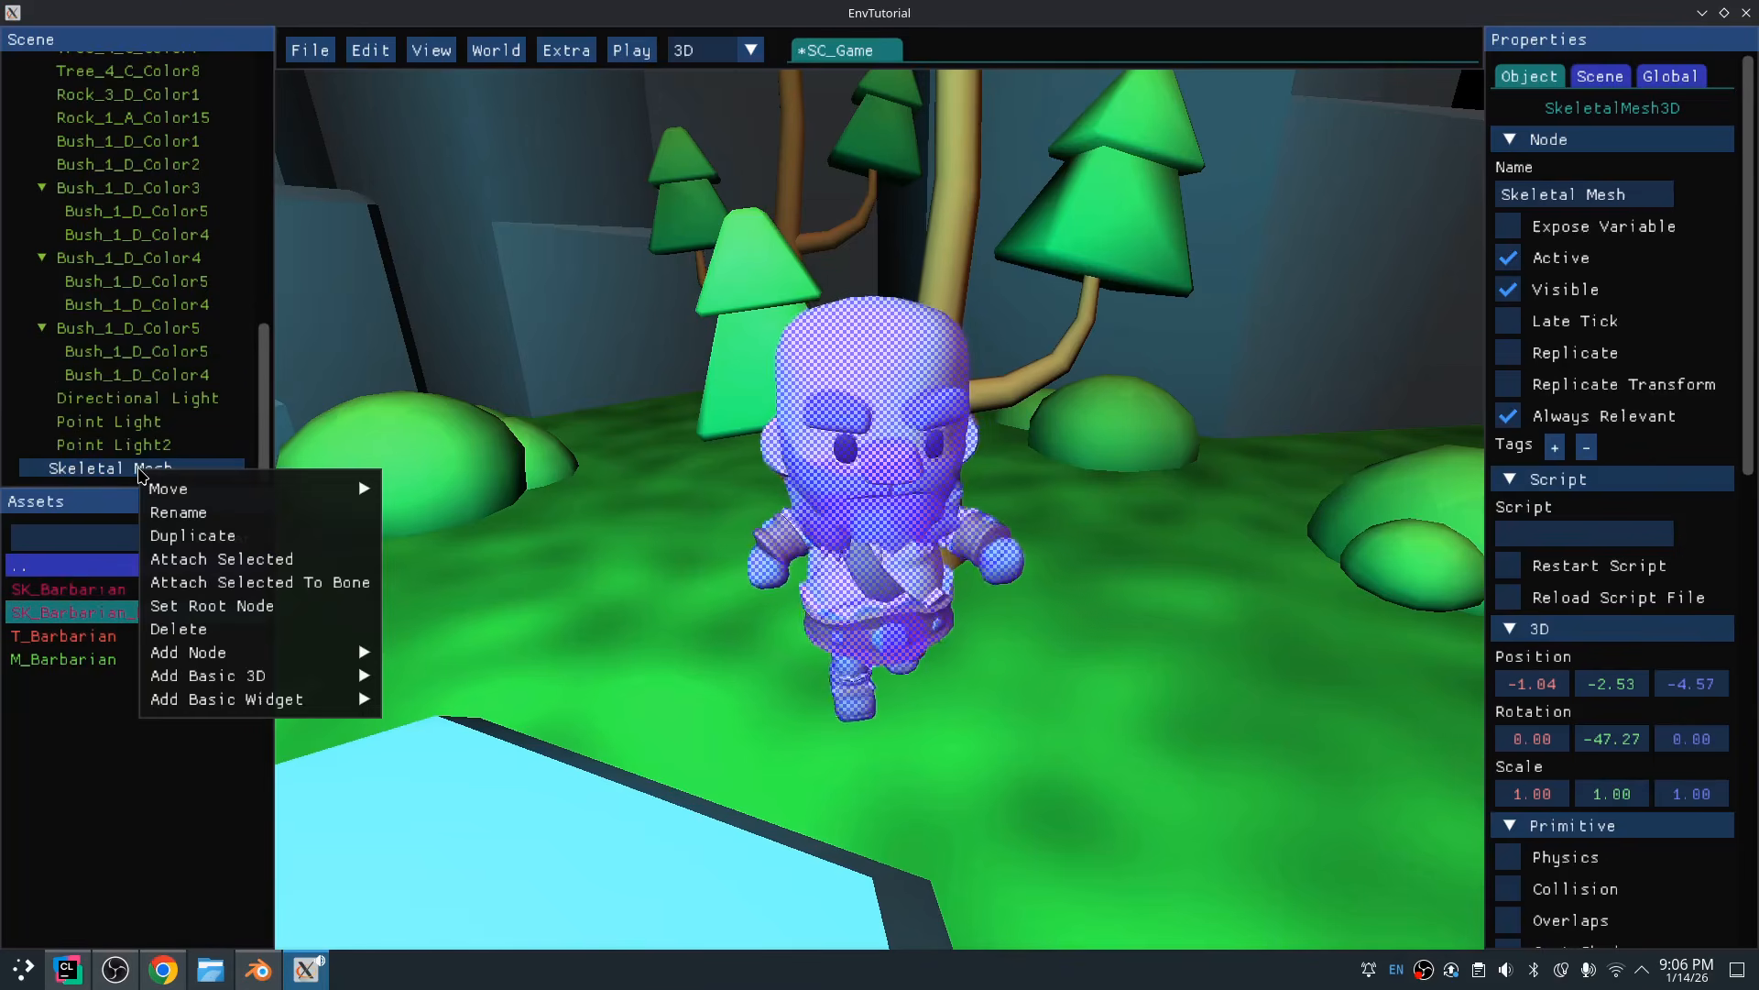
pyautogui.moveTo(263, 678)
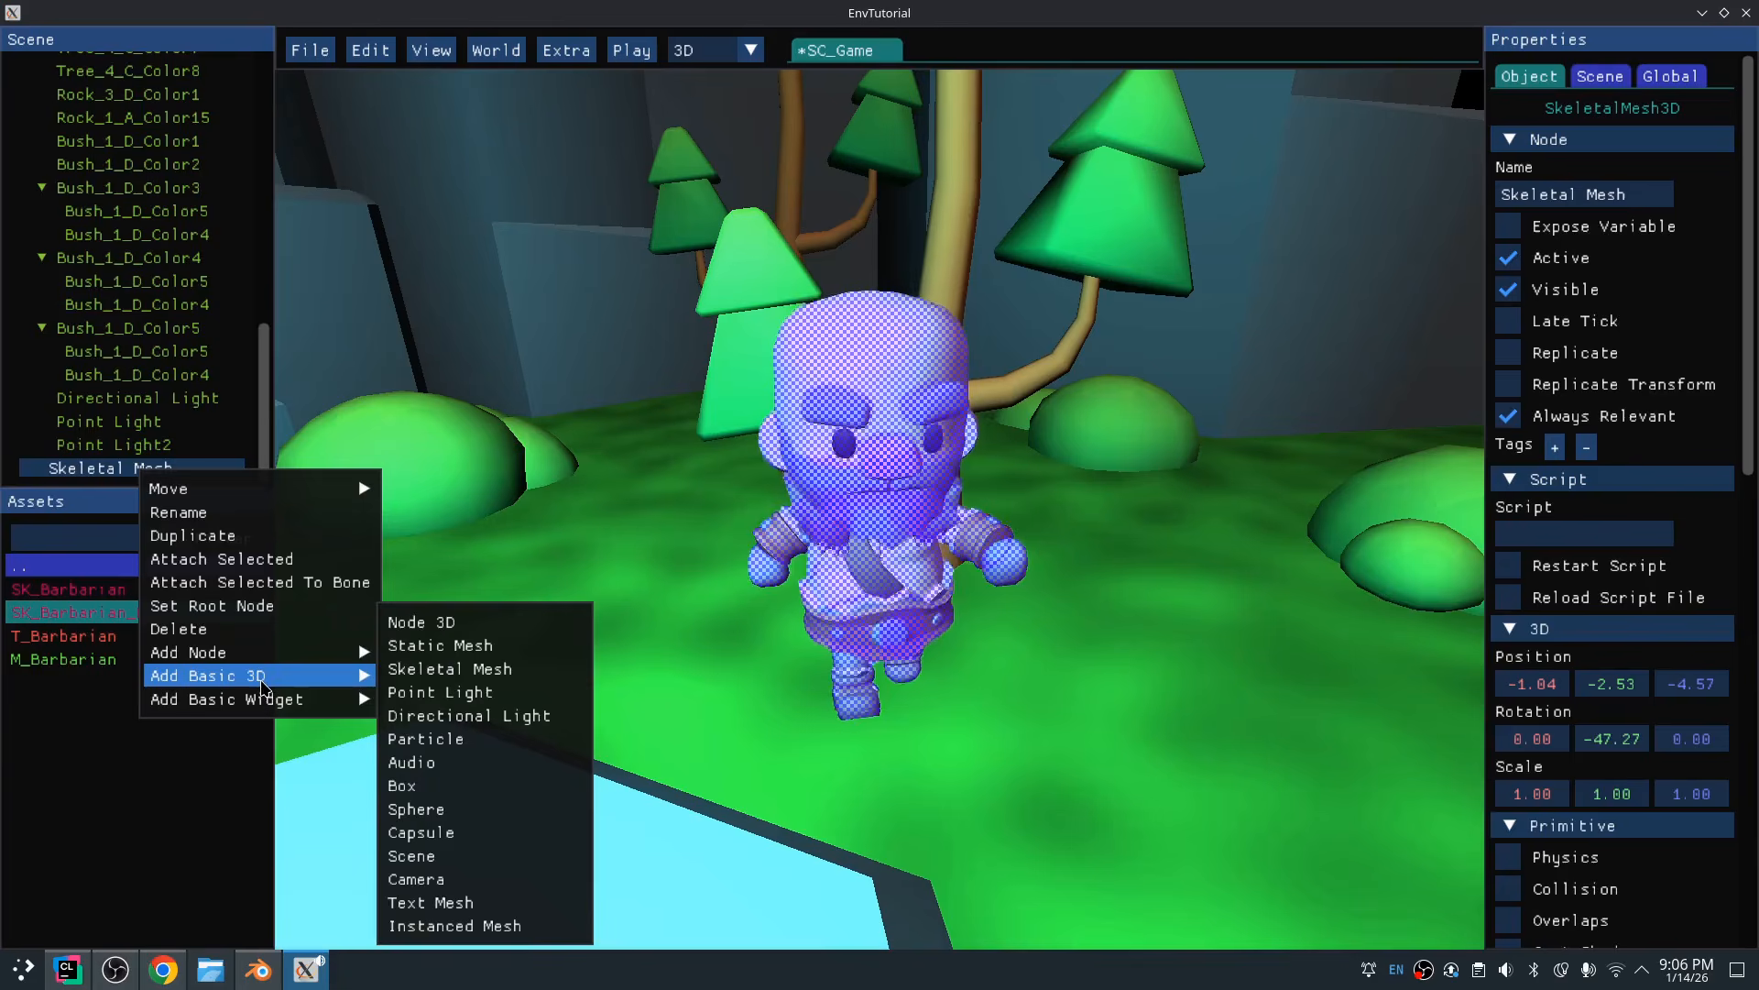
pyautogui.click(514, 670)
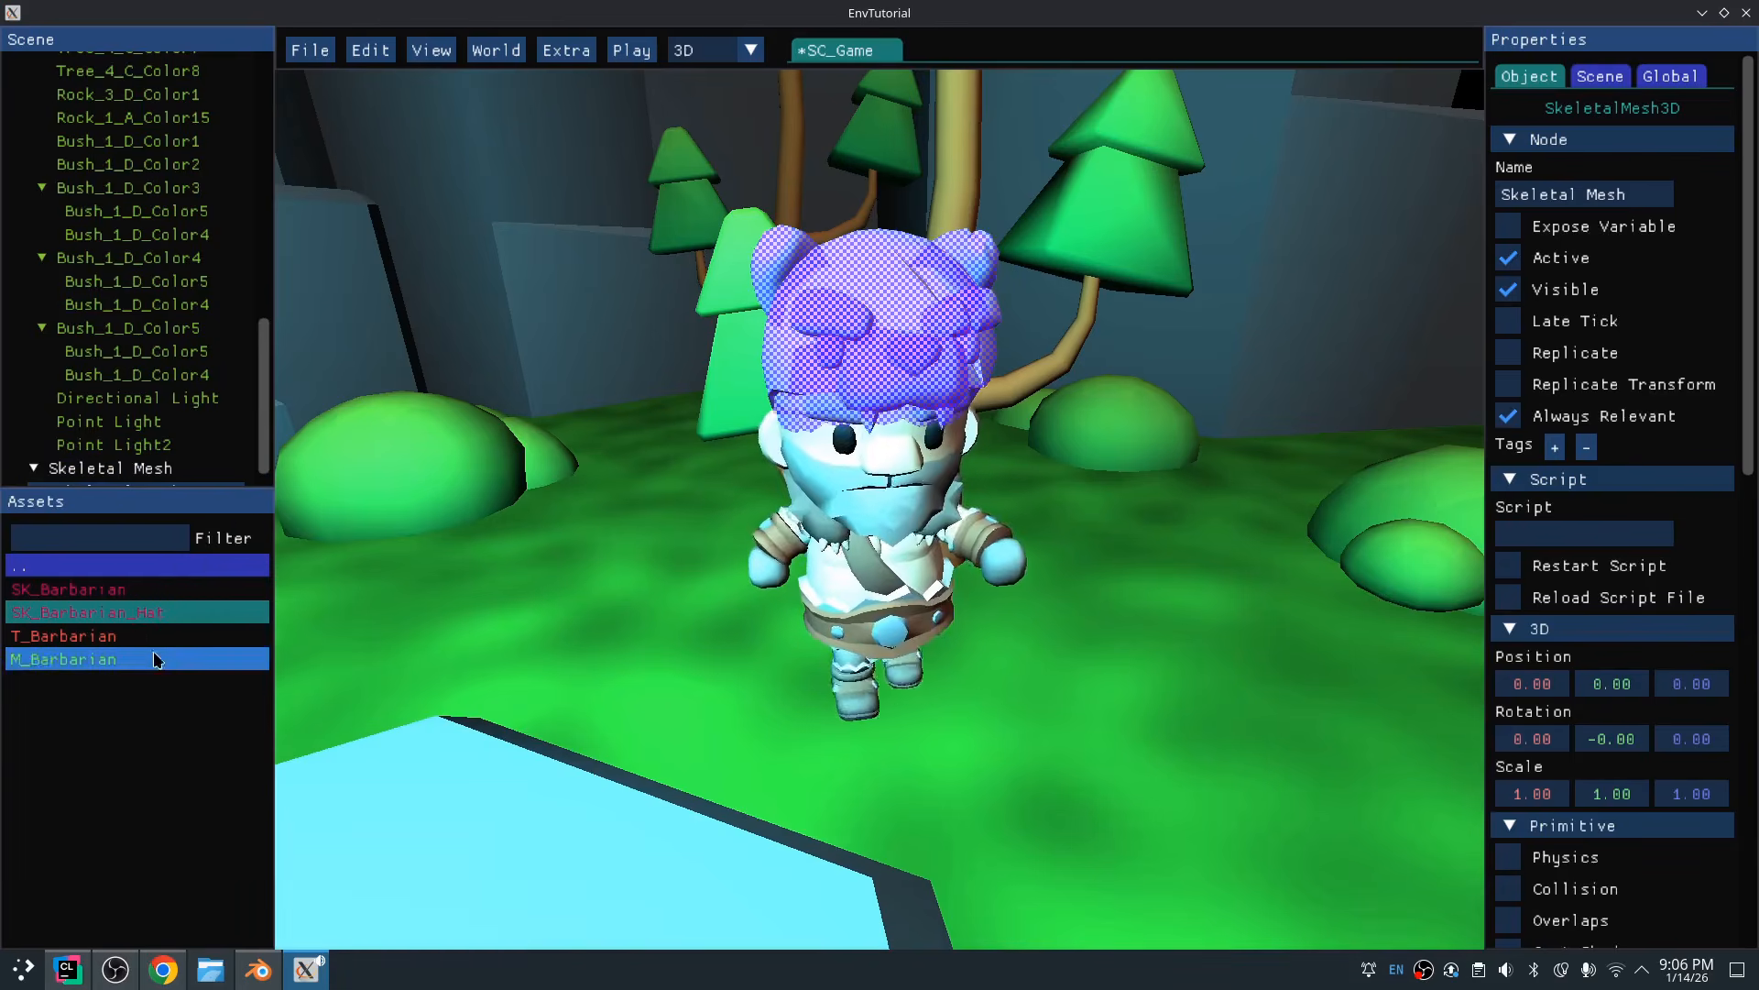
pyautogui.moveTo(816, 378); pyautogui.dragTo(1599, 409, button='middle')
pyautogui.click(966, 469)
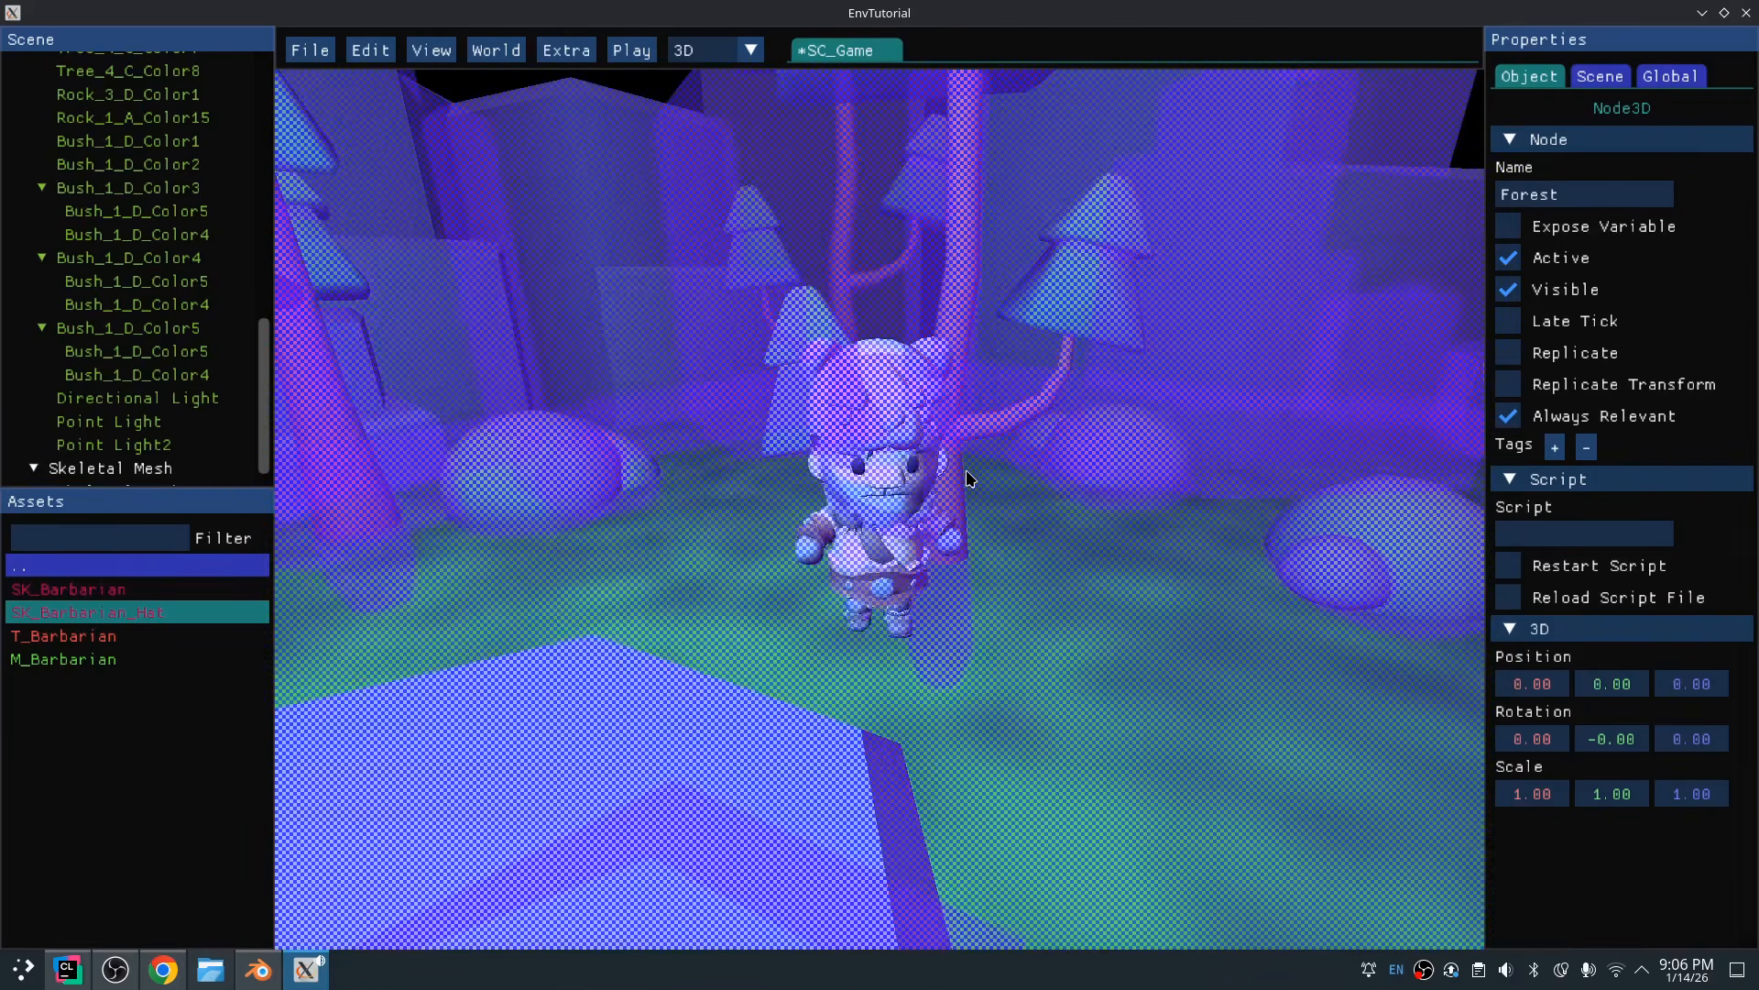
pyautogui.hotkey('alt', 'a')
pyautogui.moveTo(1047, 475); pyautogui.dragTo(880, 497, button='middle')
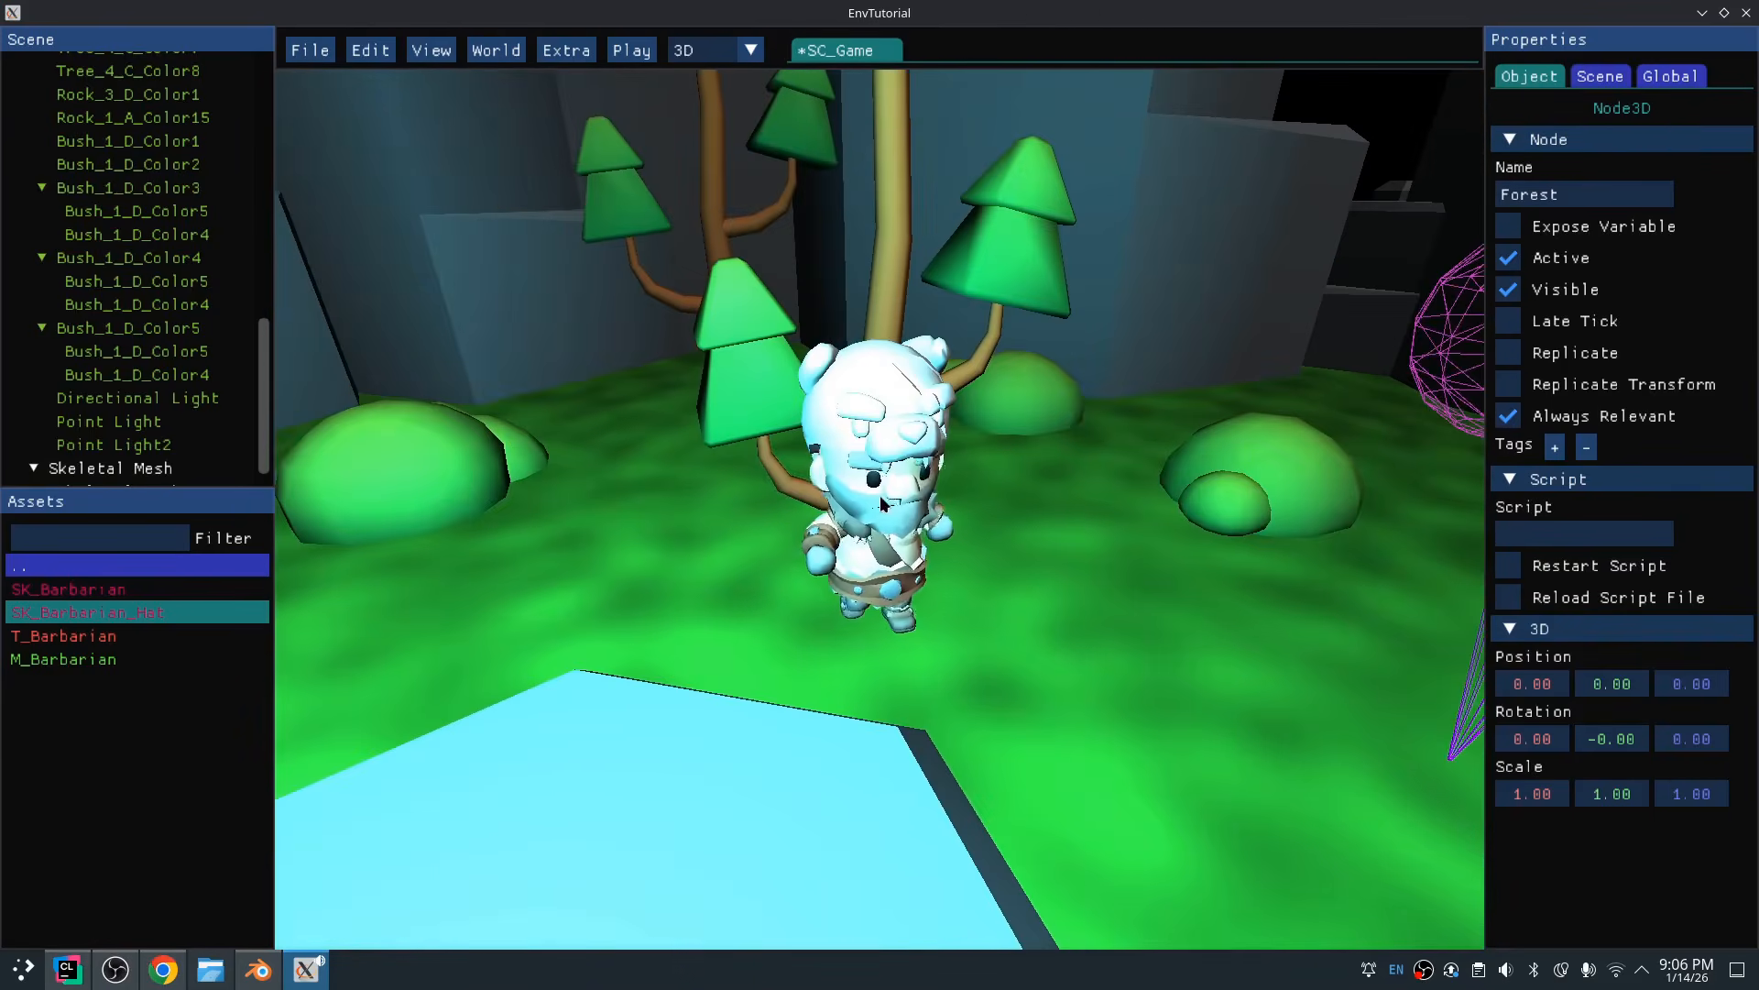
pyautogui.scroll(2, 904, 476)
pyautogui.scroll(-1, 190, 374)
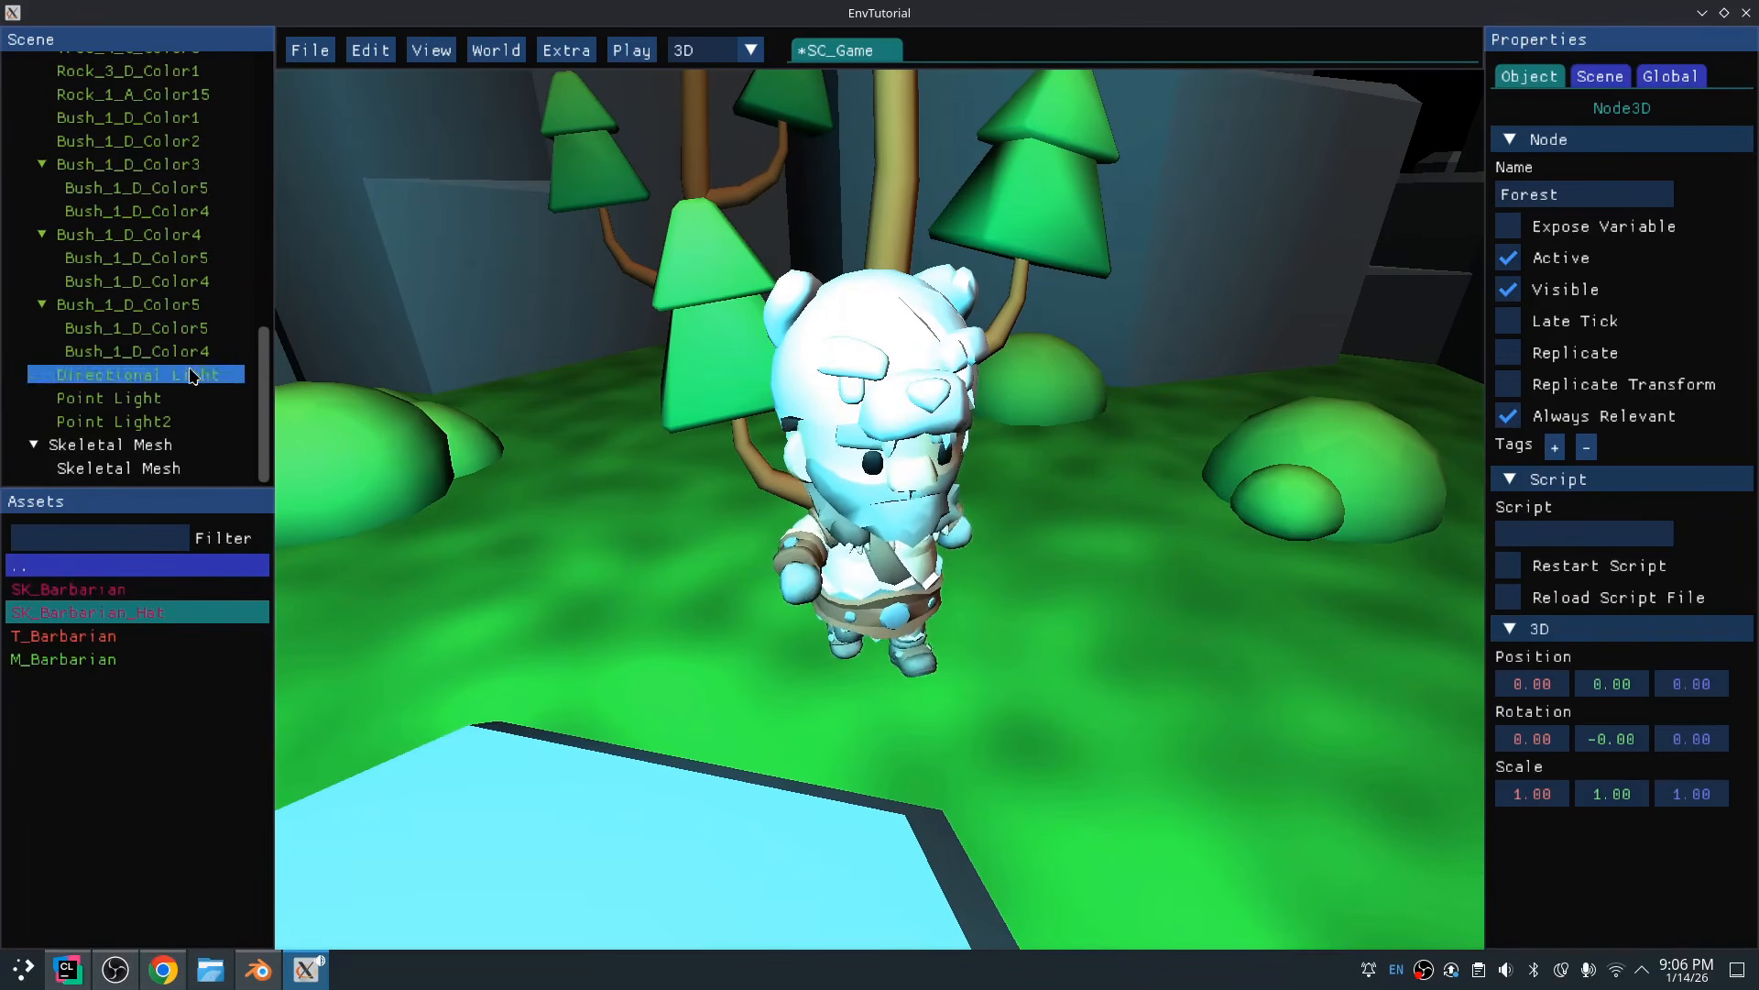
# Rename the character's skeletal mesh node to Barbarian and its child node to Hat
pyautogui.click(153, 469)
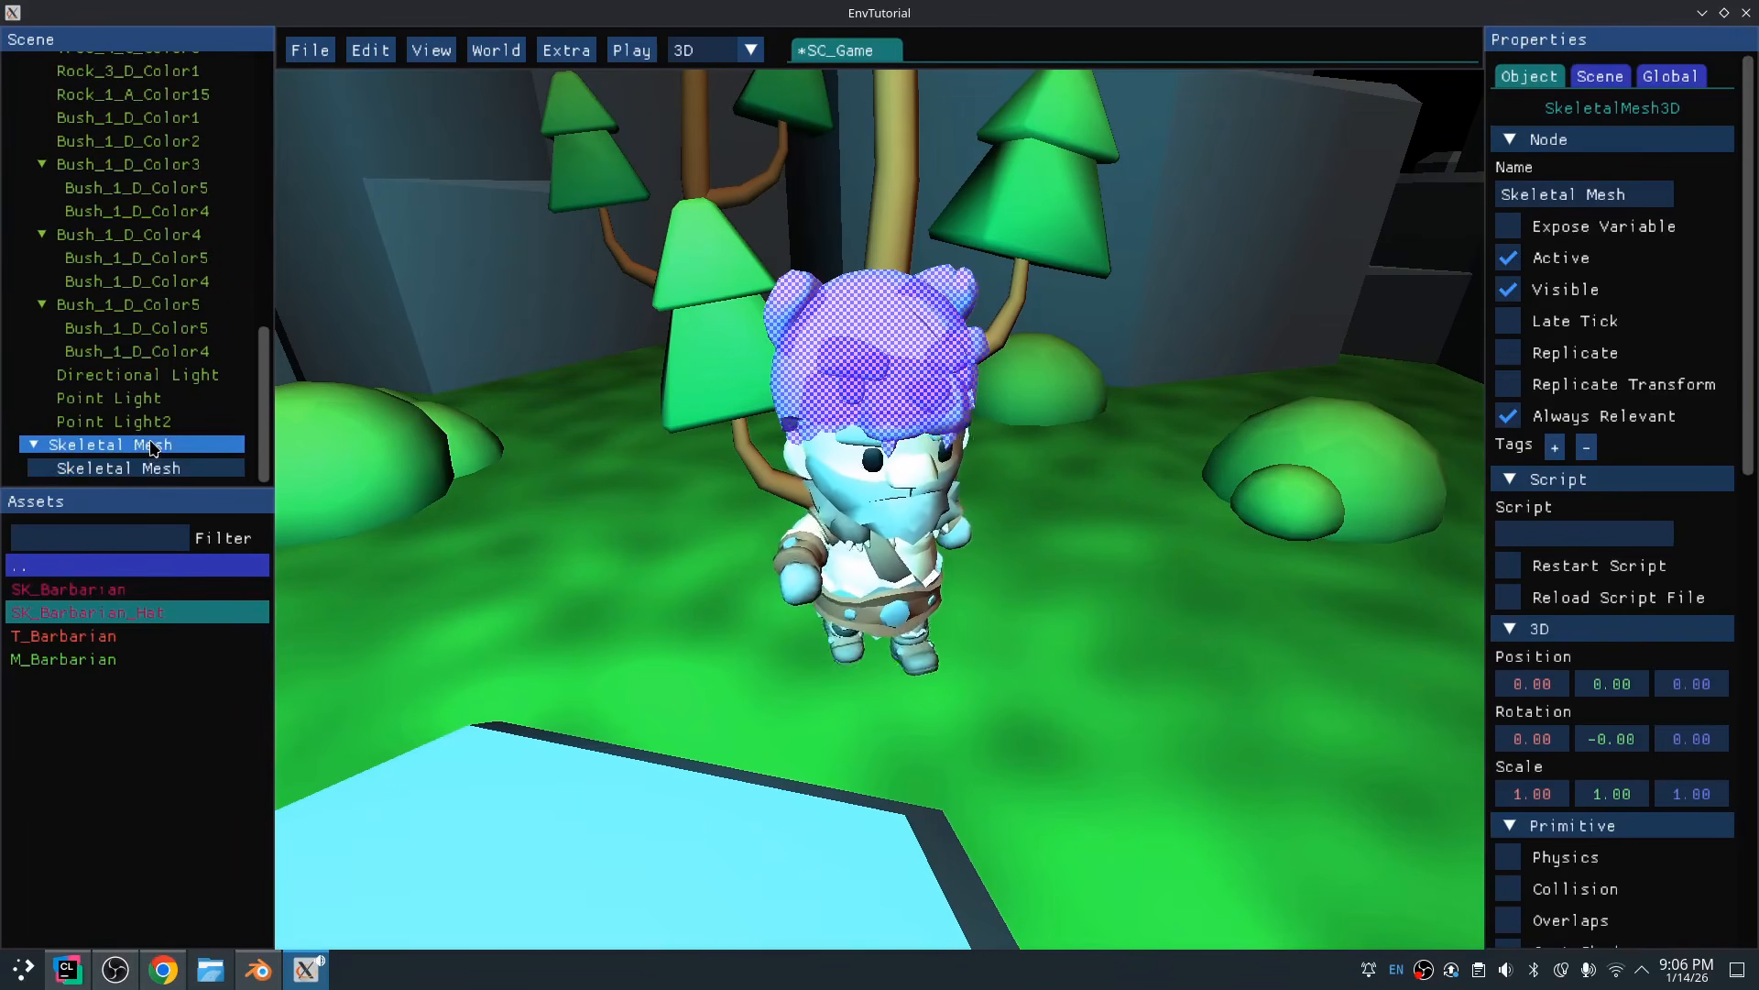
pyautogui.click(153, 447)
pyautogui.press('F2')
pyautogui.write('Ba')
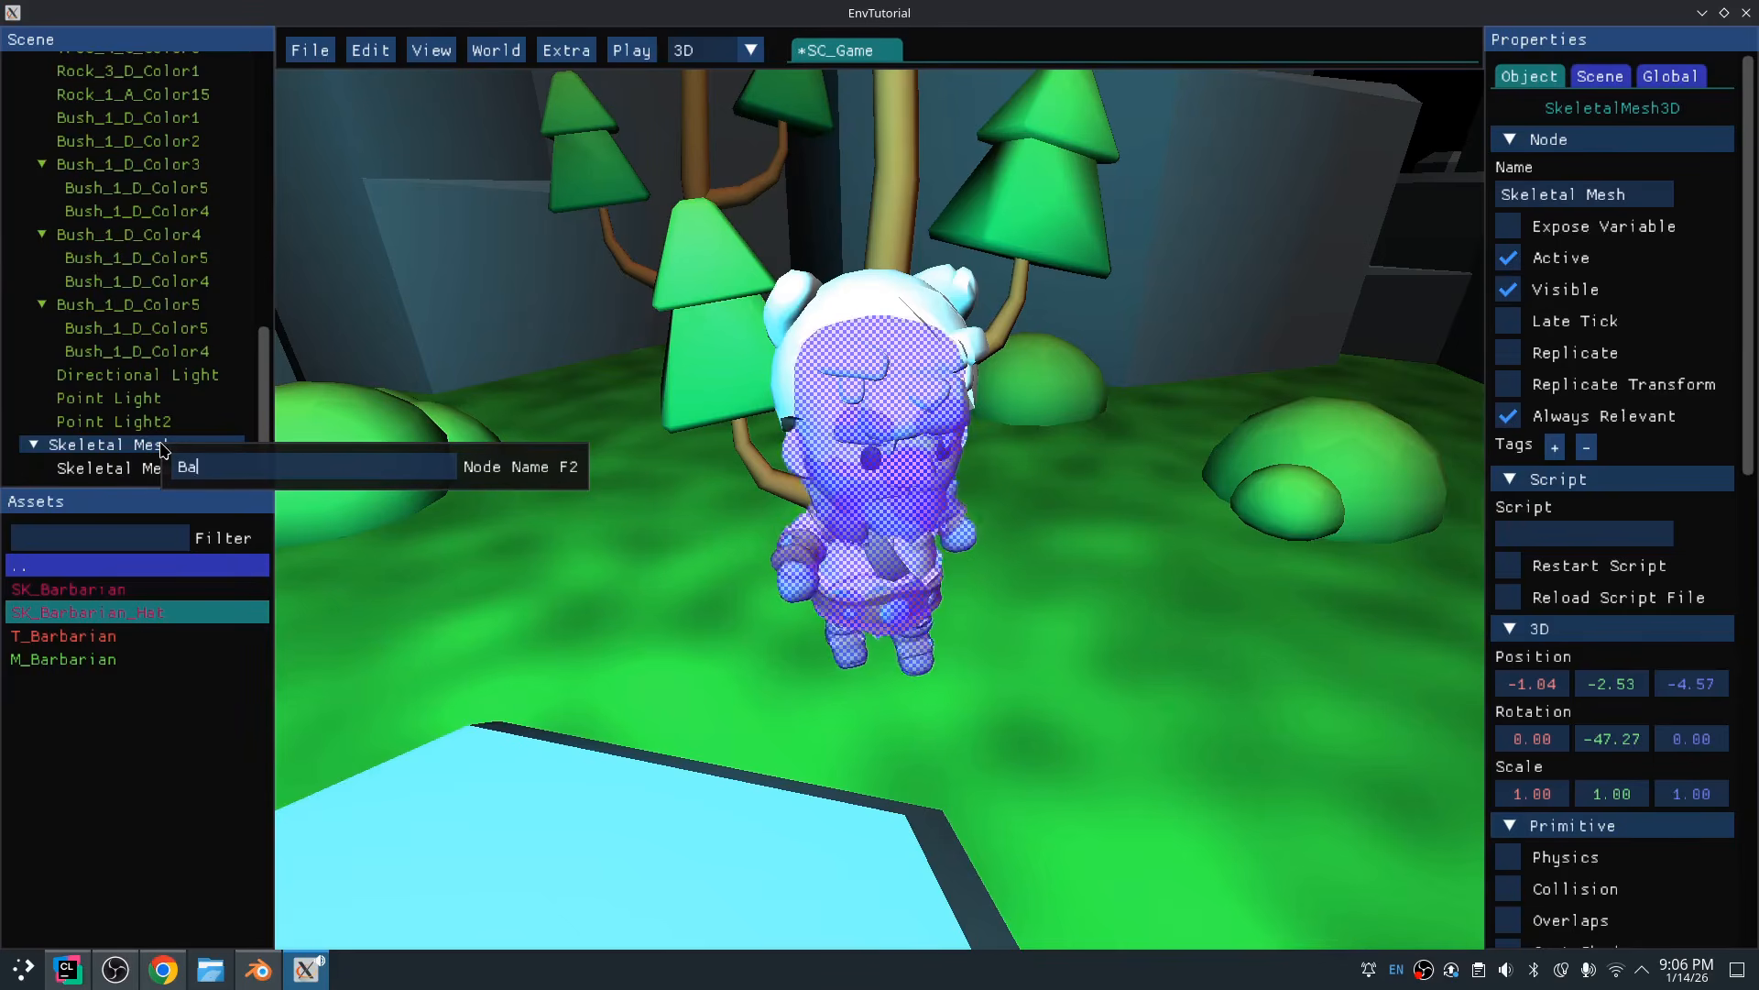
pyautogui.write('rbarian')
pyautogui.press('Return')
pyautogui.click(155, 471)
pyautogui.press('F2')
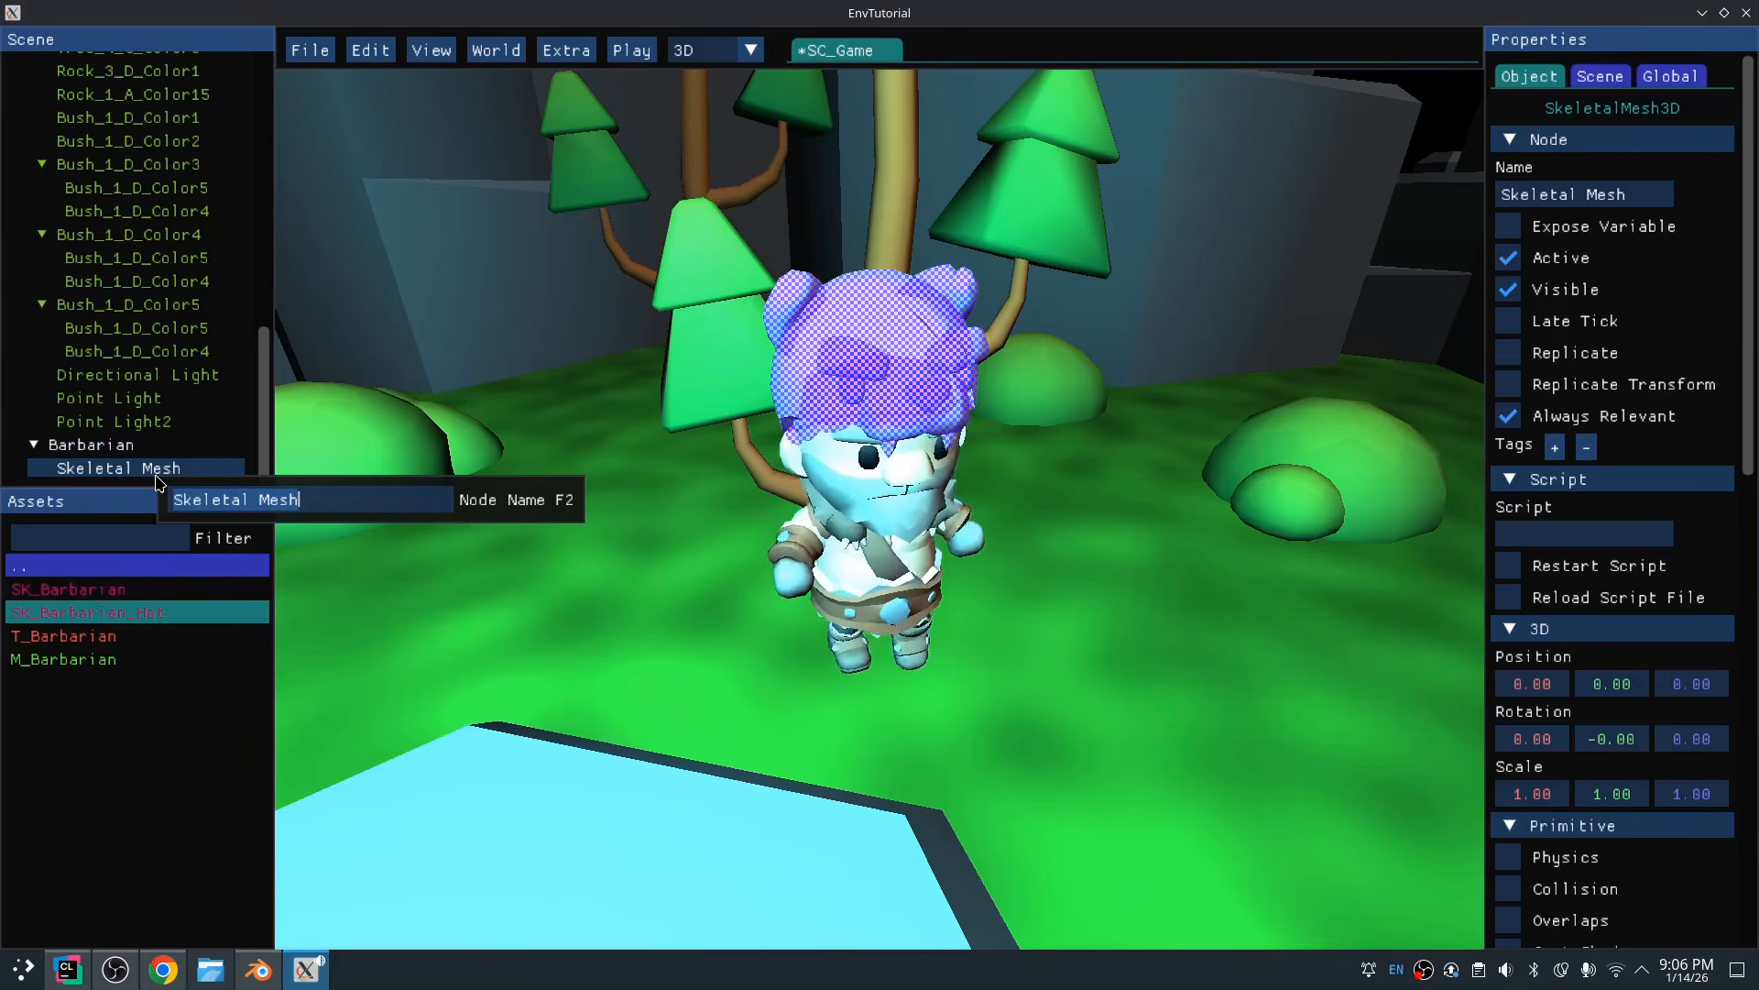
pyautogui.write('Hat')
pyautogui.press('Return')
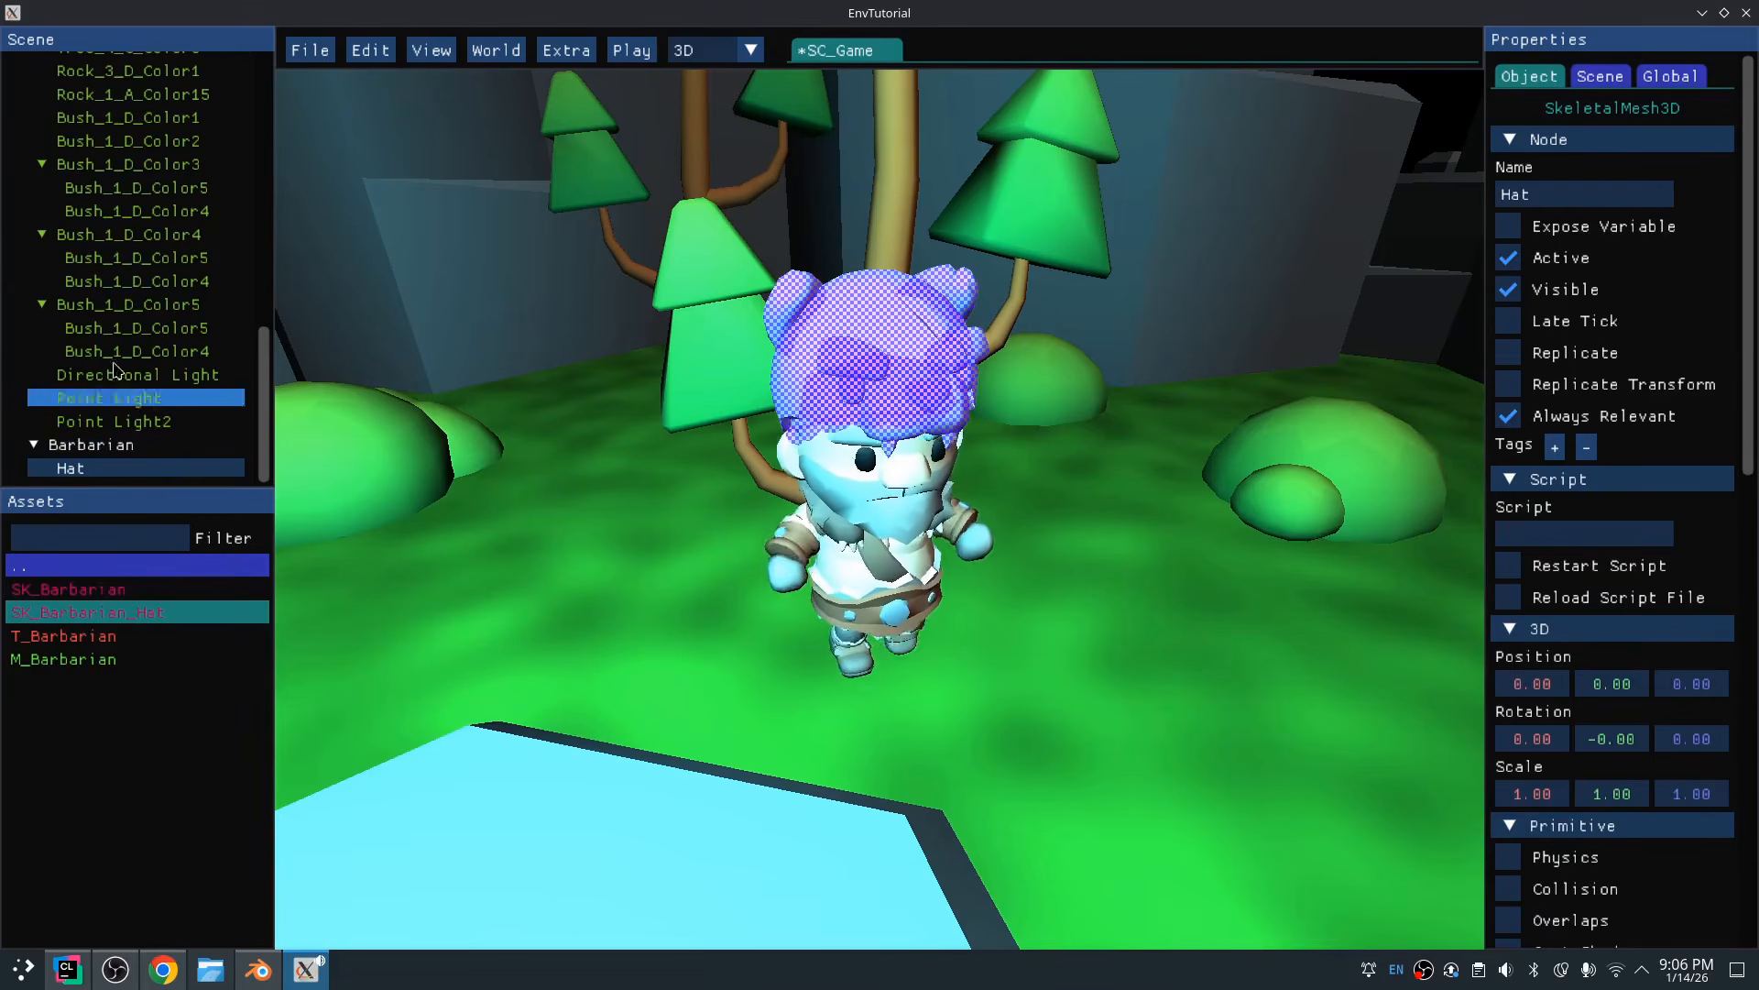
# Enable Inherit Pose on the Hat node and view it following the animated character
pyautogui.scroll(-10, 1702, 422)
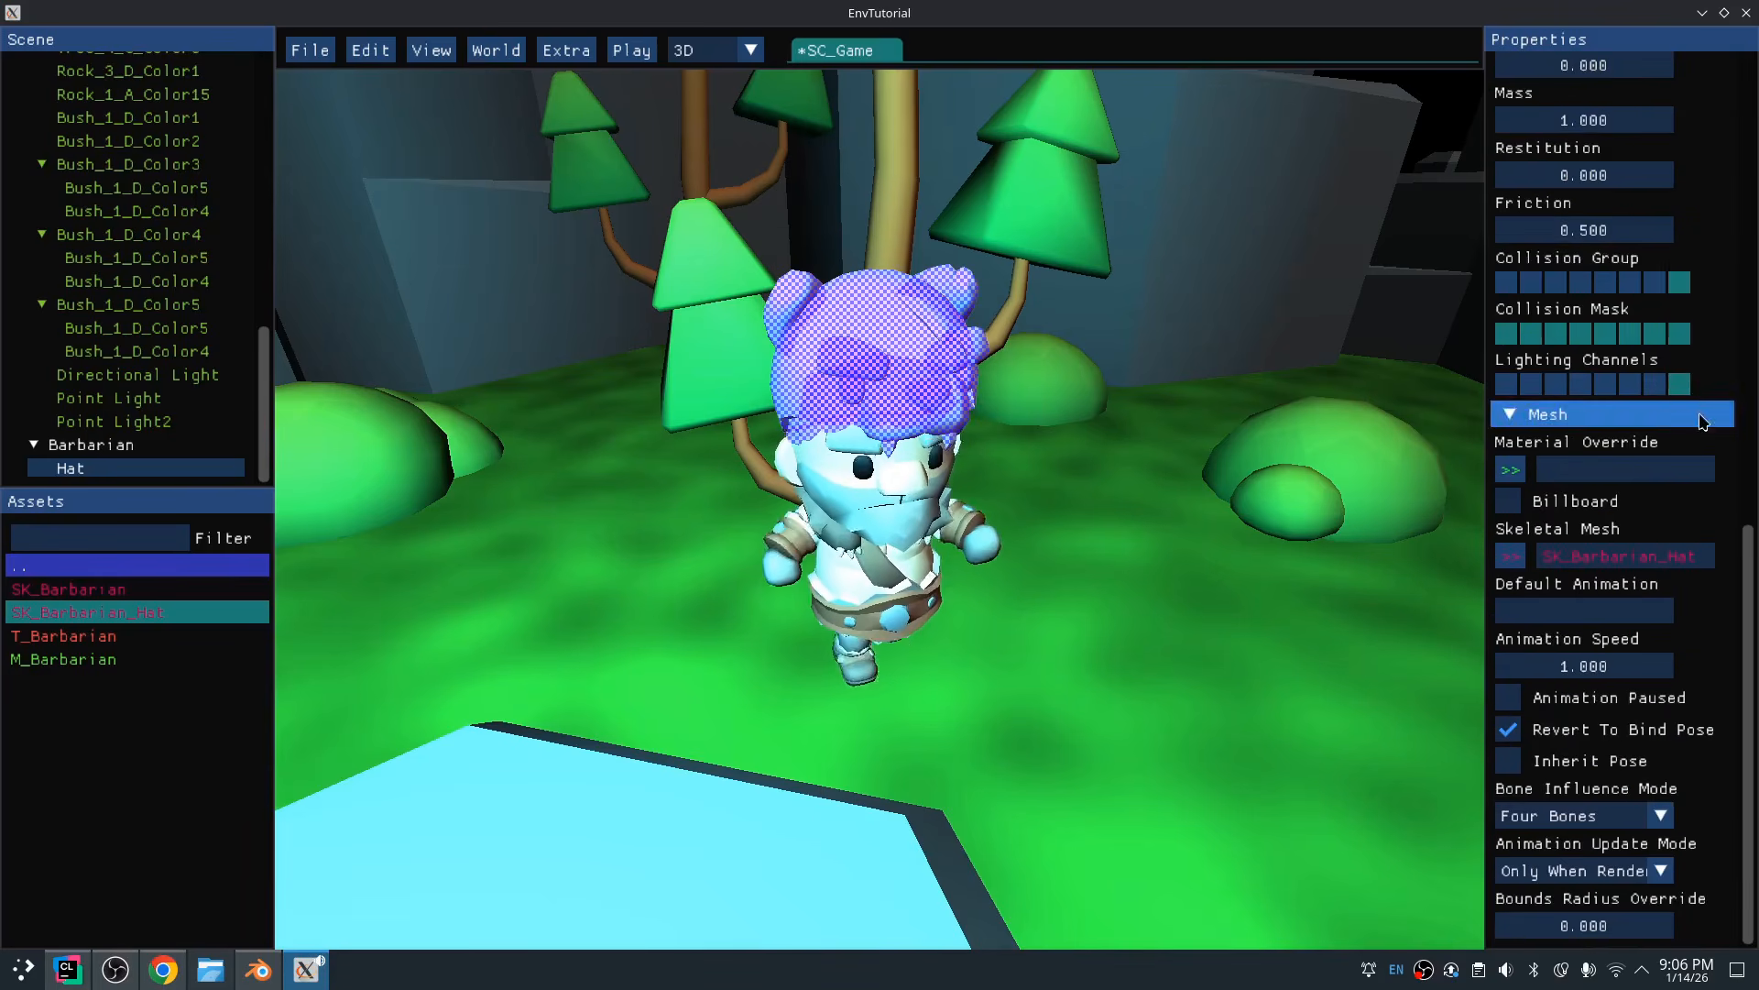
pyautogui.click(1509, 761)
pyautogui.click(1209, 616)
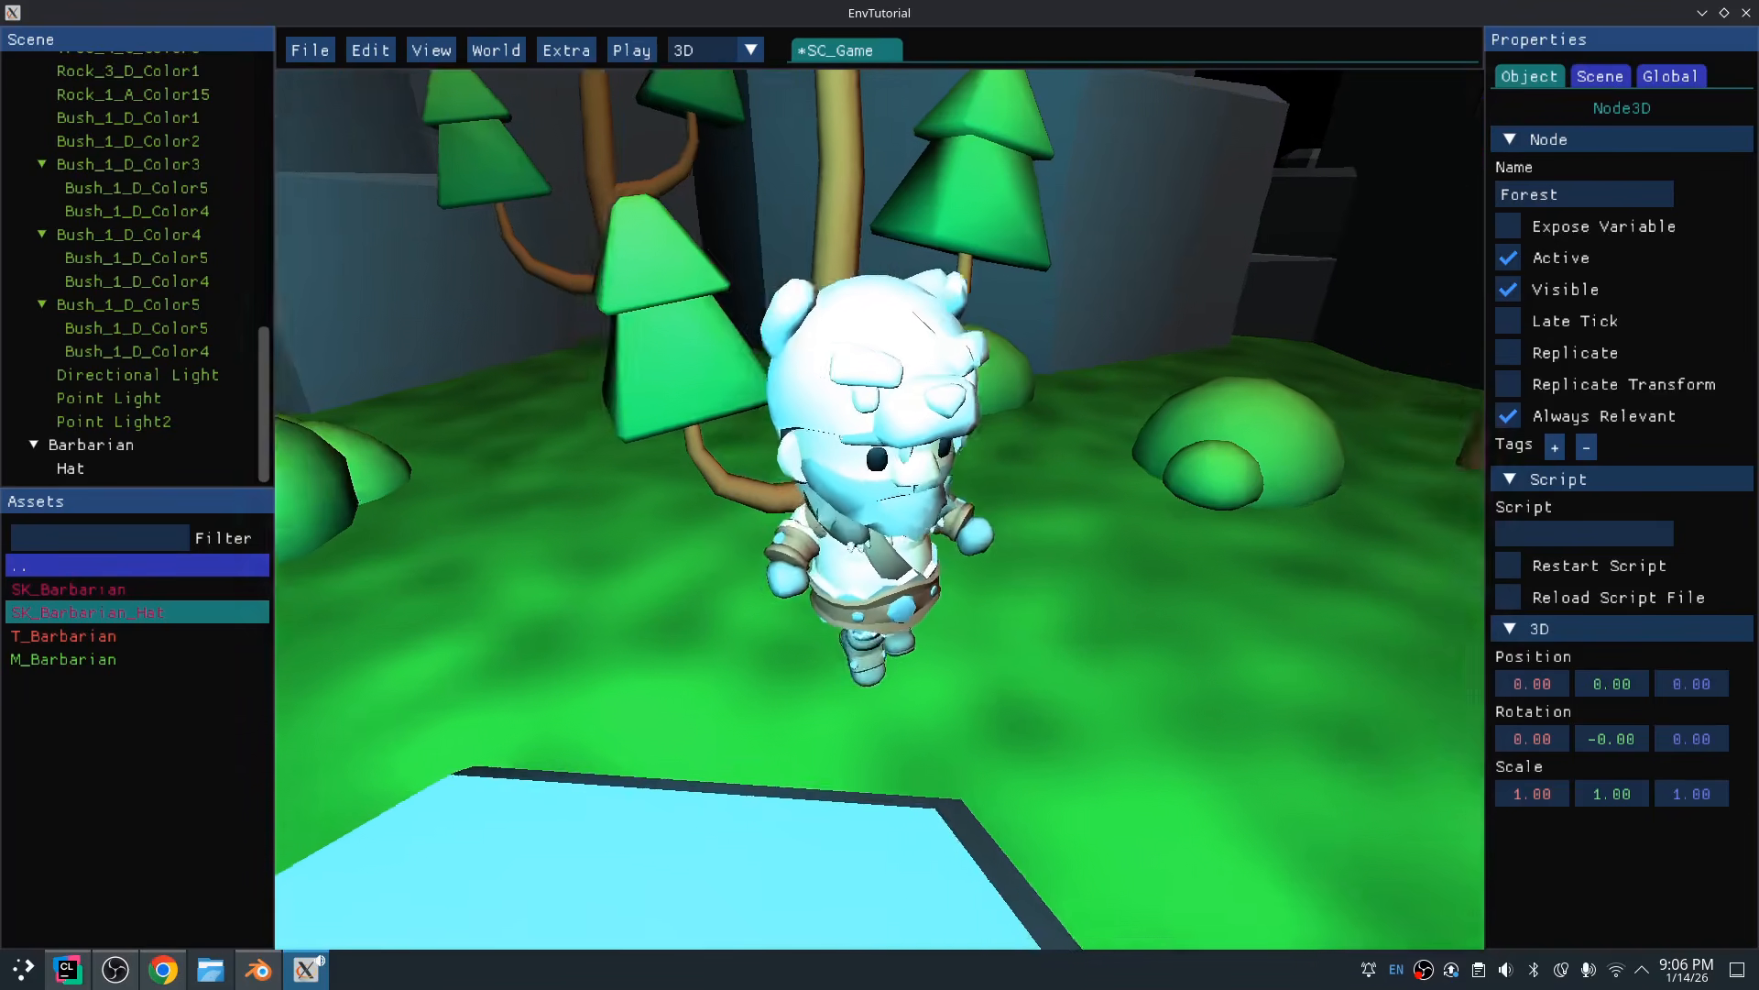
pyautogui.moveTo(869, 482)
pyautogui.mouseDown(button='middle')
pyautogui.moveTo(1044, 471)
pyautogui.moveTo(868, 482)
pyautogui.moveTo(912, 495)
pyautogui.moveTo(865, 516)
pyautogui.mouseUp(button='middle')
pyautogui.moveTo(939, 490); pyautogui.dragTo(651, 553, button='middle')
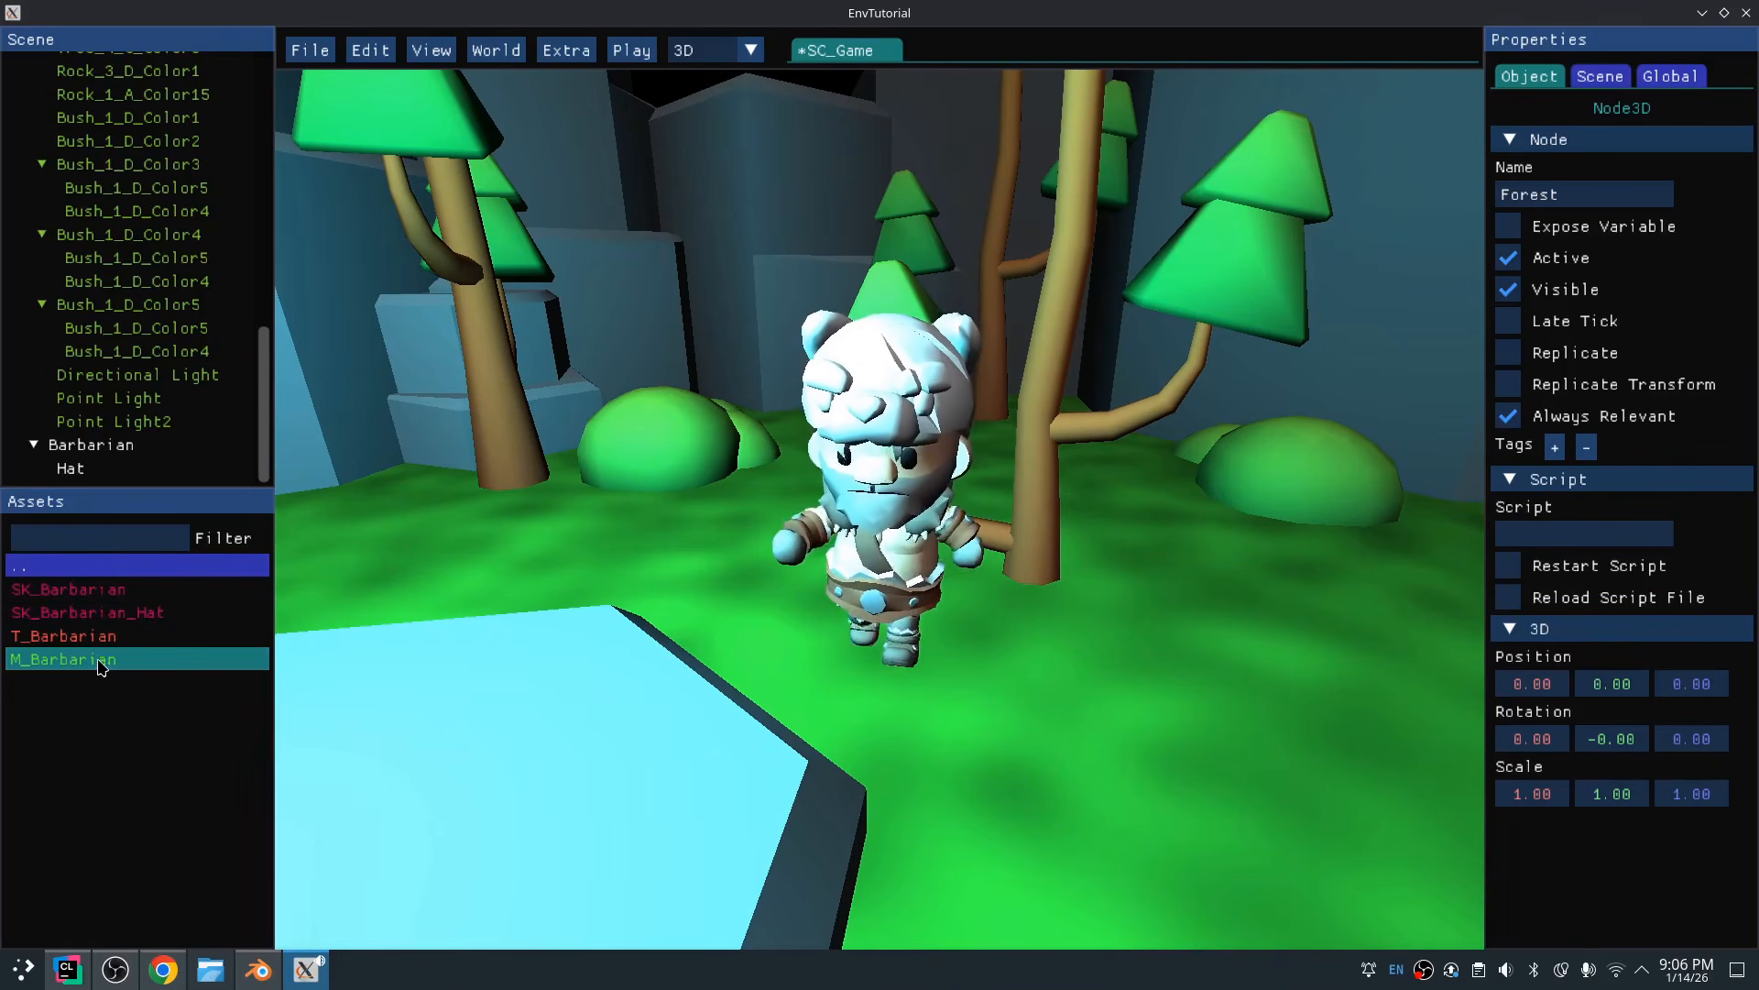
# Assign M_Barbarian as the material of the SK_Barbarian_Hat skeletal mesh and save that asset
pyautogui.doubleClick(112, 612)
pyautogui.click(129, 669)
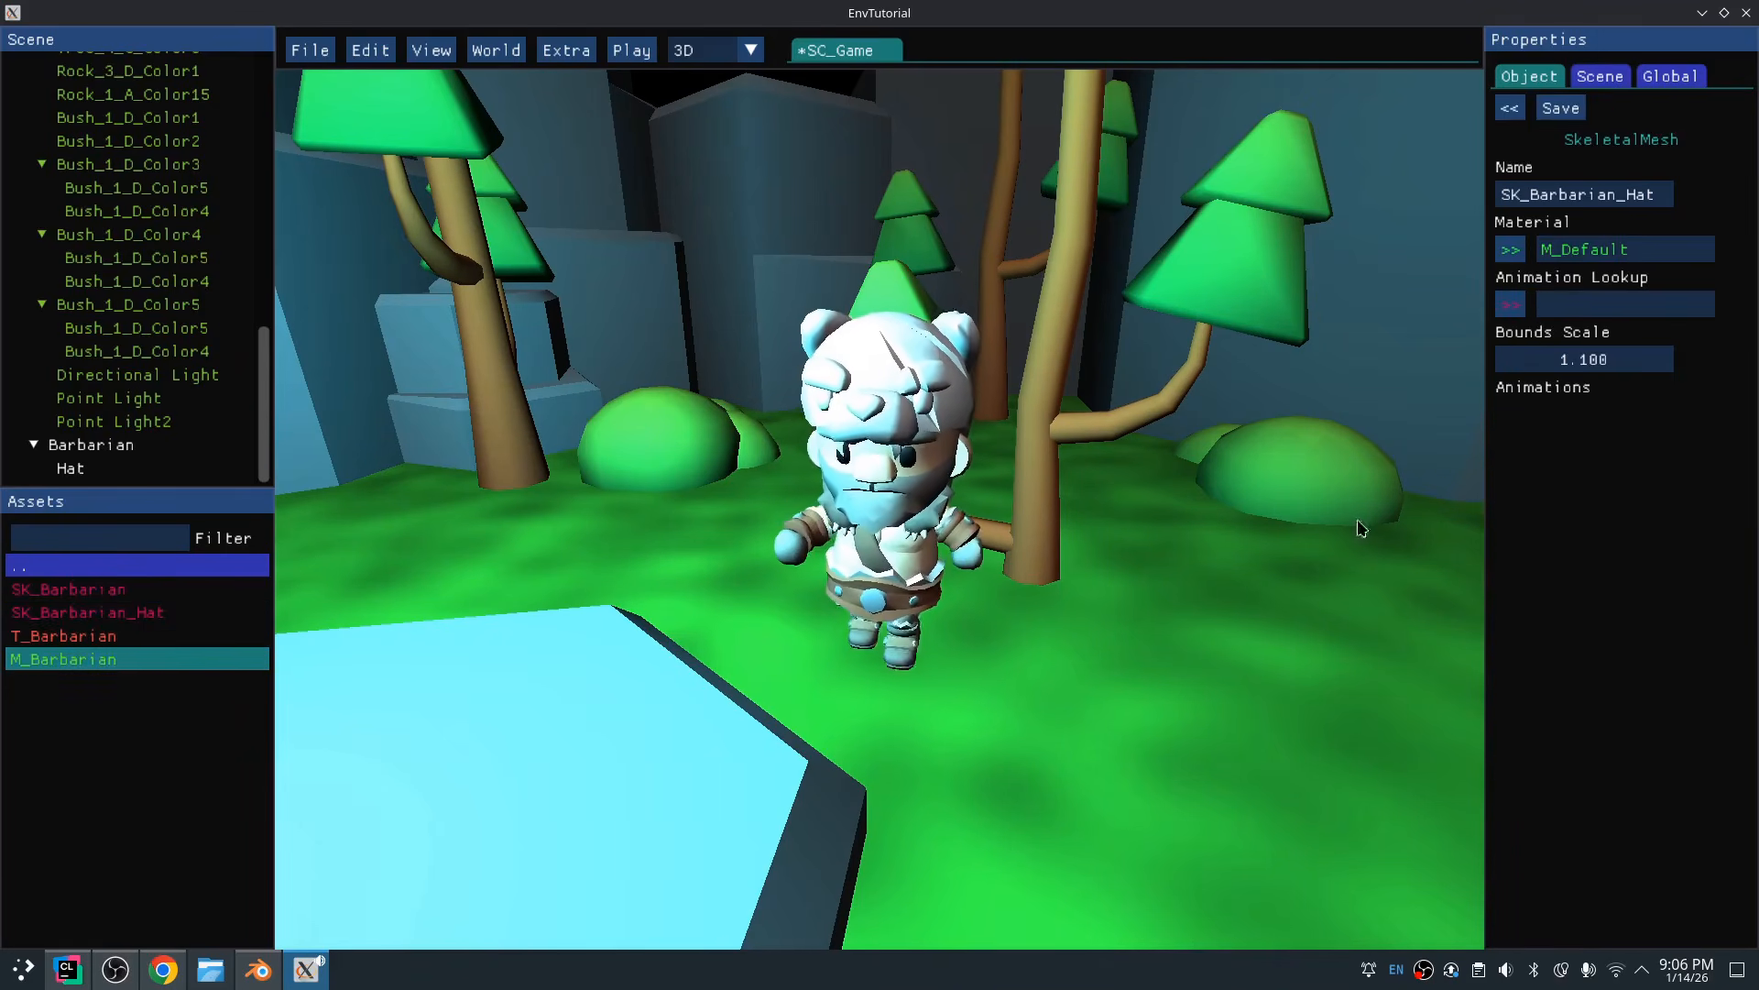
pyautogui.click(1510, 249)
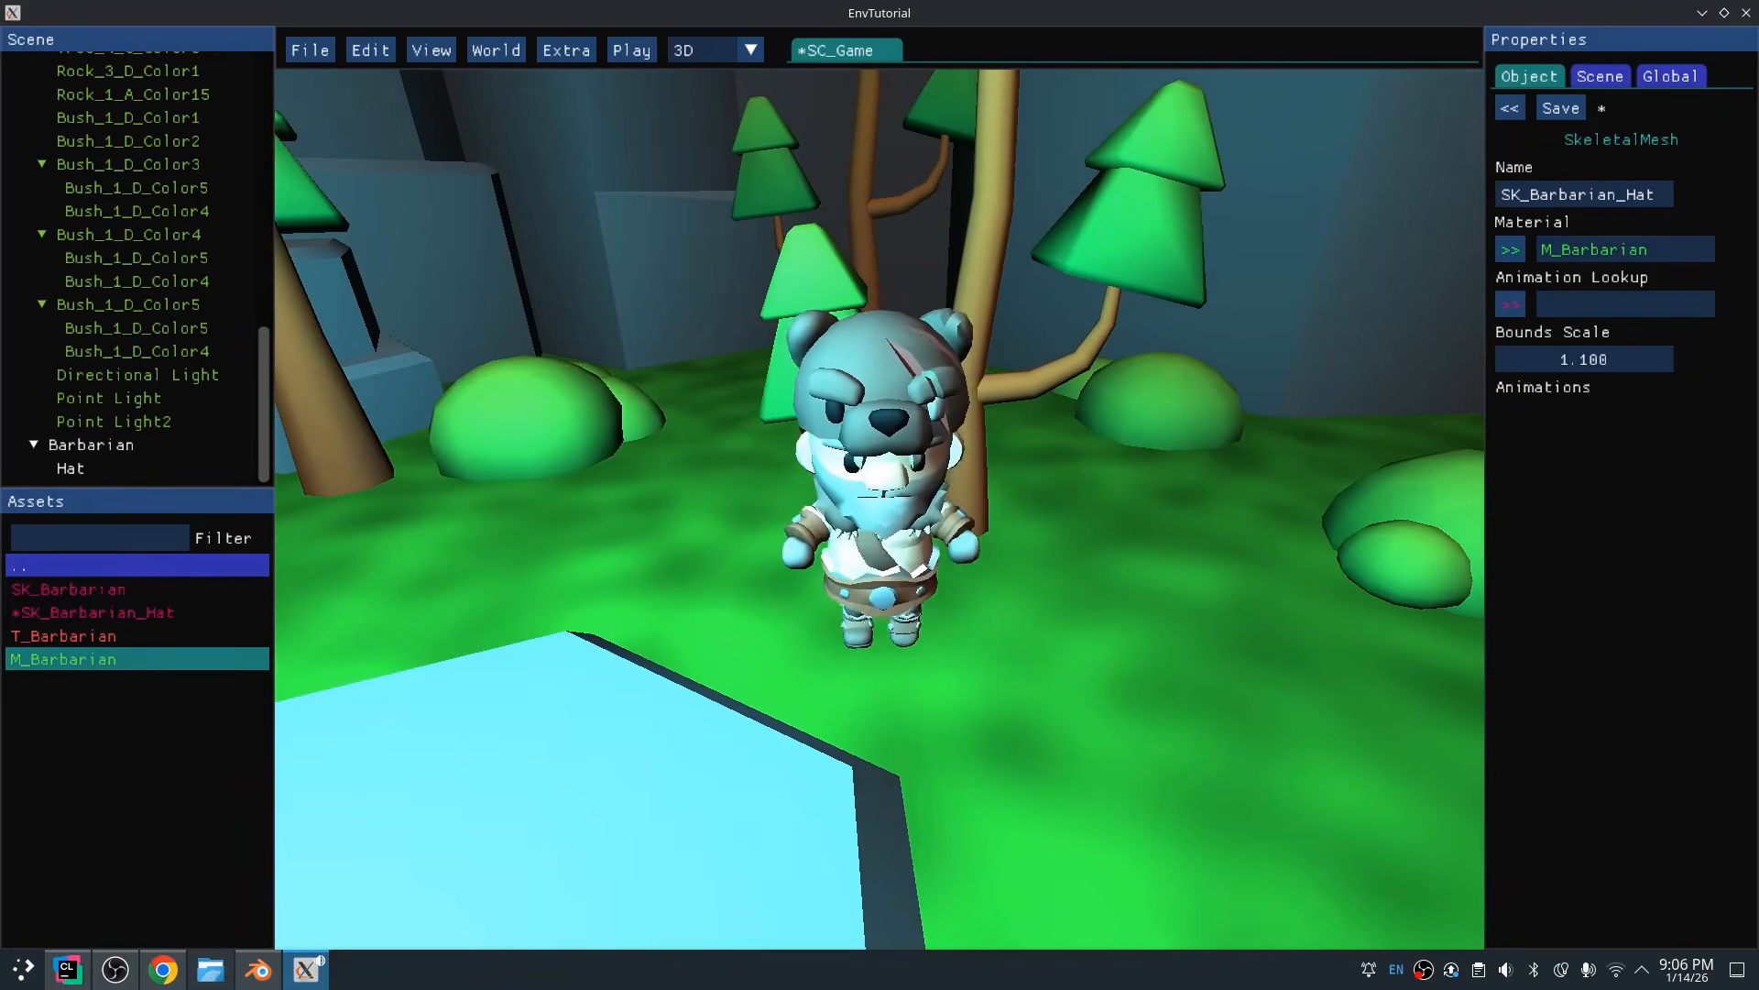
pyautogui.rightClick(74, 616)
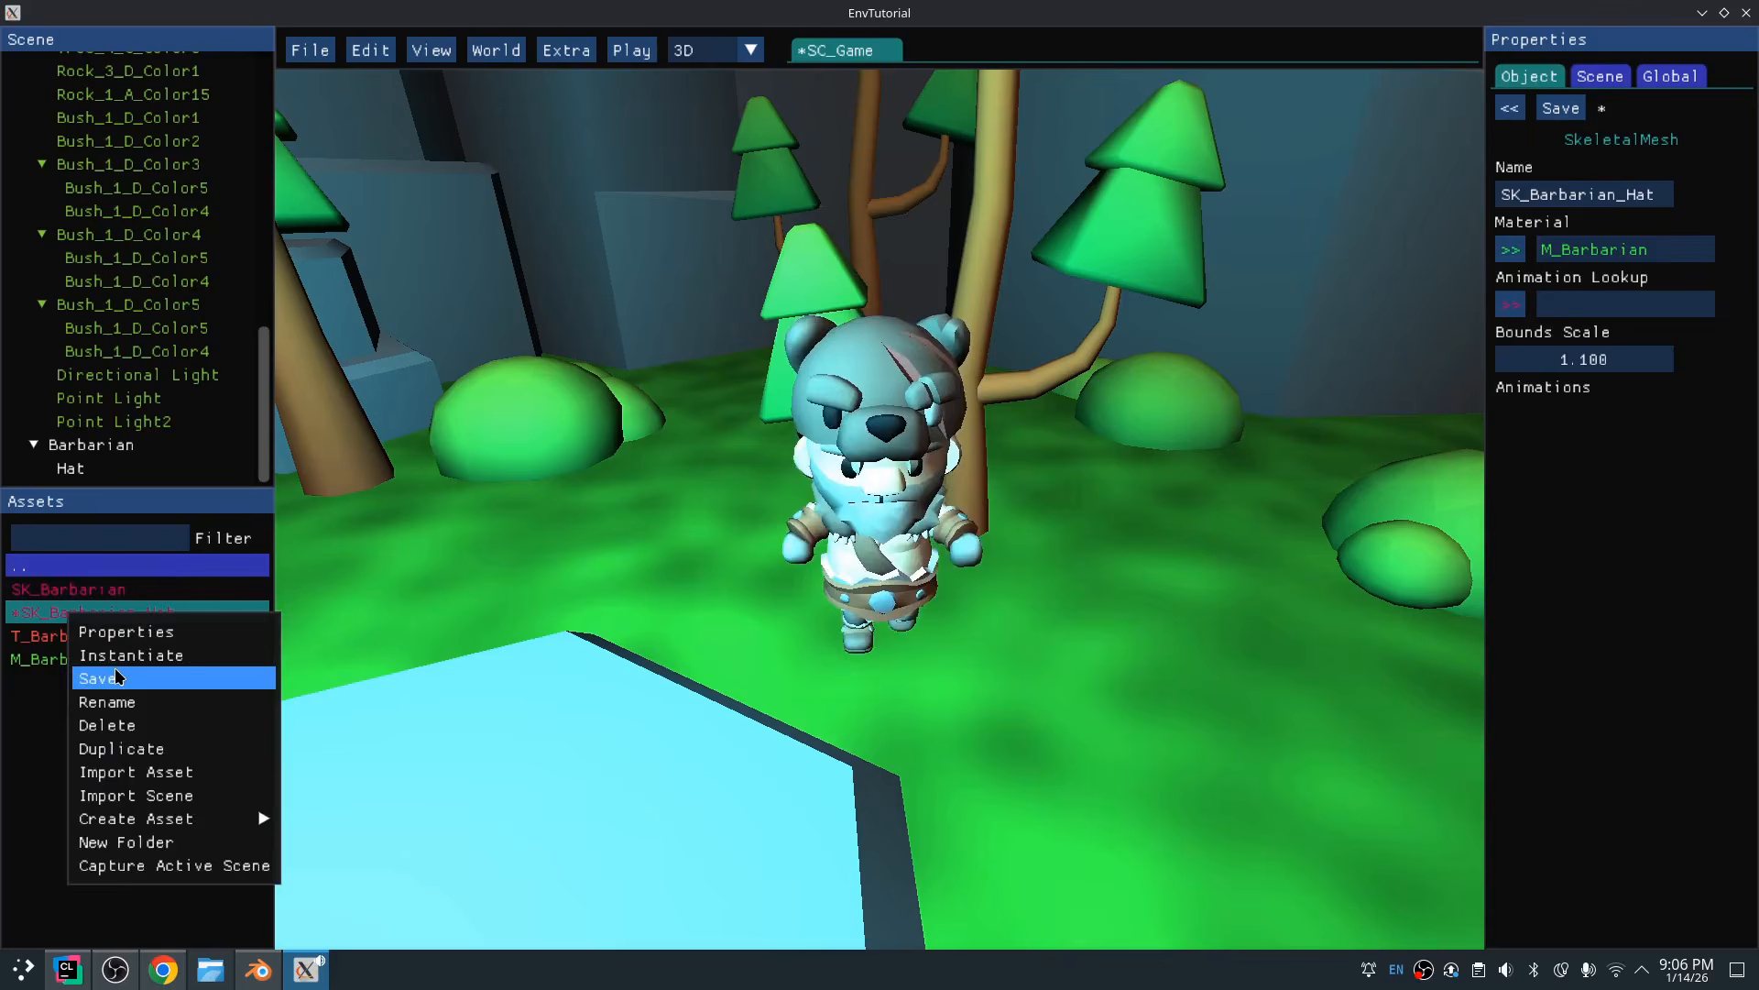
pyautogui.click(97, 678)
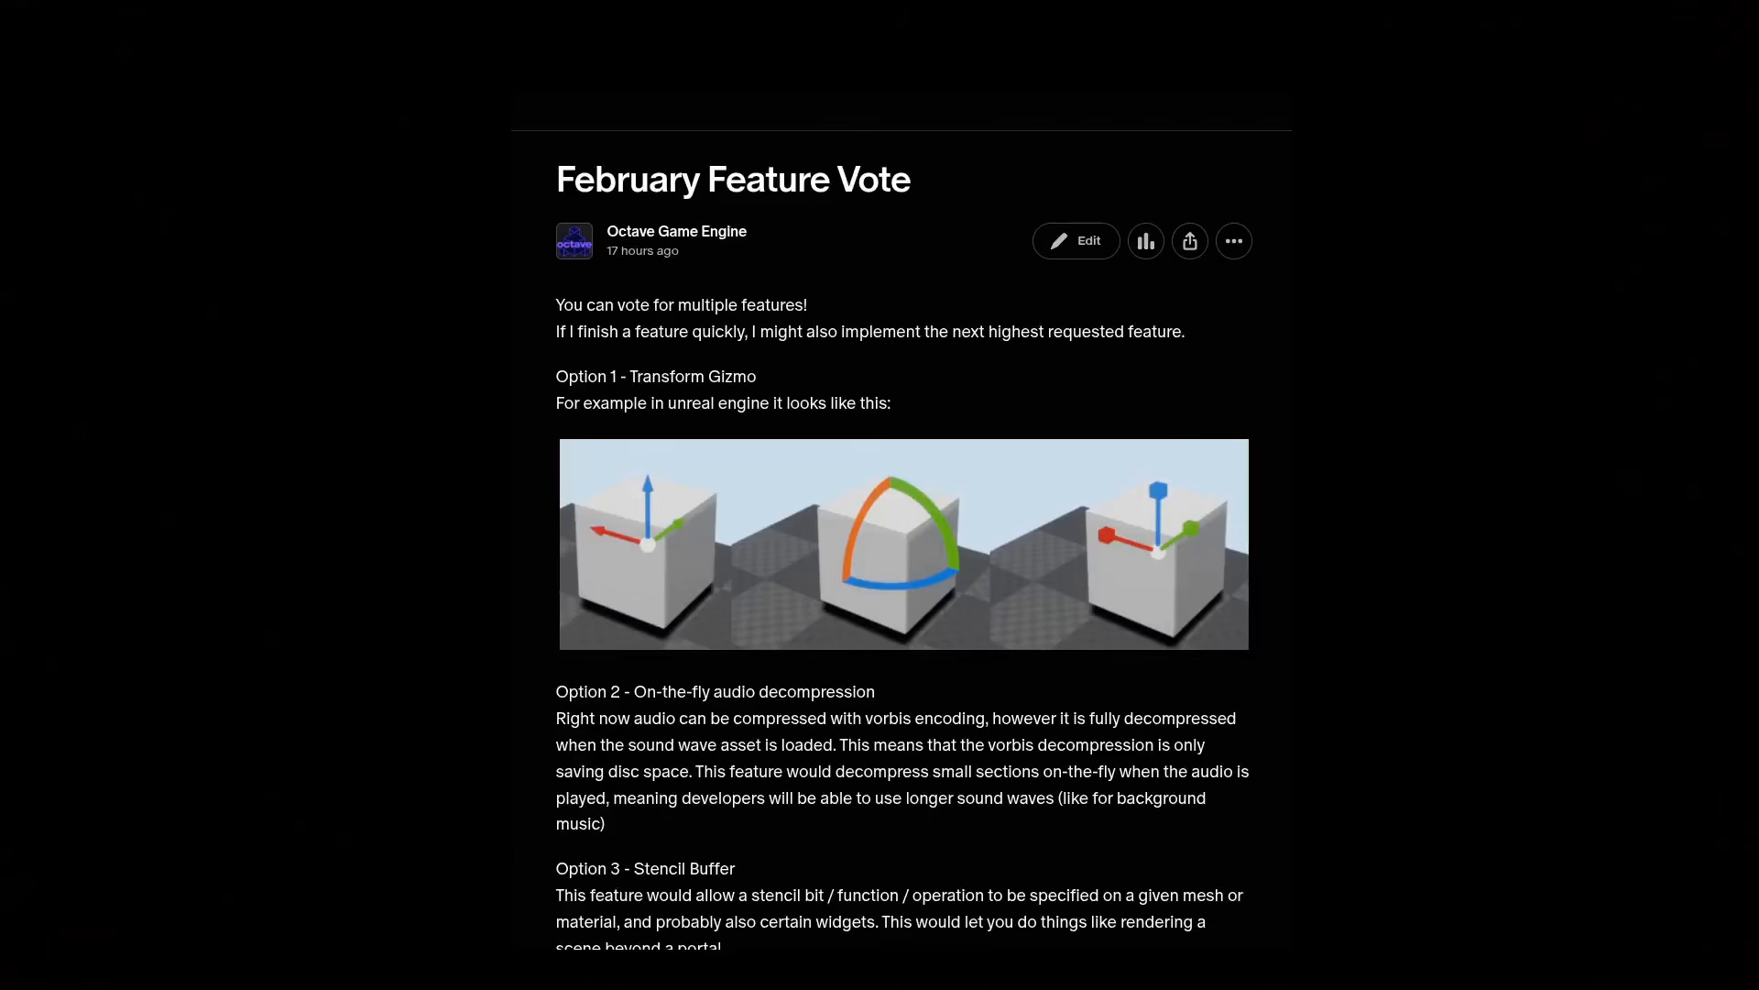
pyautogui.scroll(-3, 903, 550)
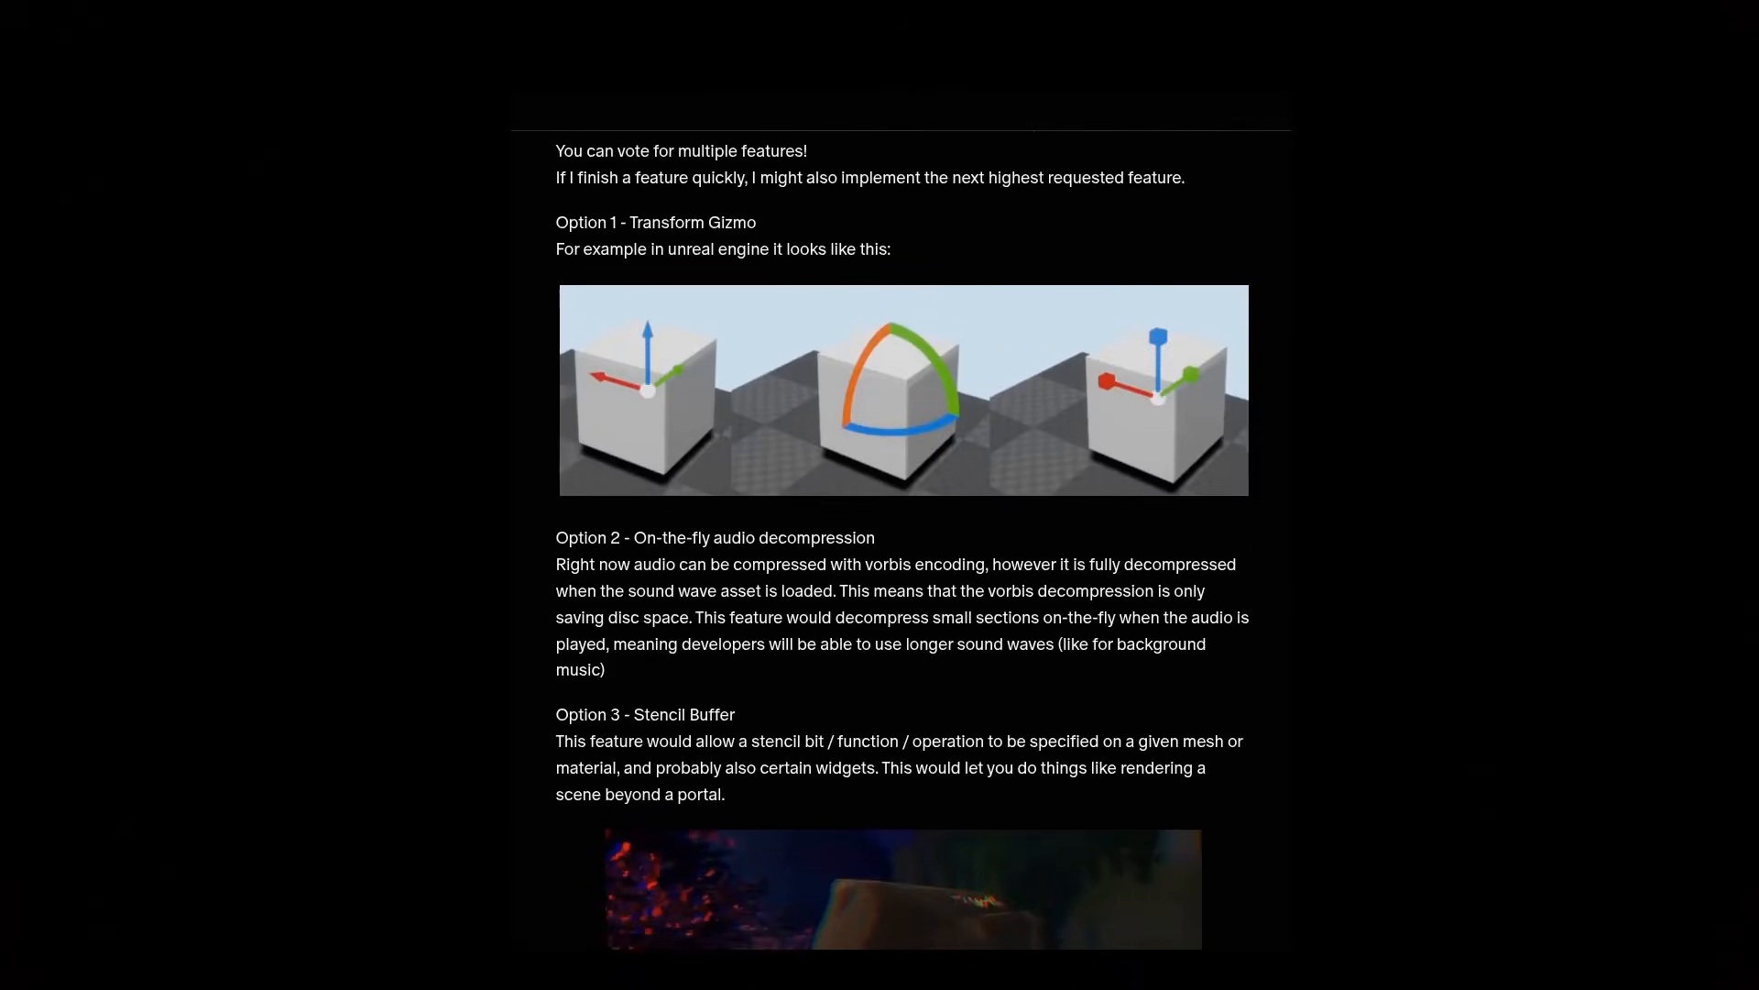
pyautogui.scroll(-5, 903, 549)
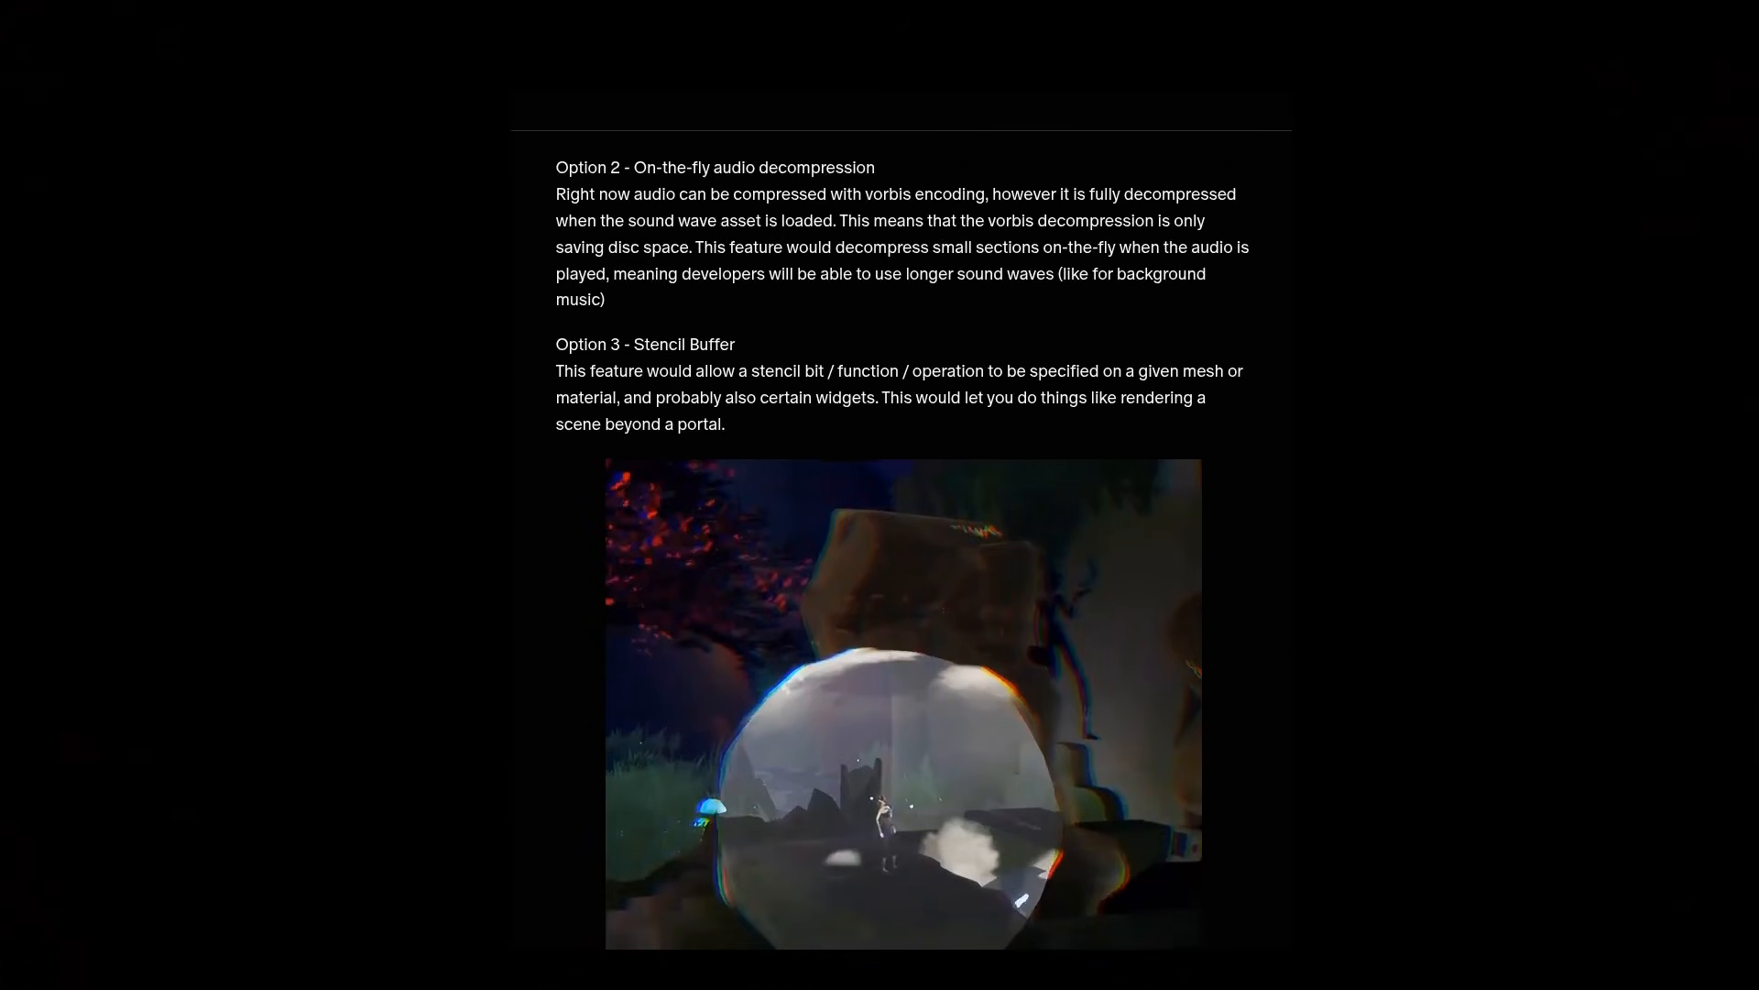
pyautogui.scroll(-4, 904, 550)
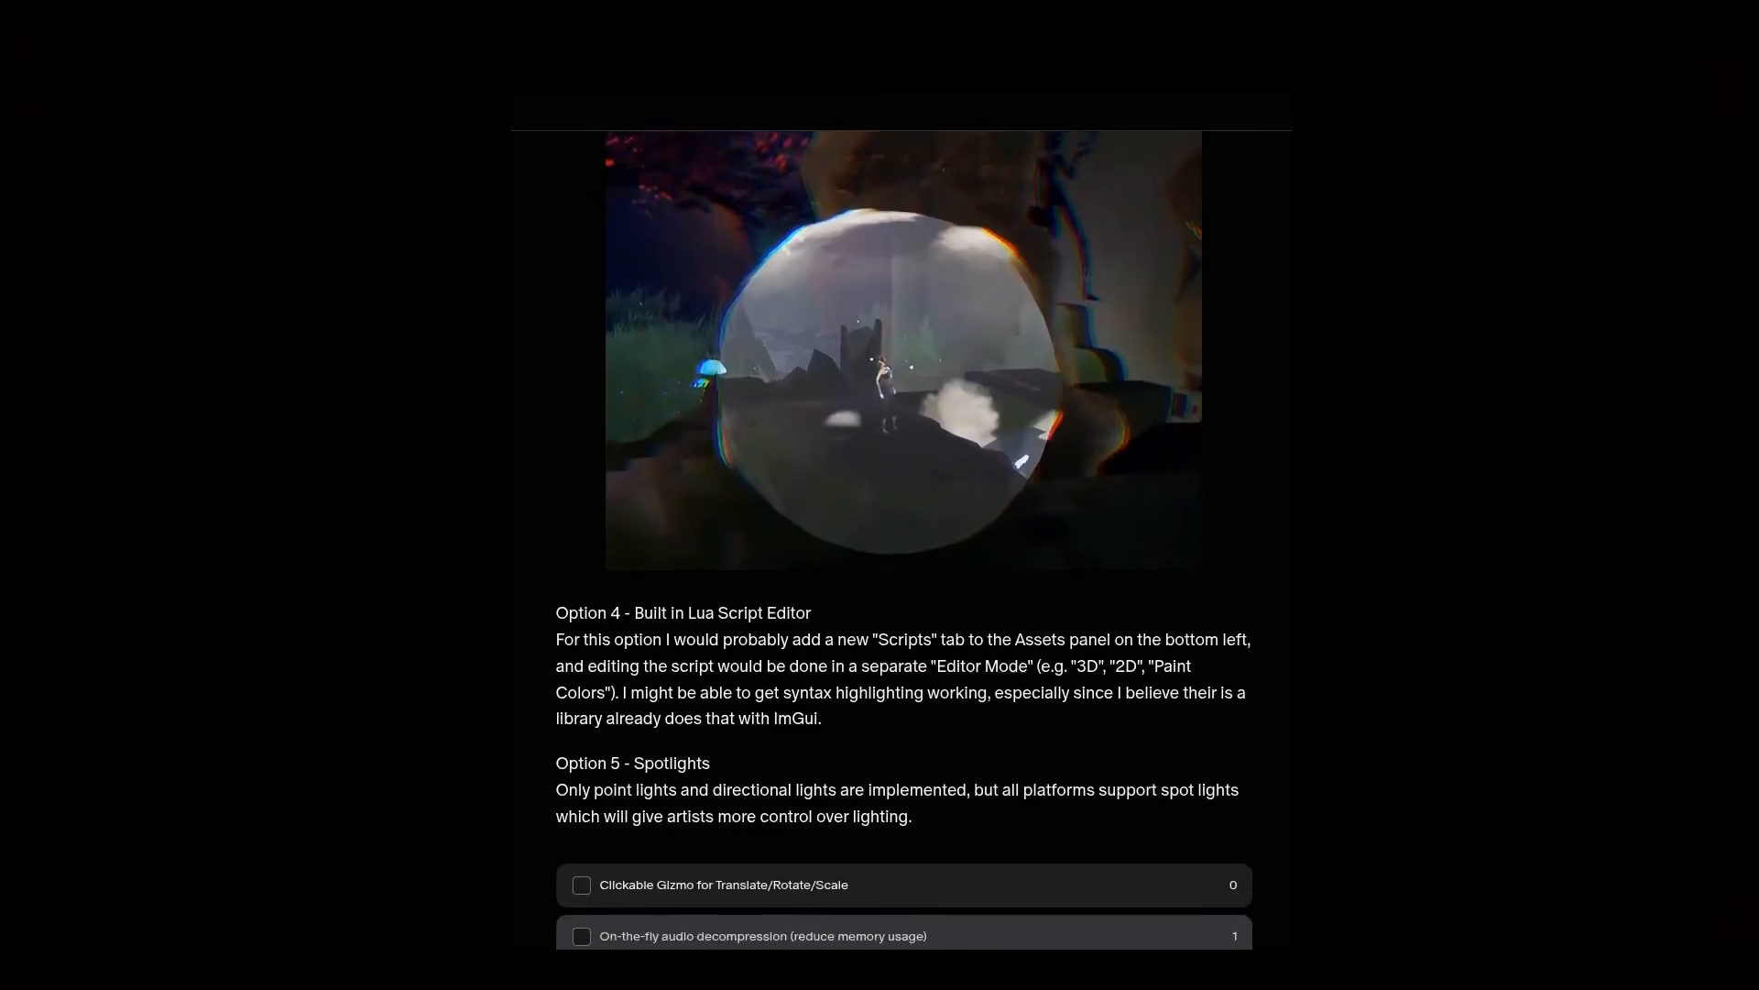
pyautogui.scroll(-1, 903, 549)
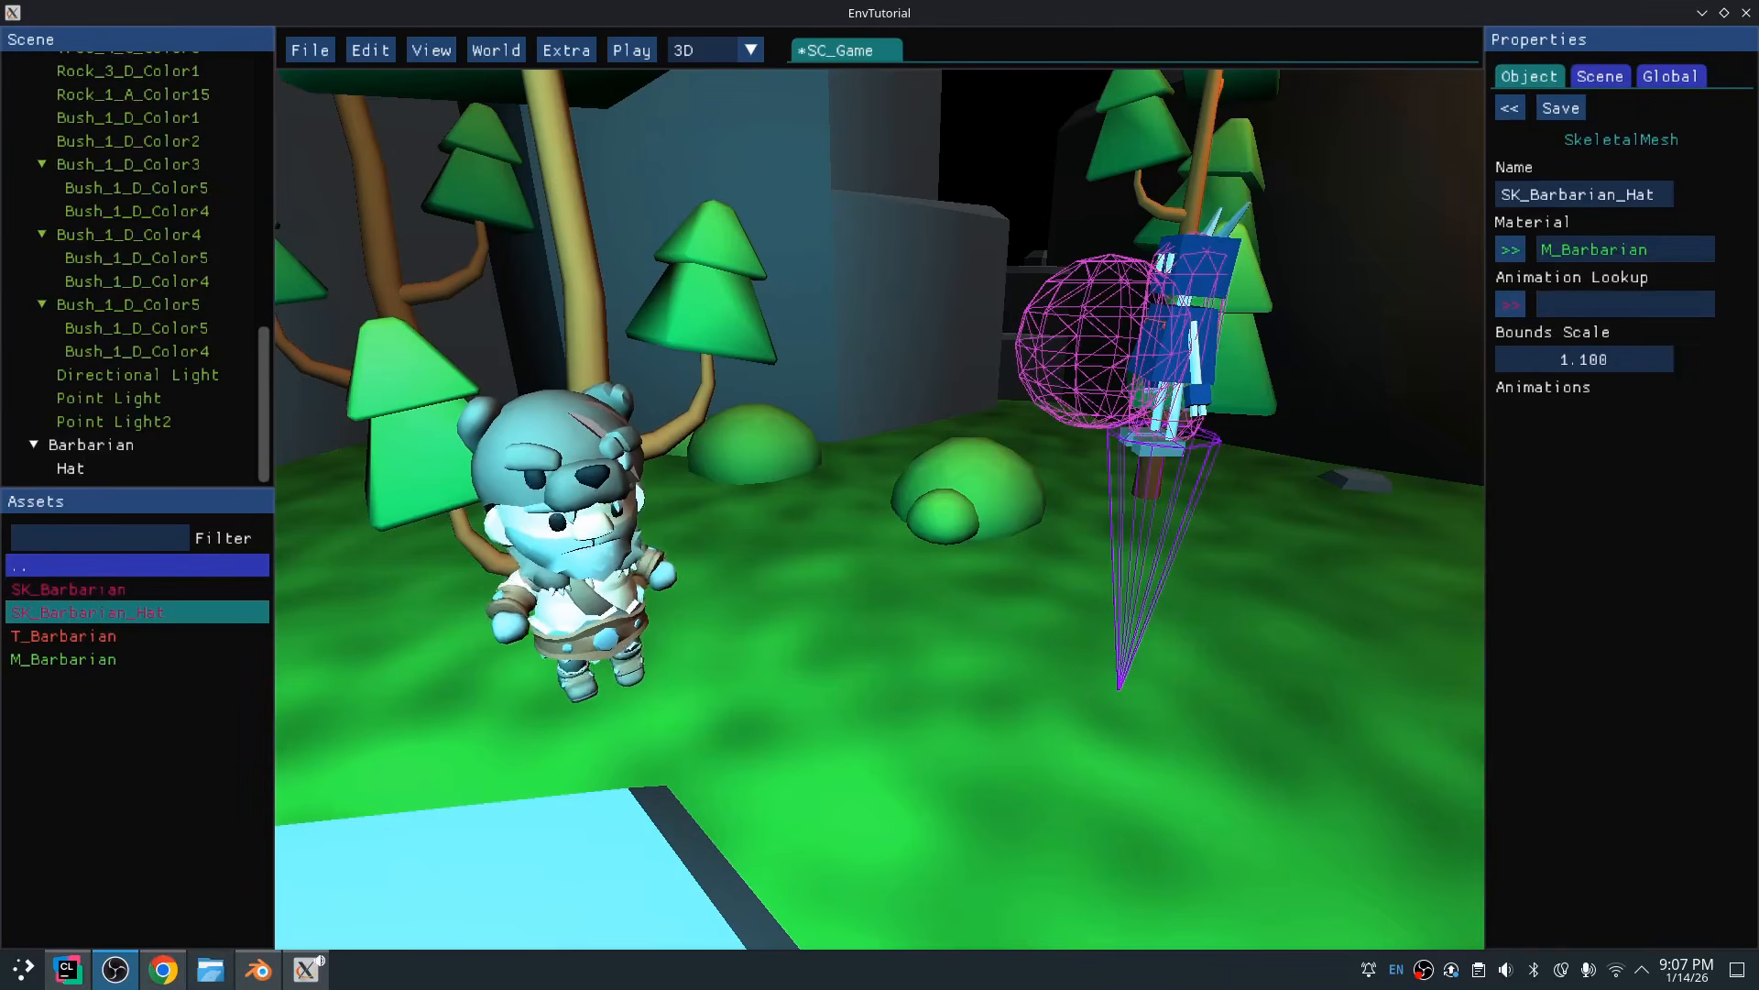
# Examine the animation list of the skeletal mesh asset used by the ThirdPersonPawn's Skeletal Mesh node
pyautogui.click(1191, 284)
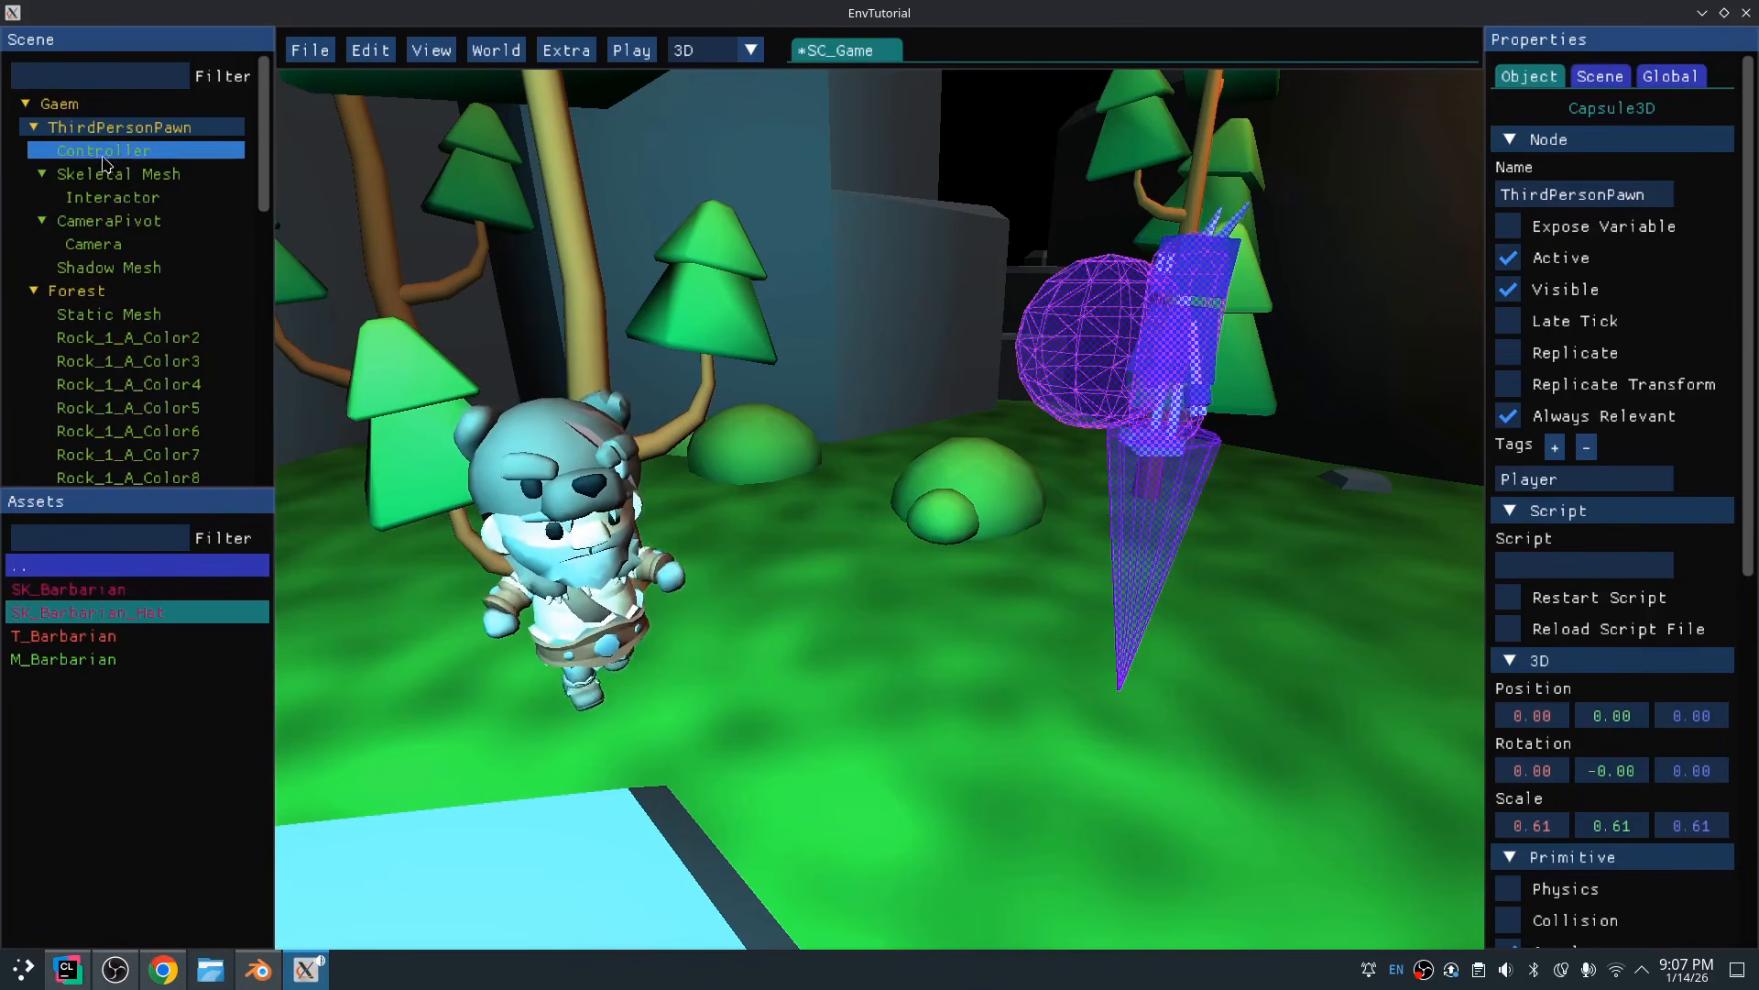
pyautogui.click(128, 174)
pyautogui.scroll(-10, 1626, 556)
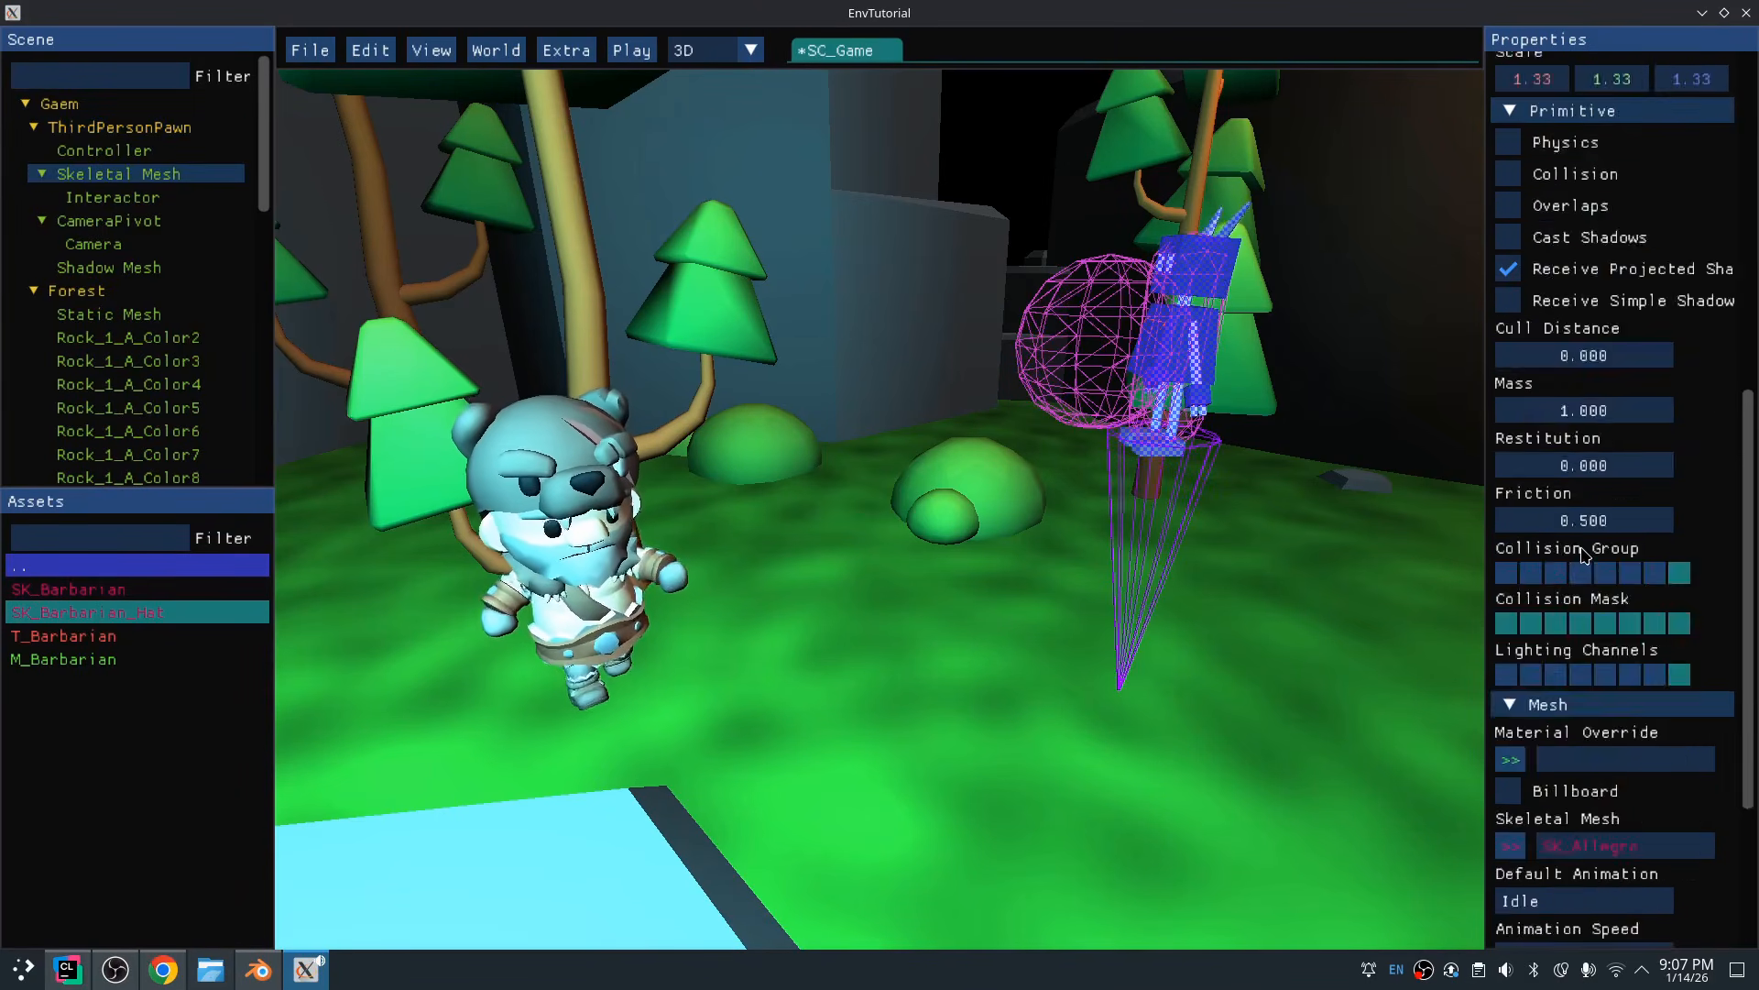
pyautogui.click(1510, 556)
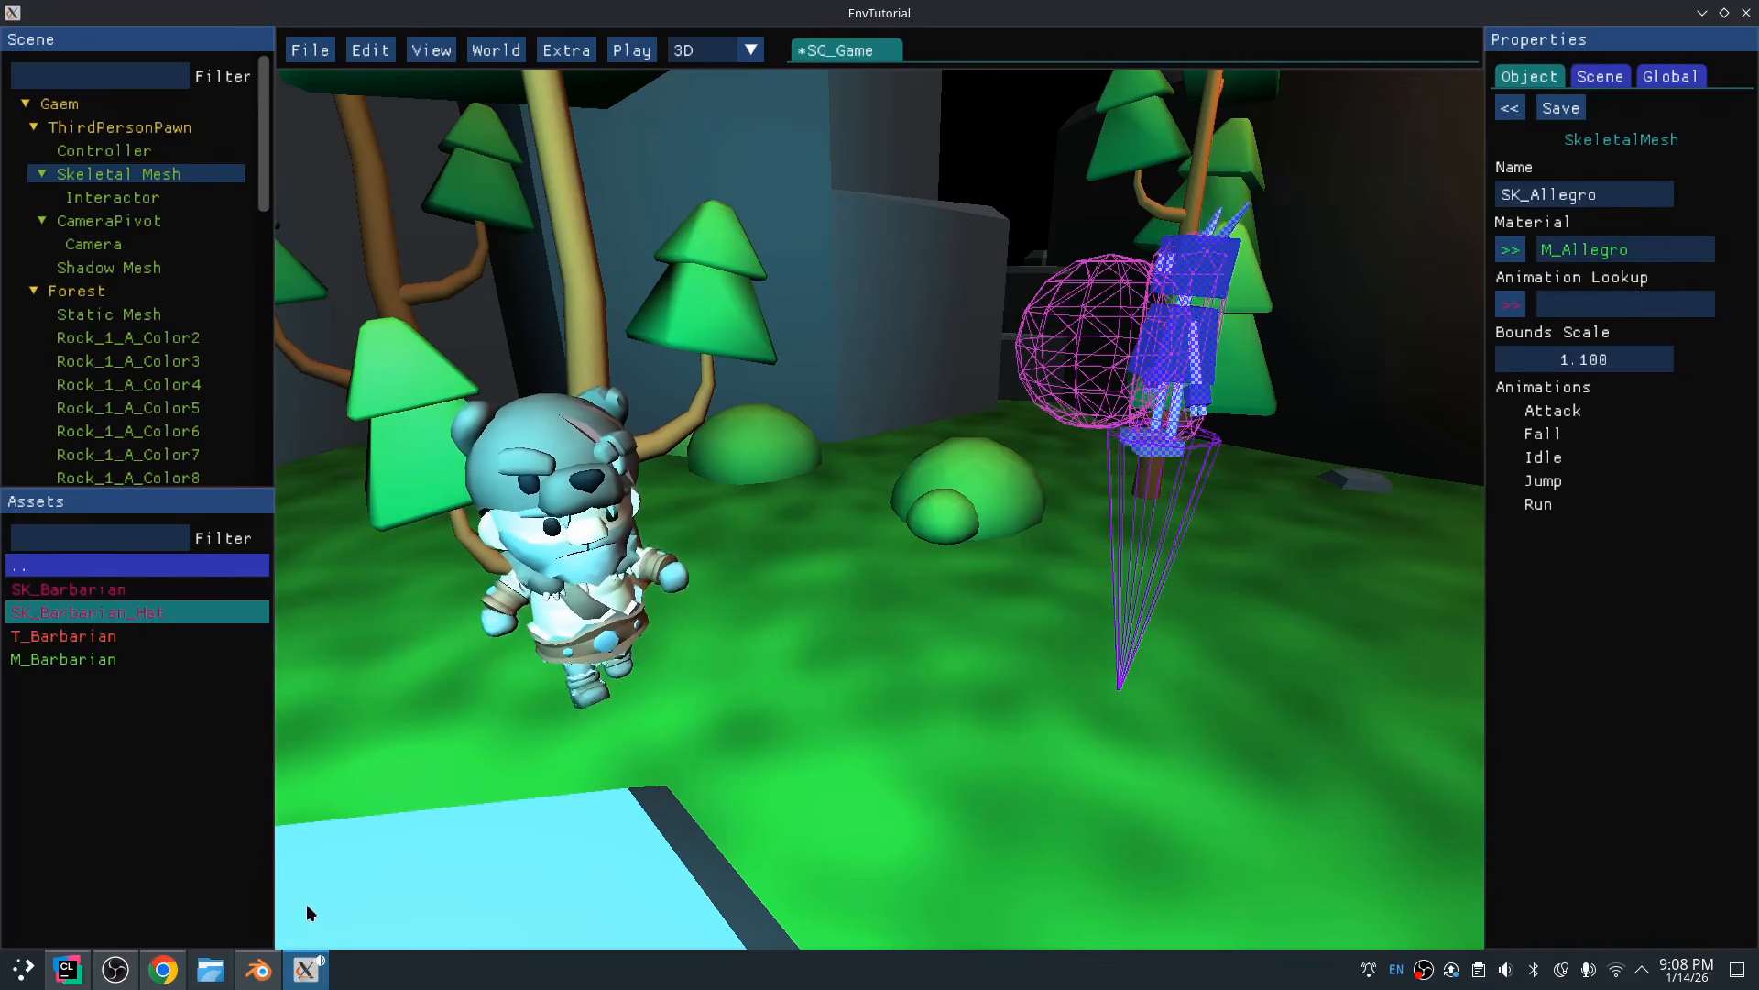
# Switch to Blender, change the active action of BarbarianRig, and re-export Barbarian_Body with its rig over SK_Barbarian.glb
pyautogui.click(267, 971)
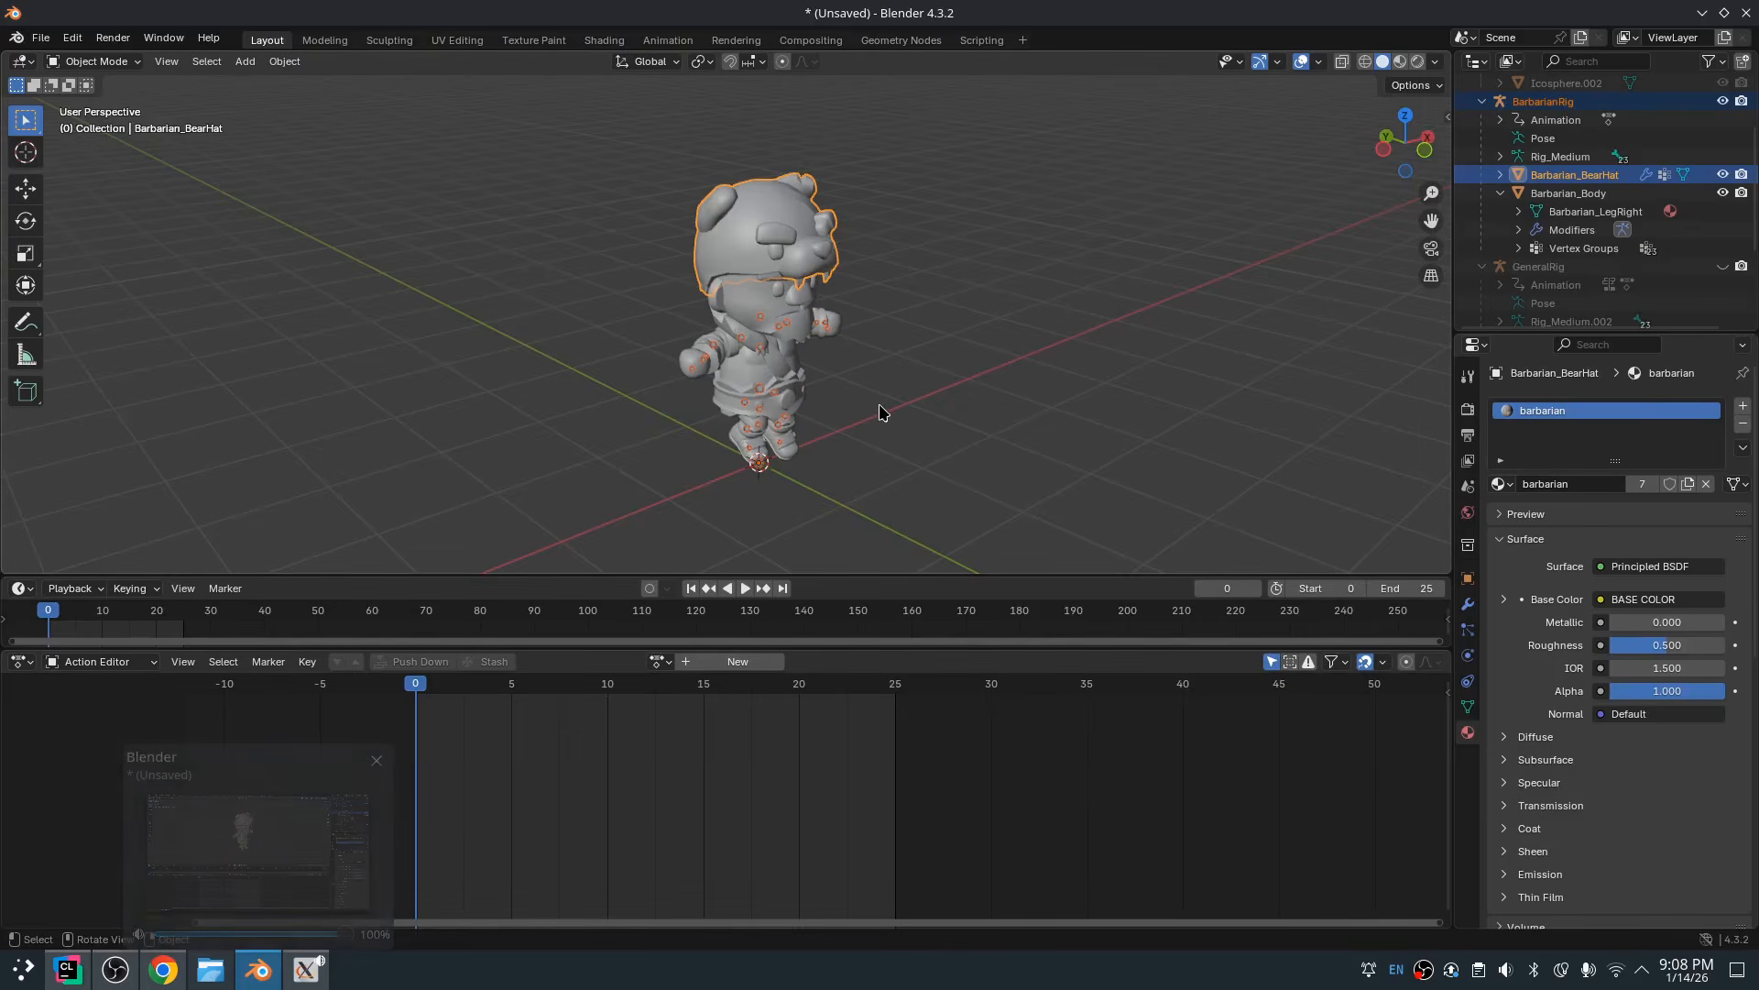
pyautogui.click(639, 661)
pyautogui.click(774, 845)
pyautogui.click(639, 660)
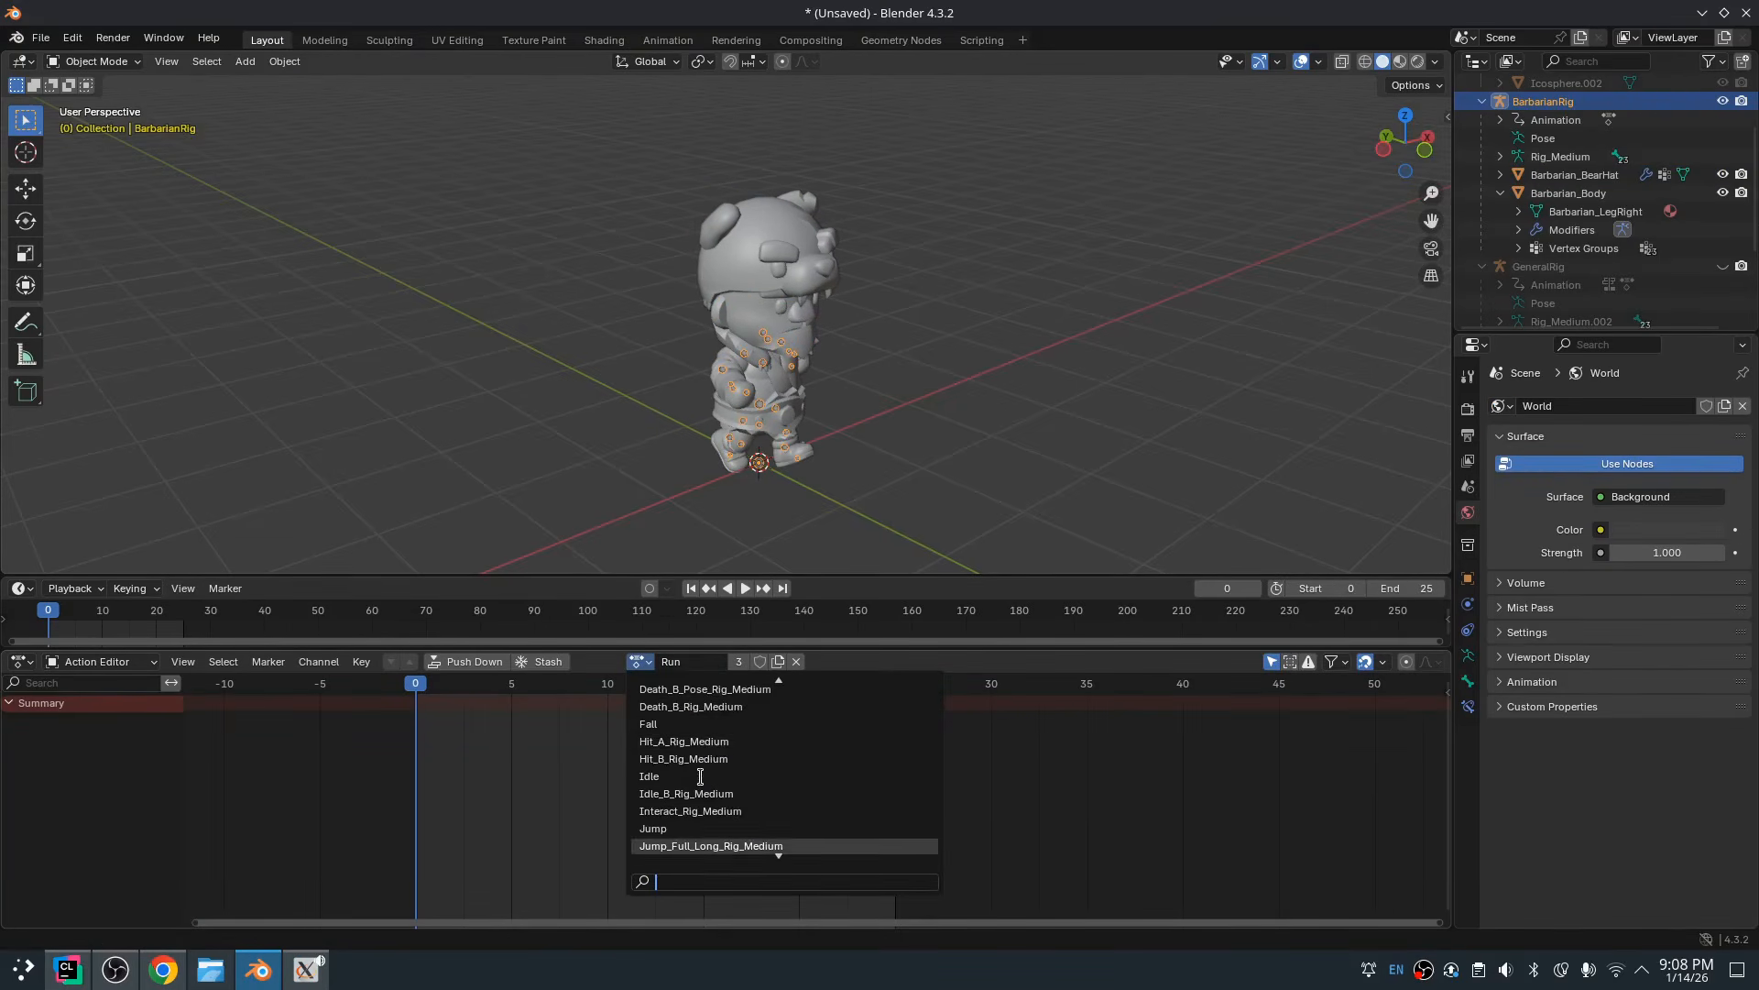
pyautogui.click(733, 690)
pyautogui.click(1569, 192)
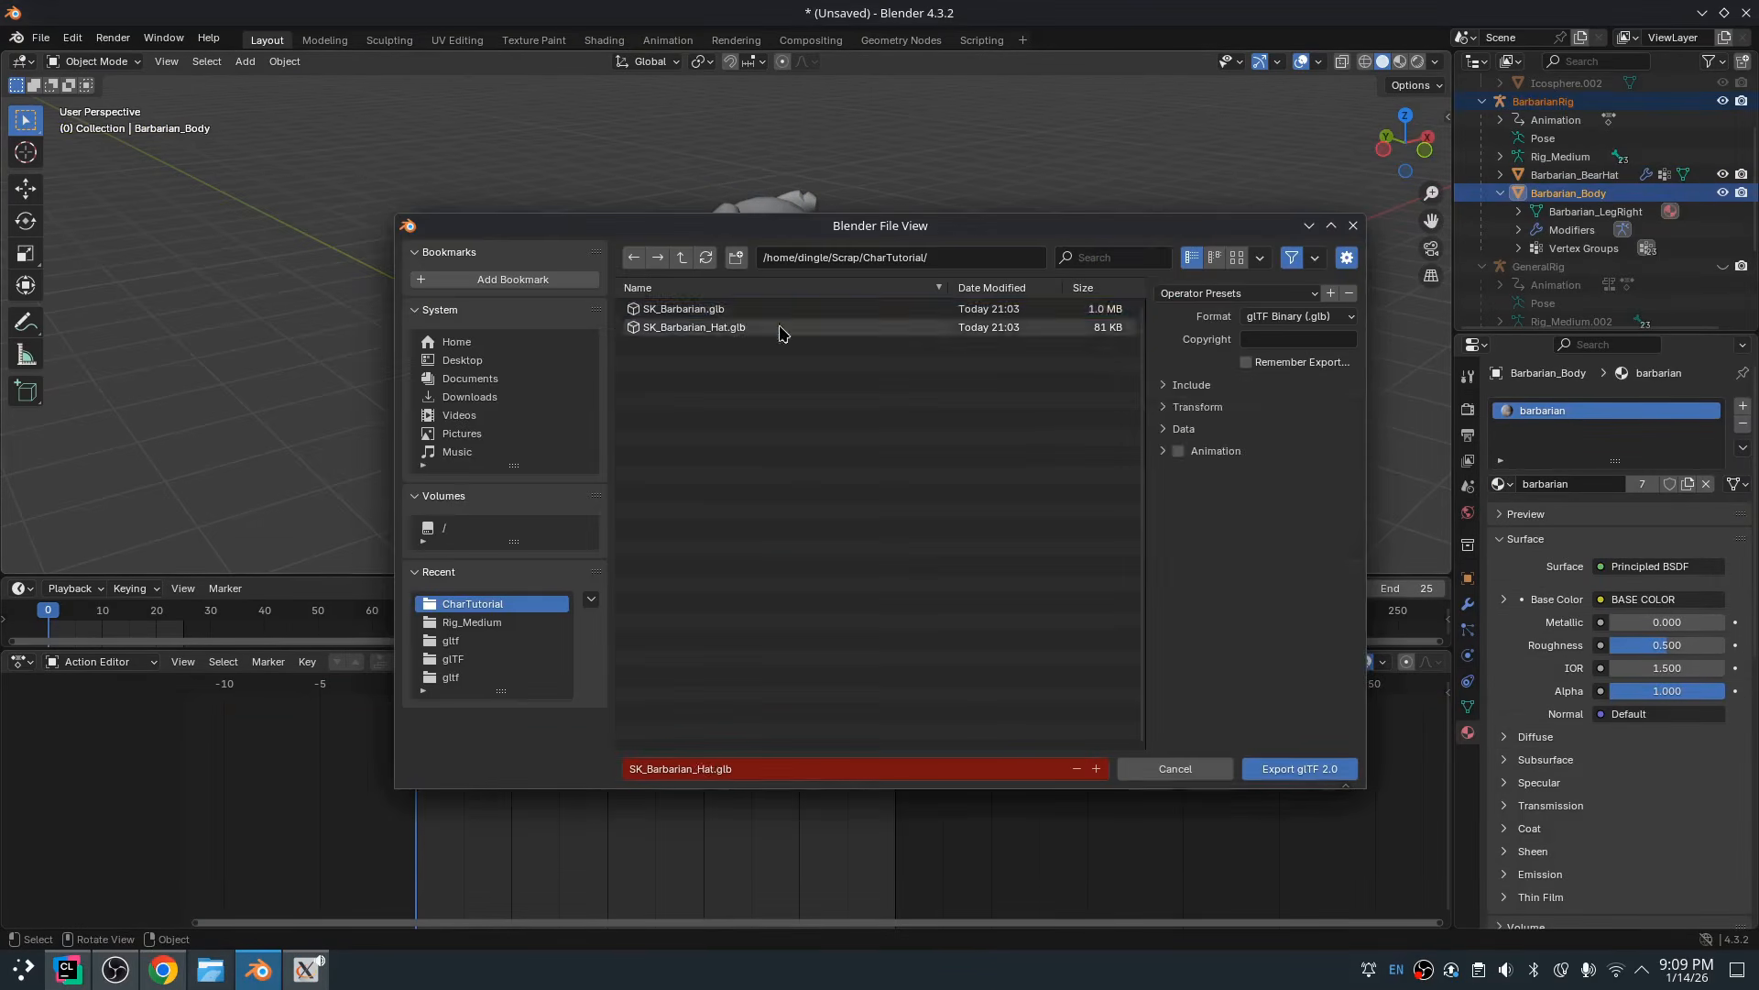
pyautogui.doubleClick(781, 308)
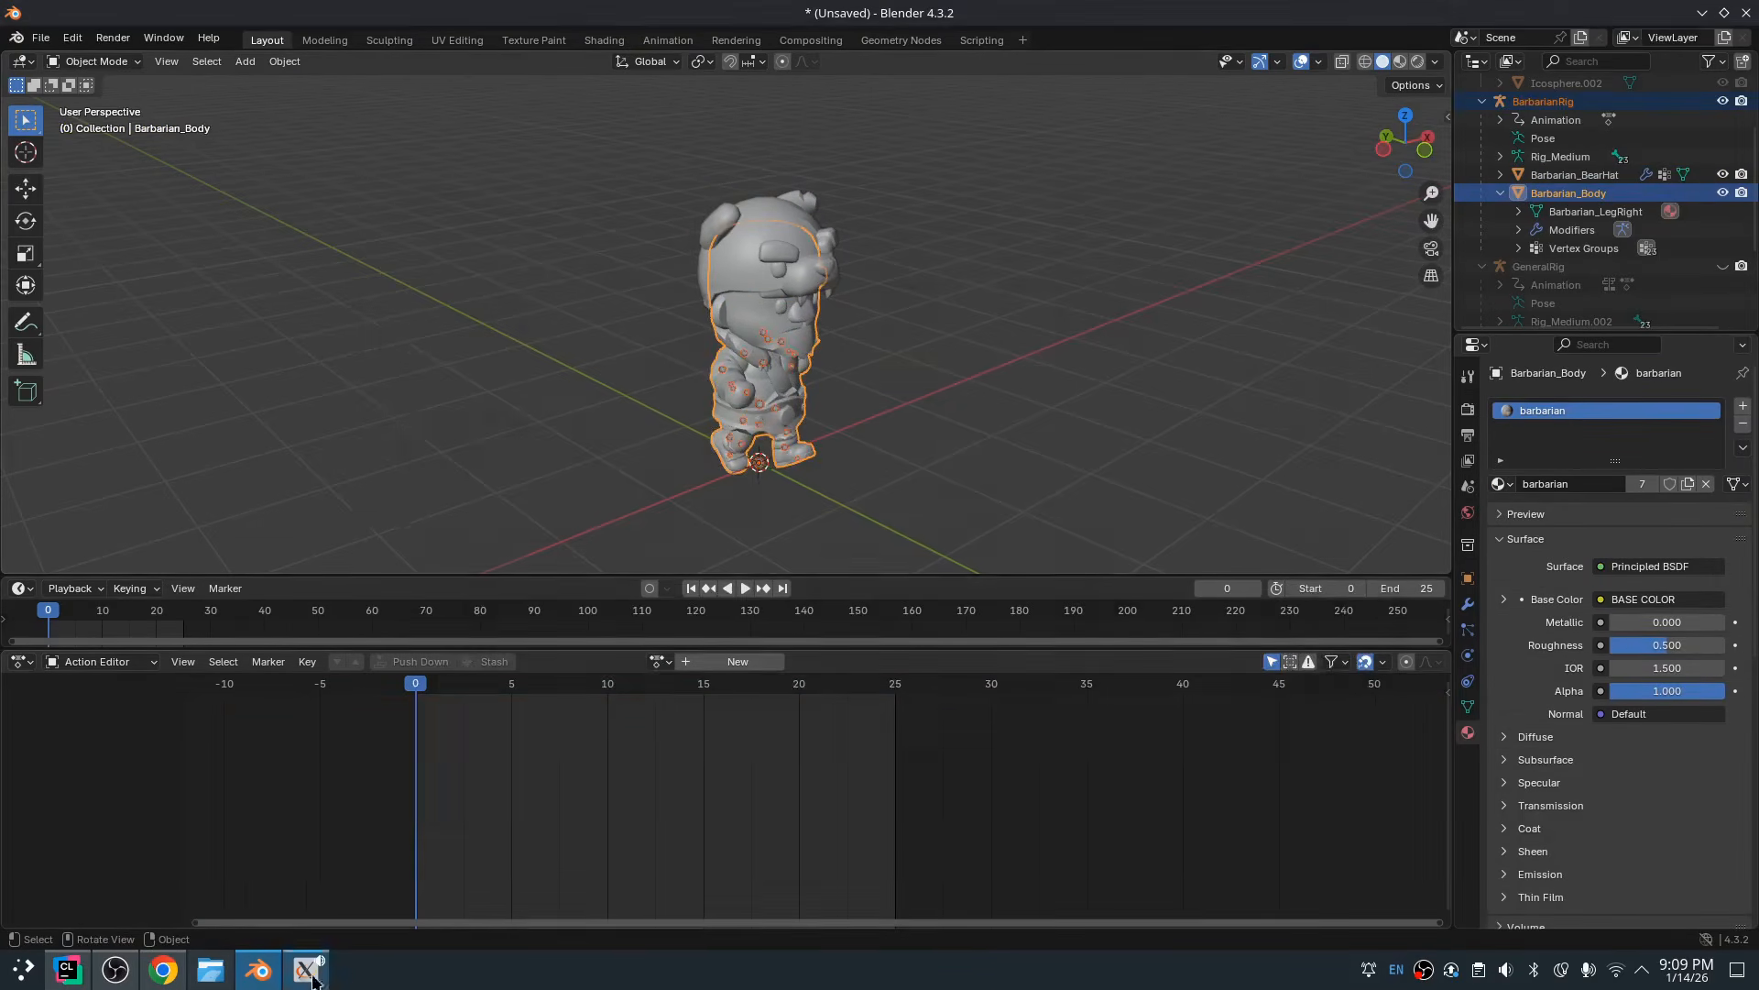
# Switch to Octave and reimport the SK_Barbarian skeletal mesh from SK_Barbarian.glb in the Scrap/CharTutorial folder
pyautogui.click(306, 969)
pyautogui.rightClick(120, 729)
pyautogui.click(167, 747)
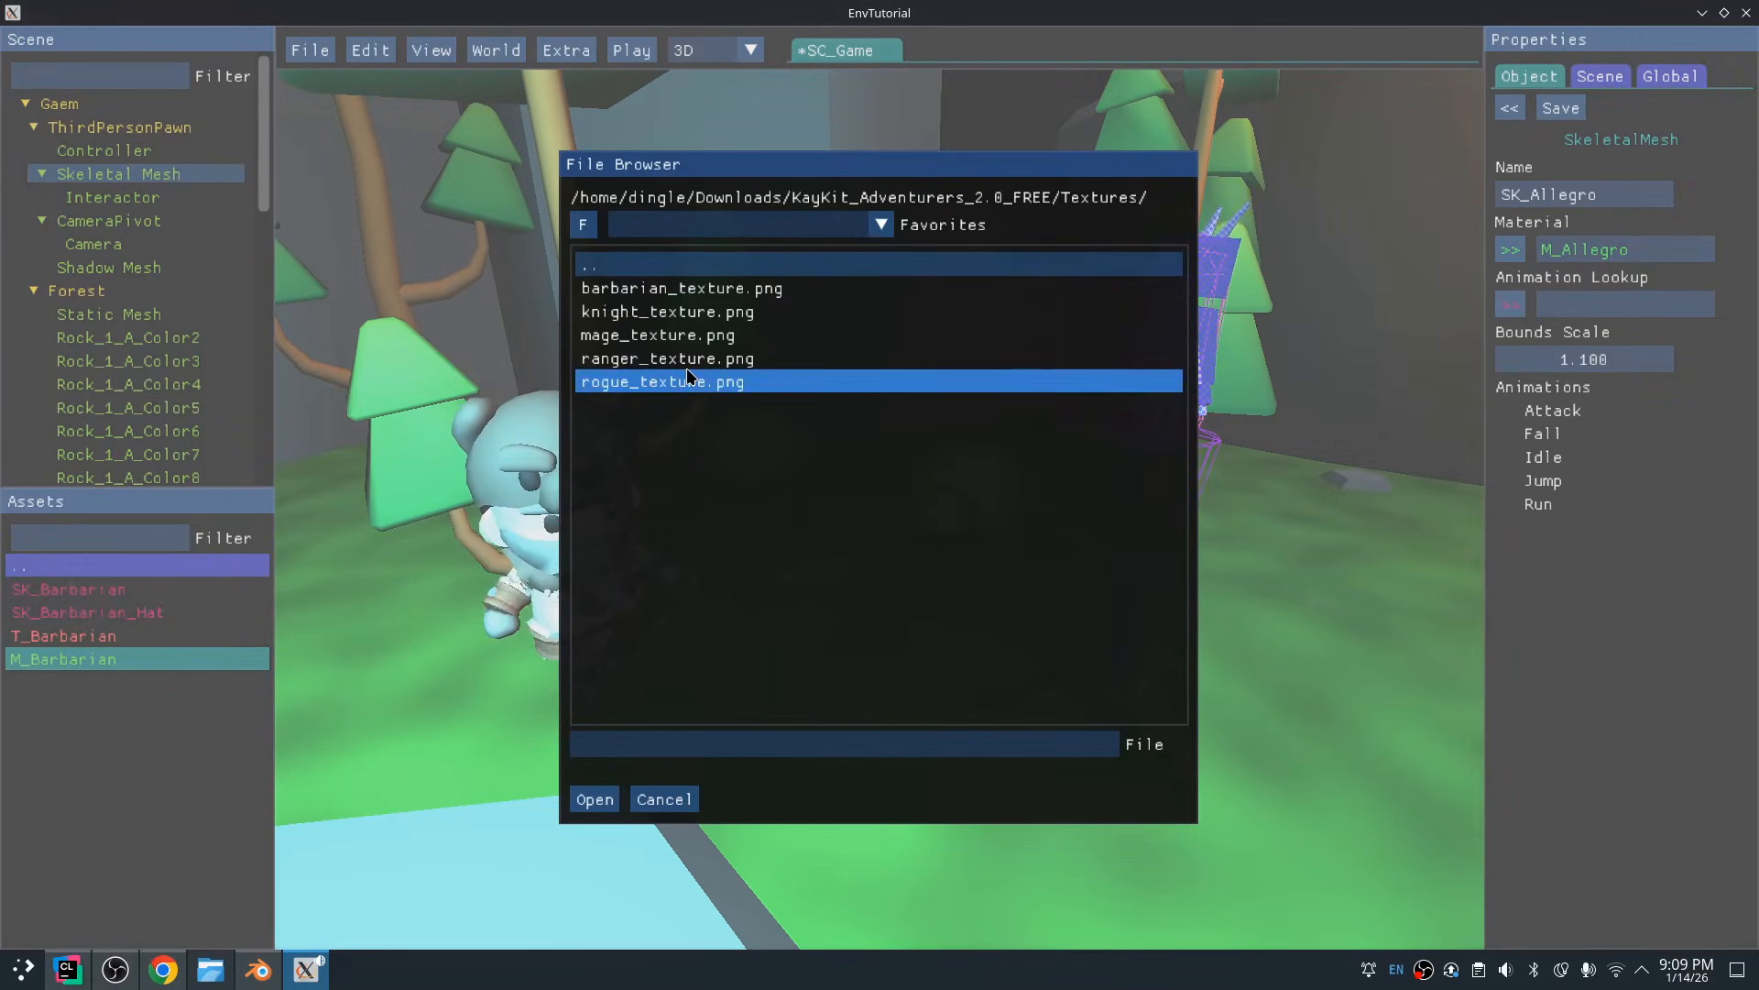
pyautogui.doubleClick(713, 268)
pyautogui.doubleClick(713, 268)
pyautogui.doubleClick(707, 264)
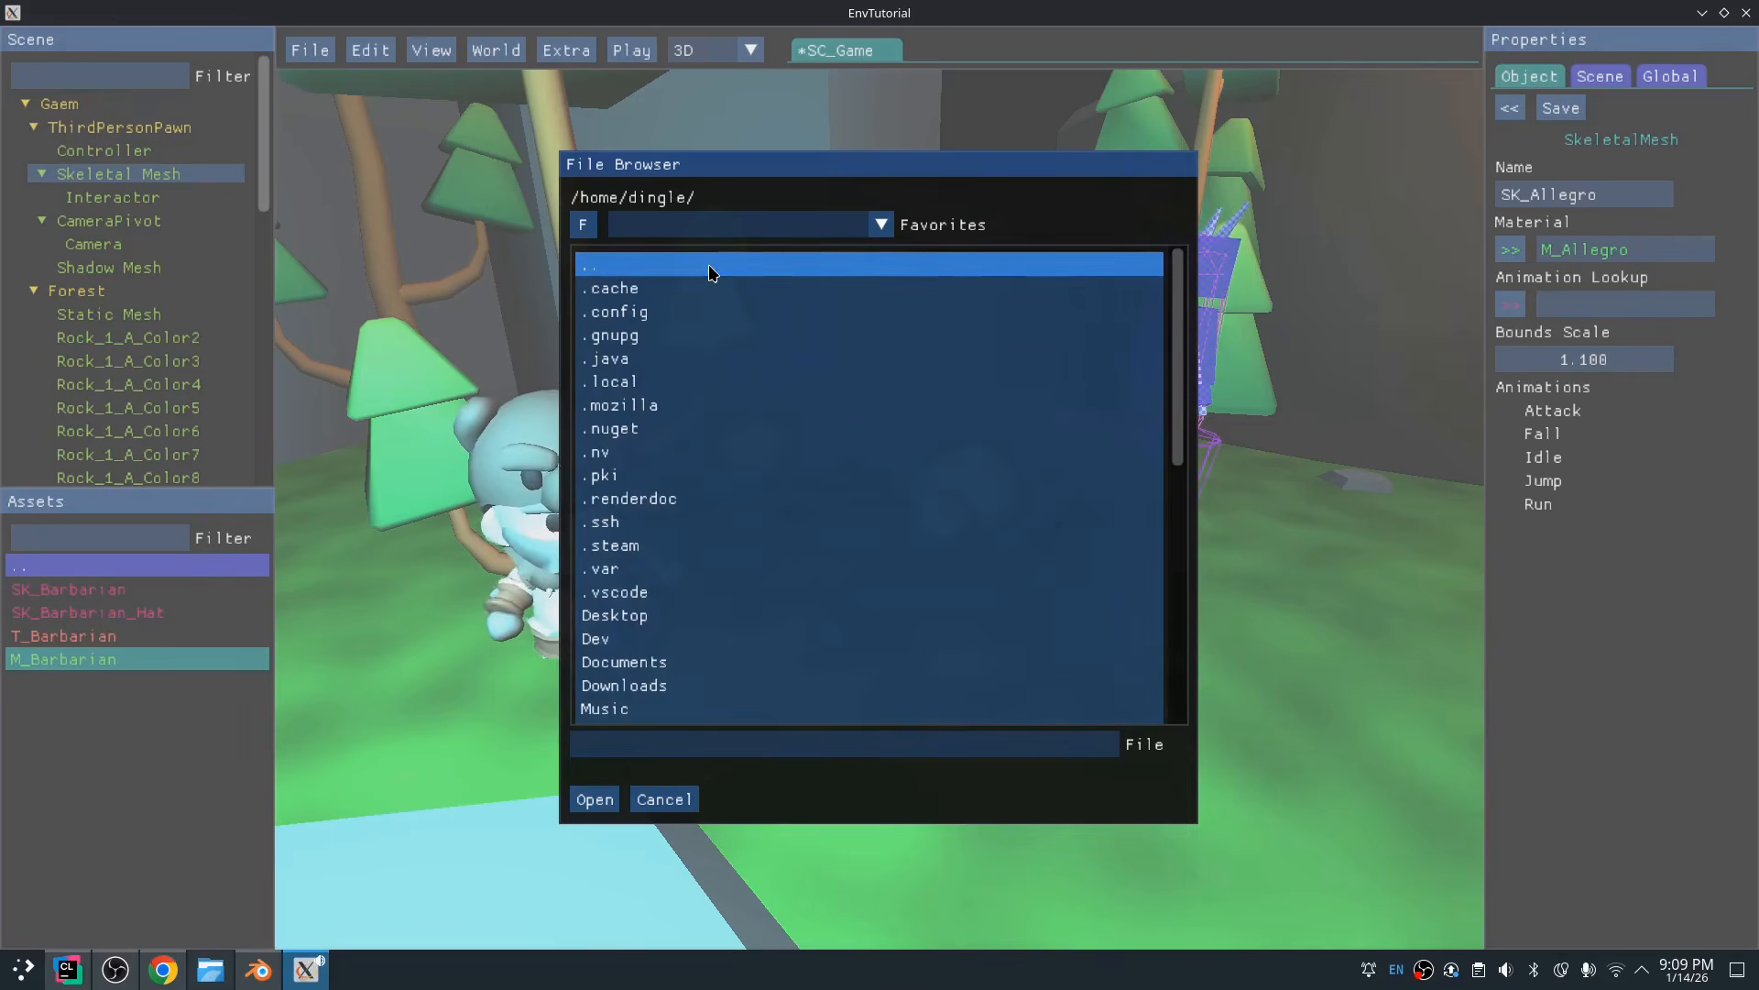
pyautogui.scroll(-6, 756, 405)
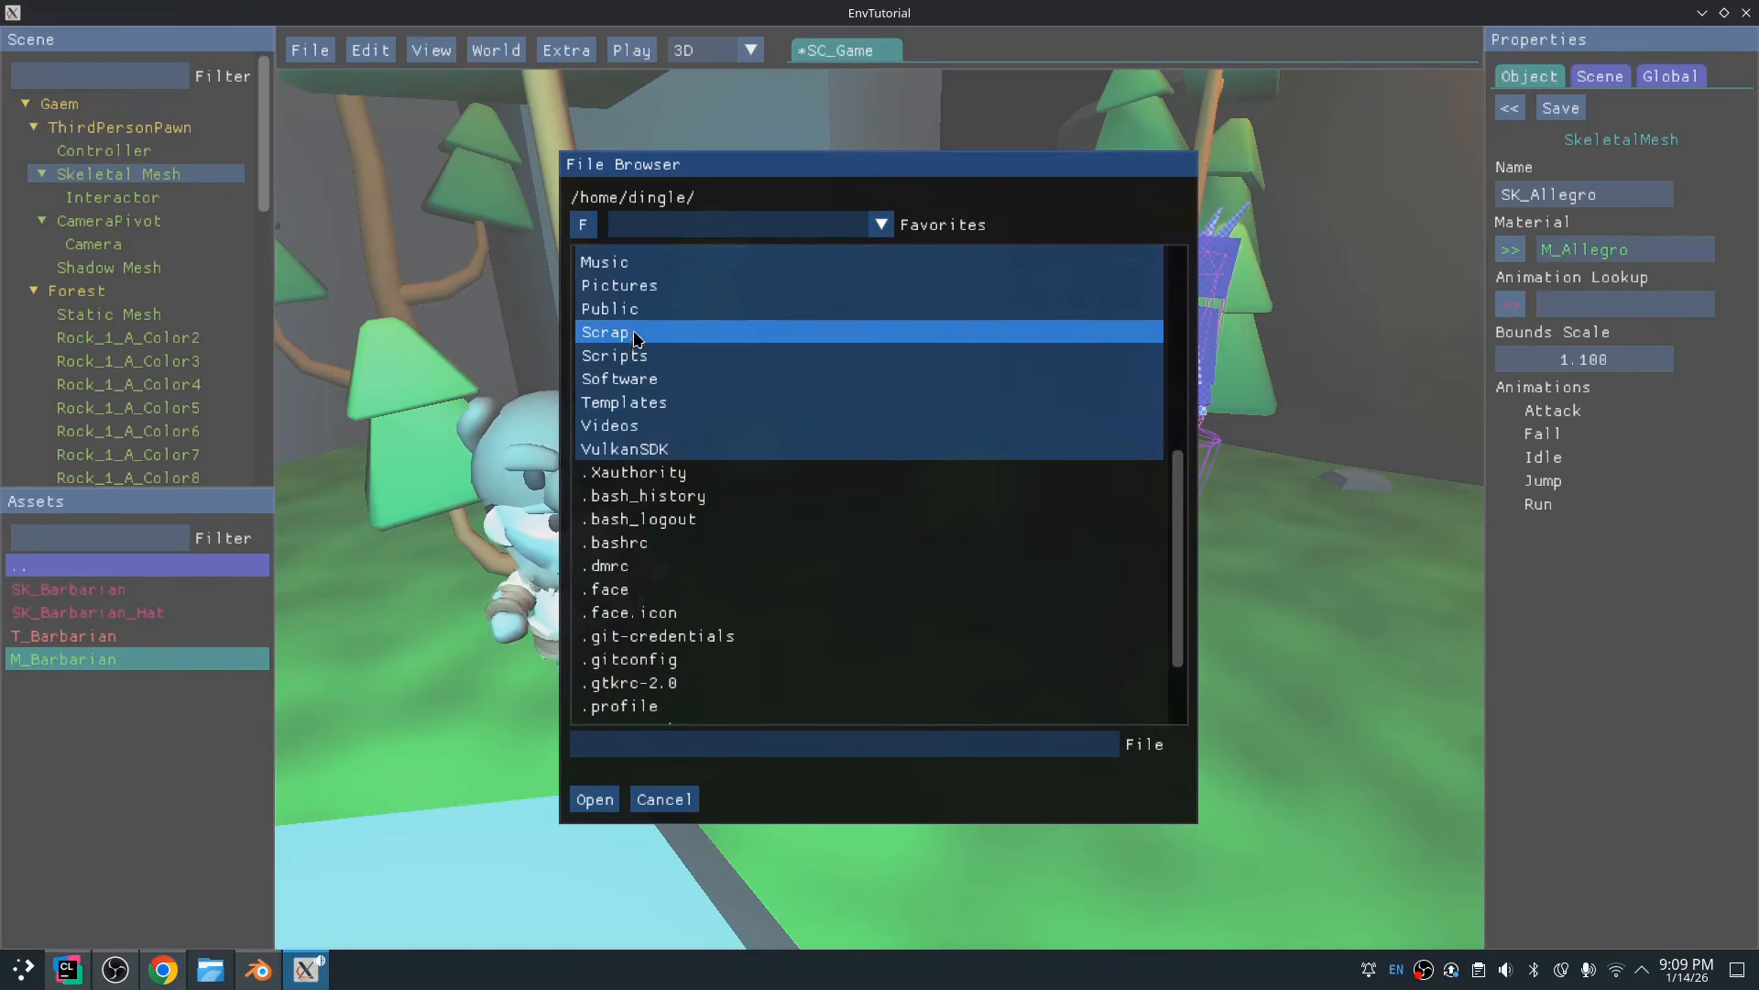
pyautogui.scroll(3, 638, 339)
pyautogui.doubleClick(641, 511)
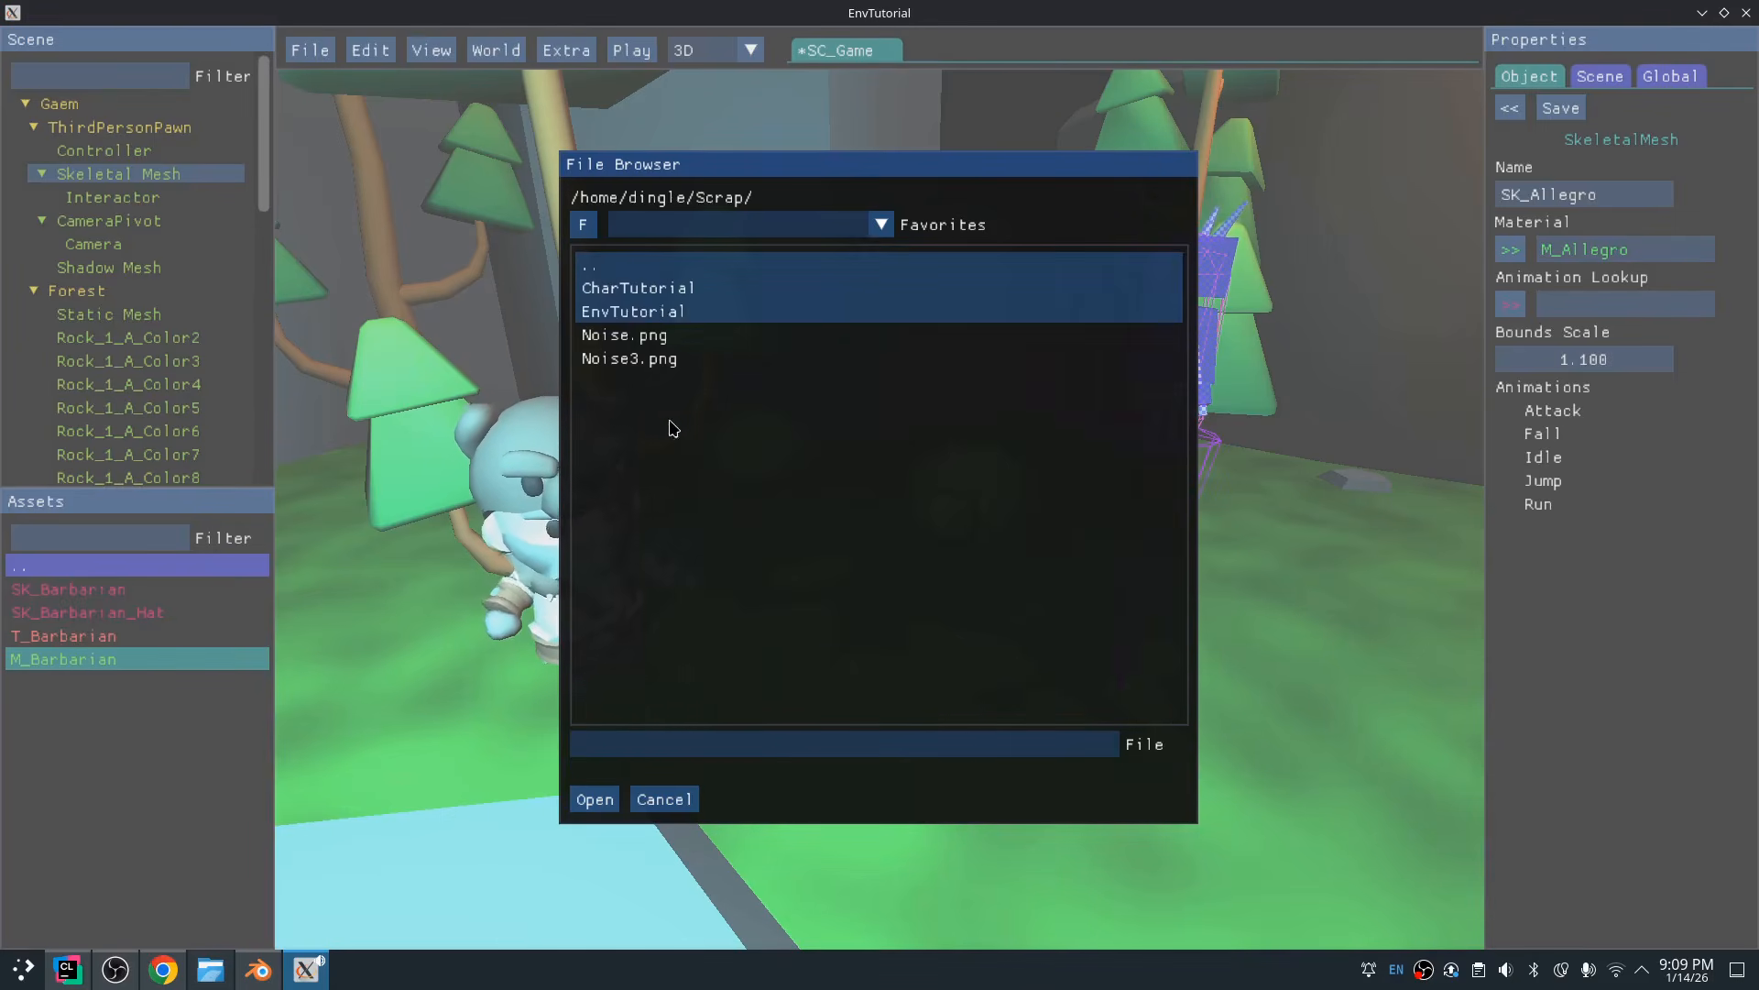
pyautogui.doubleClick(680, 288)
pyautogui.click(680, 288)
pyautogui.click(598, 801)
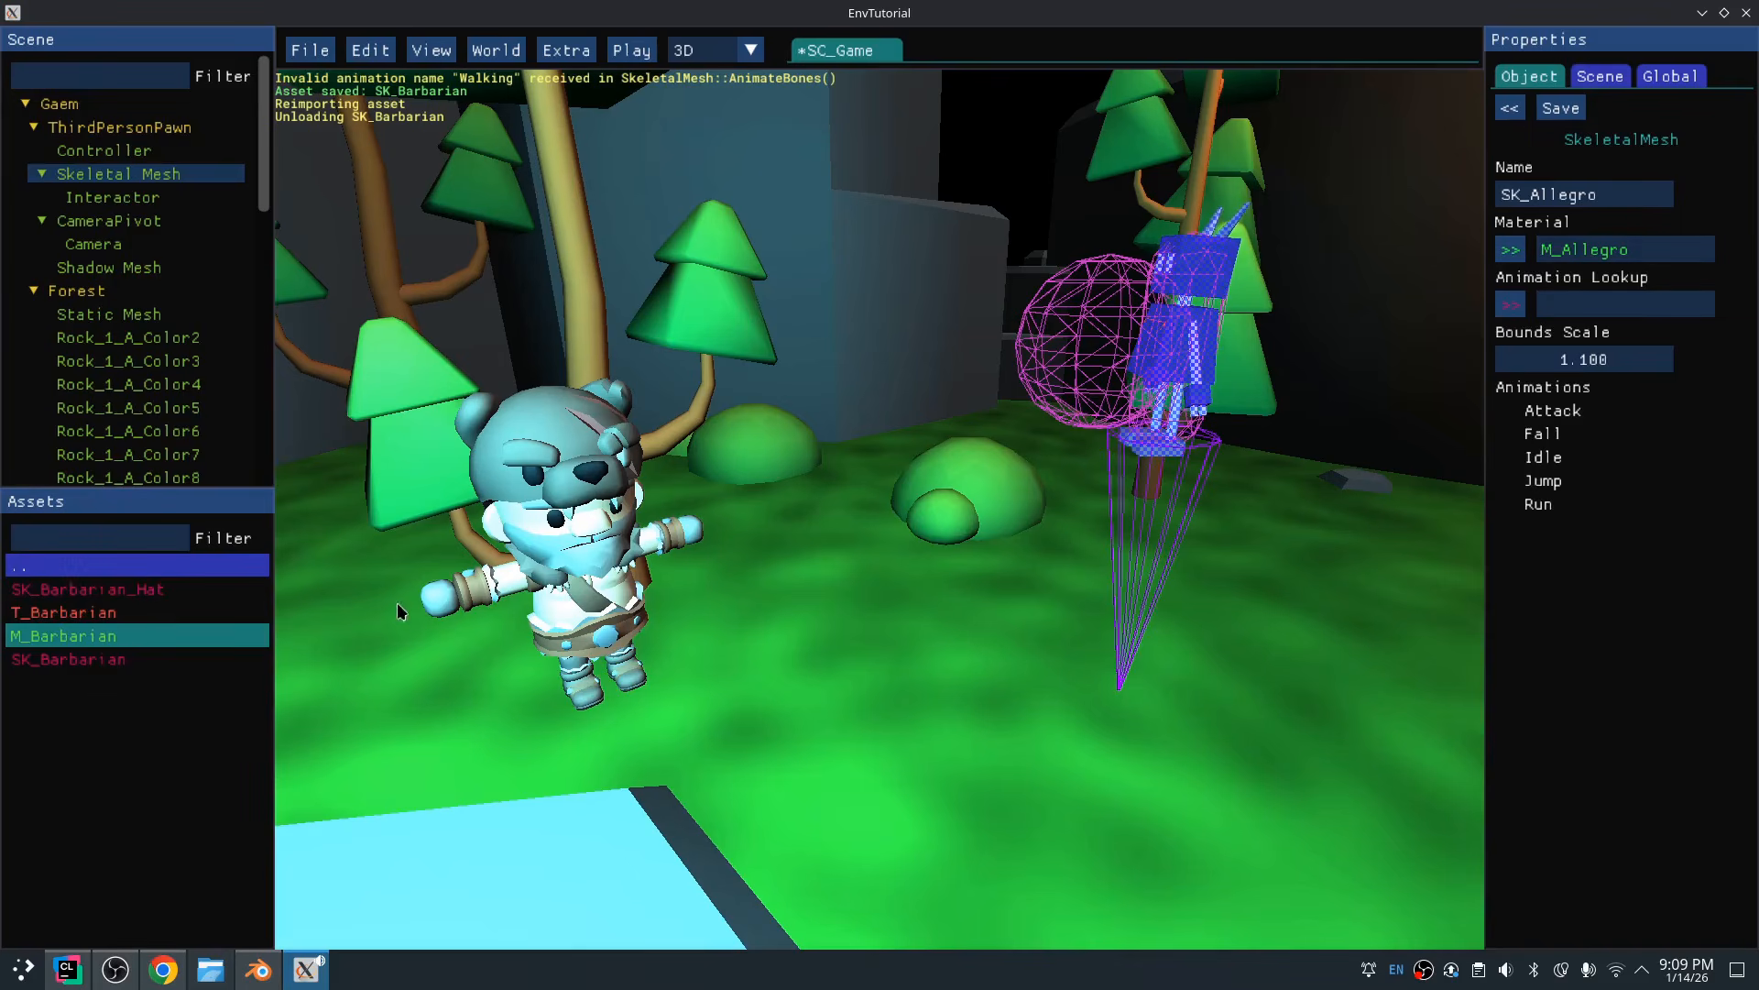
# Set the default animation of the barbarian body mesh in the game scene to Run
pyautogui.click(550, 623)
pyautogui.scroll(-10, 1593, 626)
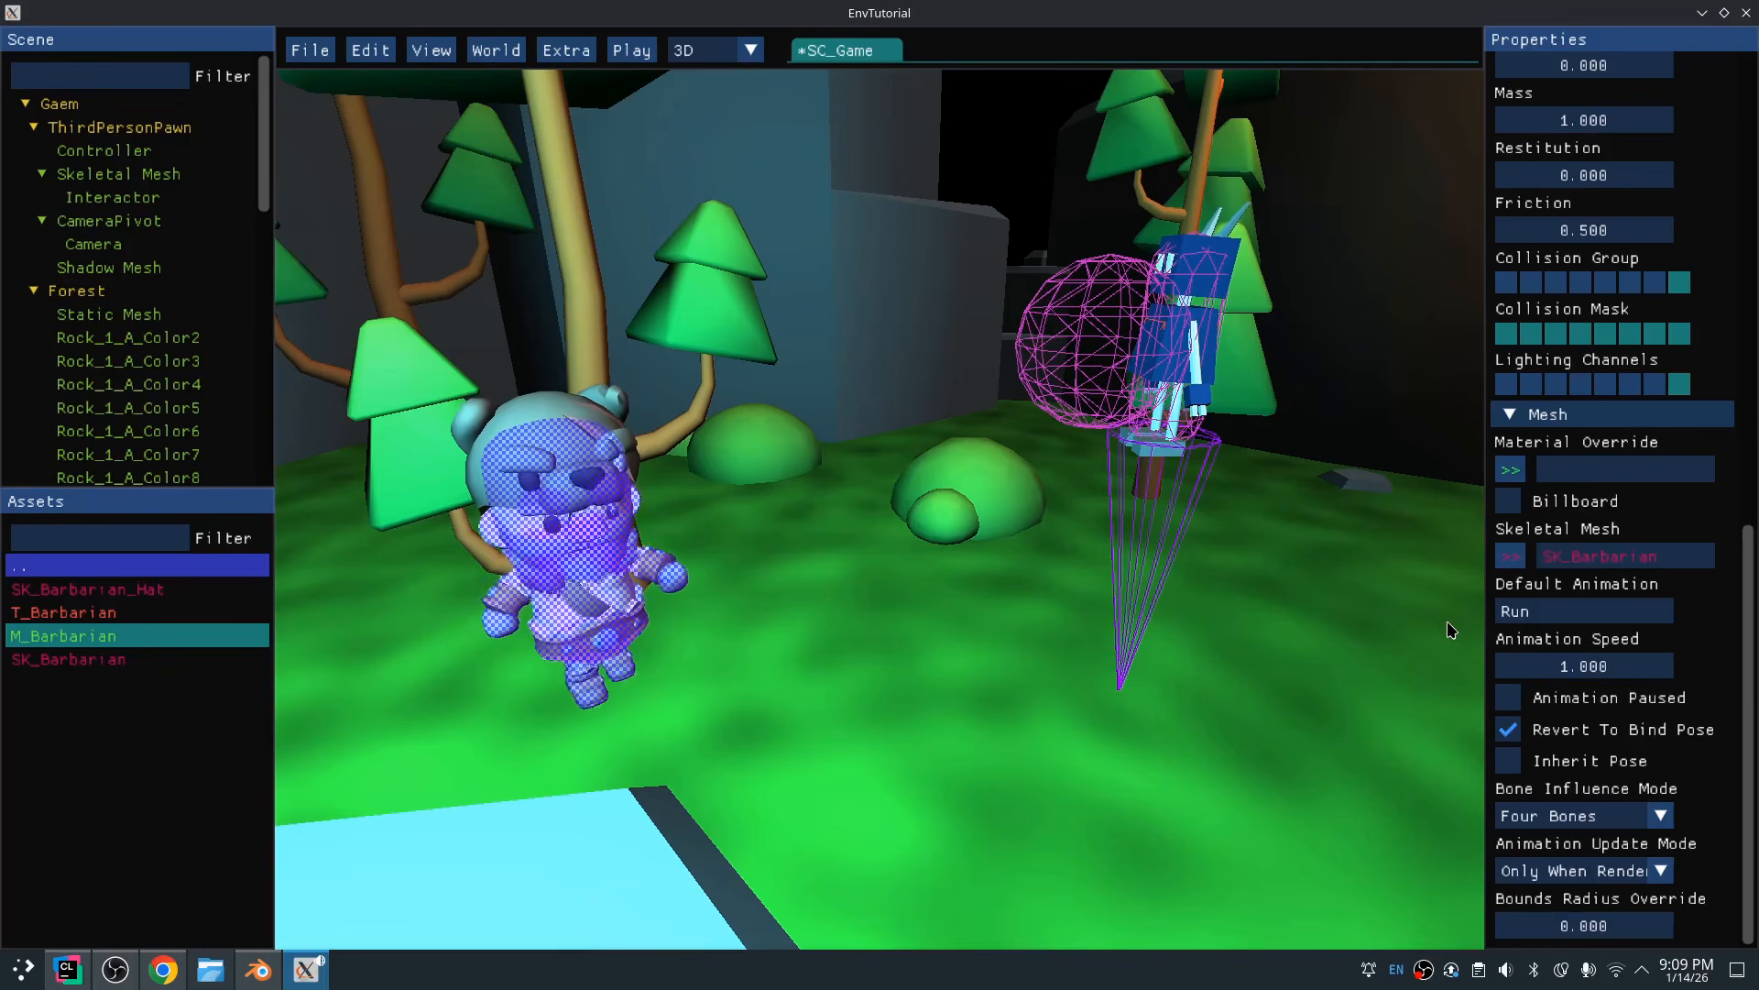
# Open the scene that the ThirdPersonPawn node is instanced from for editing
pyautogui.click(137, 128)
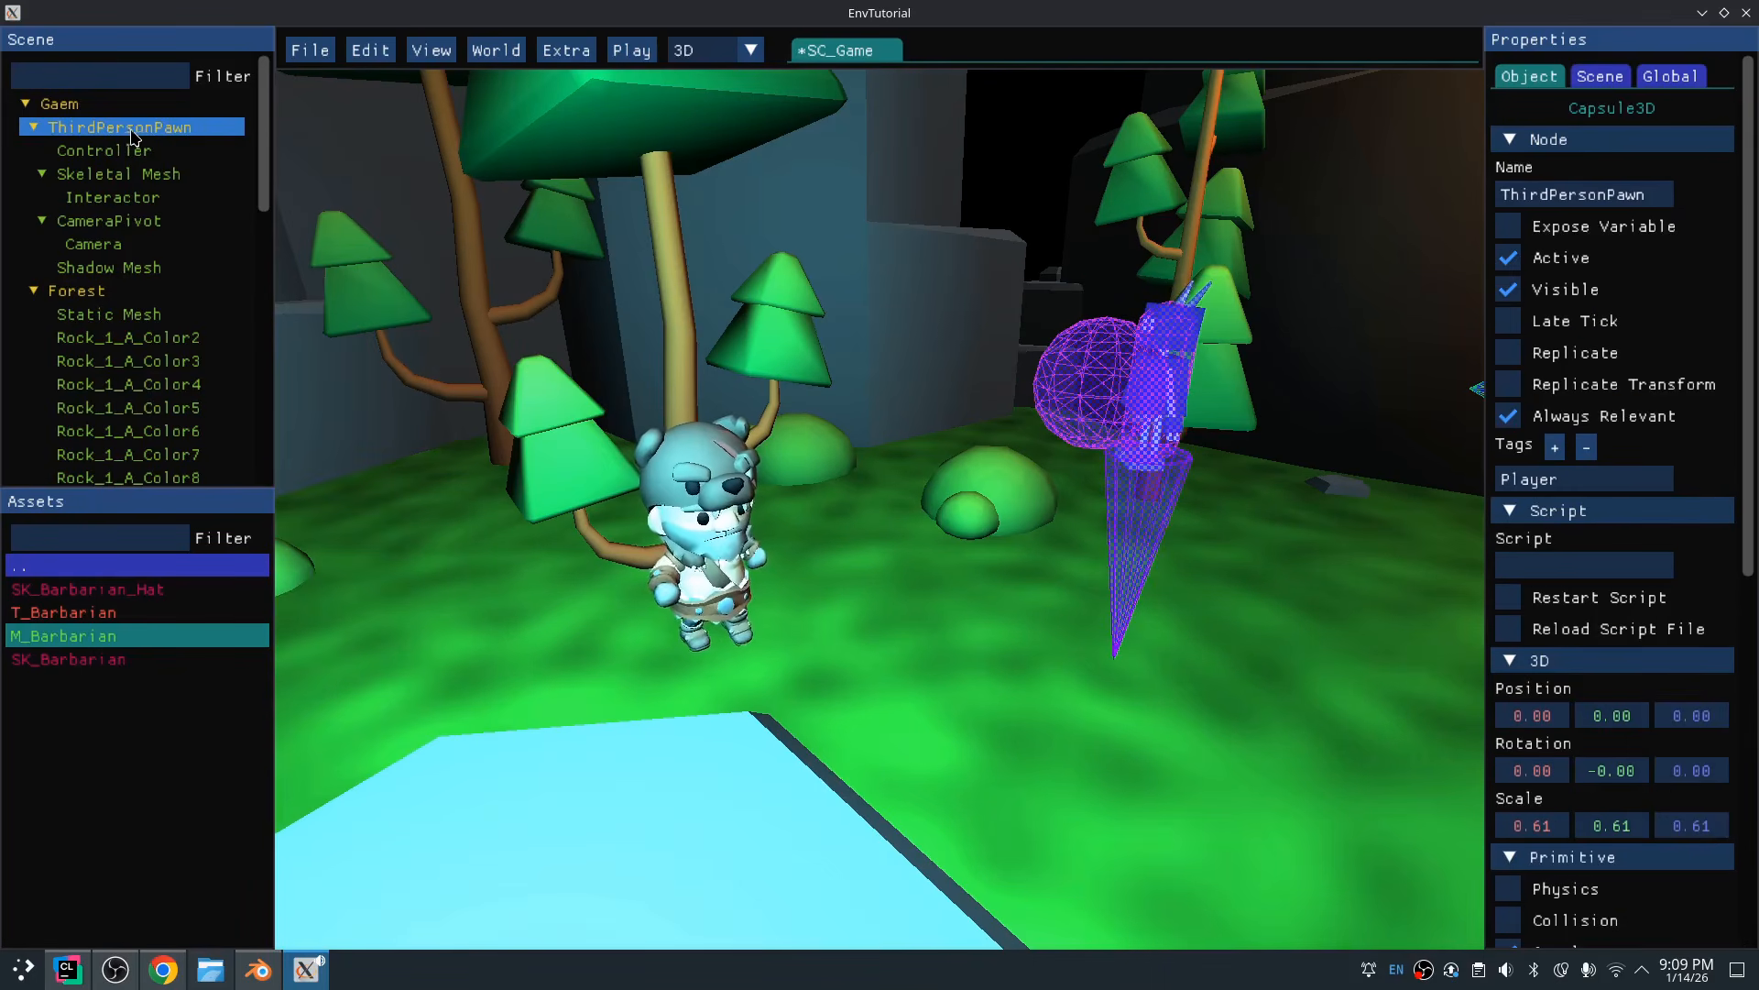
pyautogui.click(41, 129)
pyautogui.click(42, 130)
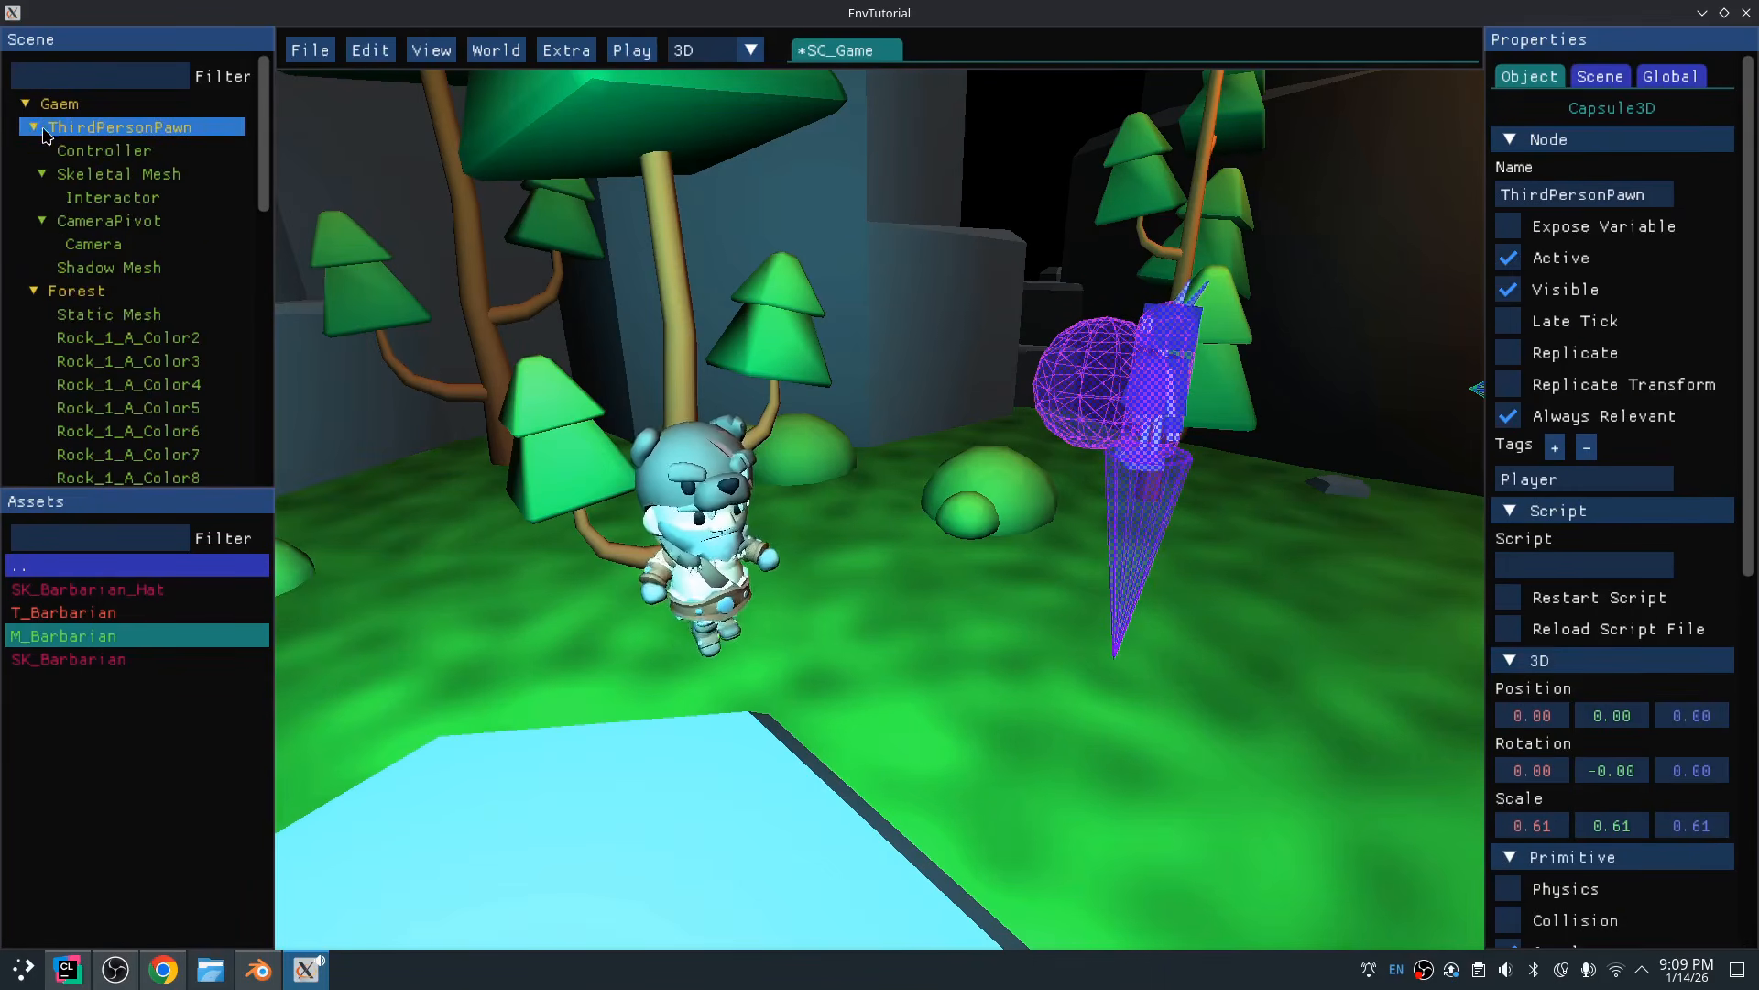
pyautogui.rightClick(142, 137)
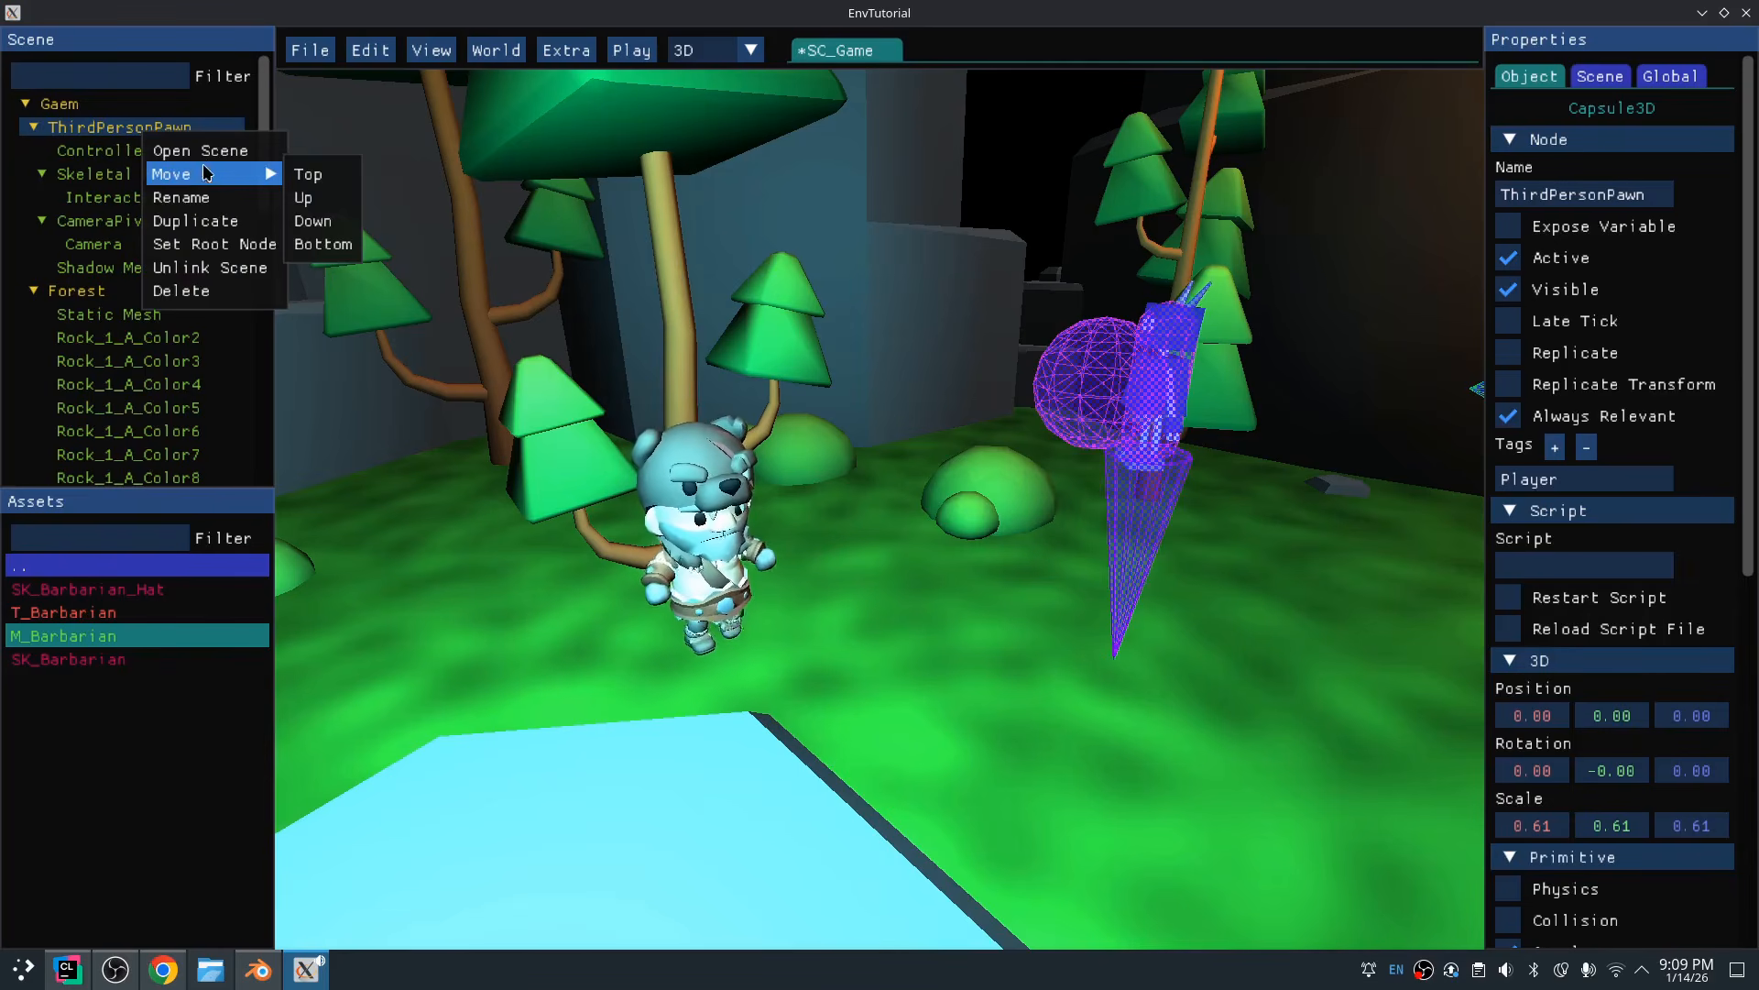
pyautogui.click(207, 147)
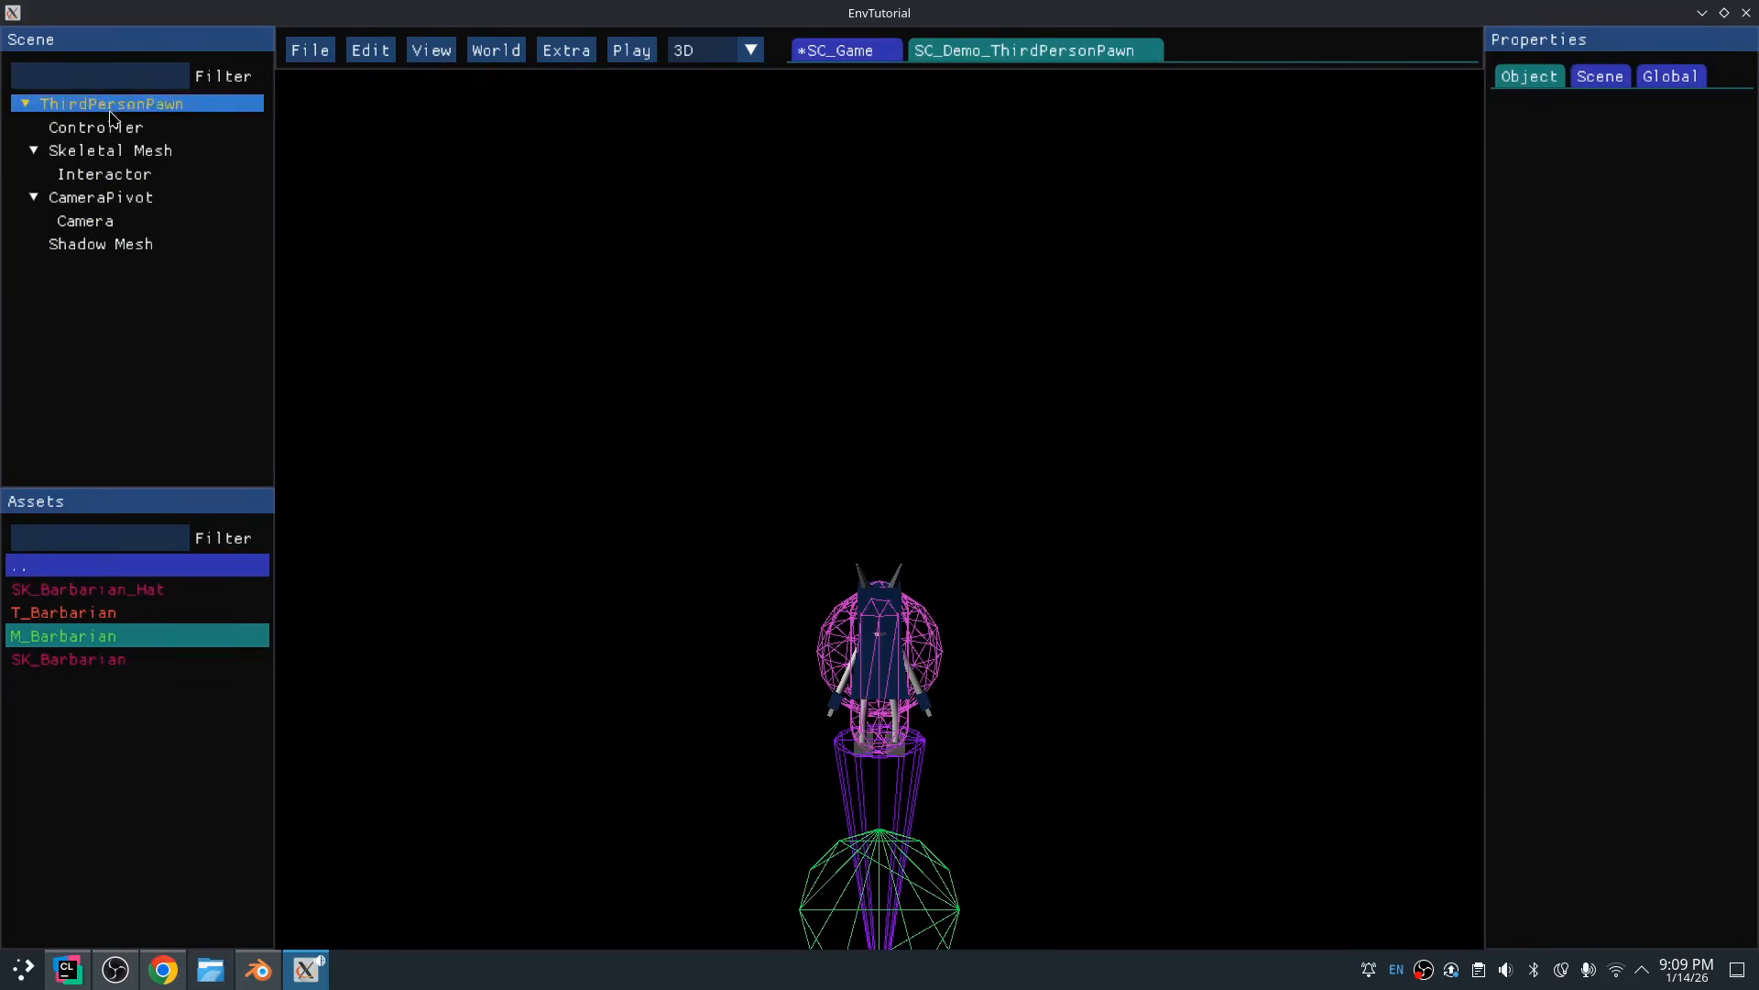
# Save the third-person pawn scene as SC_Barbarian in the EnvTutorial/Character folder
pyautogui.click(73, 571)
pyautogui.click(74, 565)
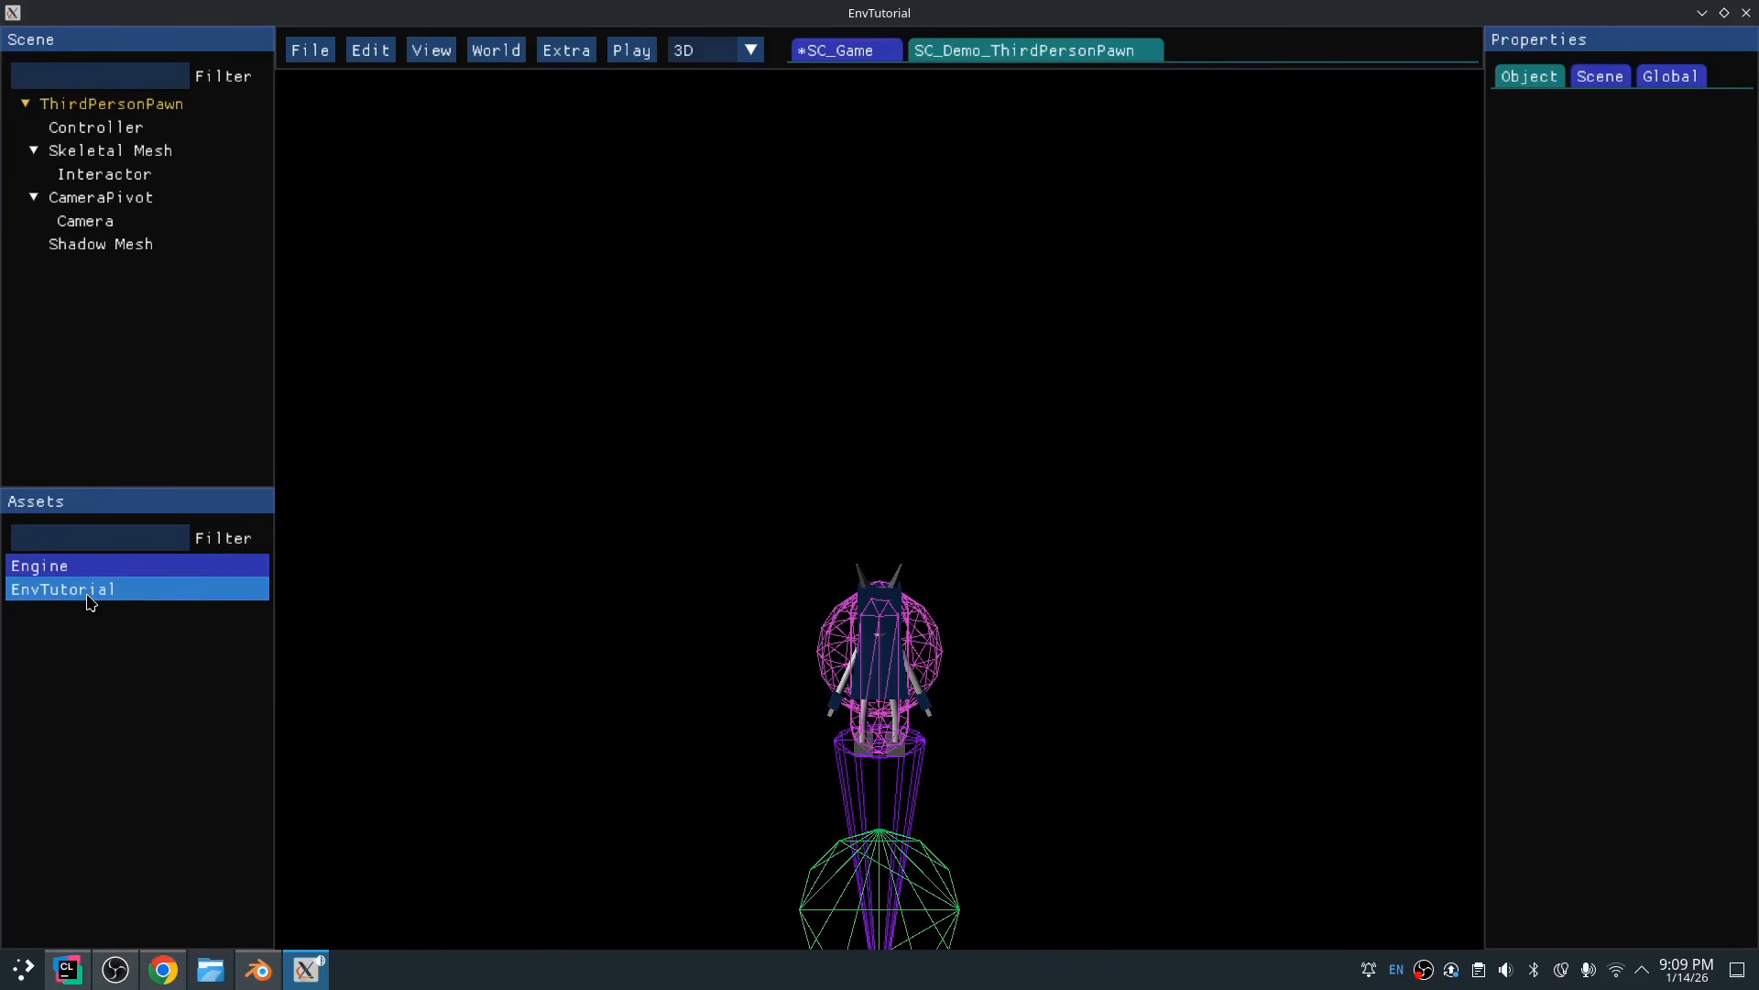
pyautogui.click(89, 597)
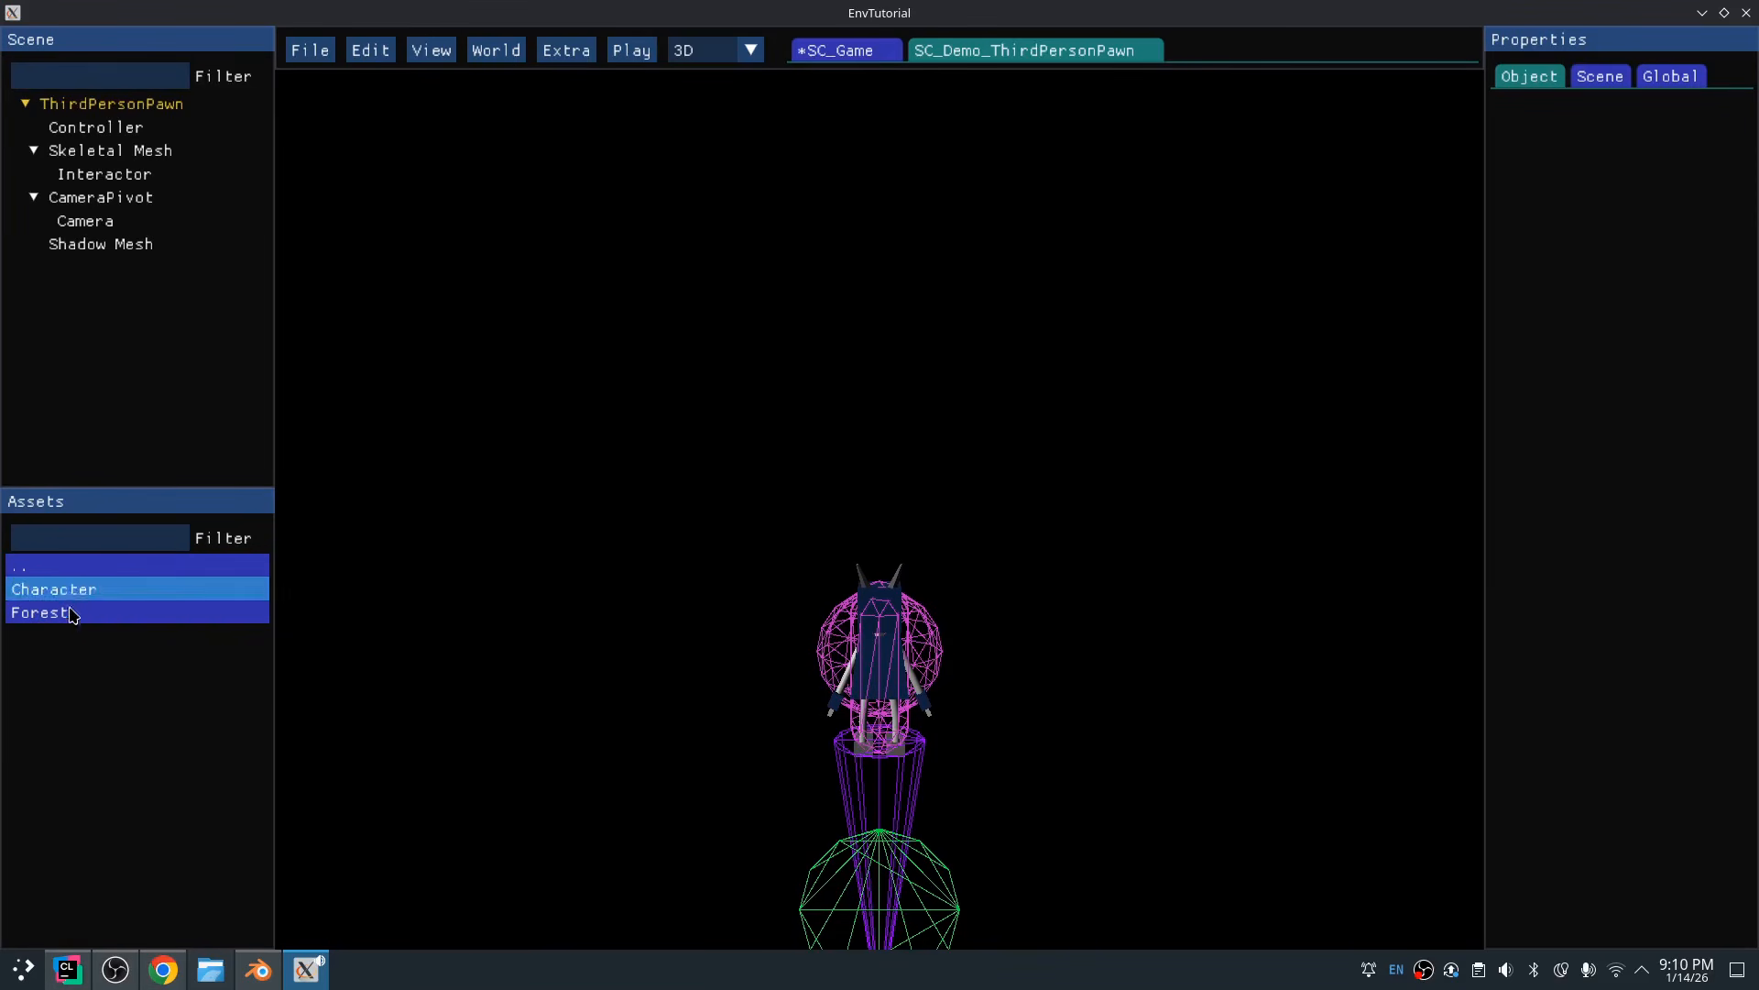
pyautogui.click(87, 616)
pyautogui.click(82, 566)
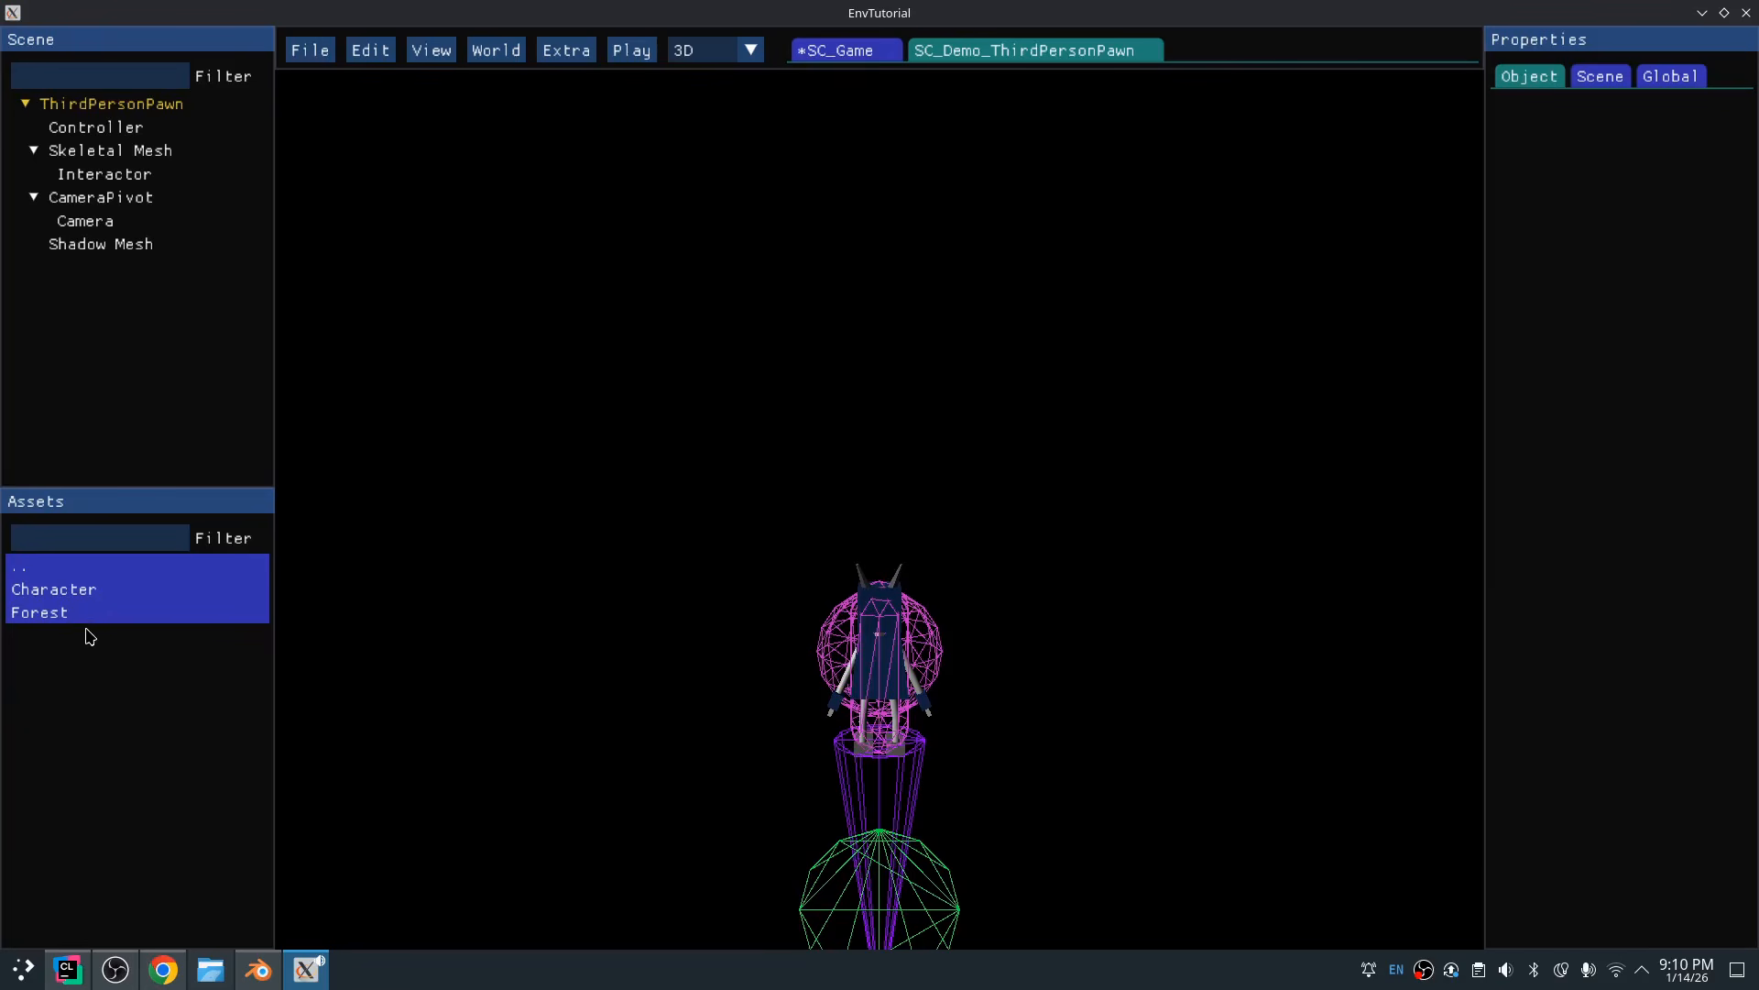
pyautogui.click(96, 594)
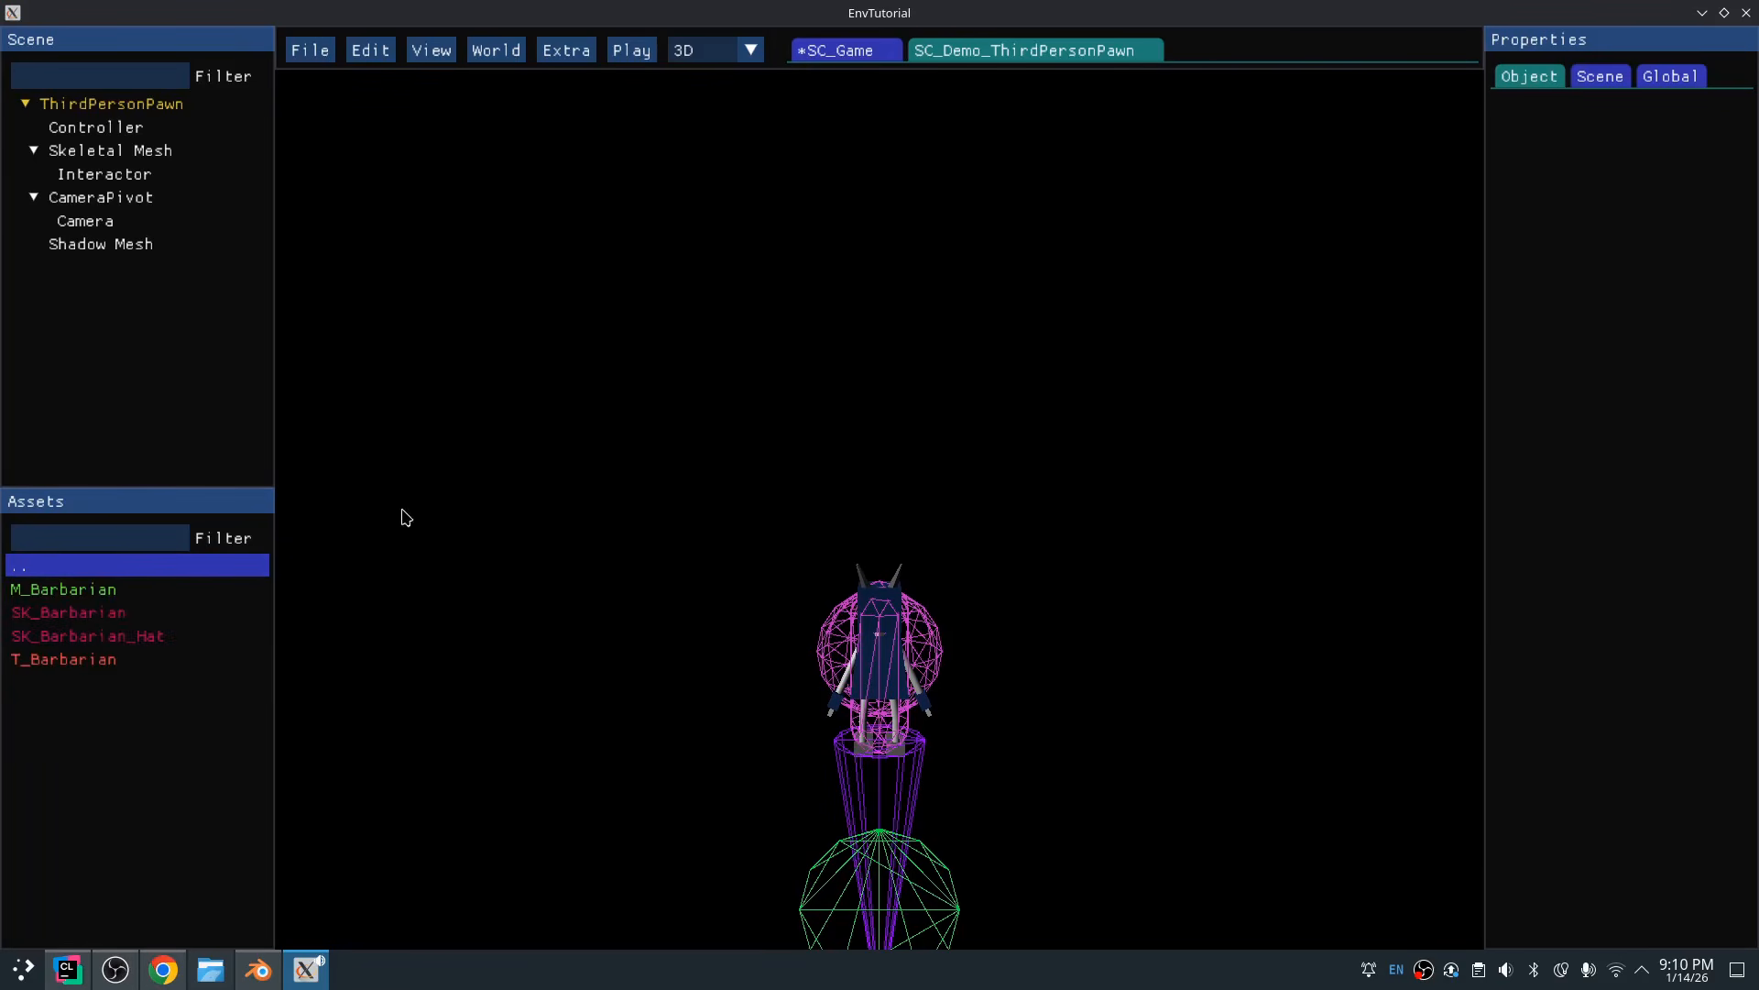
pyautogui.click(309, 50)
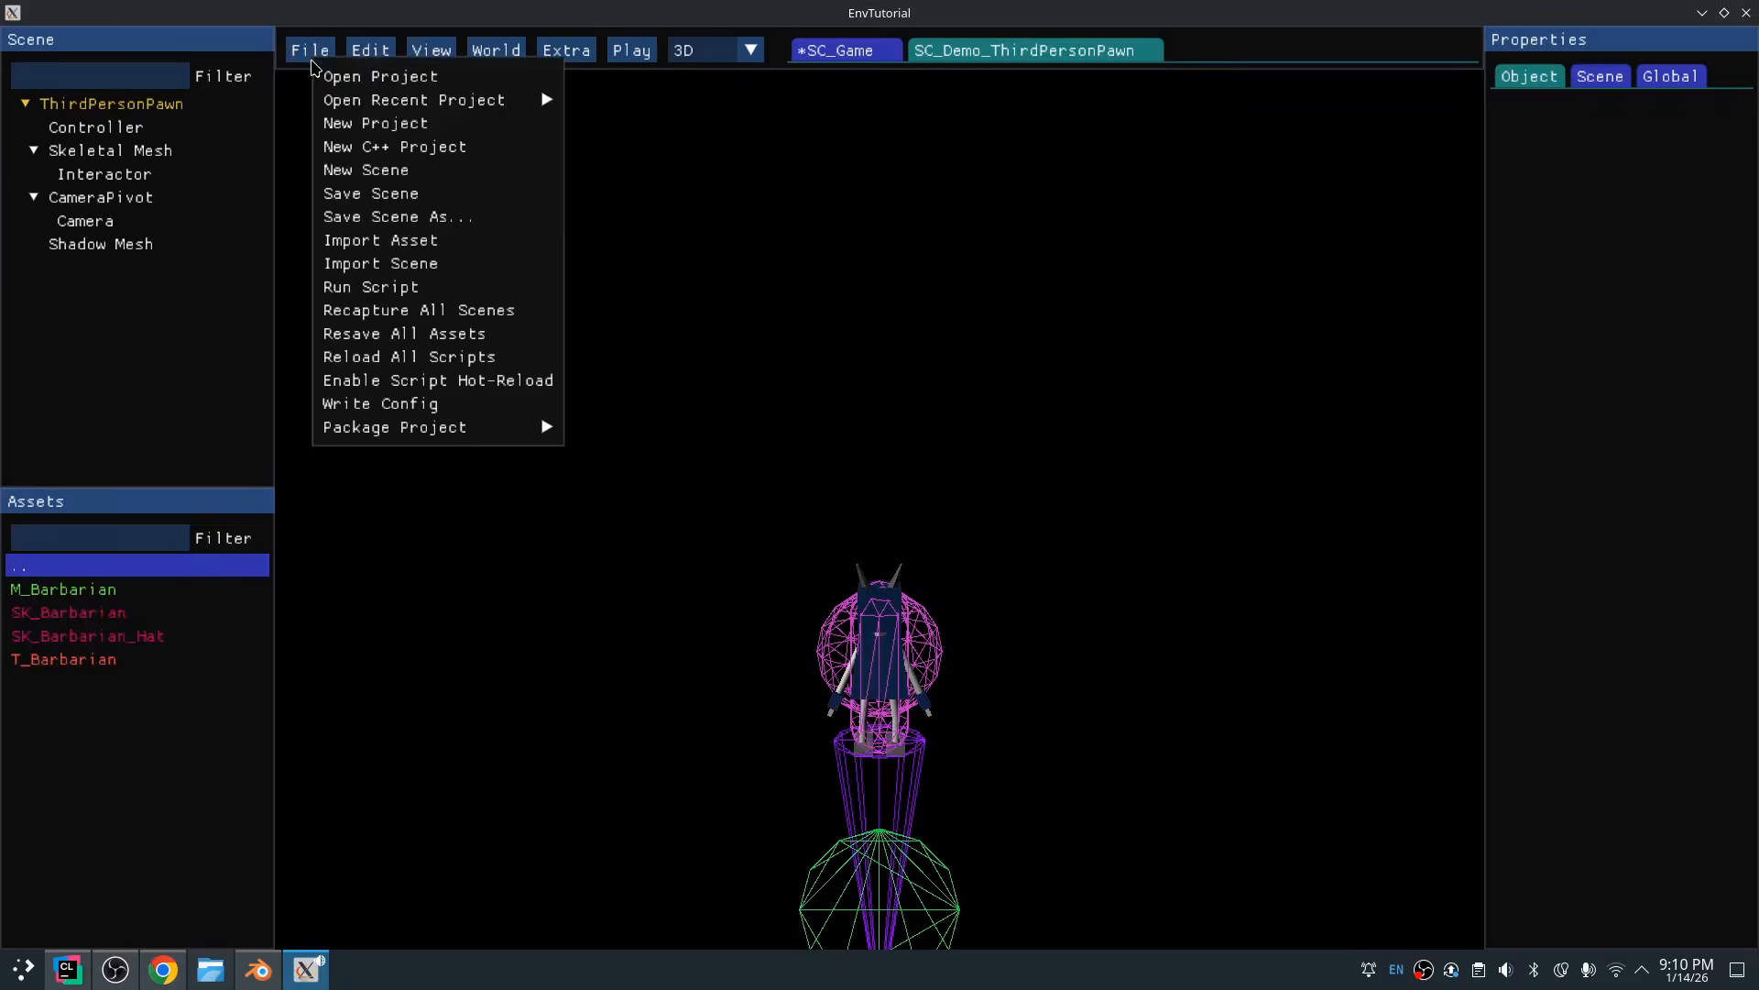
pyautogui.click(416, 218)
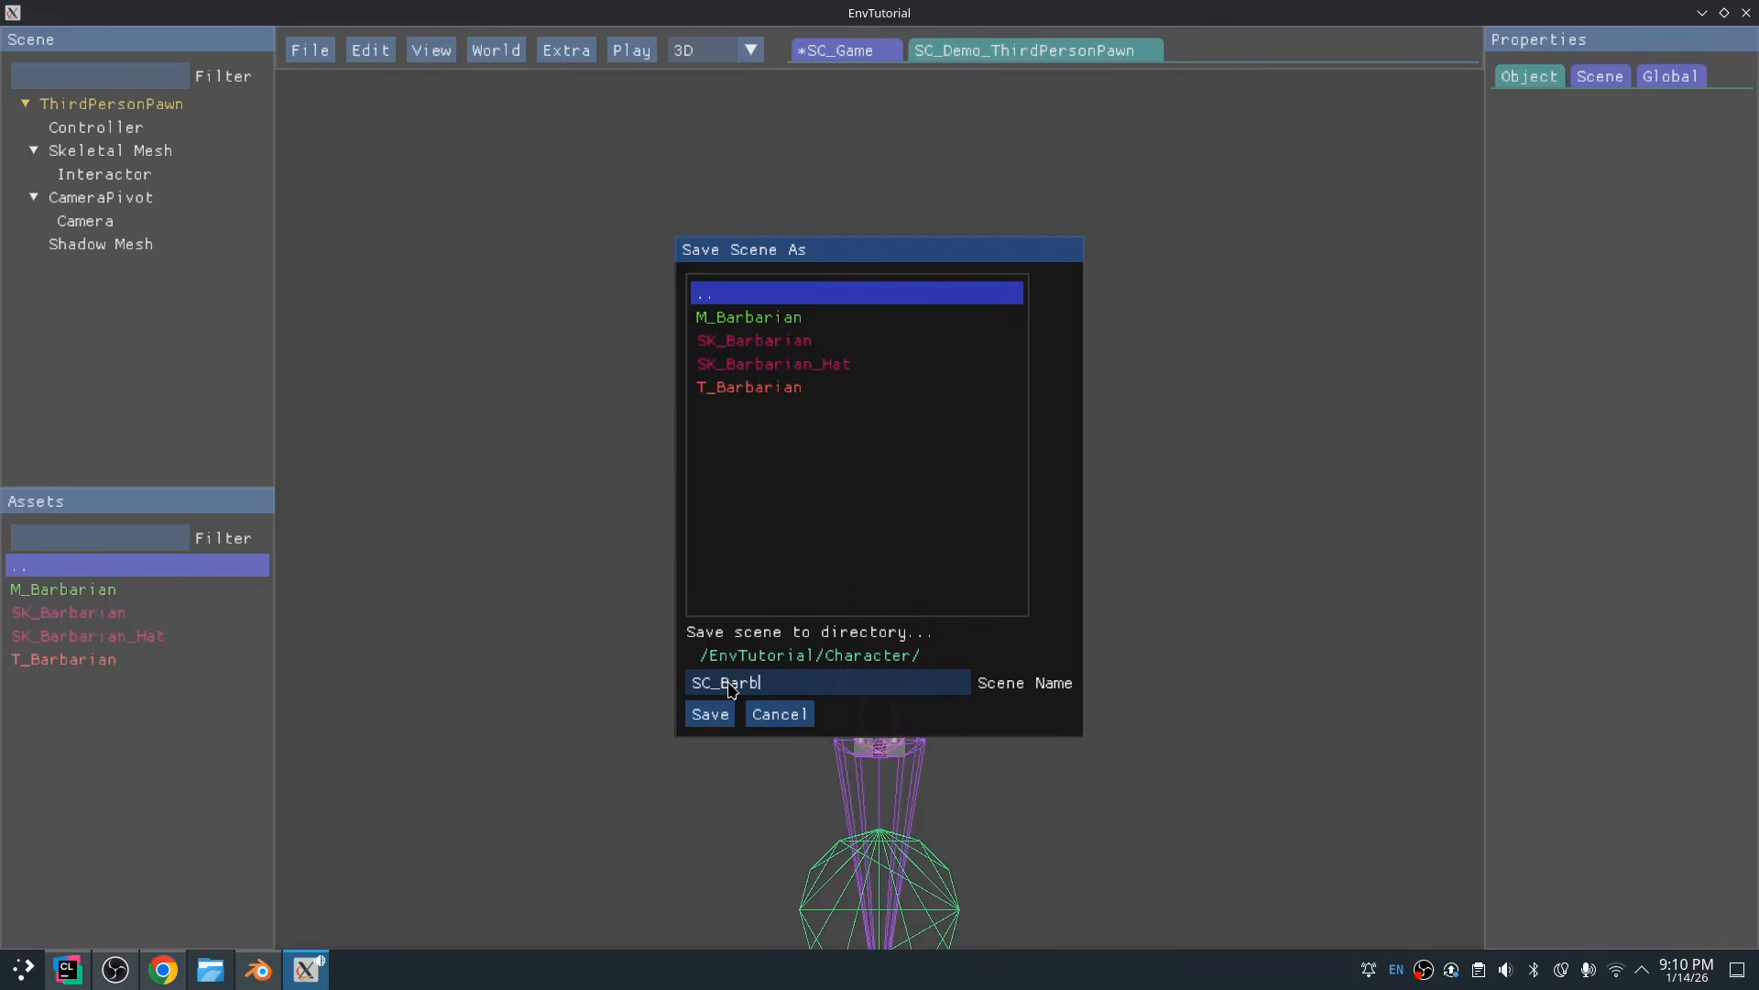
pyautogui.write('SC_Barbarian')
pyautogui.press('Return')
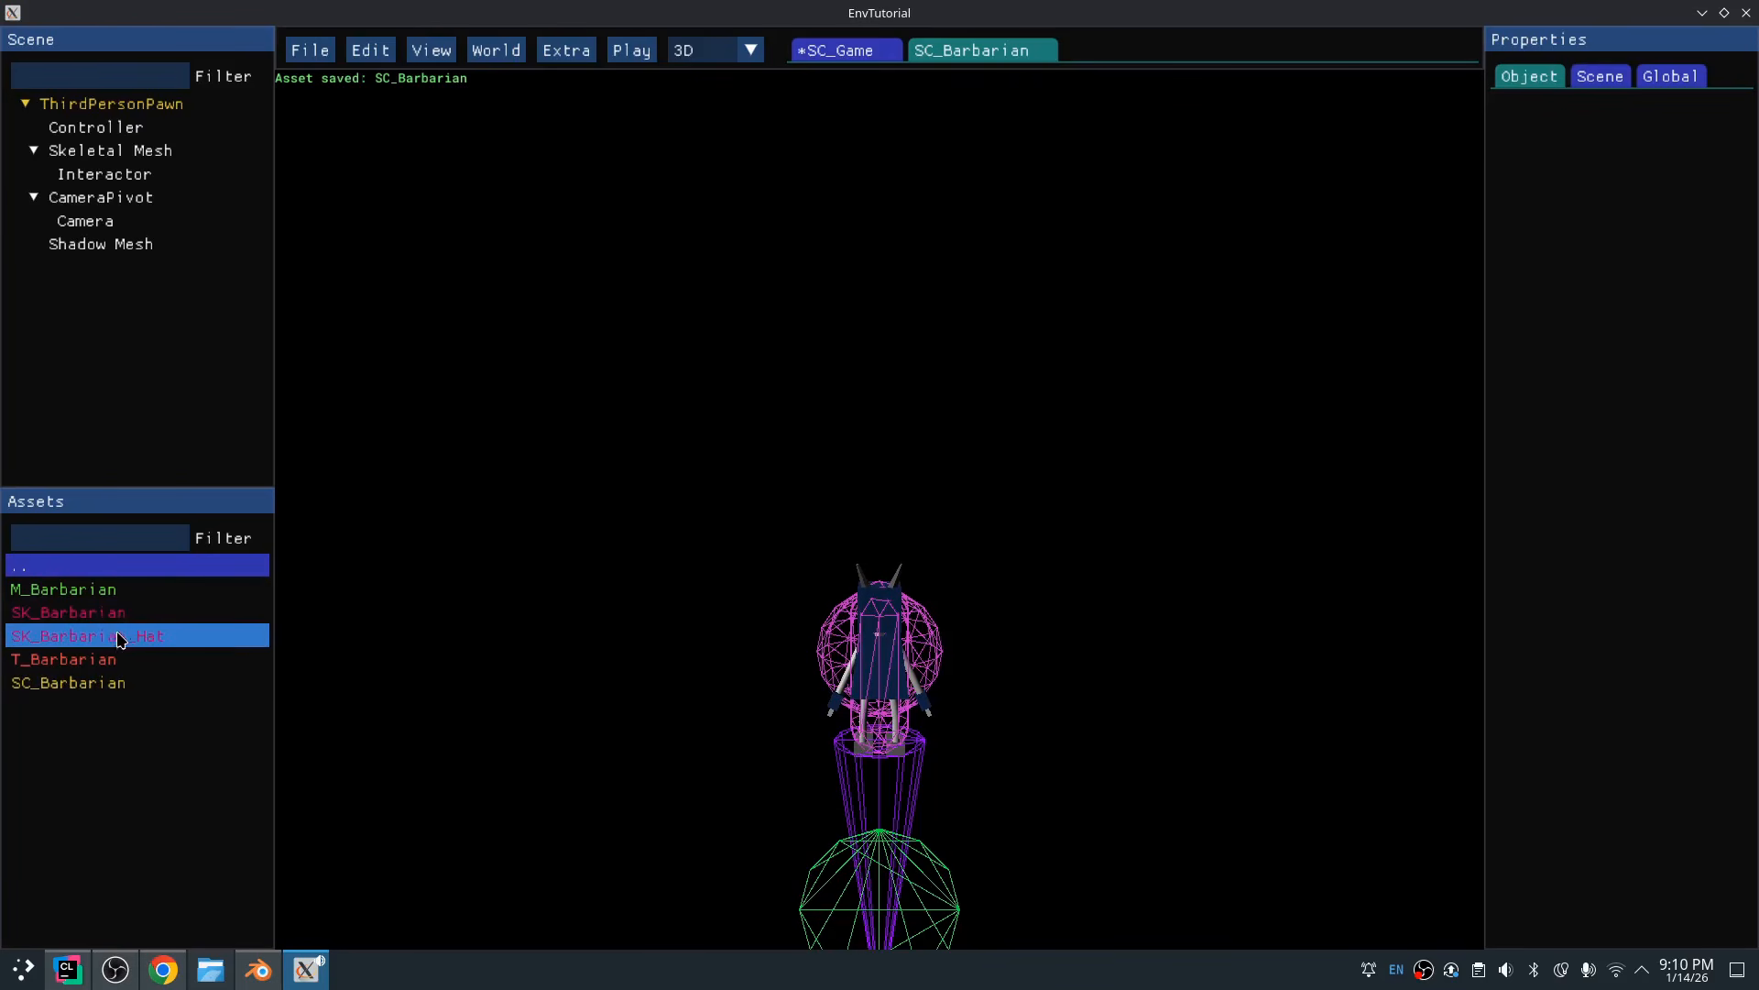
# Rename the root node ThirdPersonPawn of SC_Barbarian to Barbarian
pyautogui.click(144, 104)
pyautogui.rightClick(144, 104)
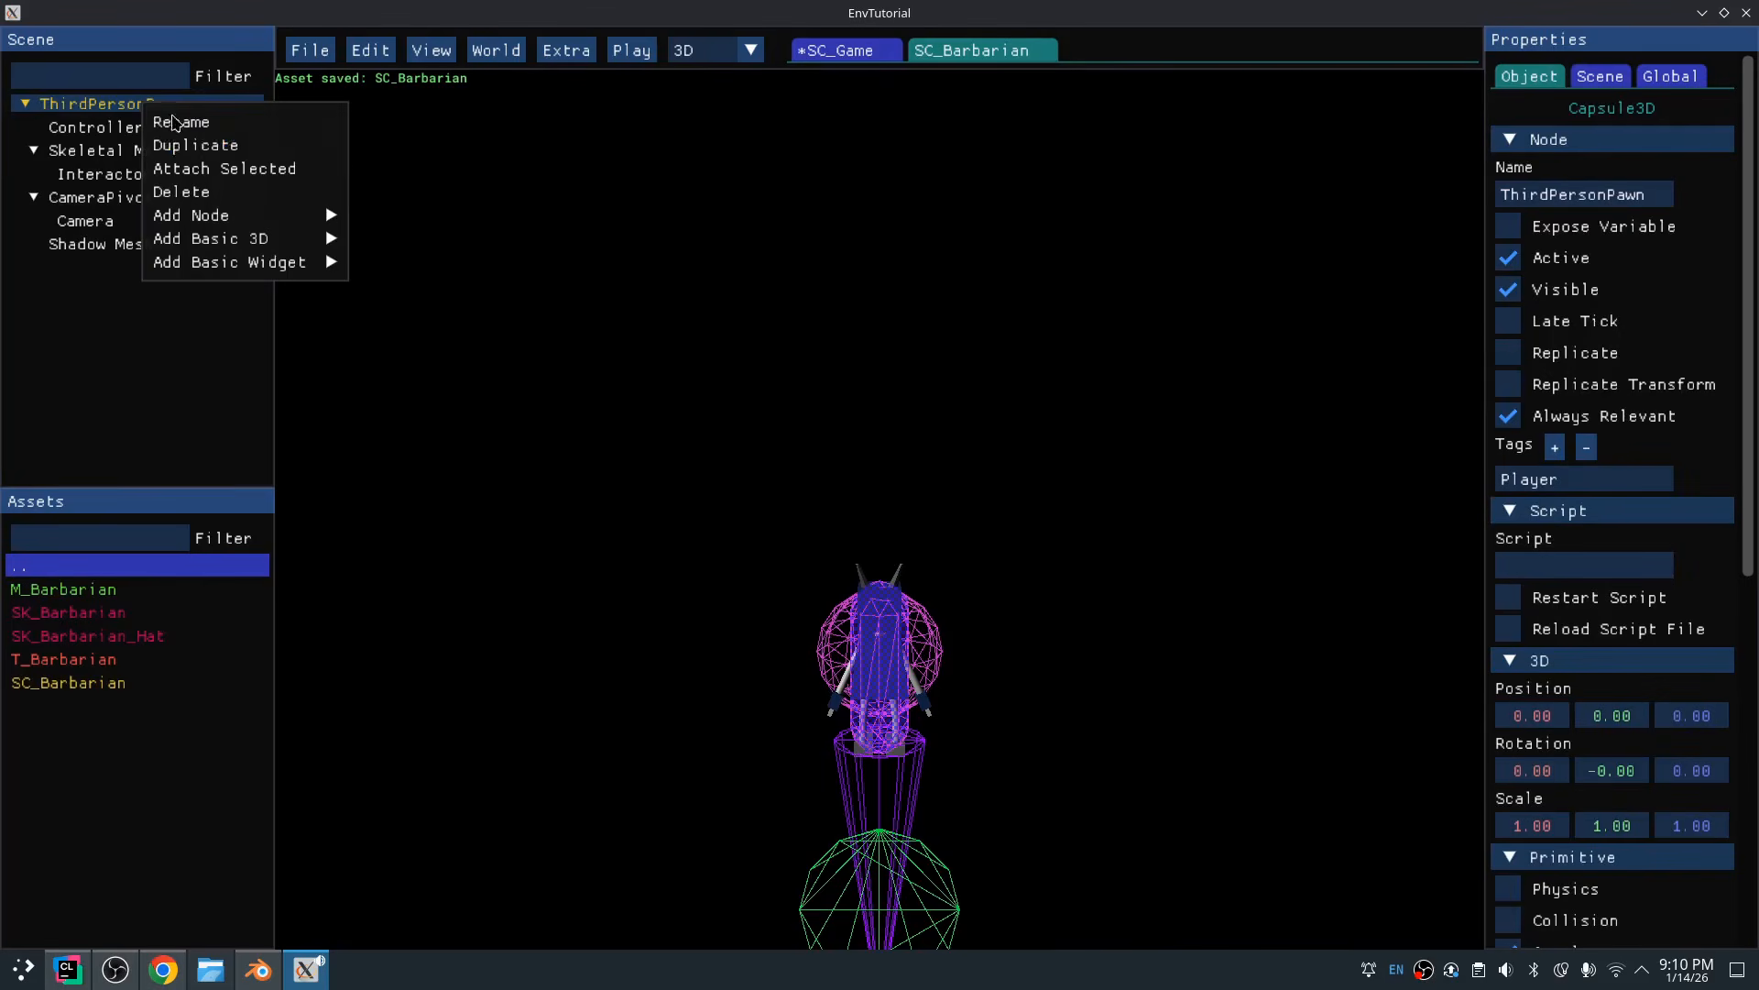
pyautogui.click(218, 122)
pyautogui.write('Barbarian')
pyautogui.press('Return')
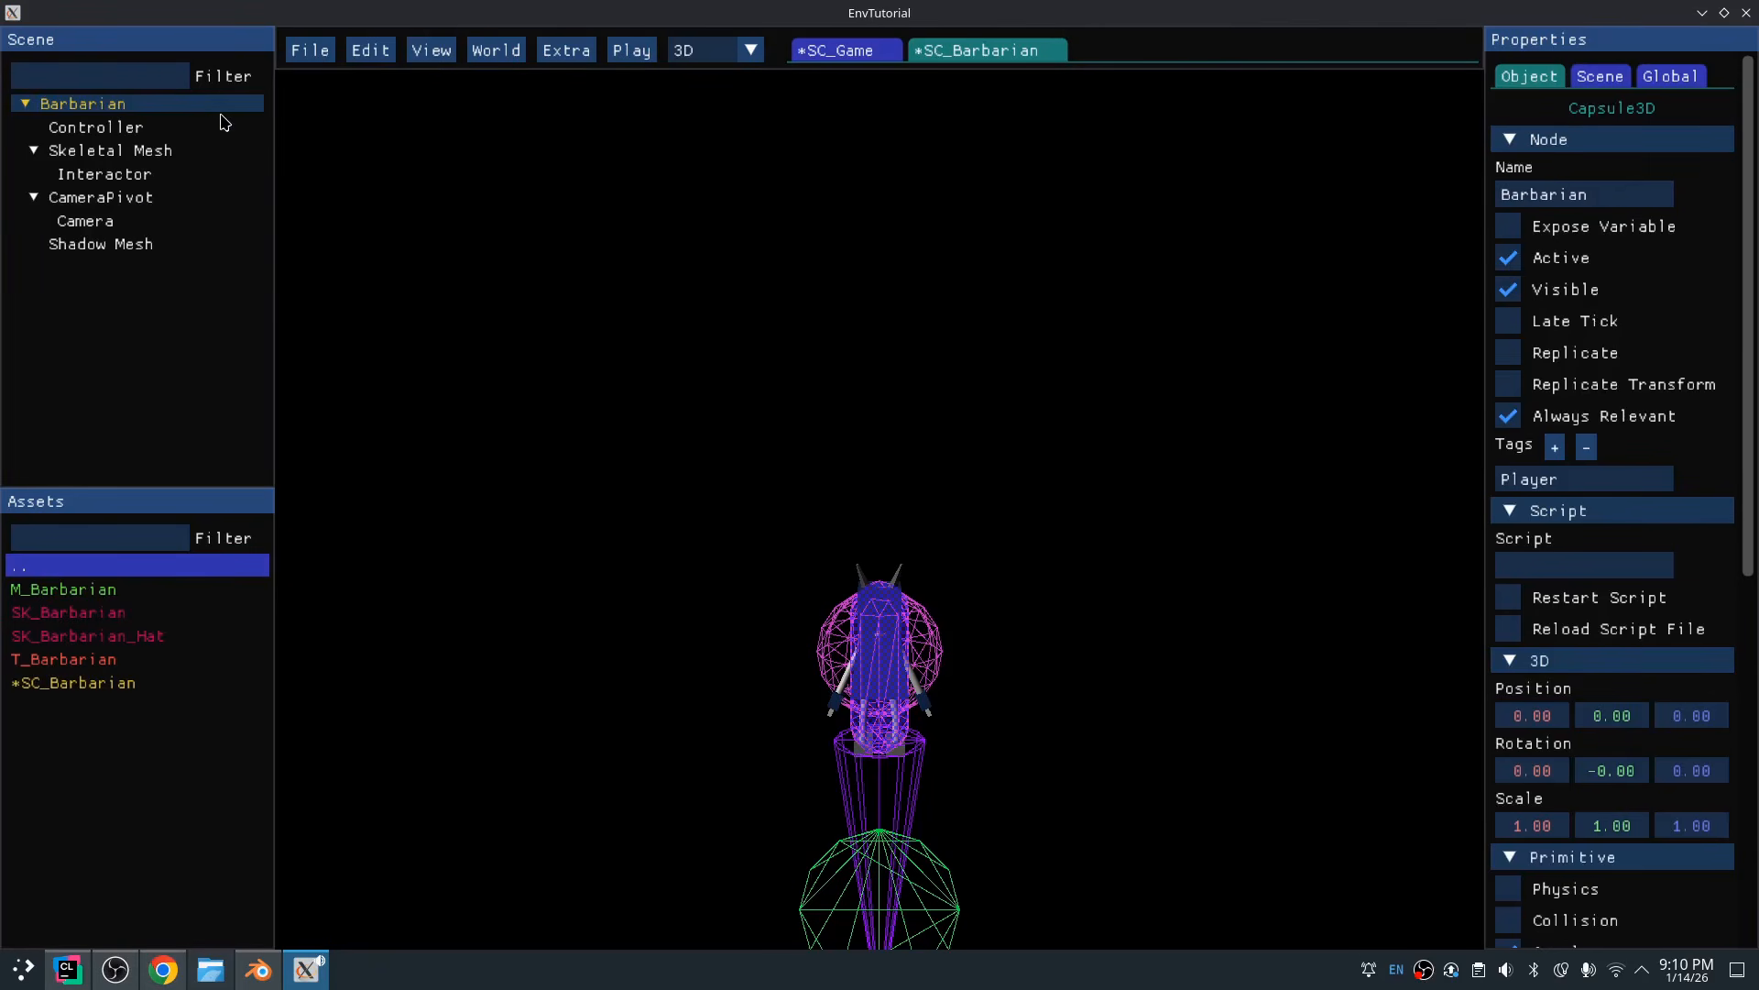
# Assign SK_Barbarian as the mesh of the Barbarian's Skeletal Mesh node and view the character from the front
pyautogui.click(168, 152)
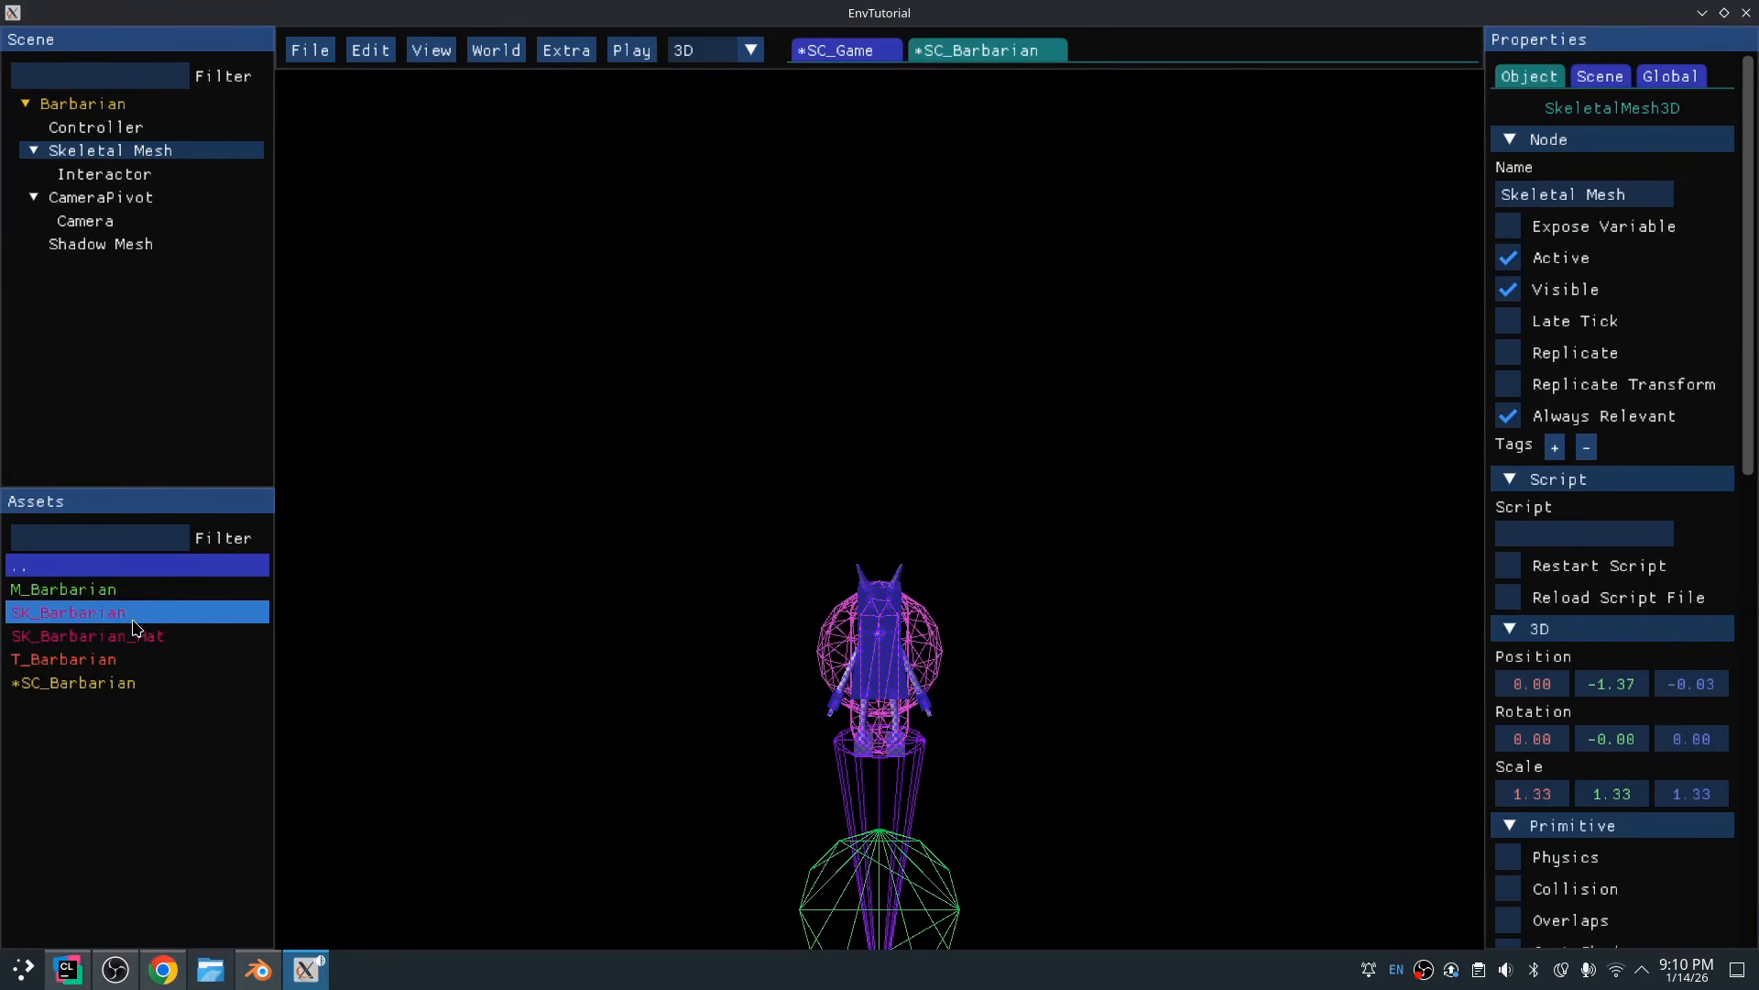
pyautogui.click(138, 612)
pyautogui.scroll(-10, 1613, 596)
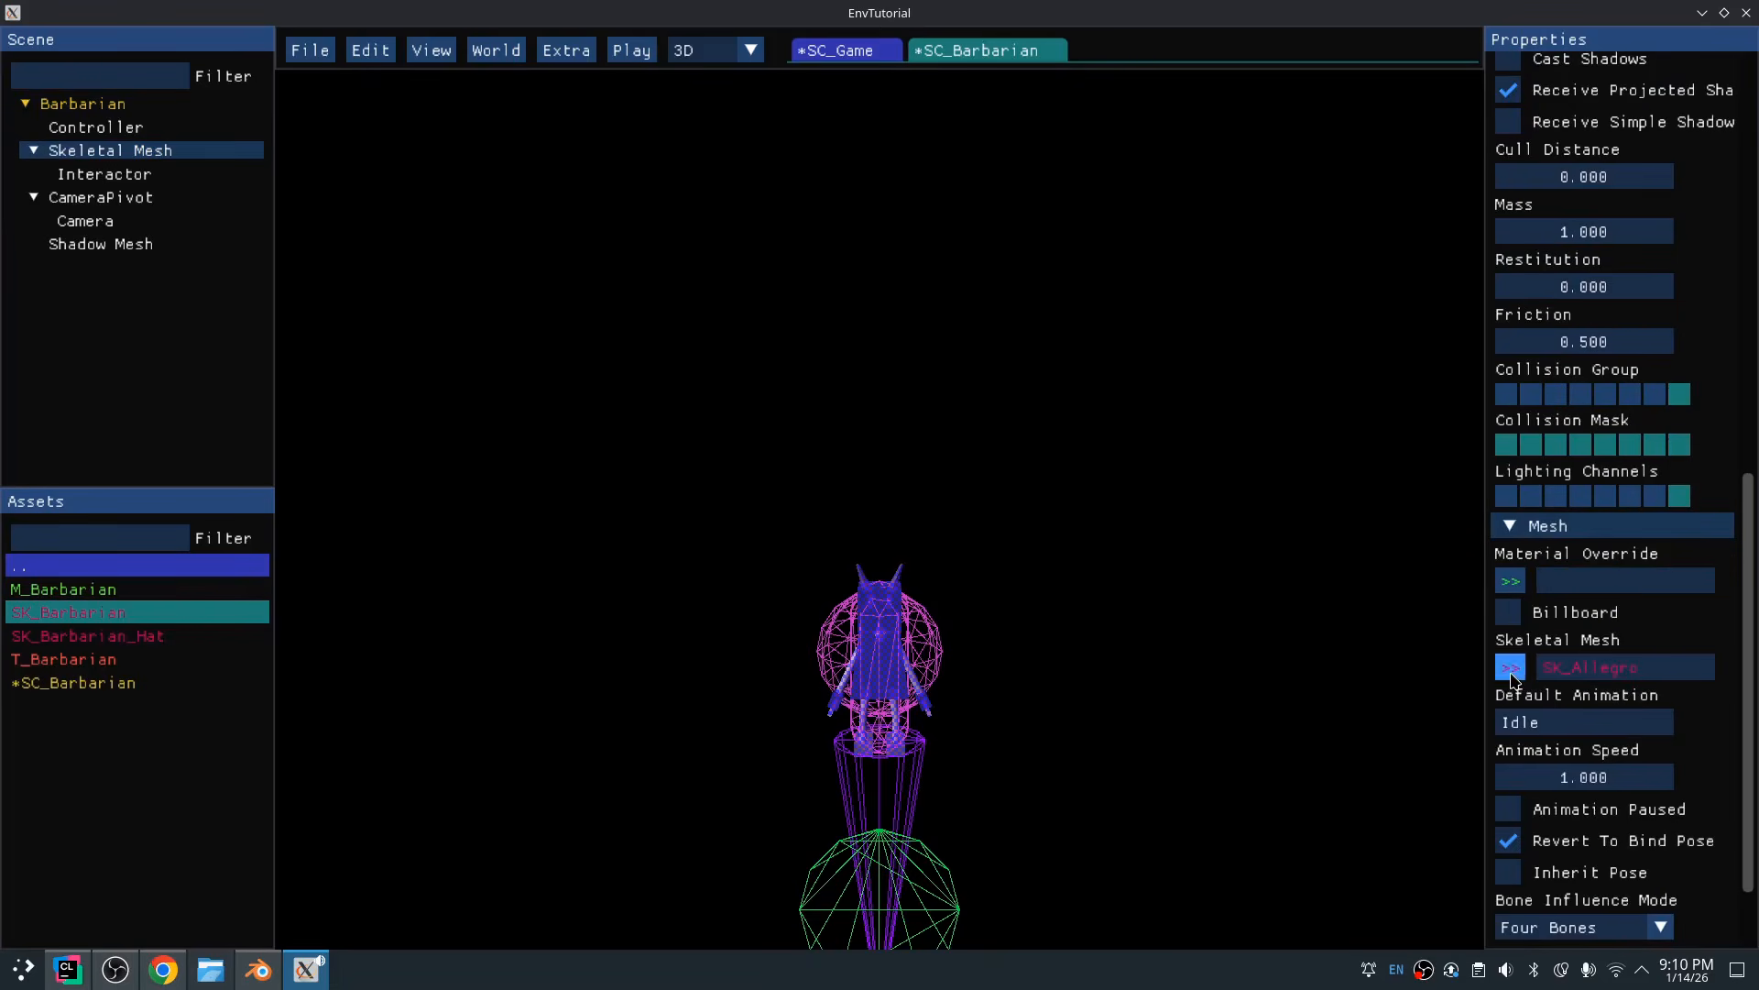
pyautogui.click(1511, 676)
pyautogui.press('e')
pyautogui.moveTo(1099, 586); pyautogui.dragTo(1155, 701, button='right')
pyautogui.press('w')
pyautogui.press('s')
pyautogui.press('a')
pyautogui.press('d')
pyautogui.press('w')
pyautogui.moveTo(862, 463); pyautogui.dragTo(891, 497, button='right')
# Add a child skeletal mesh using SK_Barbarian_Hat to the Barbarian's Skeletal Mesh node
pyautogui.click(175, 636)
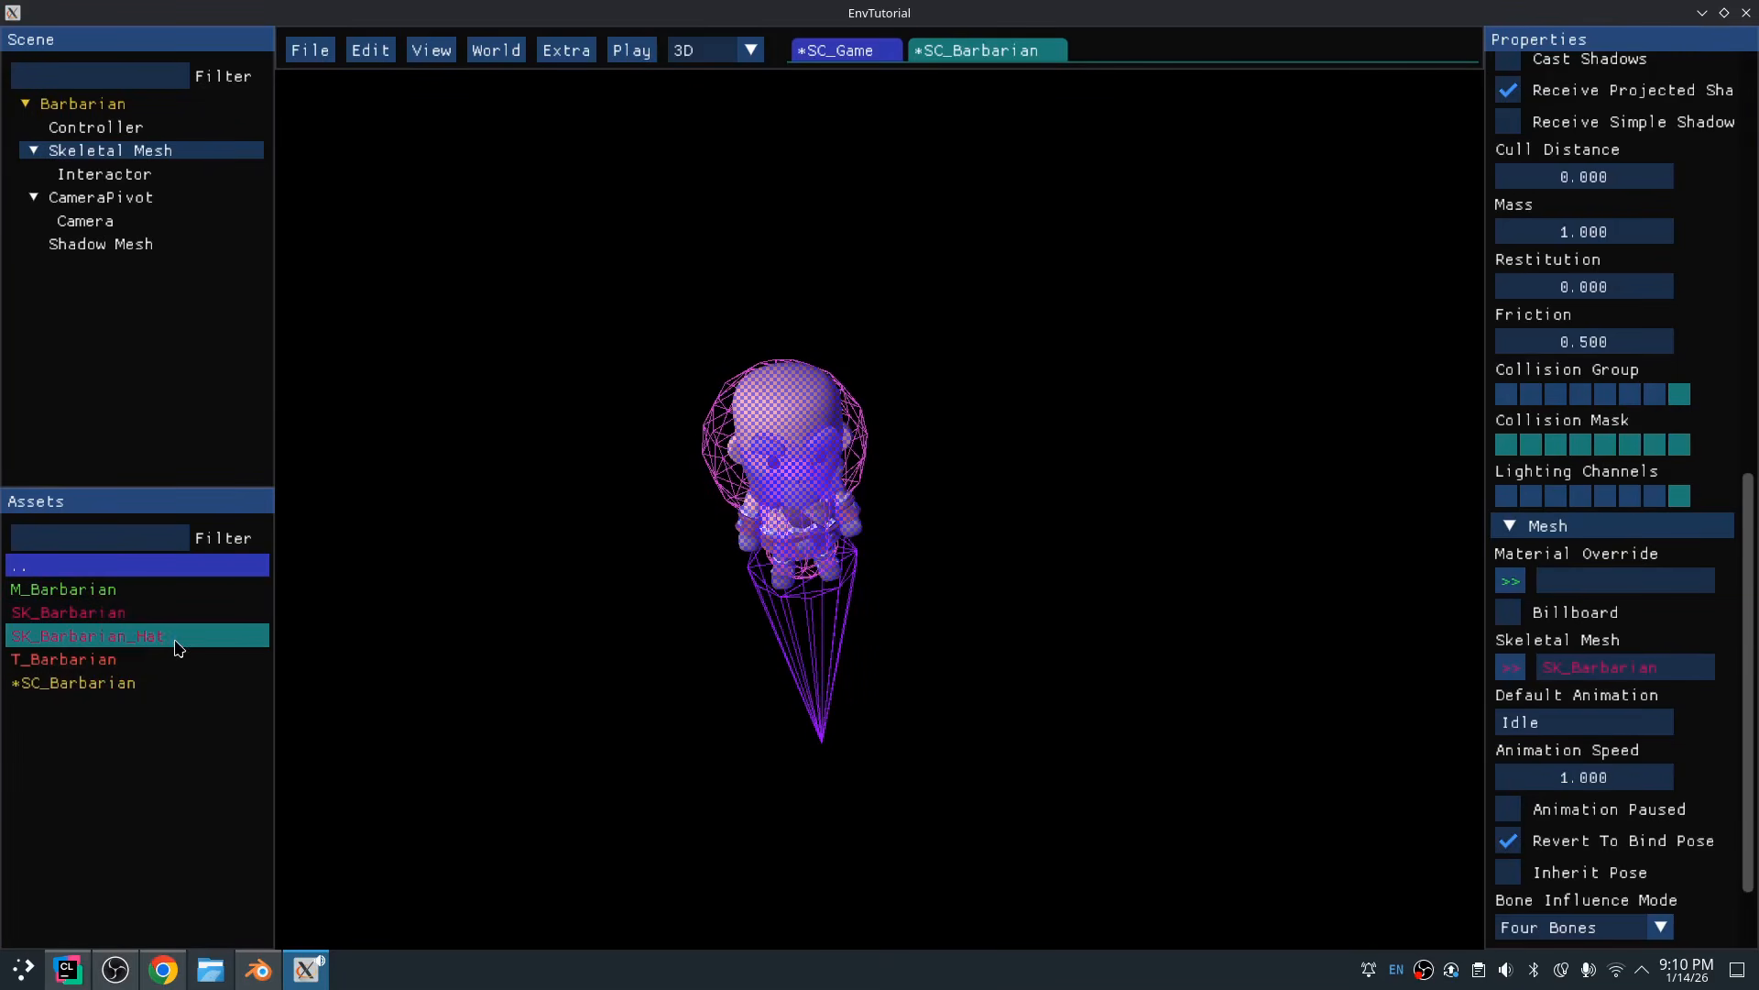
pyautogui.rightClick(163, 161)
pyautogui.moveTo(256, 369)
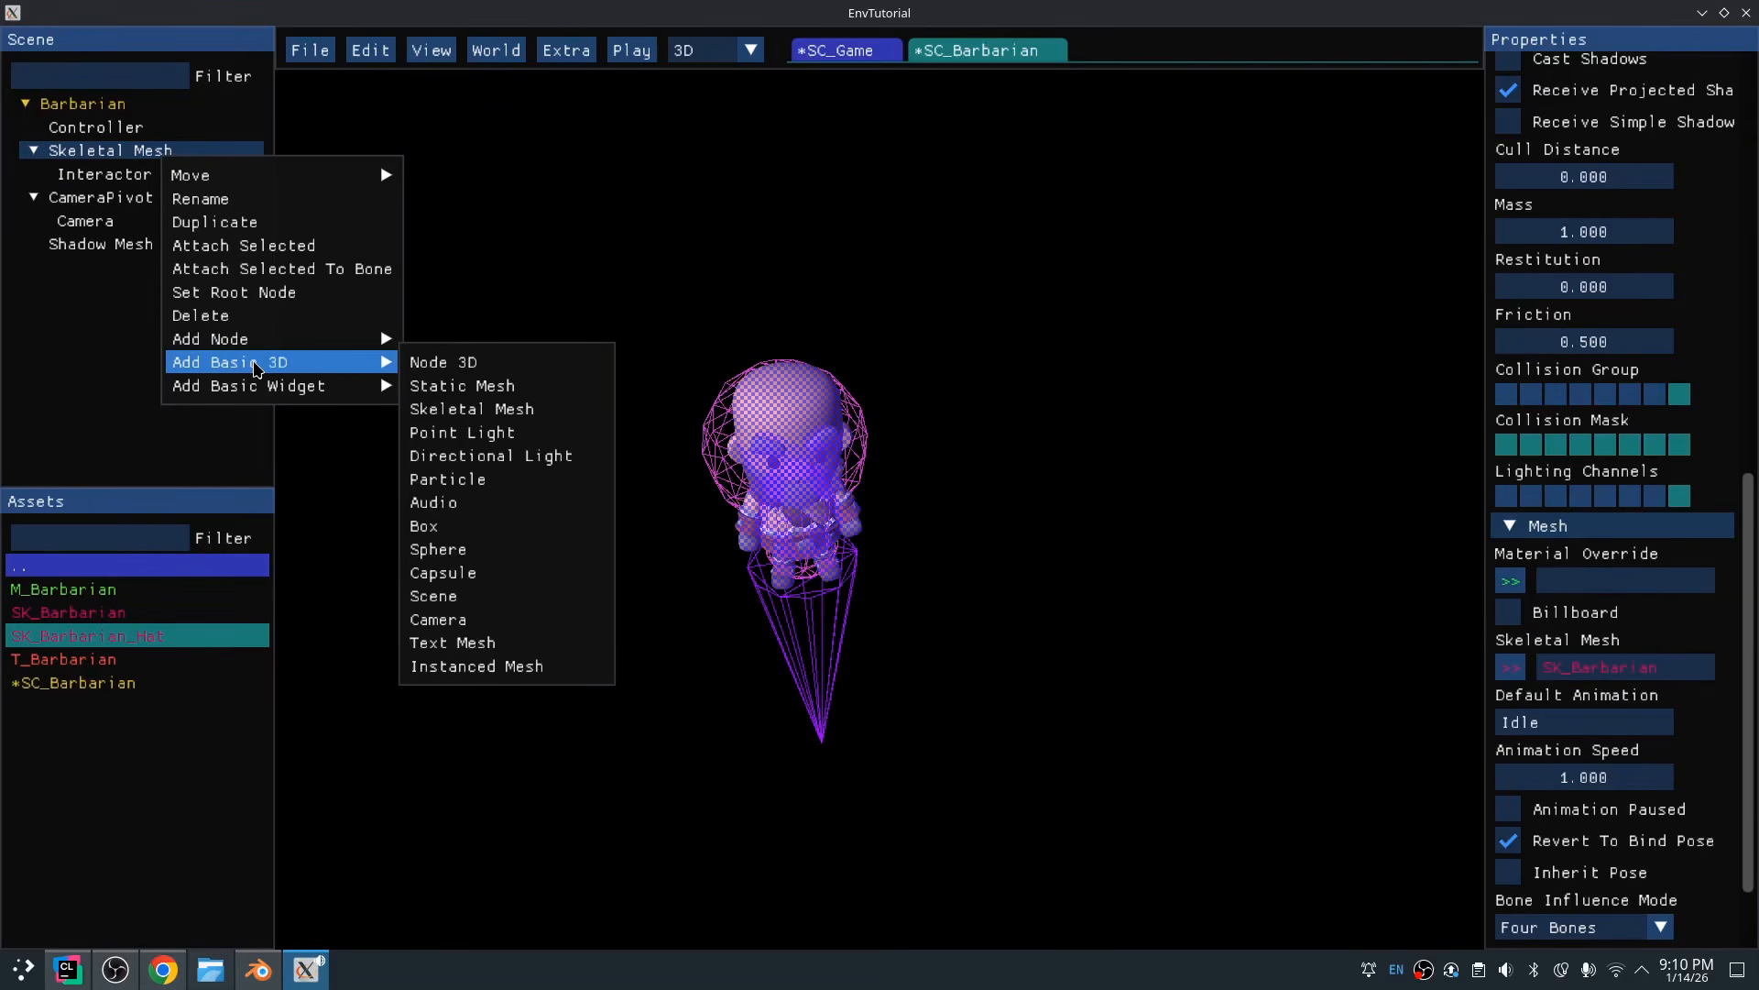
pyautogui.click(519, 410)
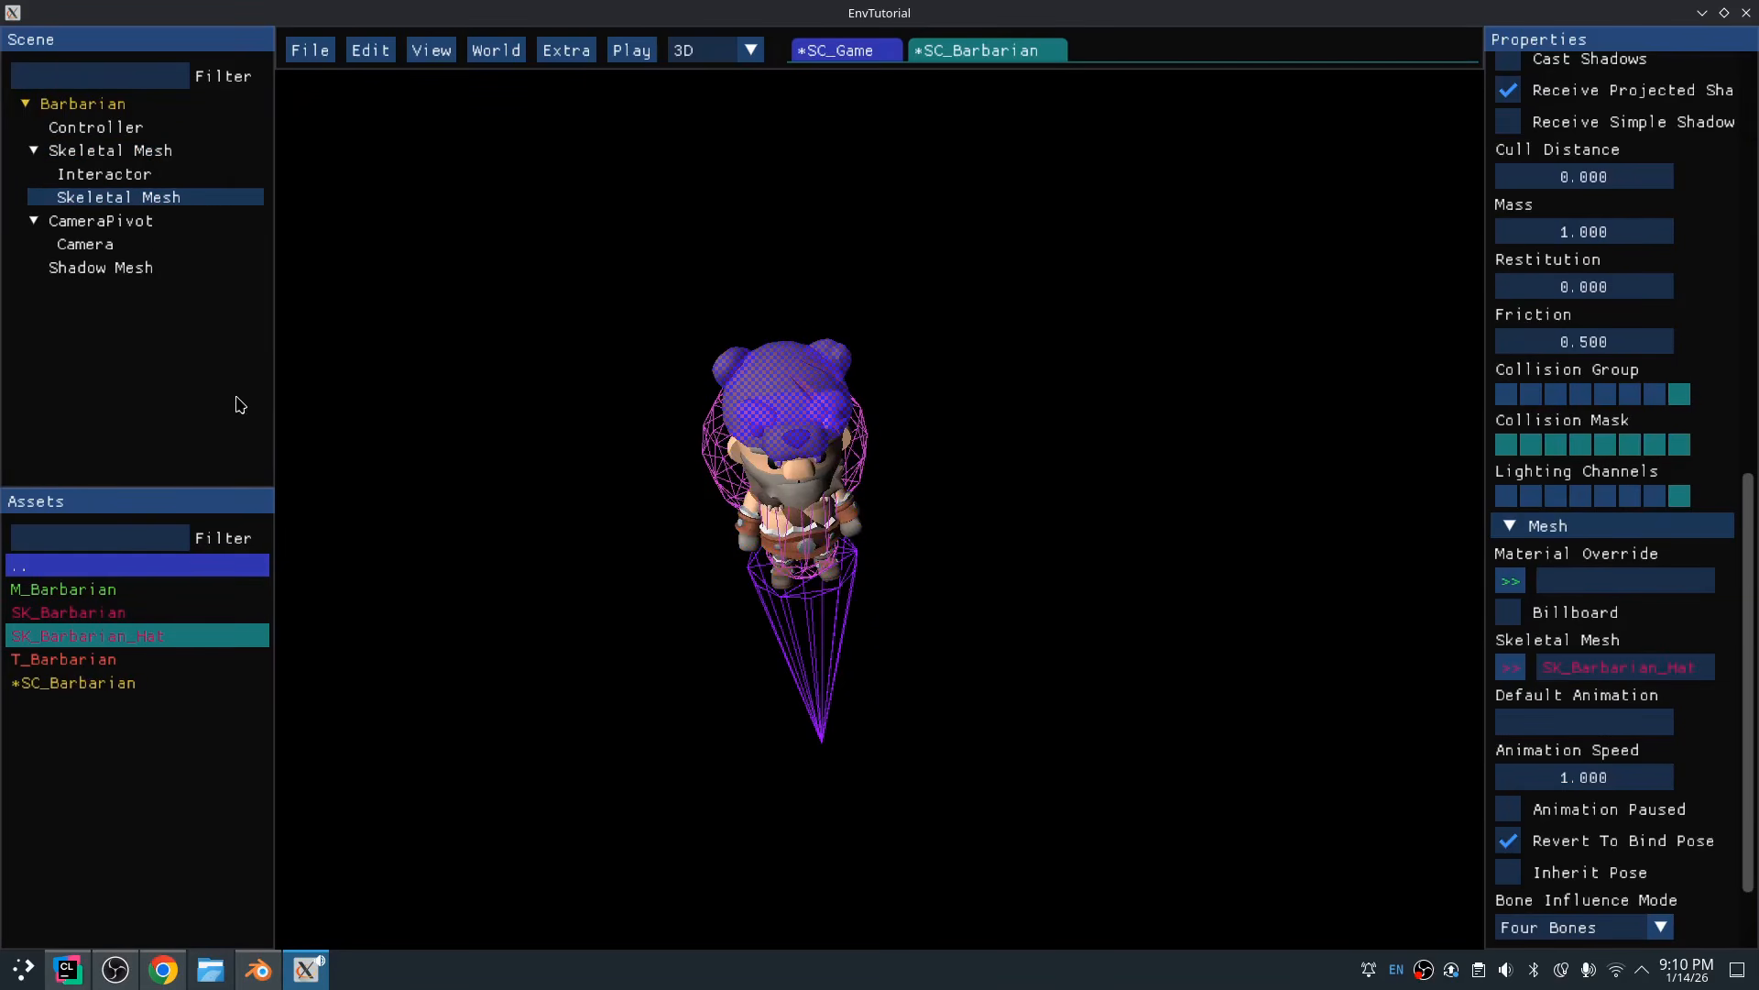
# Enable Inherit Pose on the hat's skeletal mesh, check it up close on the character, and save SC_Barbarian
pyautogui.scroll(-3, 1618, 768)
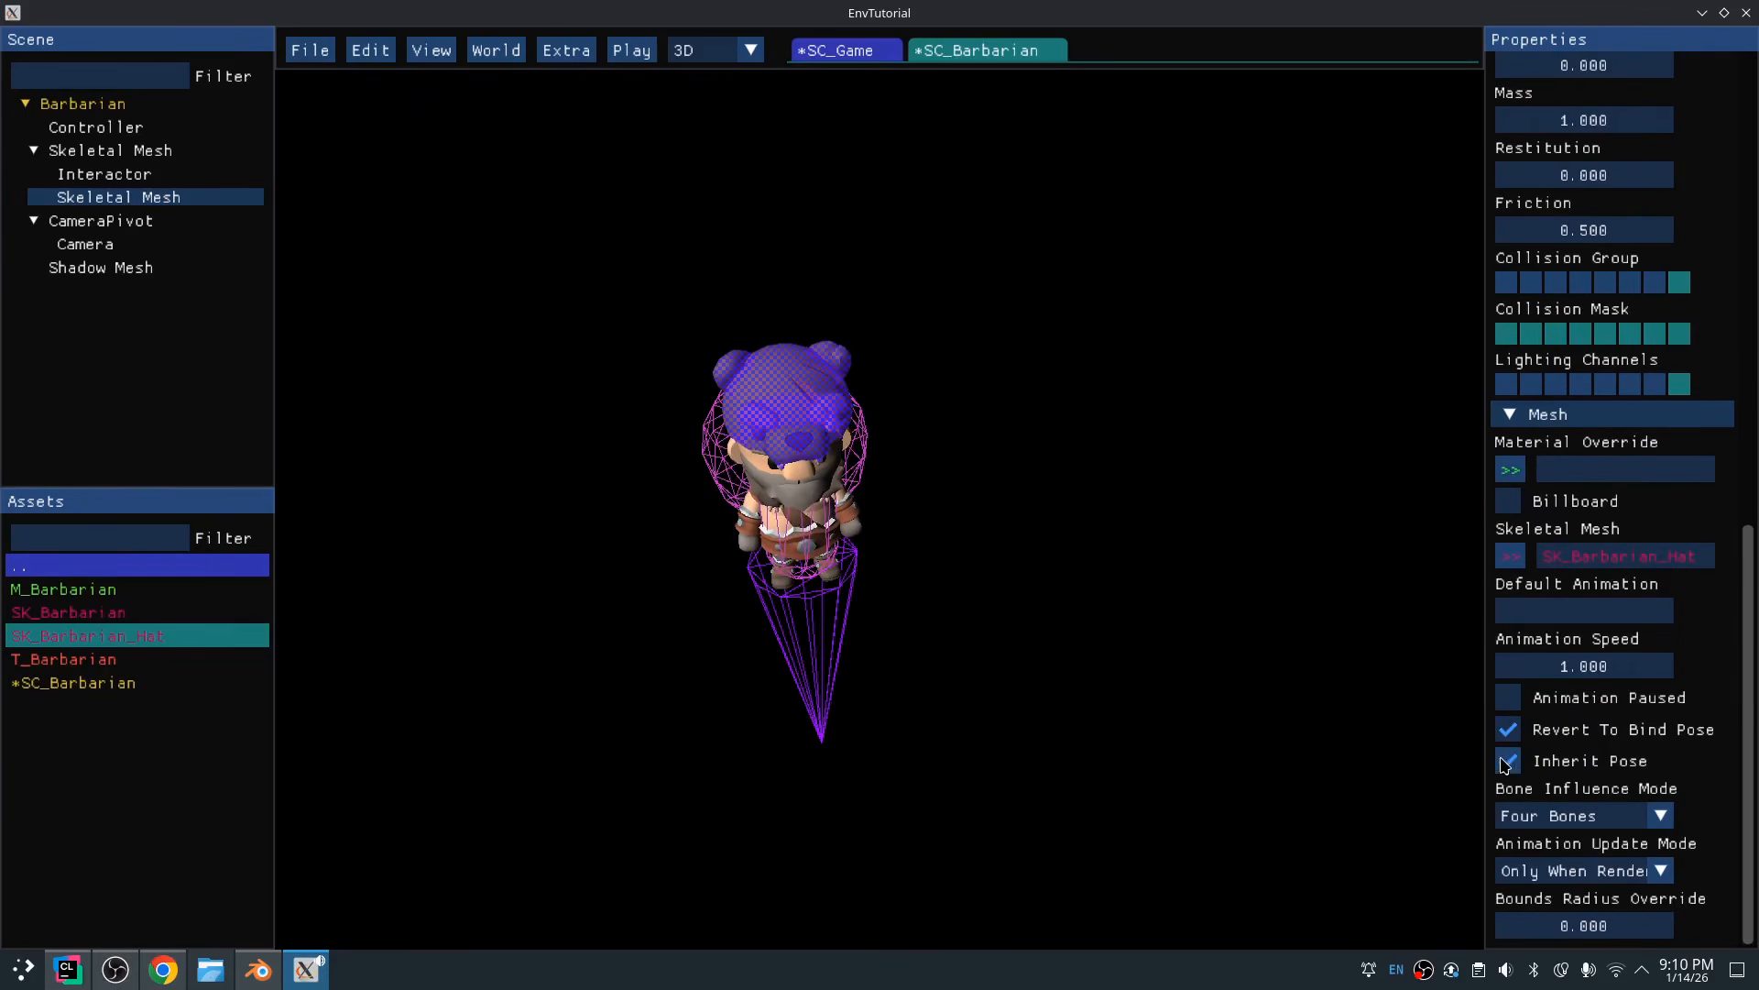
pyautogui.click(1052, 616)
pyautogui.press('w')
pyautogui.moveTo(1052, 616); pyautogui.dragTo(1043, 495, button='right')
pyautogui.press('w')
pyautogui.press('a')
pyautogui.press('s')
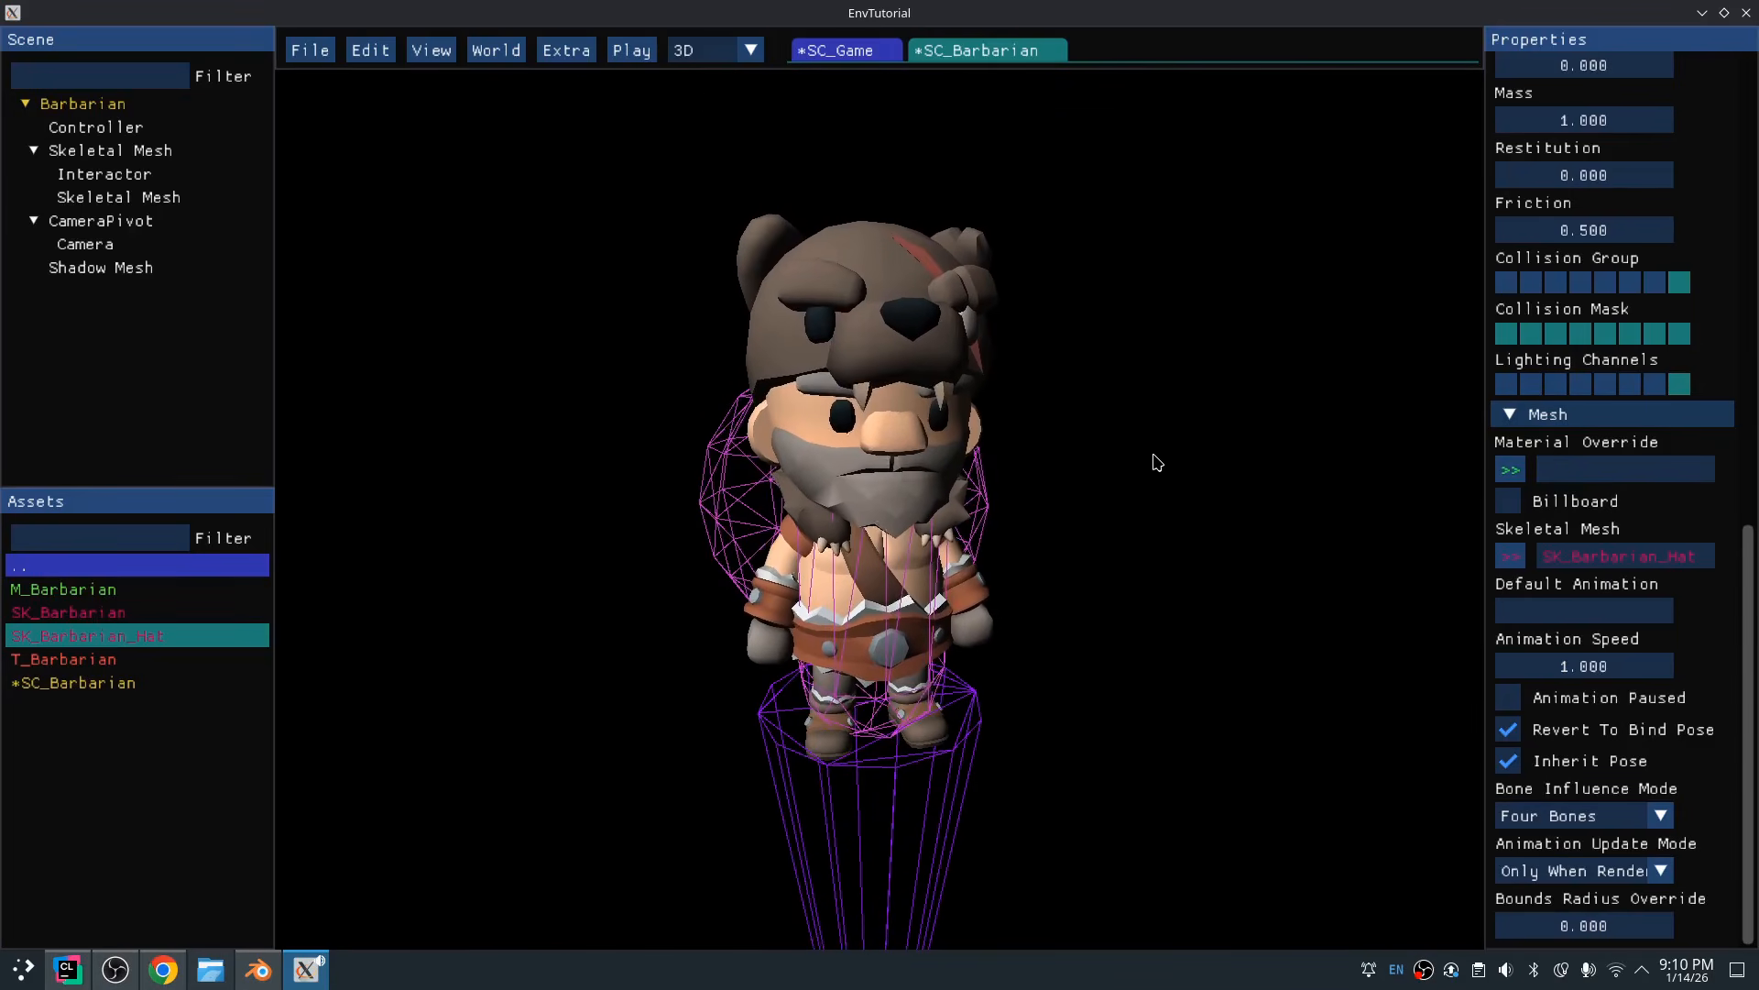
pyautogui.hotkey('ctrl', 's')
# Return to the SC_Game scene and delete its ThirdPersonPawn node
pyautogui.click(847, 50)
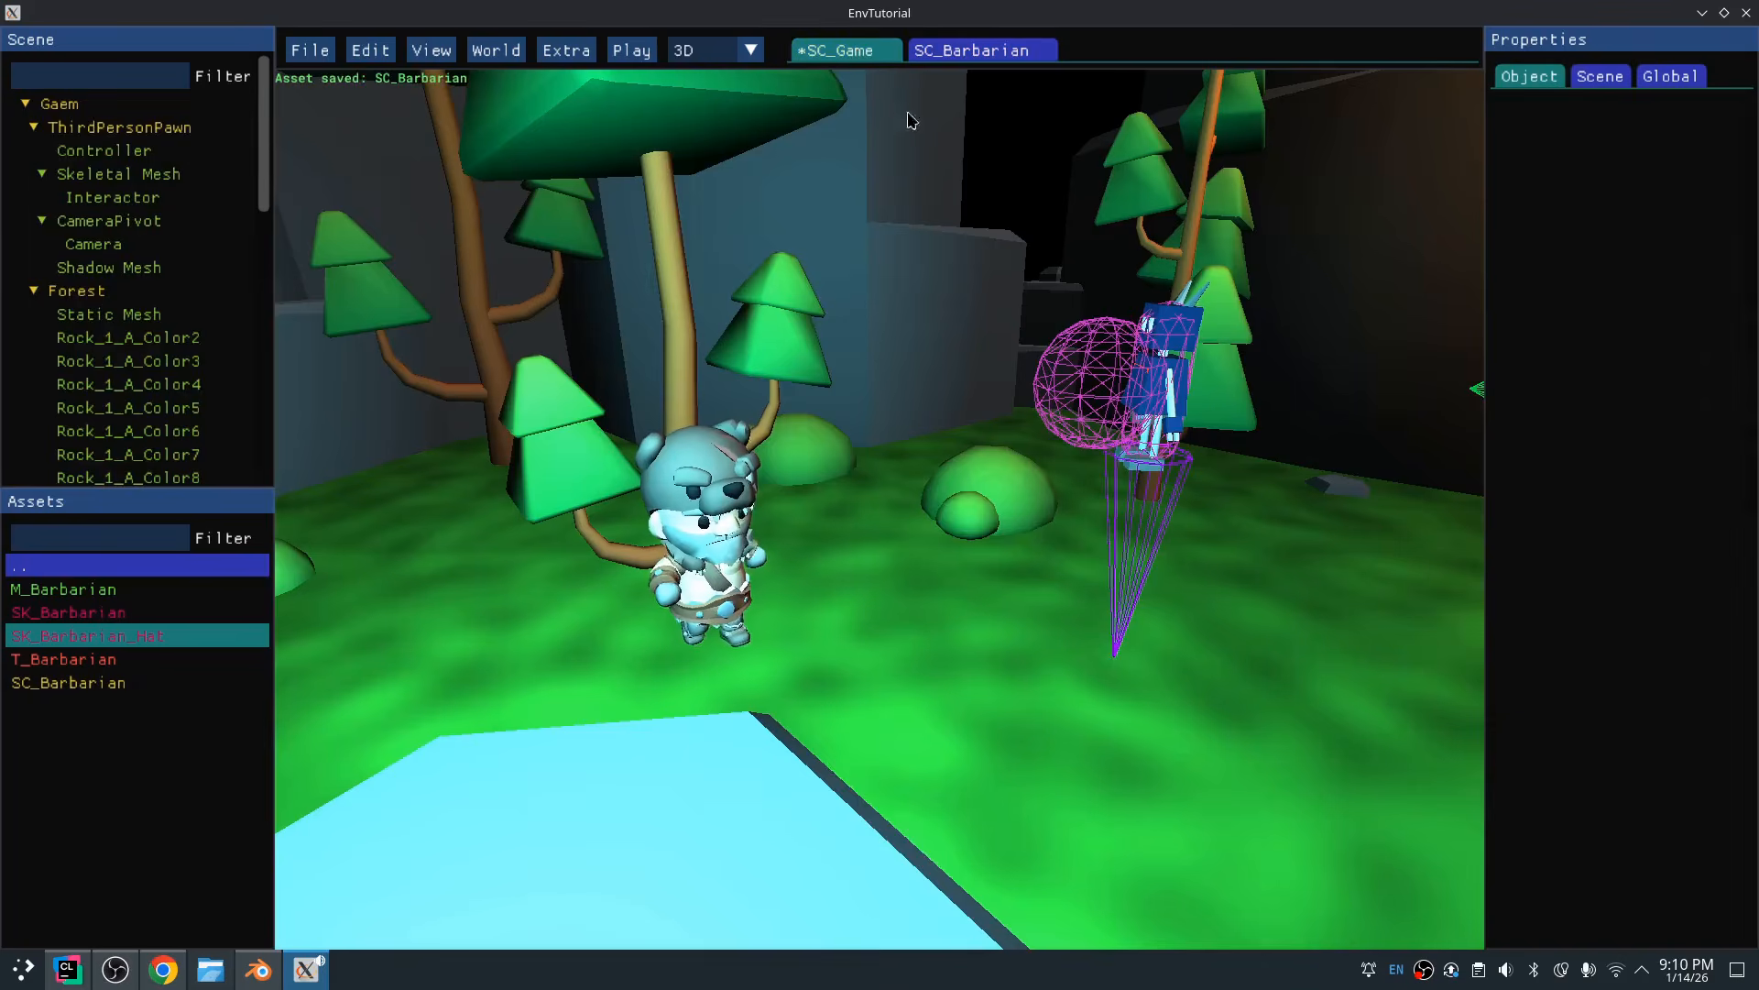
pyautogui.doubleClick(119, 174)
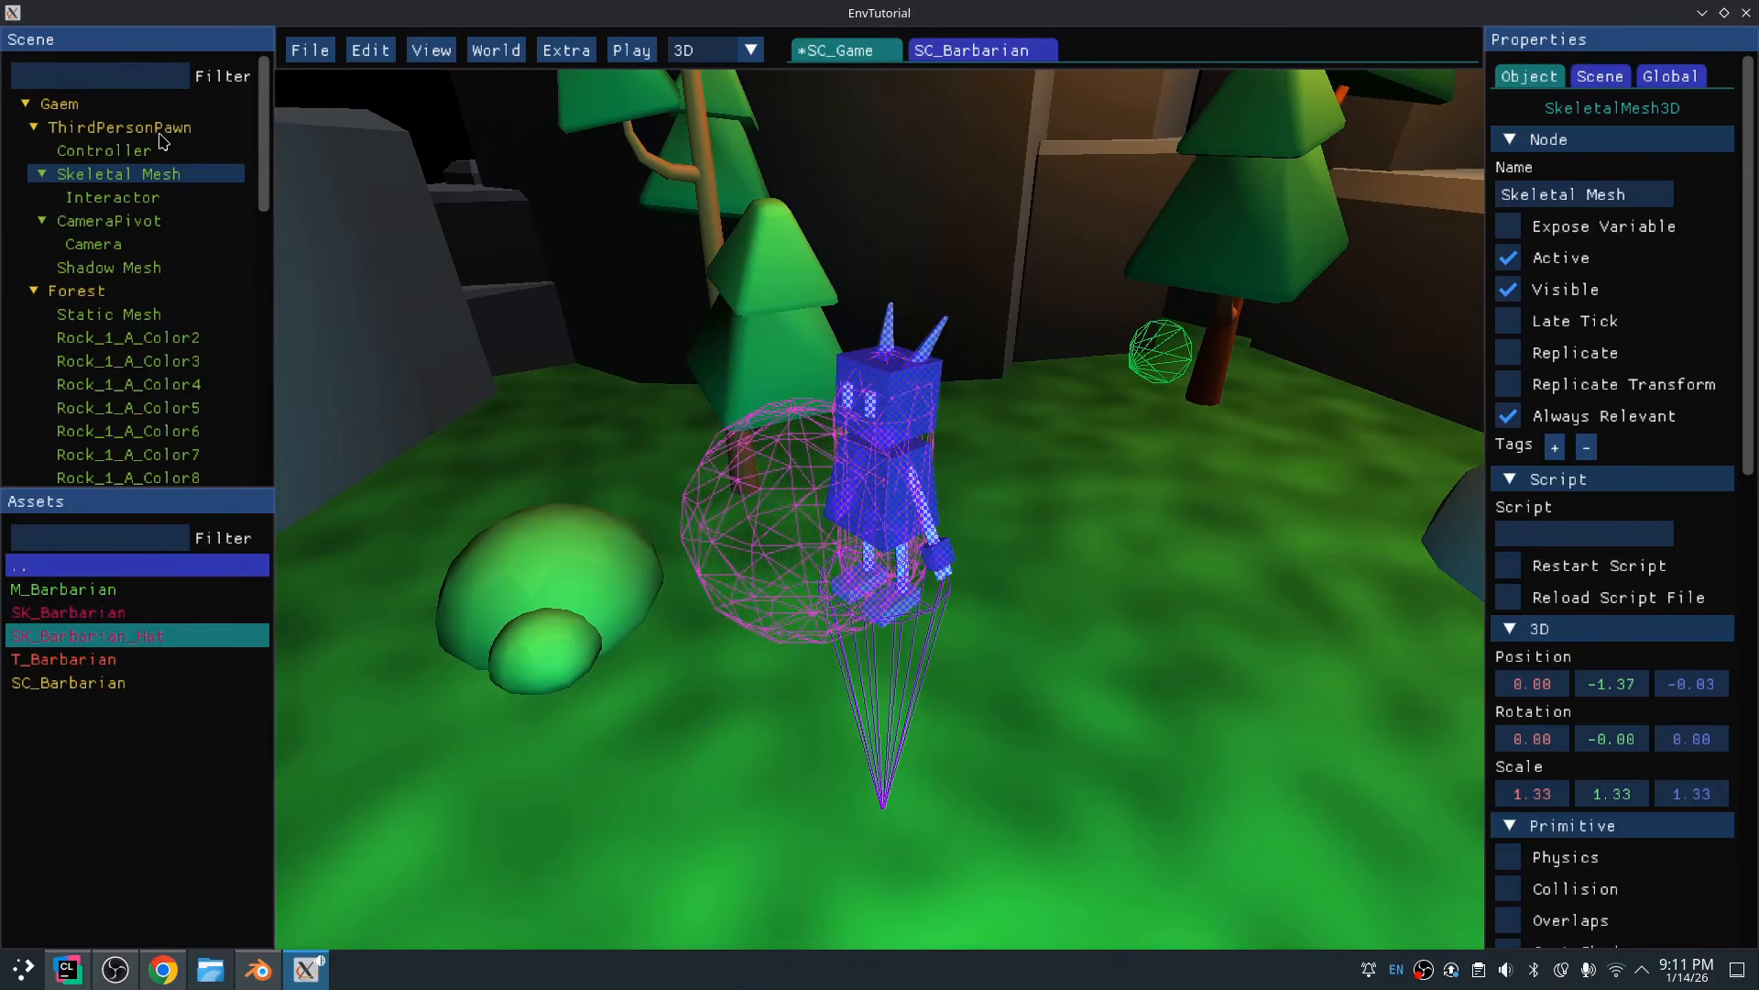
pyautogui.click(161, 131)
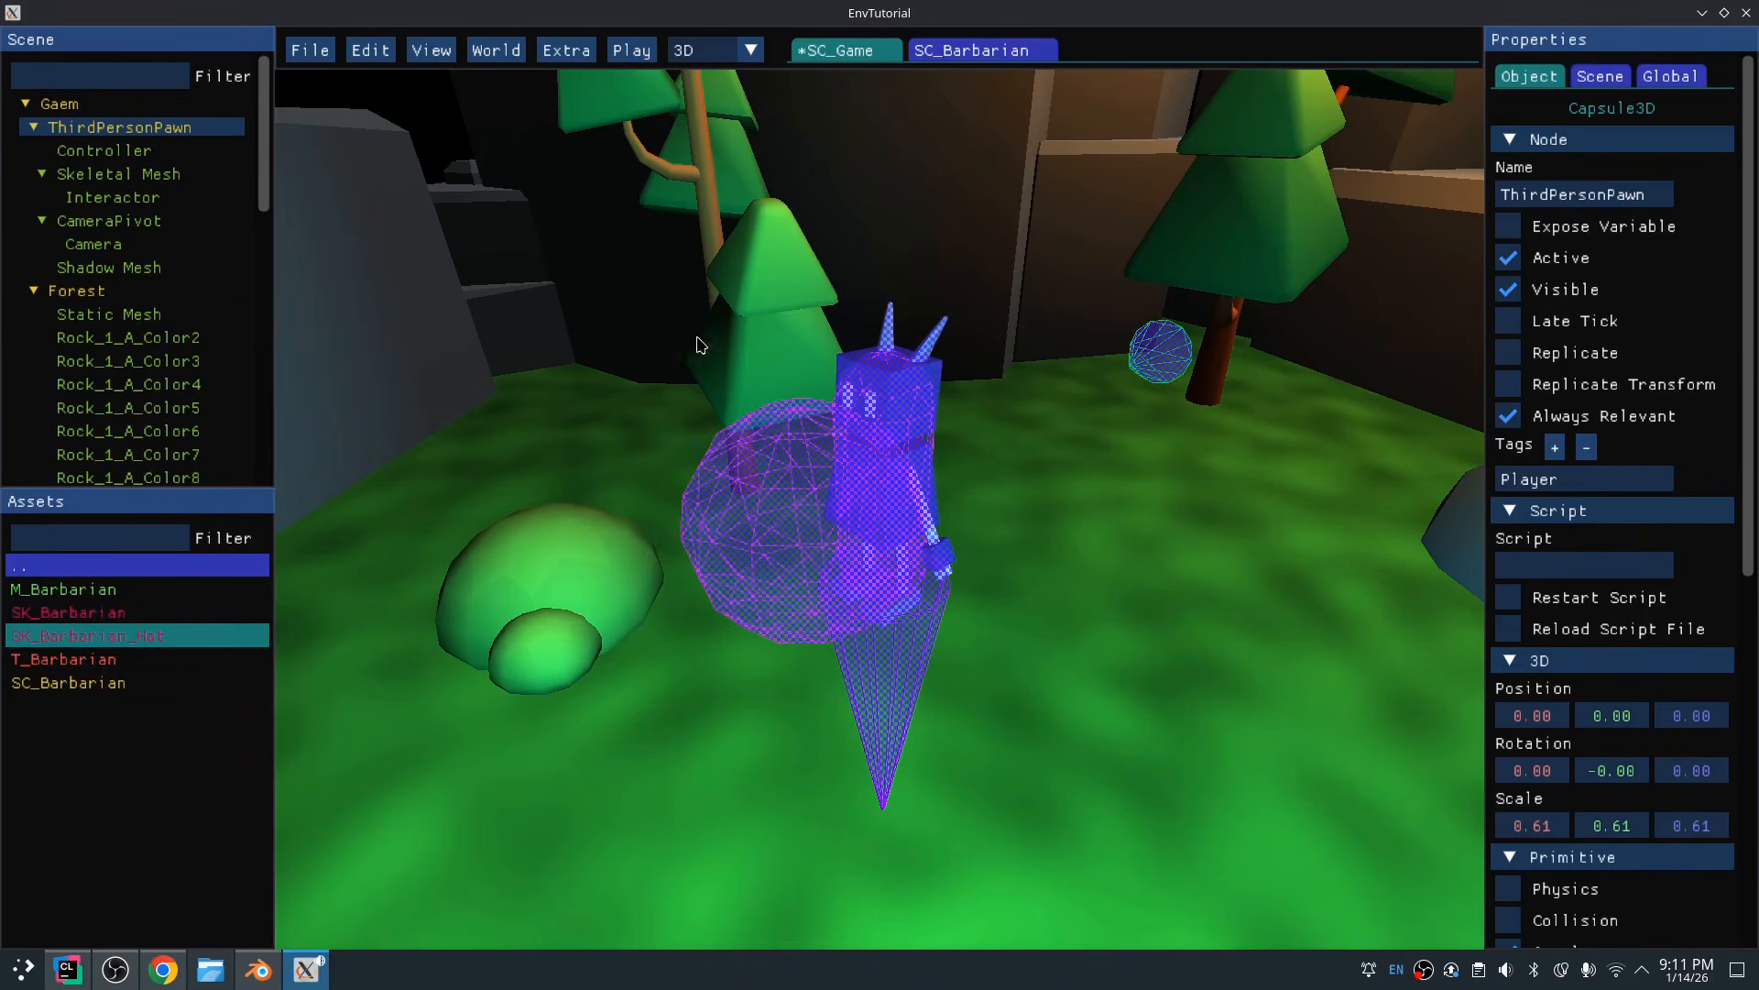
pyautogui.press('Delete')
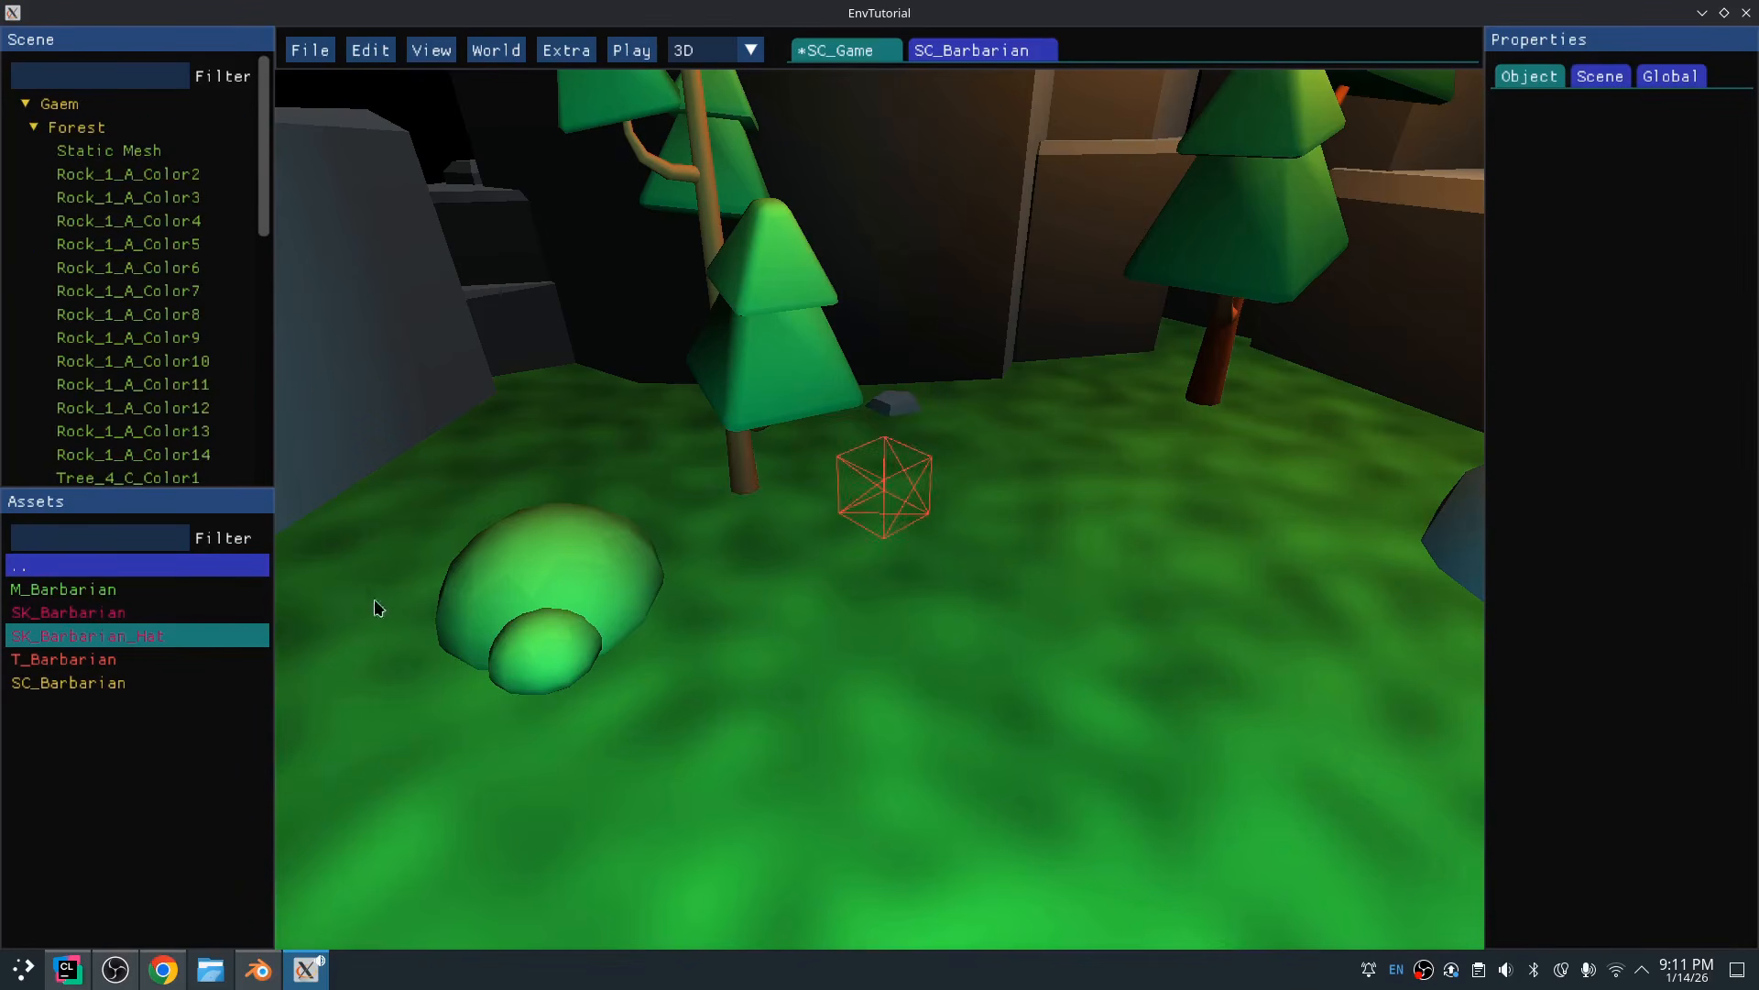
# Instantiate the SC_Barbarian scene in SC_Game as the replacement pawn
pyautogui.rightClick(119, 692)
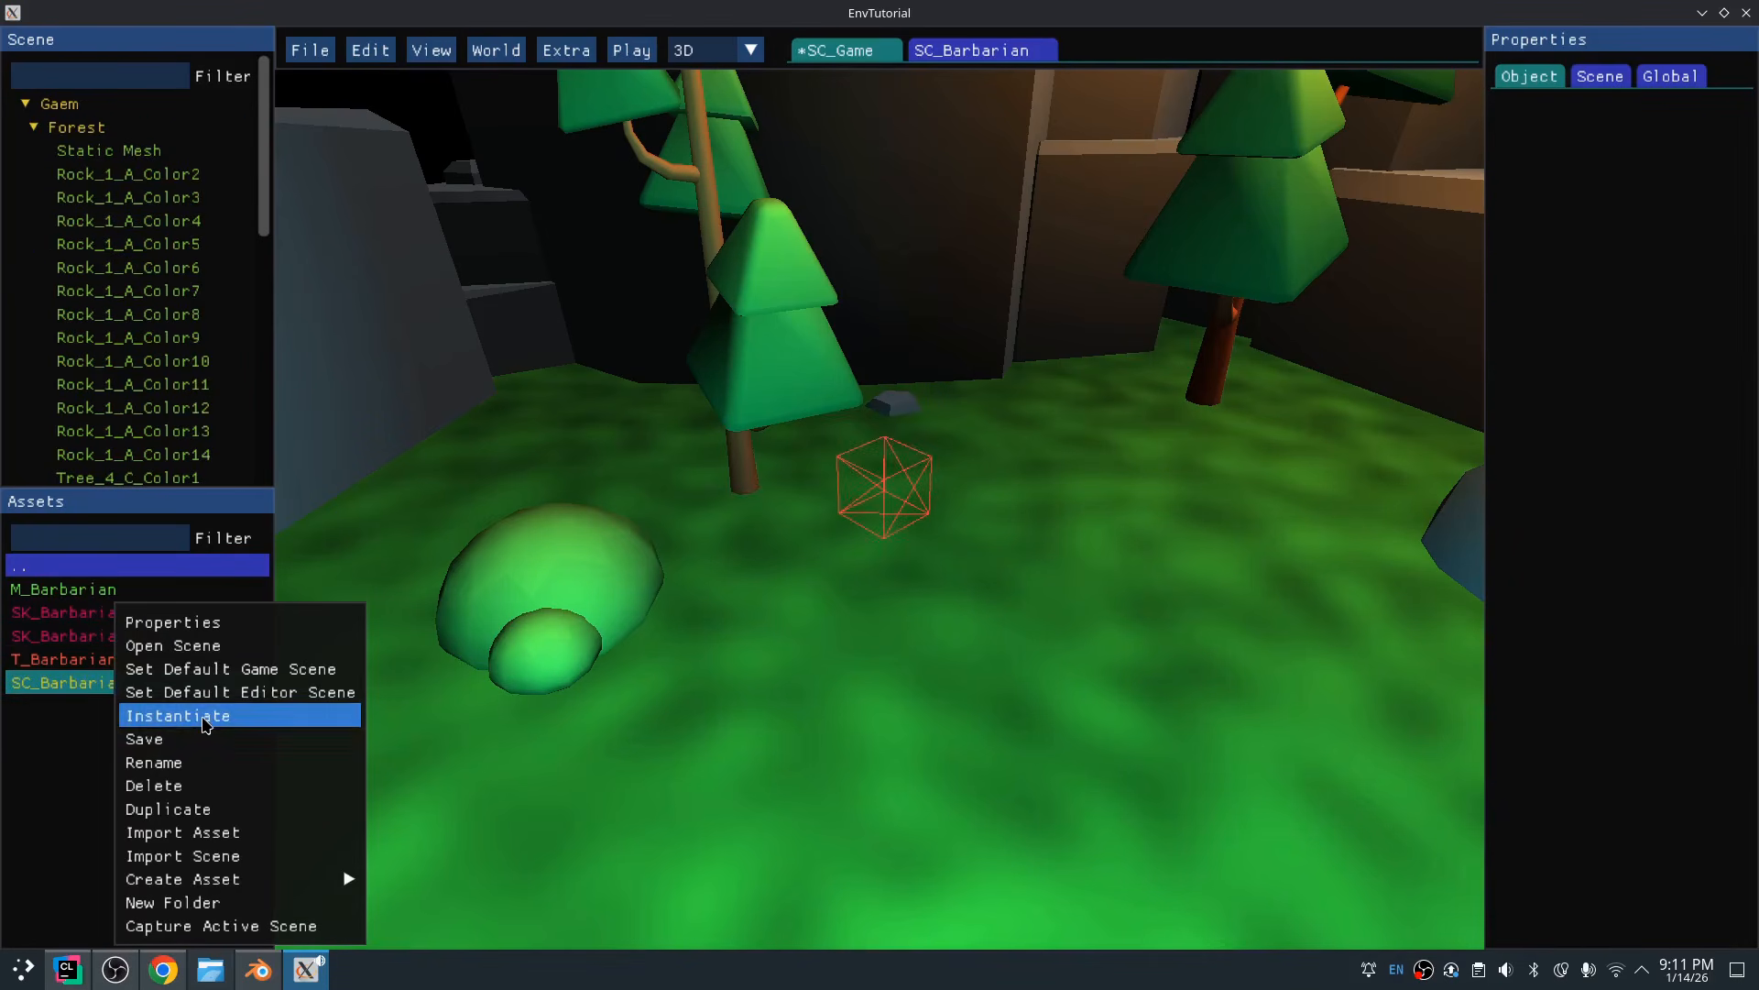
pyautogui.click(165, 715)
pyautogui.press('End')
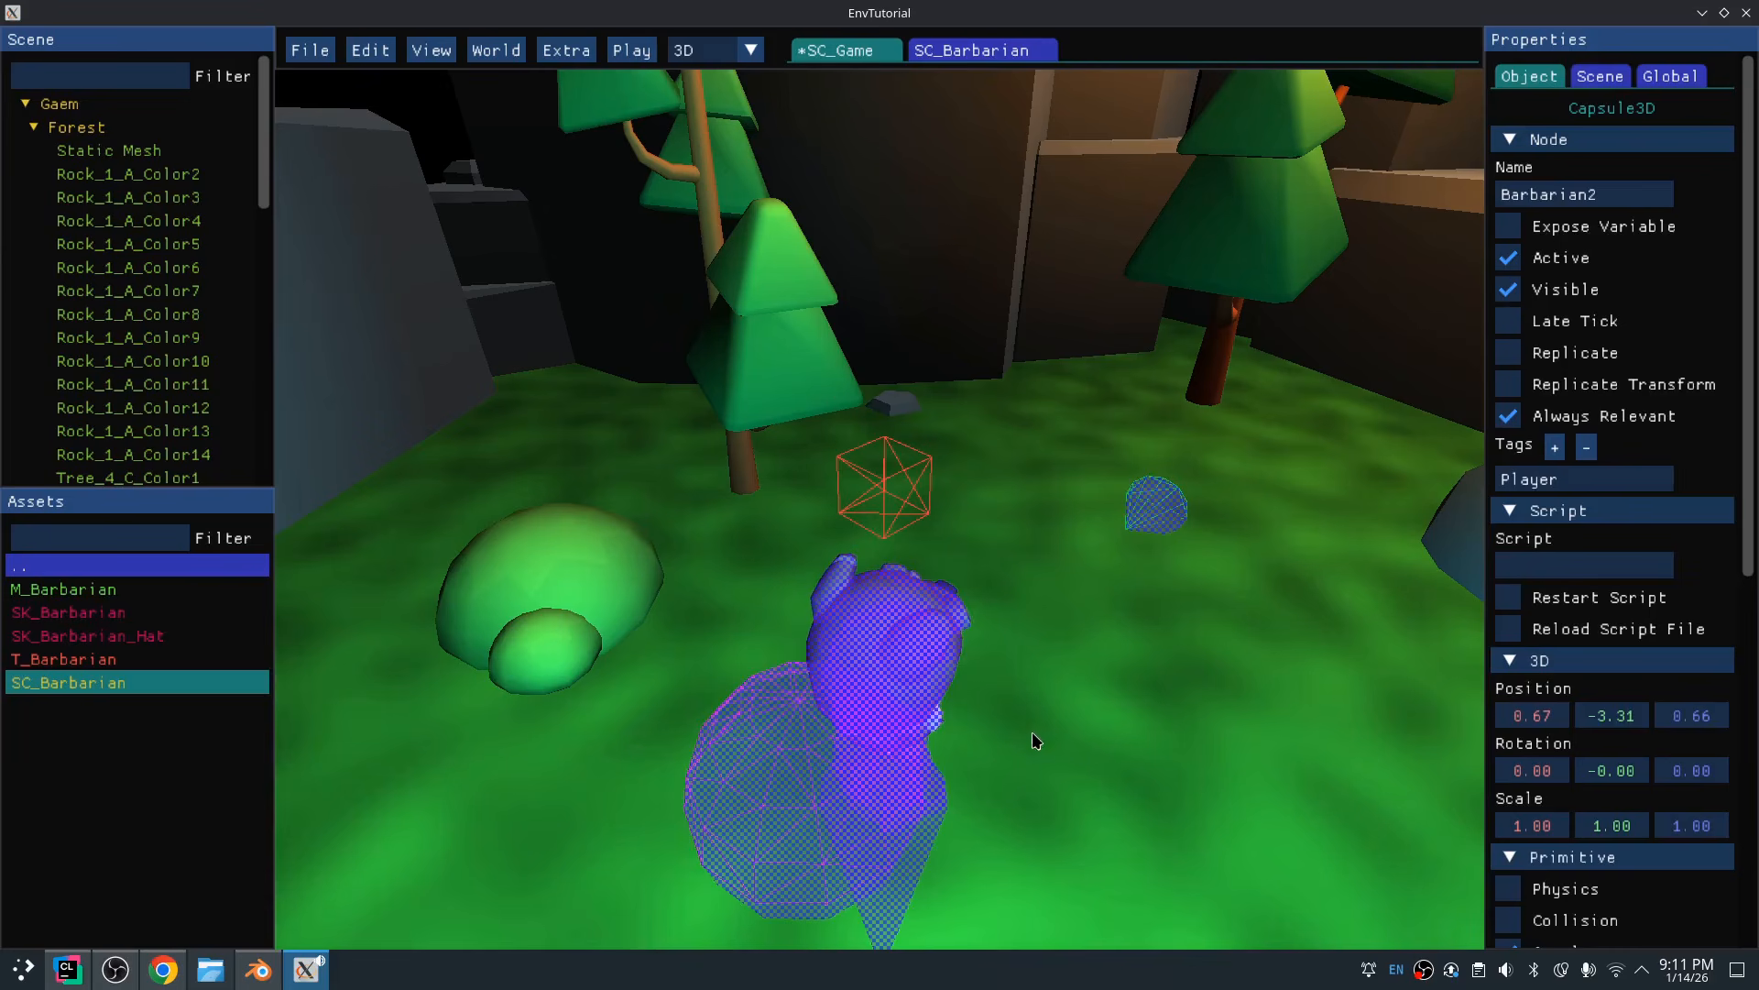
# Raise the new Barbarian instance along the Y axis to stand above the forest ground, and save SC_Game
pyautogui.press('g')
pyautogui.press('y')
pyautogui.click(880, 499)
pyautogui.click(880, 499)
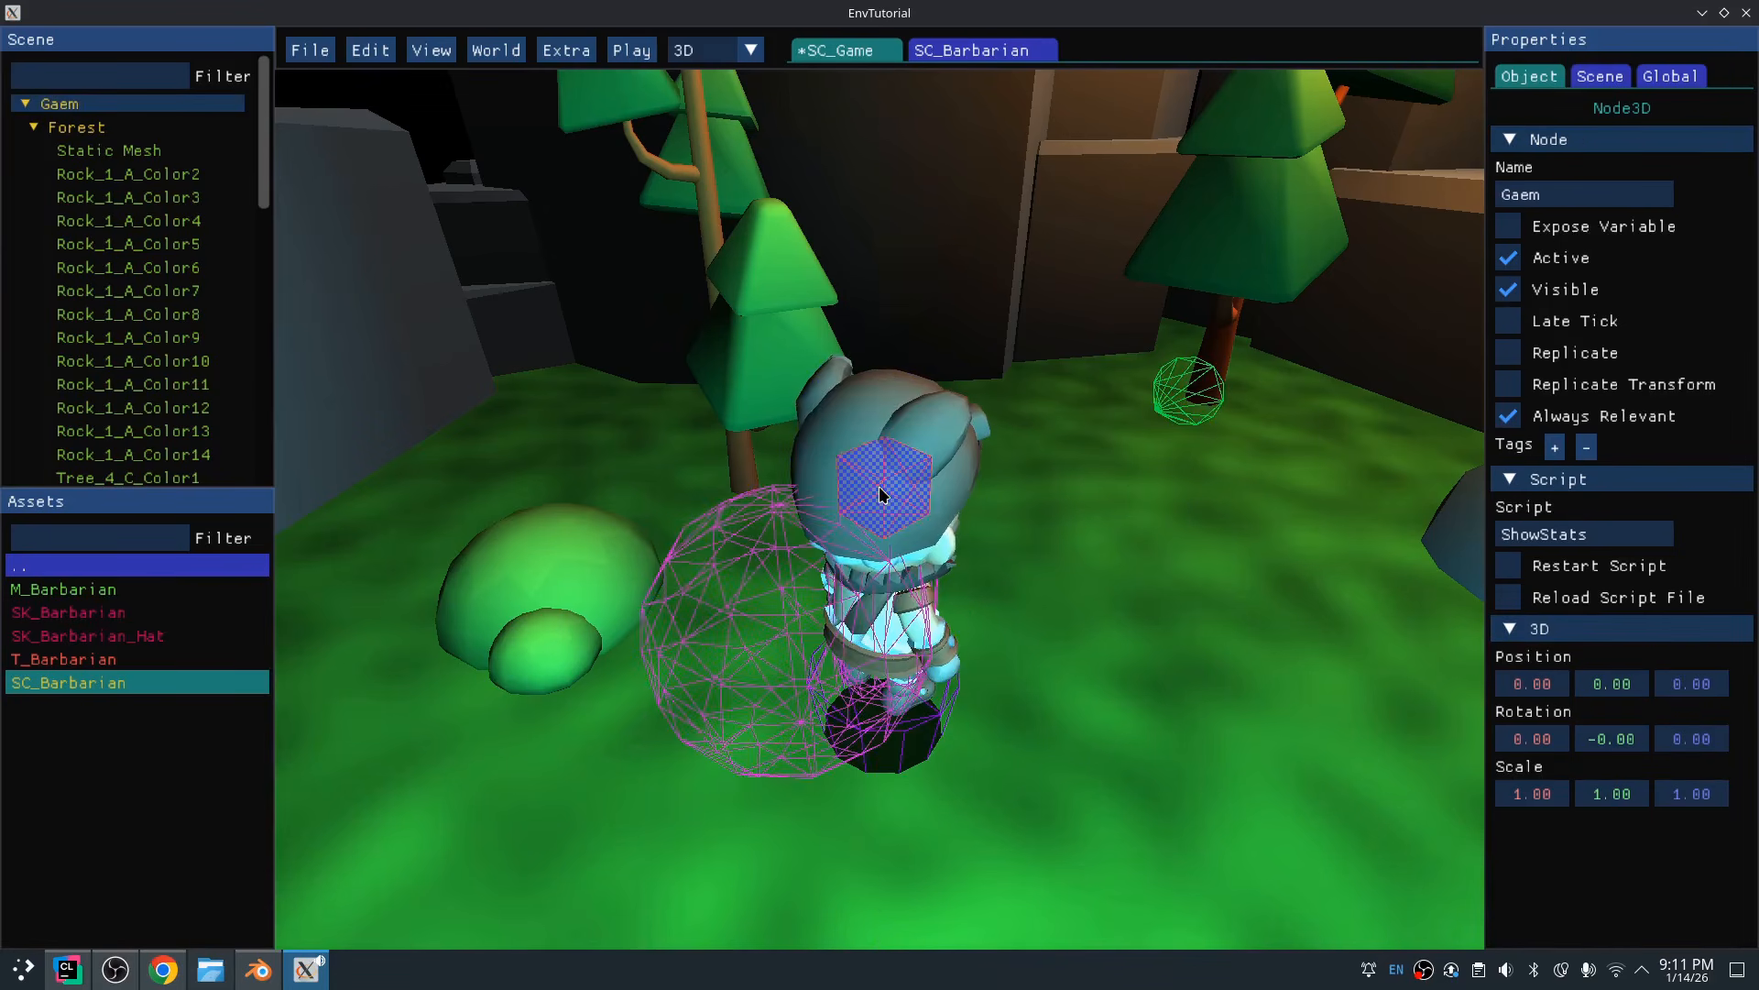
pyautogui.moveTo(880, 499); pyautogui.dragTo(1119, 491, button='middle')
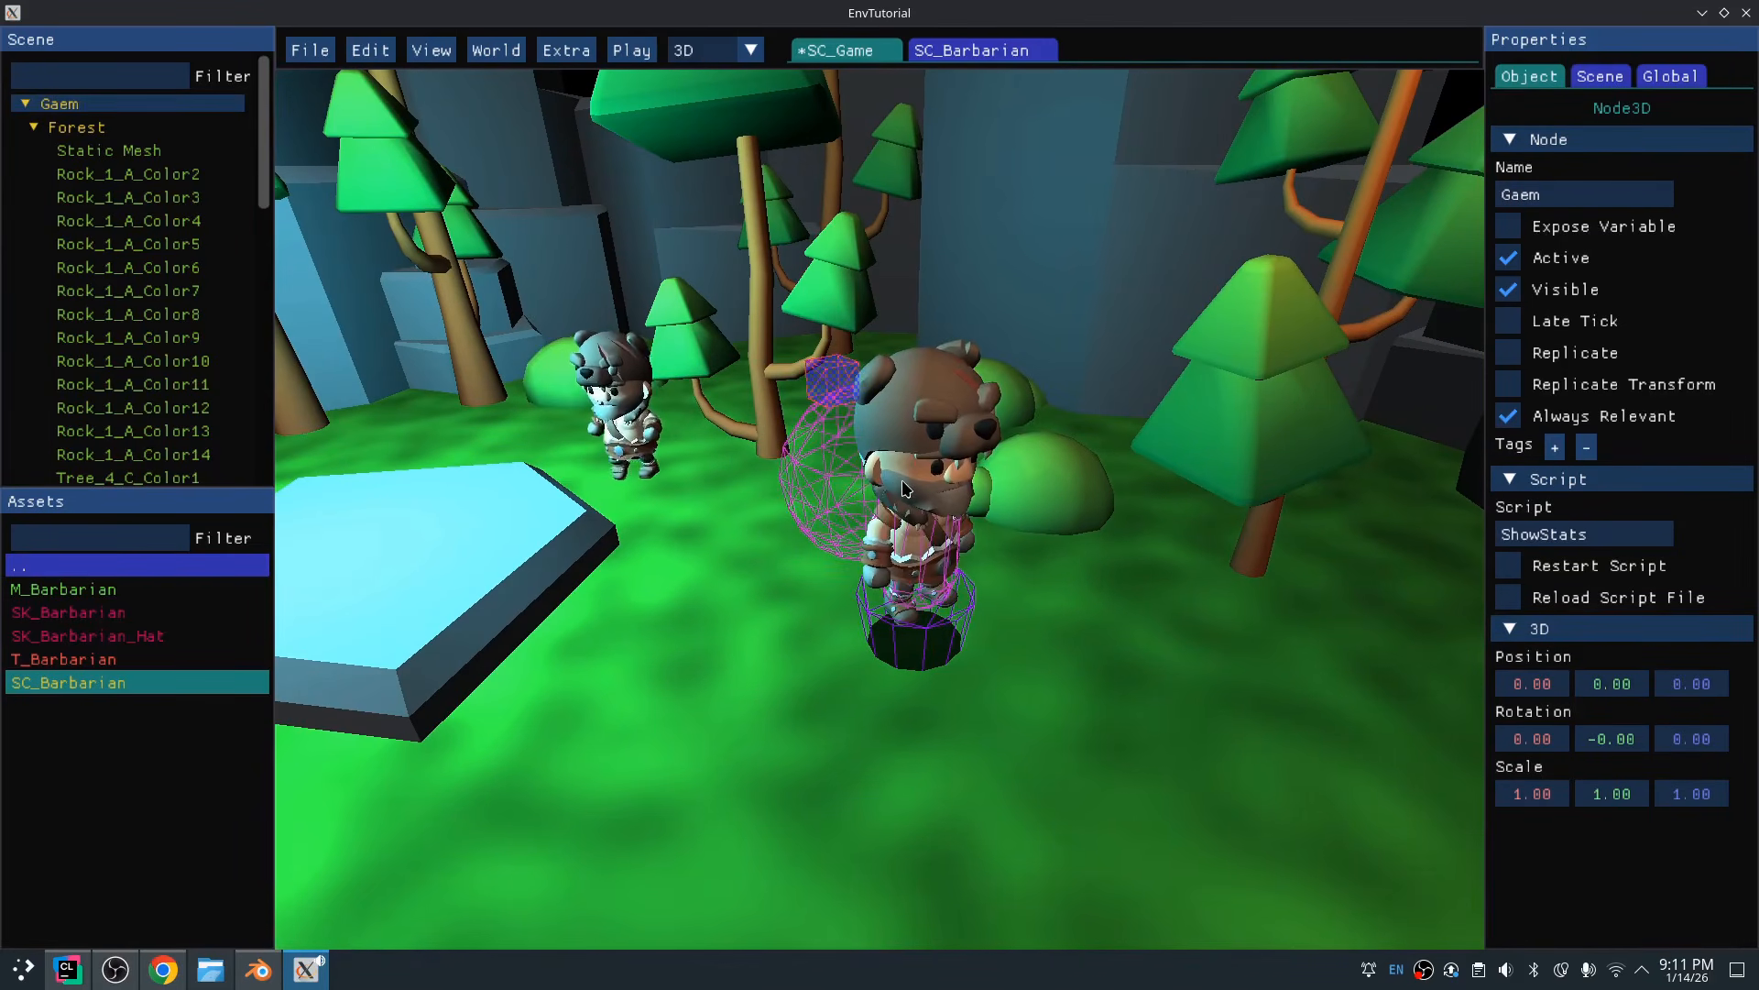
pyautogui.hotkey('ctrl', 's')
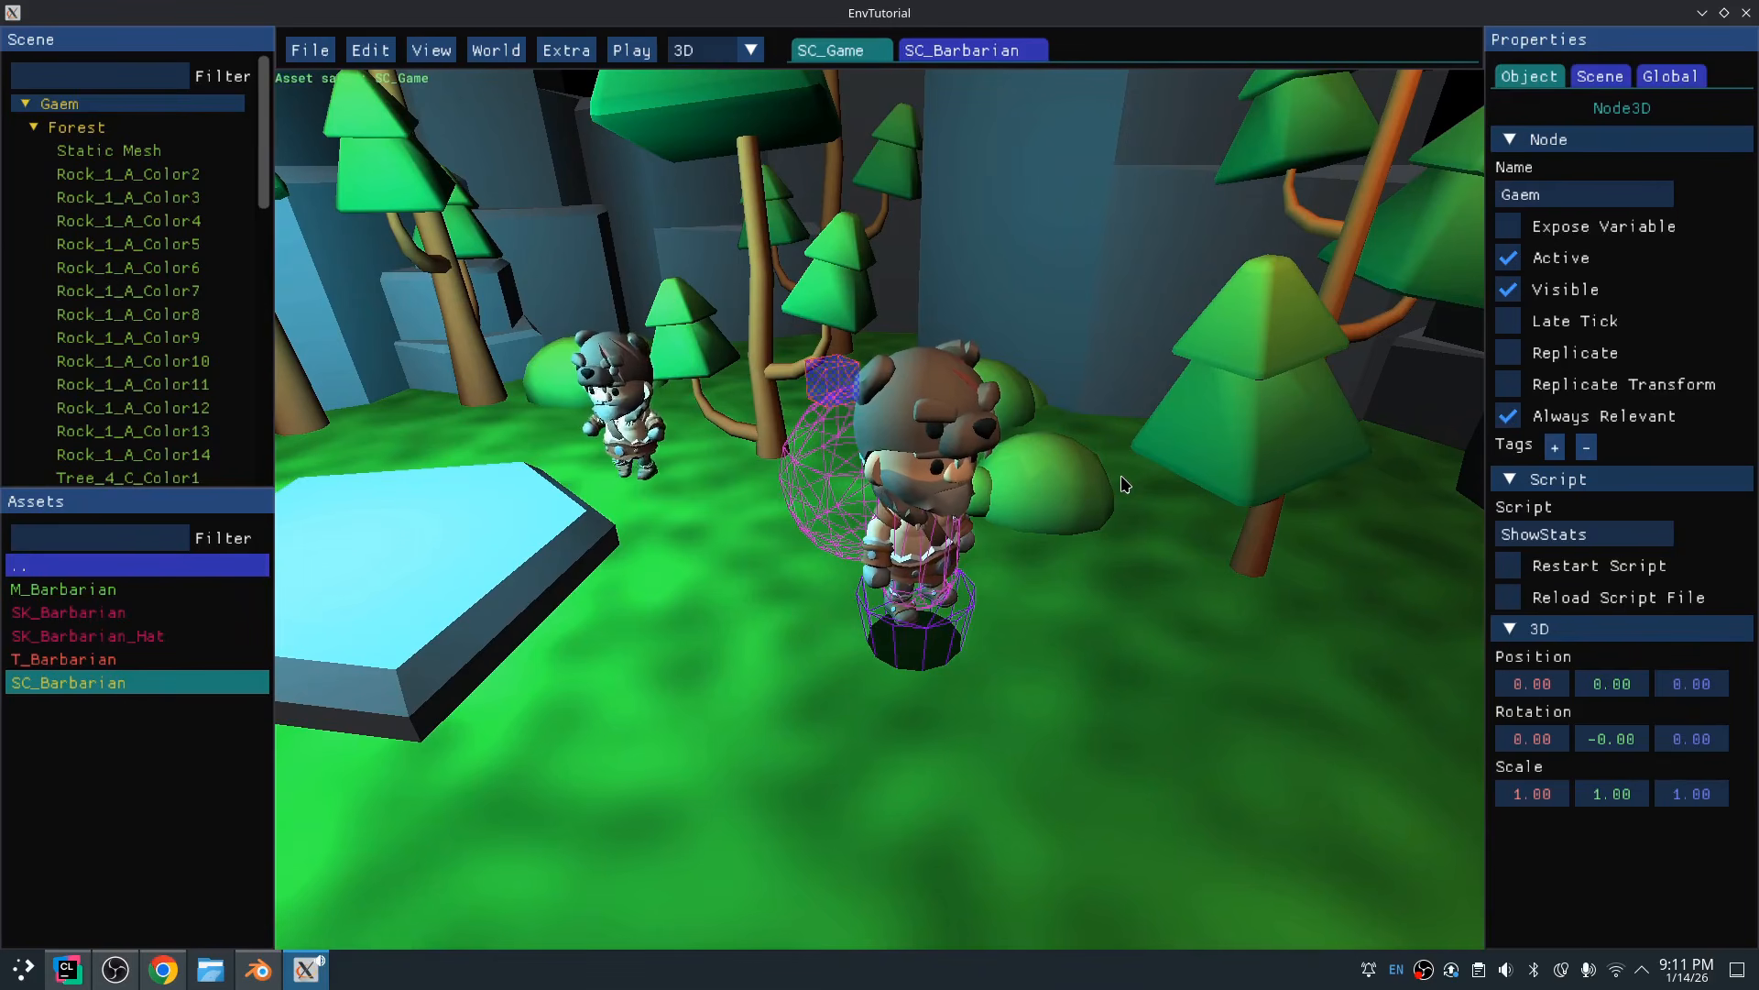
# Playtest SC_Game, walking and jumping the Barbarian around the forest, and release control of the running game
pyautogui.press('F5')
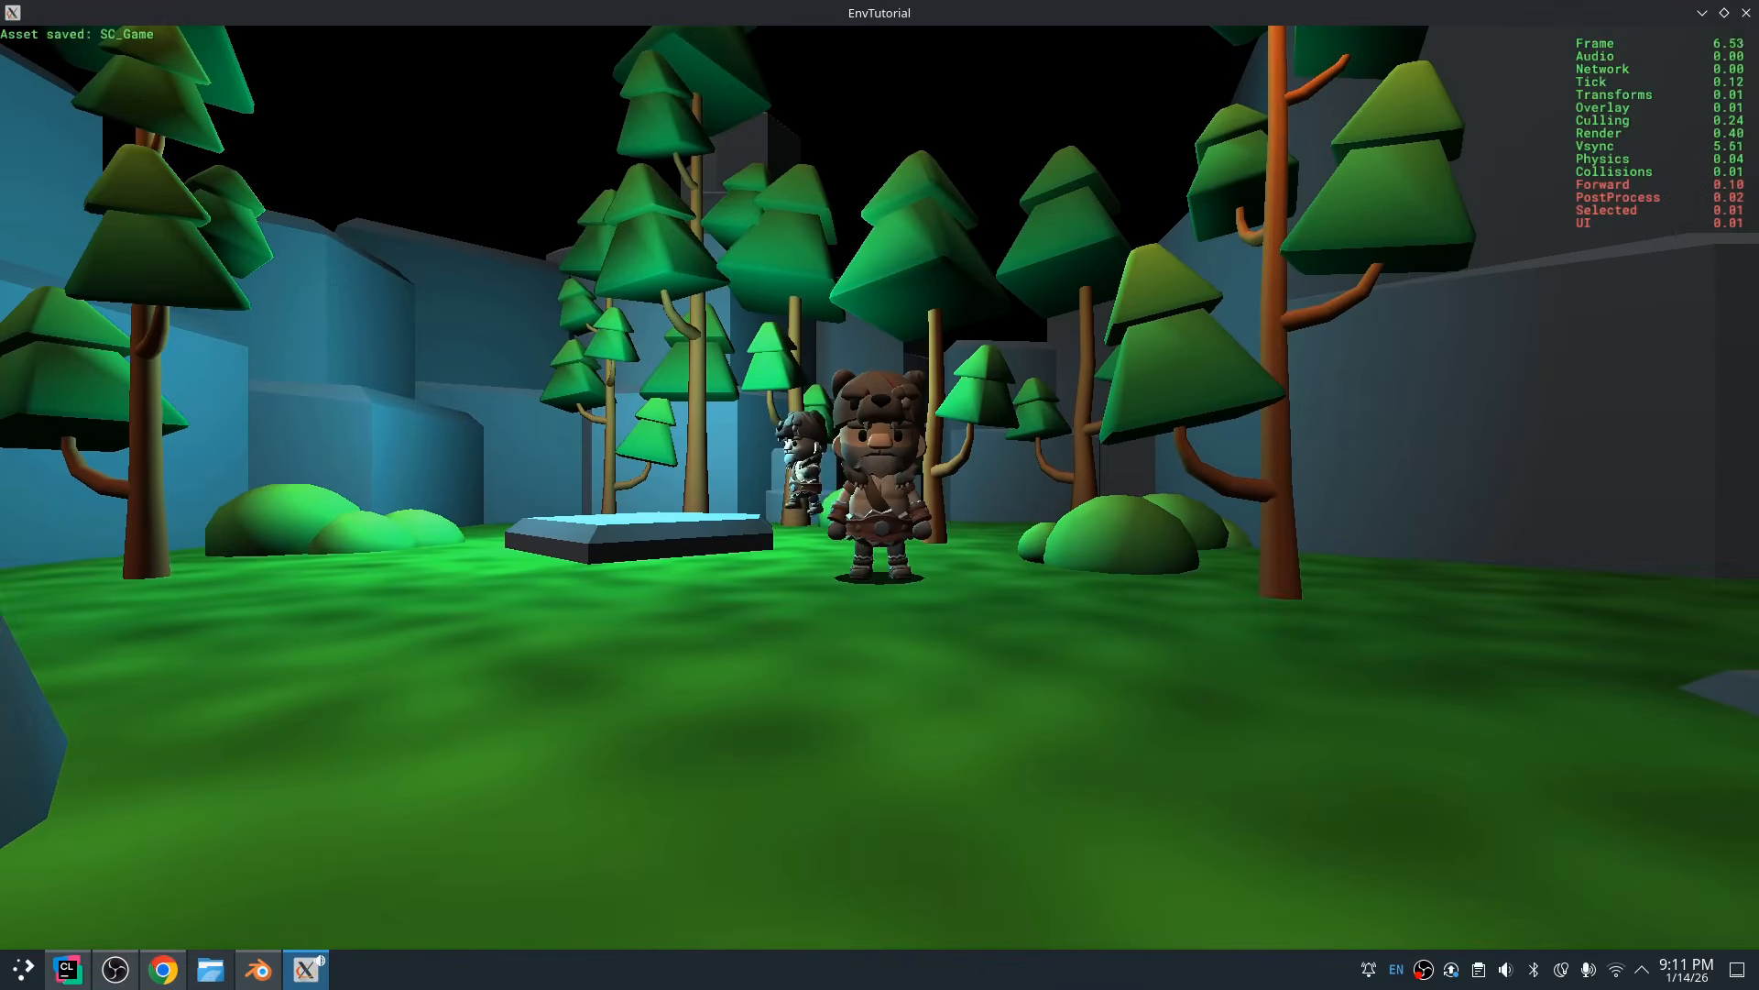
pyautogui.press('d')
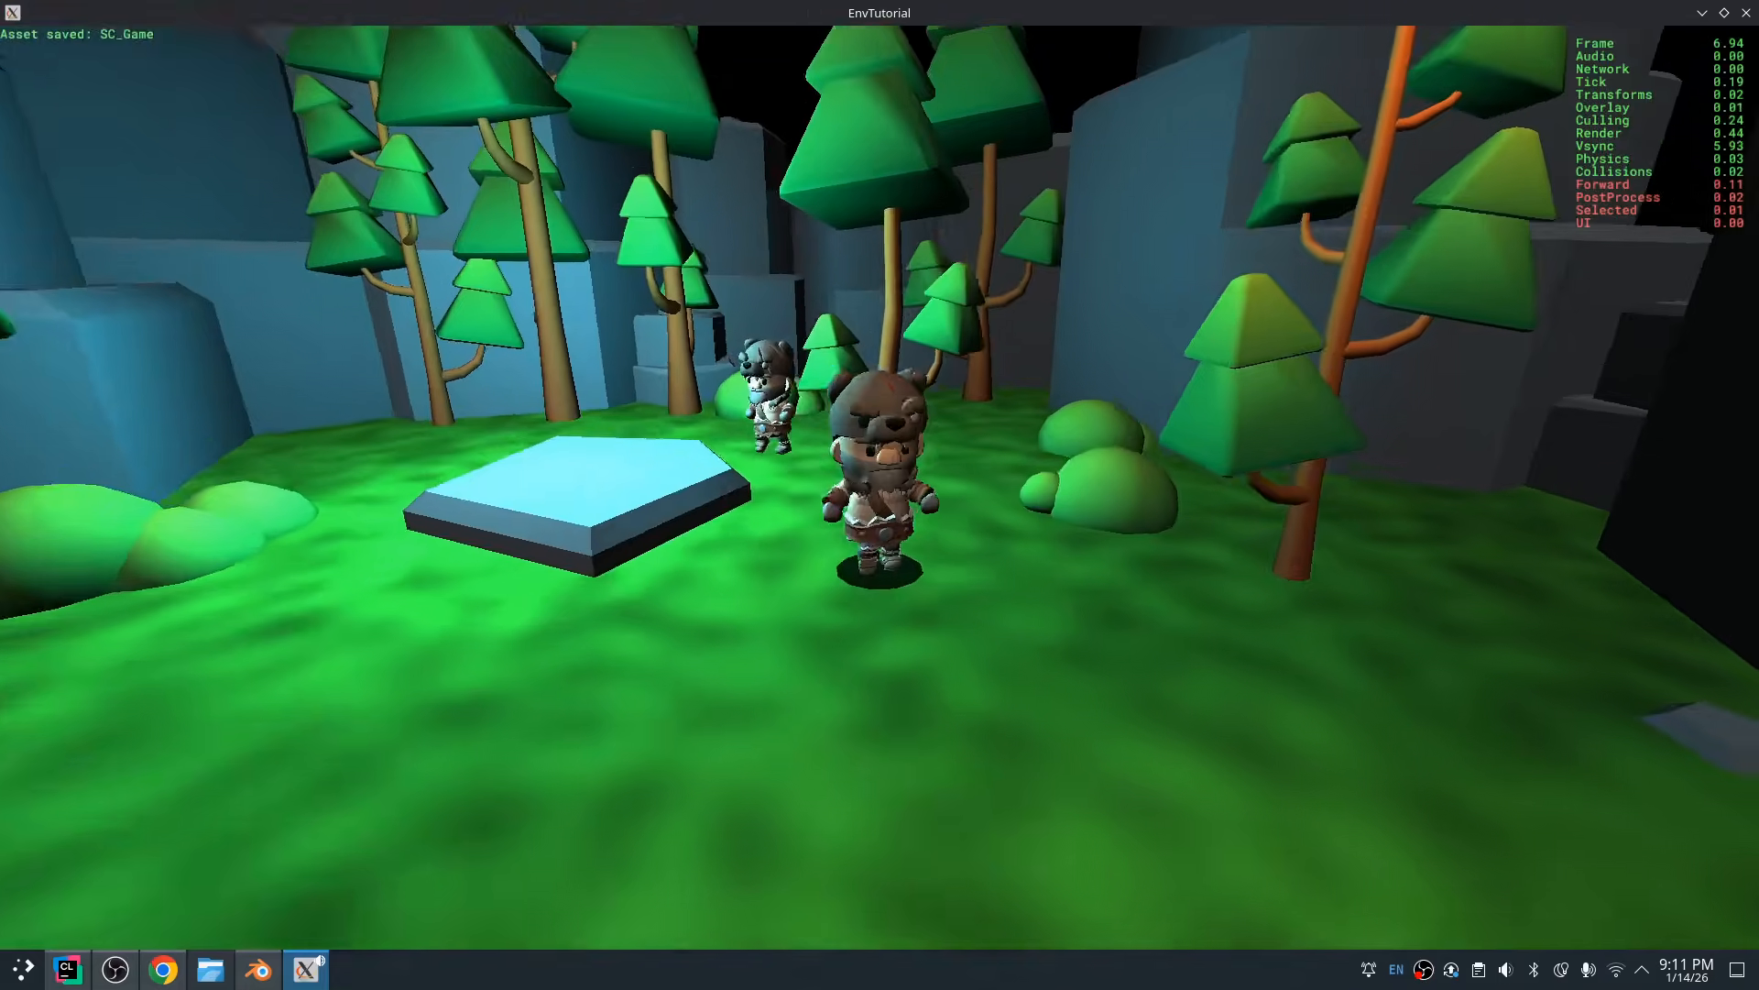
pyautogui.press('w')
pyautogui.press('a')
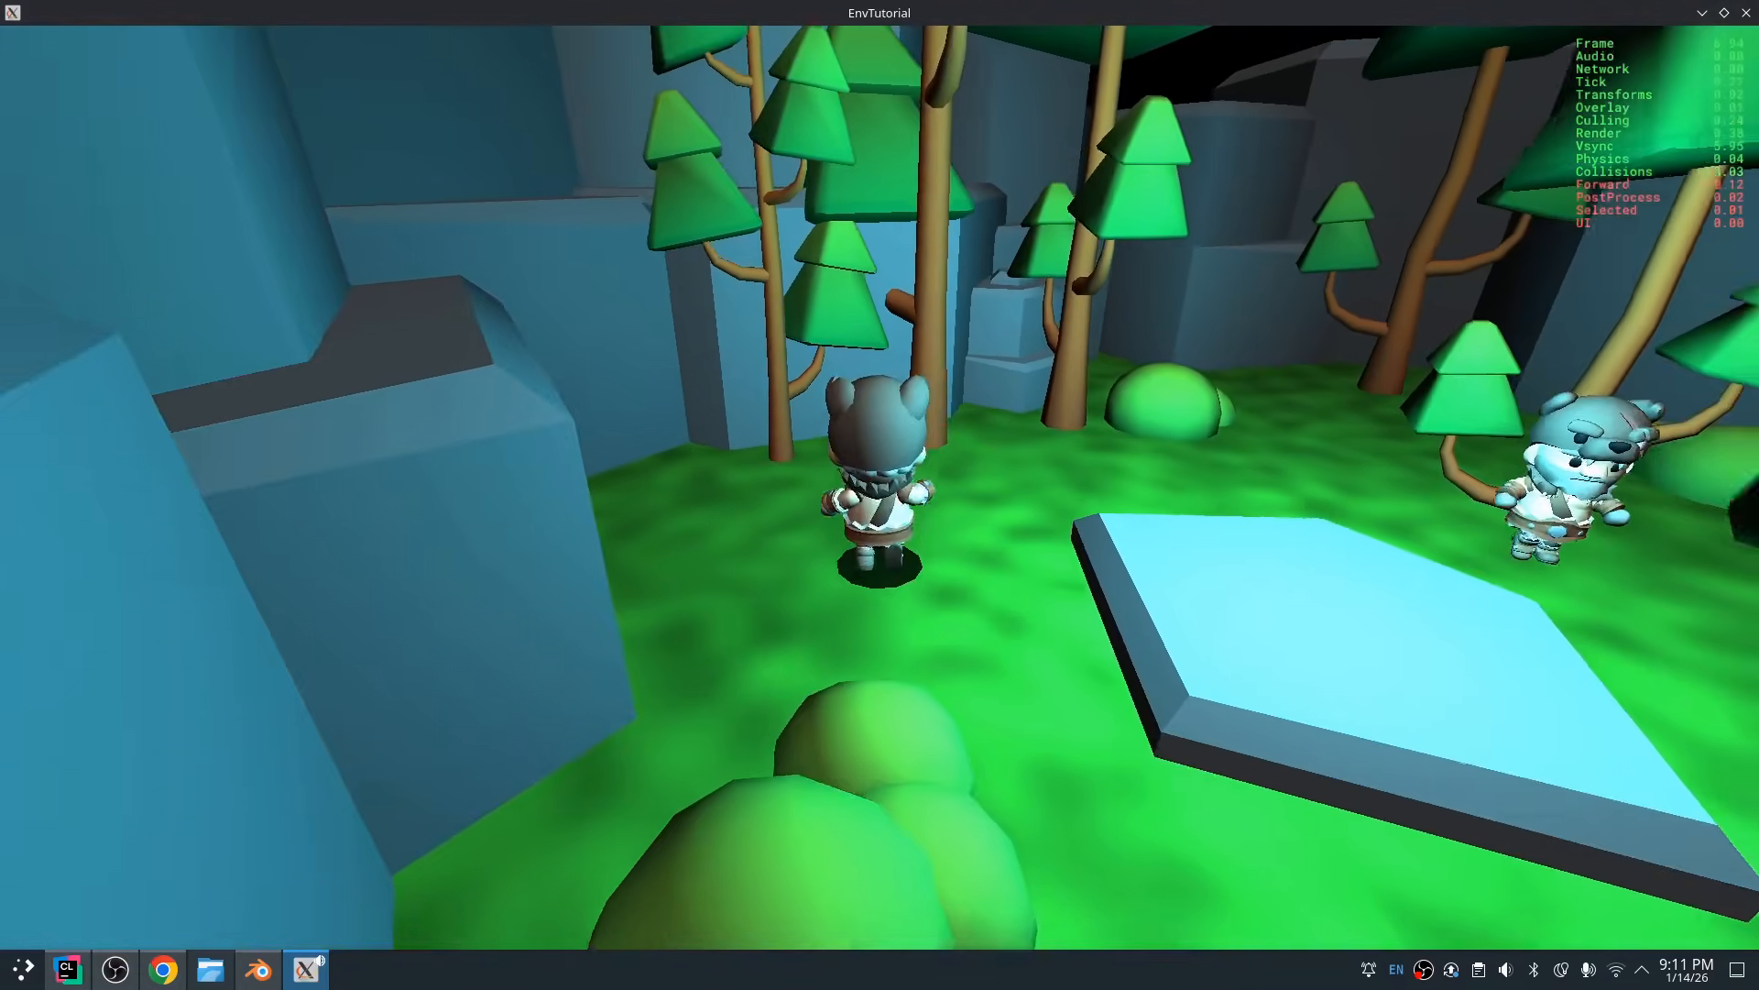
pyautogui.press('space')
pyautogui.press('Escape')
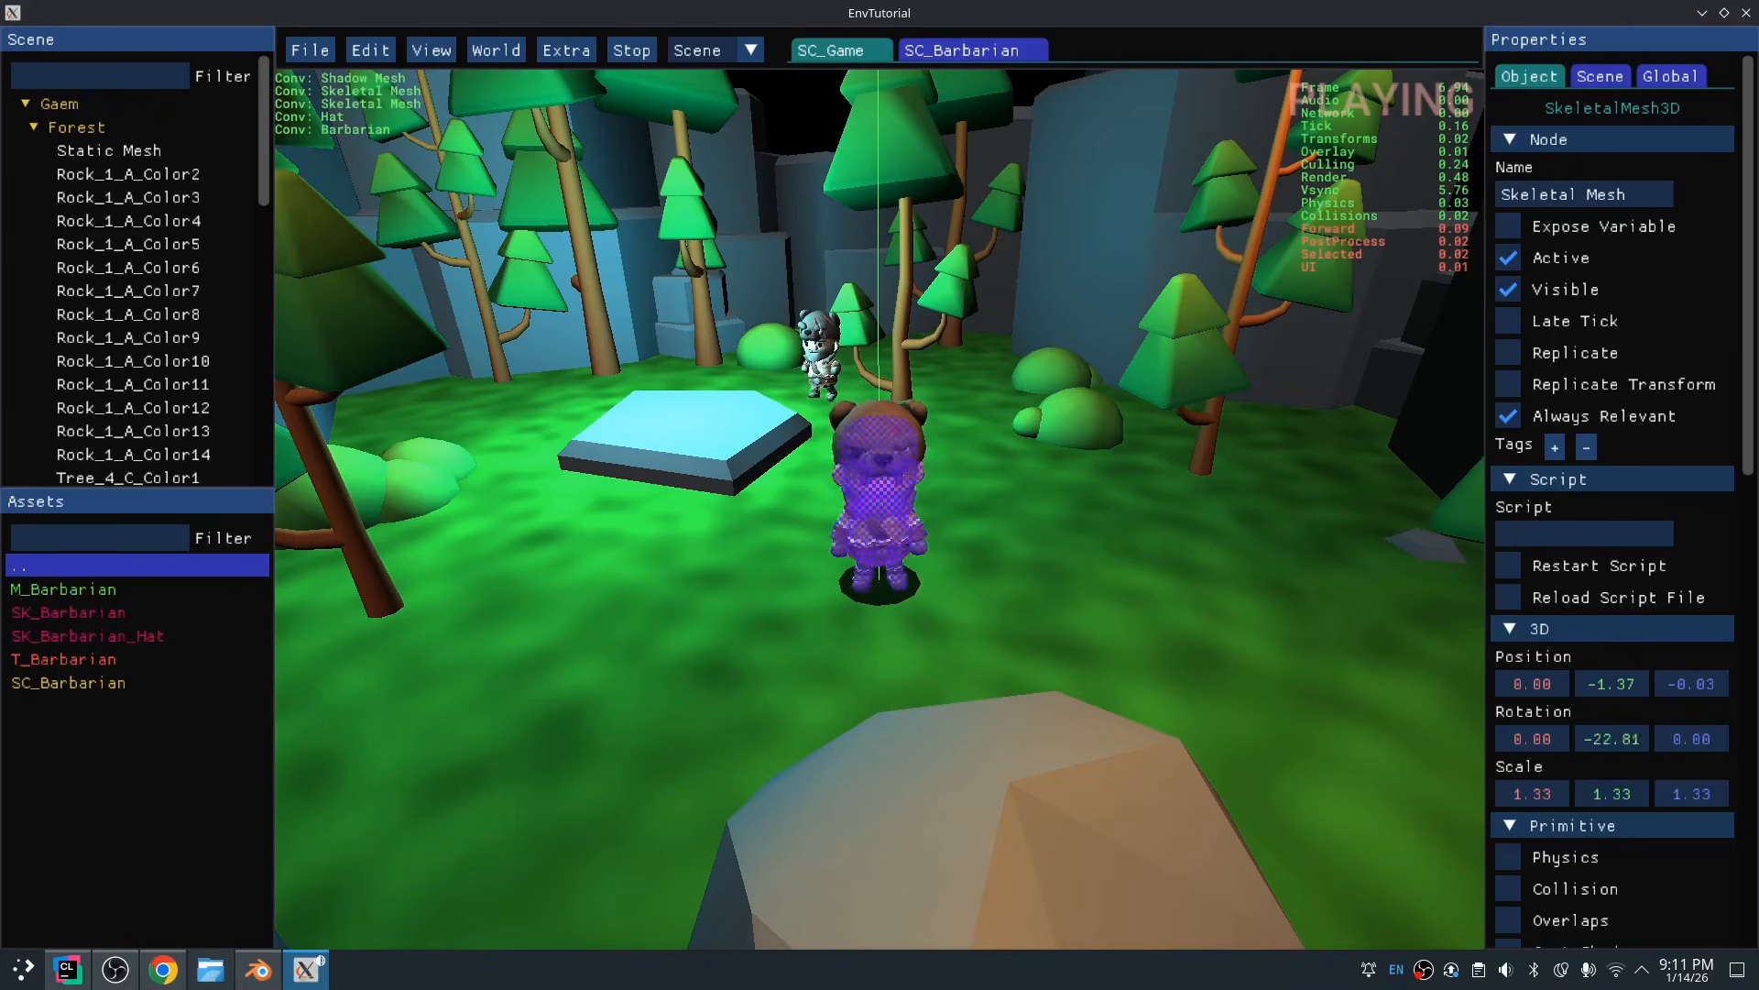
# Resume the playtest, walk the Barbarian back and forth to check its facing direction, and stop playing
pyautogui.press('Escape')
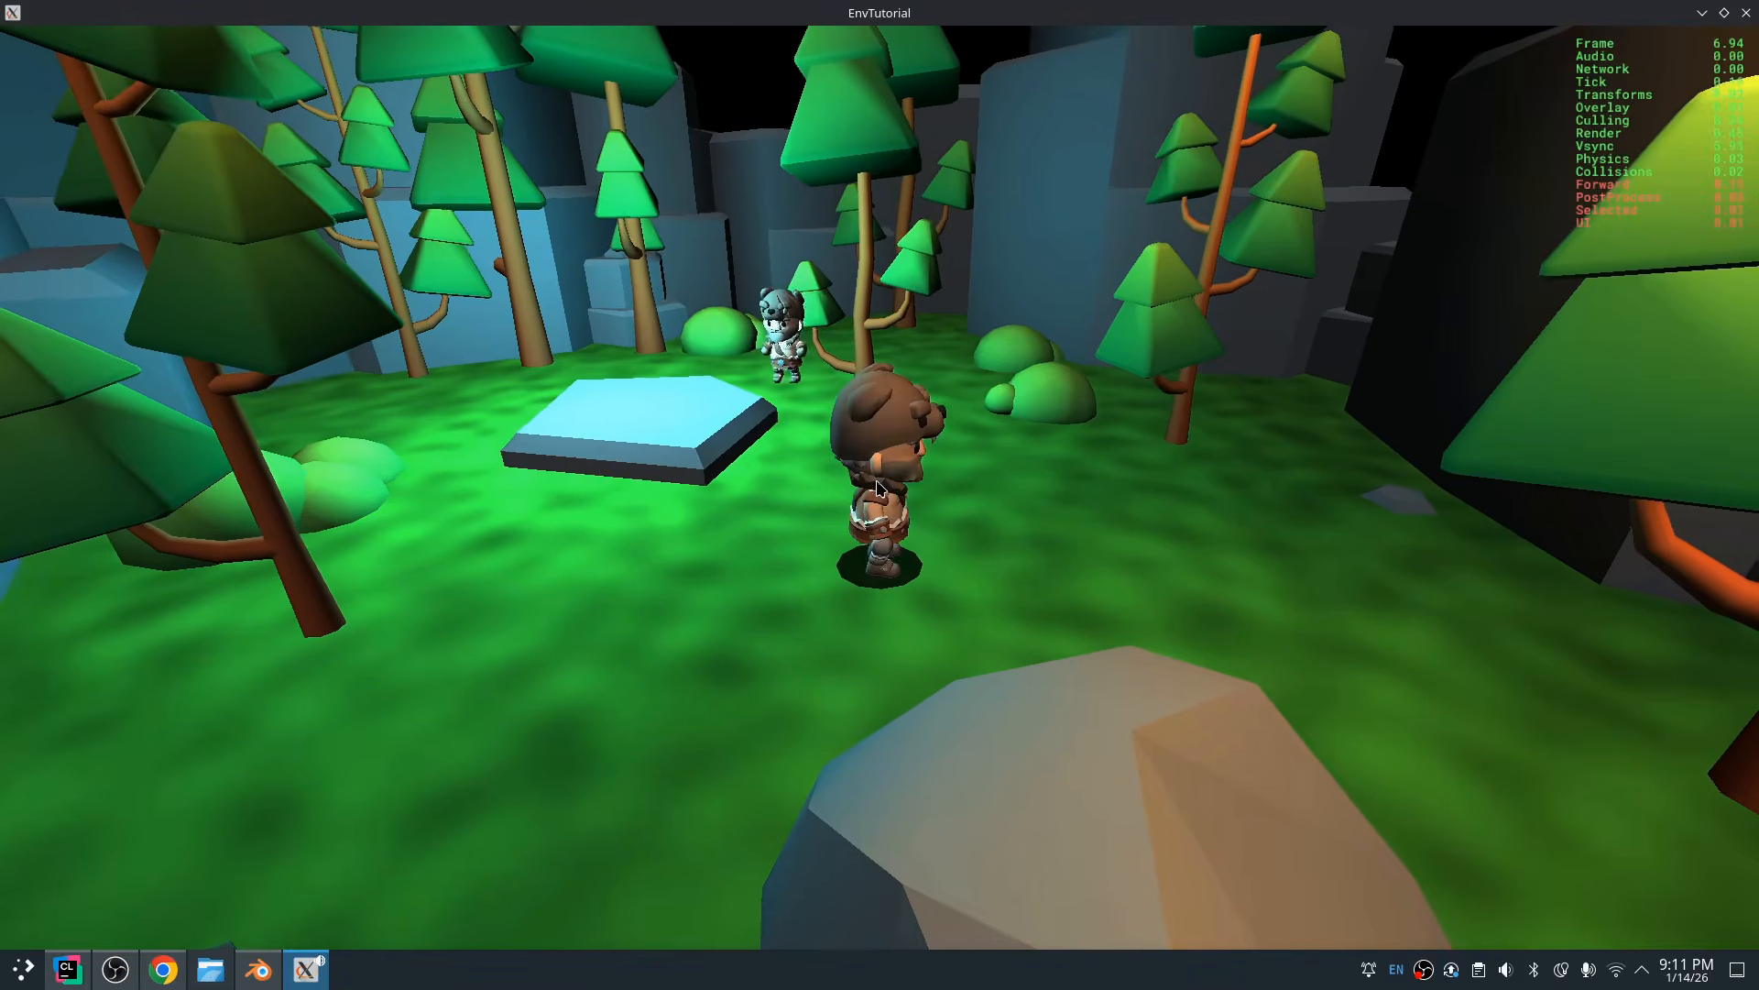
pyautogui.press('s')
pyautogui.press('w')
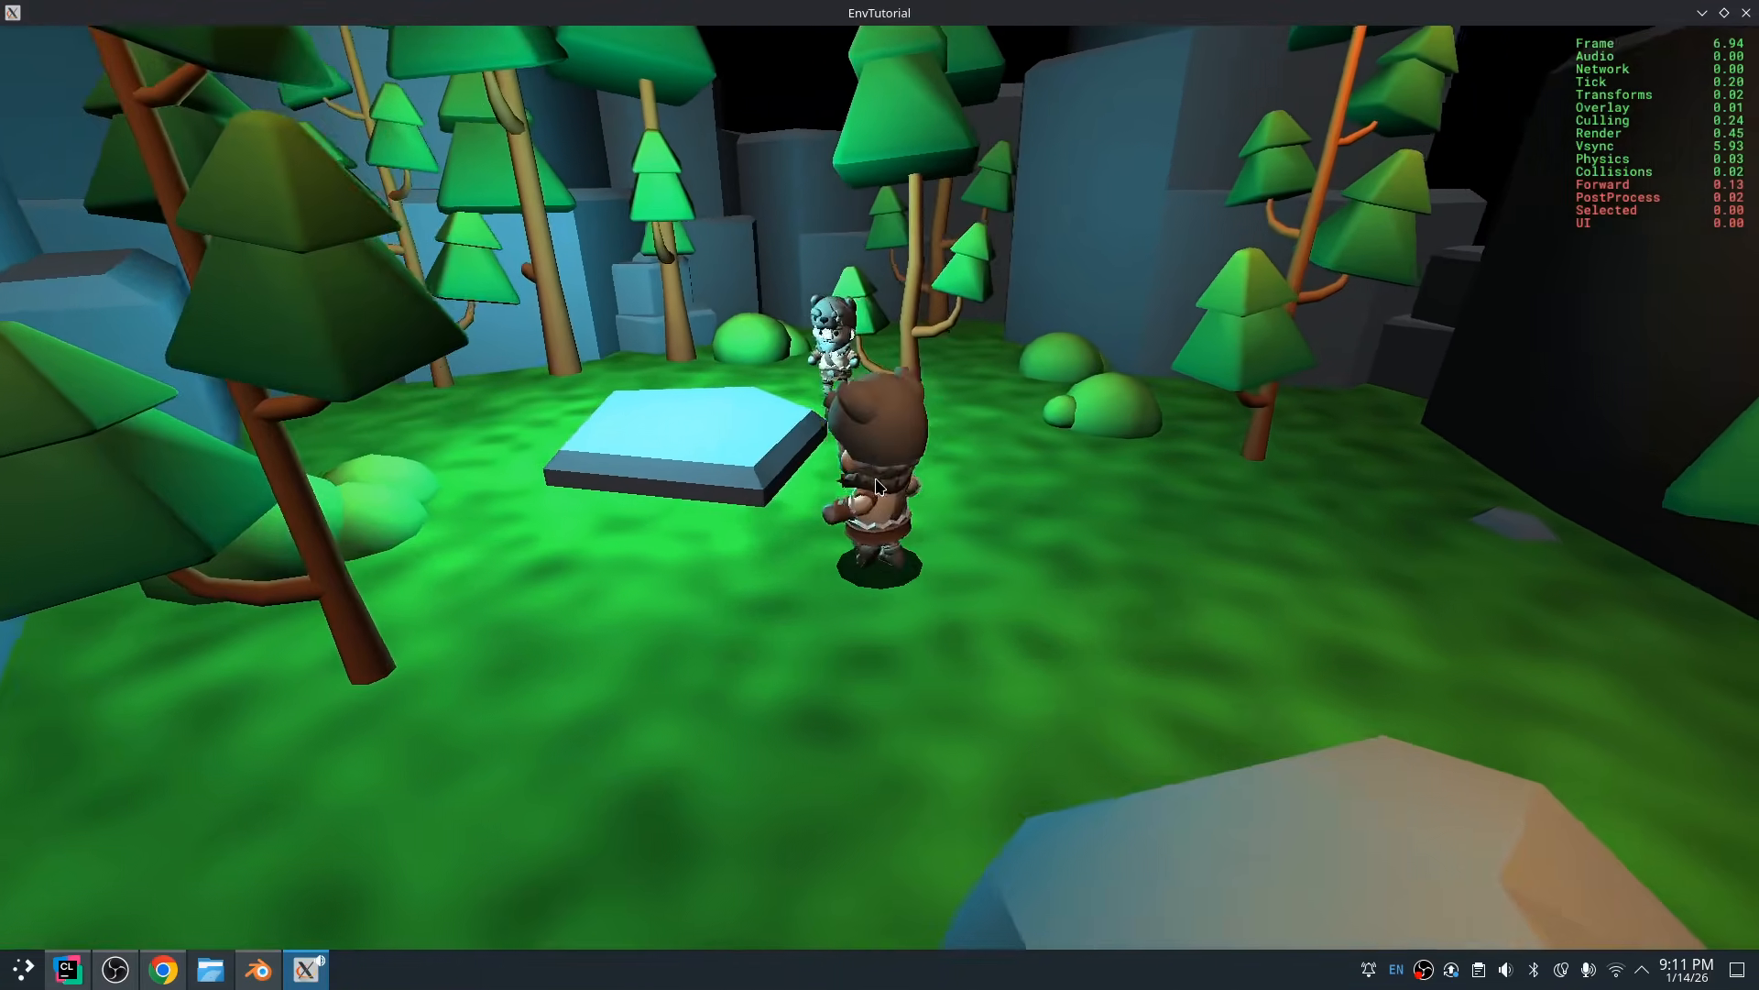
pyautogui.press('s')
pyautogui.press('w')
pyautogui.press('d')
pyautogui.press('Escape')
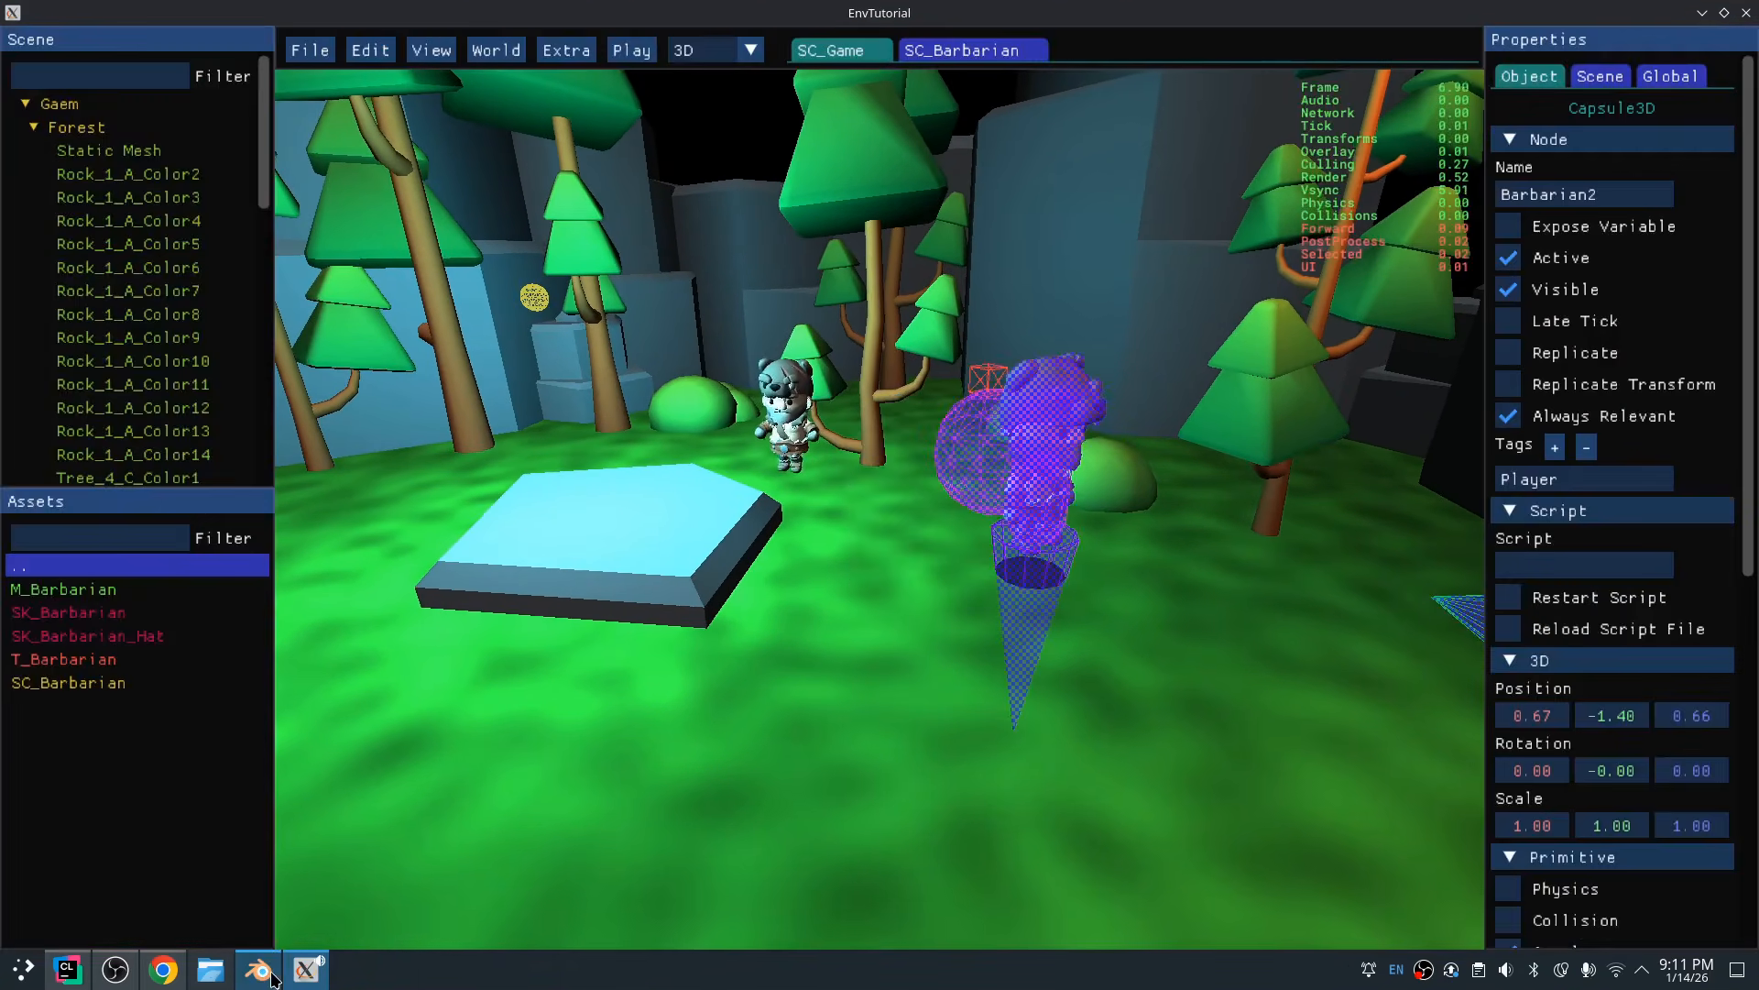
# Switch to Blender and rotate BarbarianRig, Barbarian_Body and Barbarian_BearHat together by 180° about the Z axis
pyautogui.click(270, 977)
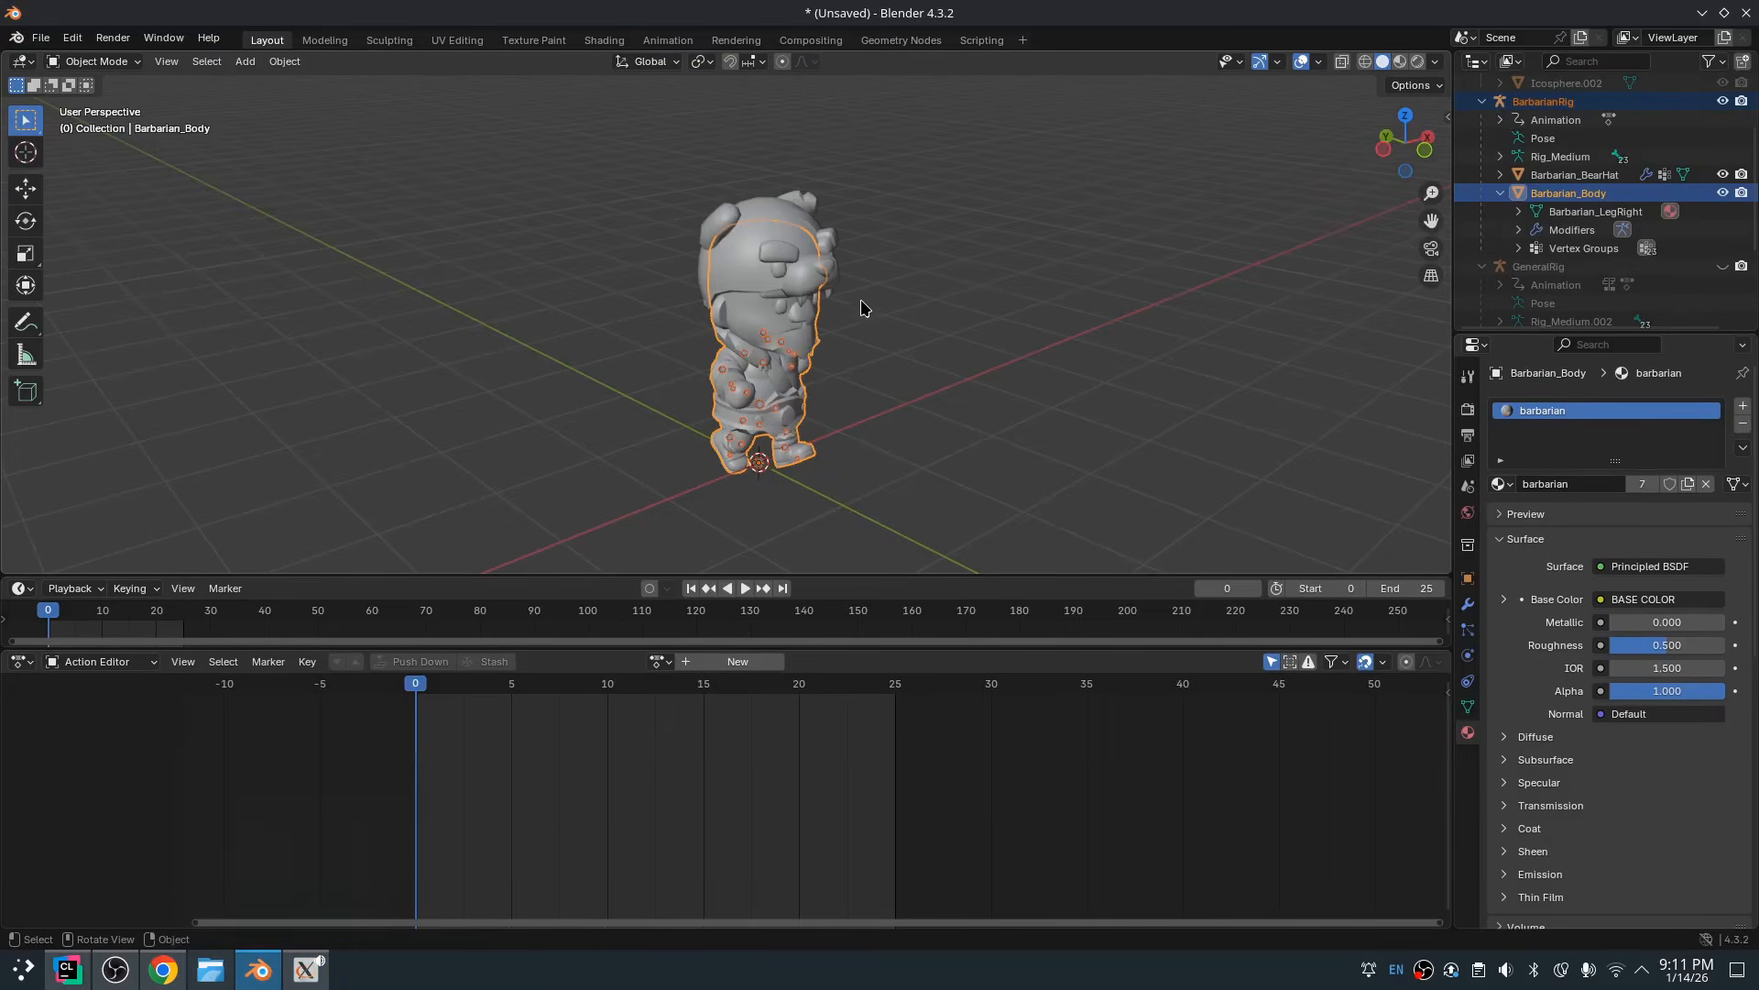
pyautogui.press('r')
pyautogui.press('y')
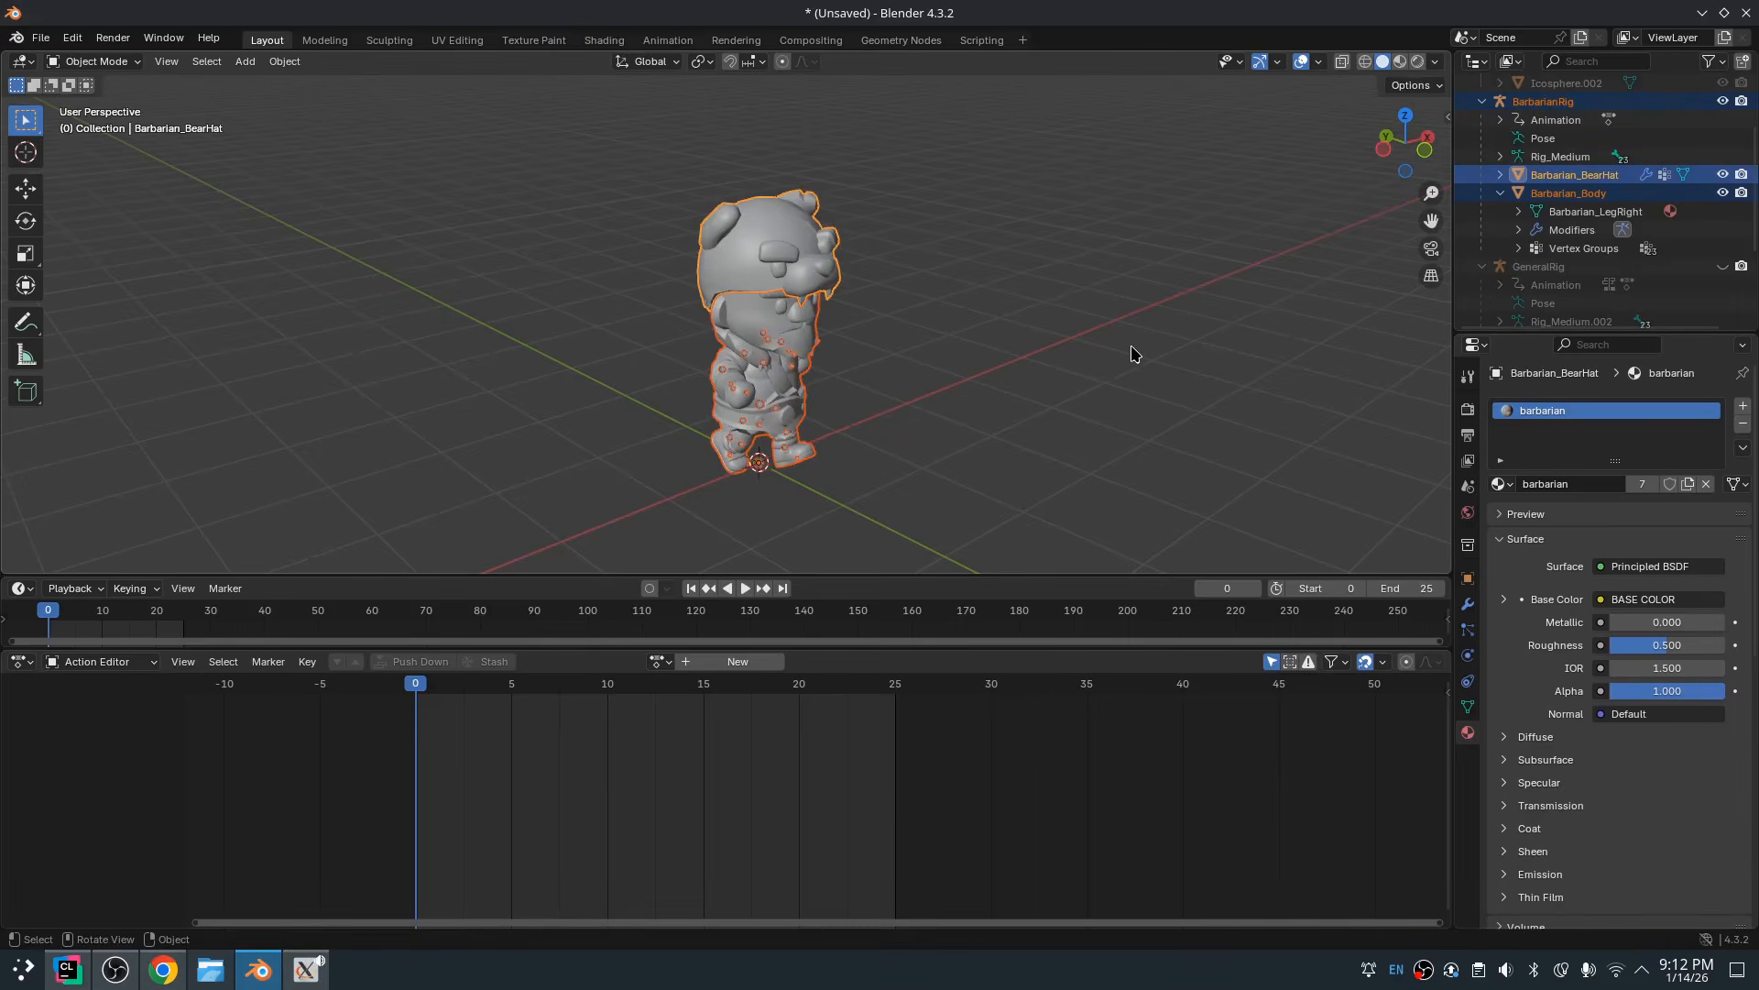
pyautogui.write('z180')
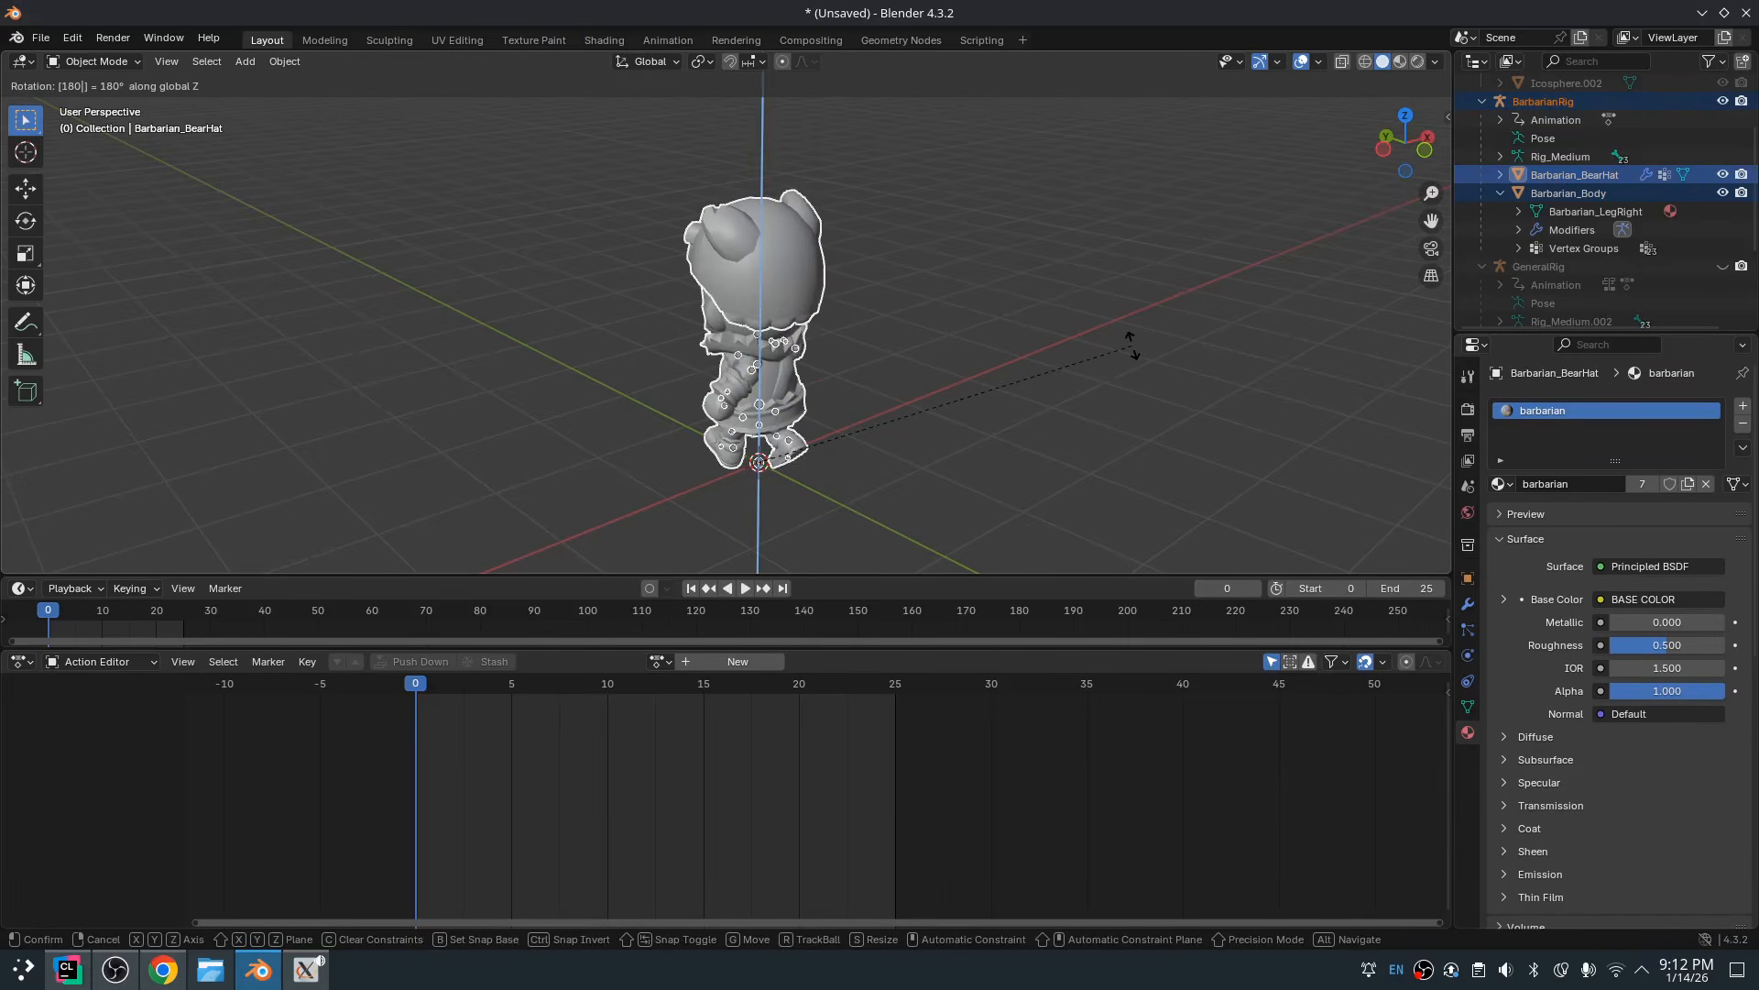
pyautogui.press('Return')
# Apply the rotation to the bear hat, and do the same for the Barbarian's body
pyautogui.click(800, 277)
pyautogui.hotkey('ctrl', 'a')
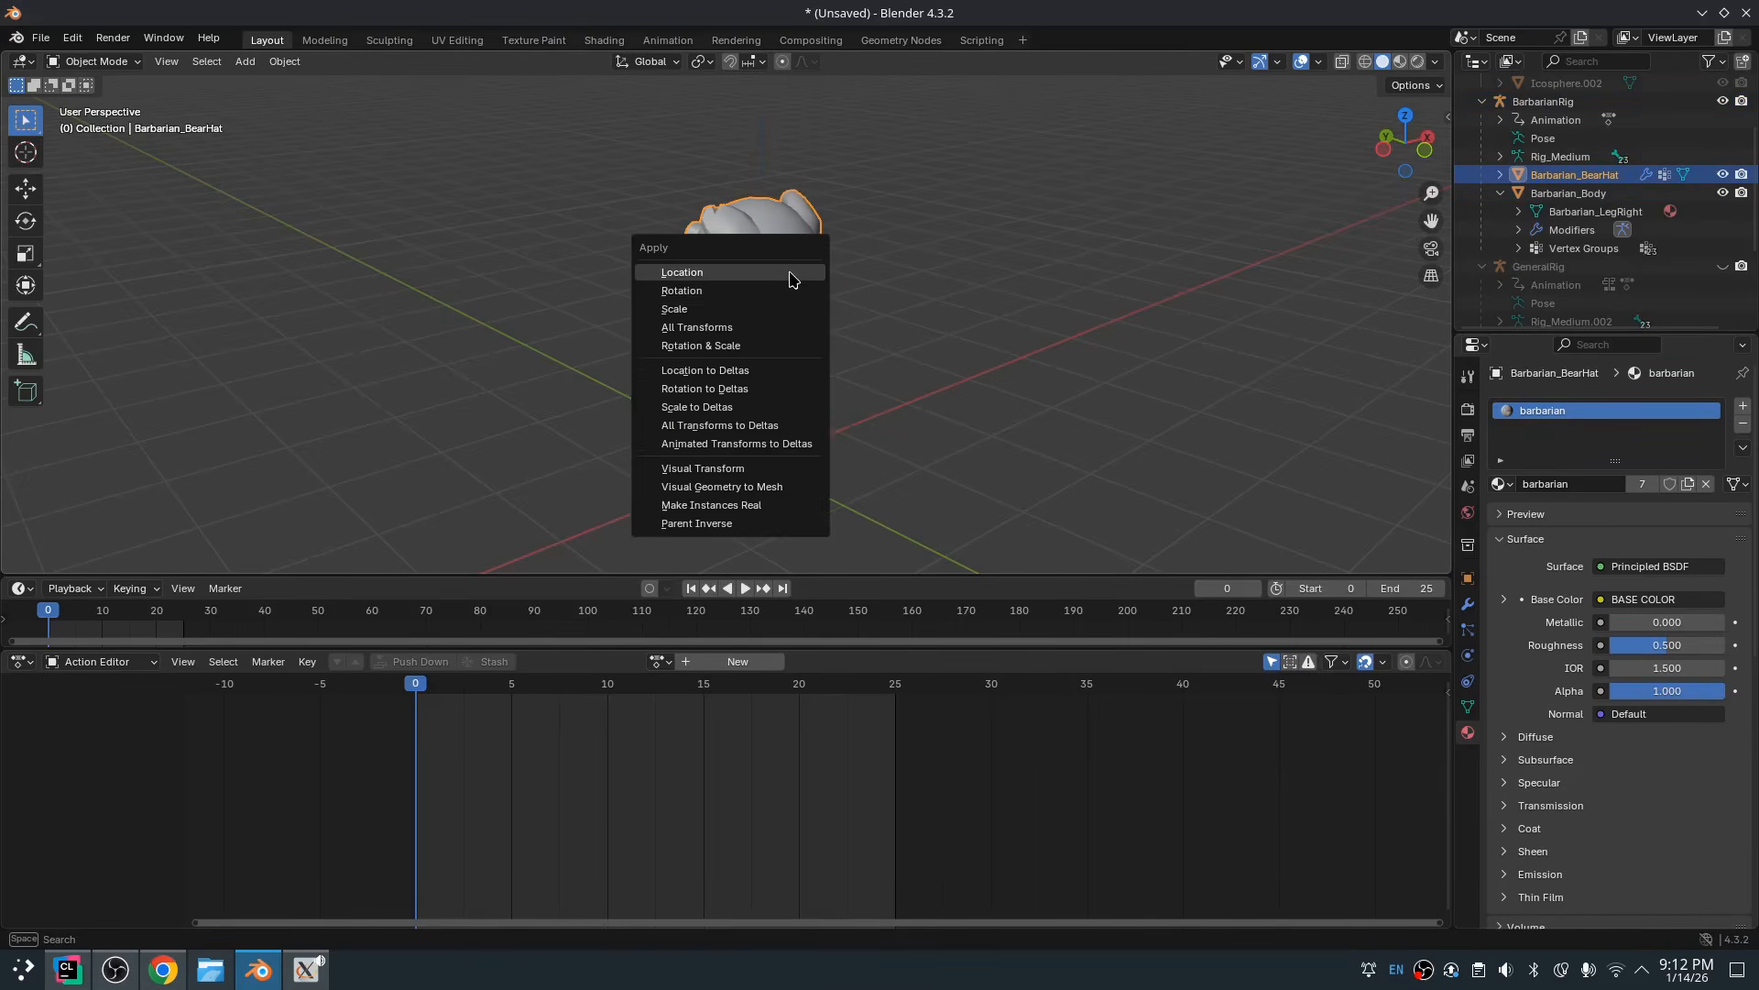
pyautogui.click(724, 290)
pyautogui.click(775, 437)
pyautogui.click(789, 410)
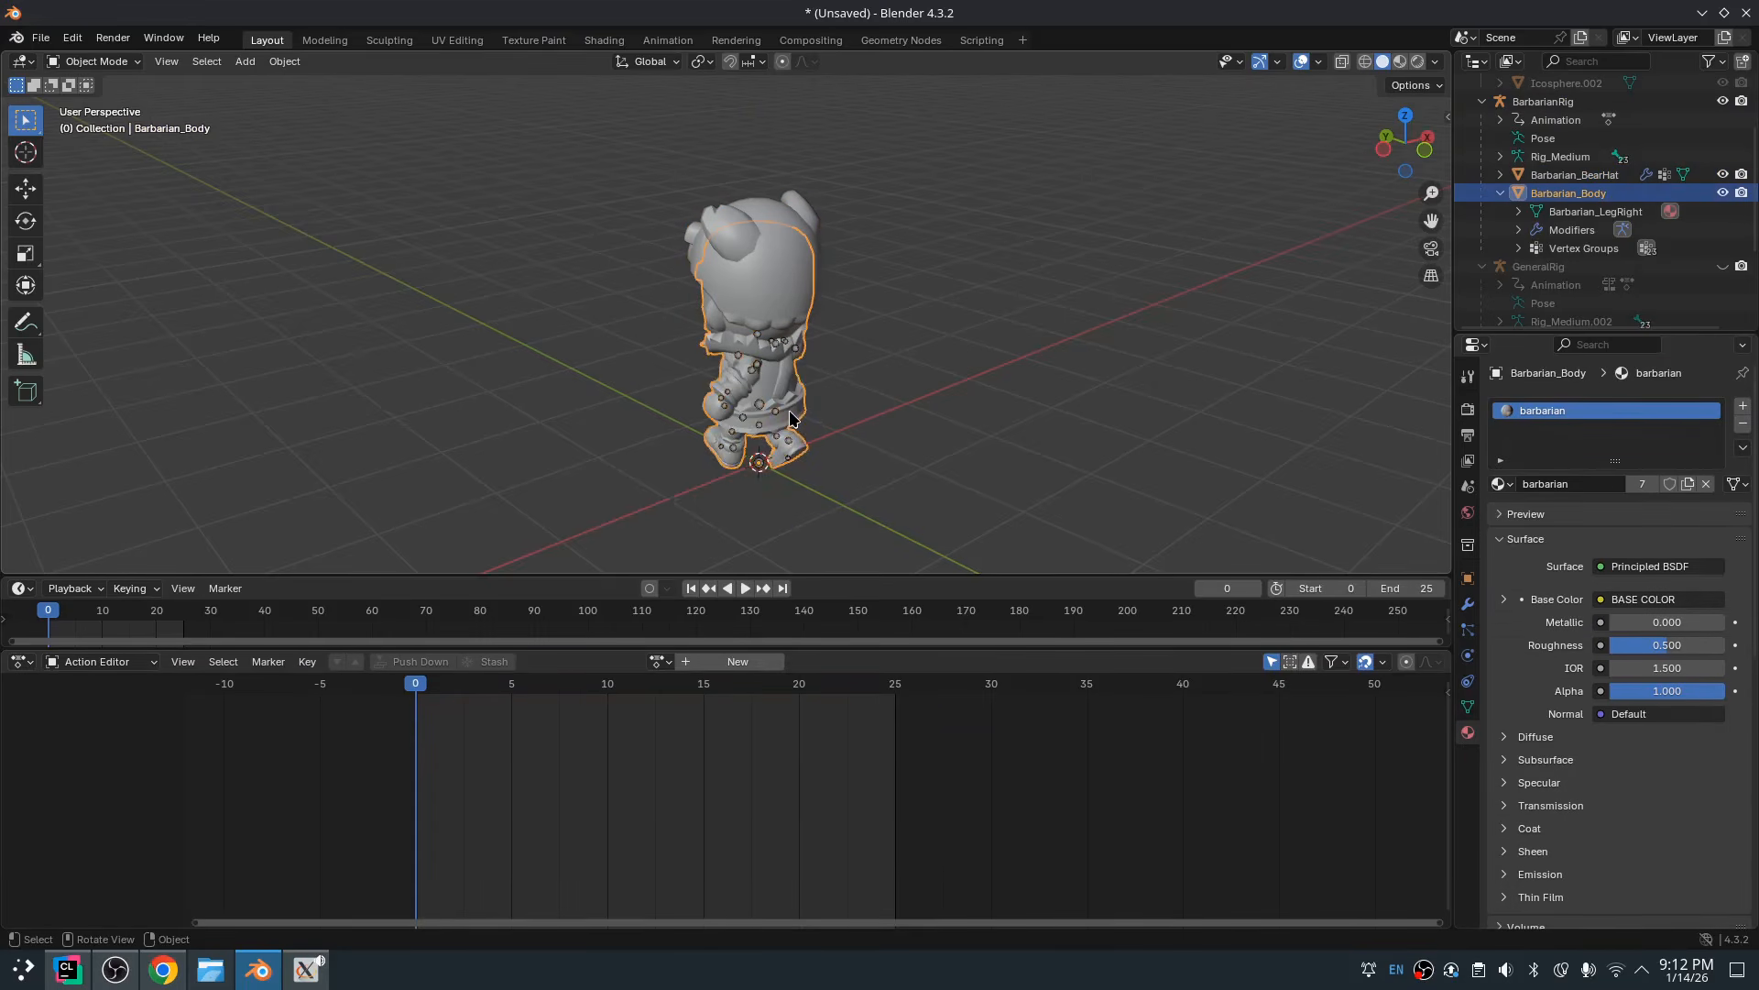
pyautogui.hotkey('ctrl', 'a')
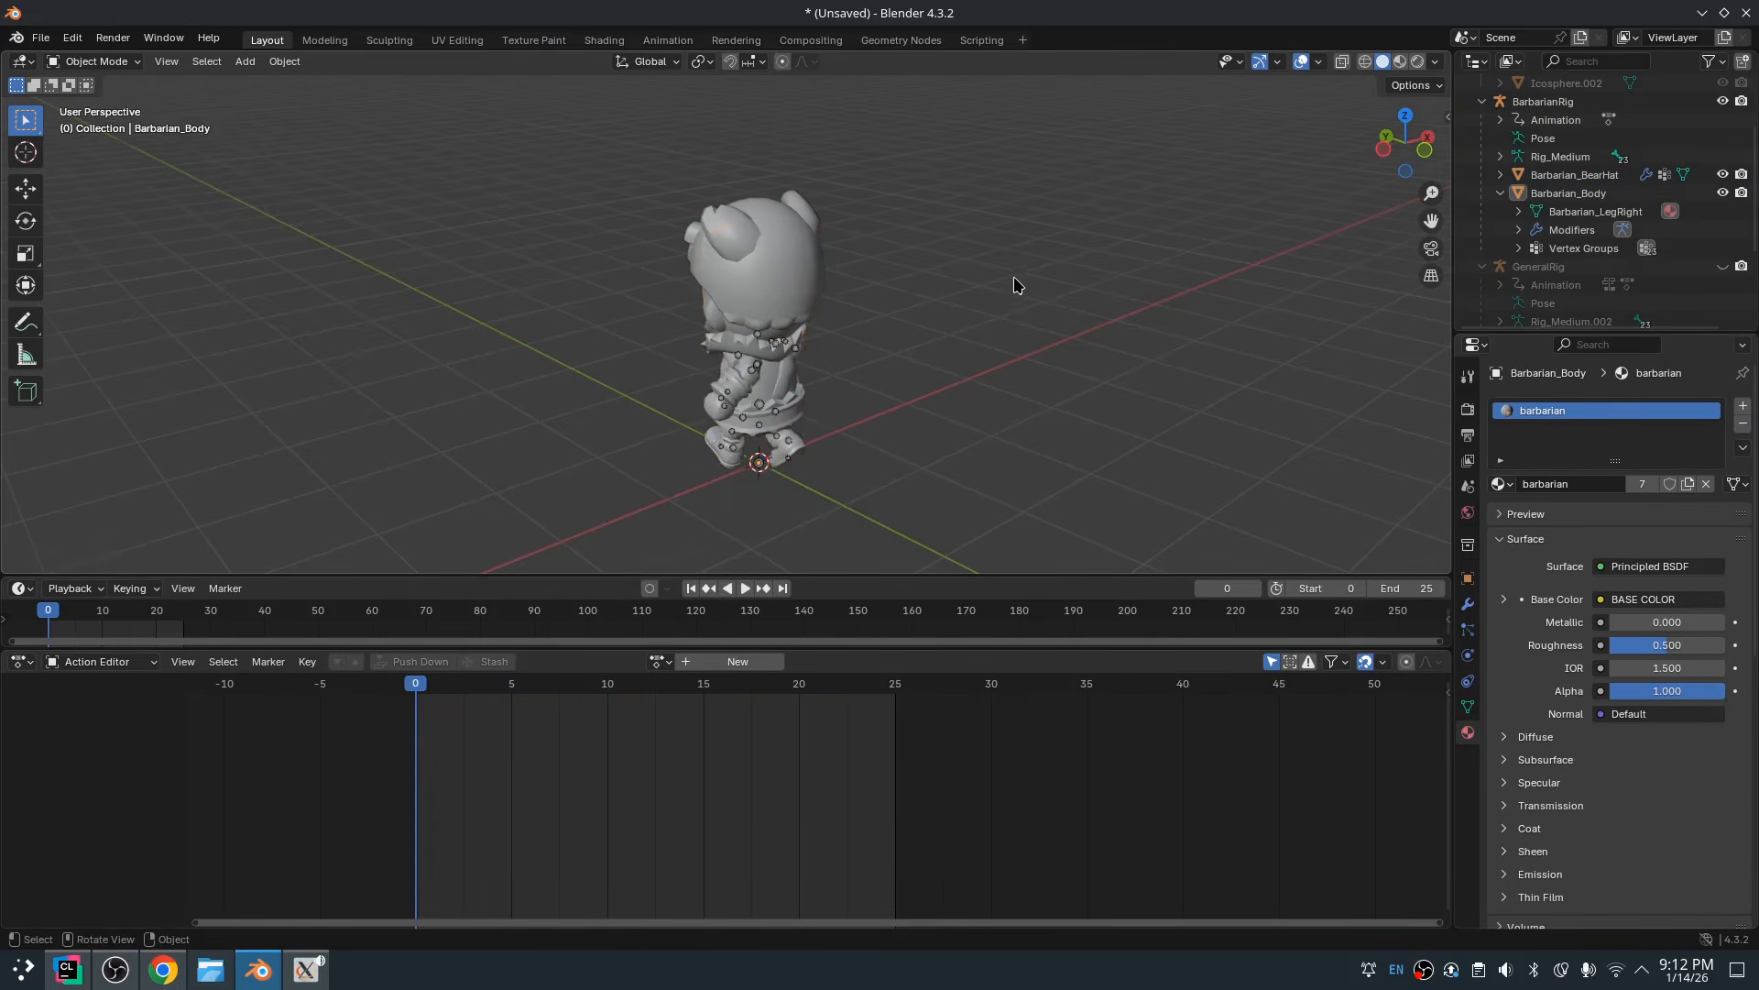
# Export Barbarian_Body together with BarbarianRig as glTF 2.0, overwriting SK_Barbarian.glb in the CharTutorial folder
pyautogui.moveTo(1014, 285); pyautogui.dragTo(750, 383, button='middle')
pyautogui.click(751, 383)
pyautogui.click(38, 44)
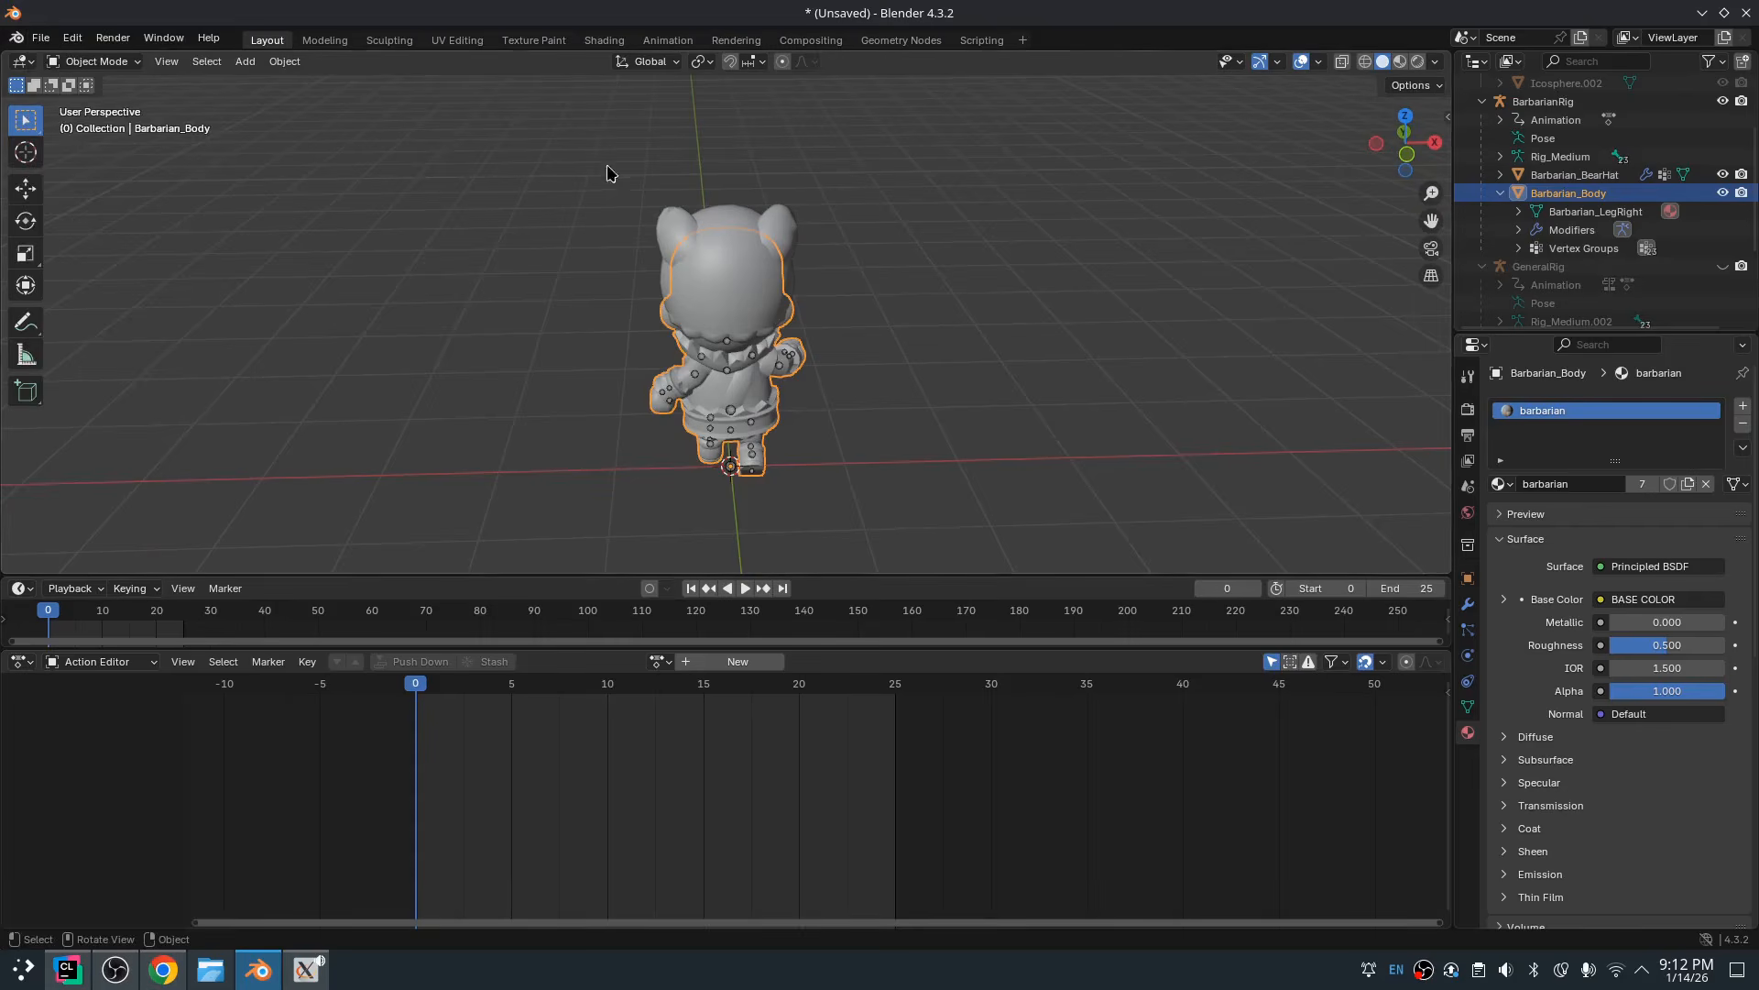
pyautogui.keyDown('ctrl'); pyautogui.click(1543, 102); pyautogui.keyUp('ctrl')
pyautogui.keyDown('ctrl'); pyautogui.click(1569, 193); pyautogui.keyUp('ctrl')
pyautogui.click(41, 38)
pyautogui.moveTo(59, 315)
pyautogui.click(295, 424)
pyautogui.click(701, 311)
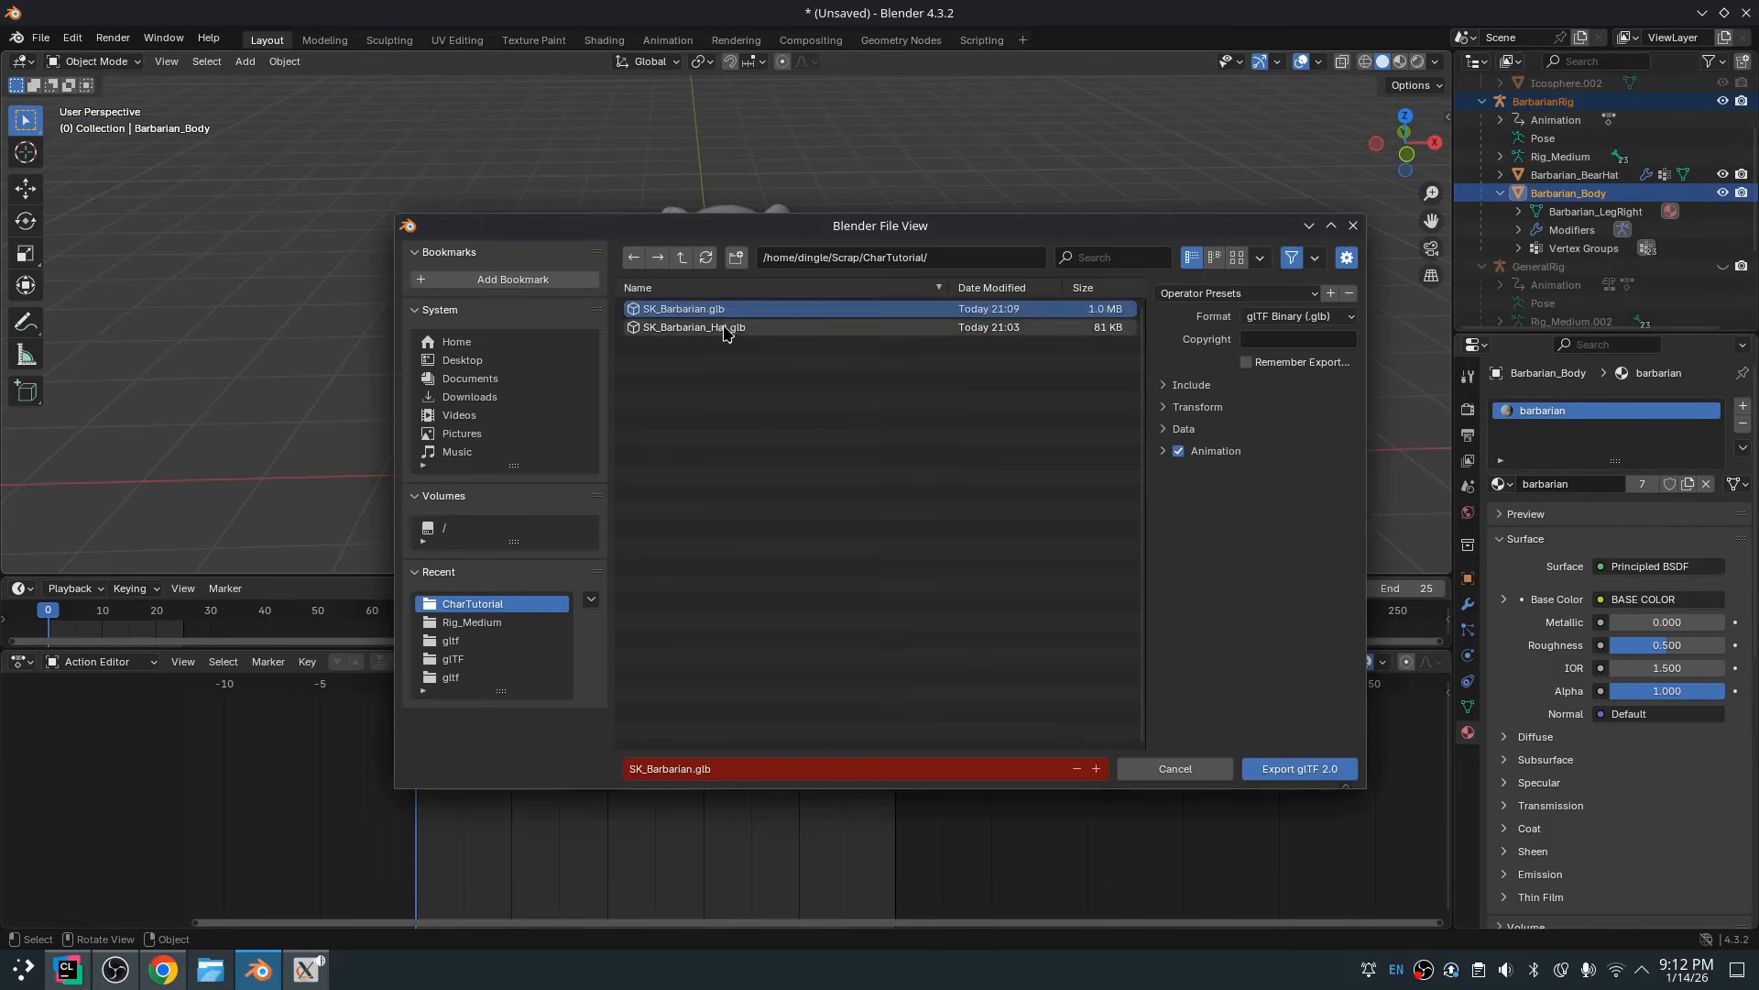
pyautogui.click(1163, 450)
pyautogui.click(1299, 769)
# Export Barbarian_BearHat together with BarbarianRig as glTF 2.0, overwriting SK_Barbarian_Hat.glb
pyautogui.keyDown('ctrl'); pyautogui.click(1582, 192); pyautogui.keyUp('ctrl')
pyautogui.keyDown('ctrl'); pyautogui.click(1580, 176); pyautogui.keyUp('ctrl')
pyautogui.click(40, 37)
pyautogui.click(294, 424)
pyautogui.click(737, 328)
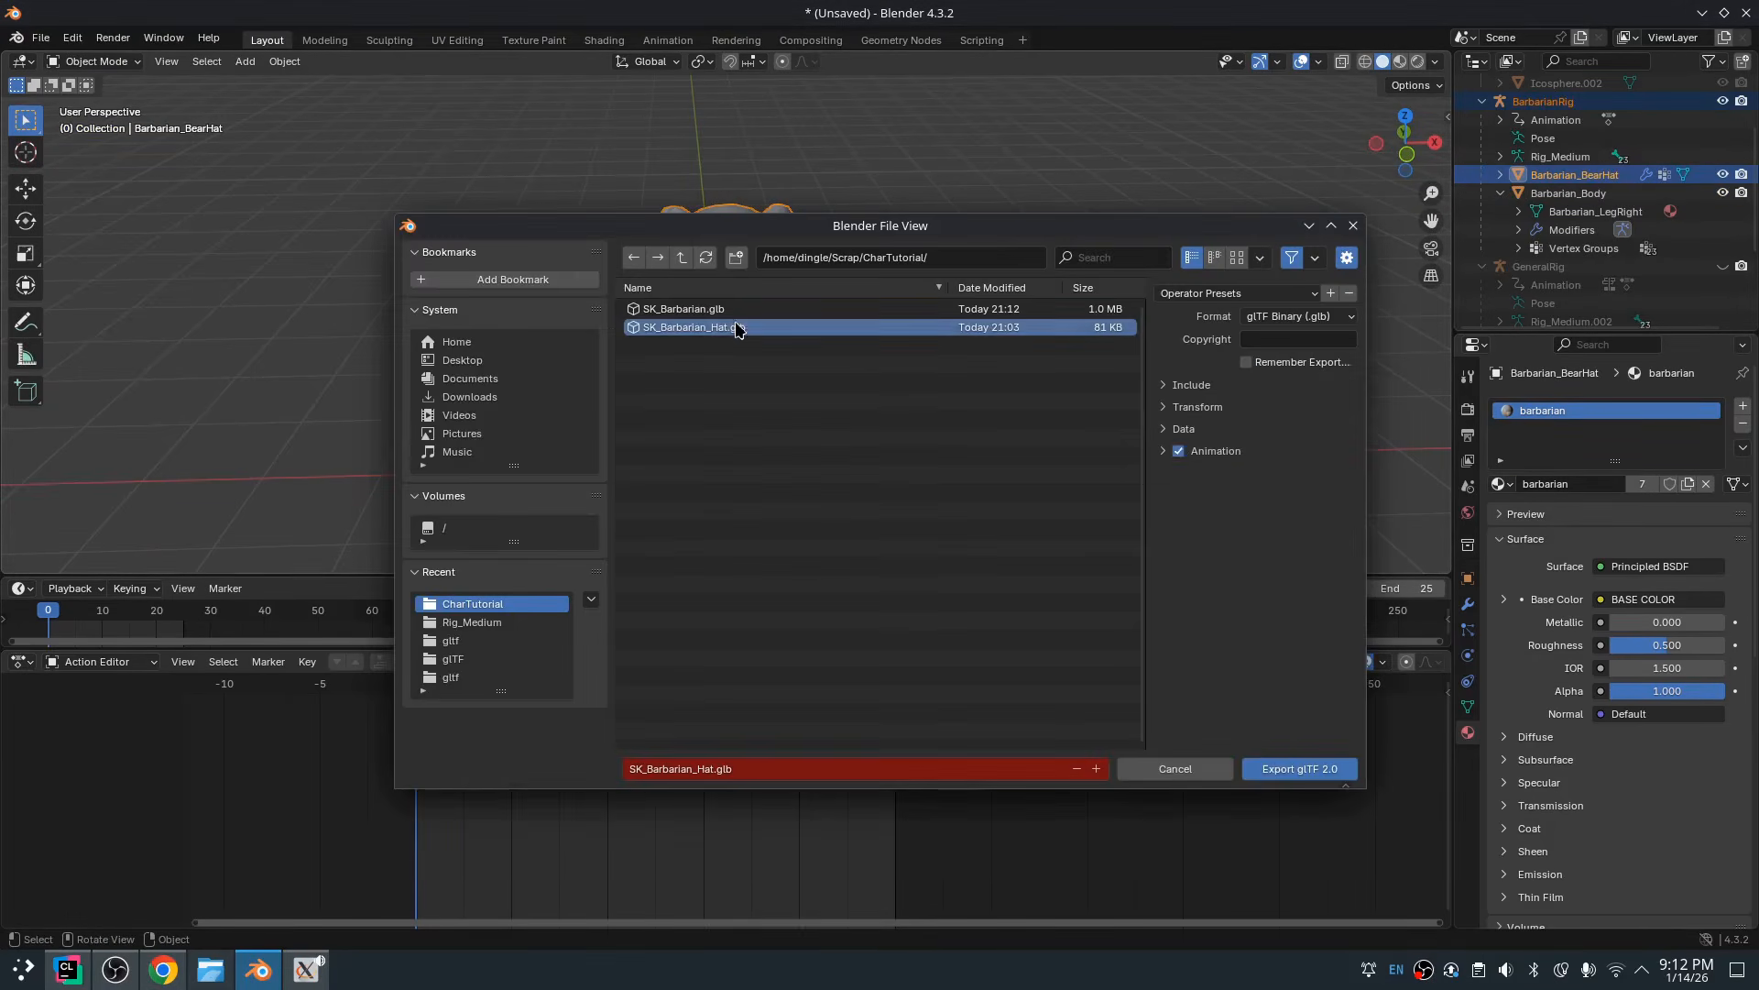
pyautogui.click(1300, 769)
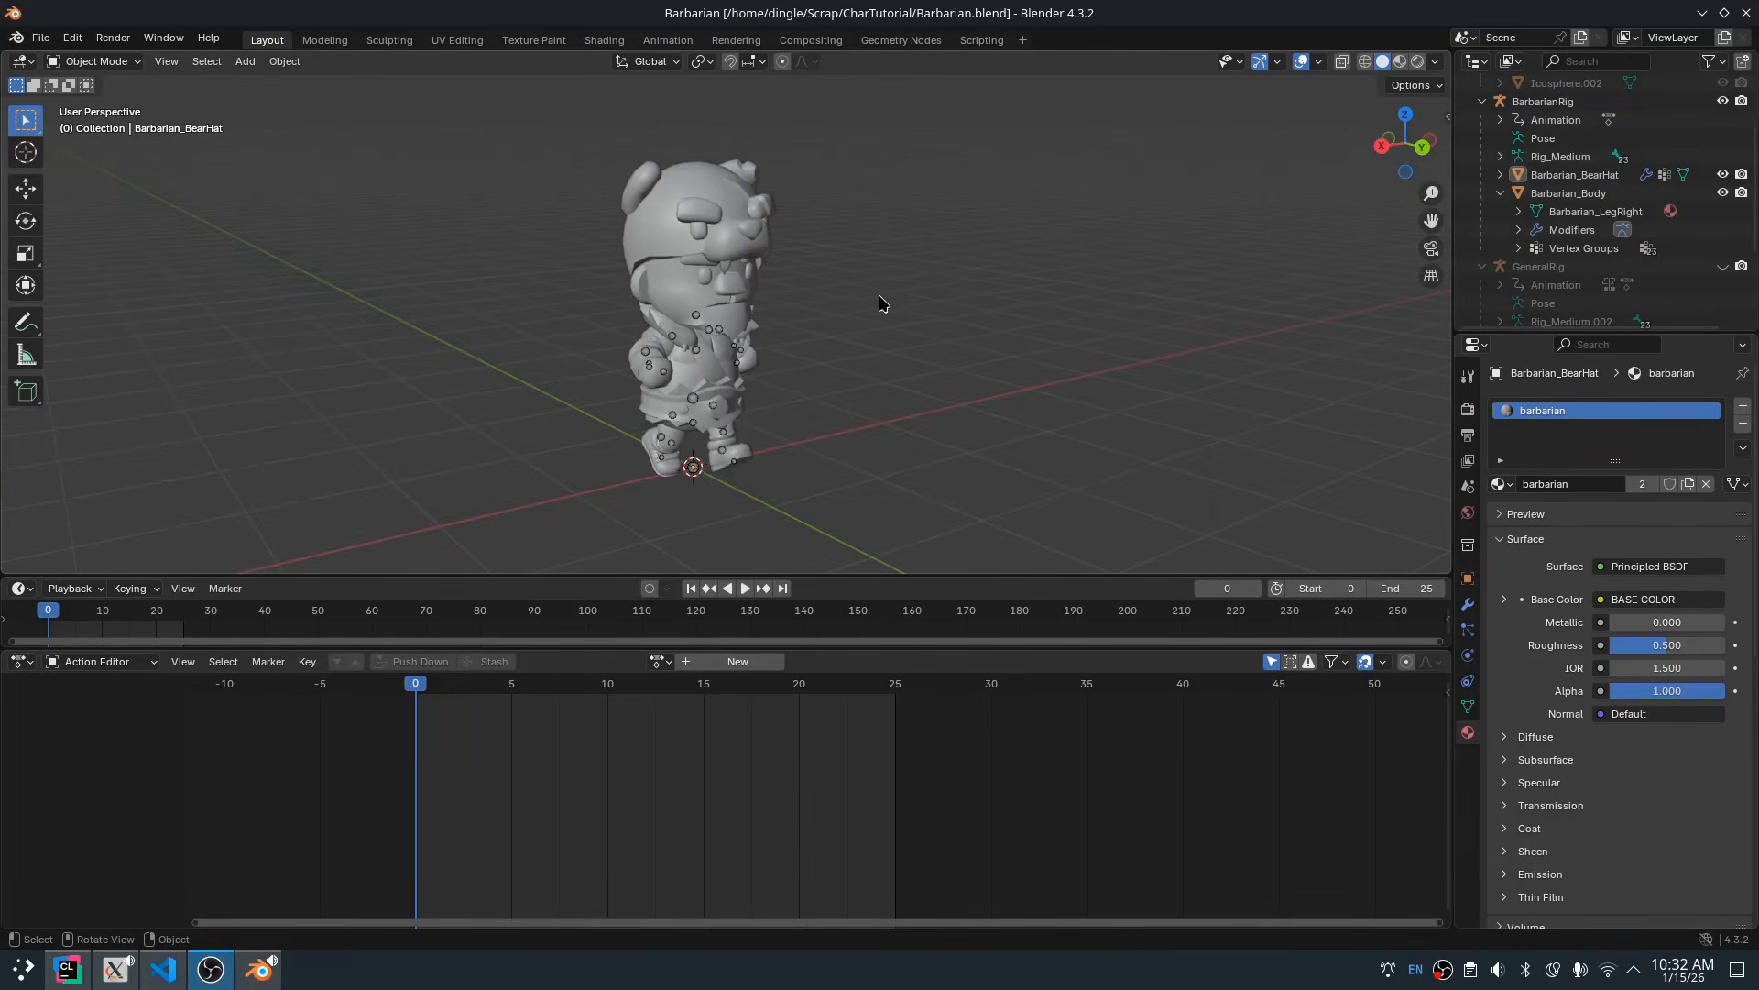
# Select all bones of BarbarianRig, show them in Edit Mode, and examine the skeleton and its bone statistics
pyautogui.scroll(4, 740, 235)
pyautogui.moveTo(838, 259); pyautogui.dragTo(750, 293, button='middle')
pyautogui.scroll(-3, 901, 293)
pyautogui.scroll(2, 749, 293)
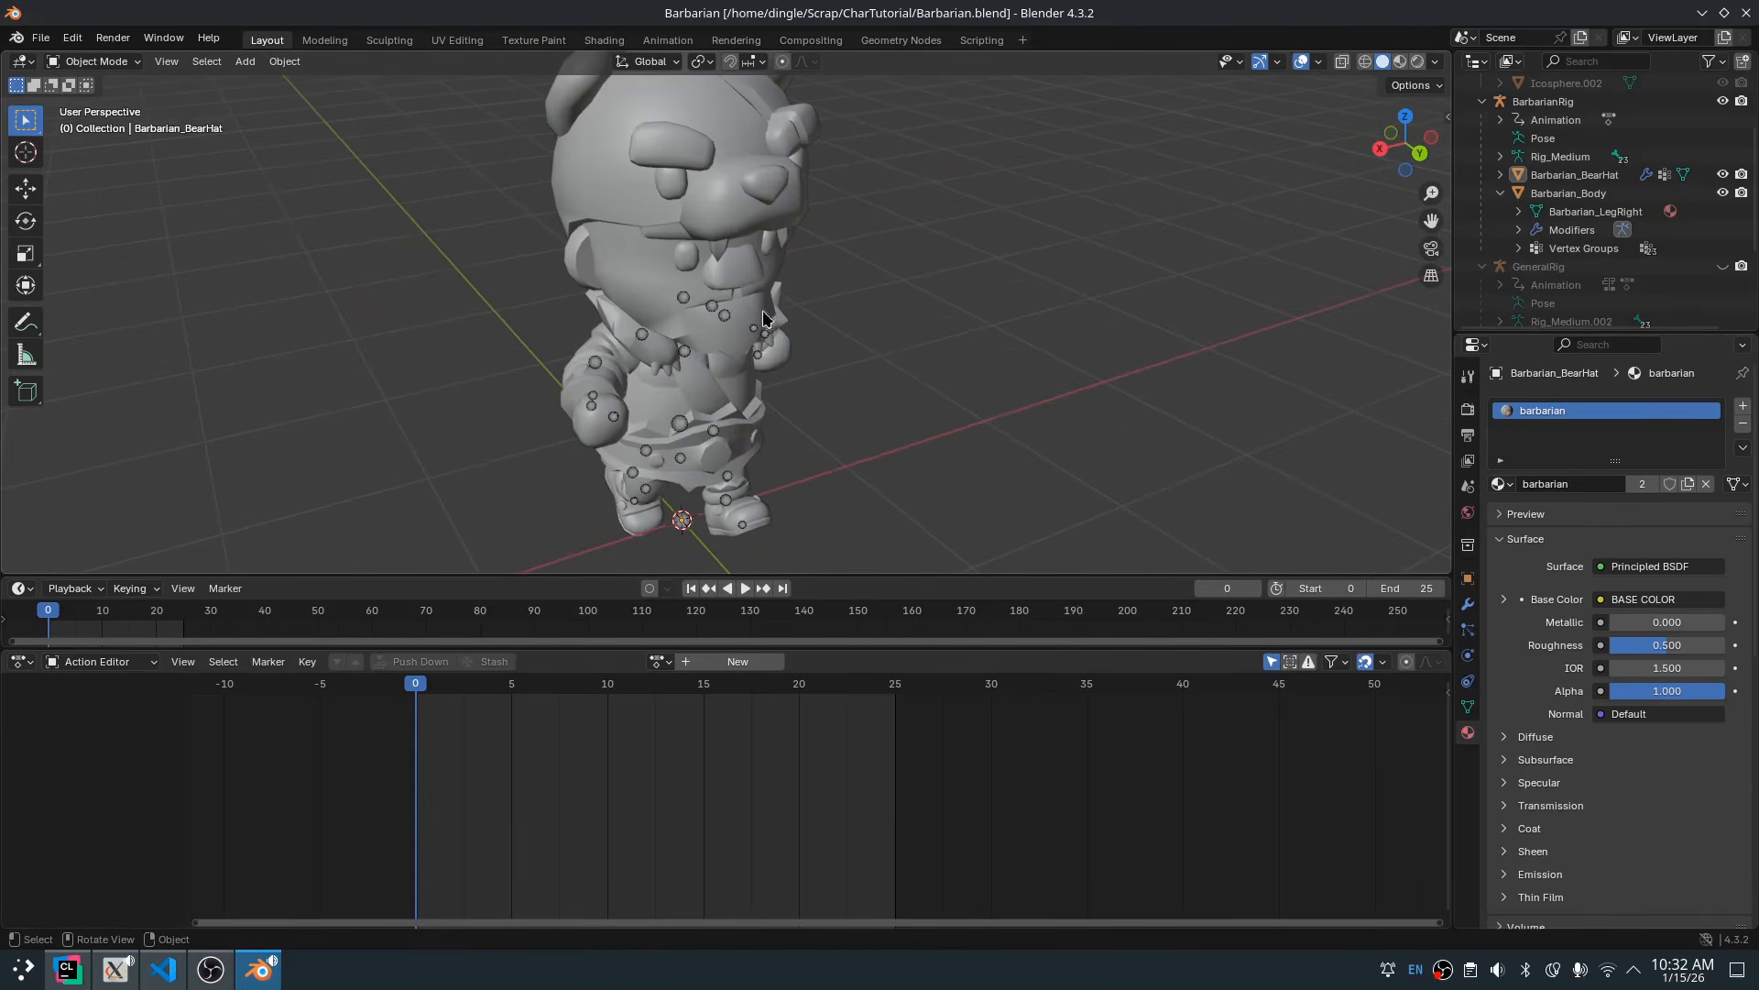
pyautogui.scroll(2, 702, 314)
pyautogui.click(702, 314)
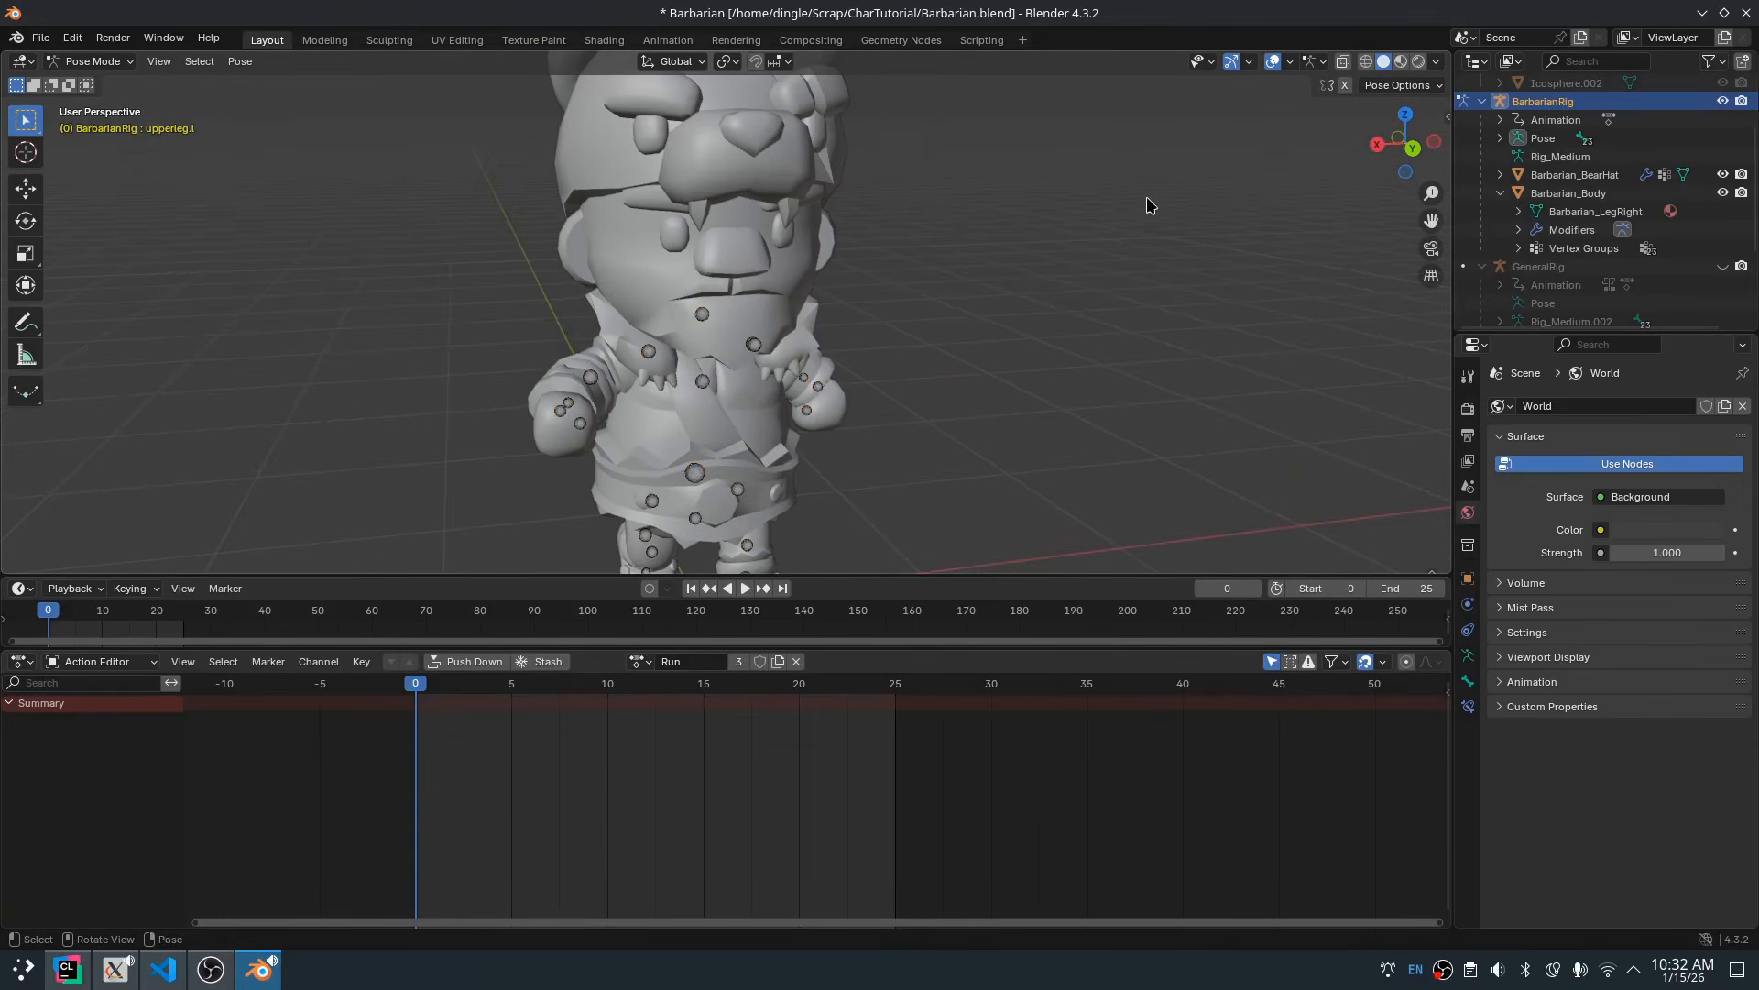
pyautogui.press('a')
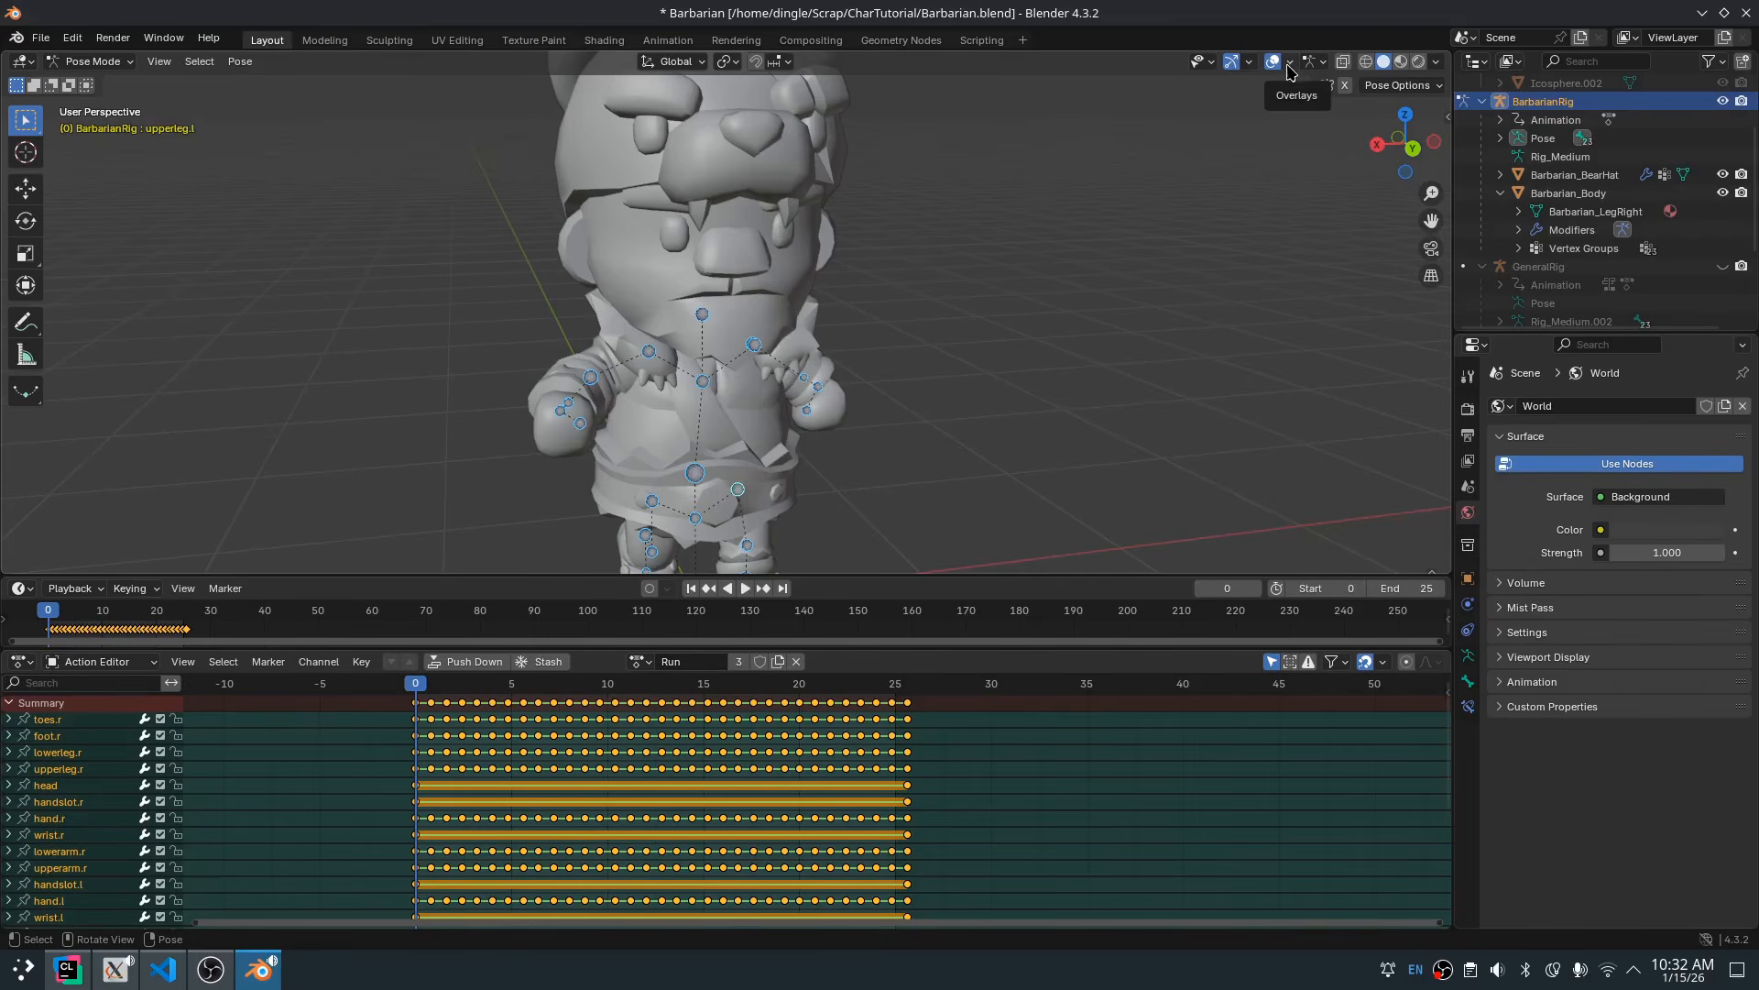
pyautogui.press('Tab')
pyautogui.click(1319, 64)
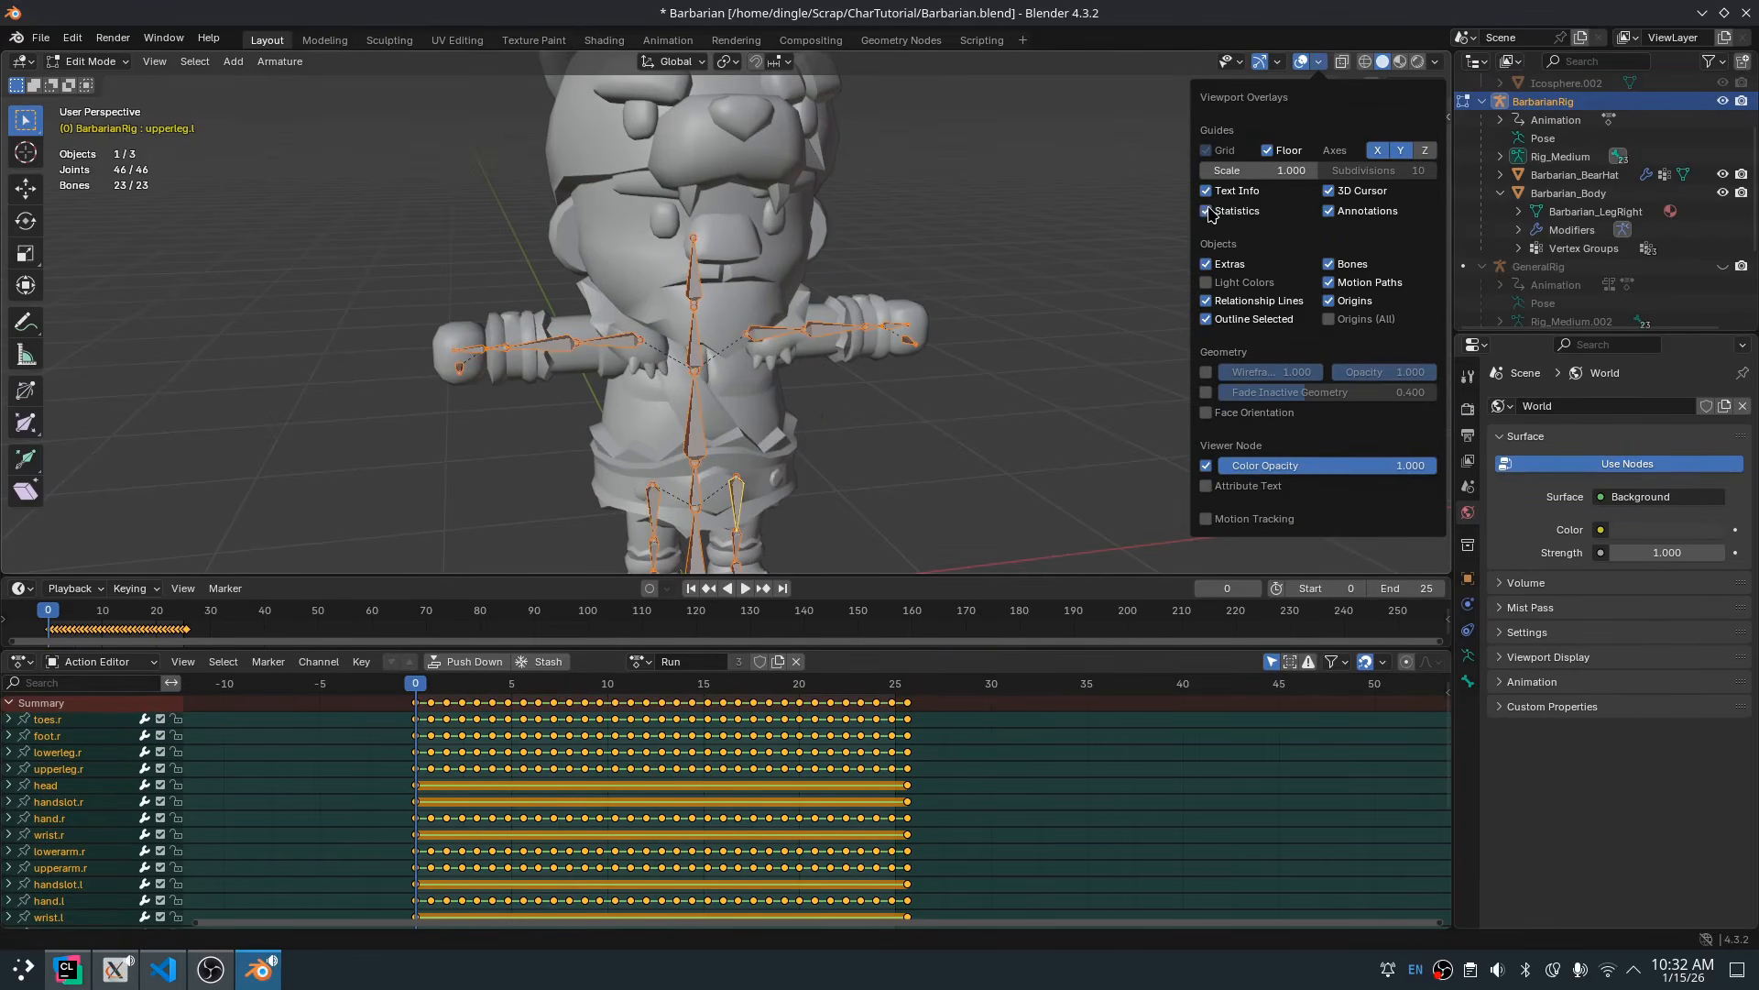
pyautogui.moveTo(165, 199); pyautogui.dragTo(220, 205, button='middle')
pyautogui.scroll(-3, 266, 240)
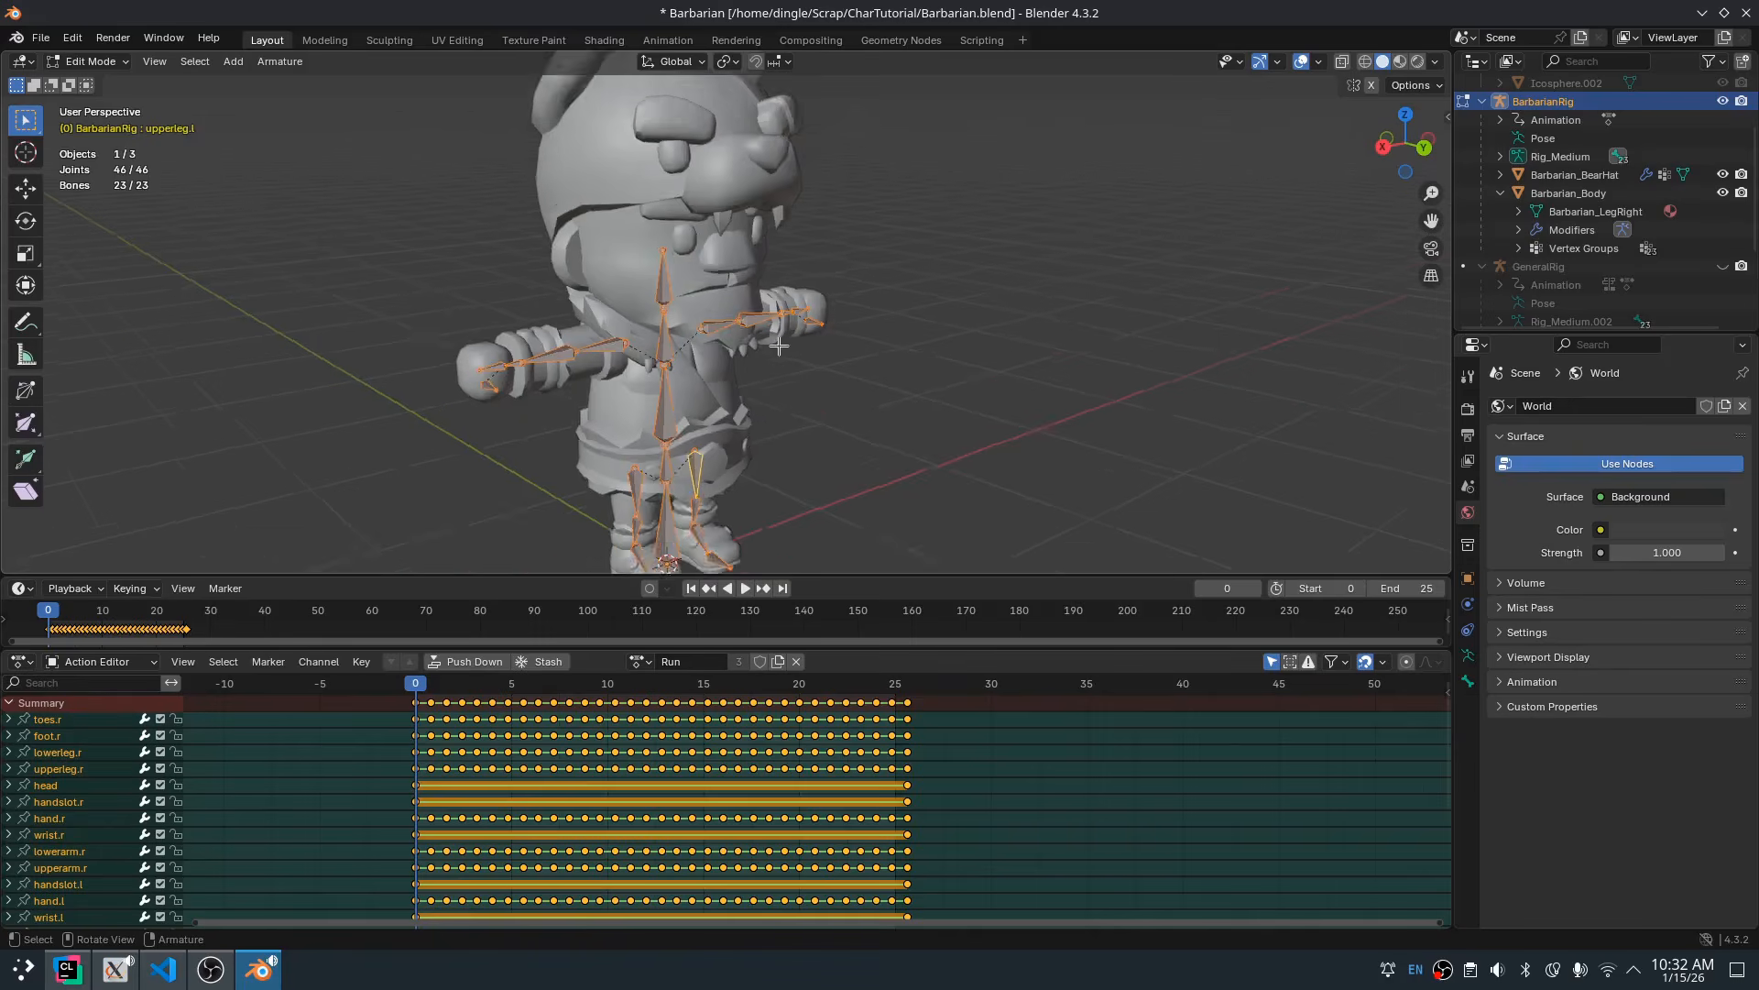
pyautogui.moveTo(882, 326); pyautogui.dragTo(1027, 349, button='middle')
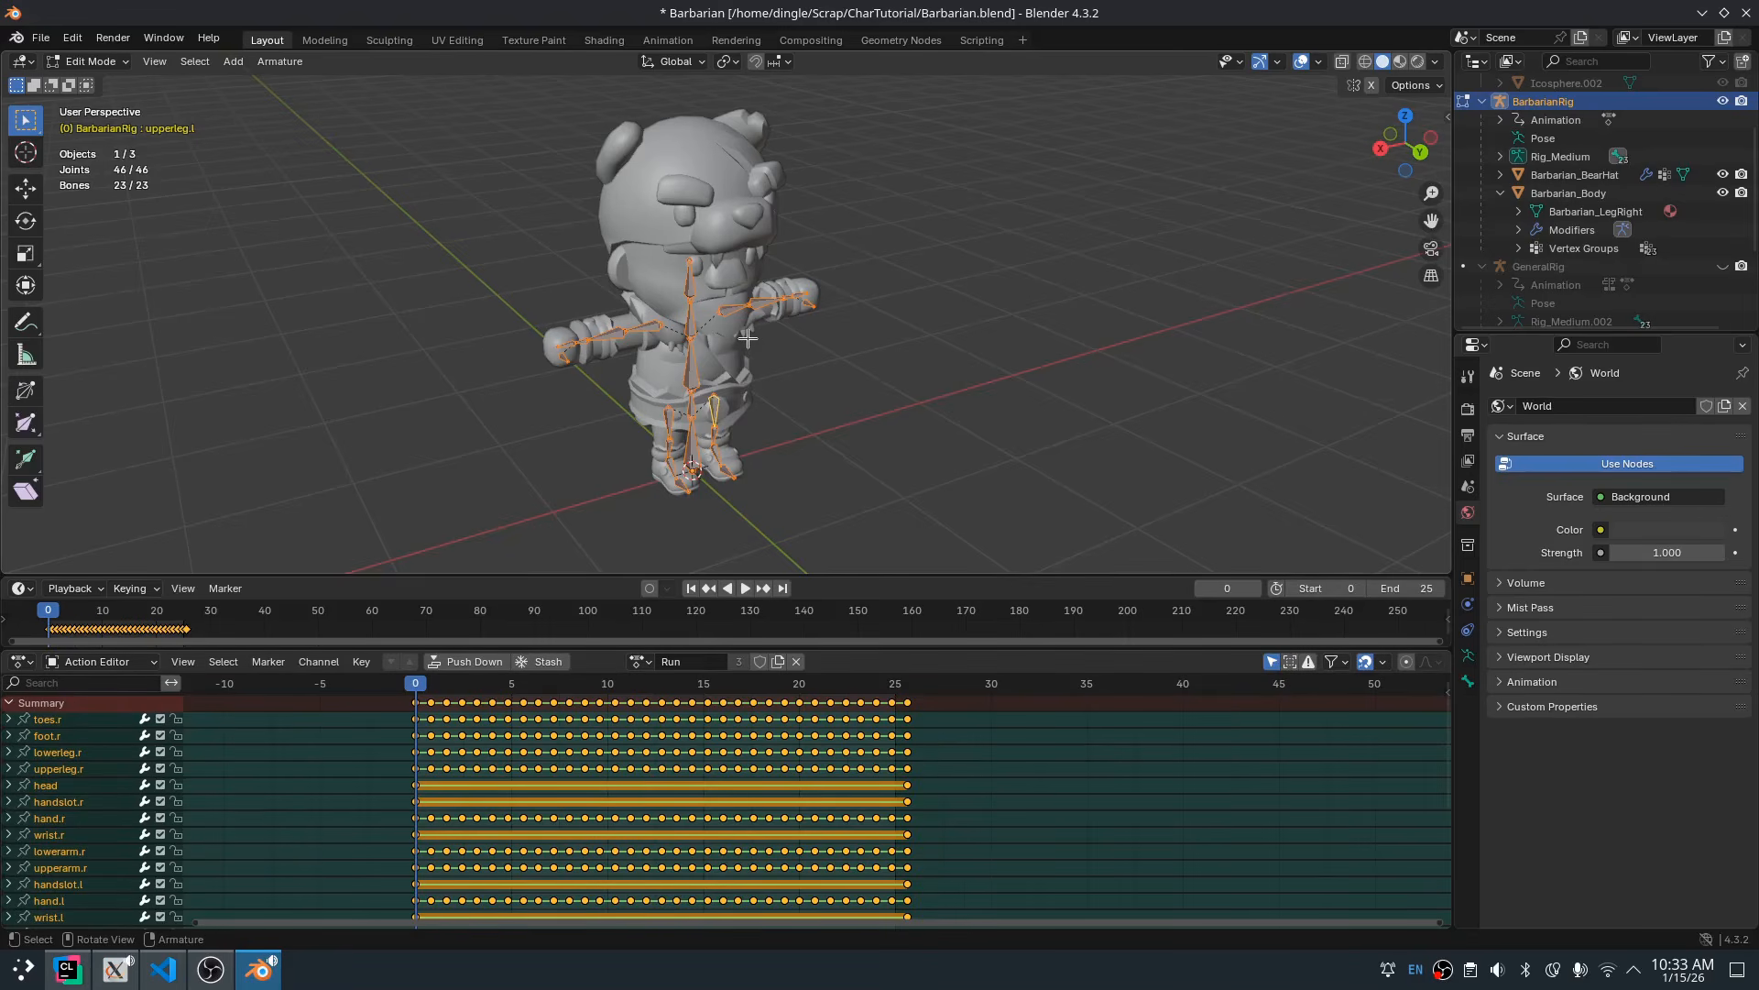
pyautogui.scroll(2, 696, 199)
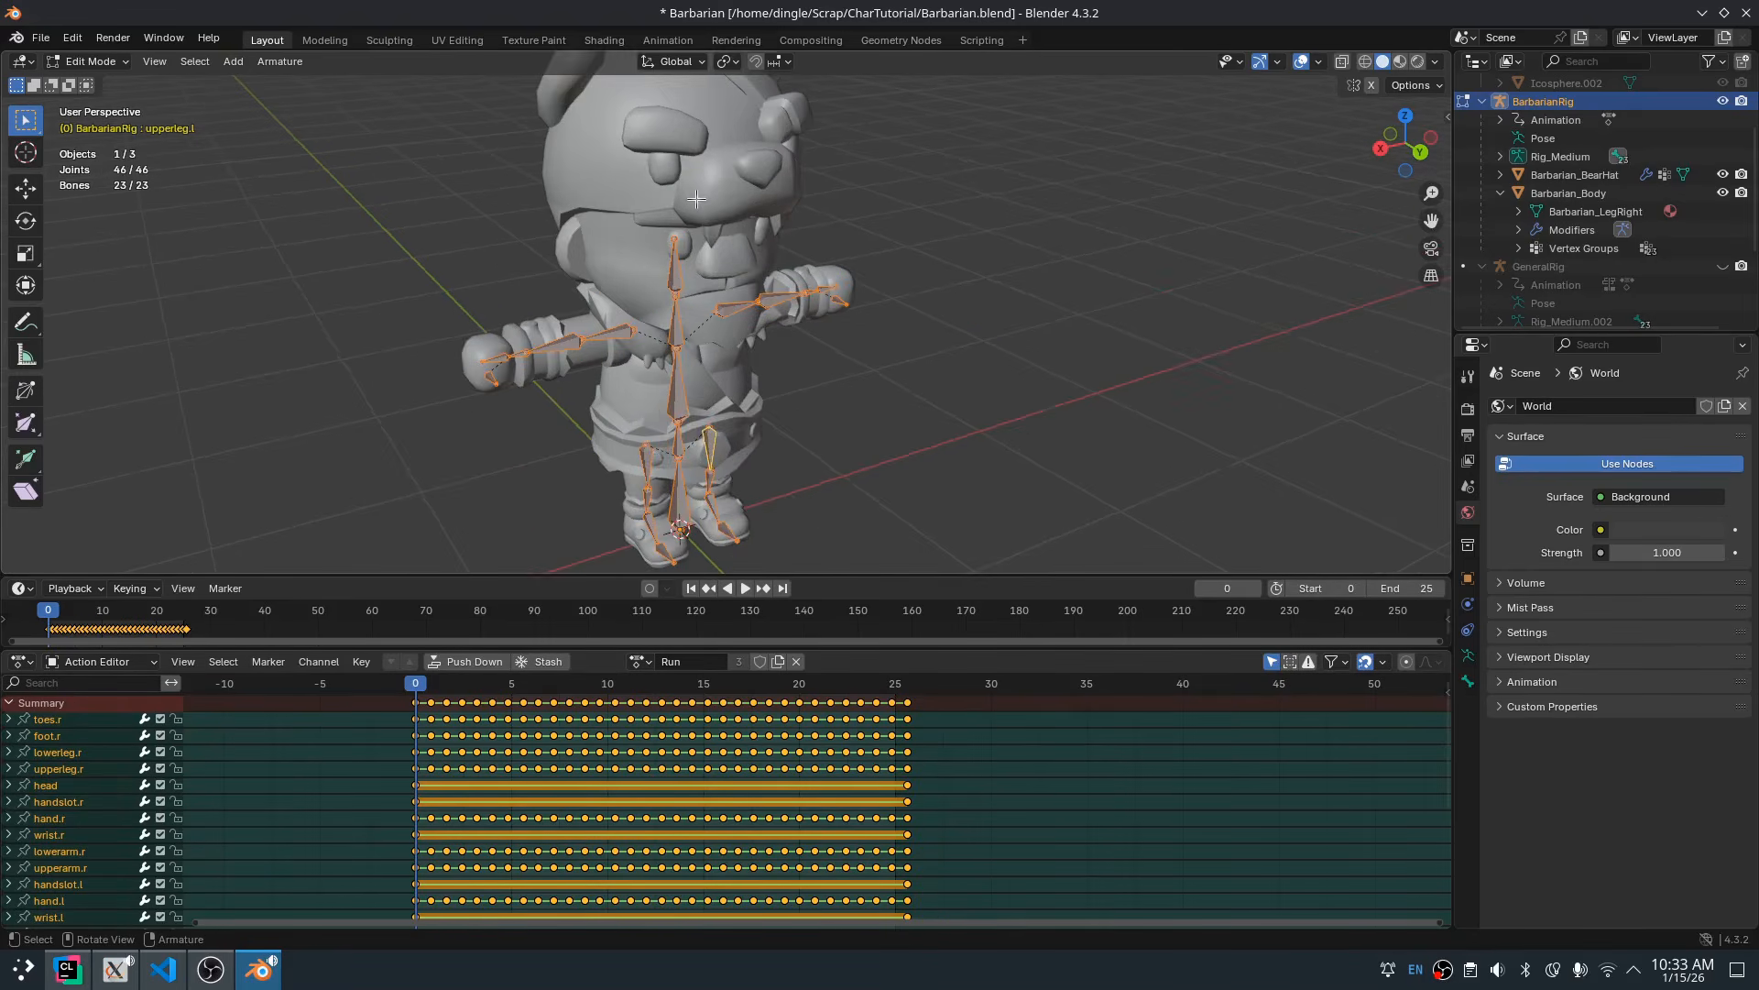
pyautogui.moveTo(703, 190); pyautogui.dragTo(734, 209, button='middle')
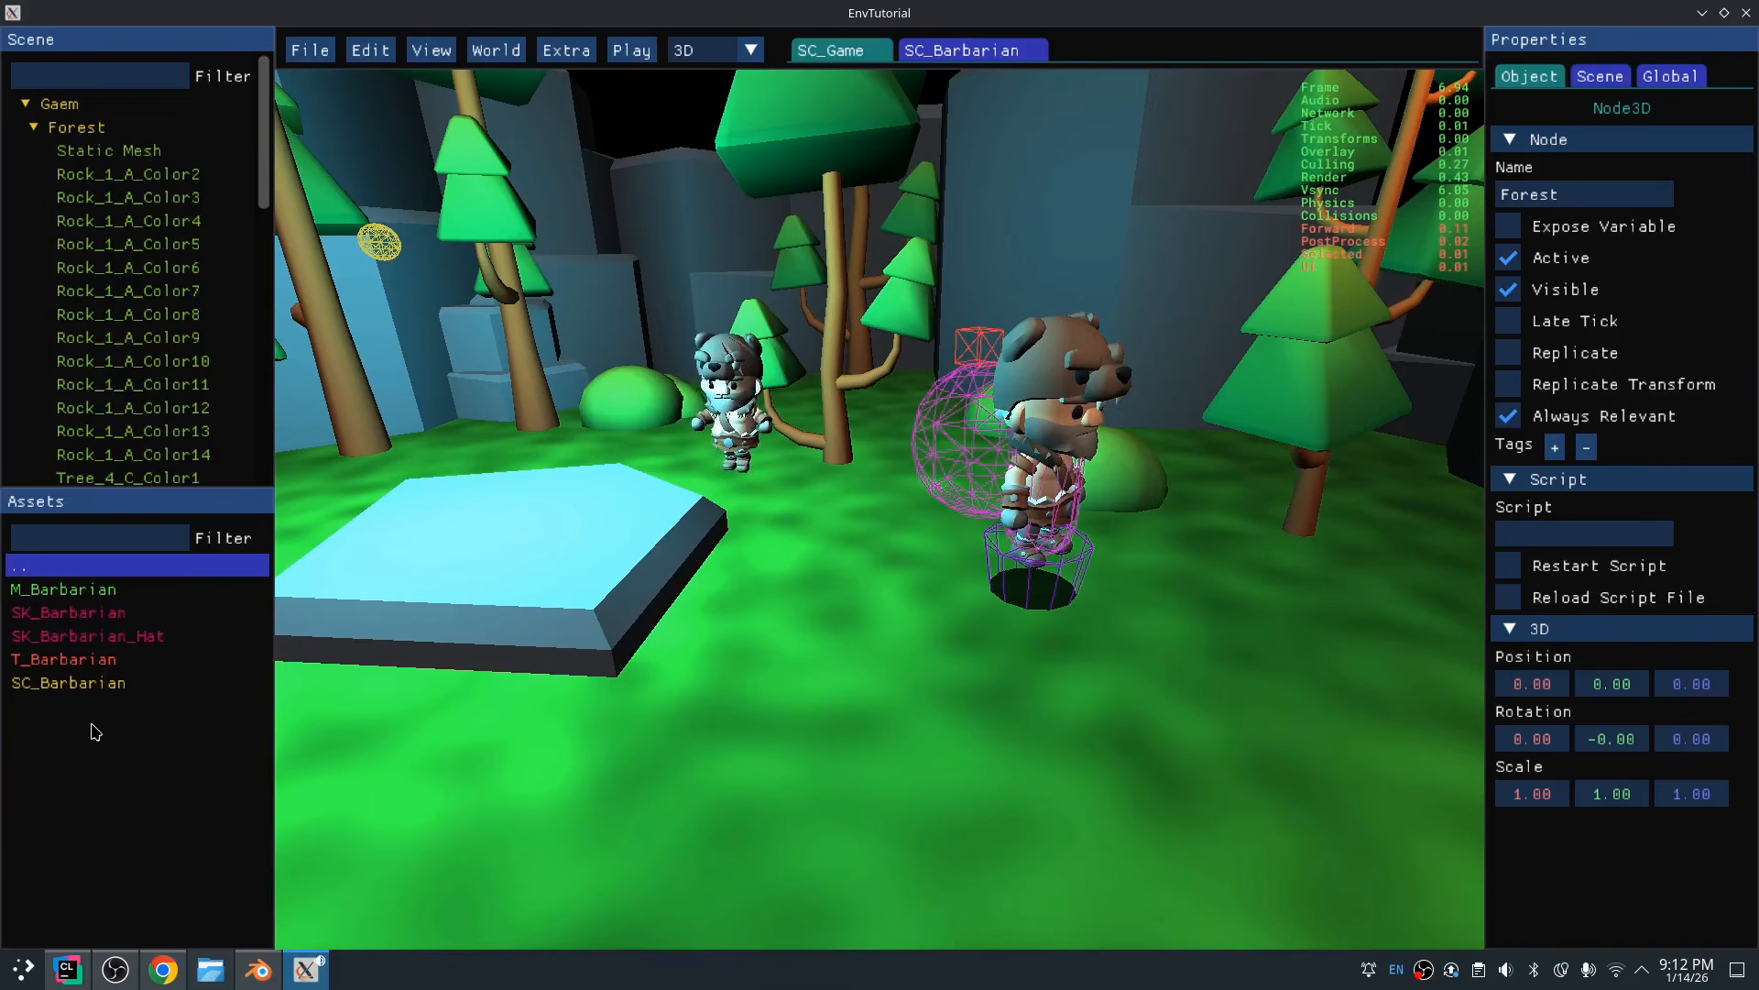
# In Octave, reimport the SK_Barbarian asset from SK_Barbarian.glb
pyautogui.click(65, 589)
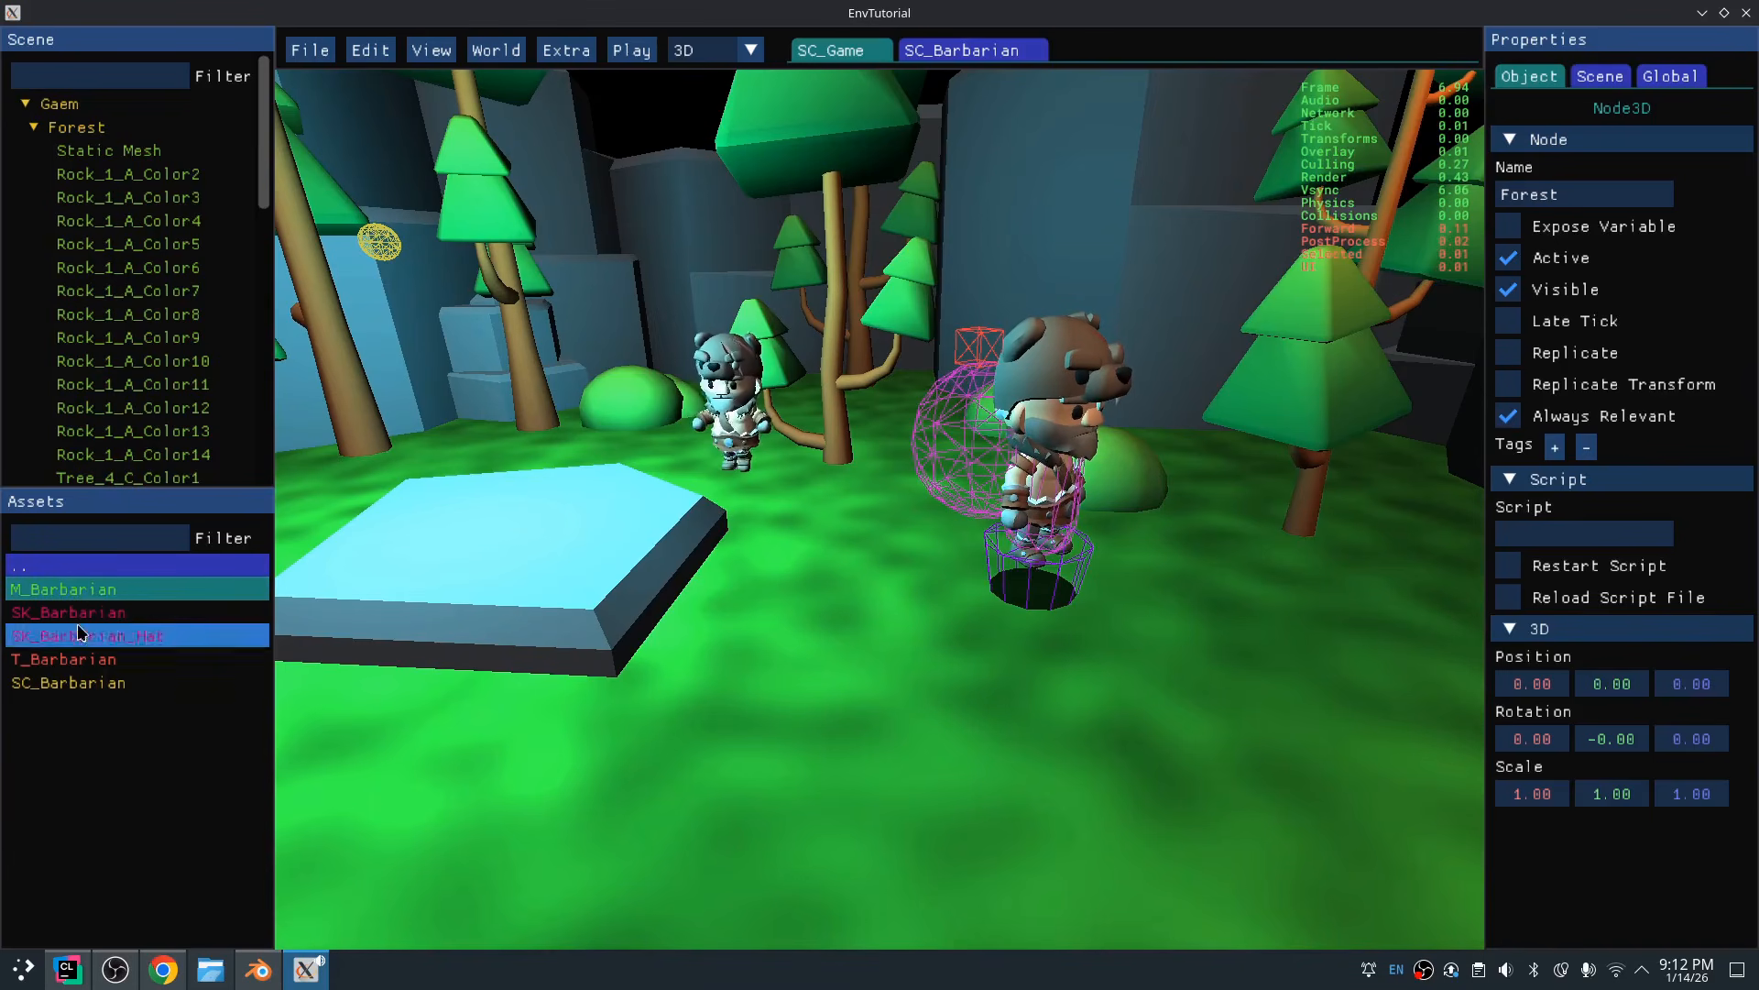
pyautogui.rightClick(113, 698)
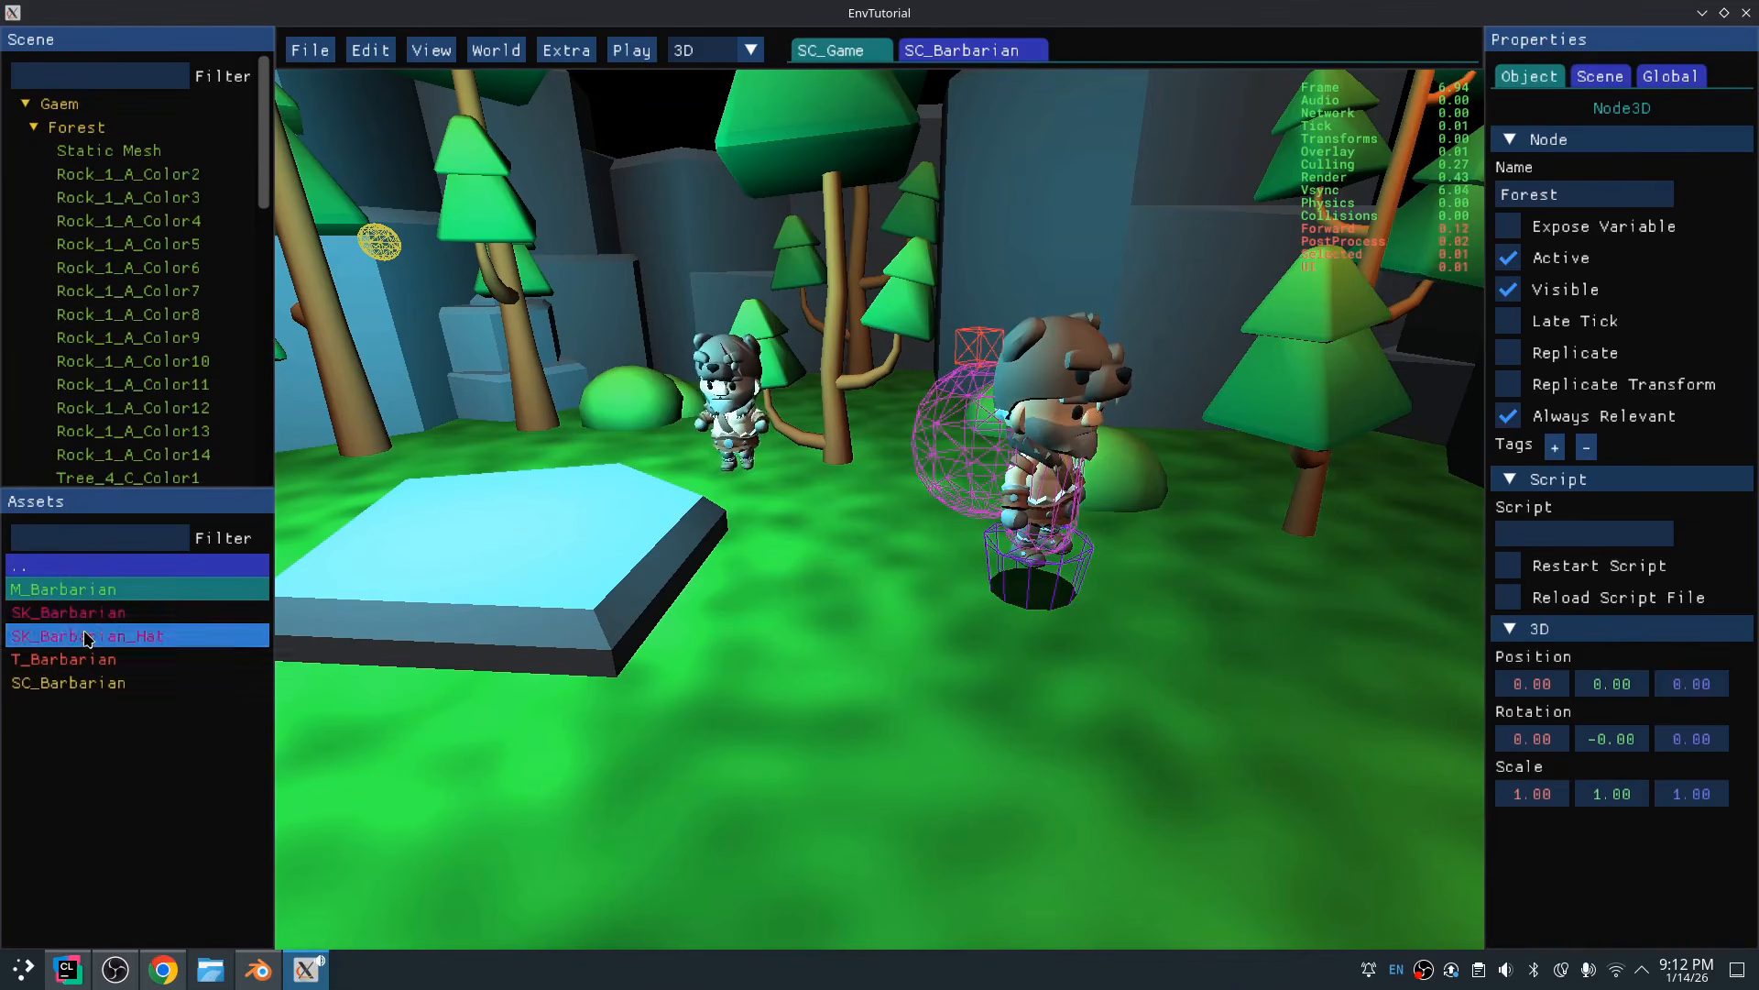
pyautogui.rightClick(101, 756)
pyautogui.click(102, 768)
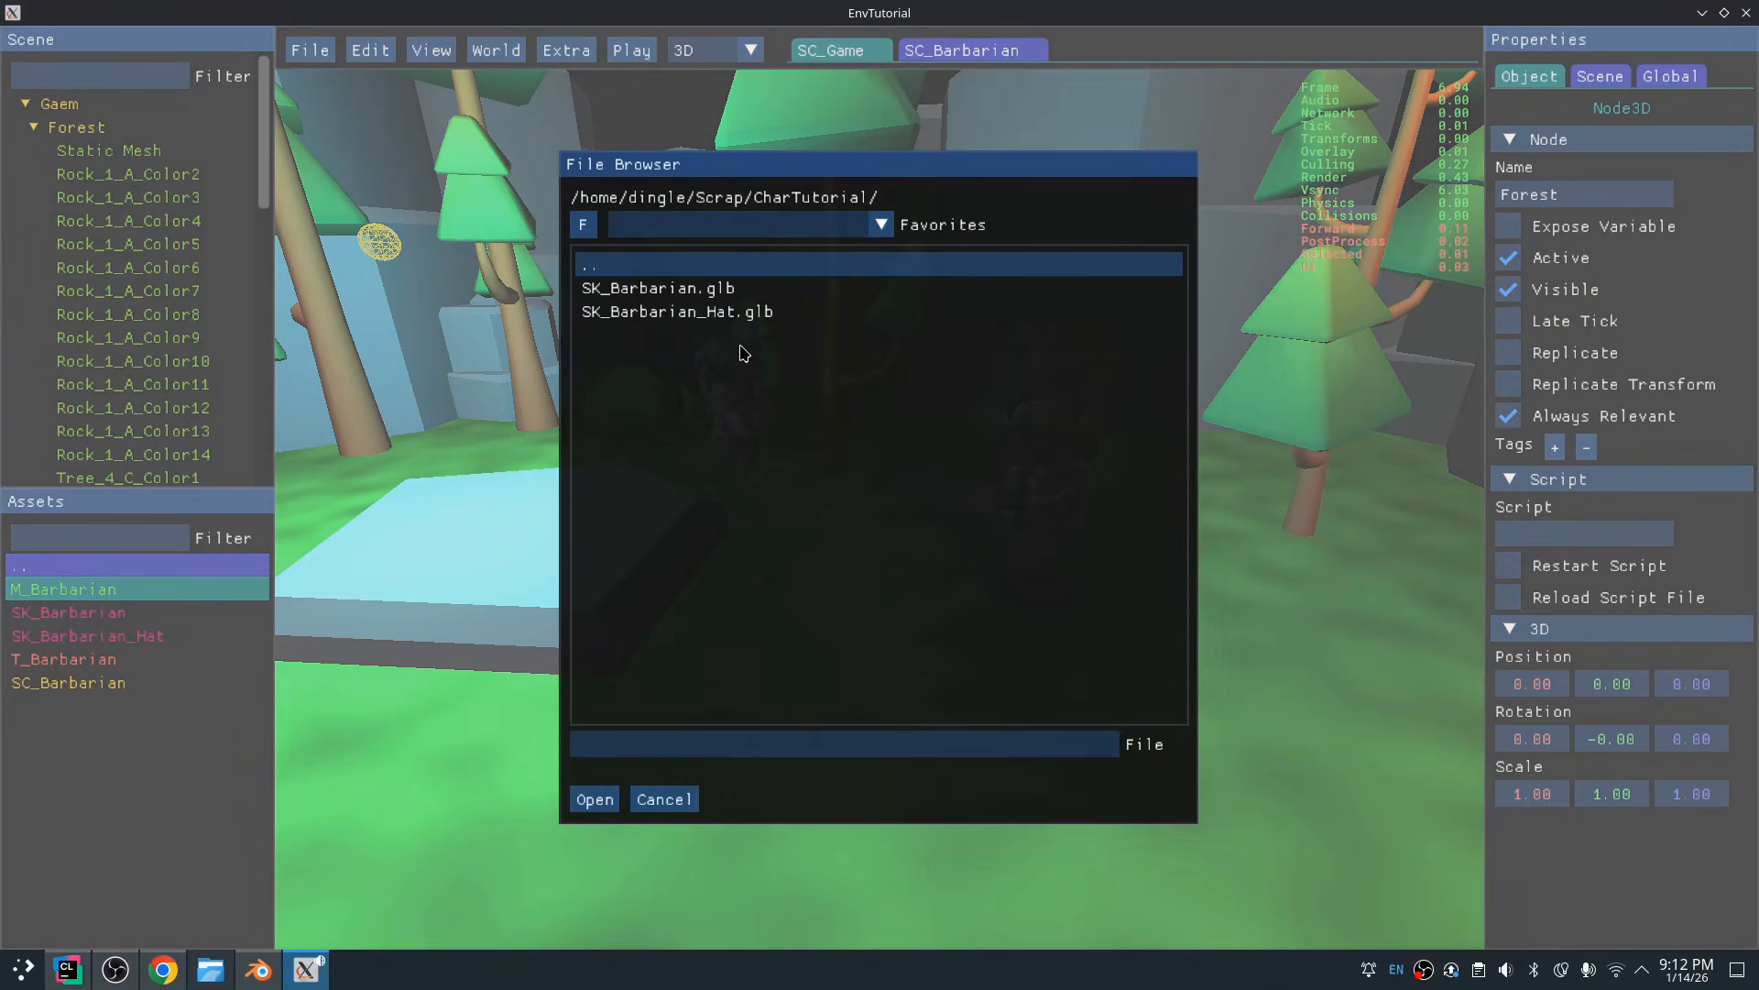
pyautogui.click(729, 290)
pyautogui.click(591, 800)
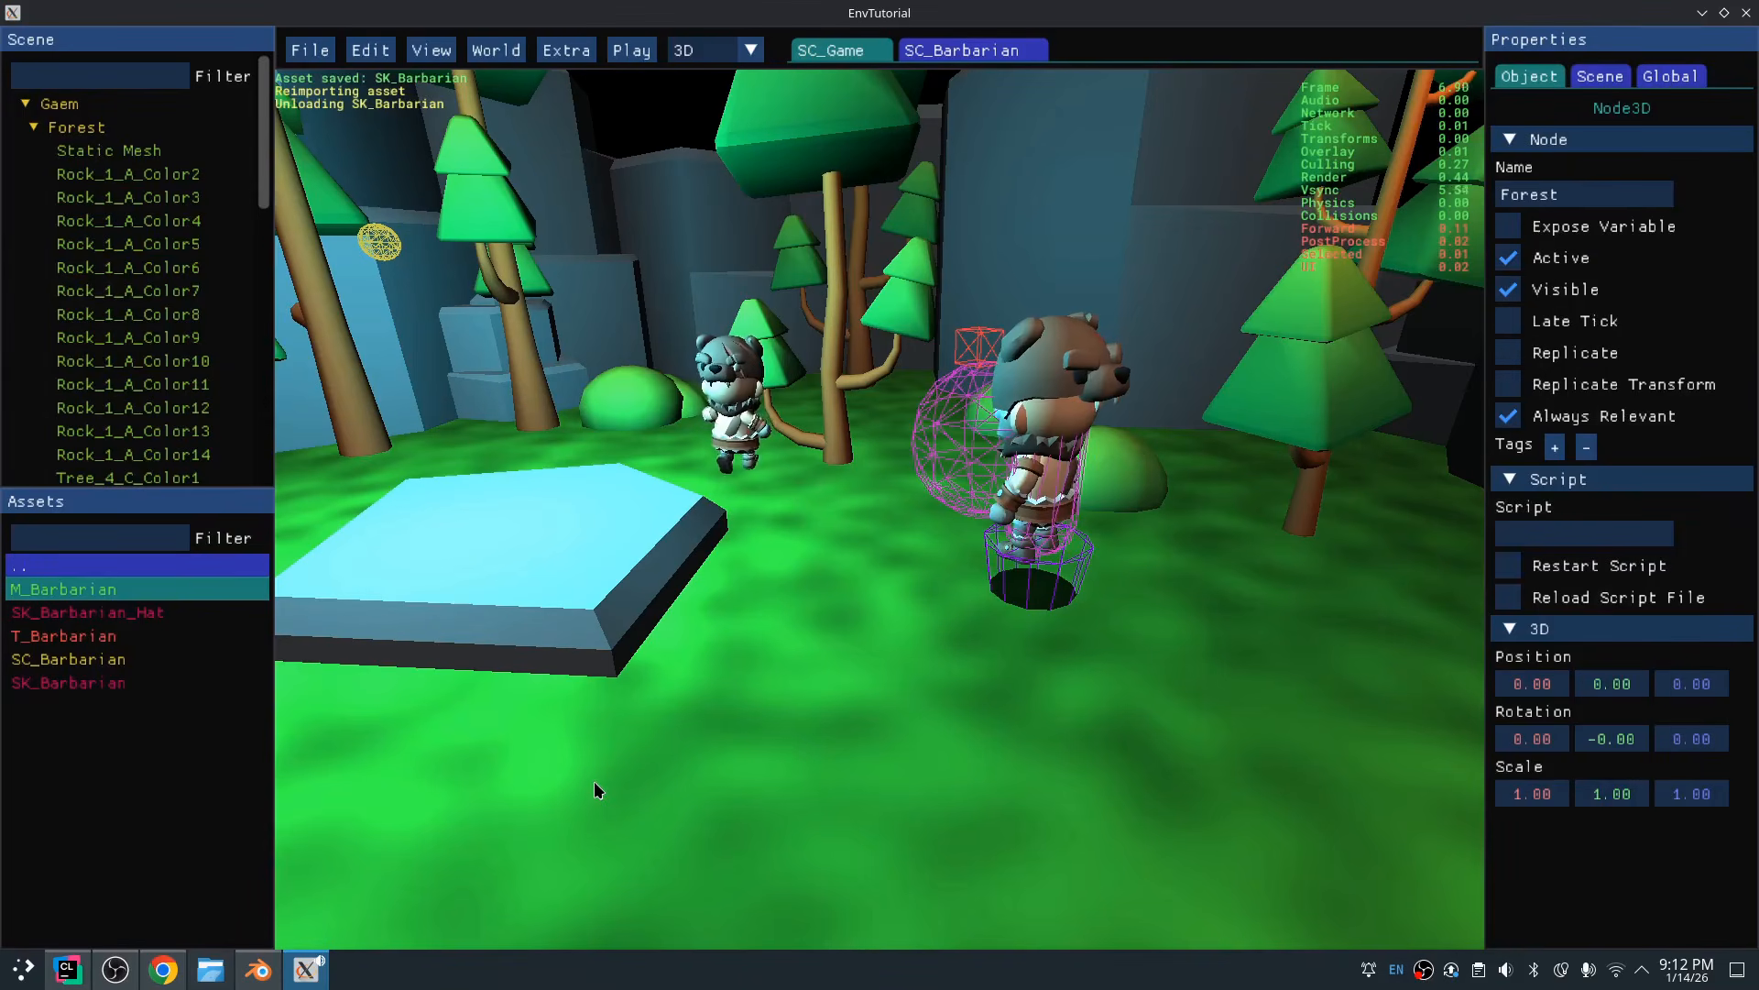
# Reimport the SK_Barbarian_Hat asset from SK_Barbarian_Hat.glb
pyautogui.moveTo(641, 550); pyautogui.dragTo(577, 606, button='right')
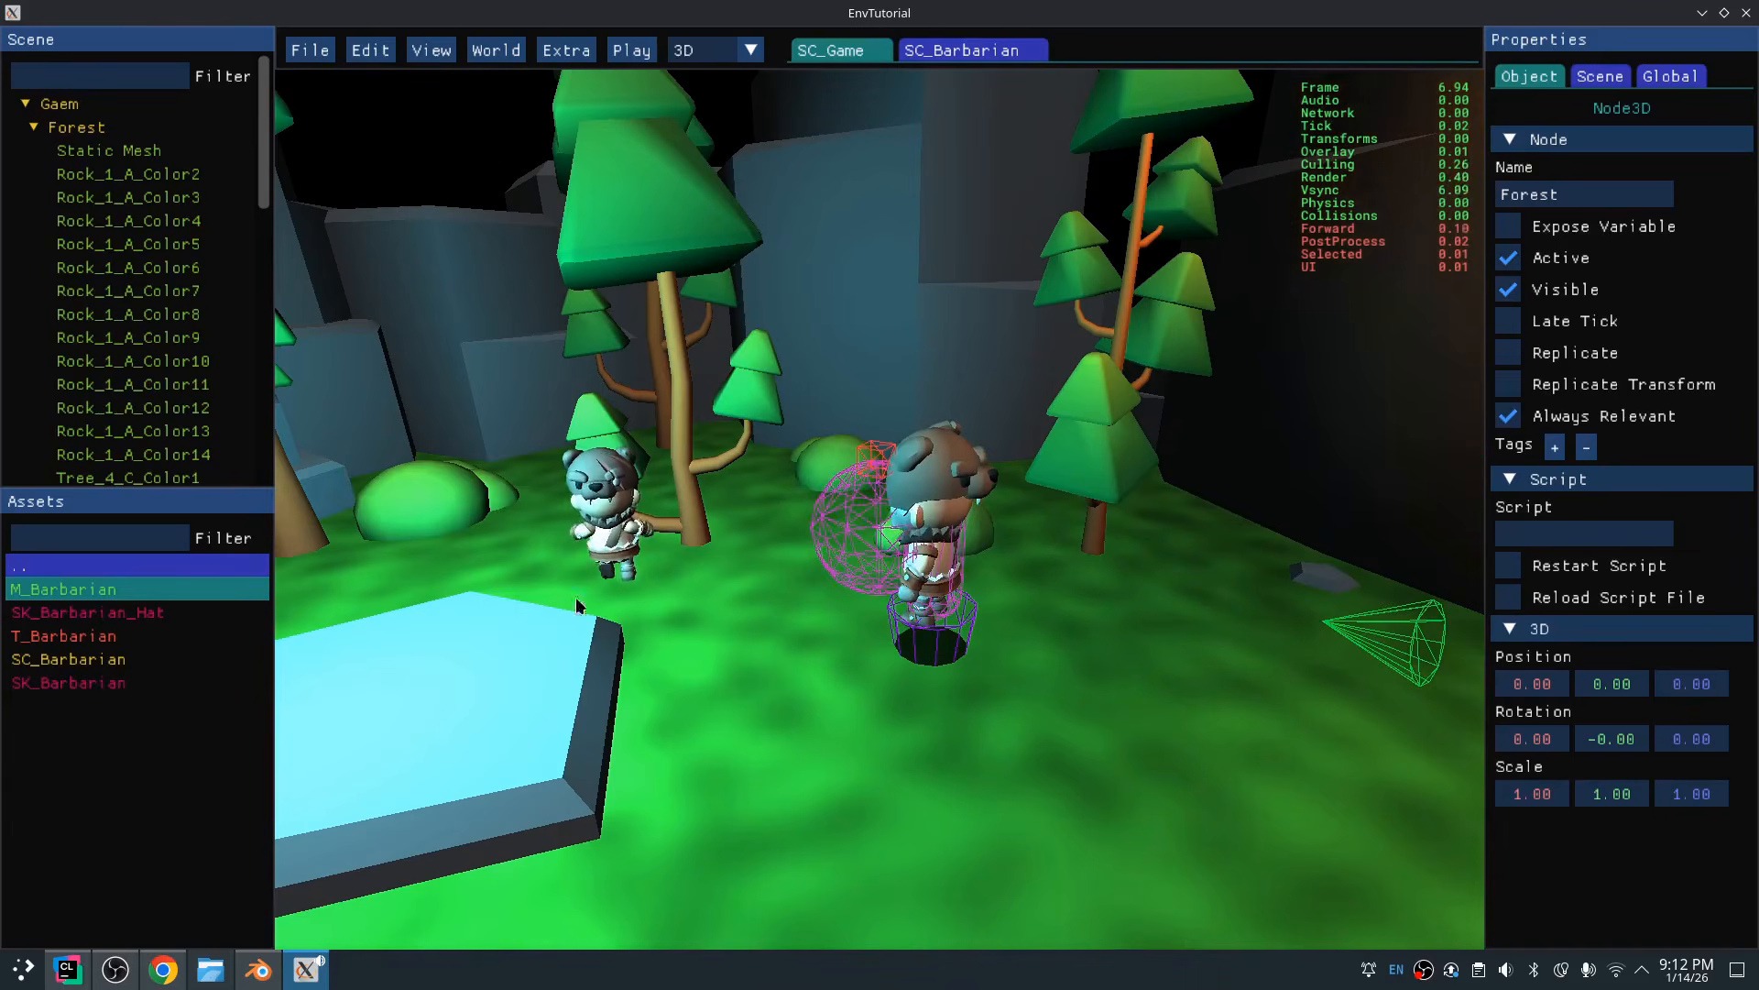
pyautogui.rightClick(100, 714)
pyautogui.click(138, 728)
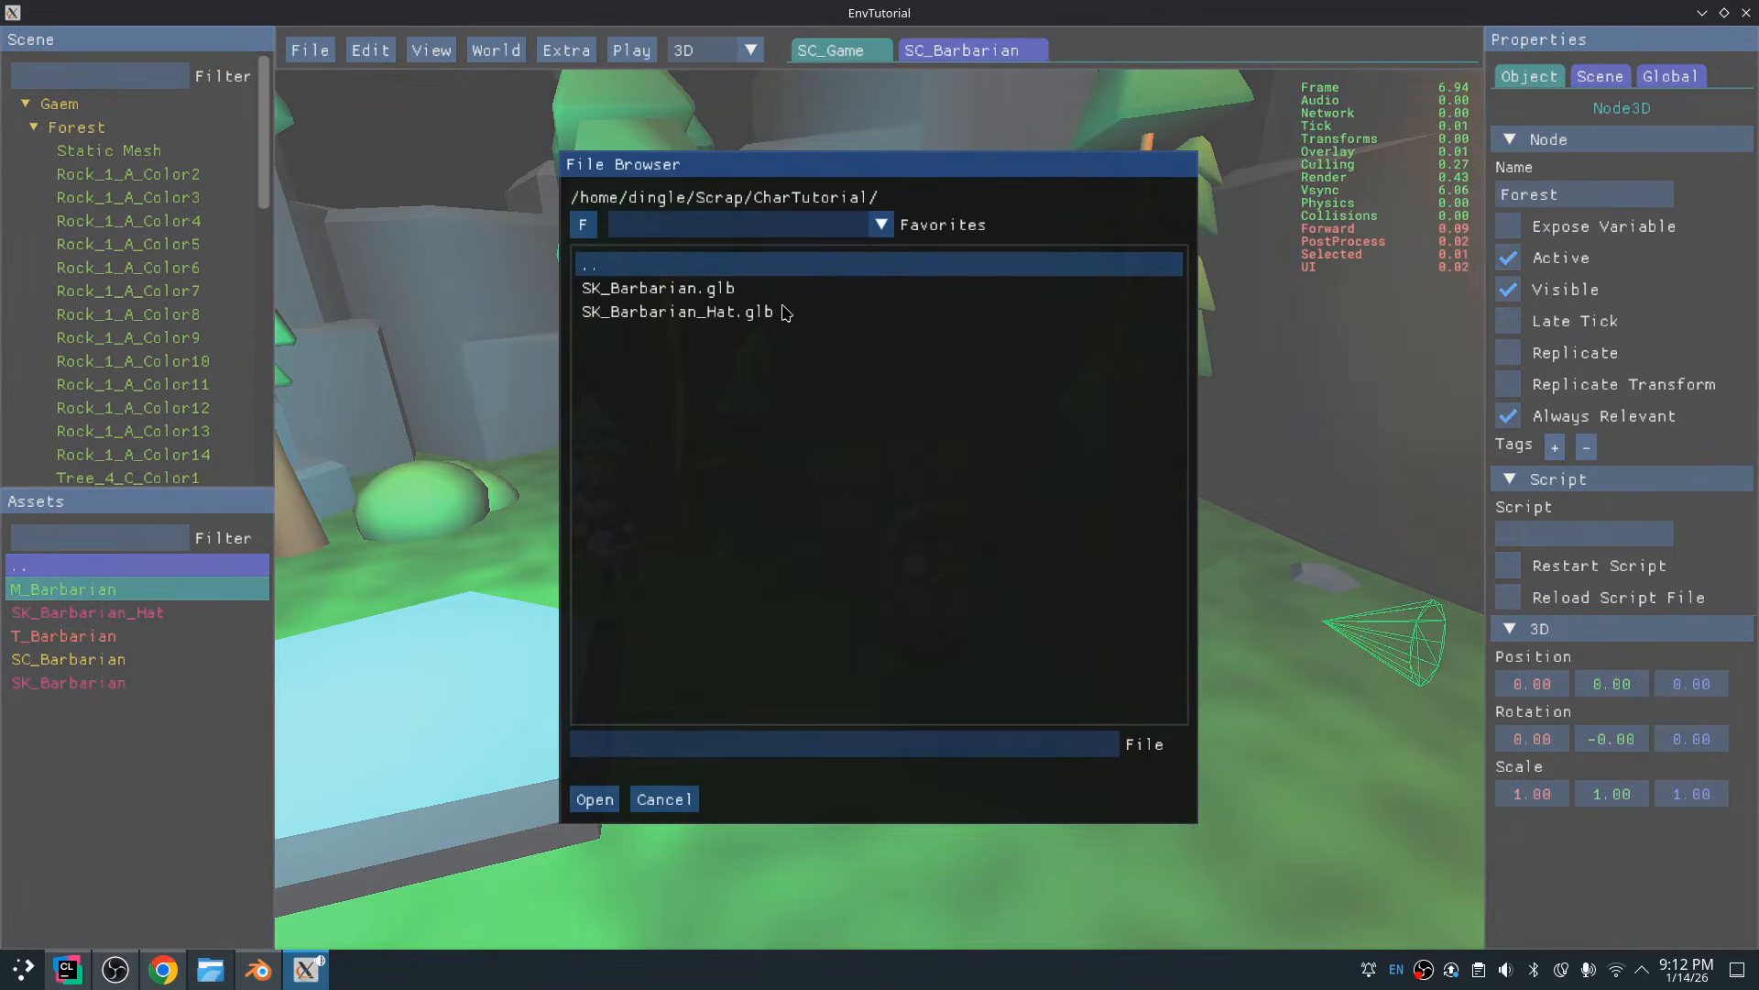
pyautogui.click(605, 801)
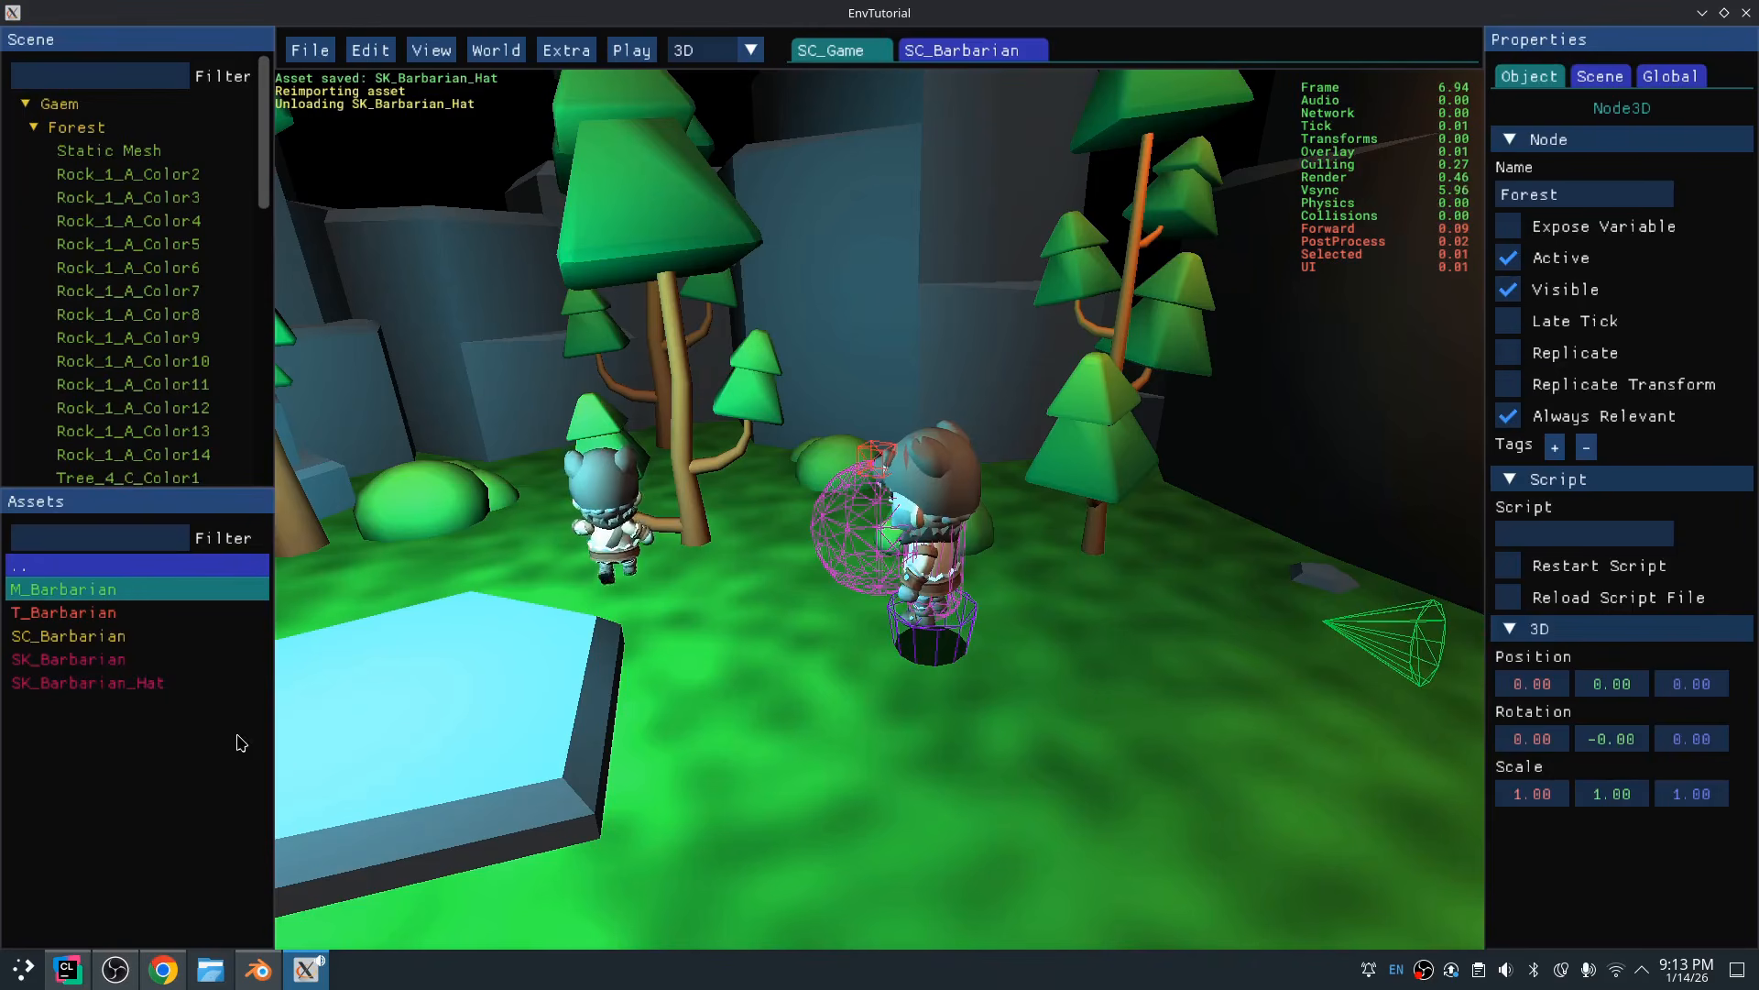
# Playtest SC_Game again, walking and jumping in several directions to check the reimported Barbarian's facing and animation
pyautogui.hotkey('alt', 'p')
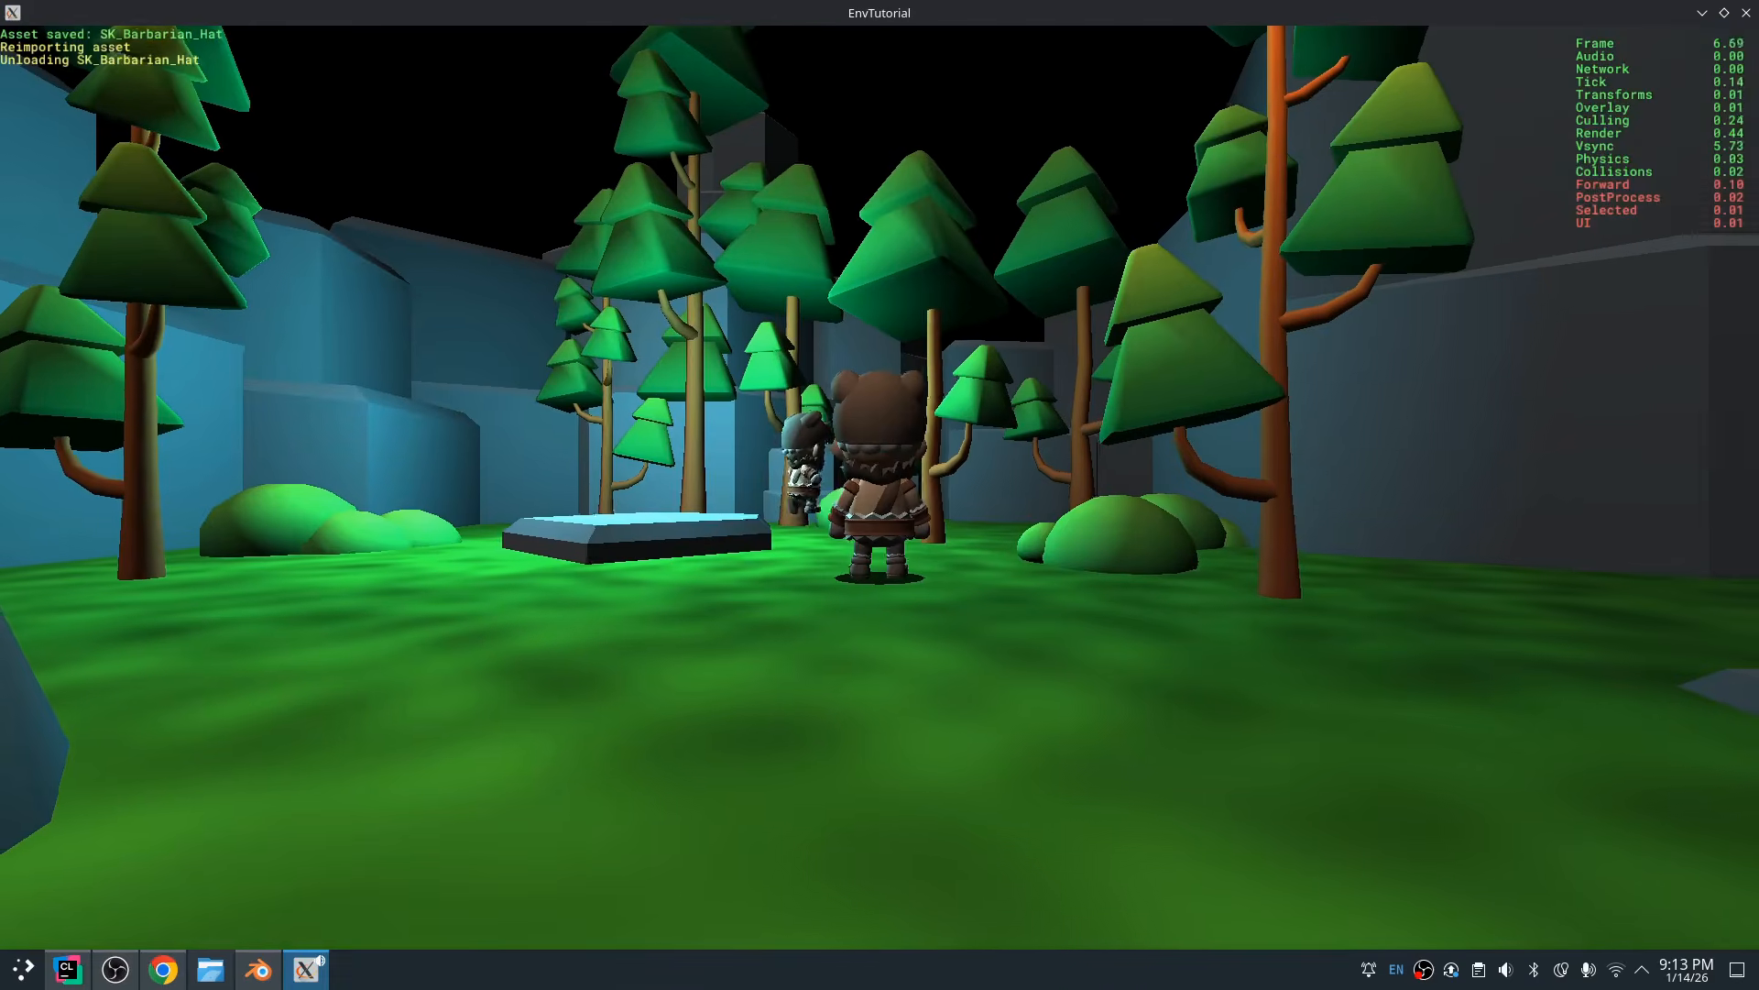
pyautogui.press('s')
pyautogui.press('w')
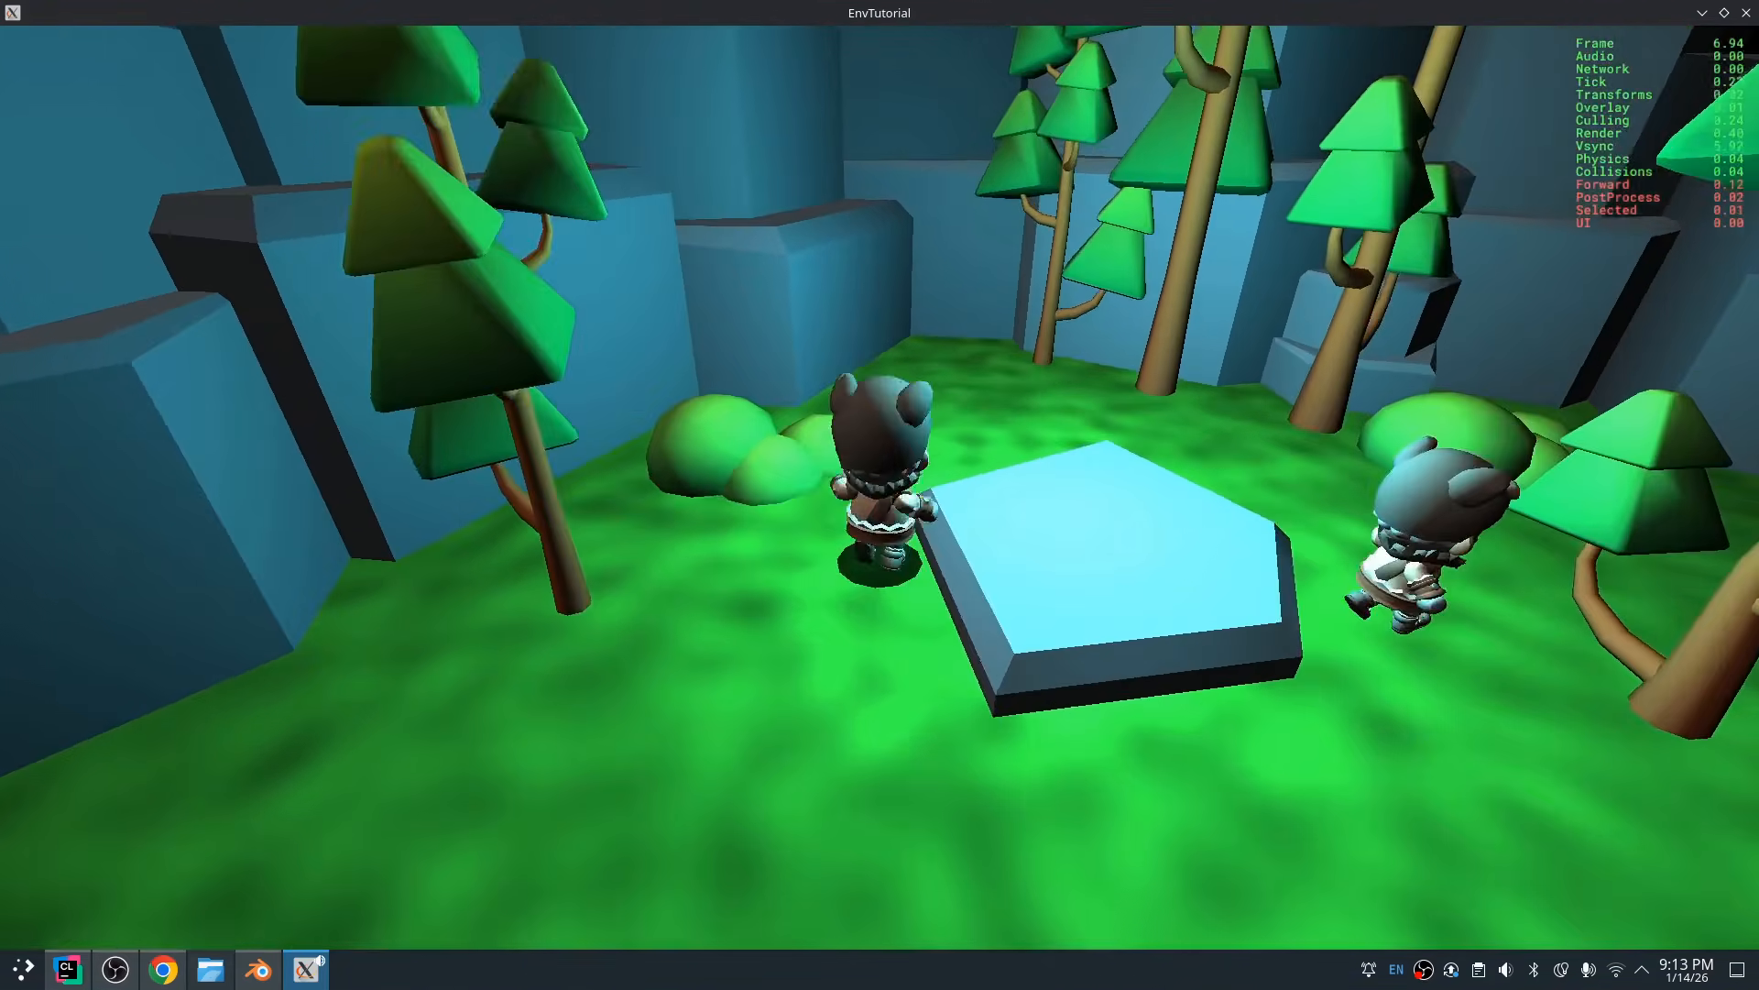
pyautogui.press('space')
pyautogui.press('d')
pyautogui.press('a')
pyautogui.press('space')
pyautogui.press('s')
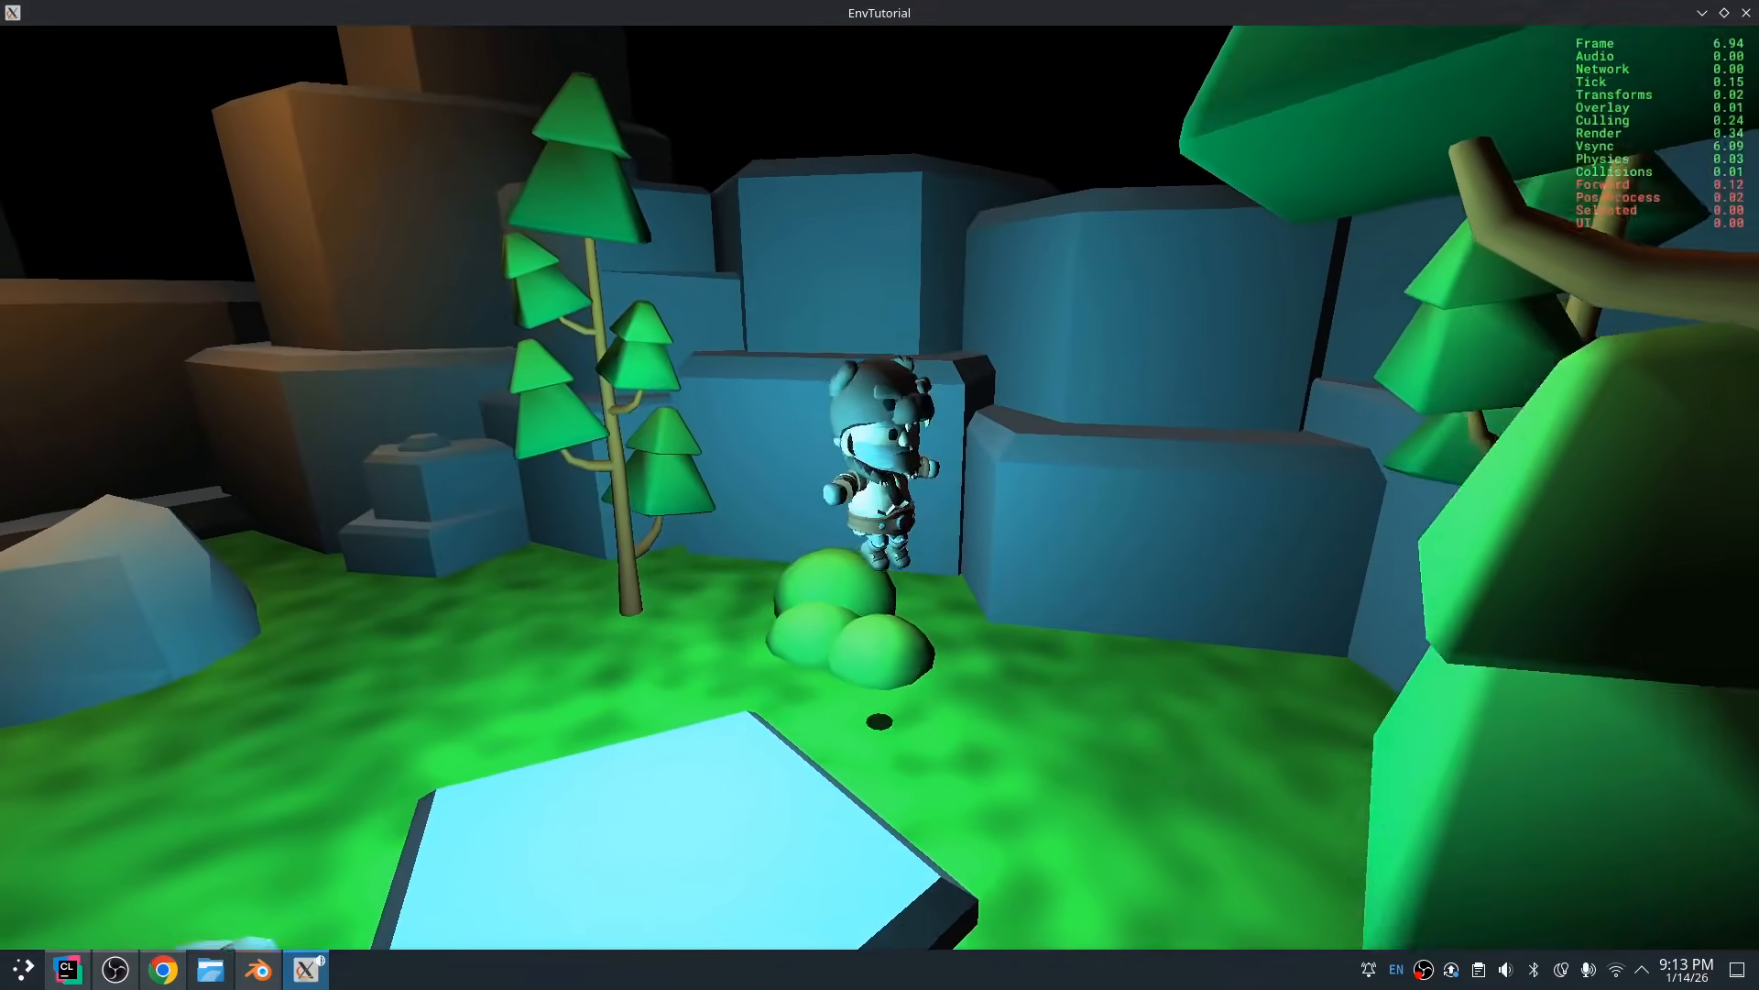
# Continue the playtest by running and jumping around the platform in several directions, checking the Barbarian's facing and animations
pyautogui.press('w')
pyautogui.press('space')
pyautogui.press('a')
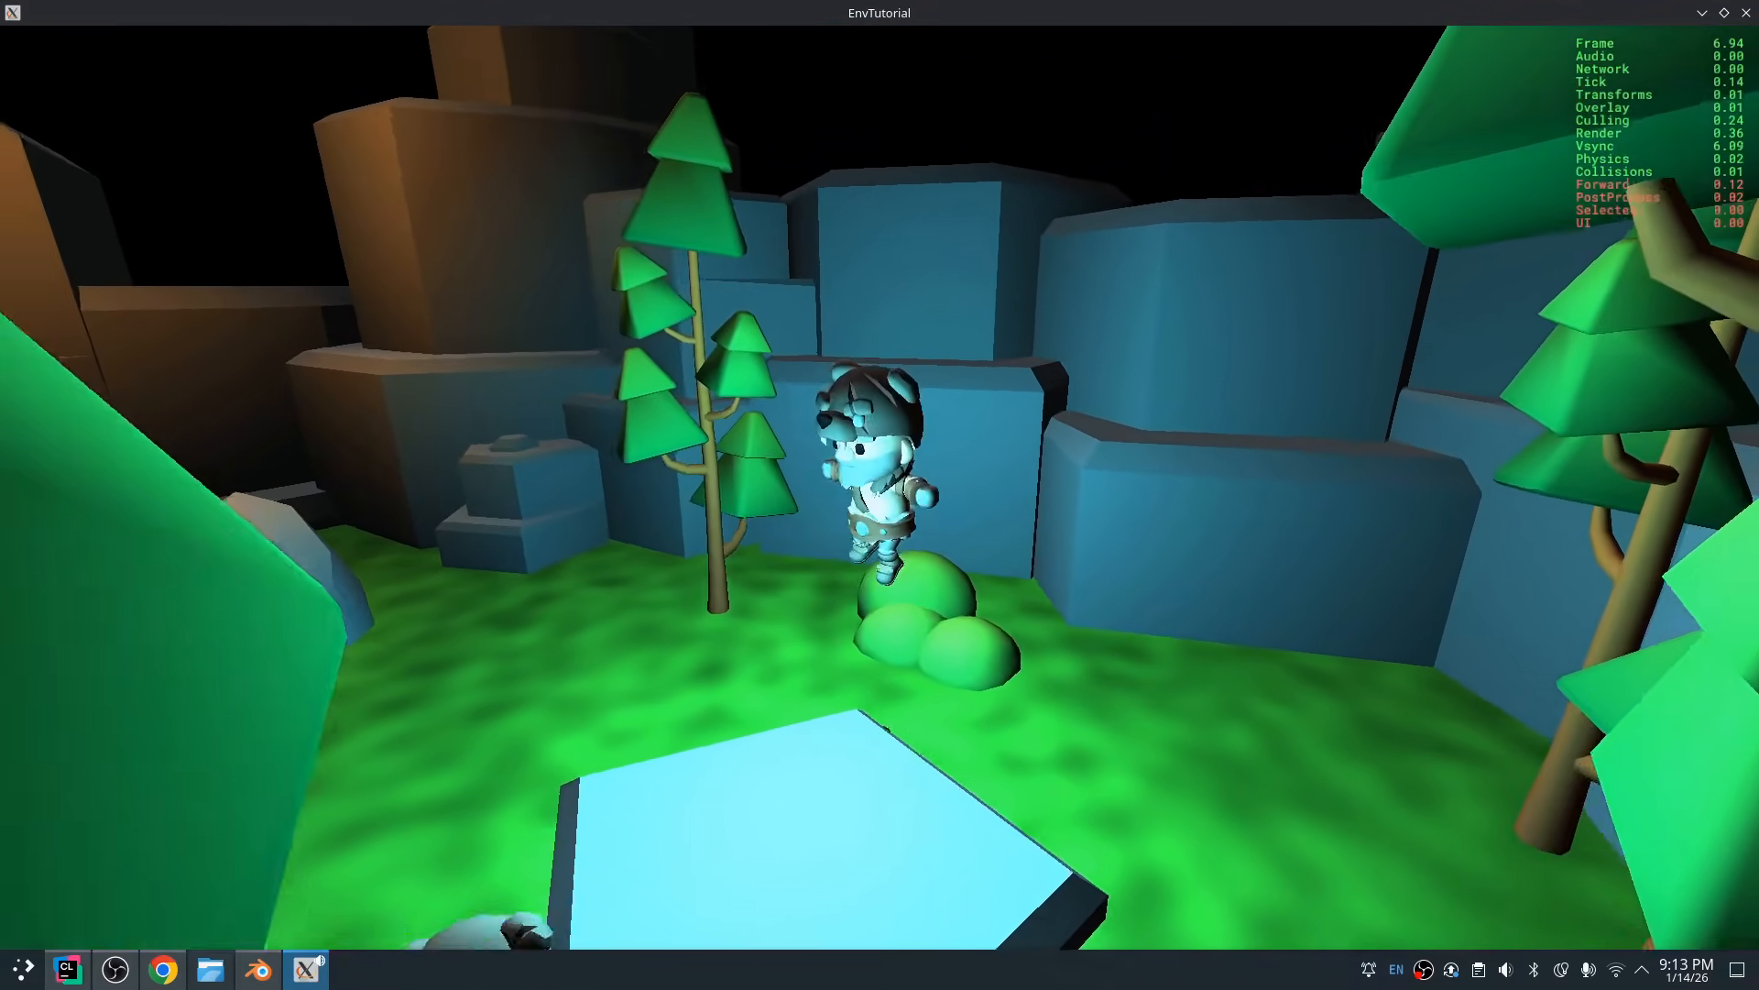
pyautogui.press('s')
pyautogui.press('d')
pyautogui.press('a')
pyautogui.press('d')
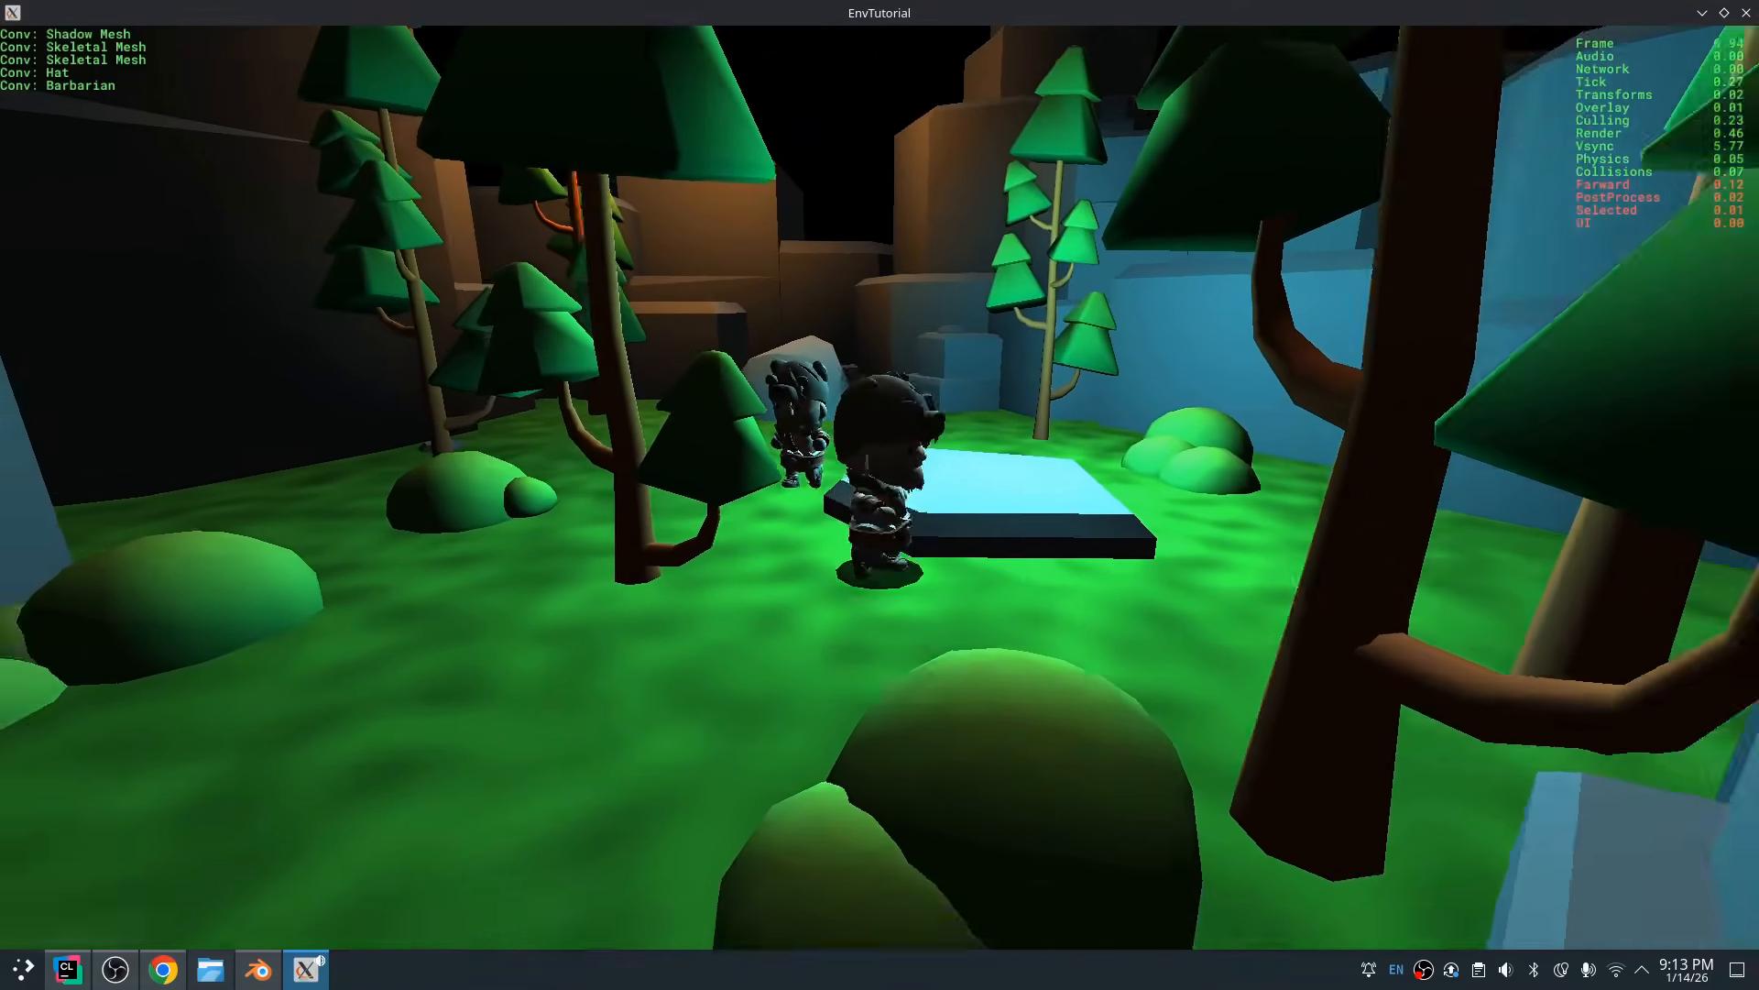
pyautogui.press('space')
pyautogui.press('a')
pyautogui.press('d')
# Show the editor interface while the game is playing, and hide it again to return to the full game view
pyautogui.hotkey('alt', 'z')
pyautogui.press('s')
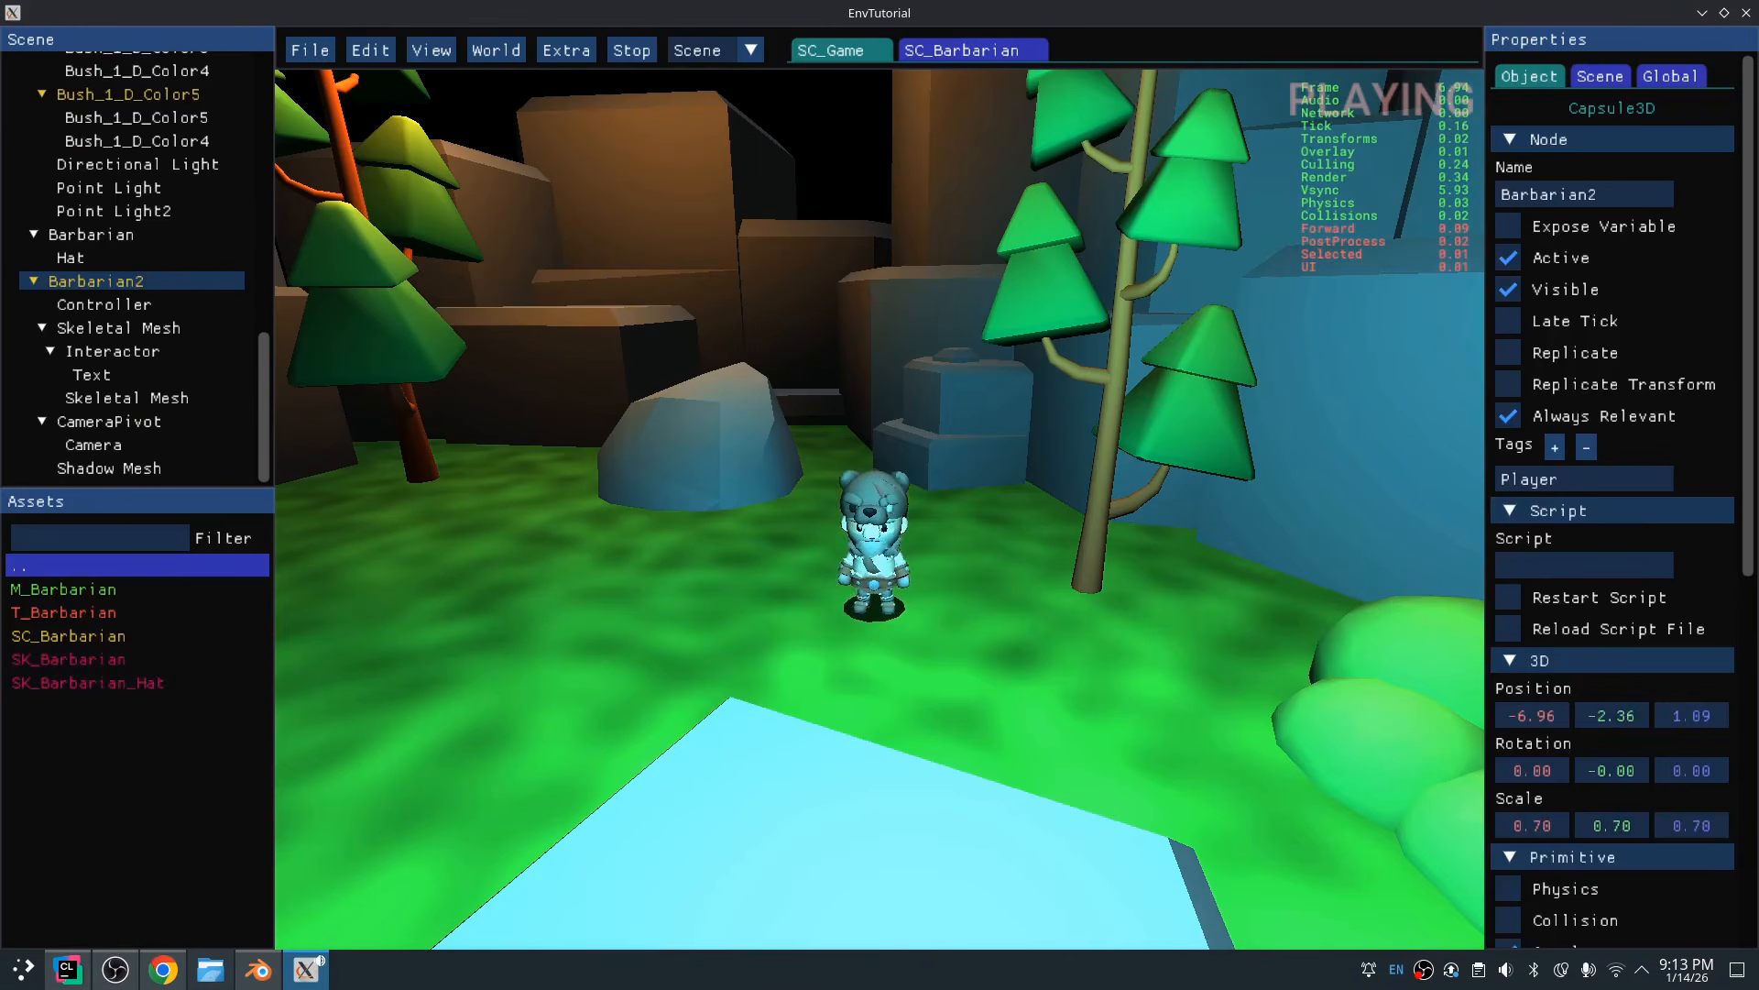
pyautogui.hotkey('alt', 'z')
# Run and jump the Barbarian across the platform and around the rocks and second Barbarian to examine its movement, turning and animation
pyautogui.press('a')
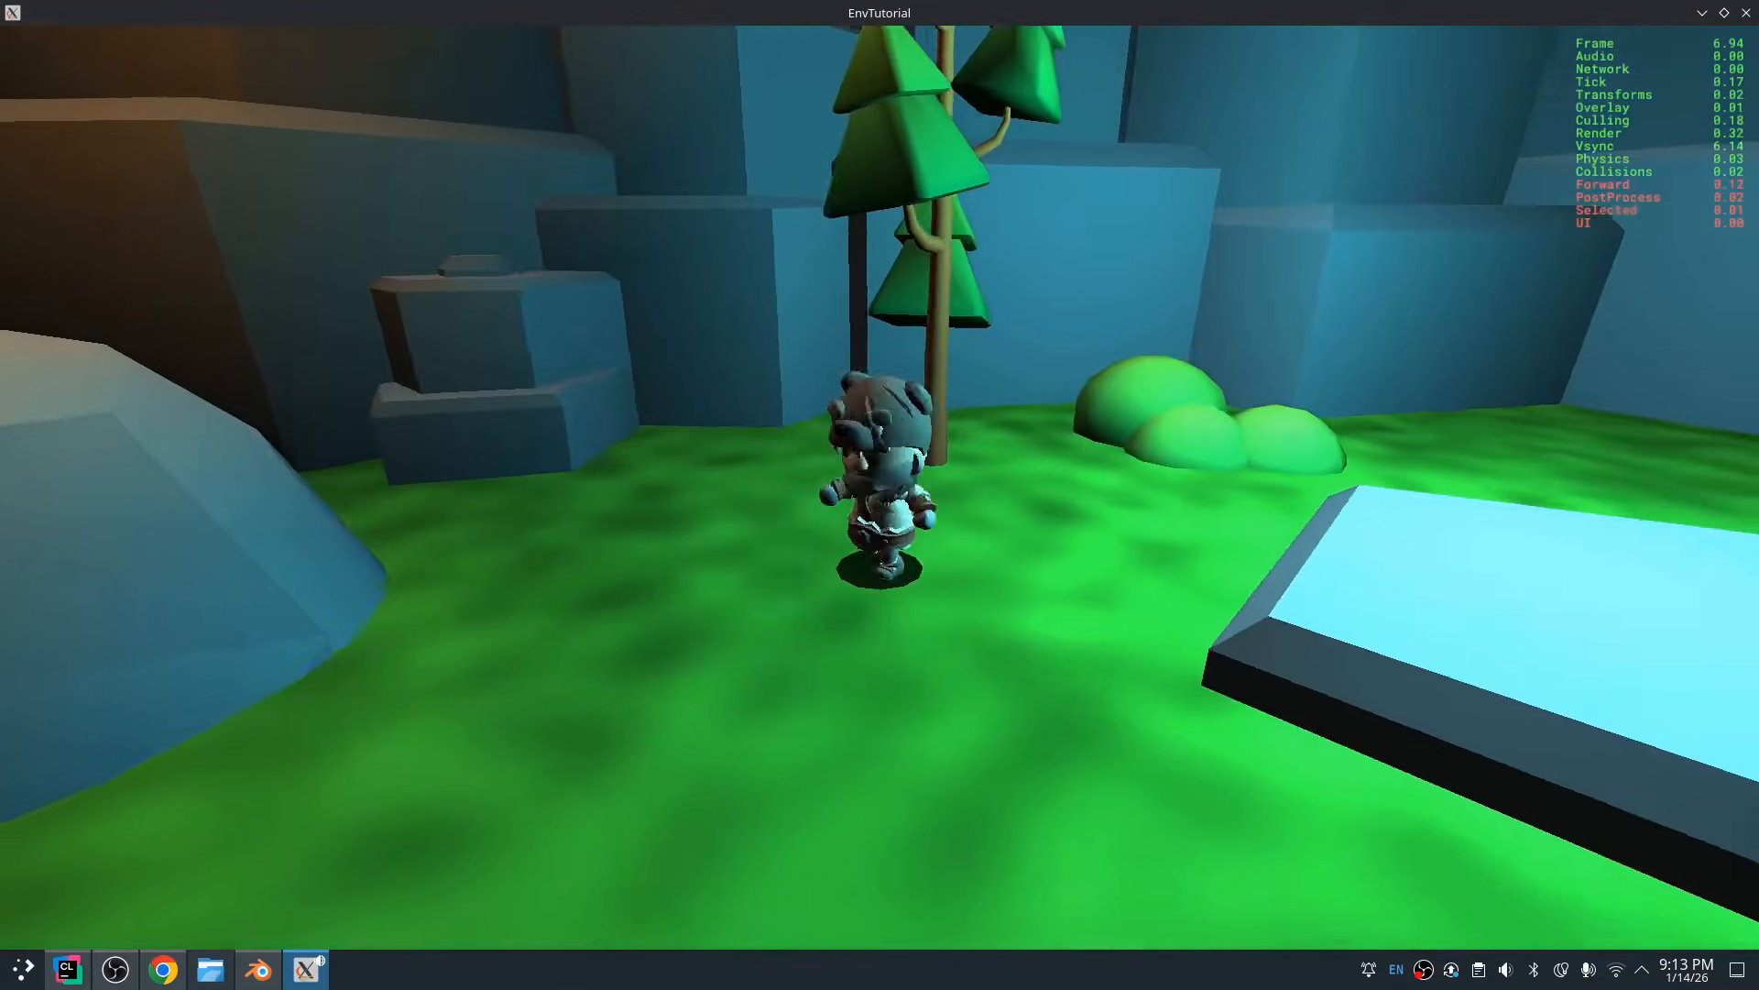
pyautogui.press('d')
pyautogui.press('space')
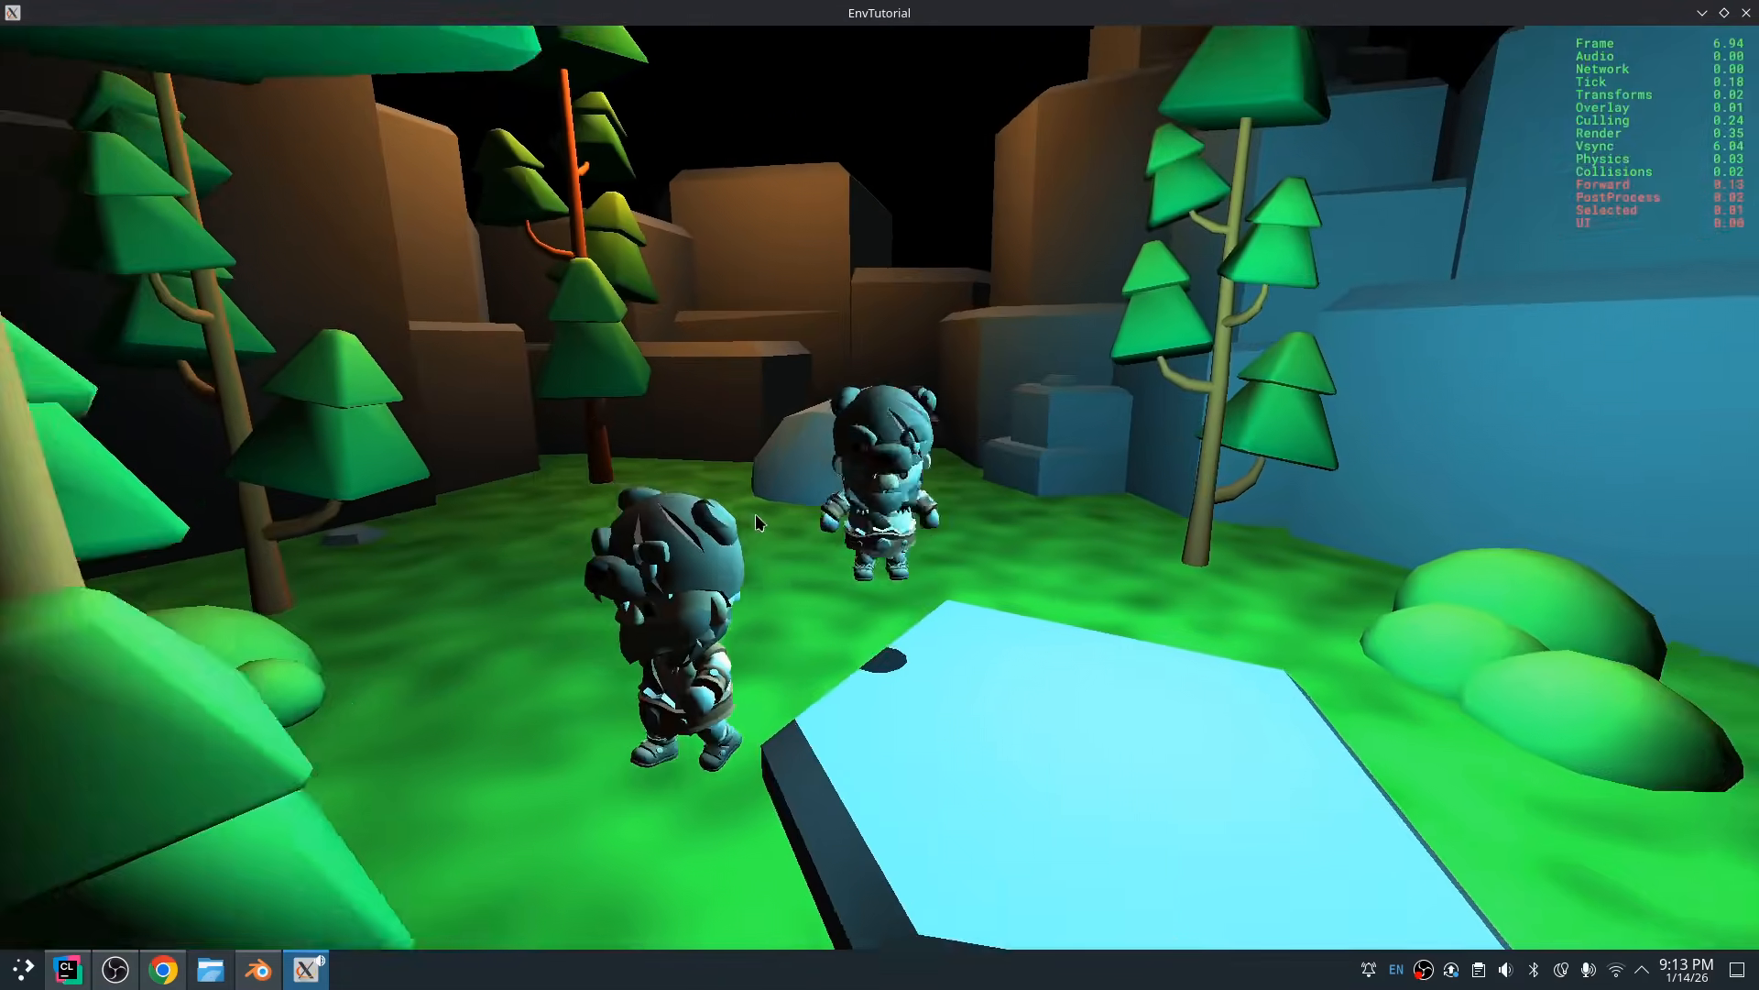
pyautogui.press('s')
pyautogui.press('w')
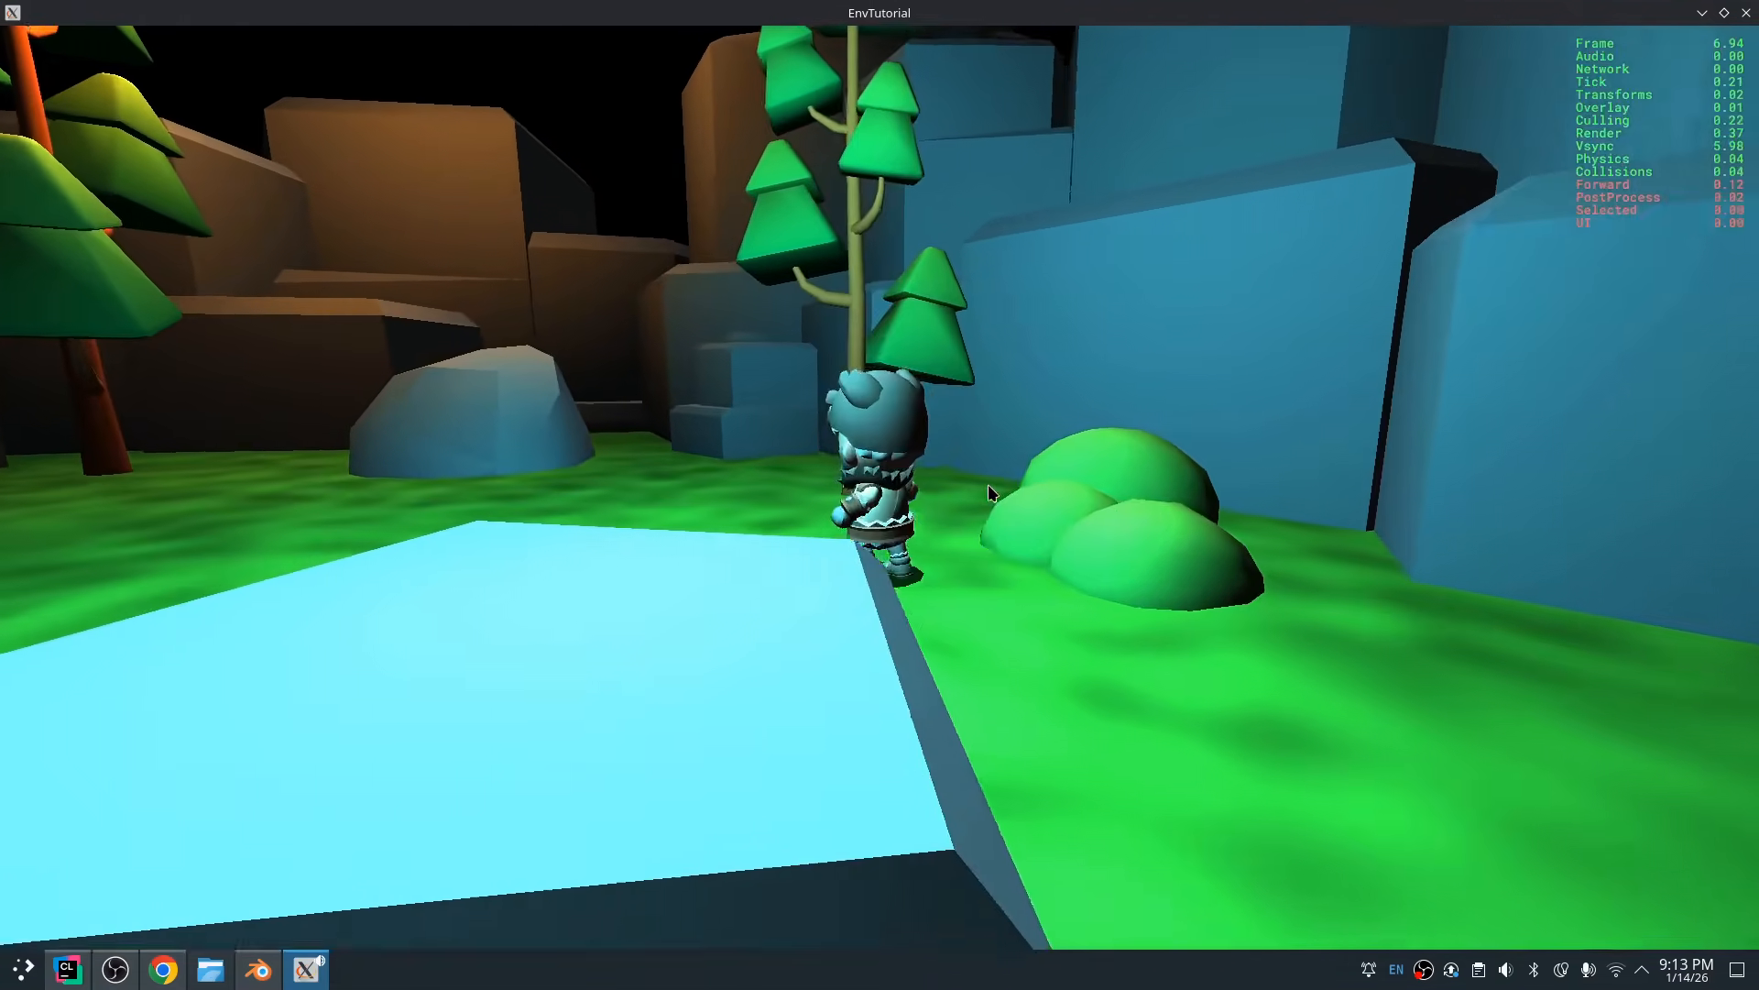
pyautogui.press('d')
pyautogui.press('s')
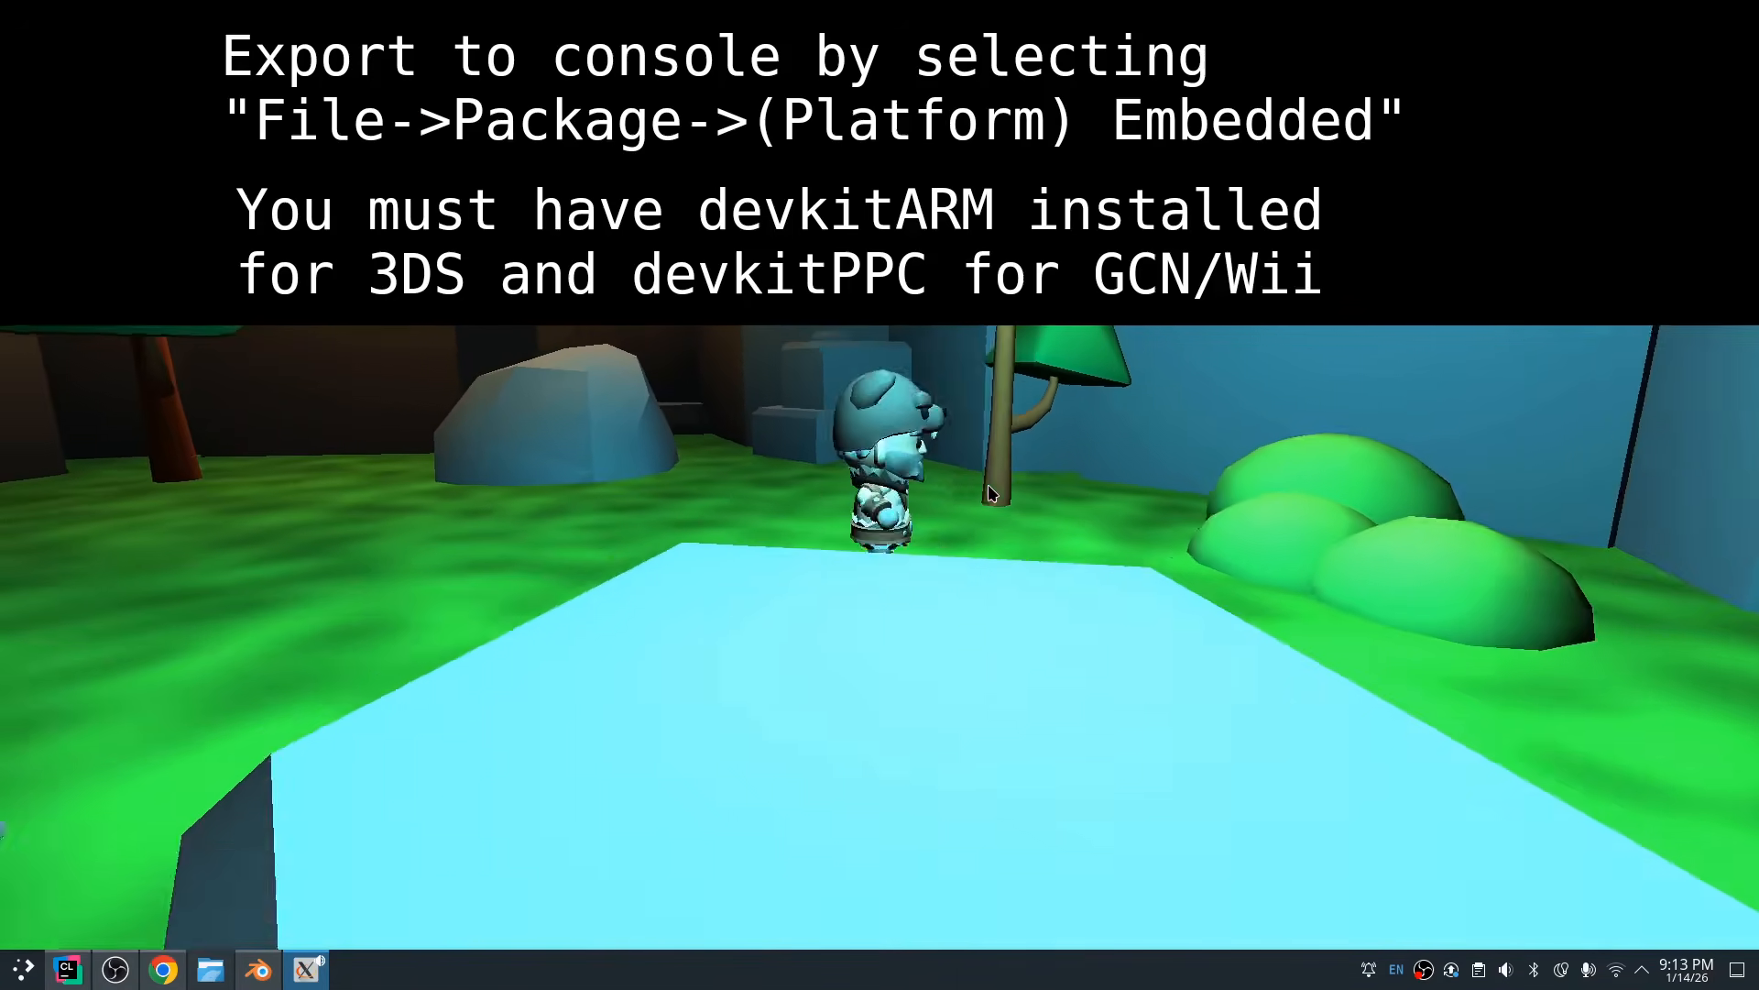
pyautogui.press('w')
pyautogui.press('a')
pyautogui.press('space')
pyautogui.press('s')
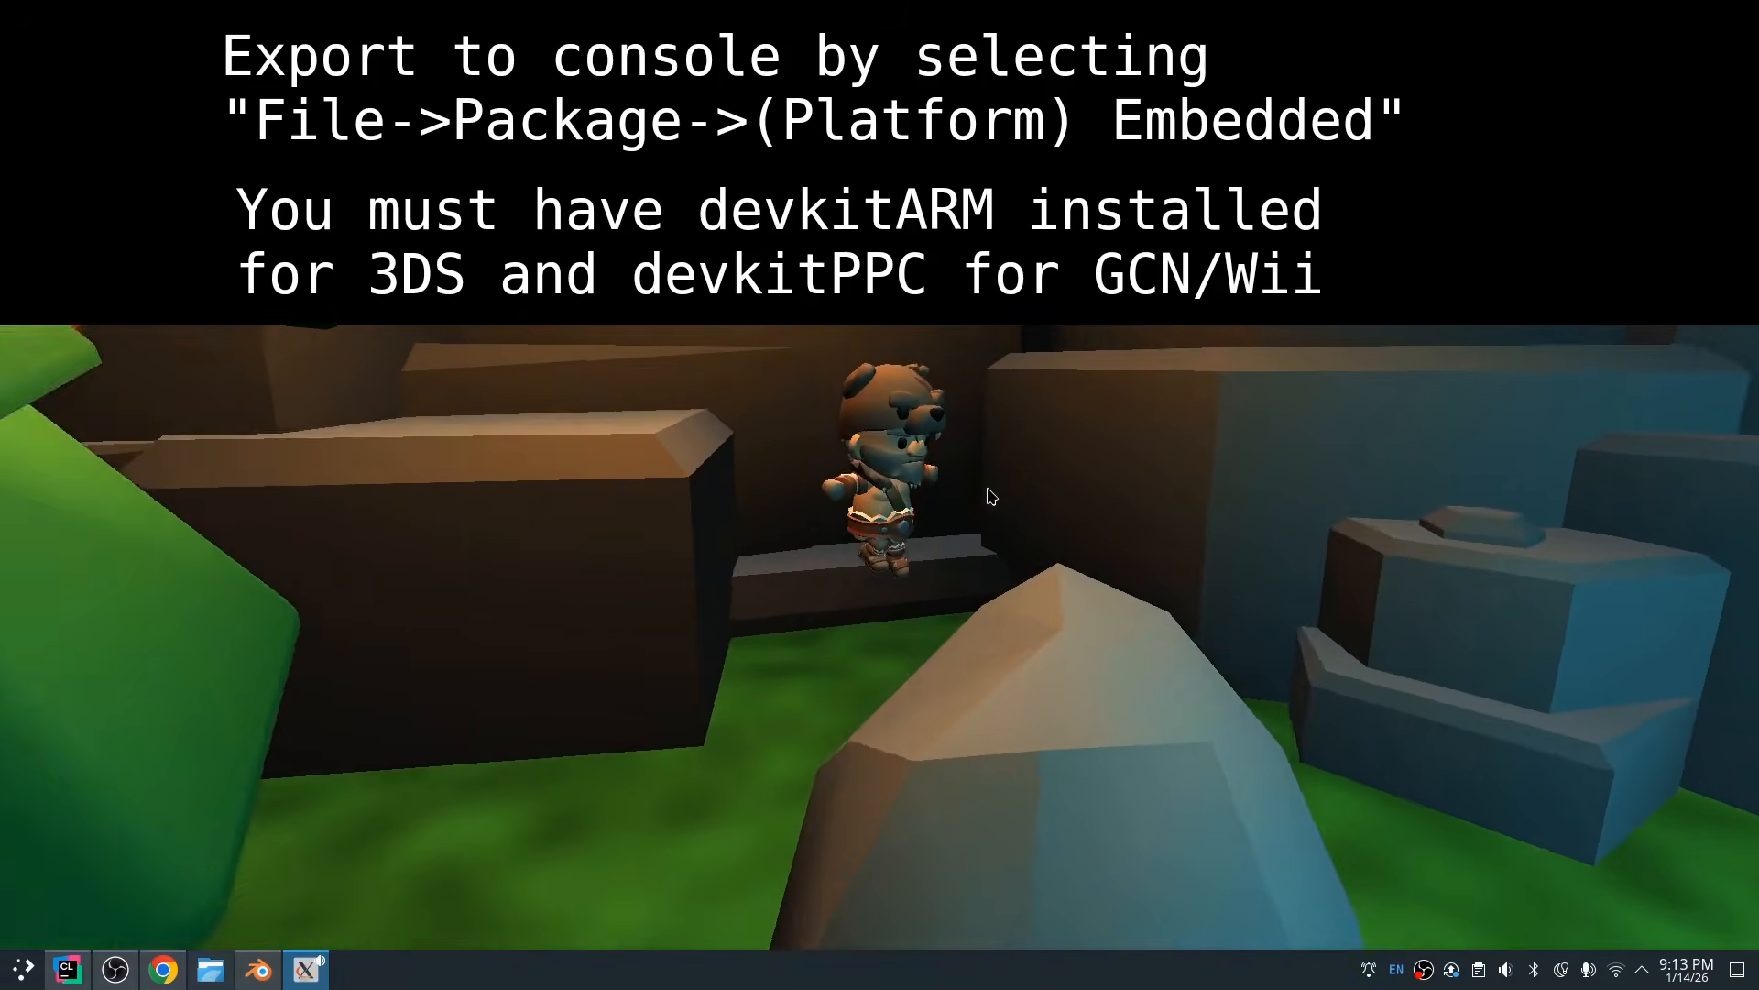
pyautogui.press('d')
pyautogui.press('s')
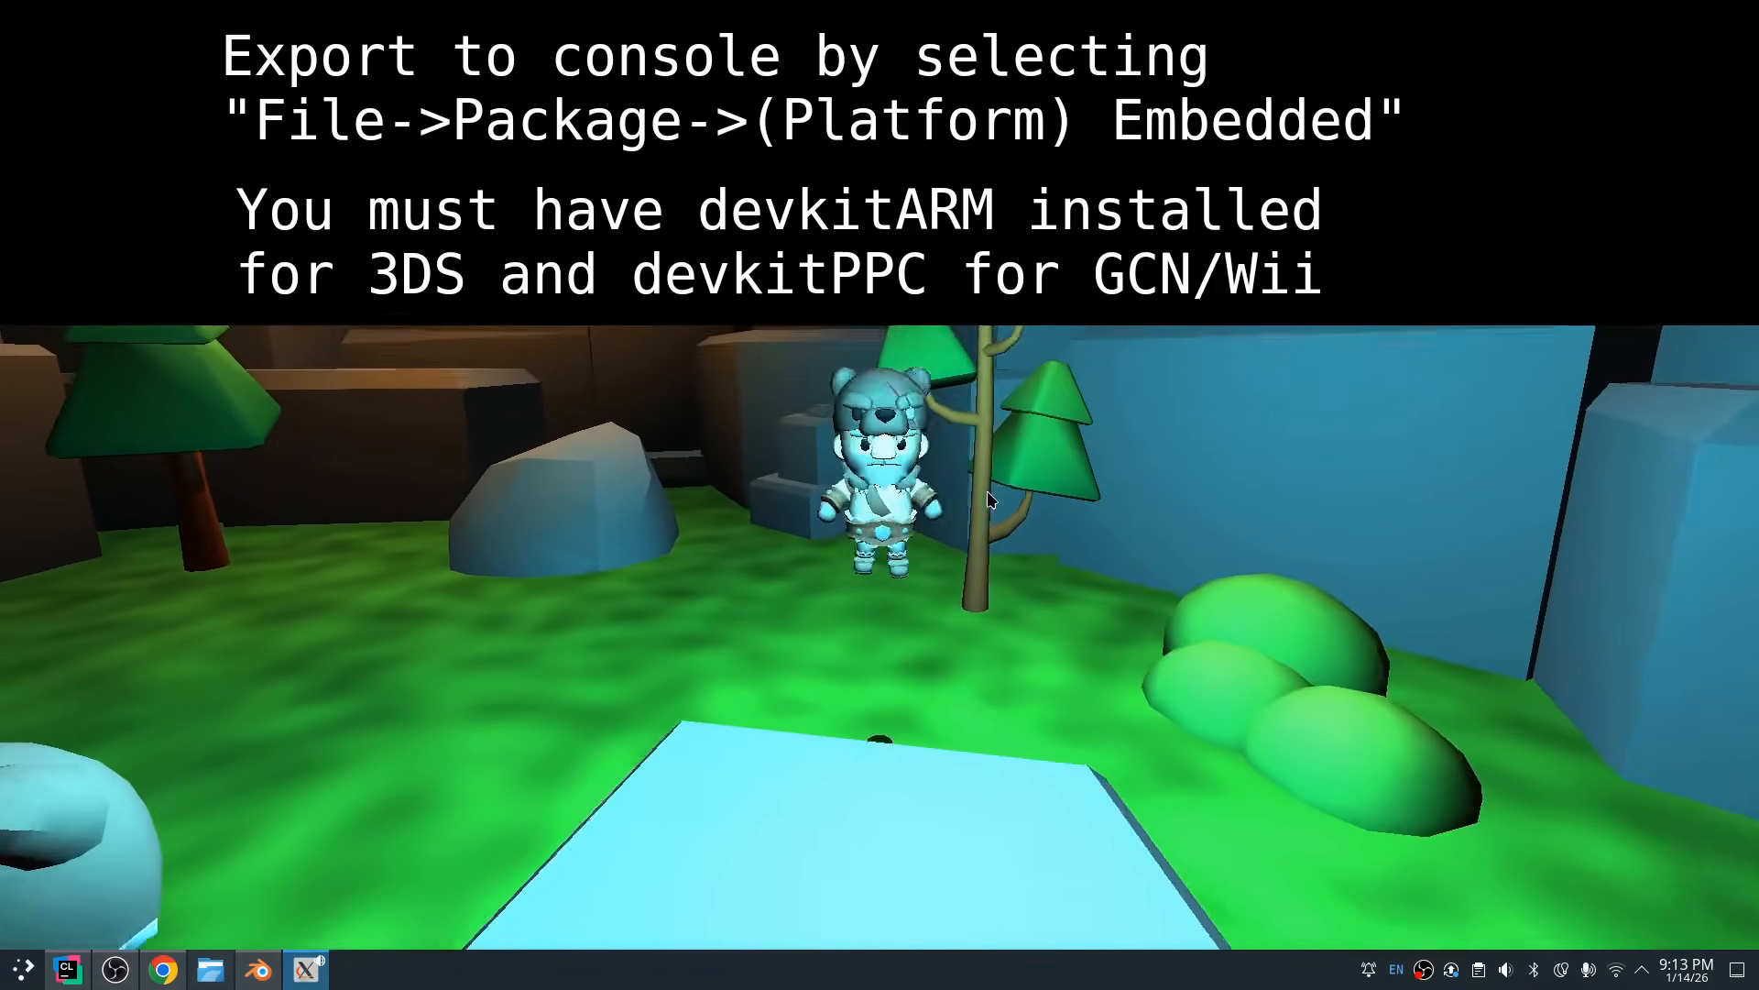
pyautogui.press('w')
pyautogui.press('a')
pyautogui.press('space')
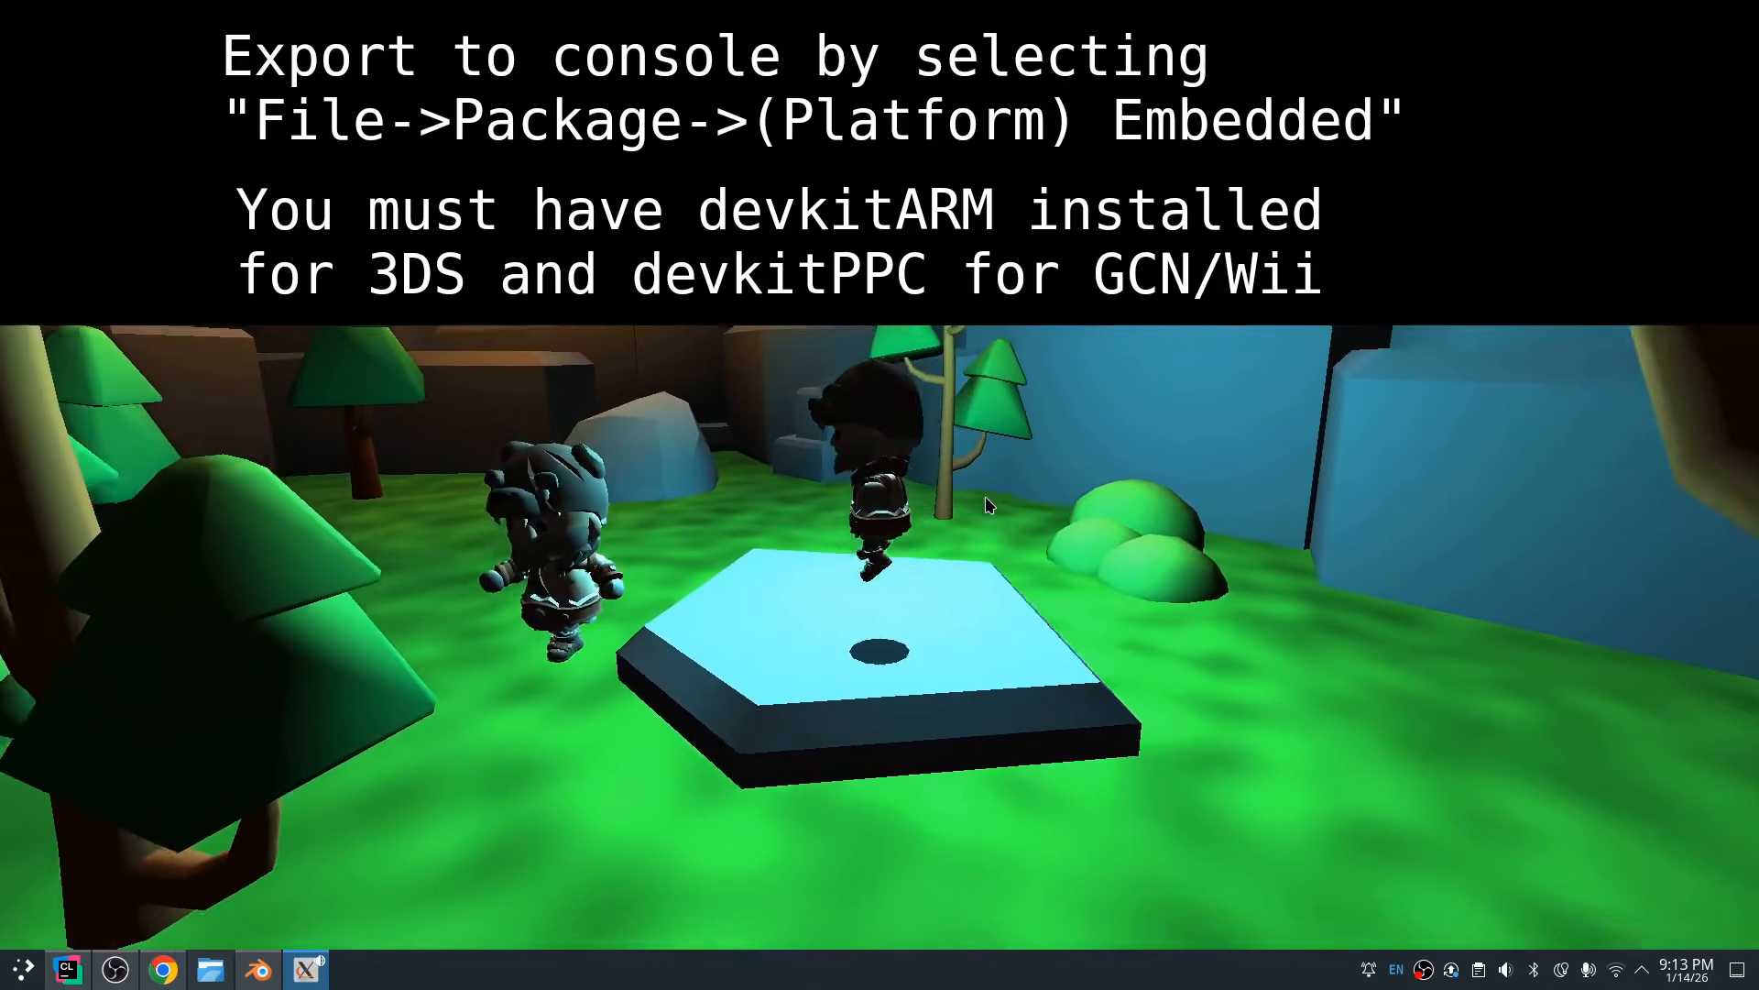
pyautogui.press('w')
pyautogui.press('d')
pyautogui.press('w')
pyautogui.press('s')
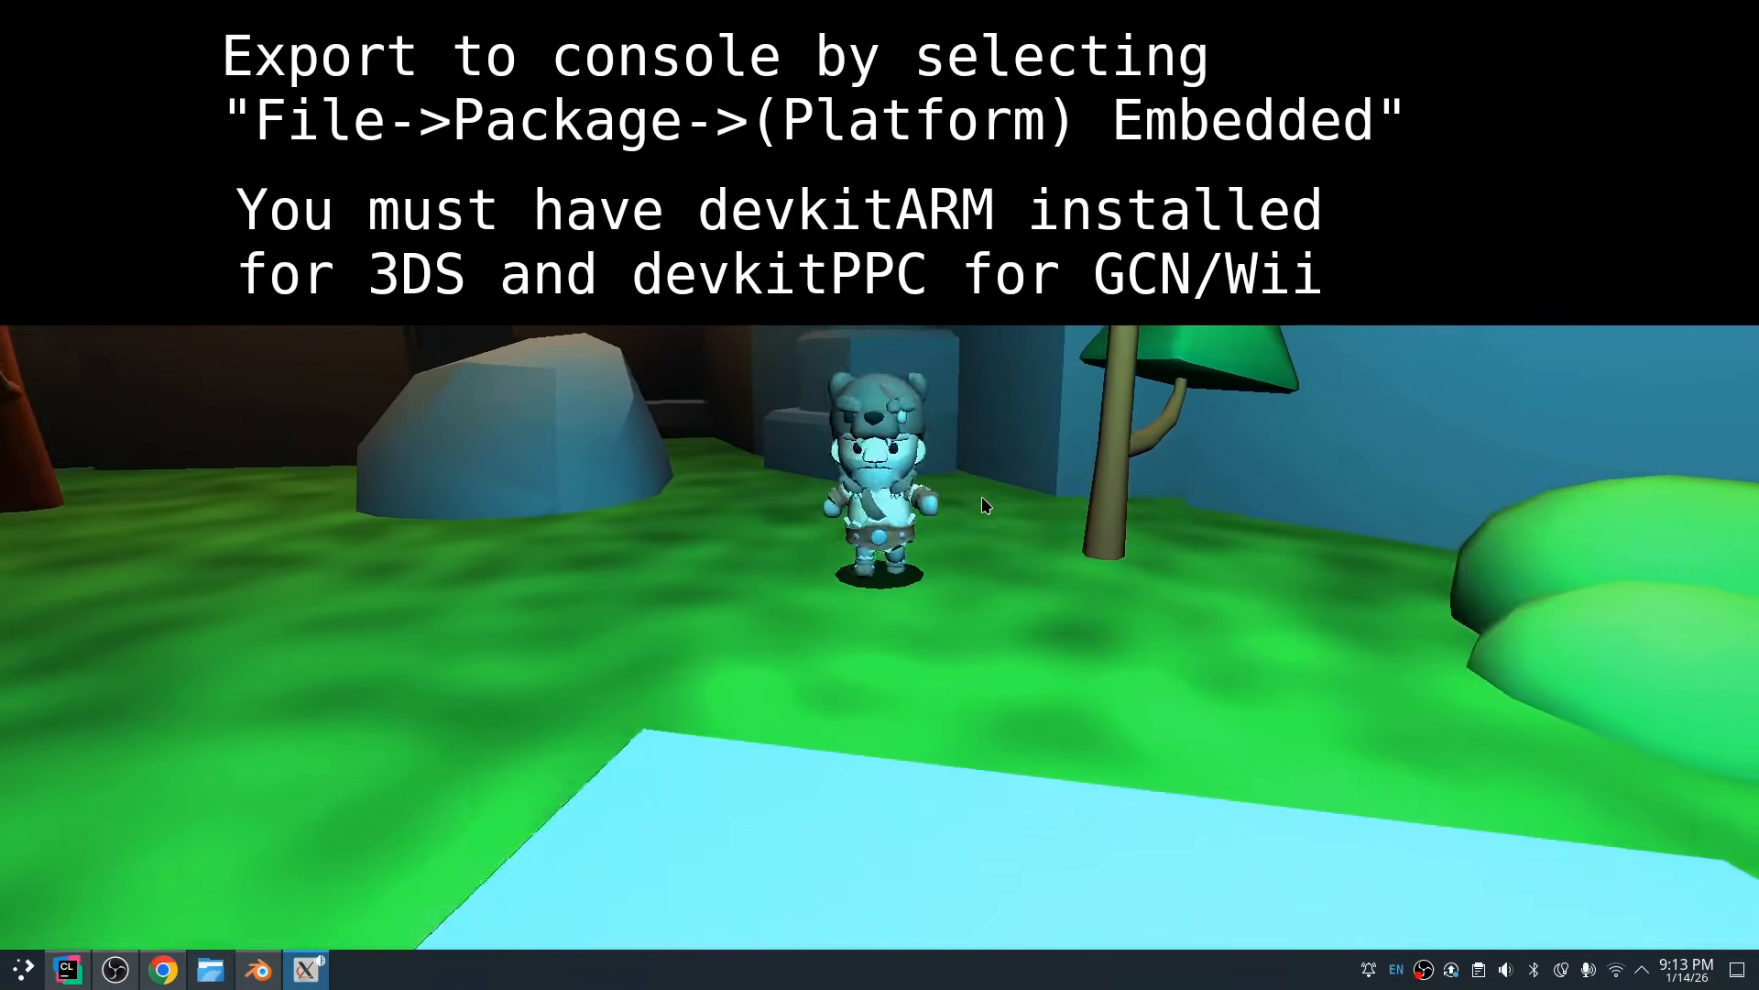
pyautogui.press('d')
pyautogui.press('w')
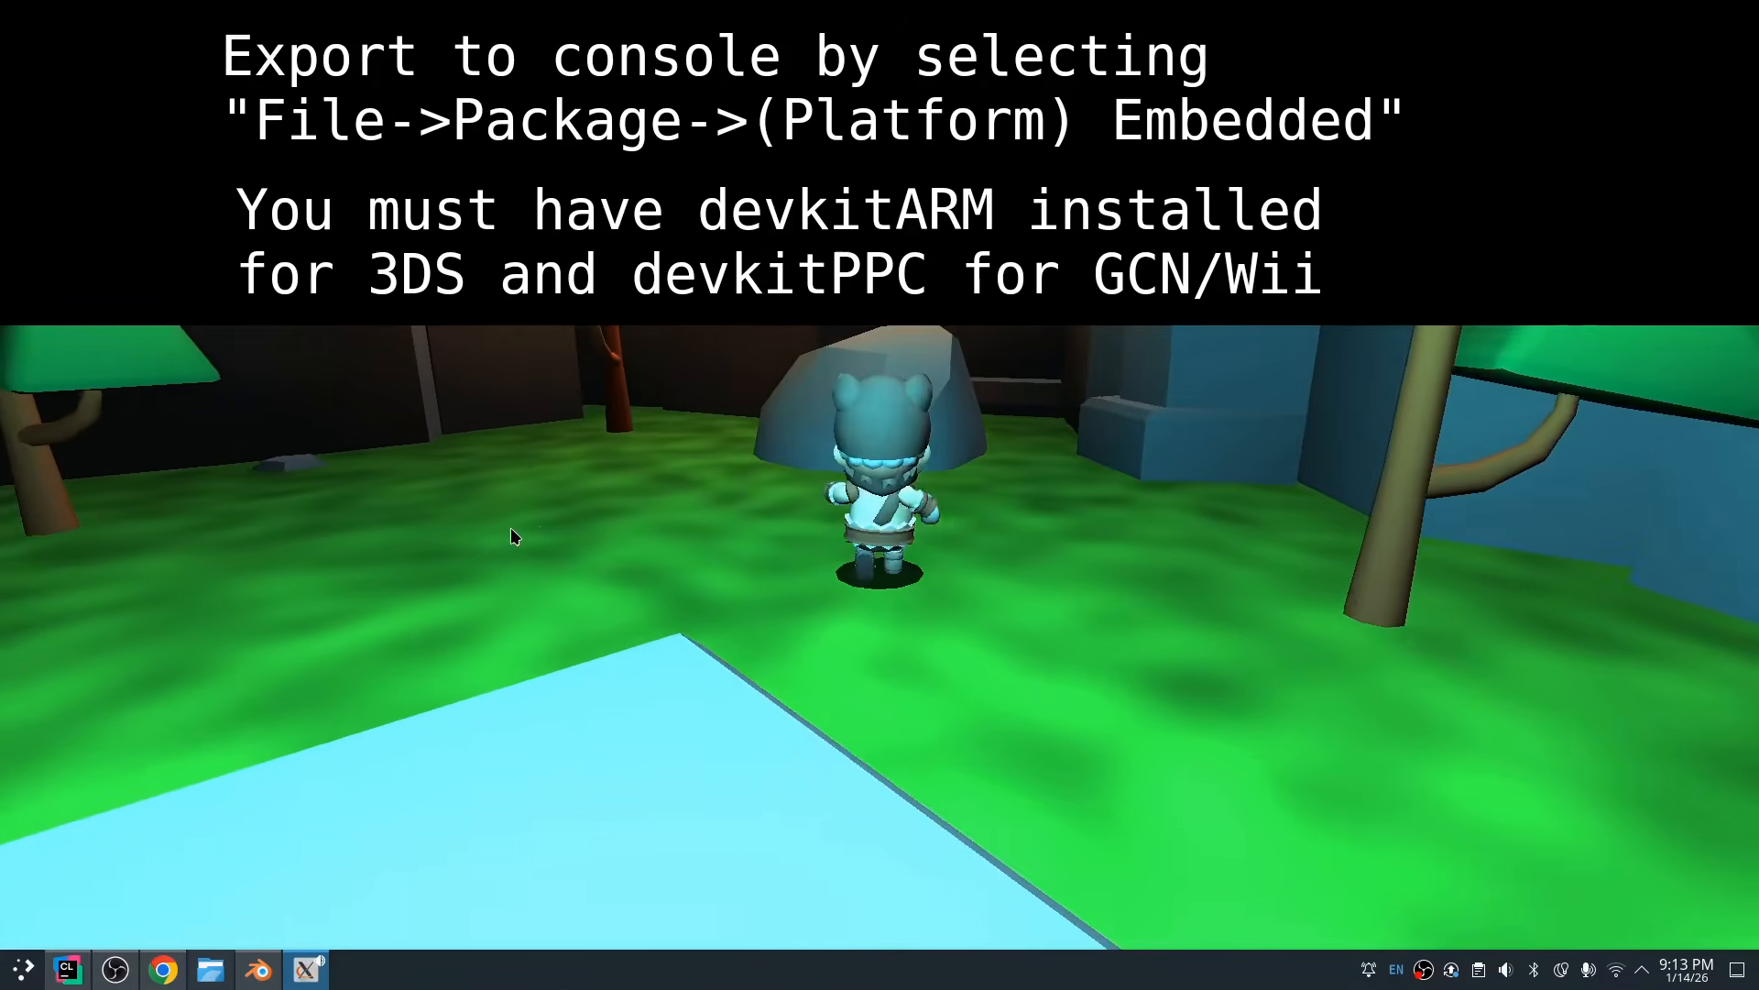
pyautogui.press('d')
pyautogui.press('a')
pyautogui.press('a')
pyautogui.press('space')
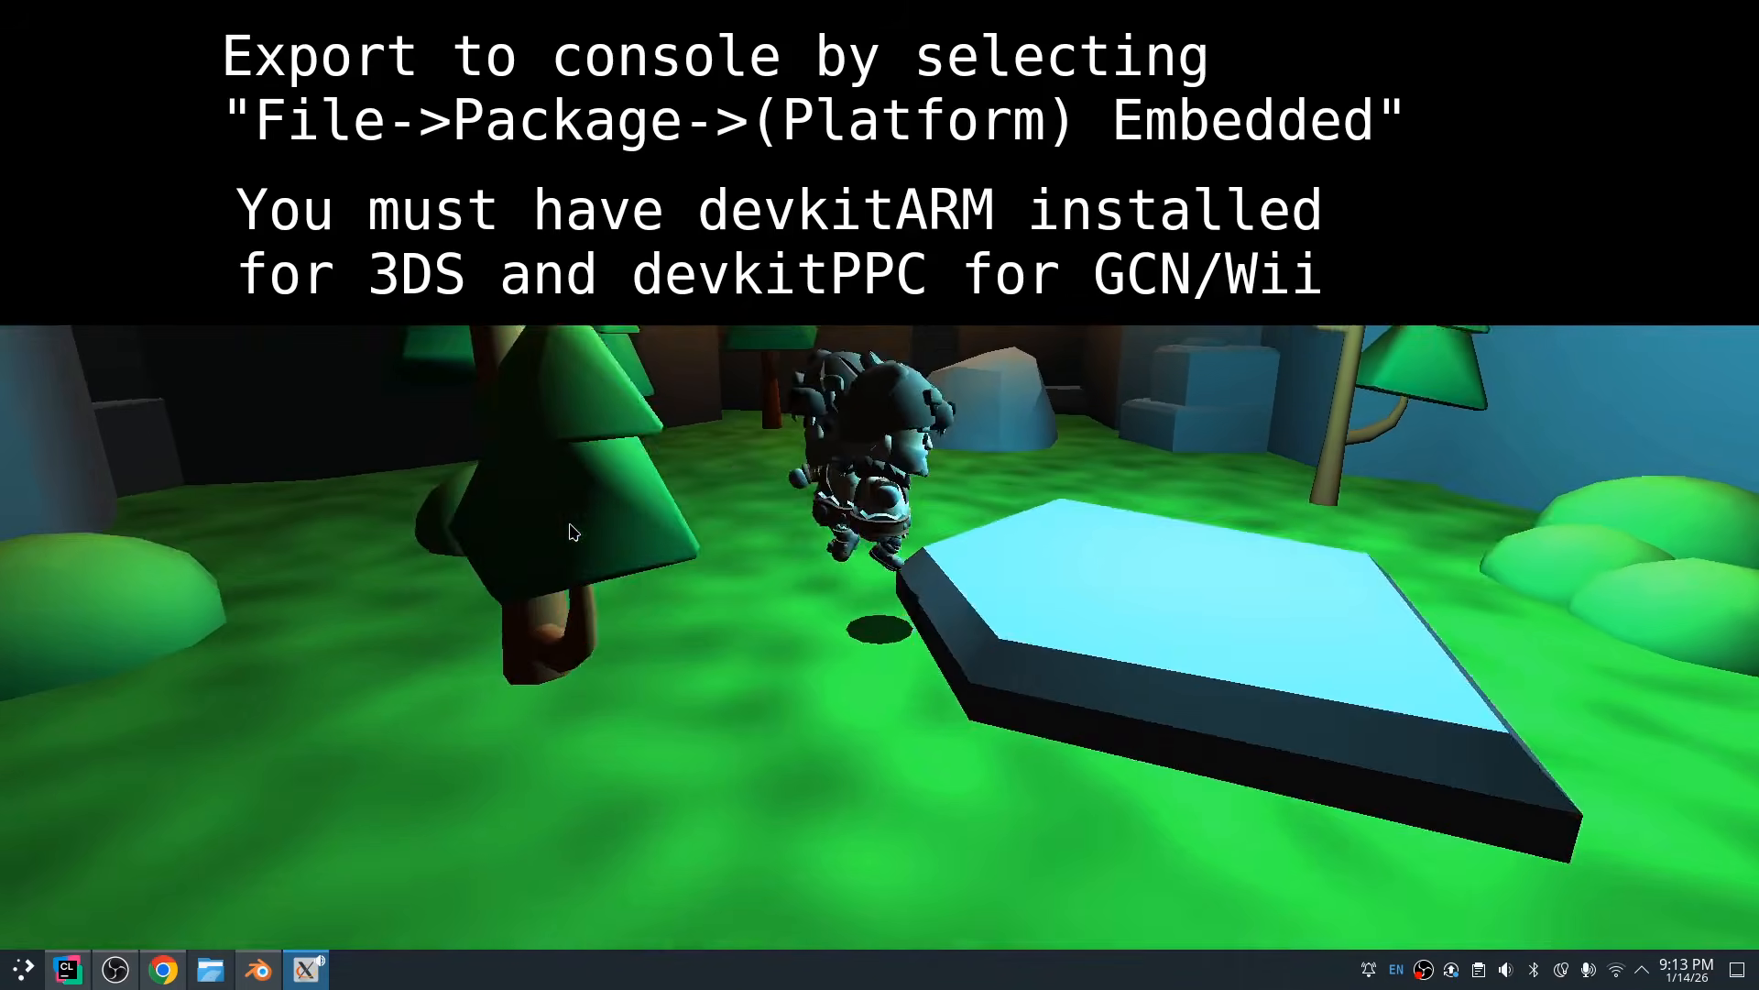
pyautogui.press('space')
pyautogui.press('d')
pyautogui.press('s')
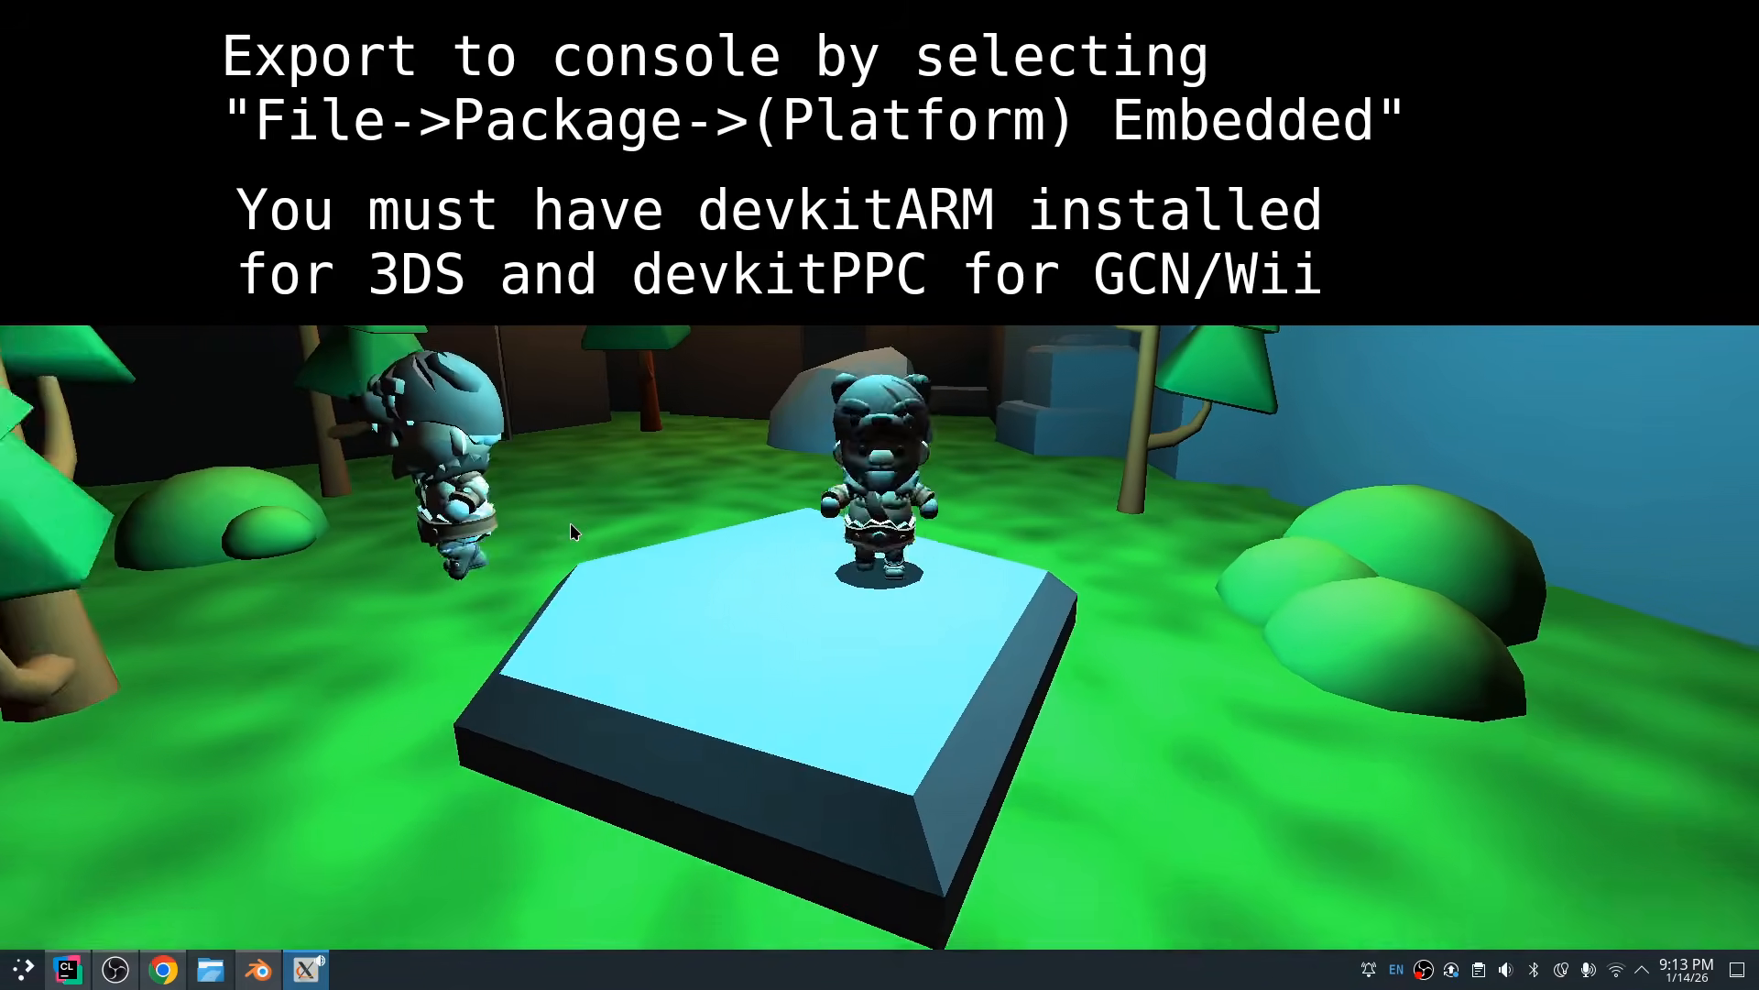
pyautogui.press('w')
pyautogui.press('w')
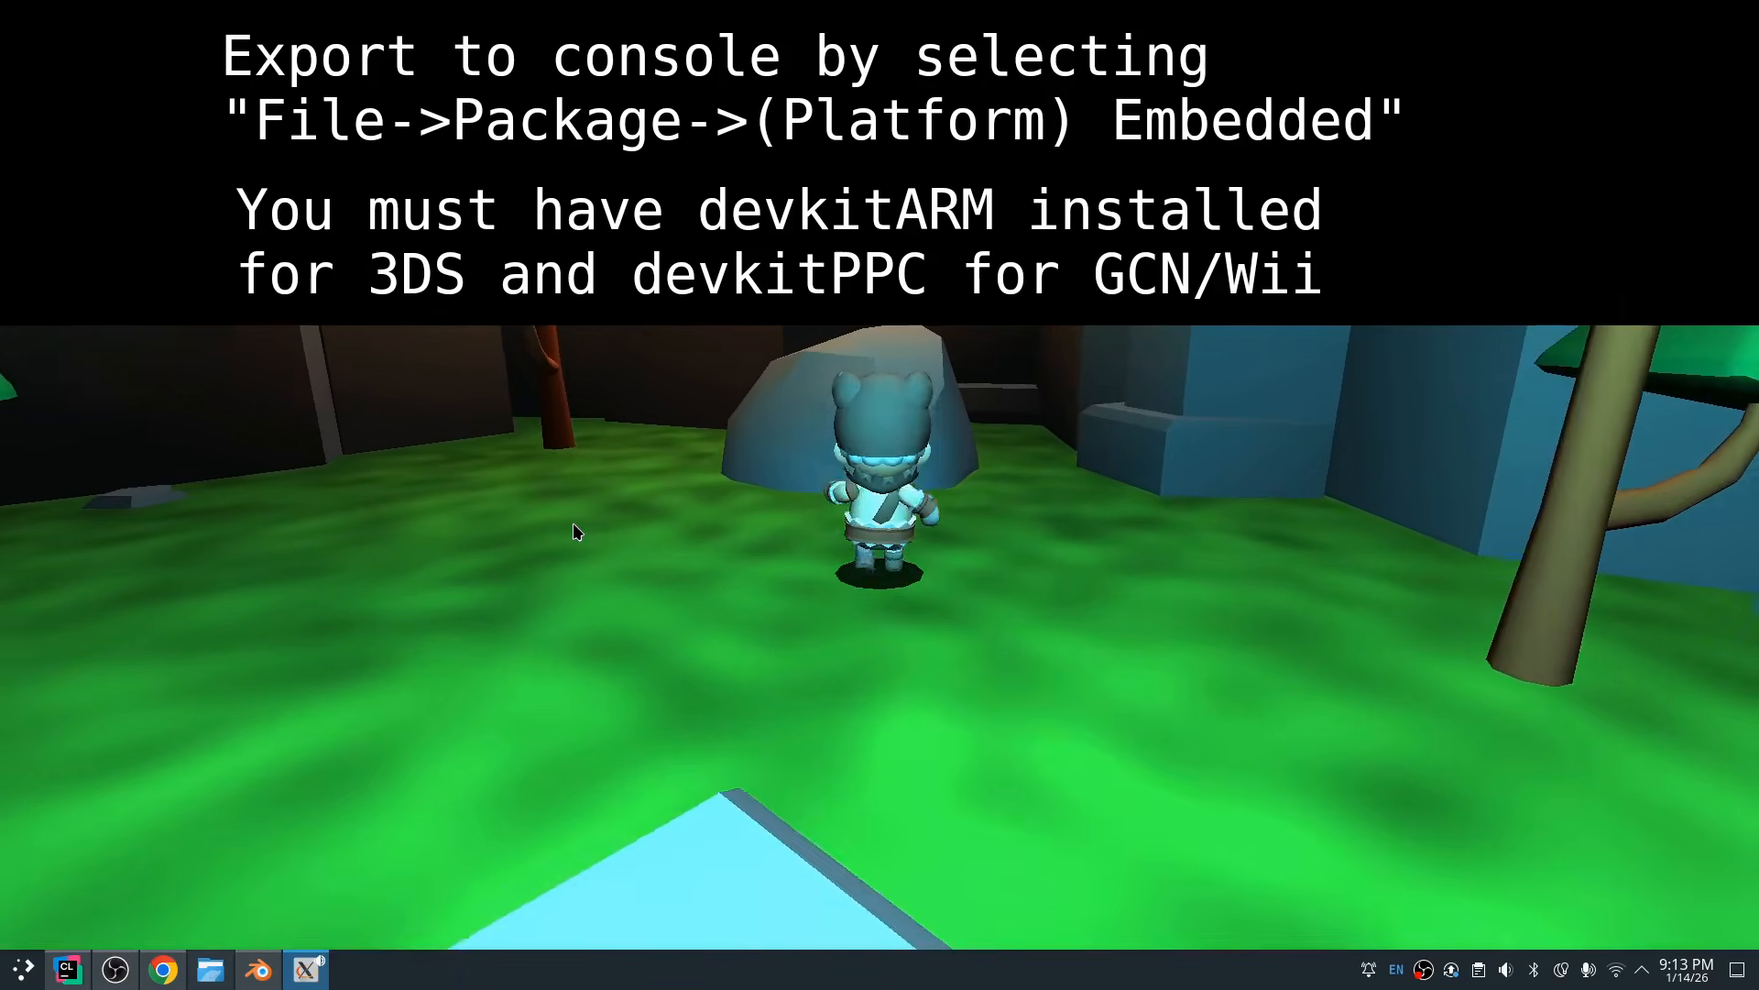
pyautogui.press('s')
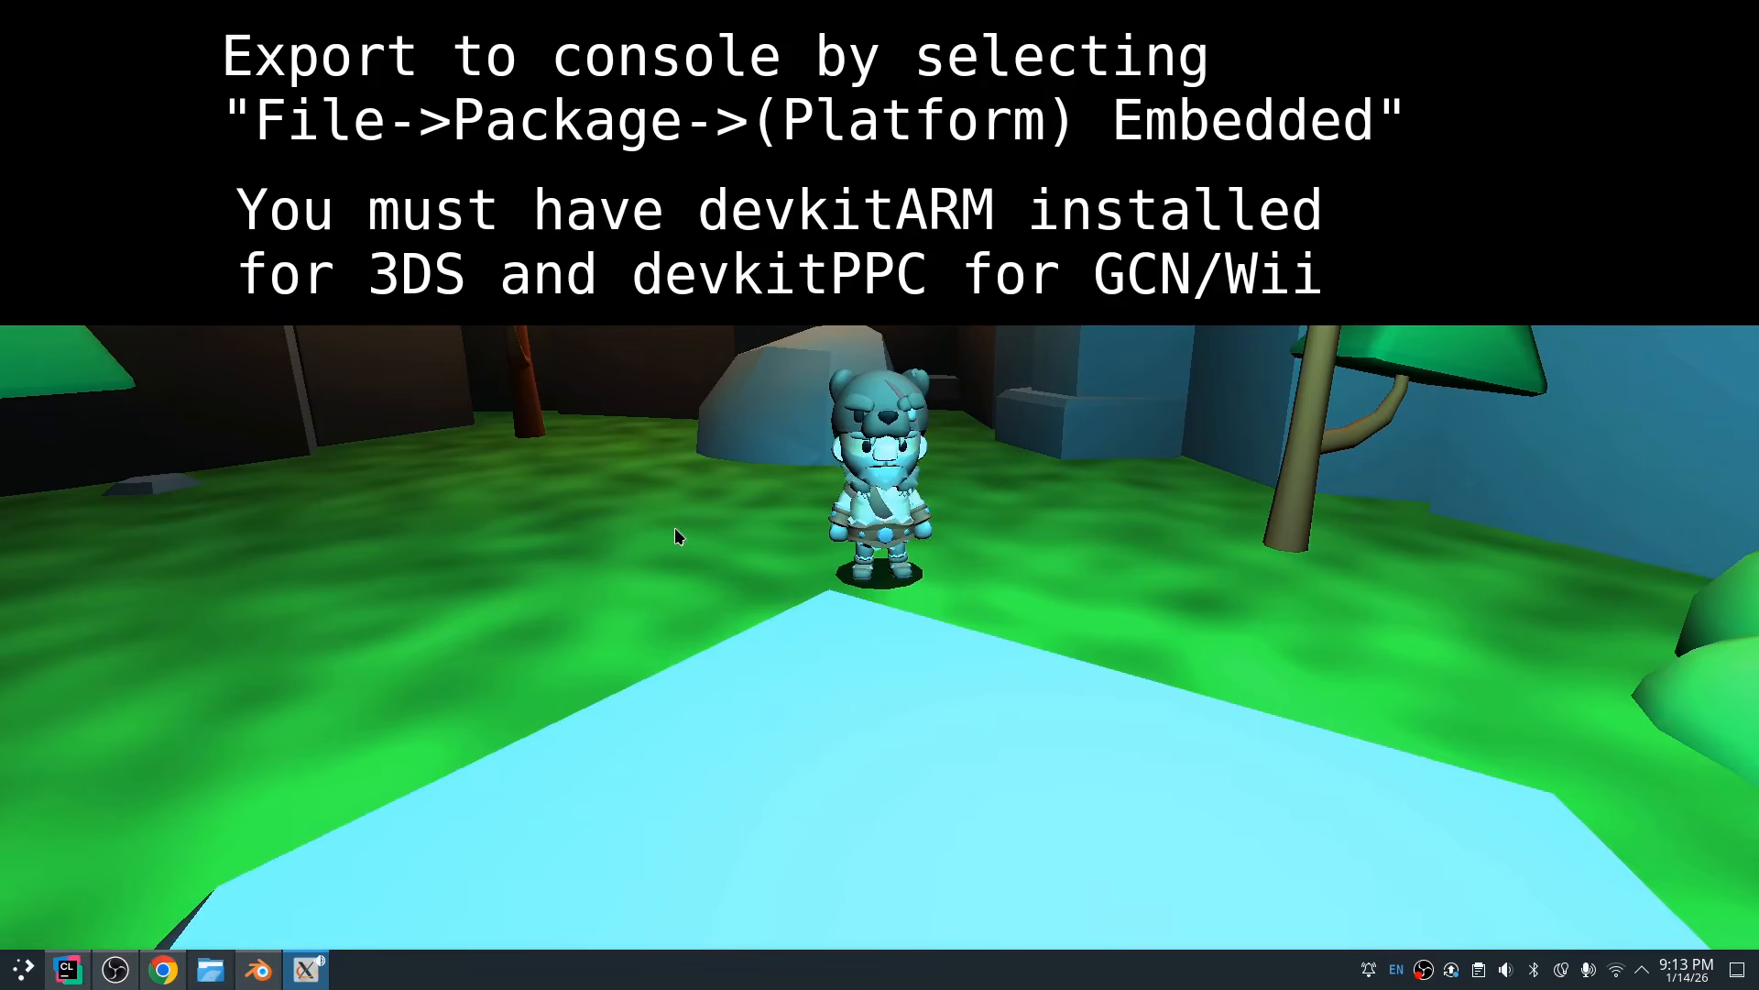